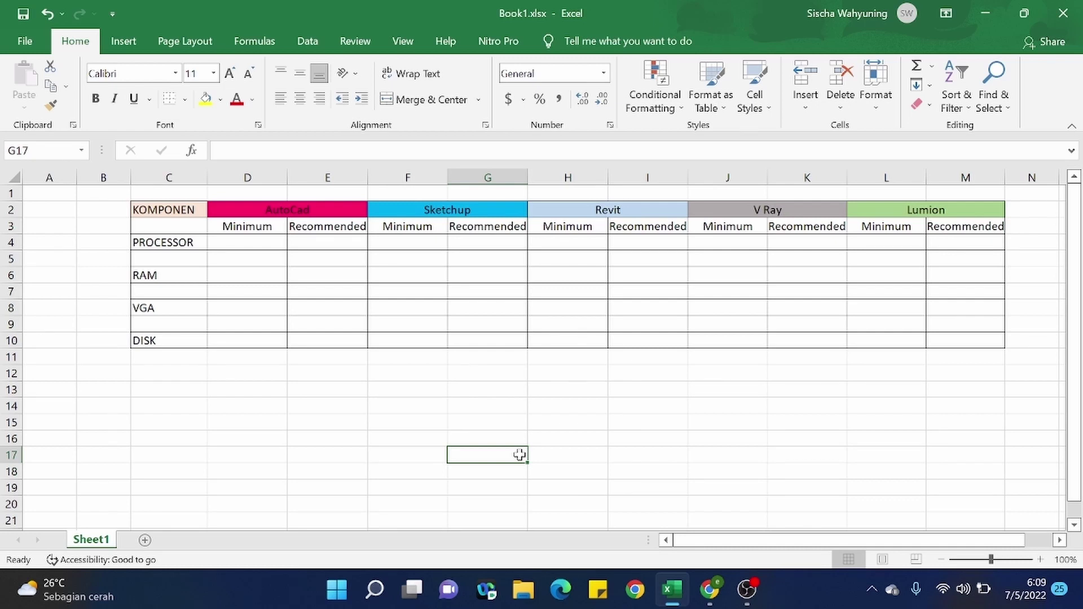
# - Review the software headings of the requirements table: AutoCad, Sketchup, Revit, V Ray and Lumion
pyautogui.click(282, 427)
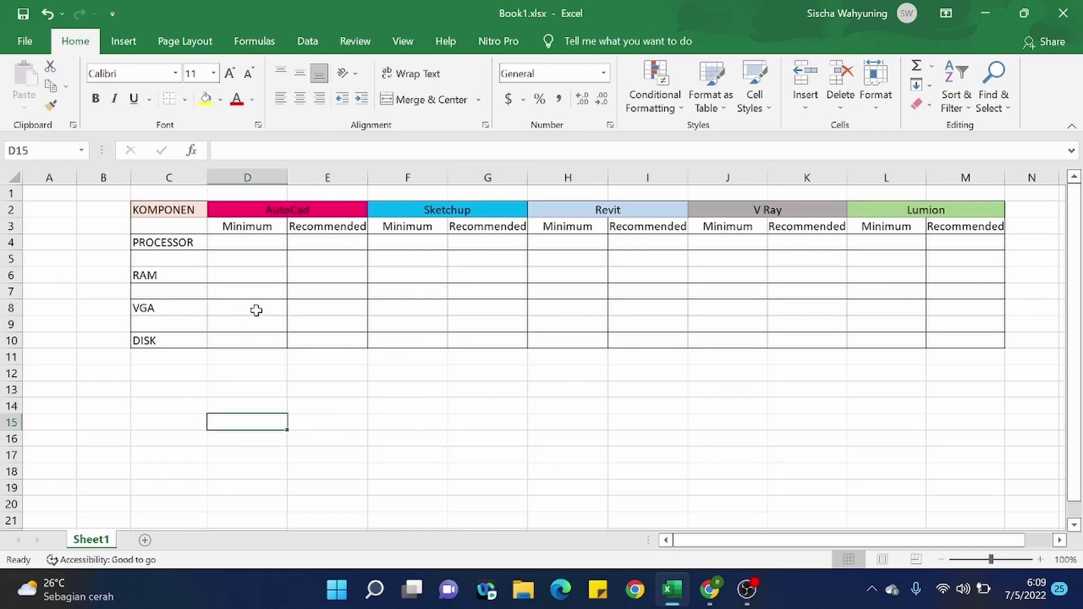
pyautogui.click(269, 217)
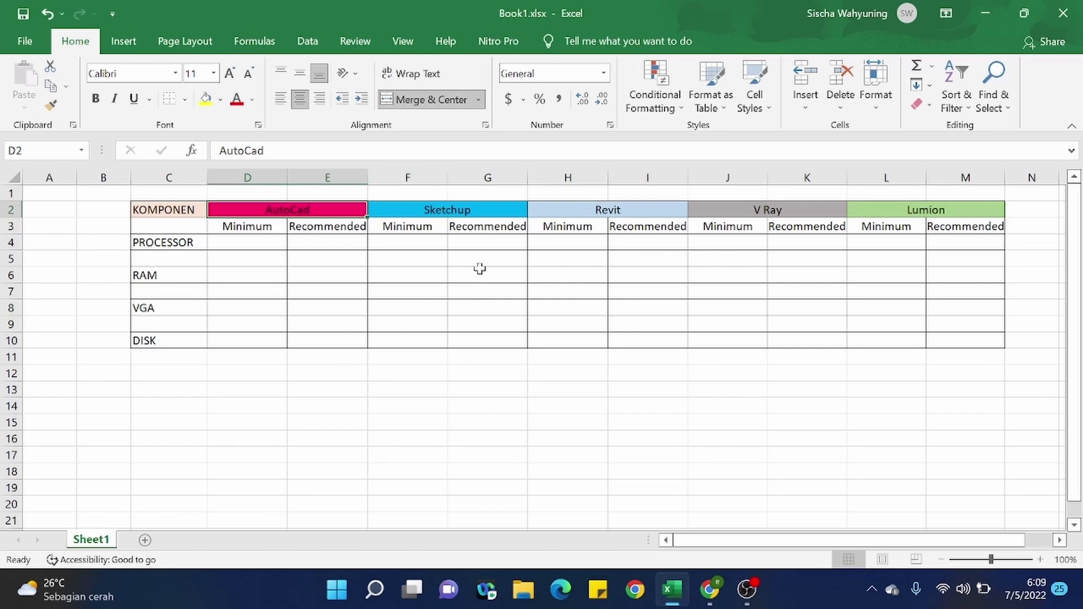
pyautogui.click(475, 211)
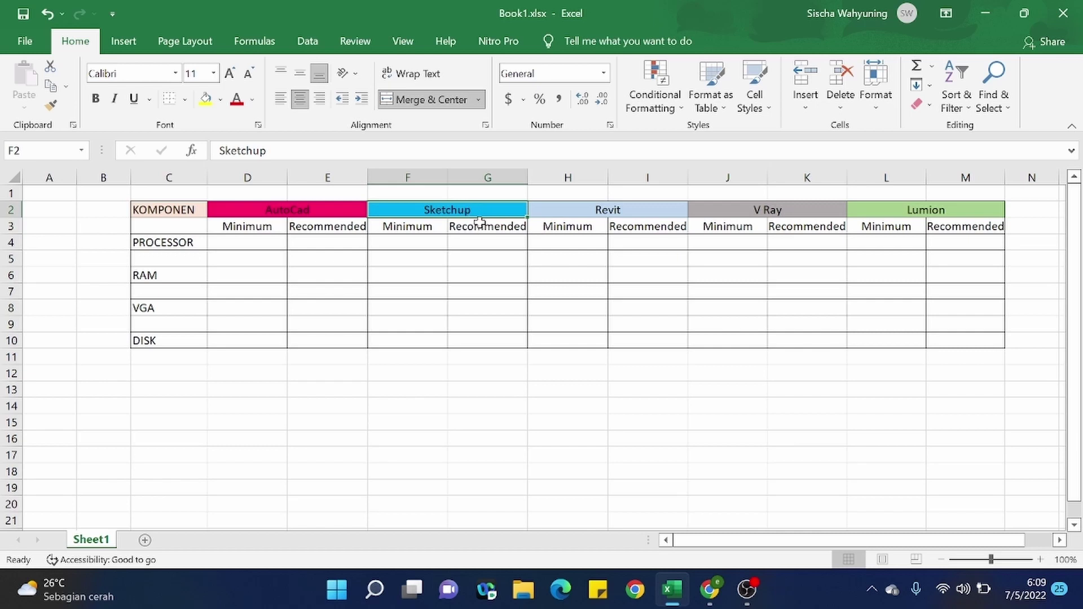
pyautogui.click(576, 215)
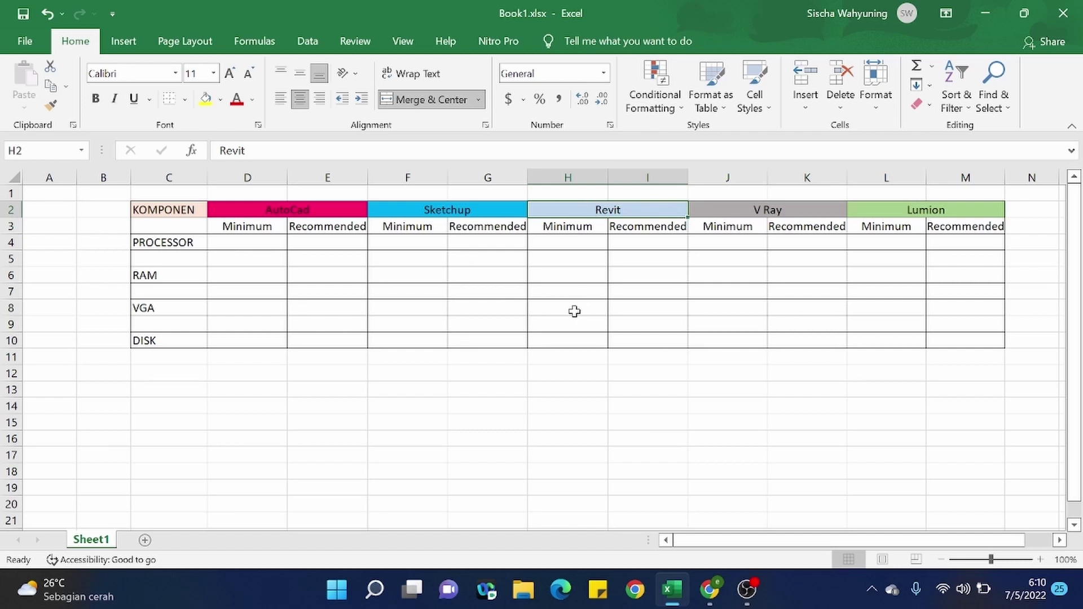
pyautogui.click(734, 211)
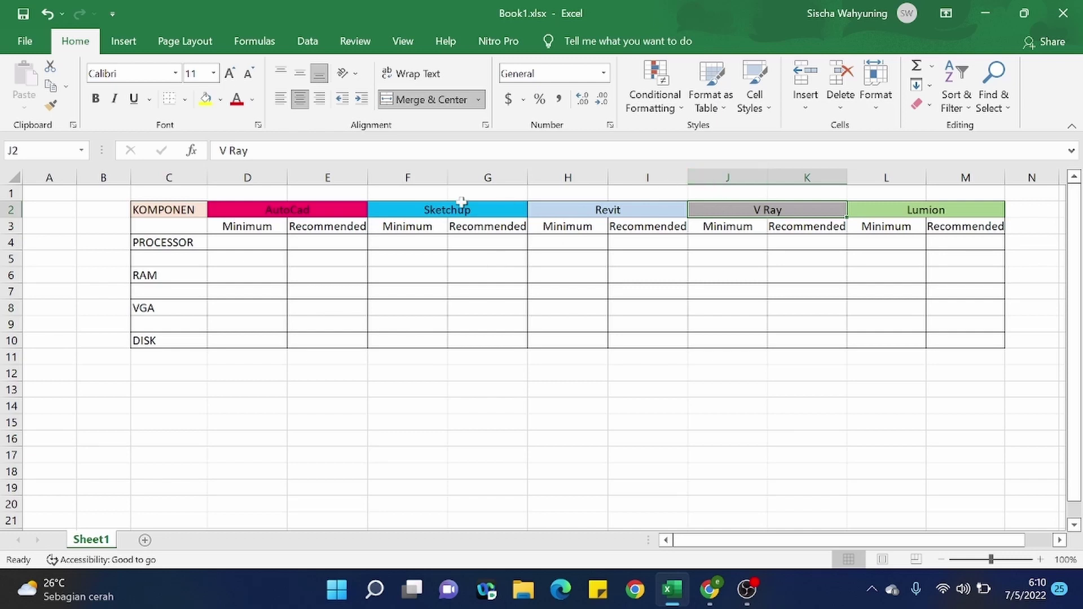
pyautogui.click(410, 222)
pyautogui.click(468, 213)
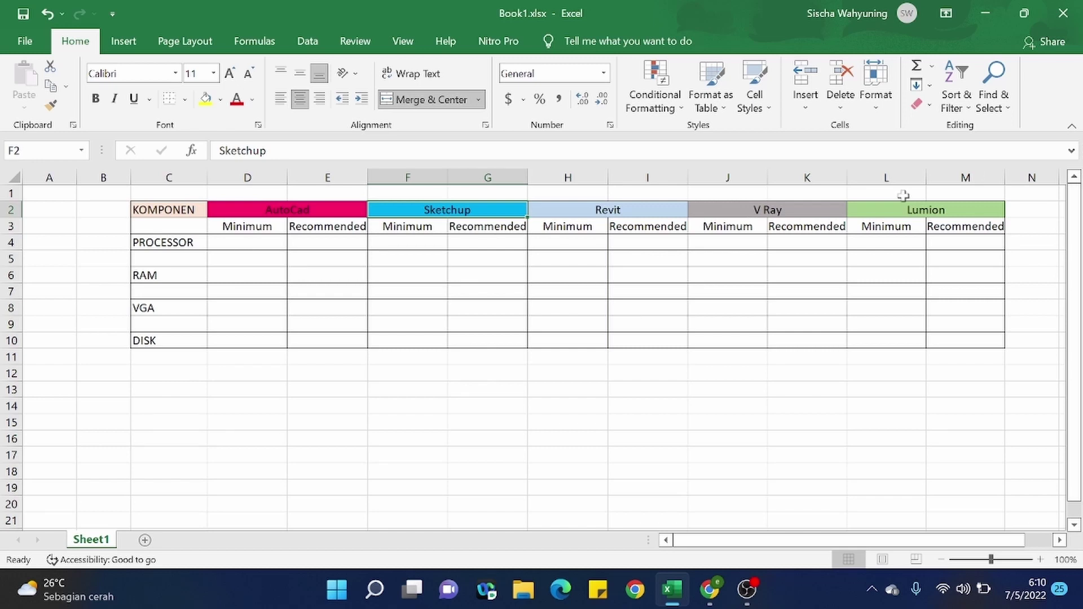
pyautogui.click(889, 215)
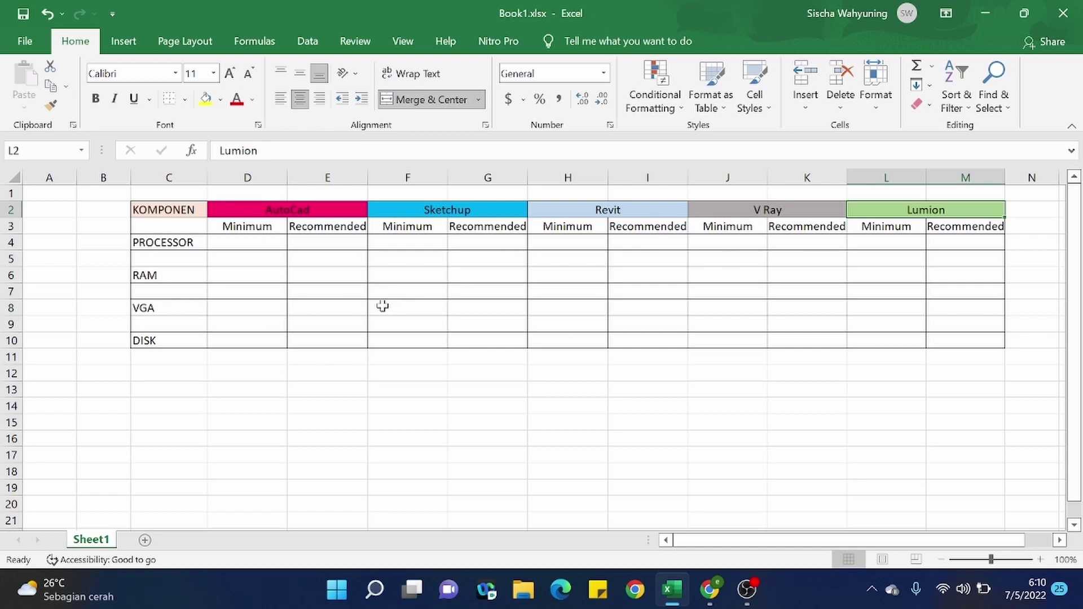
pyautogui.click(821, 214)
pyautogui.click(872, 213)
# - Examine the Minimum and Recommended columns under AutoCad and their PROCESSOR cells
pyautogui.click(263, 243)
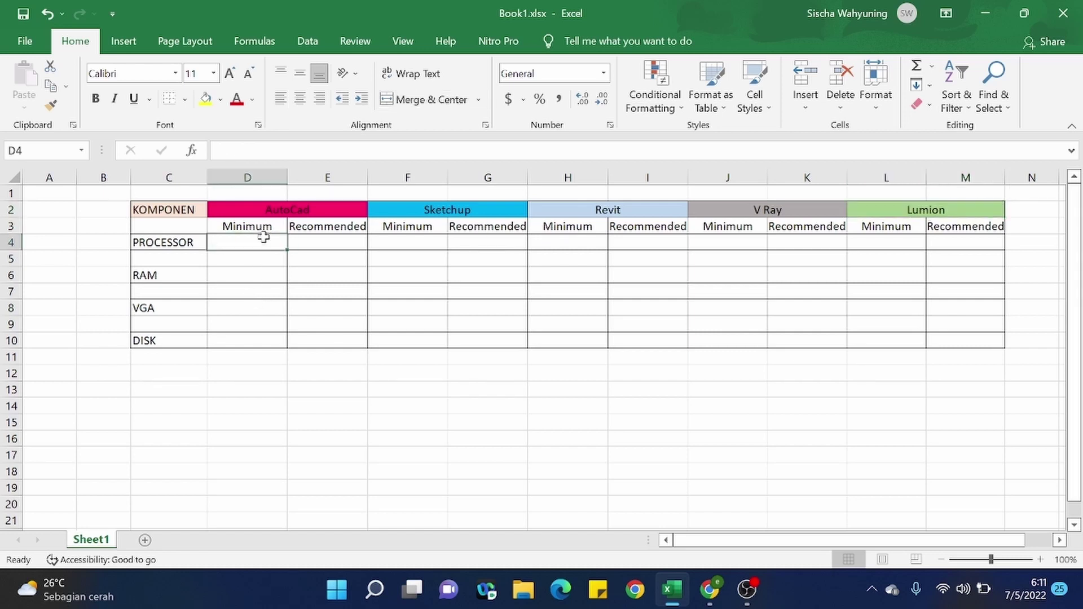
pyautogui.click(257, 226)
pyautogui.click(293, 227)
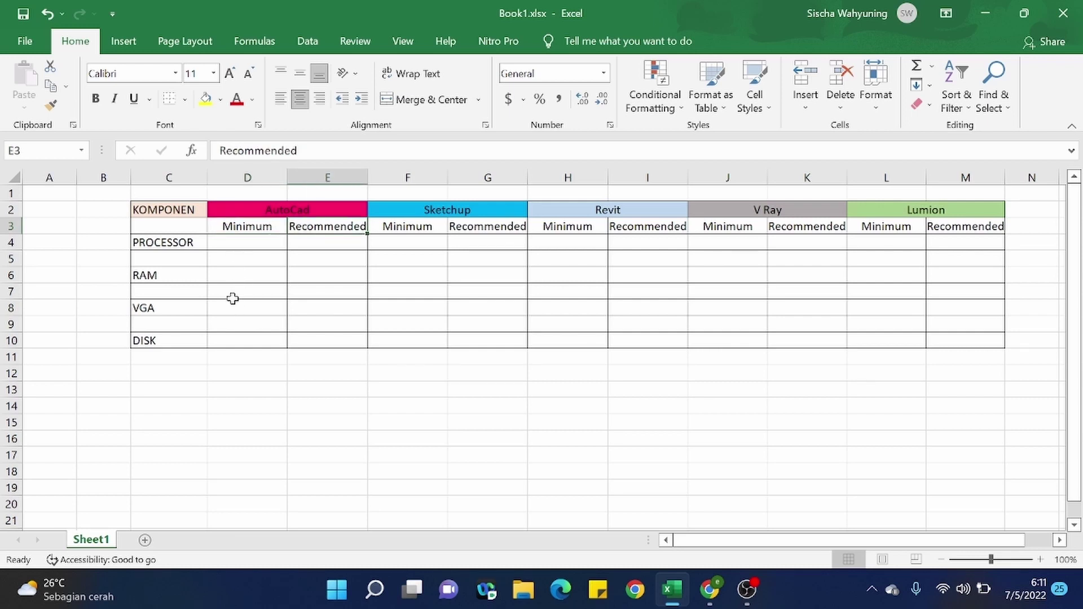
pyautogui.click(255, 226)
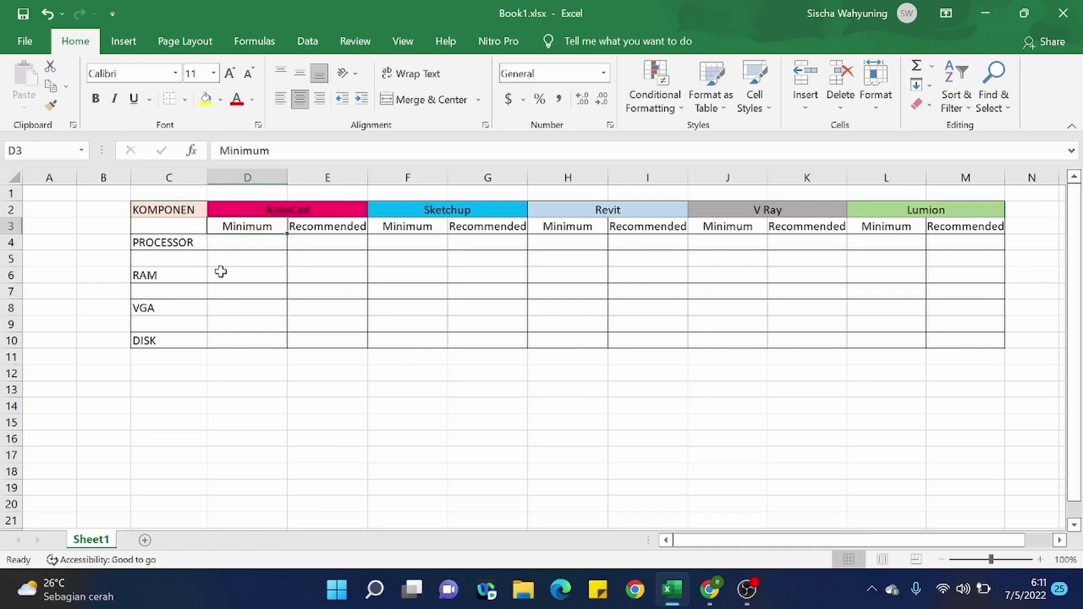
pyautogui.click(226, 247)
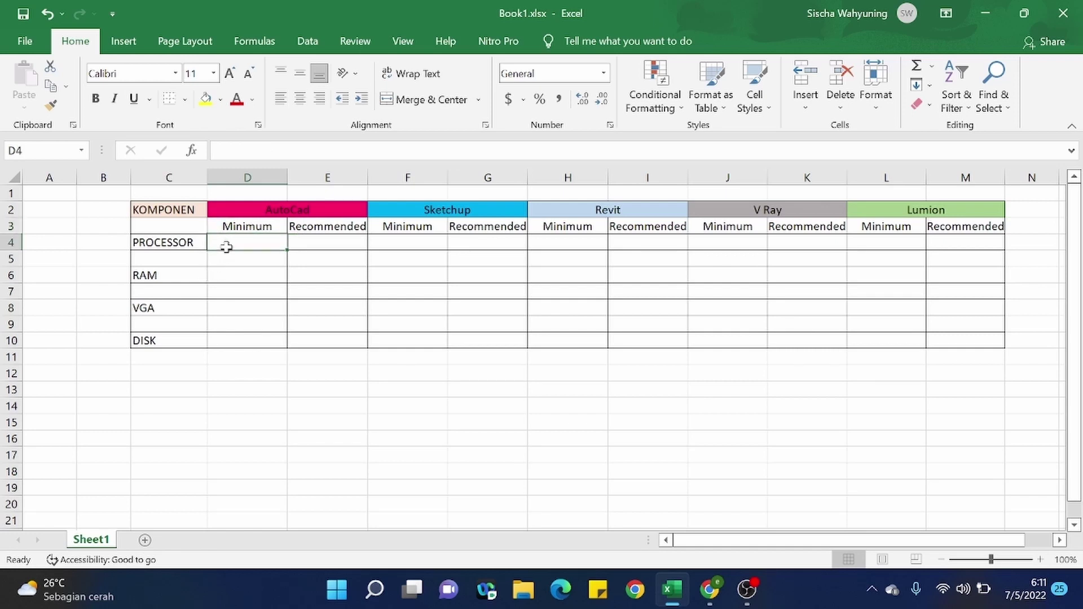
pyautogui.click(352, 248)
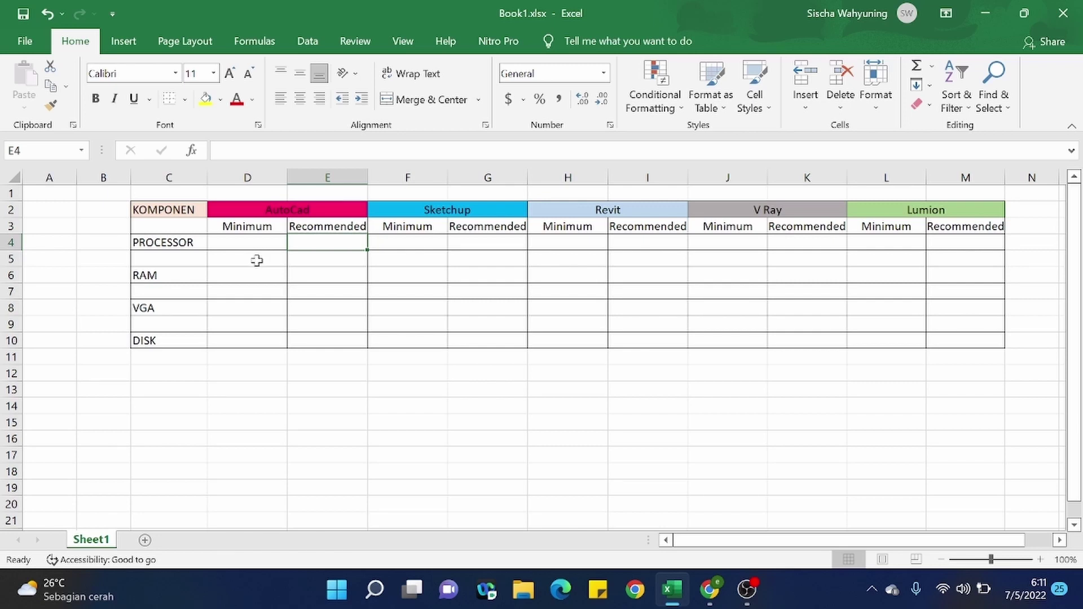
pyautogui.click(262, 239)
pyautogui.click(302, 237)
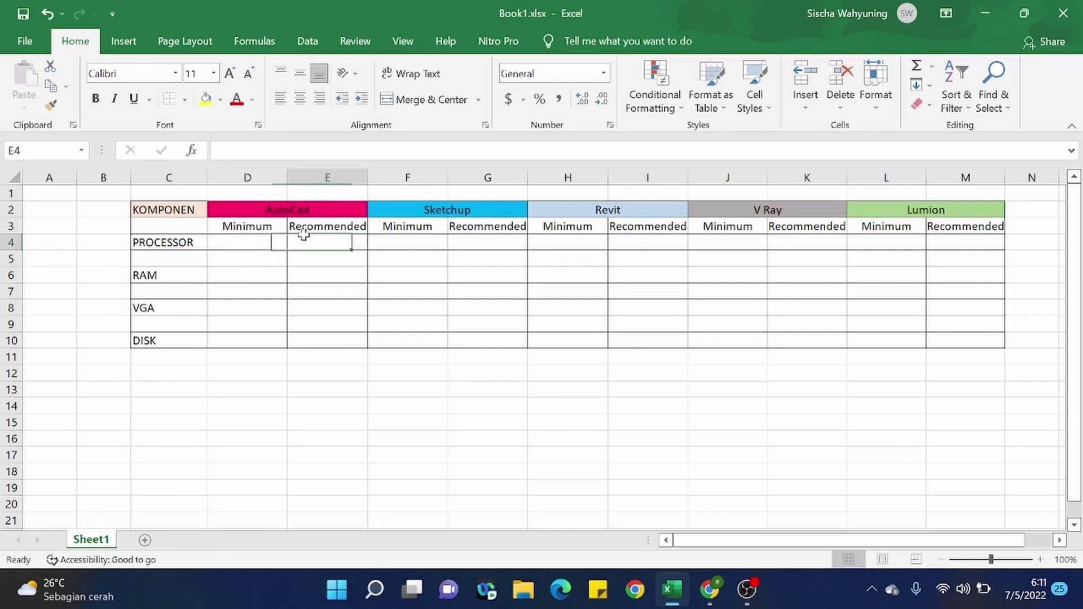
pyautogui.click(249, 240)
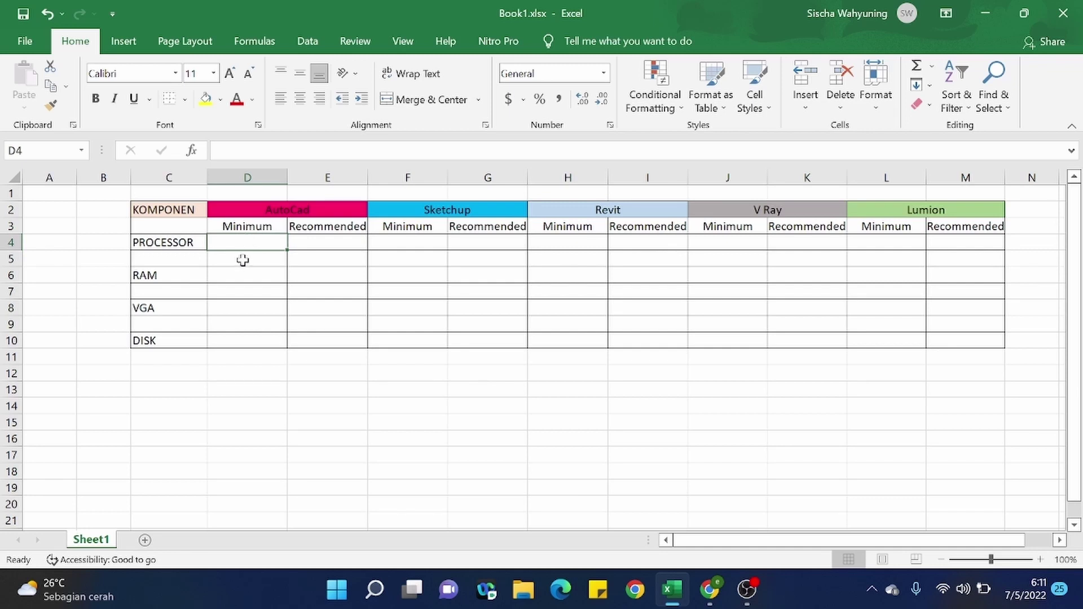
pyautogui.click(315, 246)
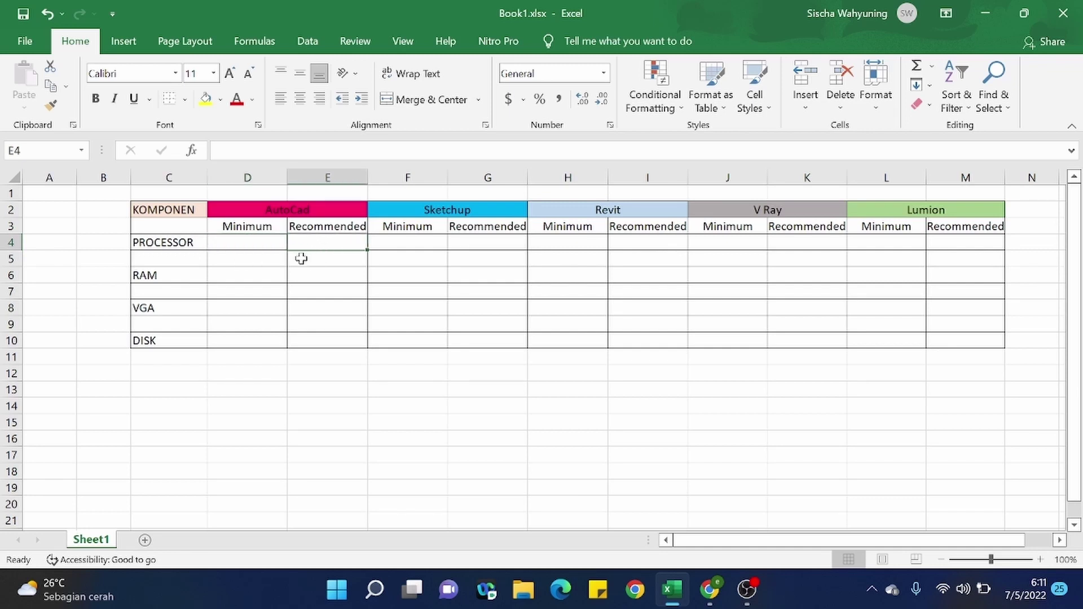
pyautogui.click(220, 242)
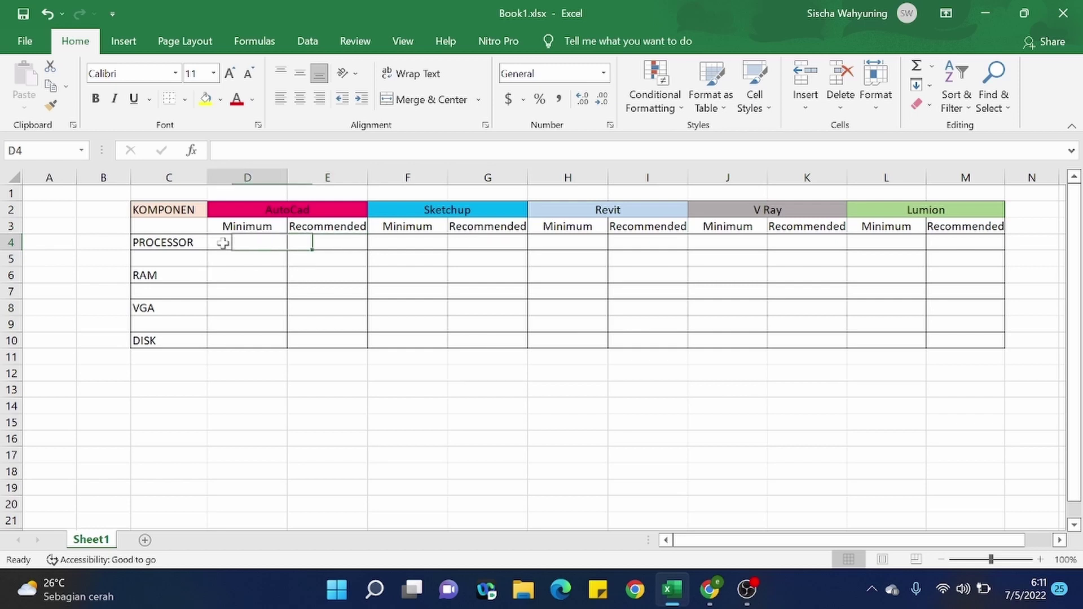
# - Review the component rows PROCESSOR, RAM, VGA and DISK, and the Minimum and Recommended headings for AutoCad, Sketchup and Revit
pyautogui.click(185, 242)
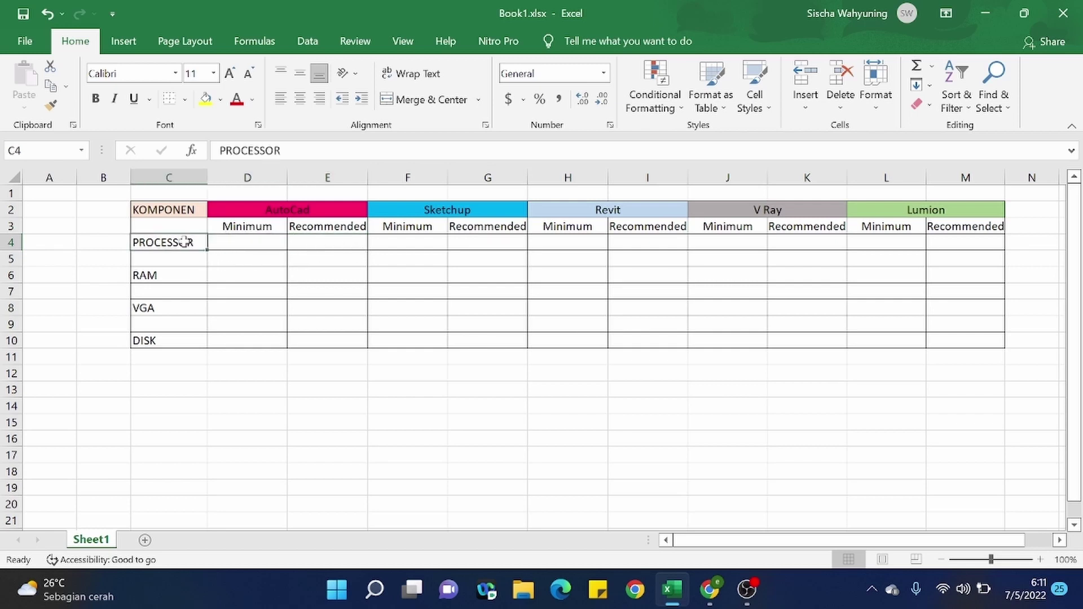
pyautogui.click(176, 283)
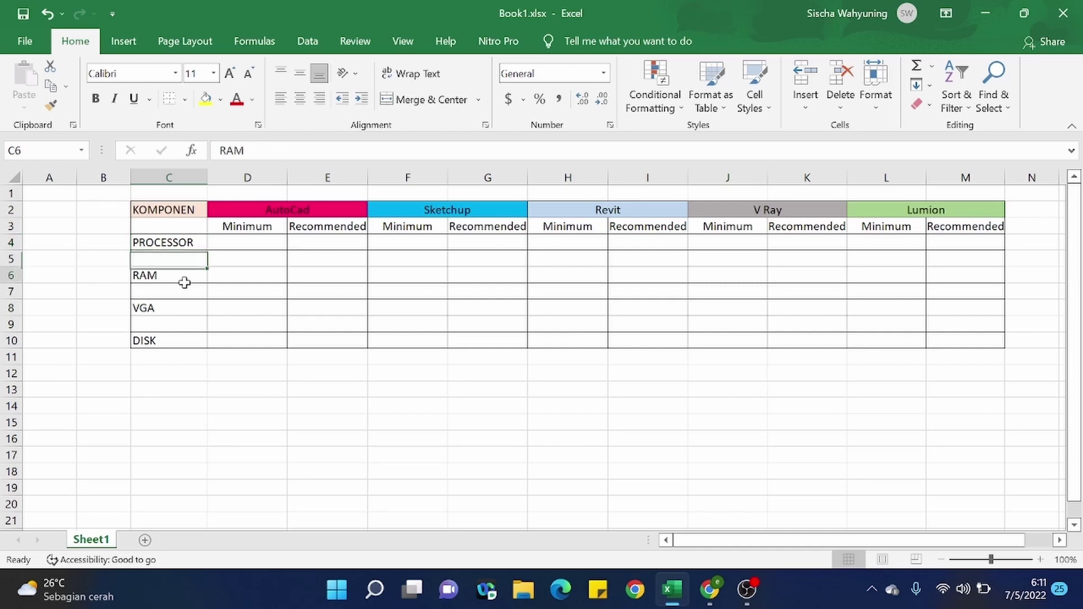
pyautogui.click(171, 312)
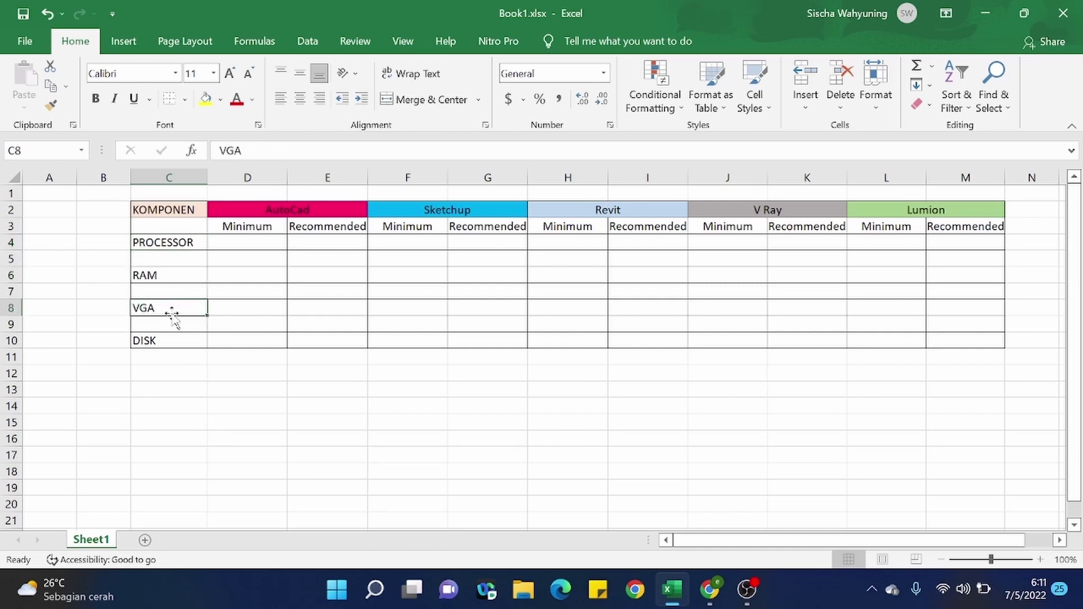
pyautogui.click(172, 339)
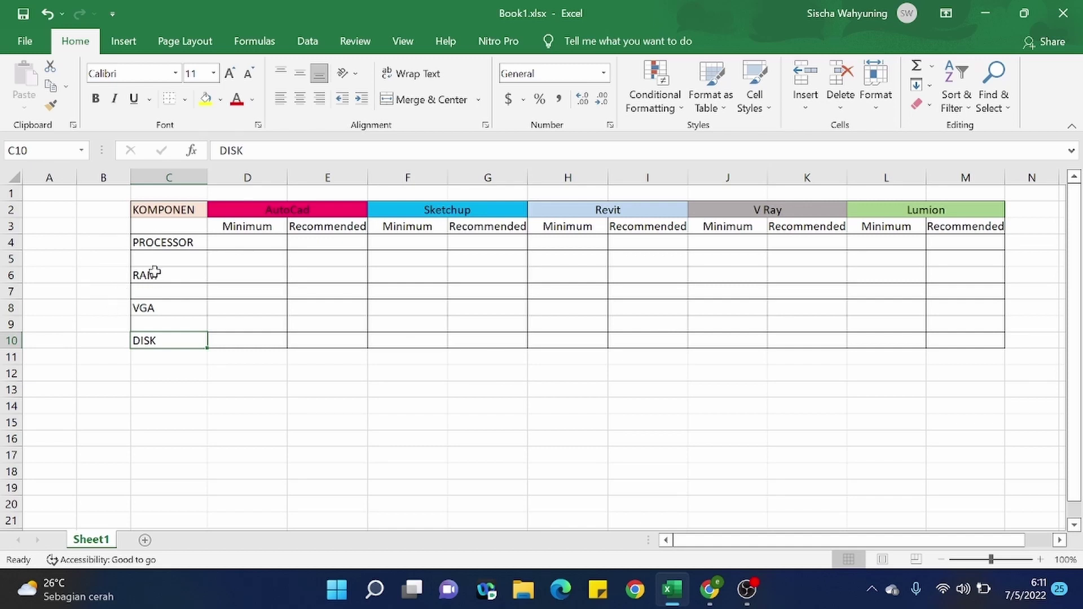
pyautogui.click(225, 226)
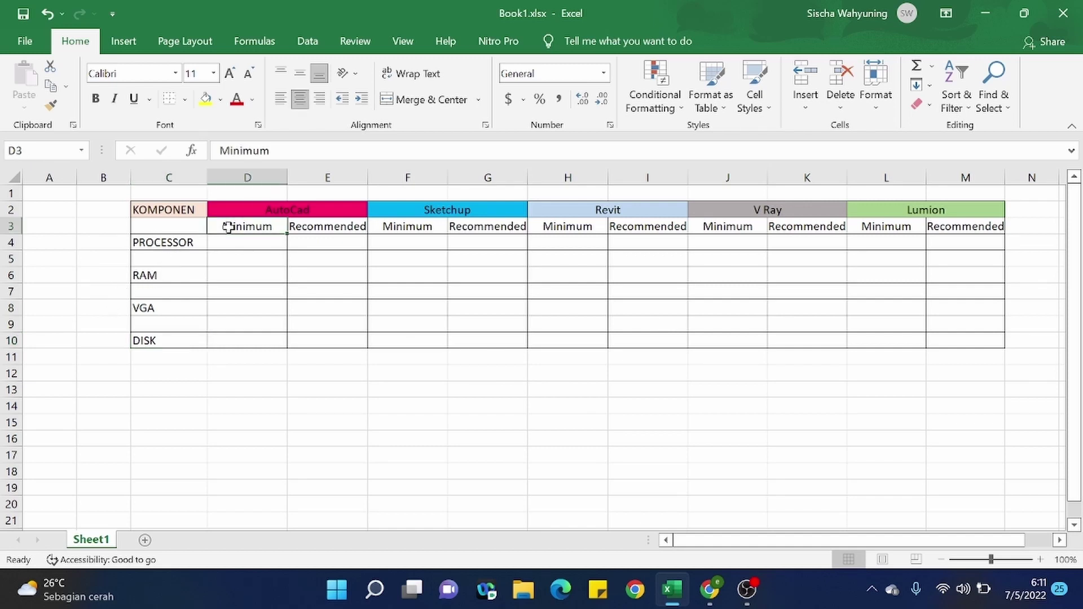
pyautogui.click(419, 227)
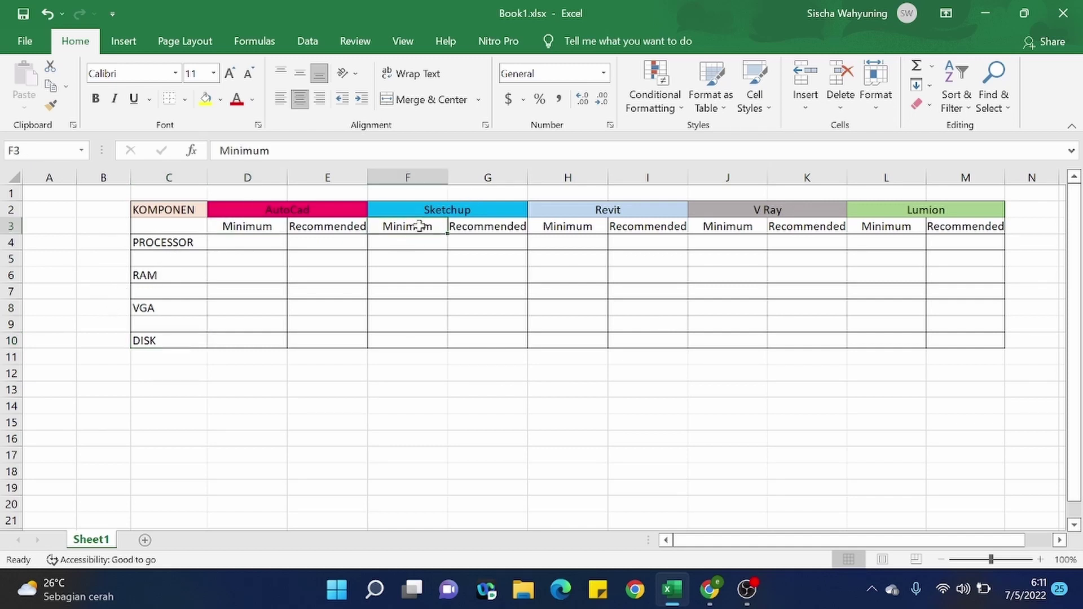
pyautogui.click(476, 227)
pyautogui.click(571, 228)
pyautogui.click(655, 226)
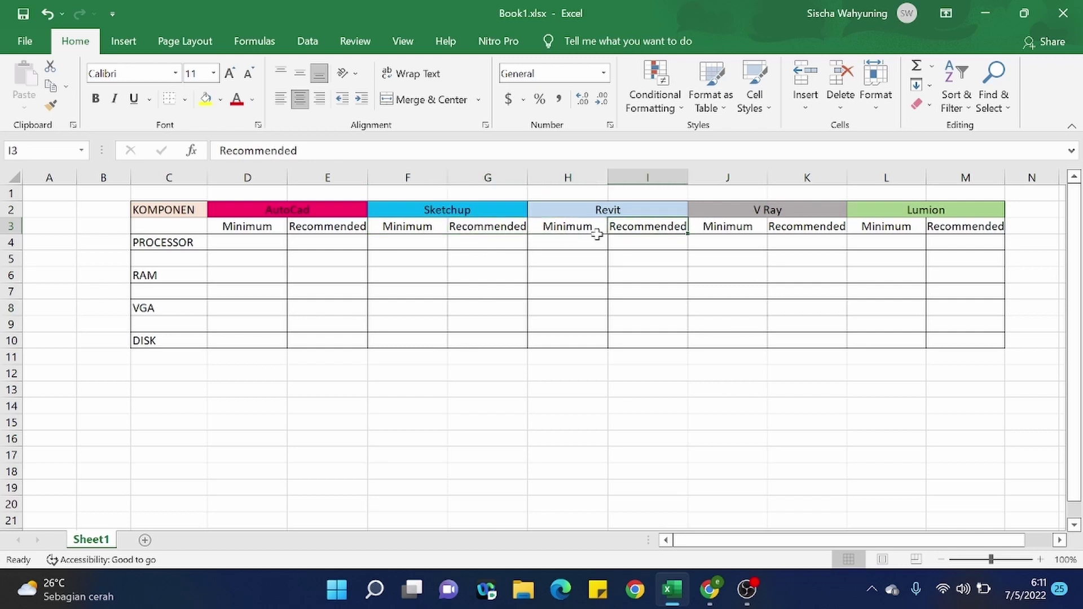
pyautogui.click(582, 228)
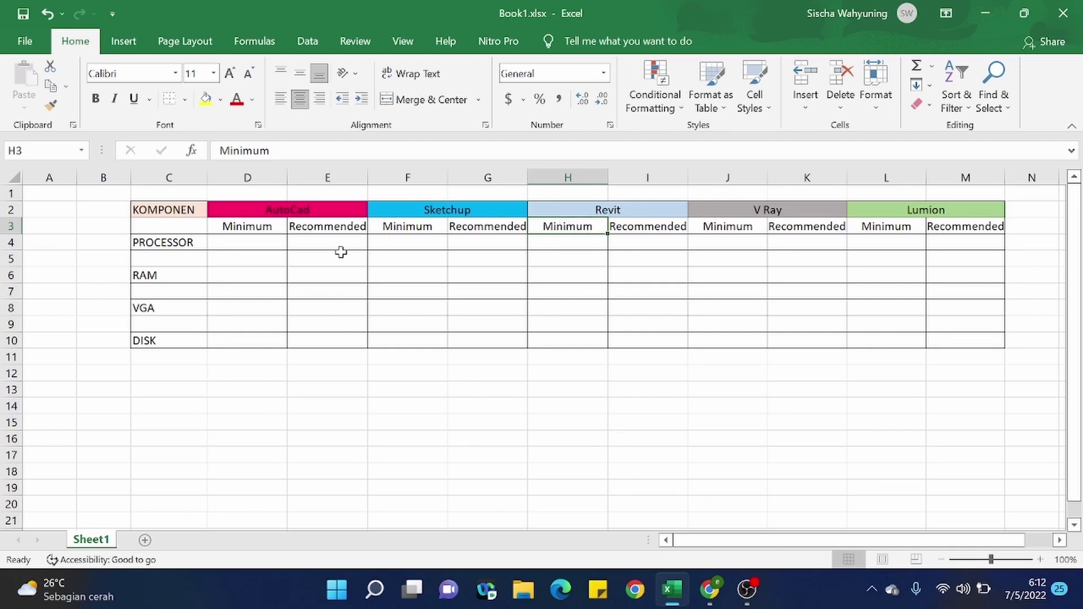
pyautogui.click(239, 230)
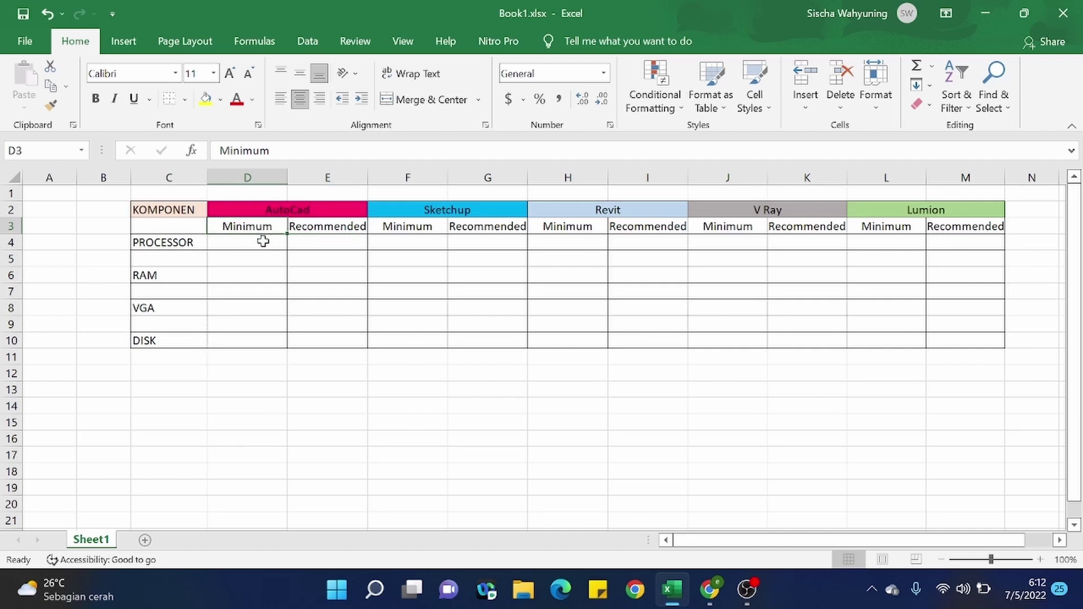
pyautogui.click(305, 228)
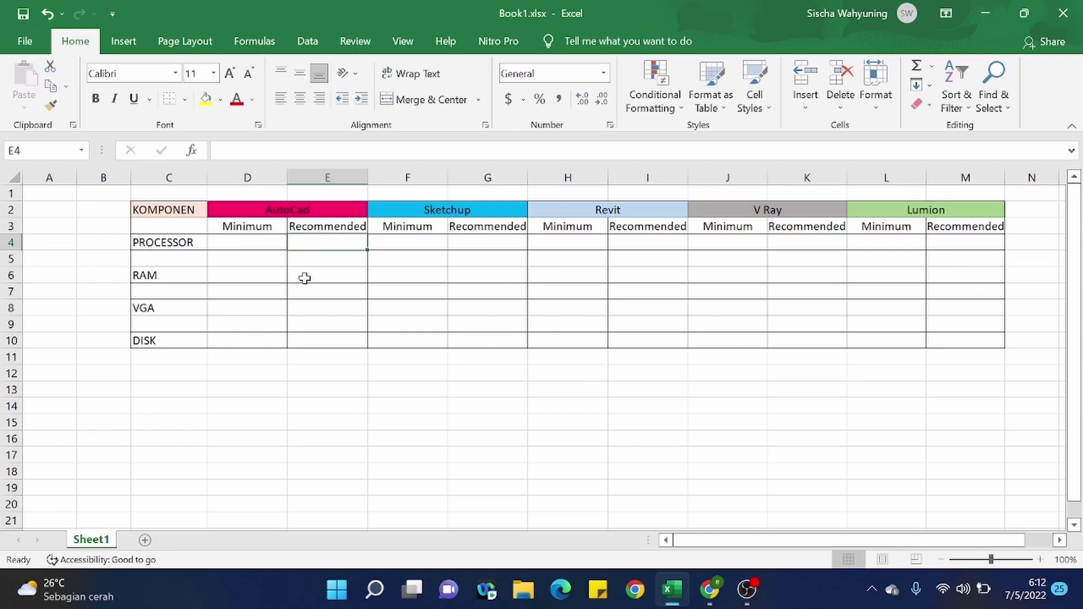
pyautogui.click(255, 227)
pyautogui.click(314, 229)
pyautogui.click(316, 244)
pyautogui.click(281, 244)
pyautogui.click(308, 249)
pyautogui.click(258, 241)
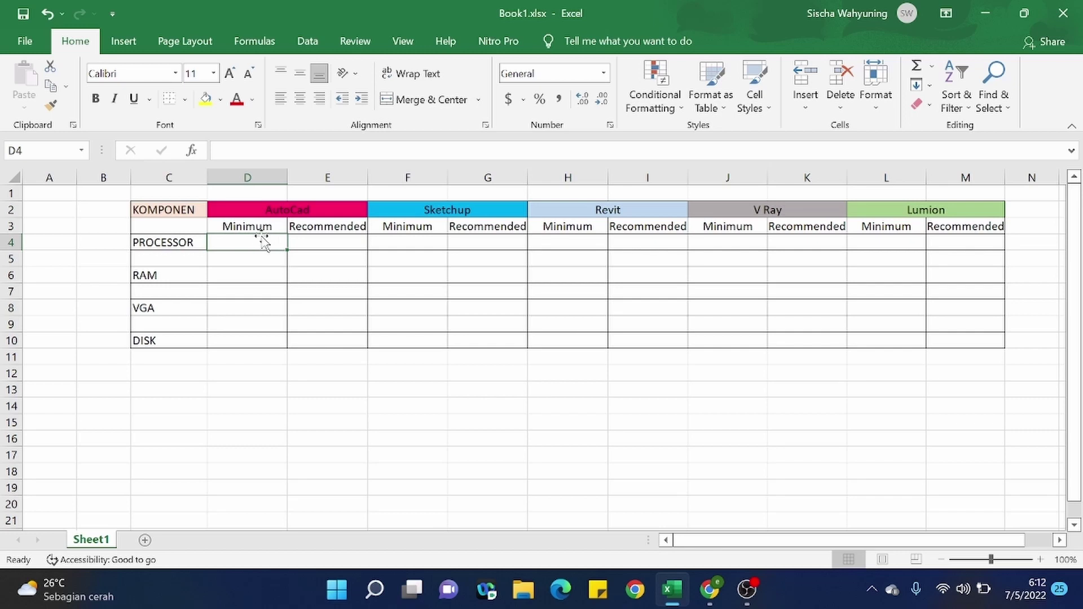
pyautogui.click(319, 242)
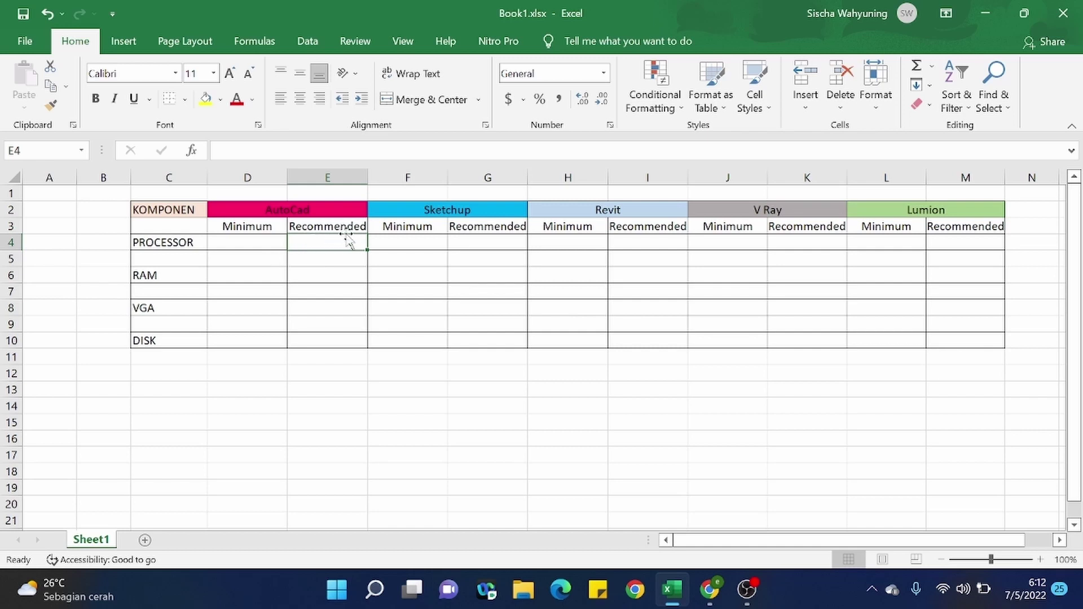
pyautogui.moveTo(327, 261); pyautogui.dragTo(336, 269)
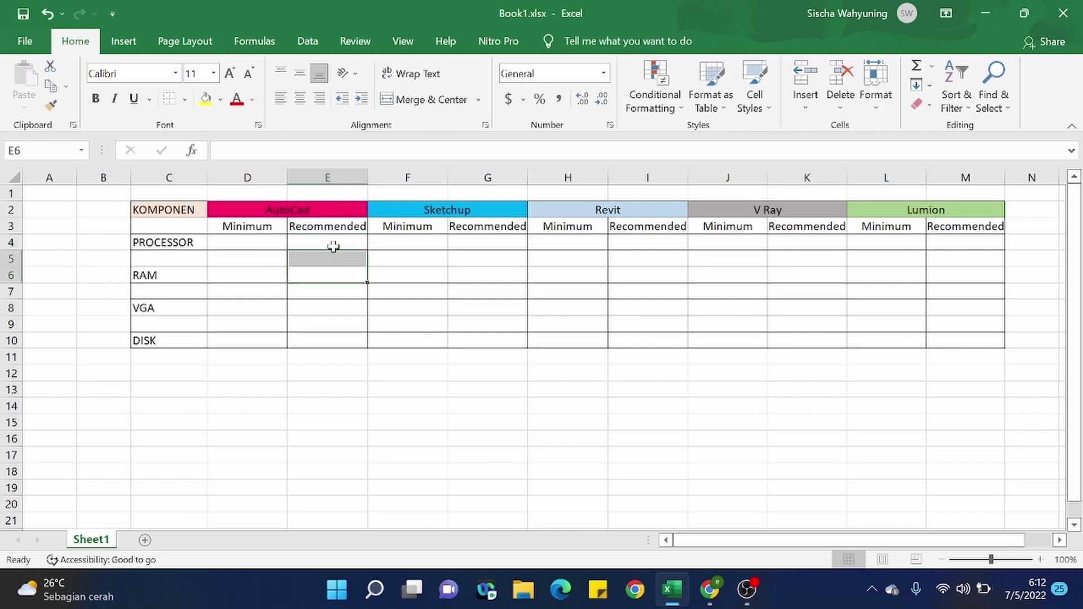
pyautogui.click(334, 246)
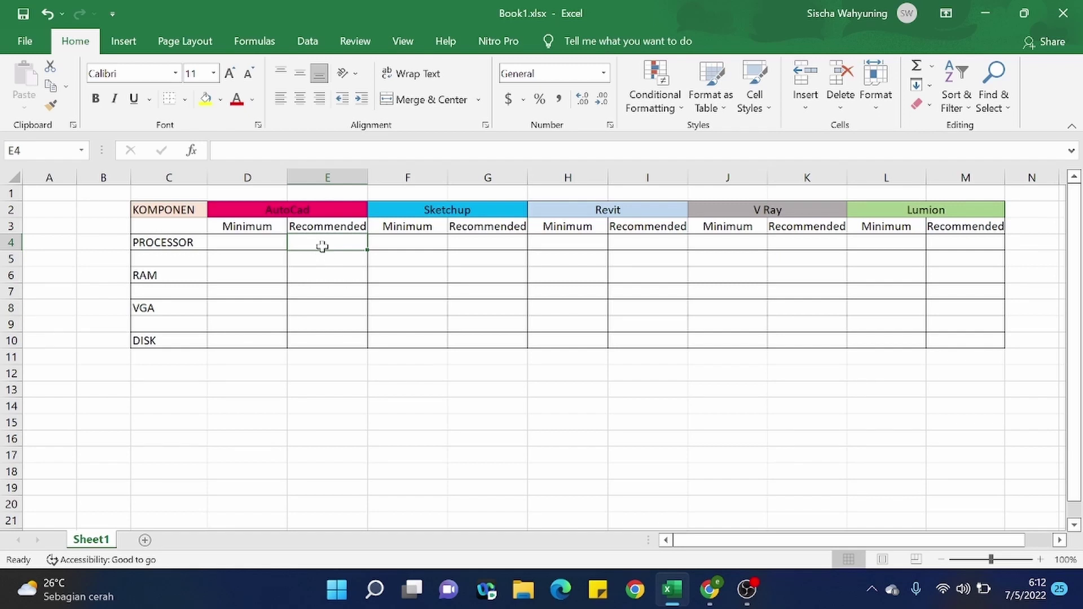
pyautogui.click(270, 244)
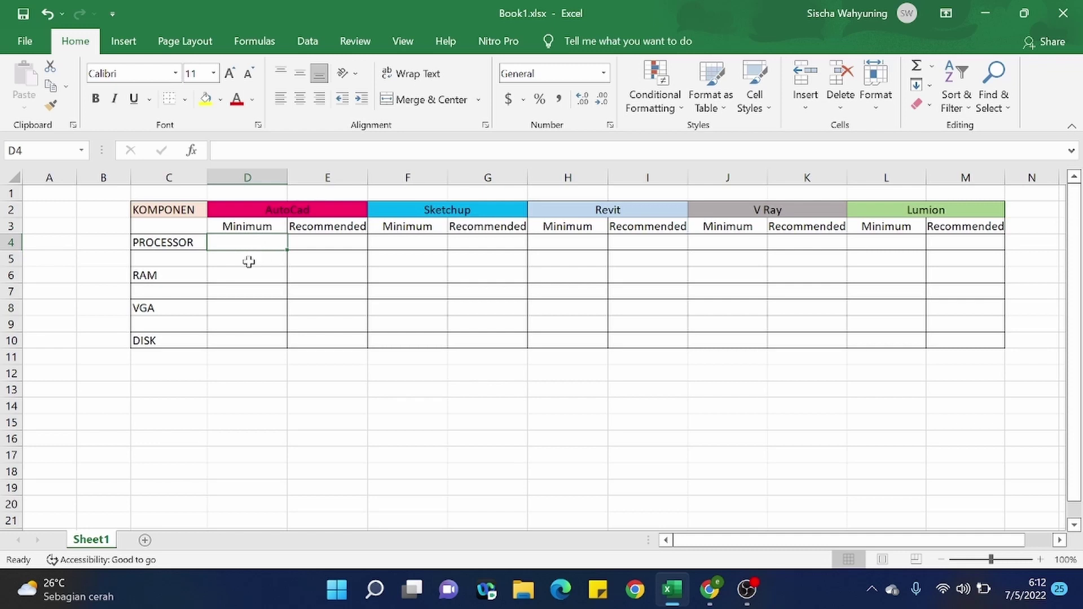
pyautogui.click(248, 260)
pyautogui.click(253, 274)
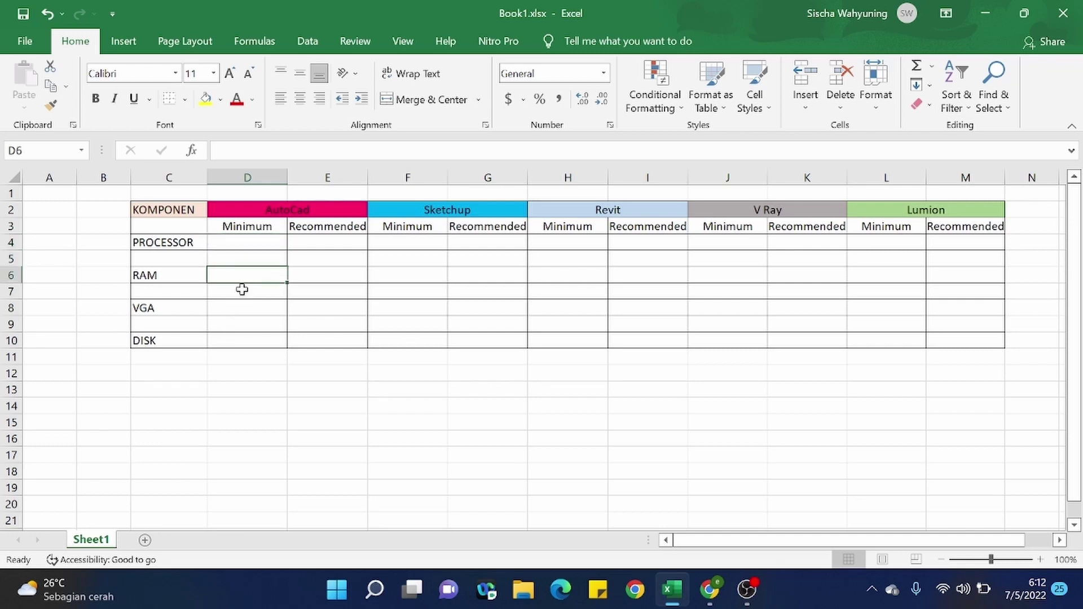
pyautogui.click(232, 290)
pyautogui.click(241, 274)
pyautogui.click(260, 227)
pyautogui.click(283, 209)
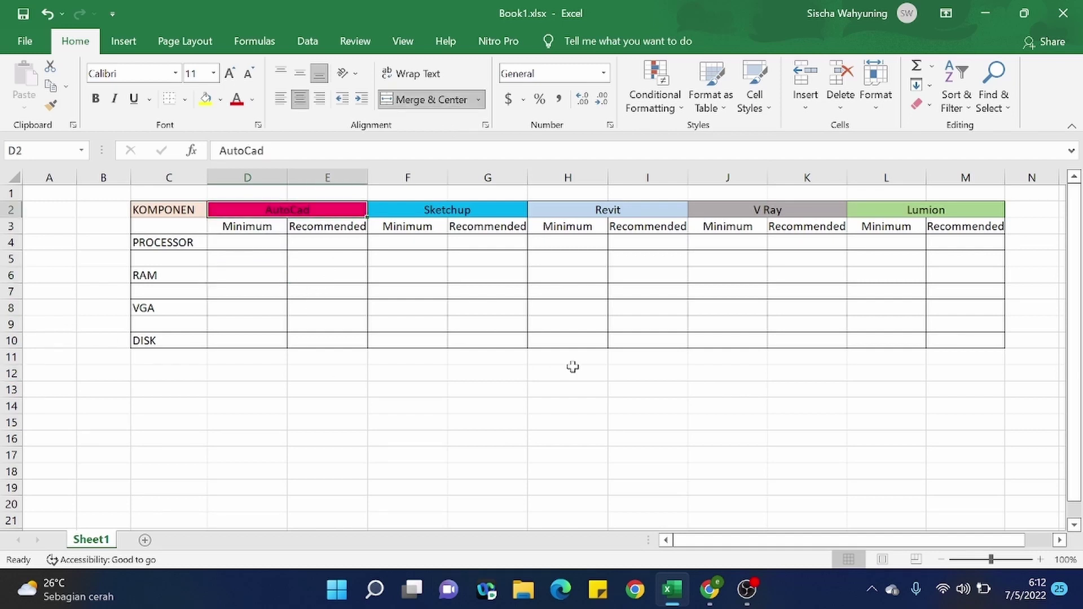
# - Switch to Chrome and enter the Google query "AUTOCAD REquirements" without running it
pyautogui.click(709, 589)
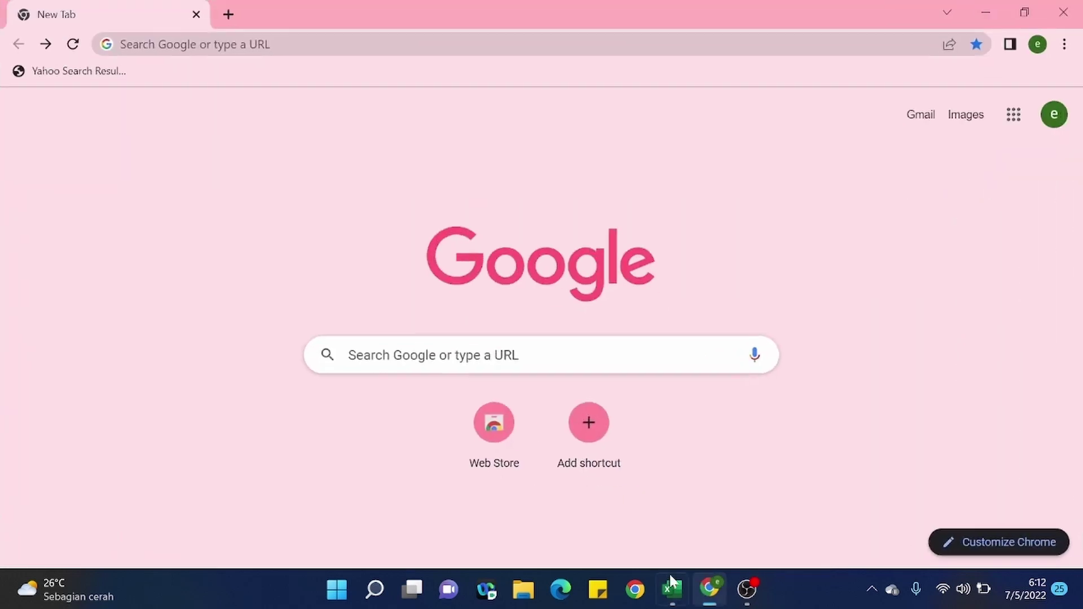
pyautogui.click(395, 354)
pyautogui.write('A')
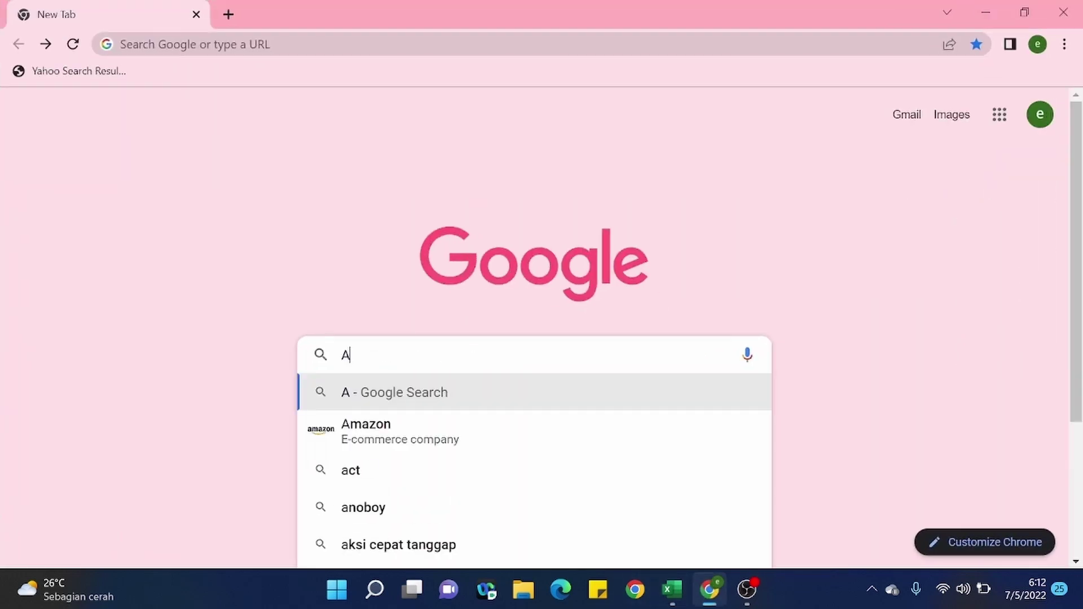
pyautogui.write('UTO')
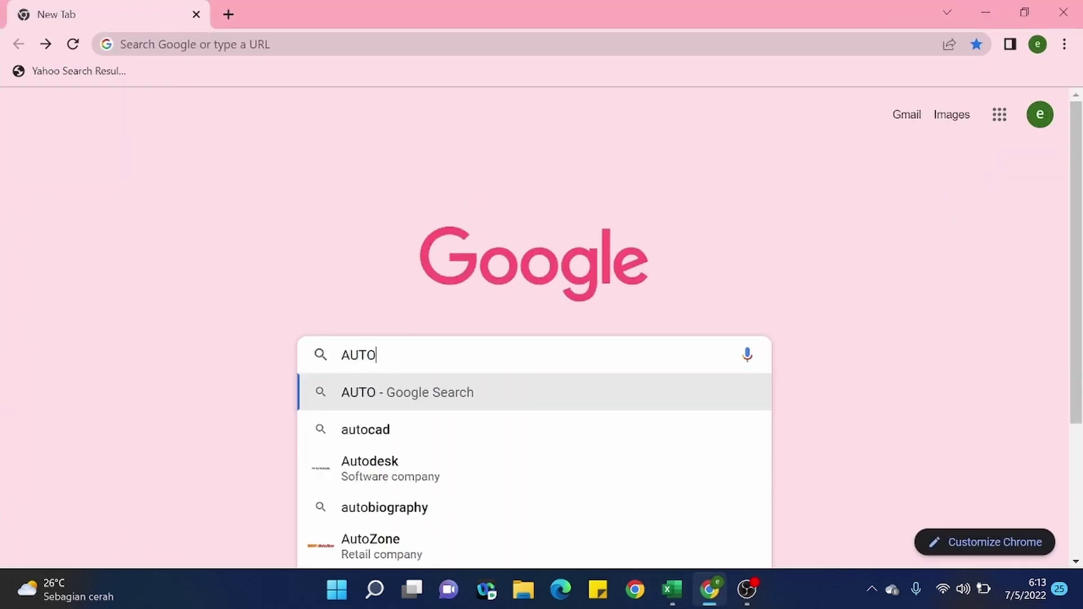
pyautogui.write('CAD')
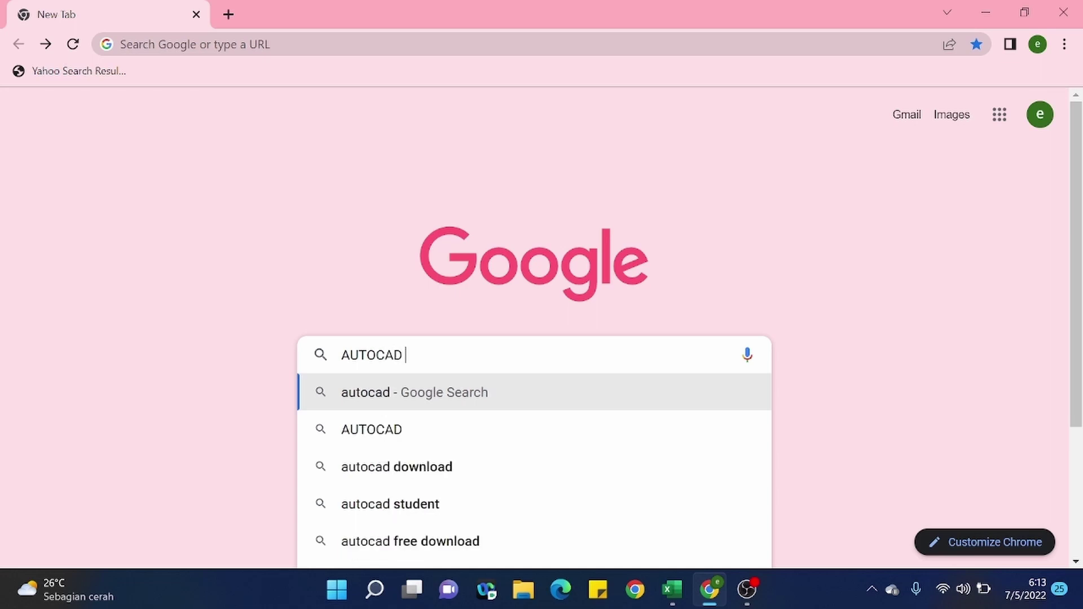
pyautogui.write(' RE')
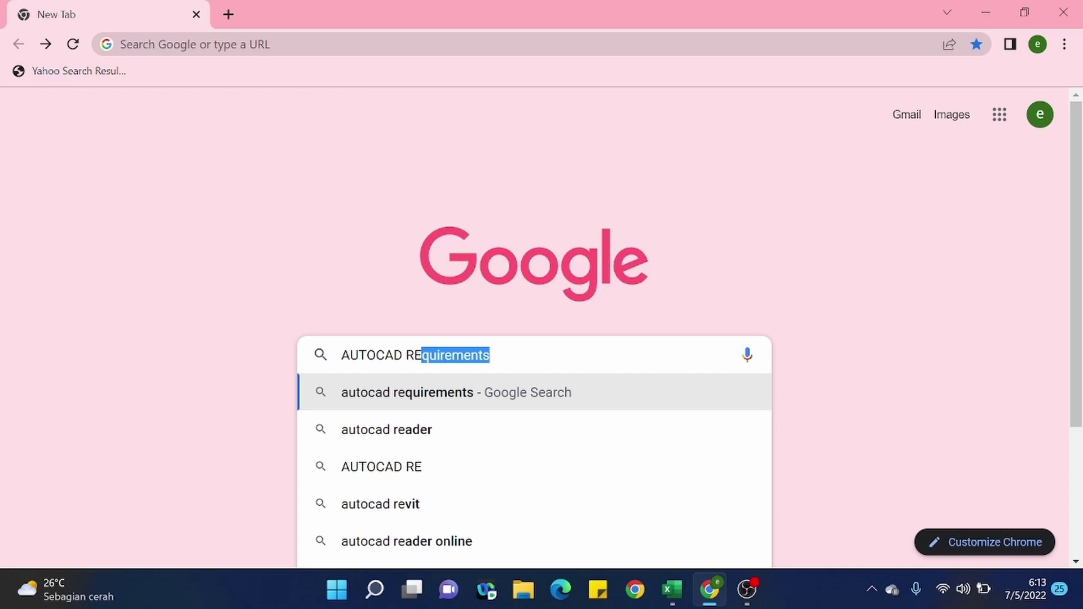
# - Insert the year 2022 after AUTOCAD in the search query
pyautogui.click(414, 354)
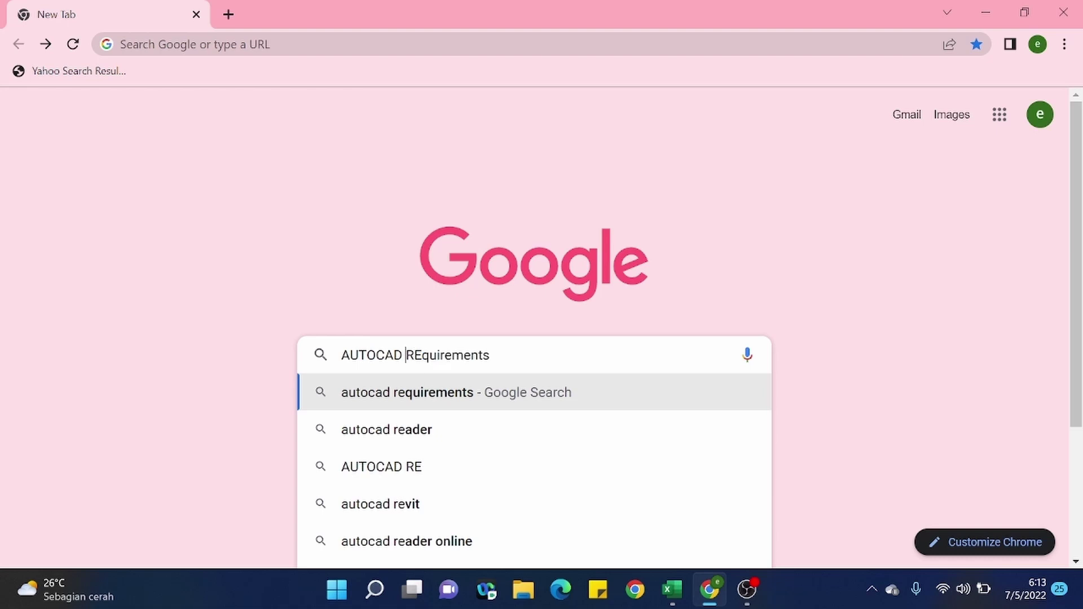
pyautogui.write('2')
pyautogui.press('End')
pyautogui.write('022')
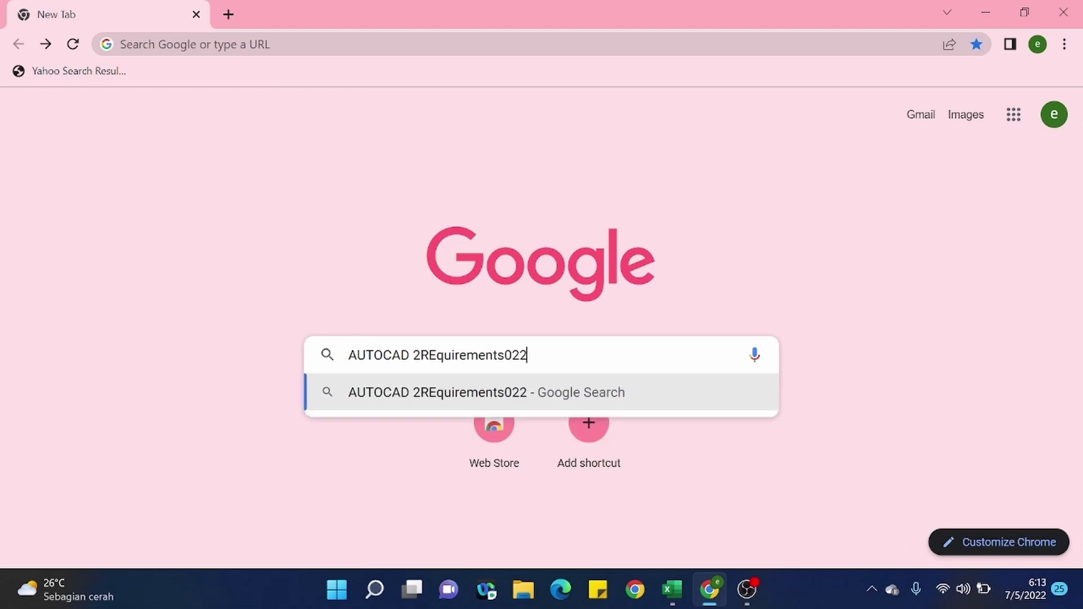
pyautogui.press('BackSpace')
pyautogui.press('BackSpace')
pyautogui.press('BackSpace')
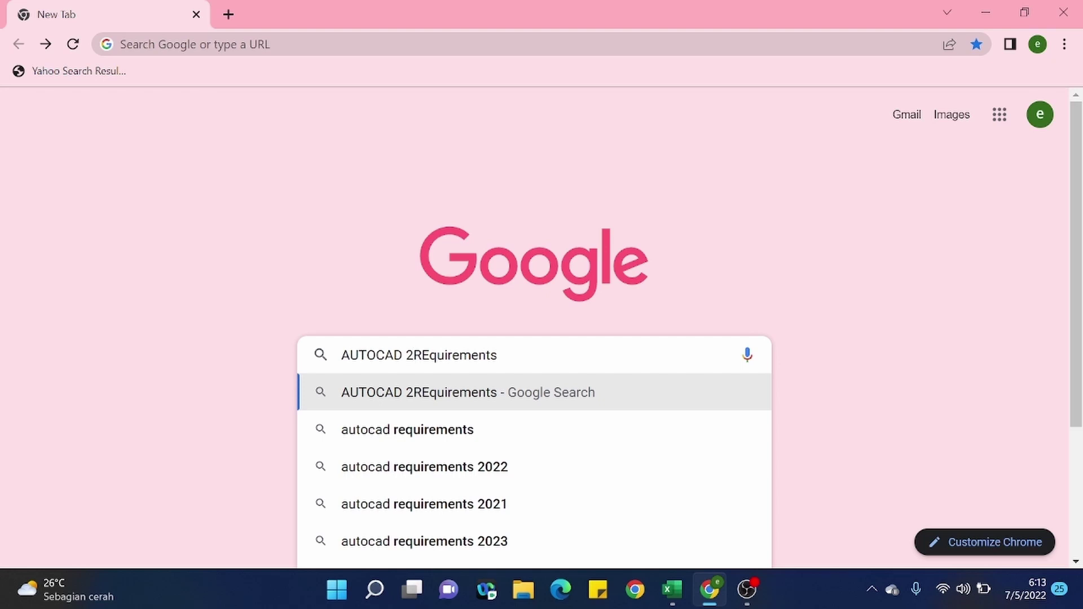
pyautogui.click(414, 355)
pyautogui.write('022')
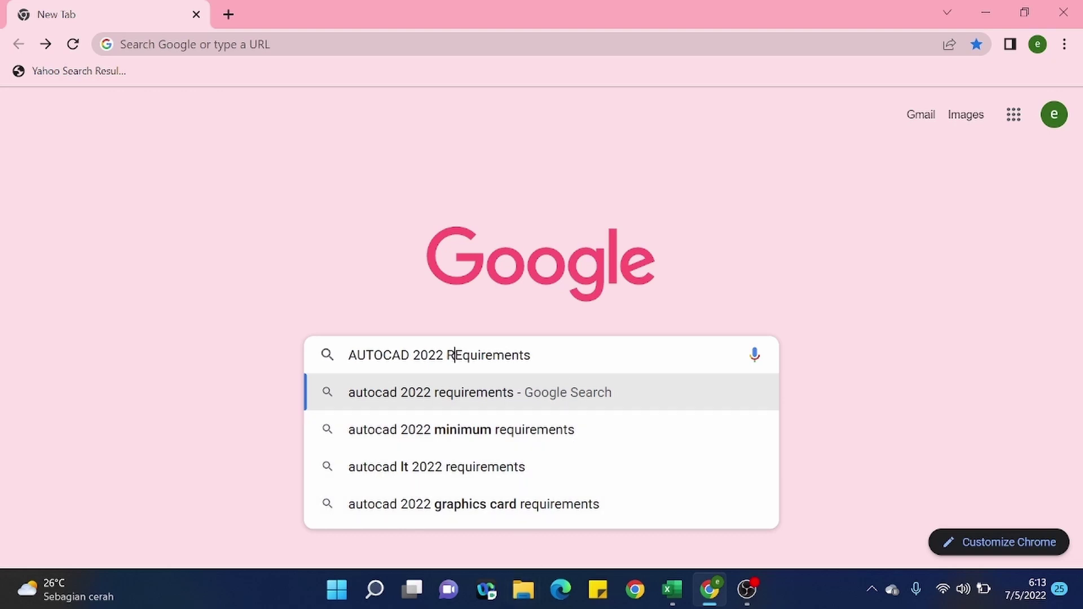
# - Correct the query to "AUTOCAD 2022 requirements system" and run the search
pyautogui.press('BackSpace')
pyautogui.press('BackSpace')
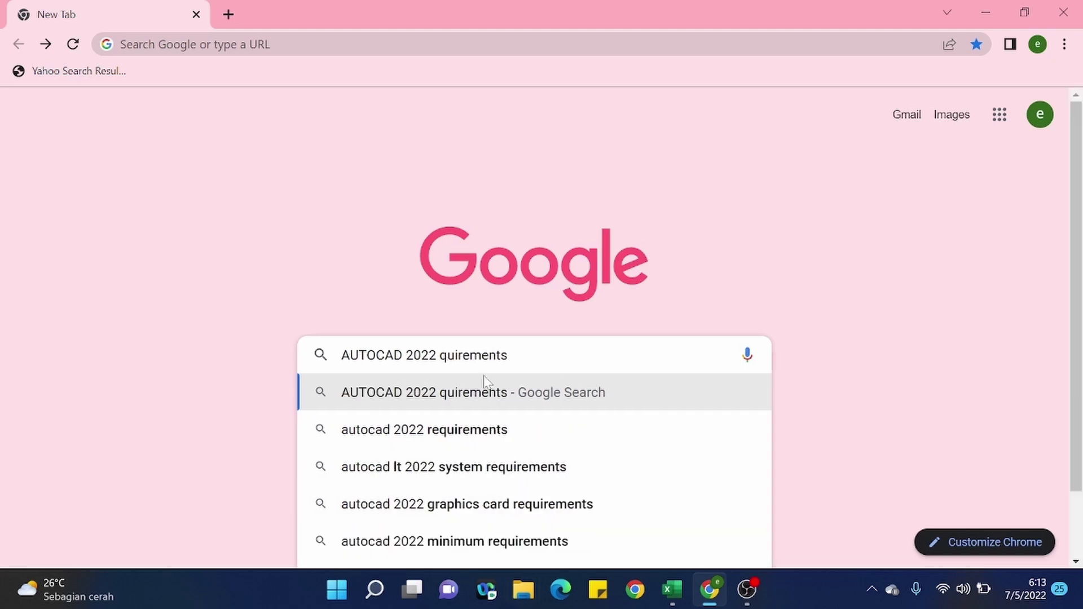
pyautogui.press('capslock')
pyautogui.write('rements')
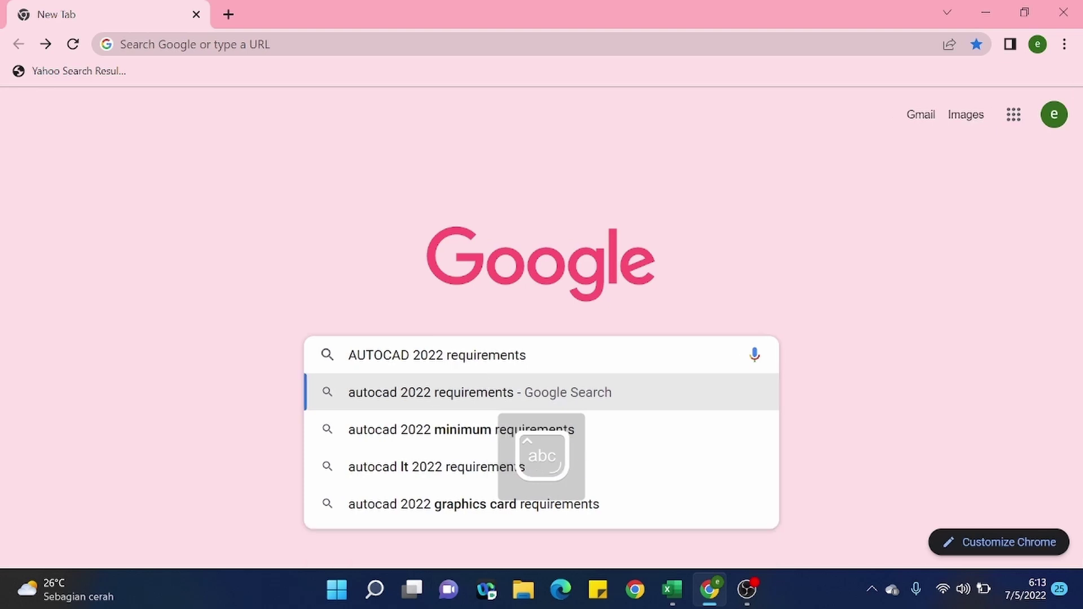
pyautogui.write(' sy')
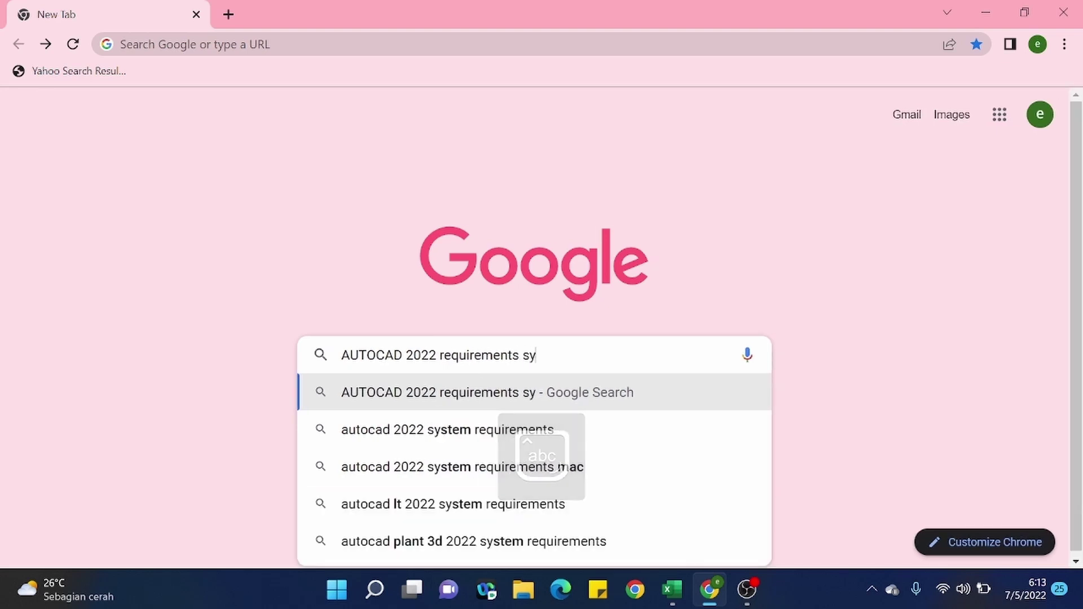
pyautogui.write('stem')
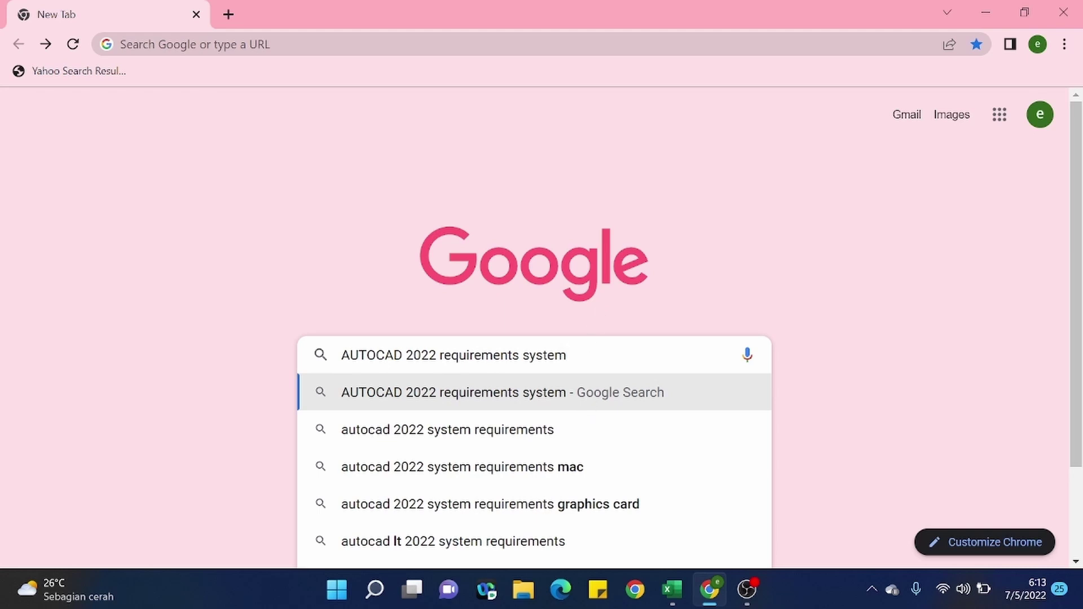
pyautogui.press('Return')
# - Look through the search results and open Autodesk's article on system requirements for AutoCAD 2022 without specialized toolsets
pyautogui.scroll(-1, 527, 316)
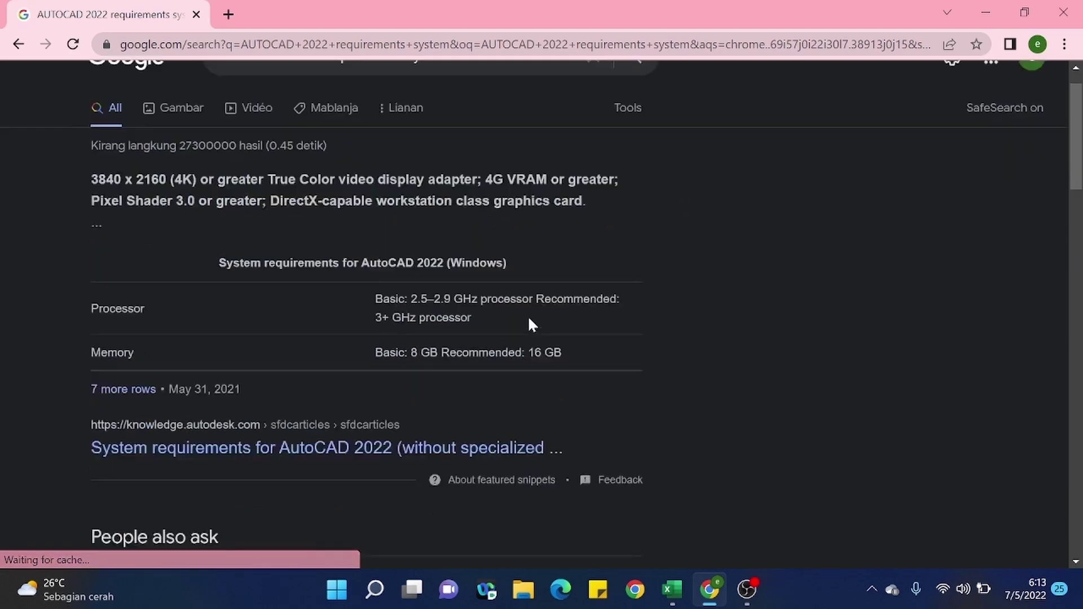
pyautogui.scroll(-3, 531, 324)
pyautogui.scroll(-7, 531, 326)
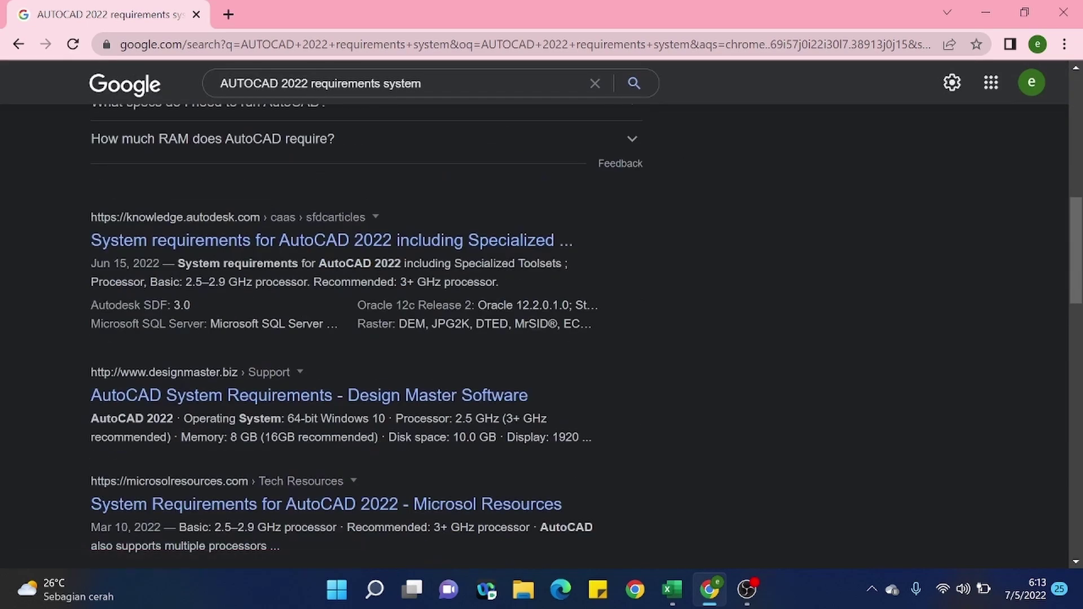
pyautogui.scroll(10, 530, 316)
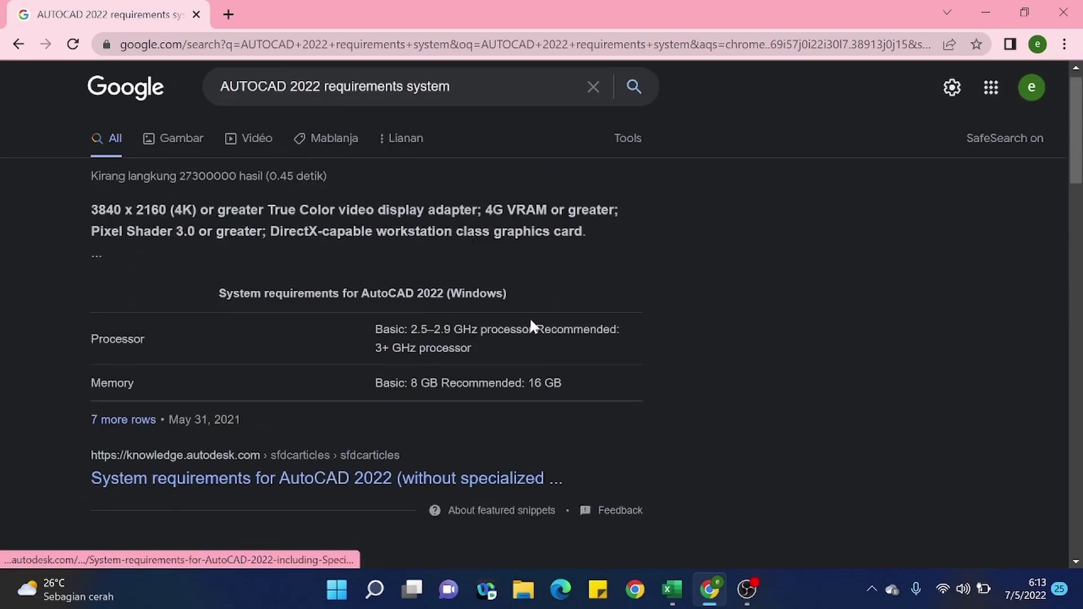
pyautogui.scroll(-3, 235, 292)
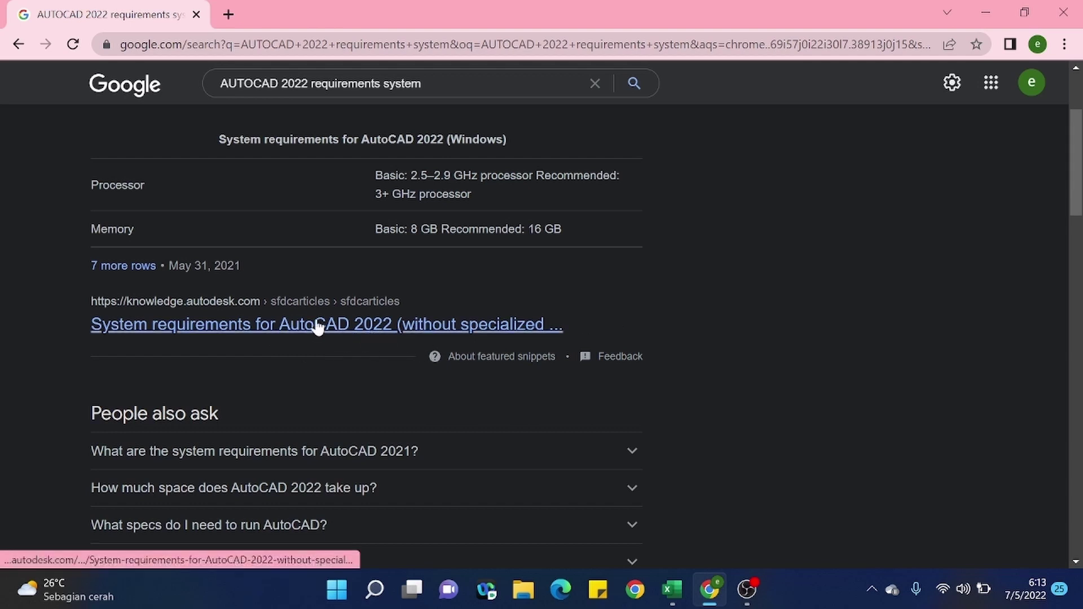
pyautogui.click(237, 338)
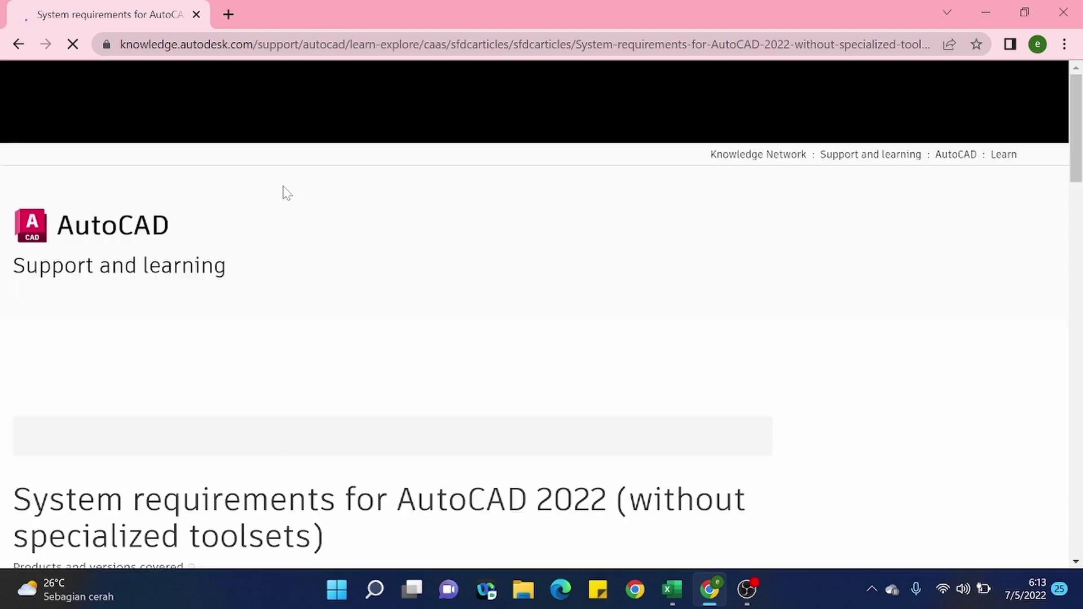
# - Examine the article's AutoCAD 2022 requirement tables for Windows, Mac, and large datasets, point clouds and 3D modeling
pyautogui.scroll(-5, 285, 191)
pyautogui.scroll(-4, 285, 191)
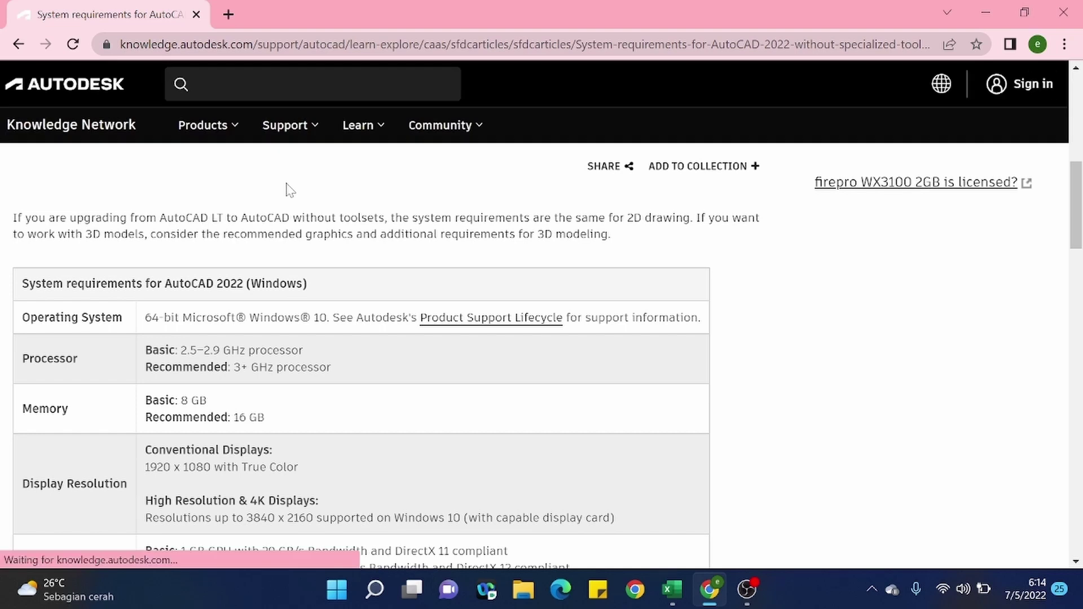
pyautogui.scroll(-2, 298, 186)
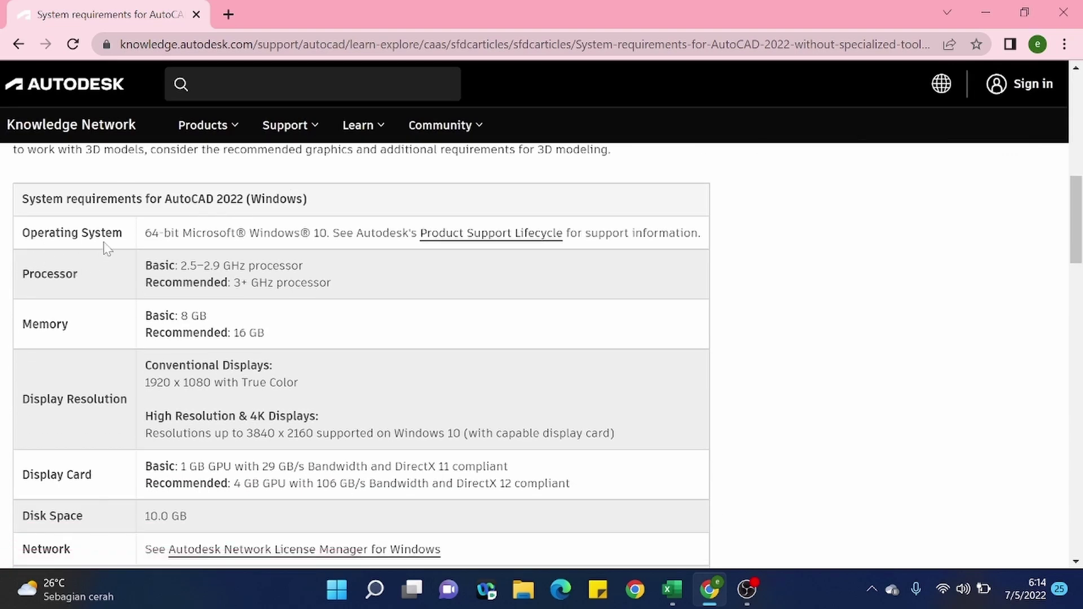
pyautogui.scroll(-7, 113, 245)
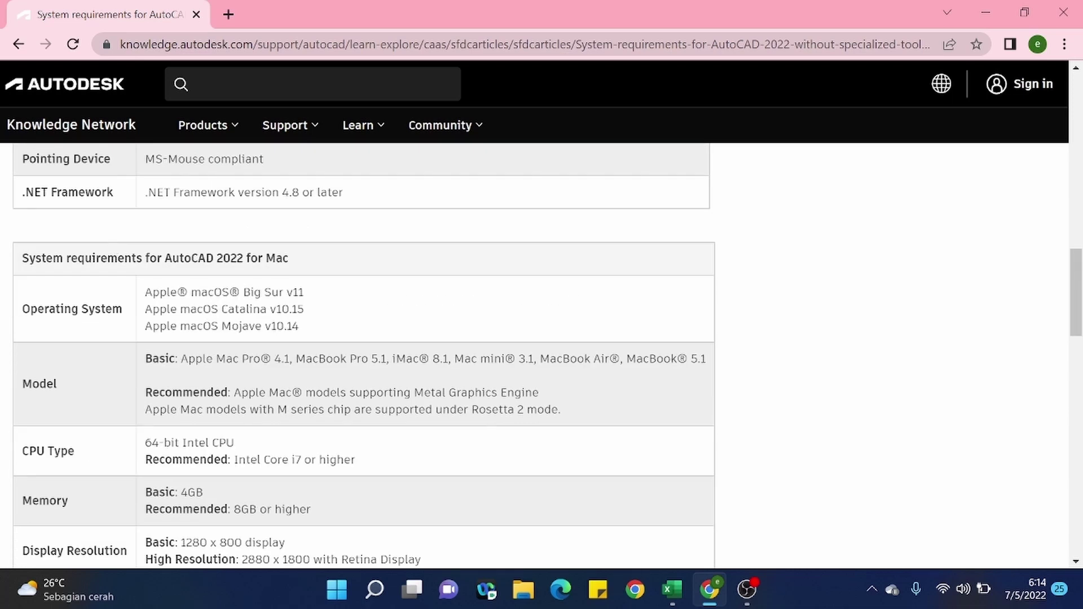
pyautogui.scroll(10, 364, 356)
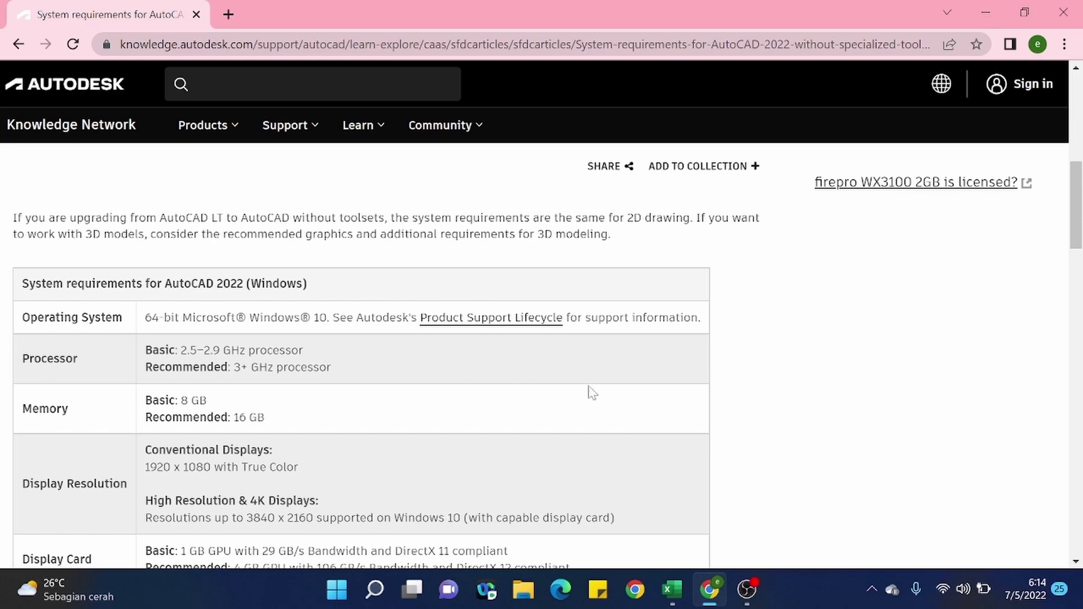
pyautogui.scroll(-1, 511, 373)
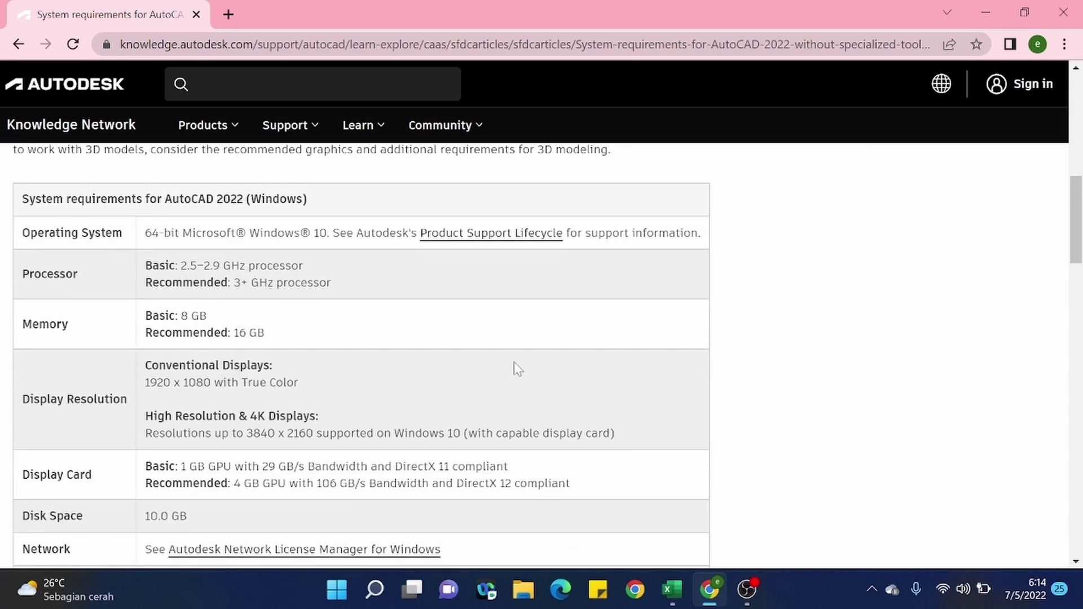
pyautogui.scroll(-13, 513, 367)
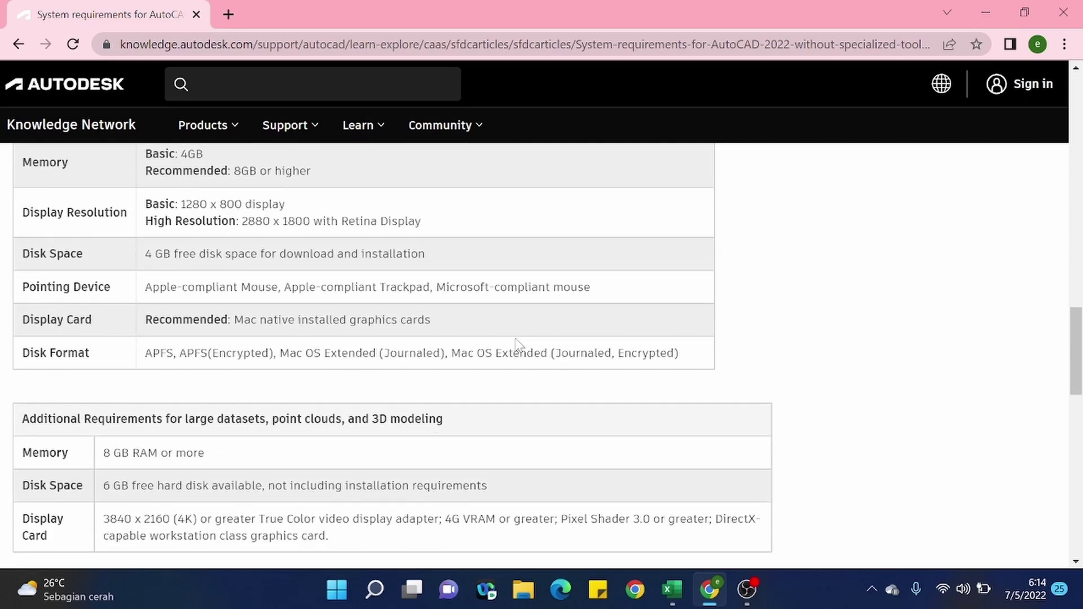
pyautogui.scroll(-4, 518, 342)
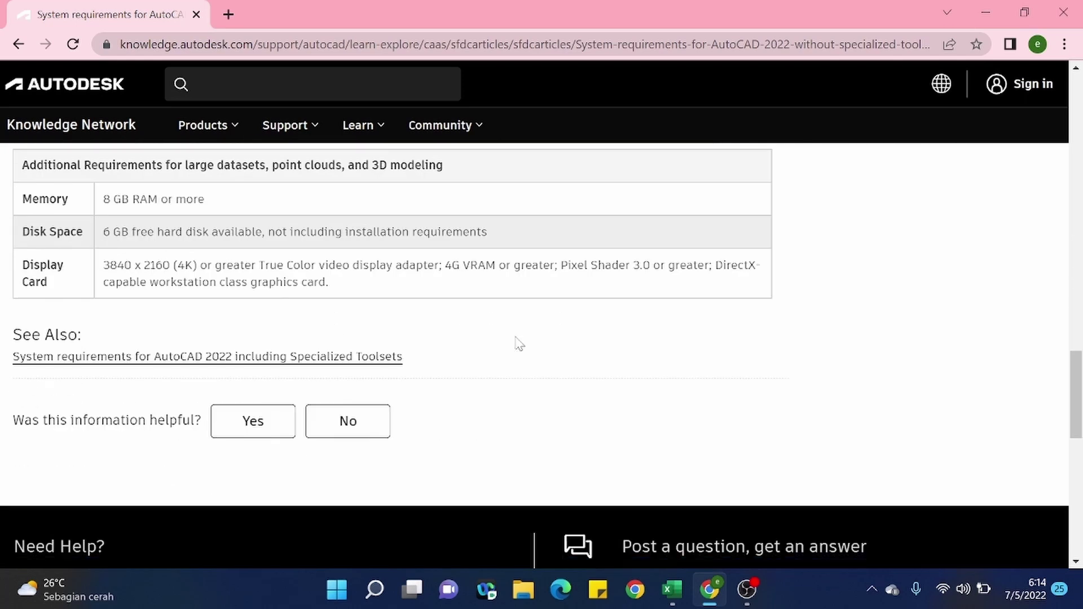
pyautogui.scroll(20, 519, 343)
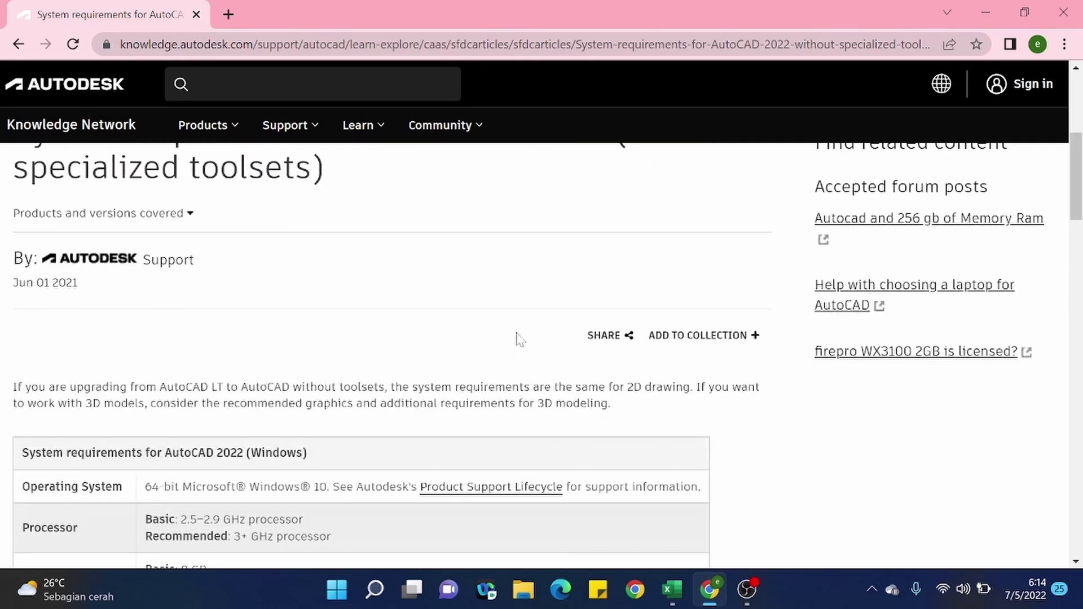
pyautogui.scroll(-4, 519, 340)
pyautogui.scroll(2, 304, 326)
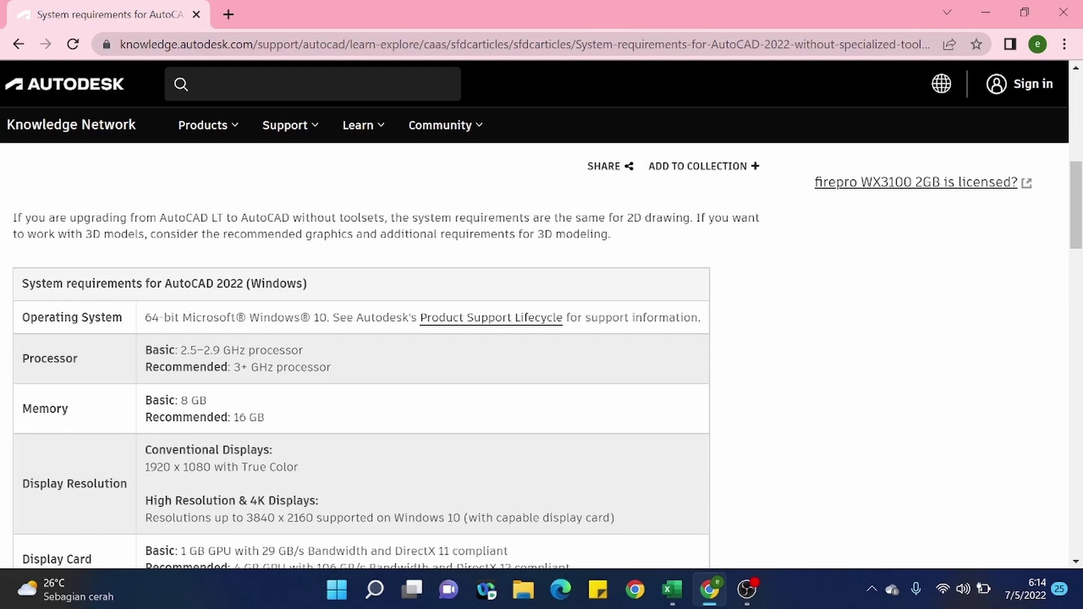
# - Review the Windows requirements table, highlighting "Windows" in its heading and the "64-bit Microsoft Windows 10" operating system entry
pyautogui.moveTo(251, 283); pyautogui.dragTo(308, 283)
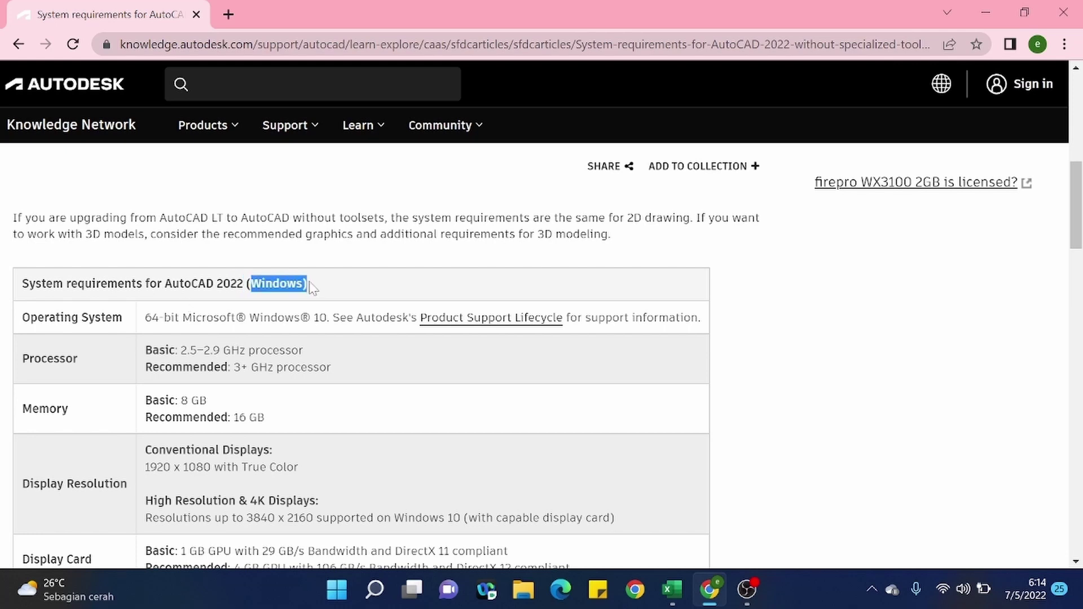
pyautogui.click(201, 335)
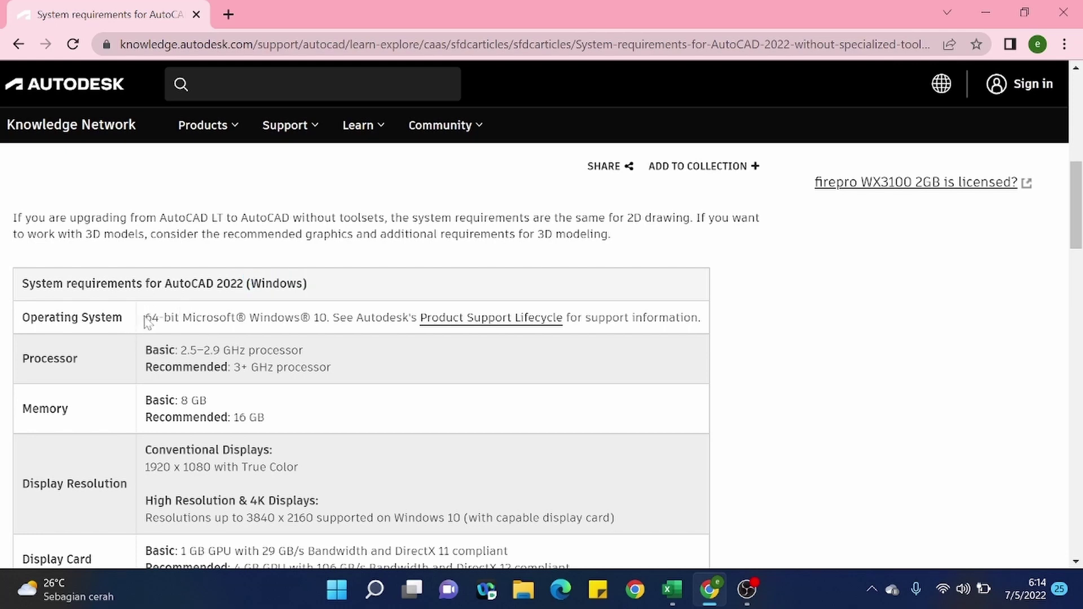
pyautogui.moveTo(145, 317); pyautogui.dragTo(331, 327)
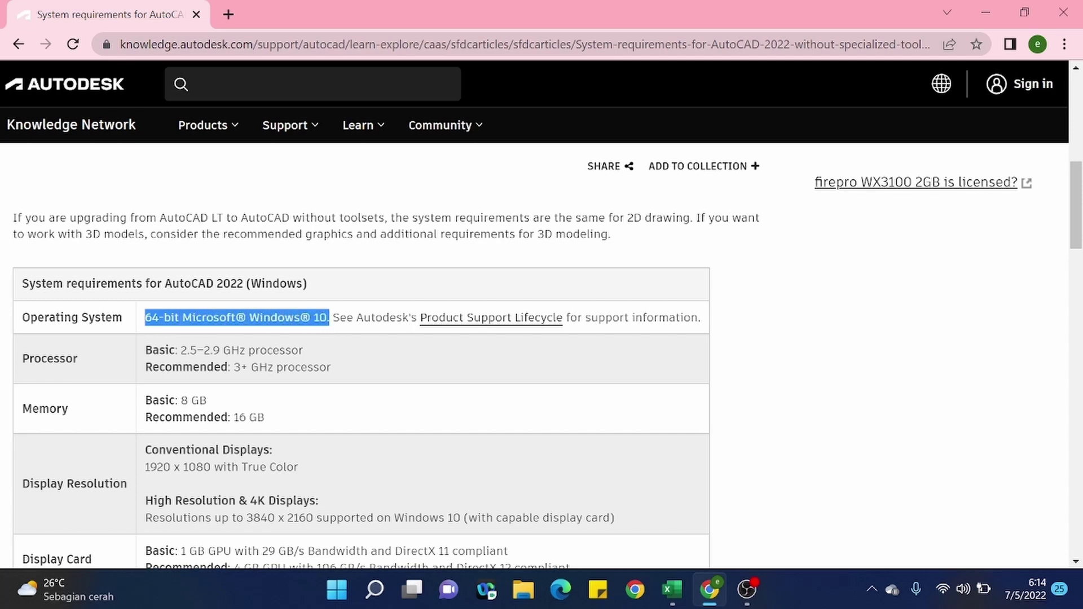
pyautogui.scroll(-1, 214, 303)
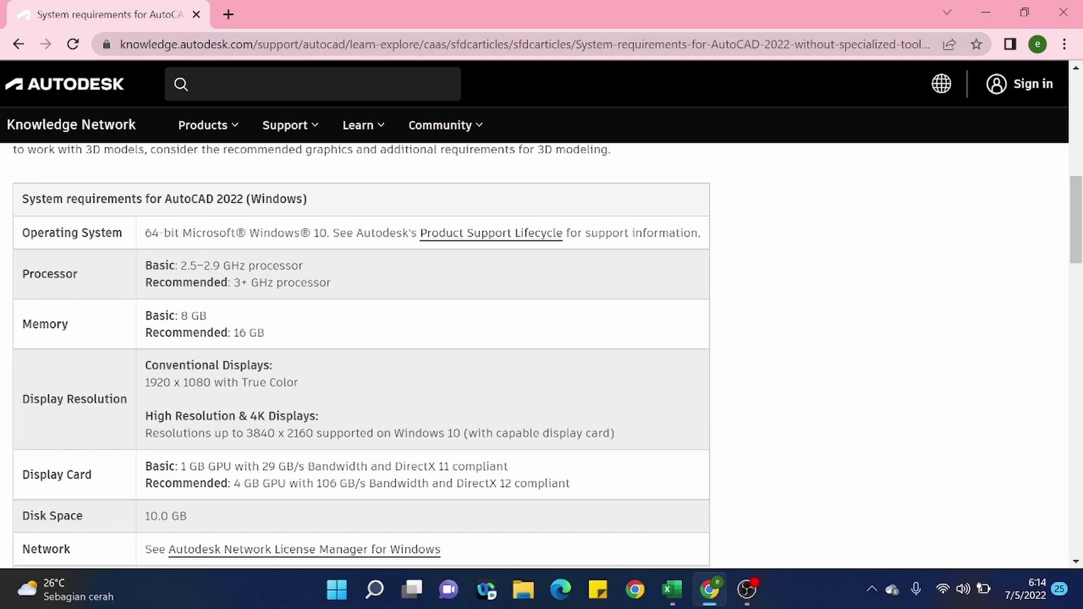
pyautogui.moveTo(196, 233); pyautogui.dragTo(246, 233)
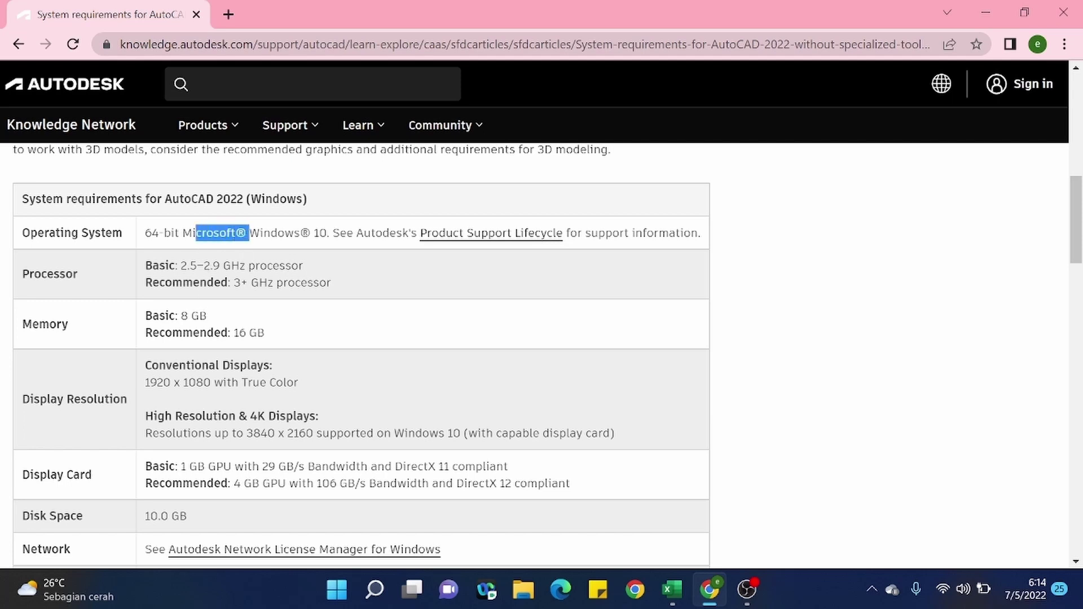
pyautogui.click(234, 233)
pyautogui.scroll(-2, 147, 261)
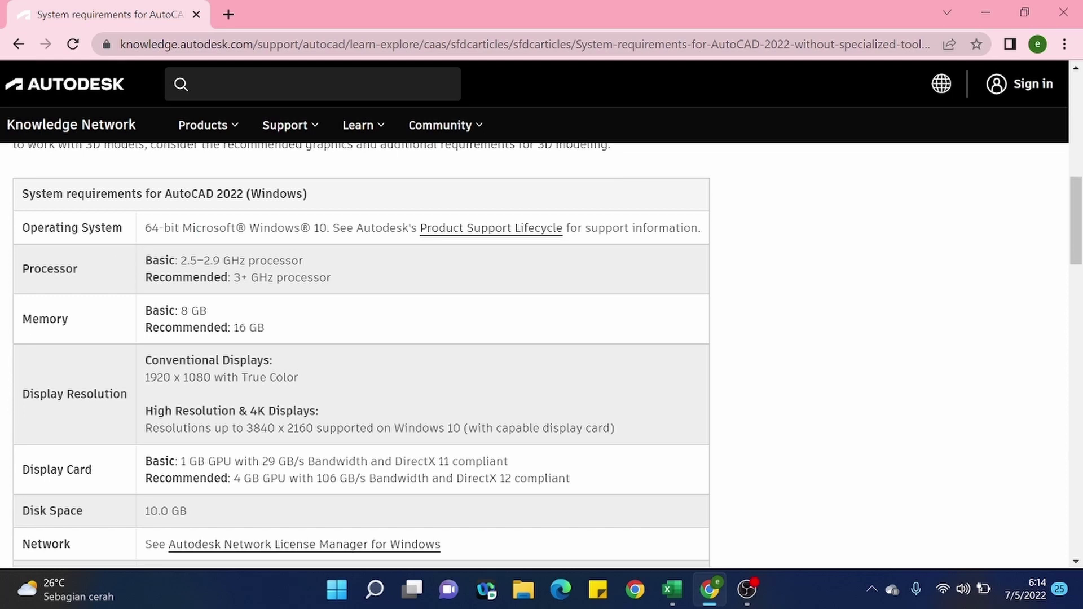
pyautogui.scroll(3, 147, 261)
pyautogui.scroll(-2, 234, 356)
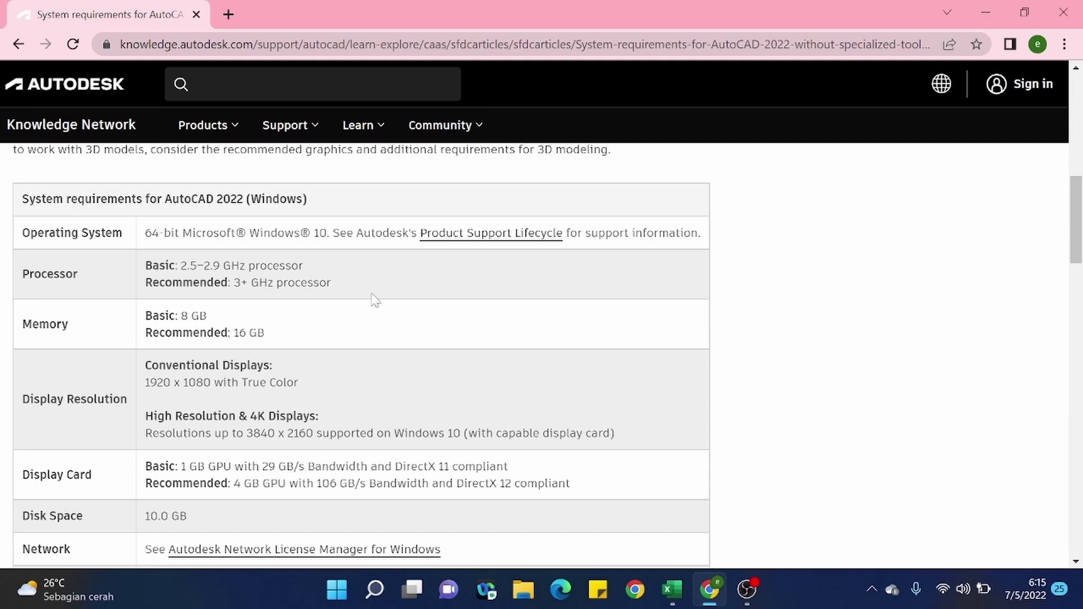
# - Copy the basic processor speed "2.5–2.9 GHz" from the Processor row of the AutoCAD 2022 Windows table
pyautogui.moveTo(204, 266); pyautogui.dragTo(239, 266)
pyautogui.moveTo(305, 267); pyautogui.dragTo(181, 266)
pyautogui.hotkey('ctrl', 'c')
pyautogui.click(229, 245)
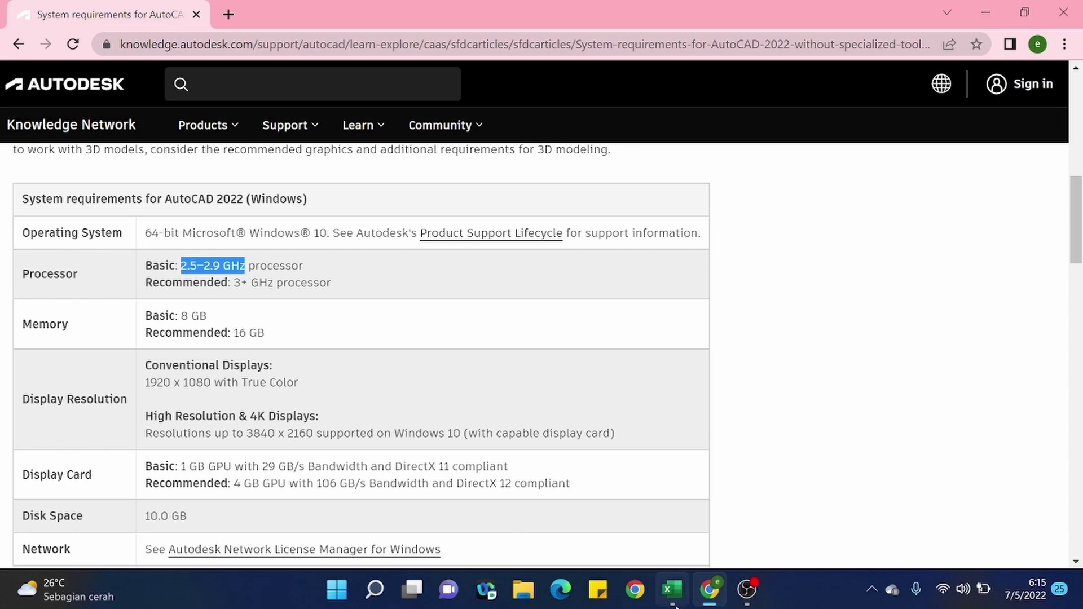
# - Switch to the Excel workbook and paste the copied 2.5–2.9 GHz into cell D4, the AutoCad minimum processor
pyautogui.click(671, 589)
pyautogui.click(254, 242)
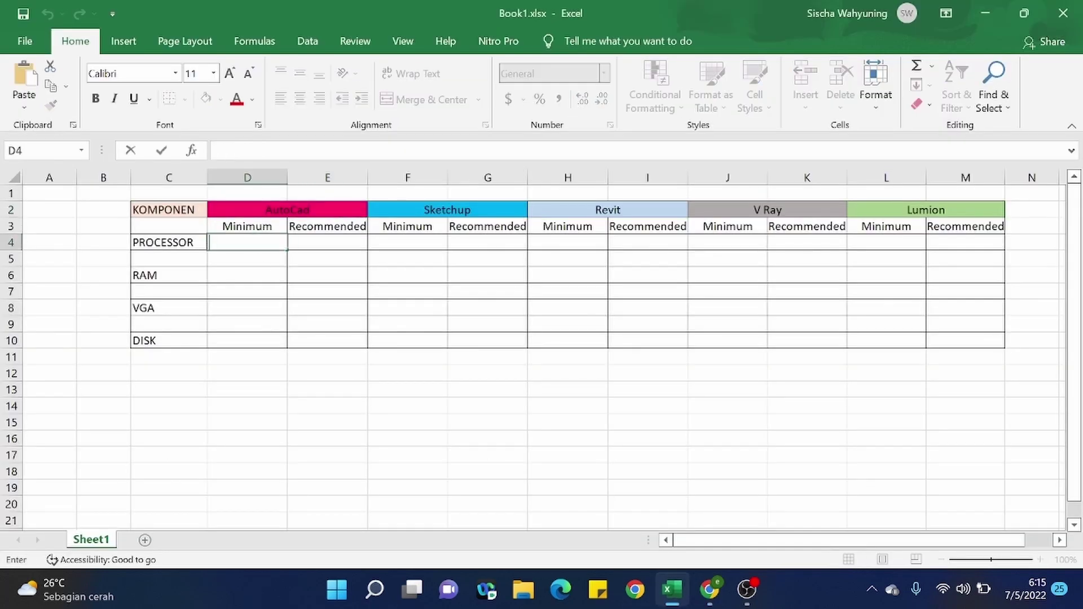
pyautogui.hotkey('ctrl', 'v')
pyautogui.click(286, 322)
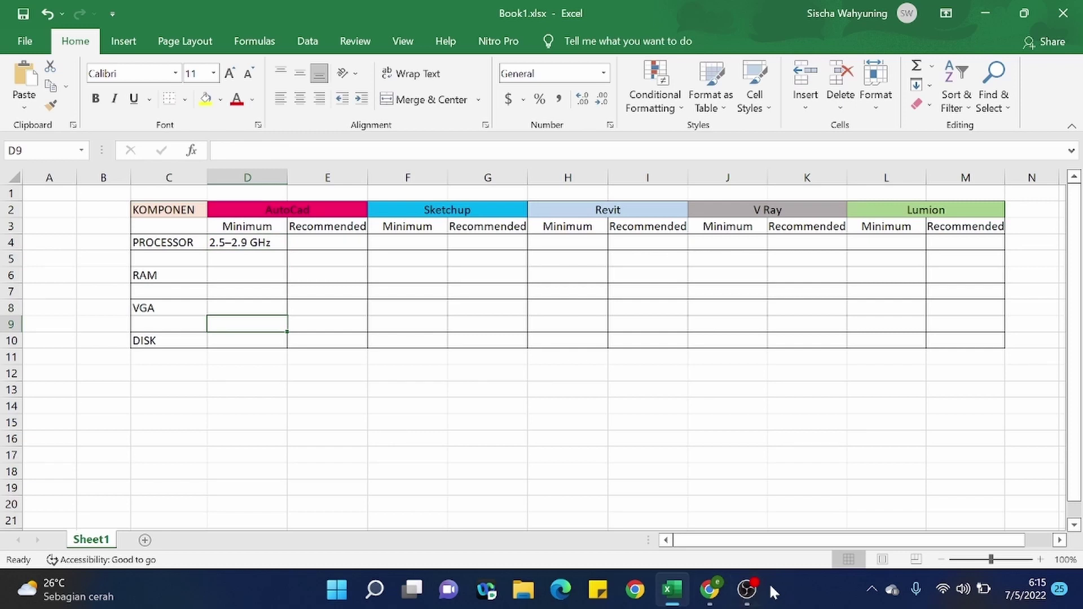
# - Switch back to the Autodesk article in Chrome and copy the recommended processor speed "3+ GHz" from the Windows table
pyautogui.click(706, 603)
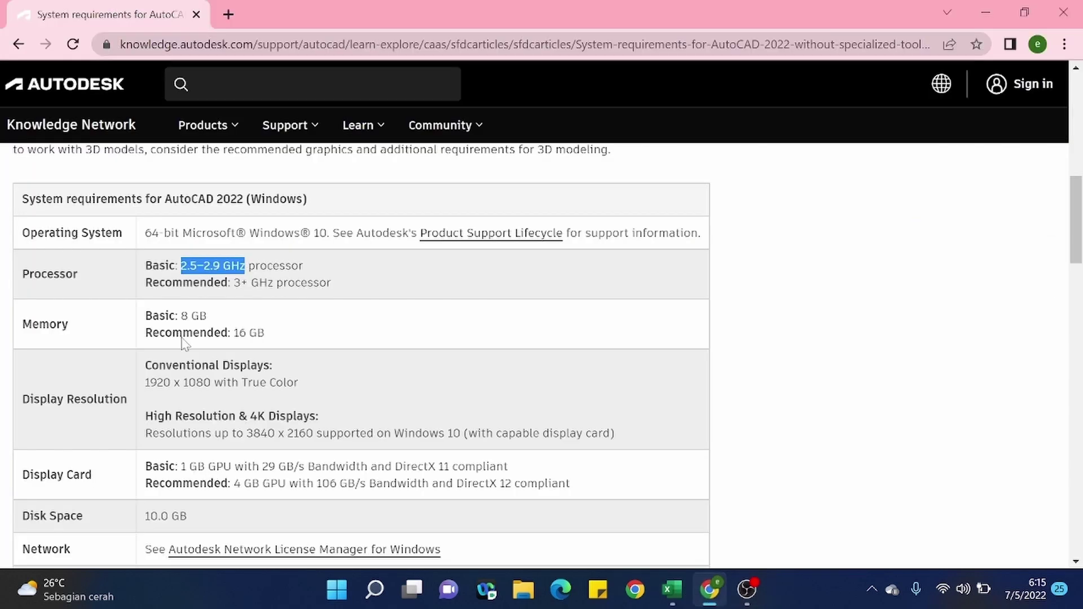
pyautogui.moveTo(231, 297); pyautogui.dragTo(247, 293)
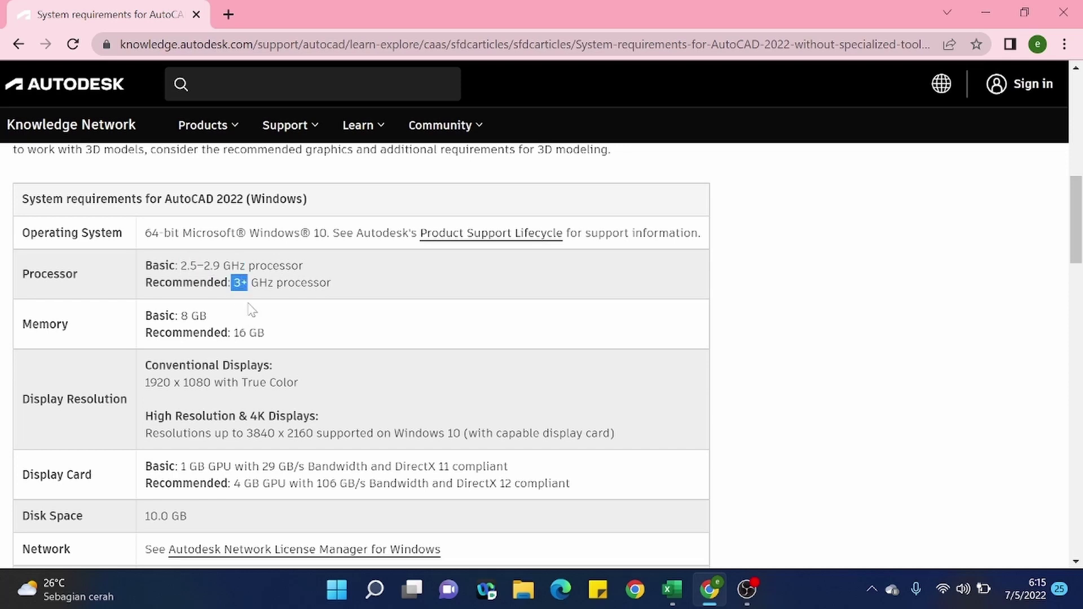
pyautogui.click(273, 302)
pyautogui.moveTo(234, 283); pyautogui.dragTo(273, 283)
pyautogui.hotkey('ctrl', 'c')
# - Return to Excel and paste 3+ GHz into cell E4, the AutoCad recommended processor
pyautogui.click(672, 590)
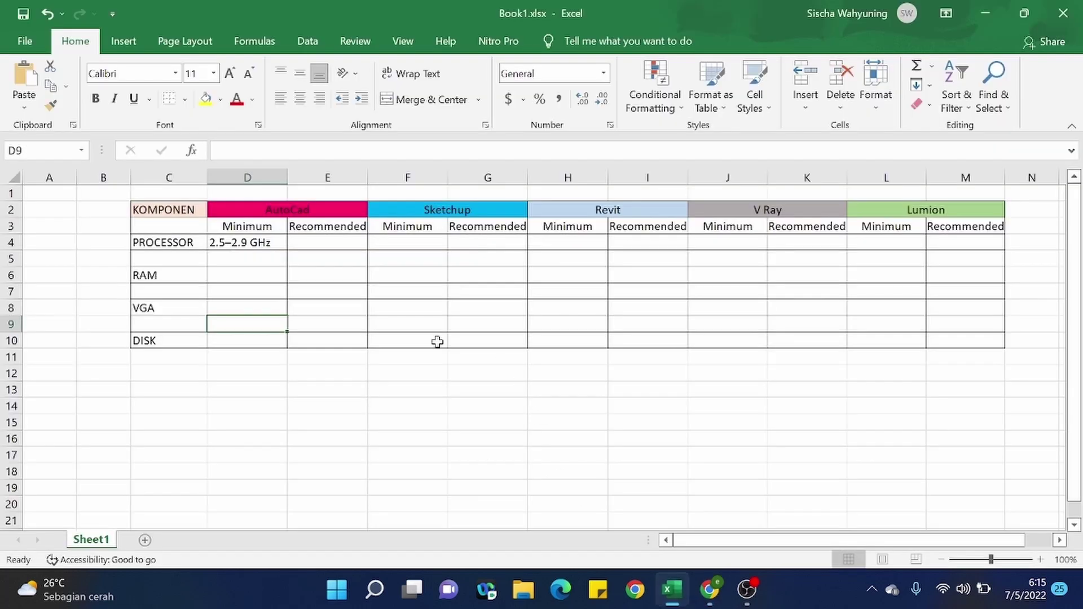
pyautogui.click(319, 255)
pyautogui.click(319, 243)
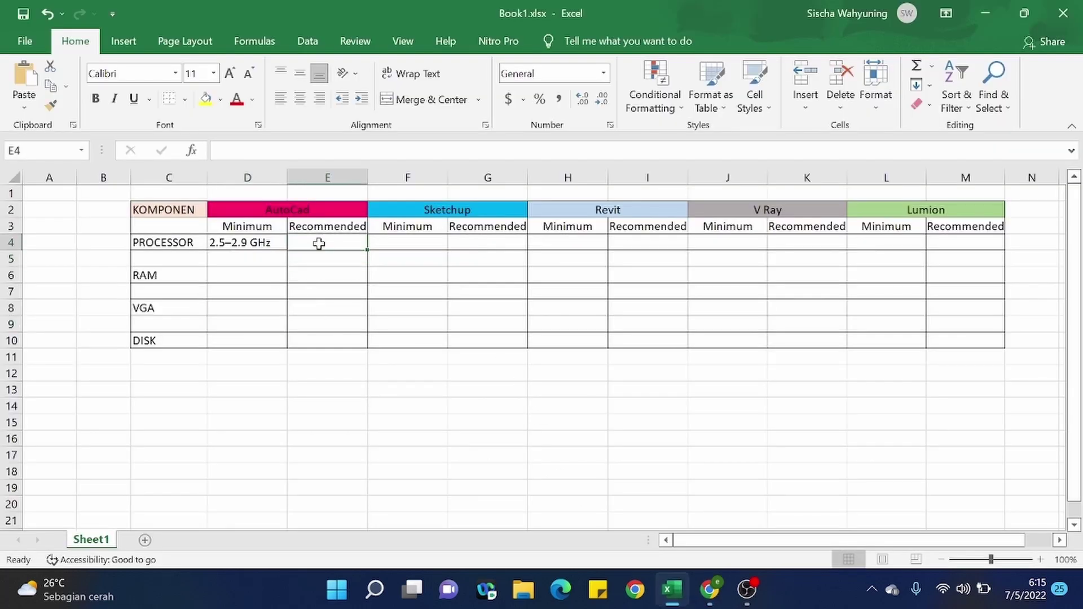
pyautogui.moveTo(301, 272); pyautogui.dragTo(314, 242)
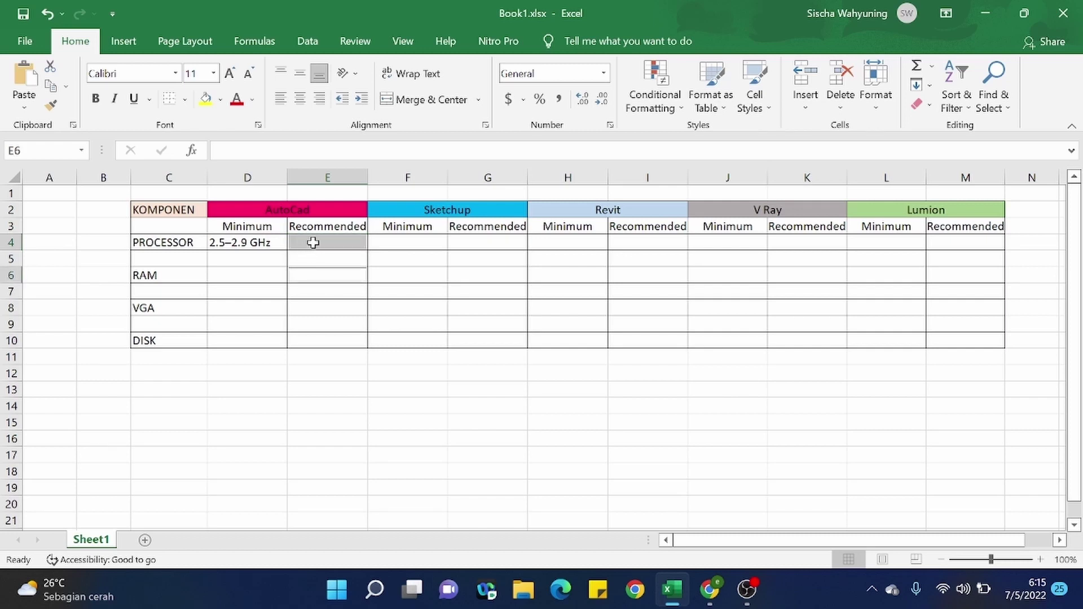
pyautogui.click(313, 243)
pyautogui.hotkey('ctrl', 'v')
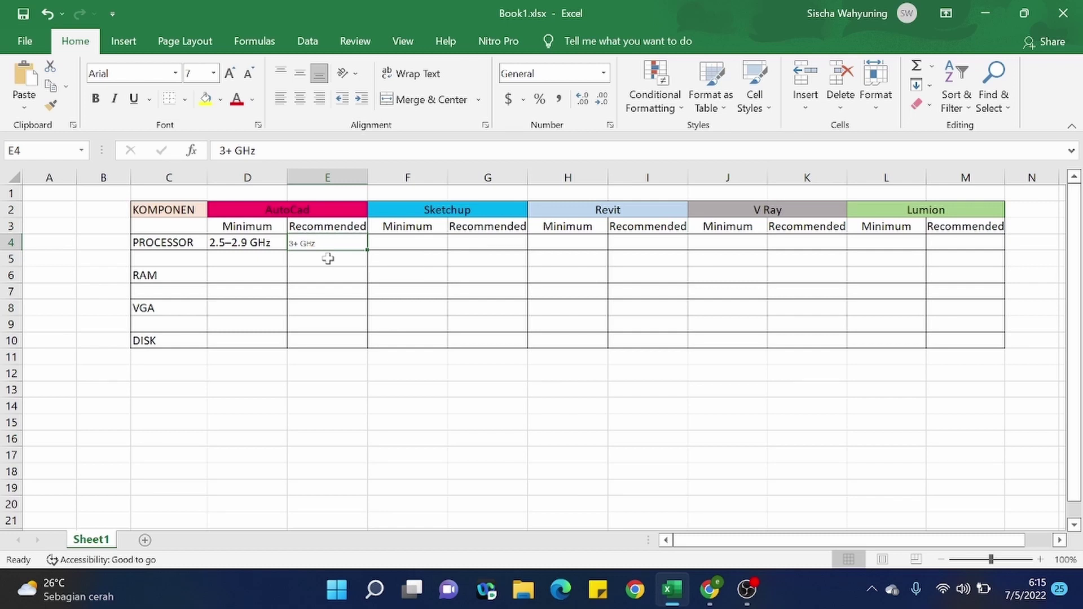
pyautogui.hotkey('ctrl', 'z')
pyautogui.hotkey('ctrl', 'v')
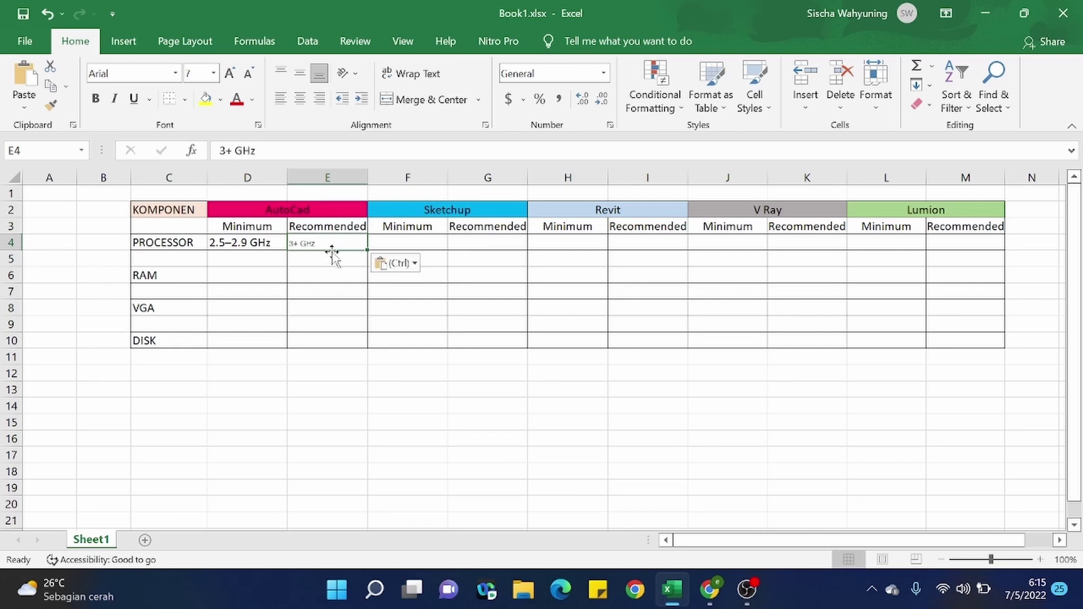
# - Set the font size of the 3+ GHz entry in cell E4 to 11
pyautogui.click(215, 74)
pyautogui.click(197, 144)
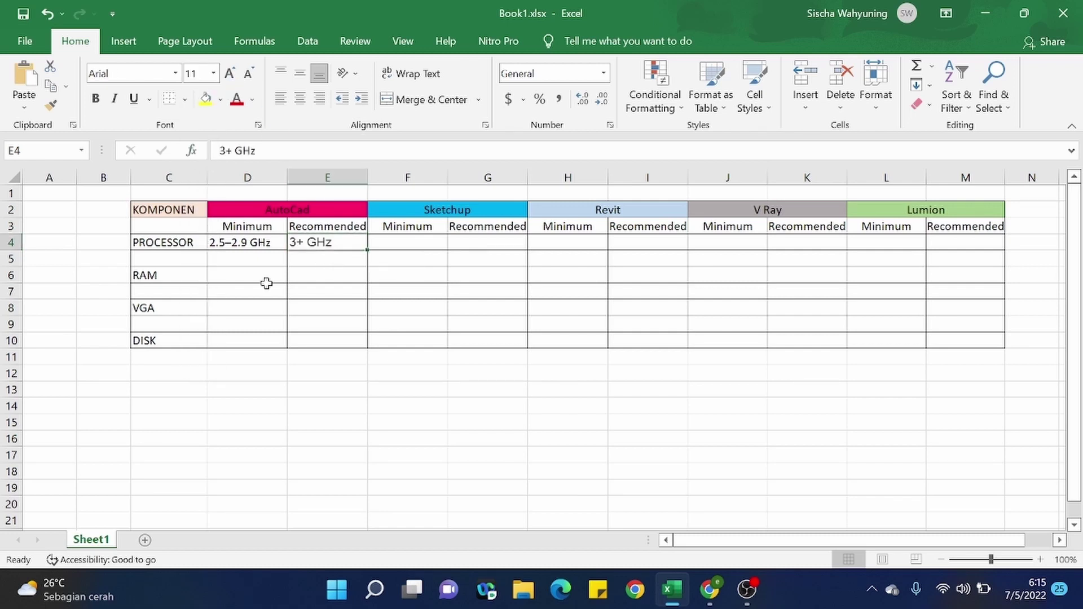
pyautogui.click(321, 339)
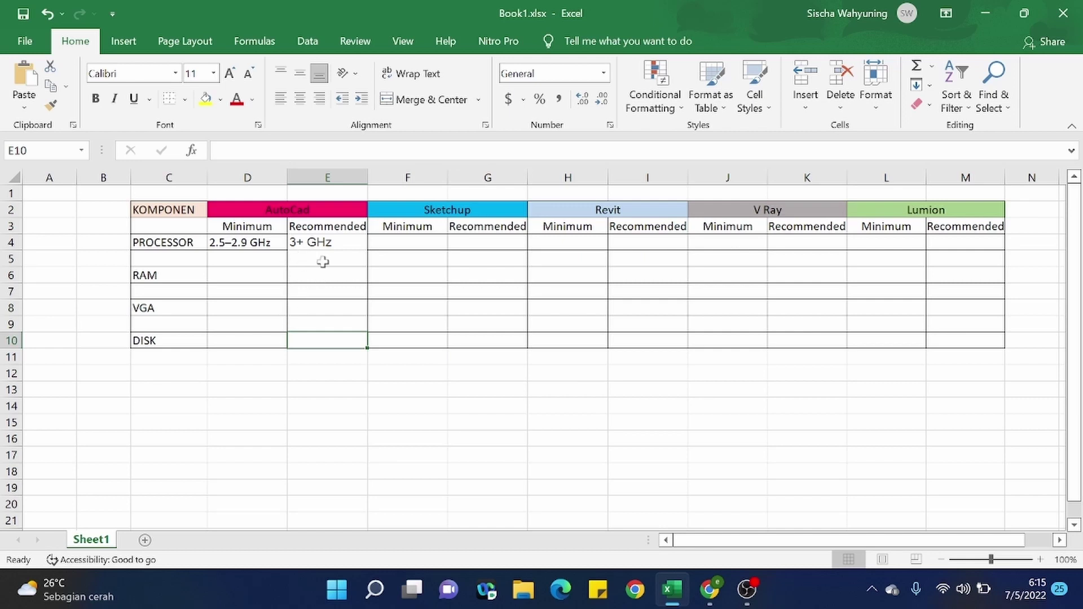
# - Apply all borders to cell E4, the AutoCad recommended processor
pyautogui.click(401, 260)
pyautogui.click(342, 243)
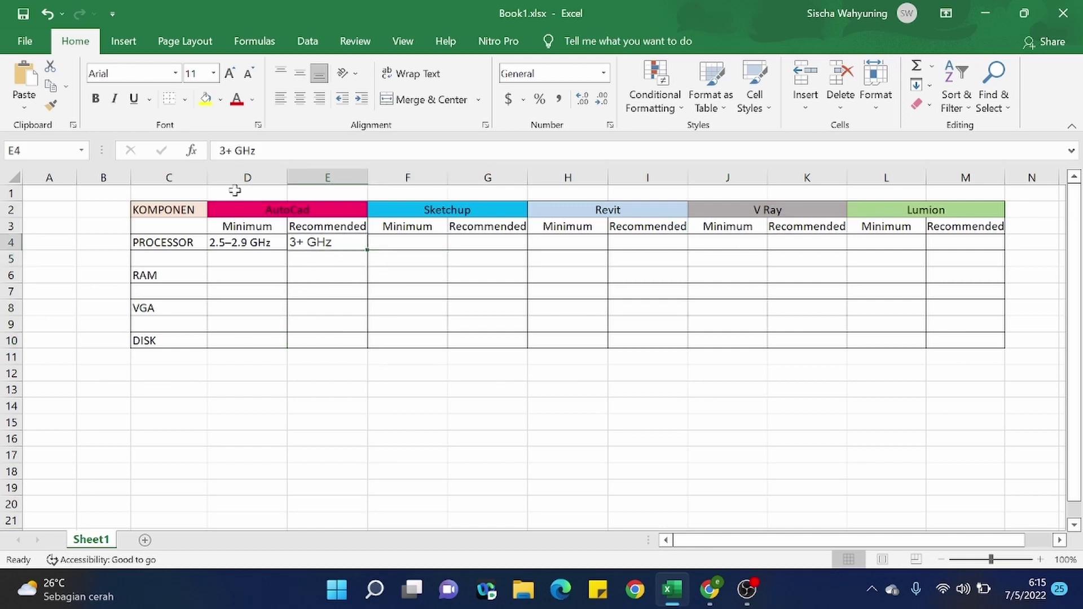
pyautogui.click(184, 99)
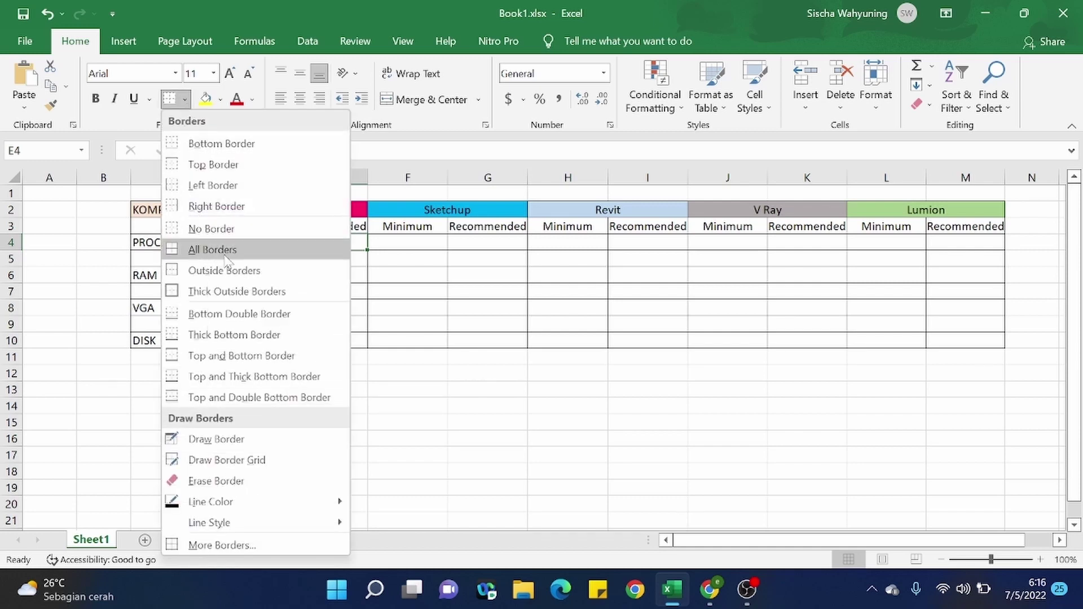
pyautogui.click(226, 261)
pyautogui.click(416, 398)
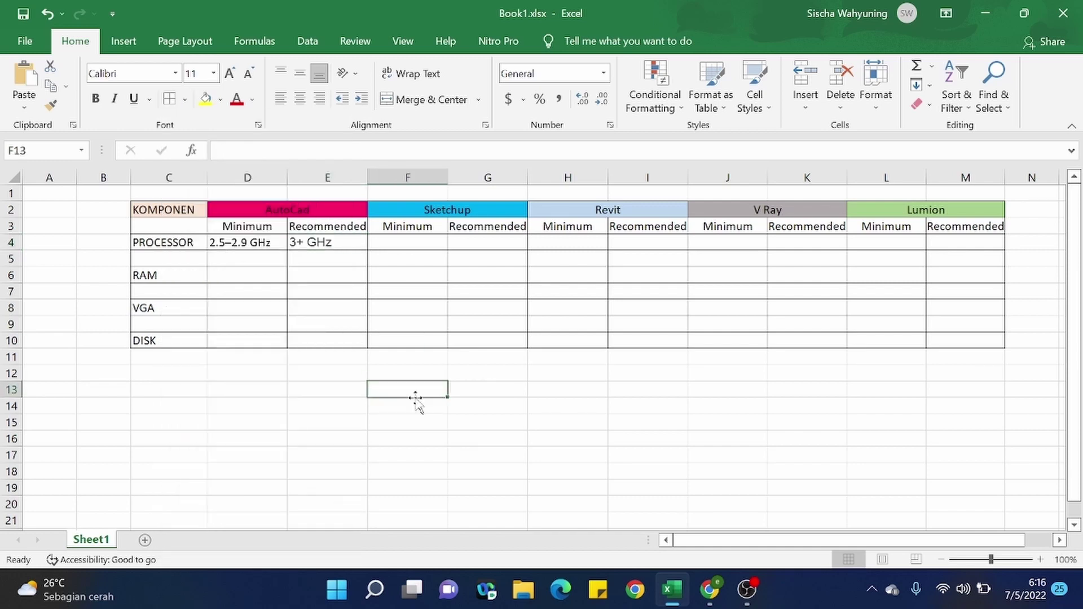
# - Switch to the Autodesk article in Chrome, review its Memory row and copy the basic value "8 GB"
pyautogui.click(711, 590)
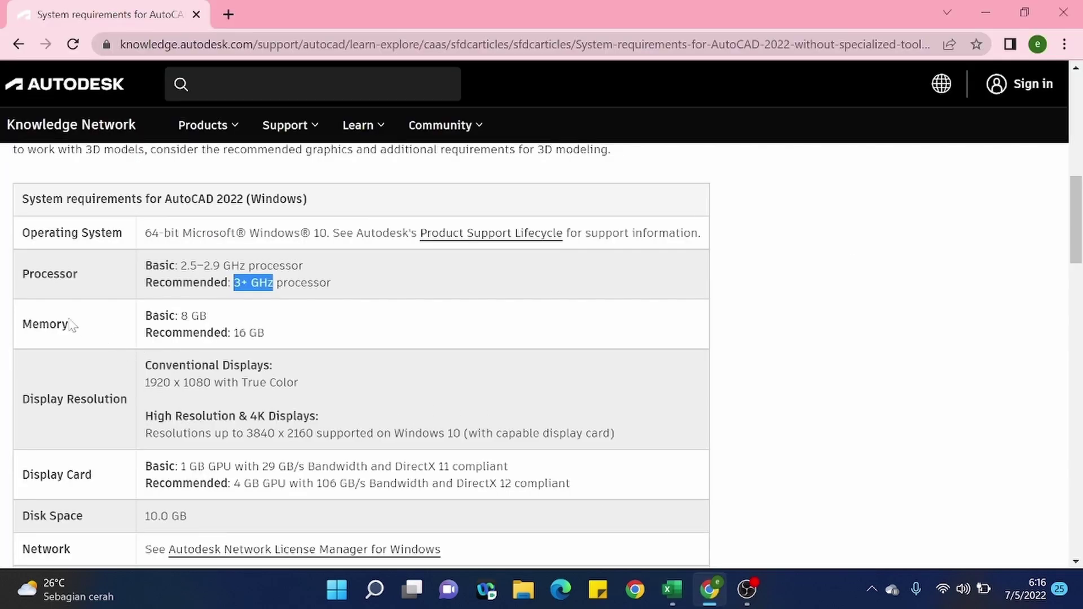
pyautogui.moveTo(33, 339); pyautogui.dragTo(50, 330)
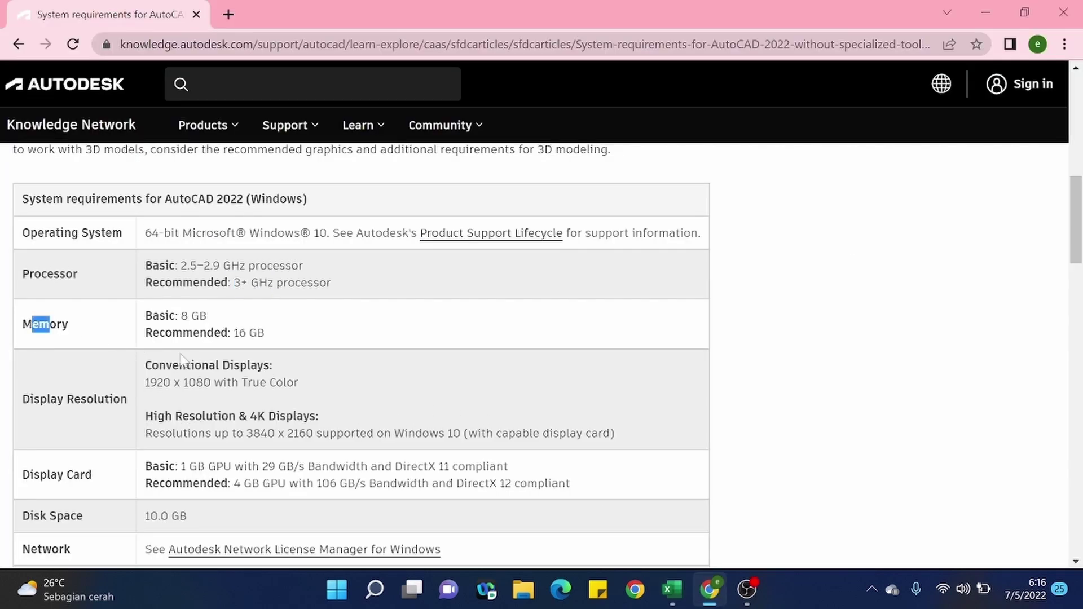
pyautogui.doubleClick(186, 333)
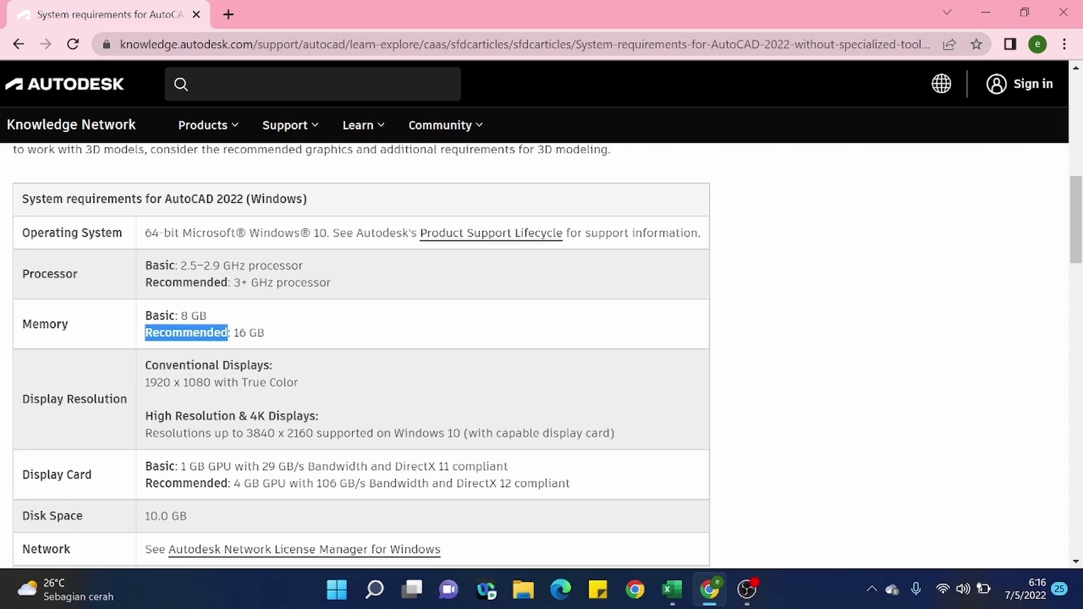
pyautogui.click(279, 335)
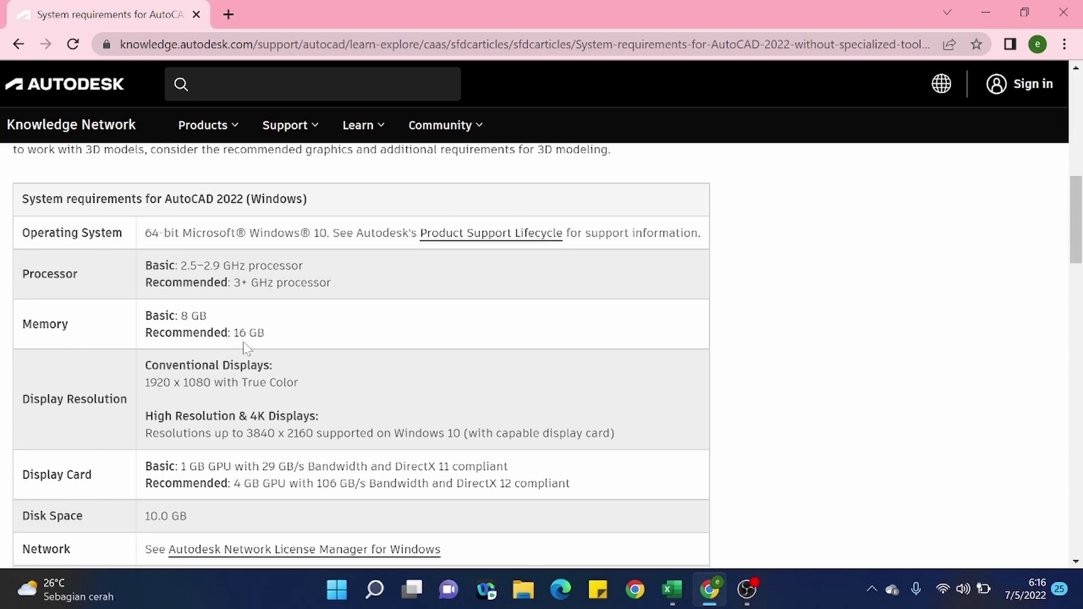
pyautogui.moveTo(216, 321); pyautogui.dragTo(180, 317)
pyautogui.hotkey('ctrl', 'c')
# - Return to Excel and paste 8 GB into cell D6, the AutoCad minimum RAM
pyautogui.click(674, 590)
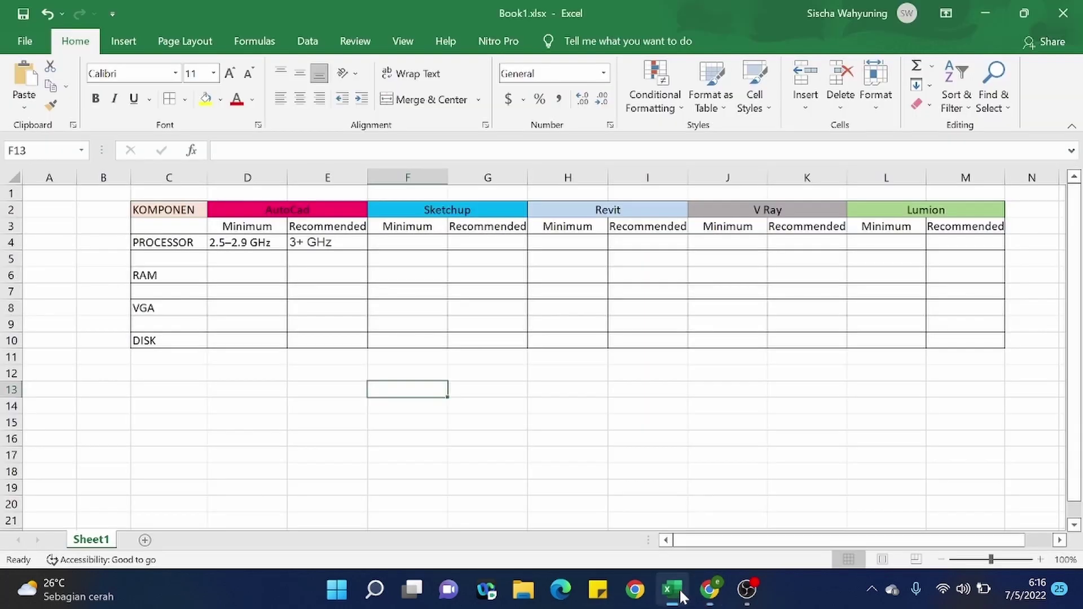
pyautogui.click(385, 242)
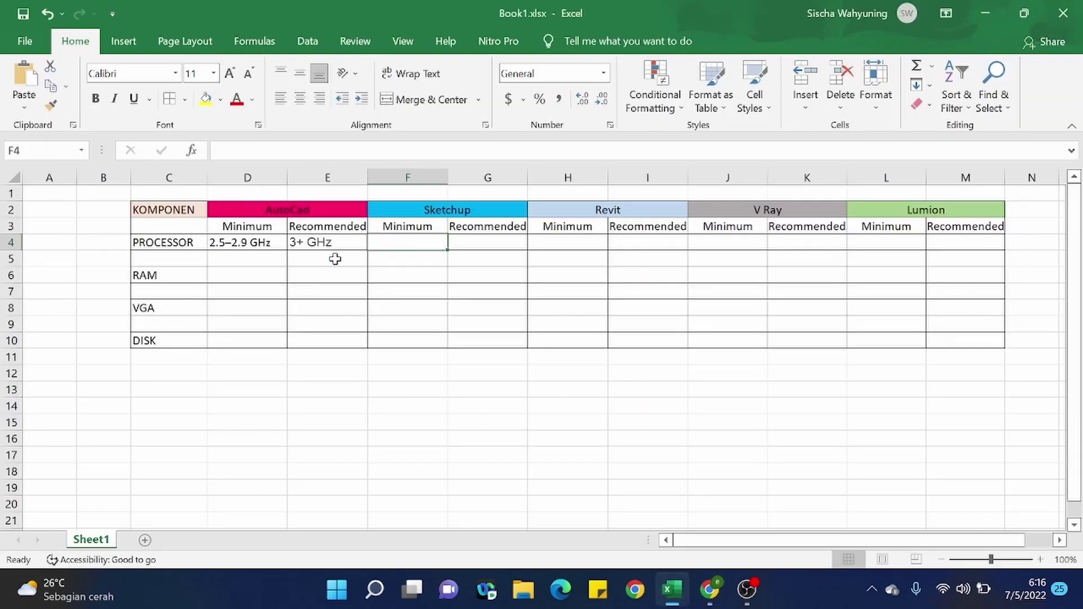
pyautogui.click(213, 275)
pyautogui.hotkey('ctrl', 'v')
pyautogui.moveTo(304, 341); pyautogui.dragTo(248, 341)
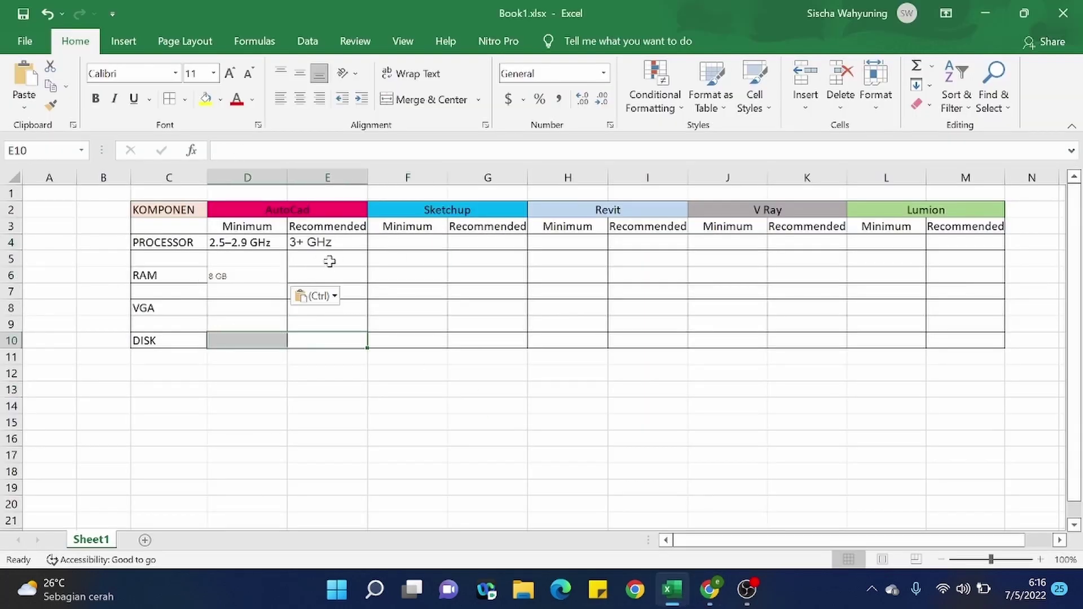
# - Enter 16 Gb in cell E6 as the AutoCad recommended RAM
pyautogui.click(329, 277)
pyautogui.write('1')
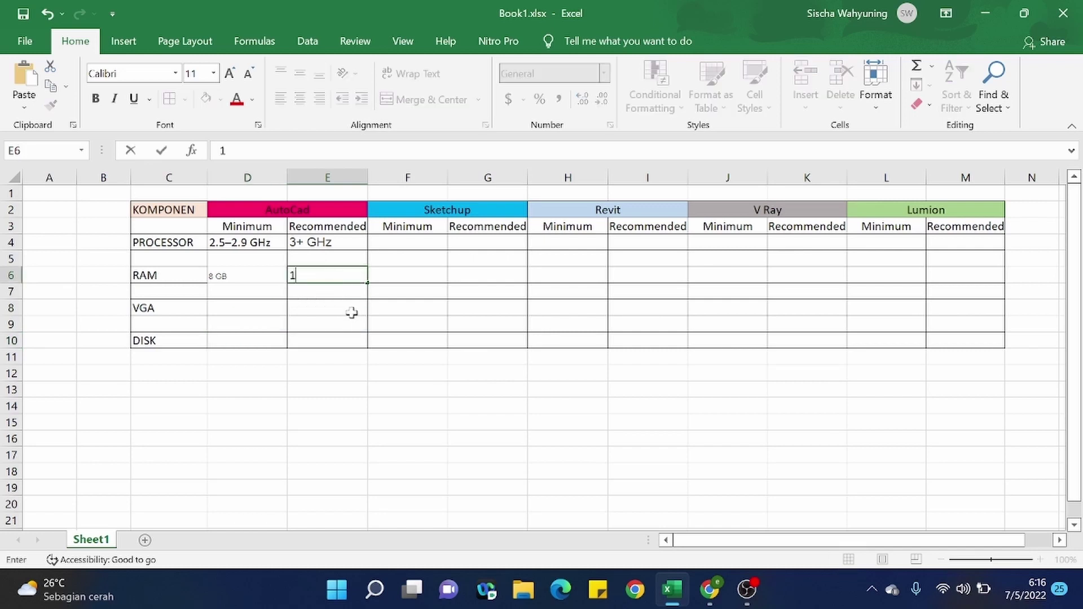
pyautogui.write('6 GM')
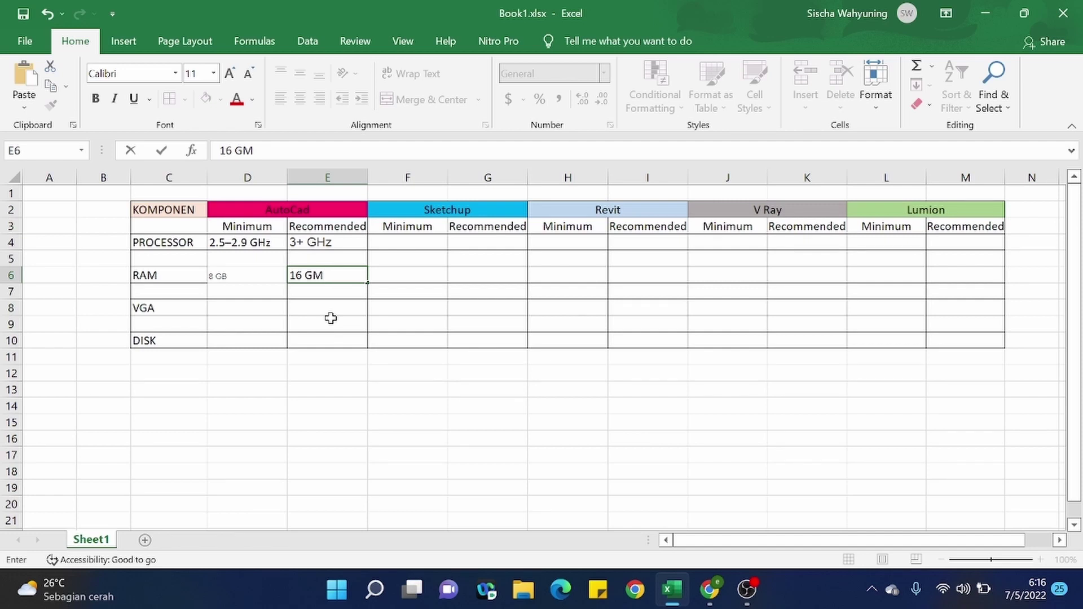
pyautogui.press('BackSpace')
pyautogui.write('b')
# - Set the font size of the 8 GB entry in cell D6 to 11
pyautogui.click(271, 270)
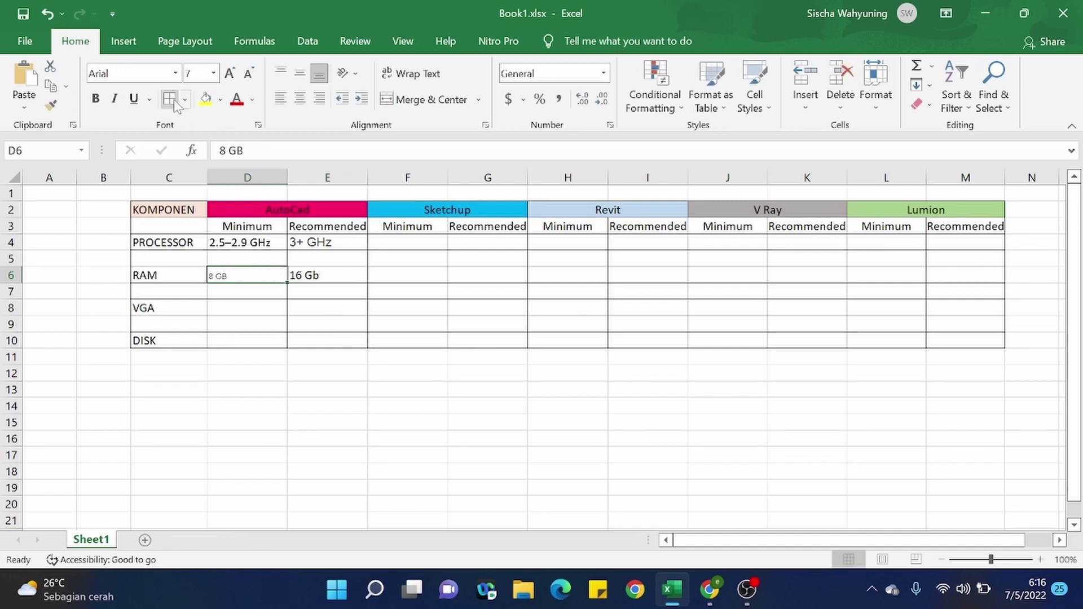
pyautogui.click(213, 74)
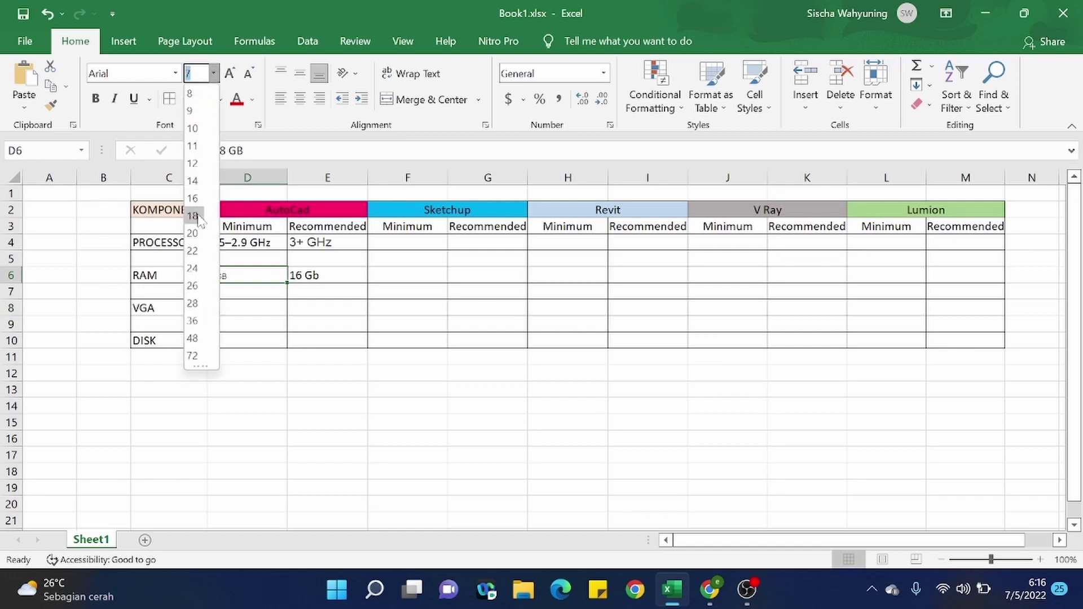
pyautogui.click(349, 431)
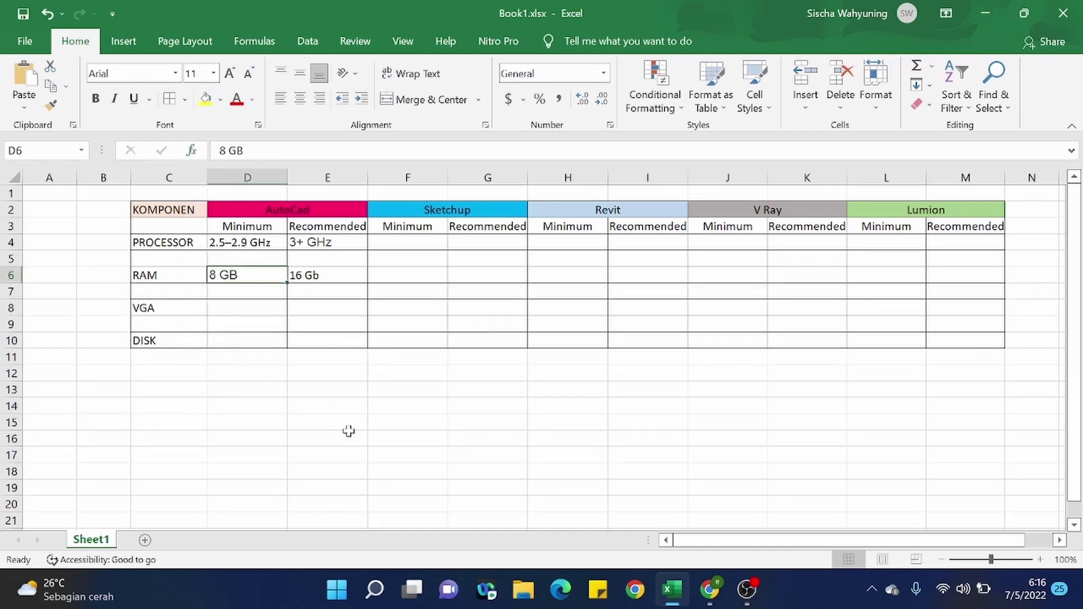
pyautogui.click(313, 376)
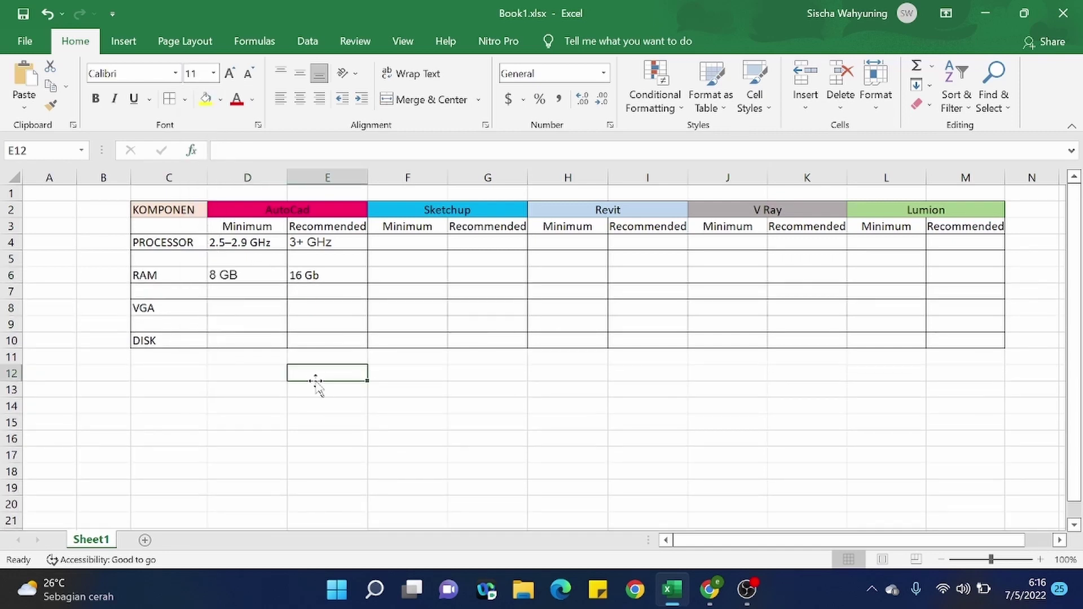
# - Switch to the Autodesk article in Chrome and examine the basic and recommended GPU memory in the Display Card row
pyautogui.click(723, 600)
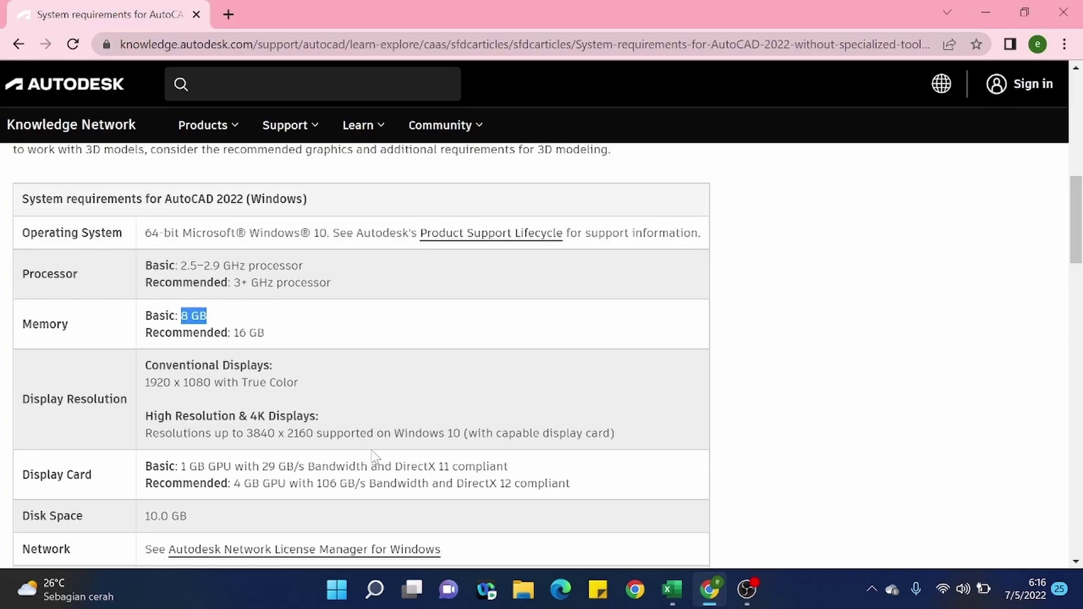
pyautogui.scroll(-1, 373, 454)
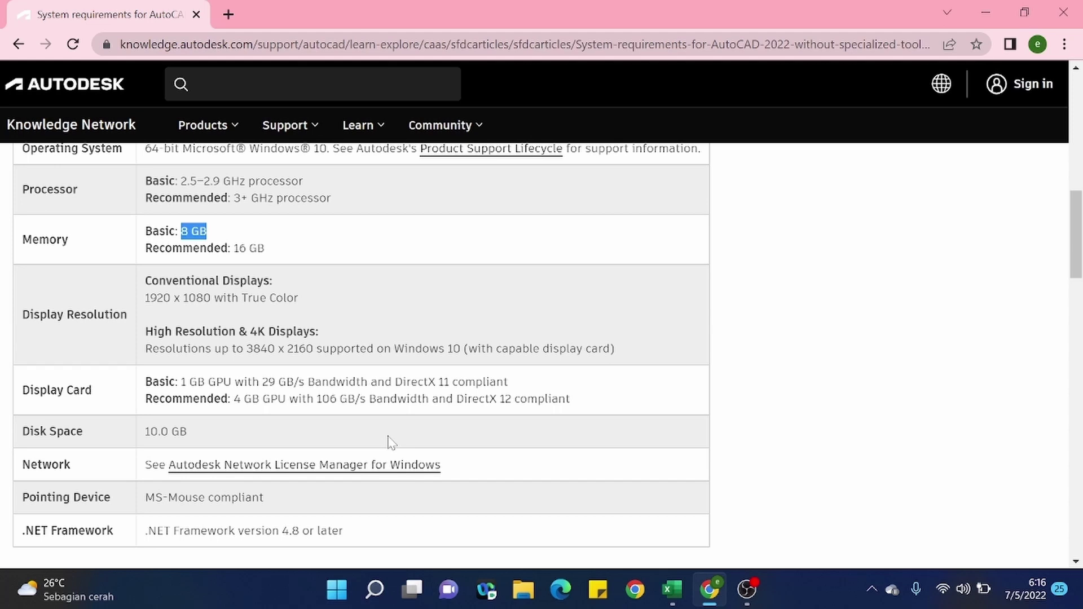
pyautogui.moveTo(47, 390); pyautogui.dragTo(109, 407)
pyautogui.click(132, 402)
pyautogui.scroll(-1, 259, 416)
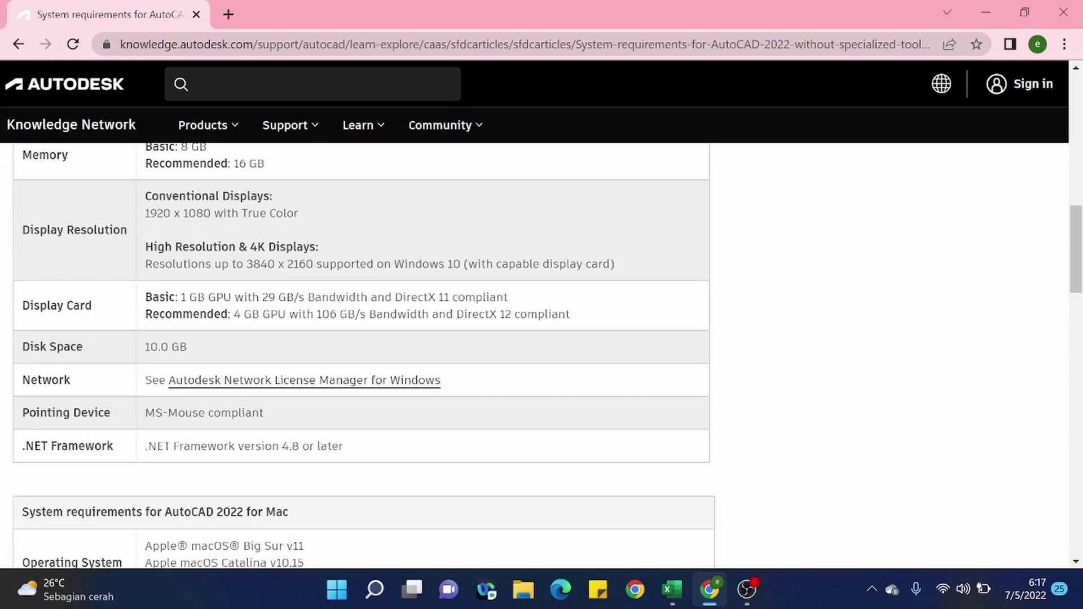
pyautogui.moveTo(205, 298)
pyautogui.mouseDown()
pyautogui.moveTo(243, 314)
pyautogui.moveTo(187, 297)
pyautogui.mouseUp()
pyautogui.click(248, 314)
pyautogui.doubleClick(251, 314)
# - Return to Excel and enter the AutoCad VGA requirements: 1 GB minimum in D8 and 4 GB recommended in E8
pyautogui.click(669, 586)
pyautogui.click(250, 311)
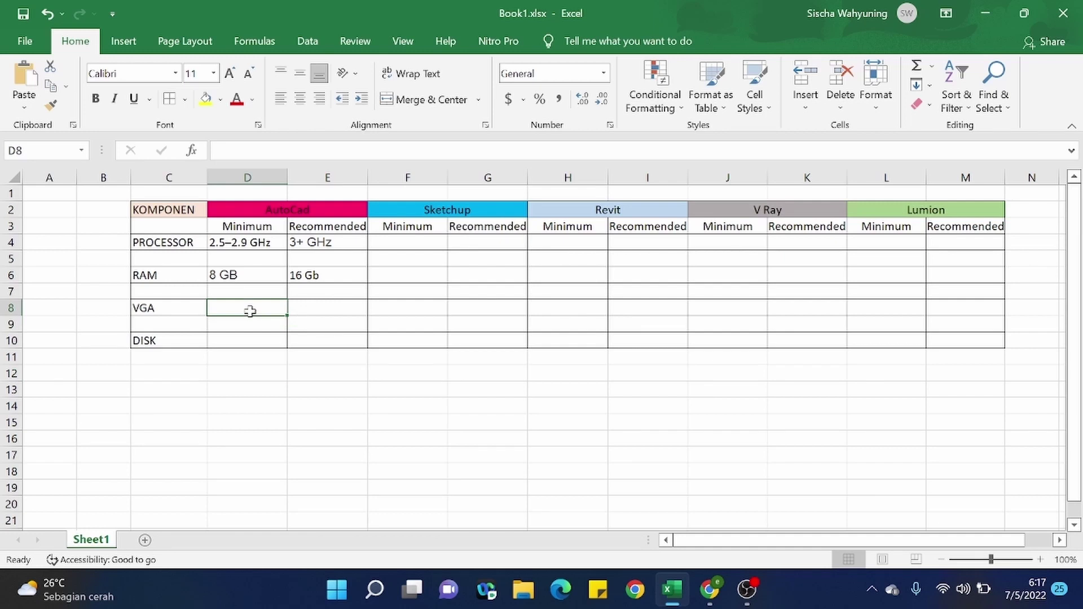
pyautogui.write('1 g')
pyautogui.press('BackSpace')
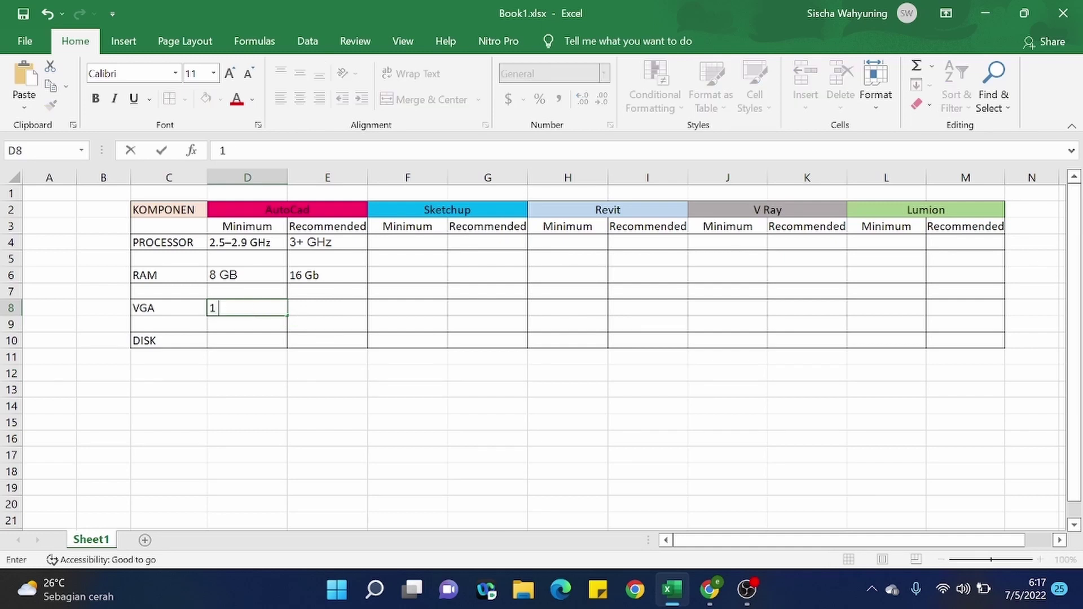
pyautogui.press('capslock')
pyautogui.write('GB')
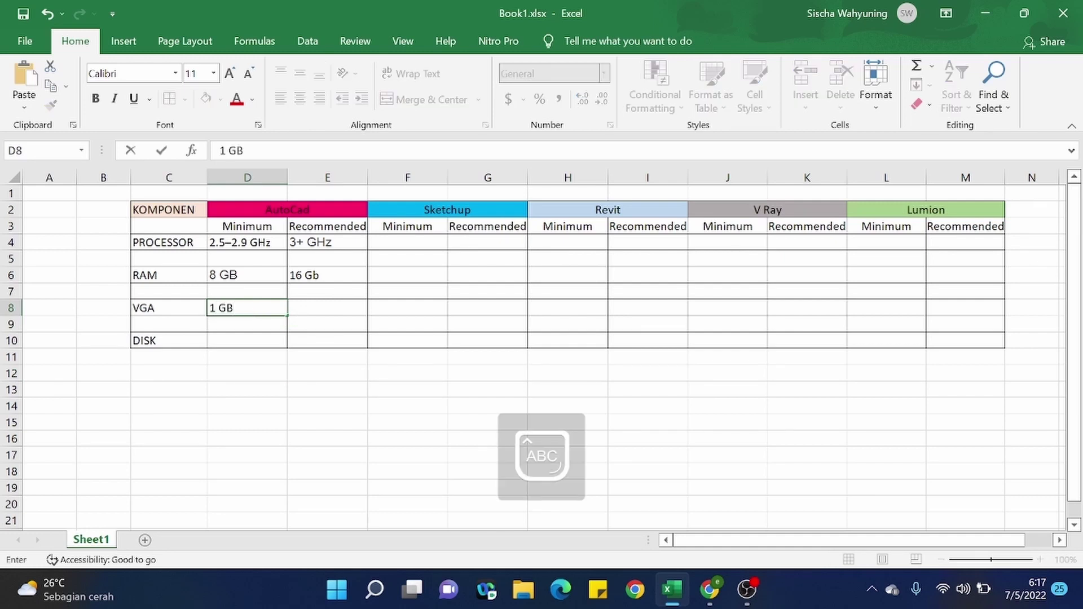
pyautogui.click(299, 307)
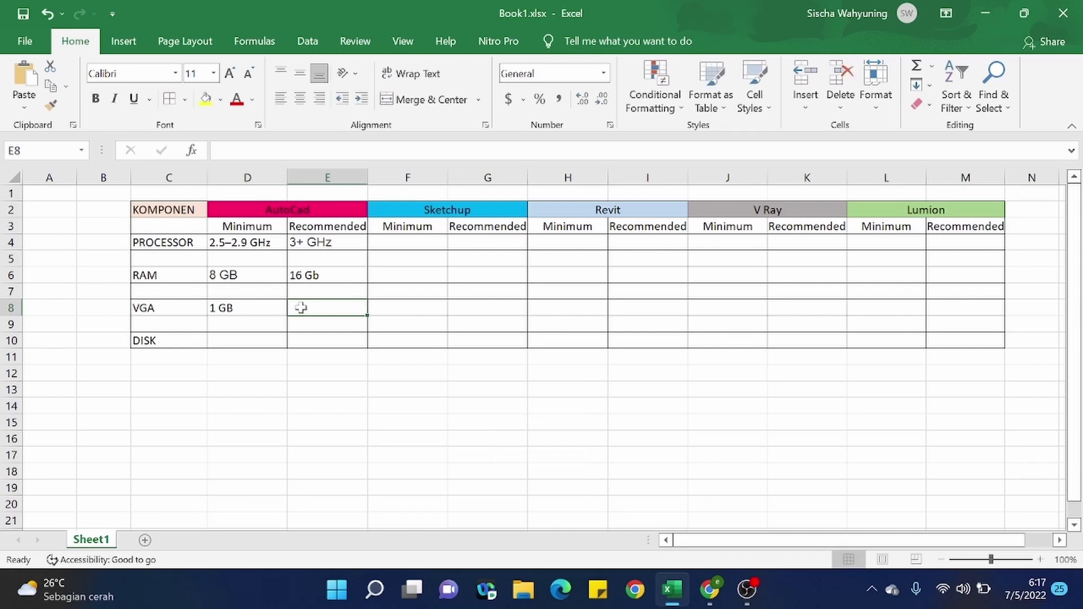
pyautogui.write('4 GB')
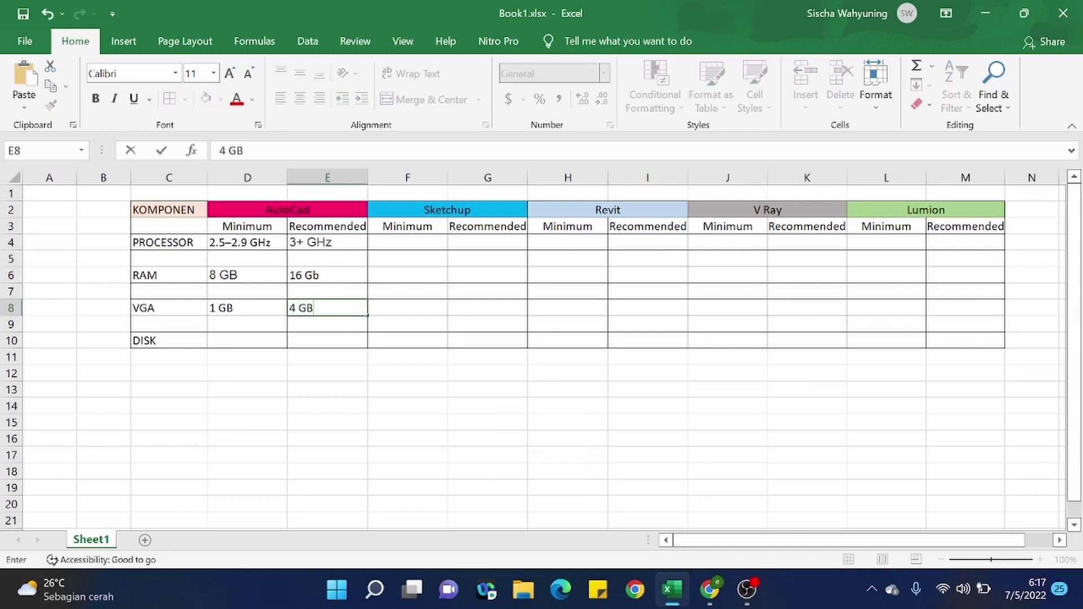
# - Switch to the Autodesk article in Chrome and examine the Disk Space requirement for AutoCAD 2022
pyautogui.click(269, 390)
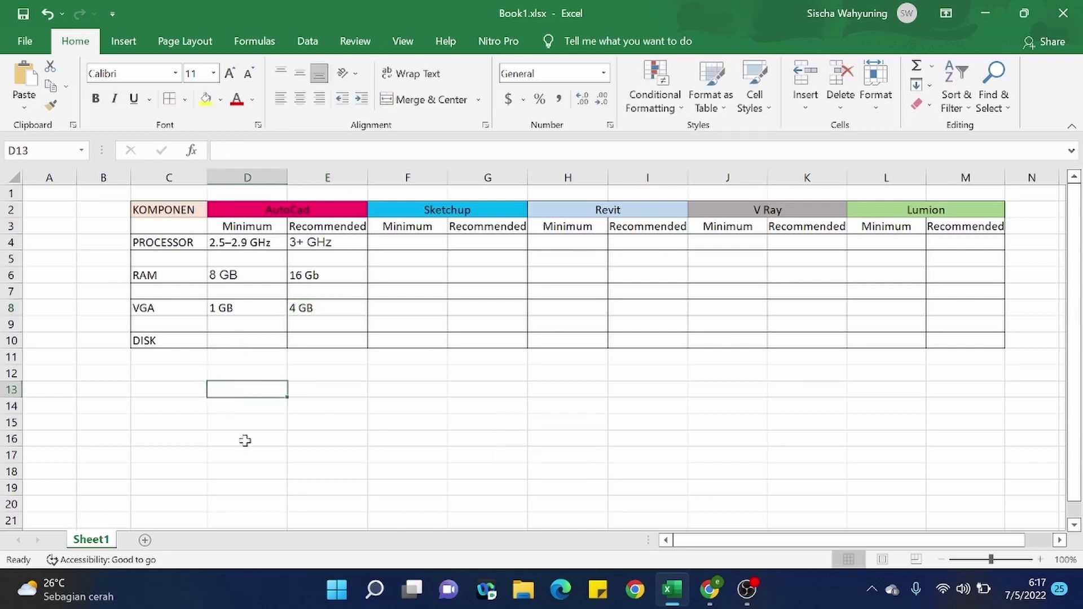
pyautogui.click(712, 592)
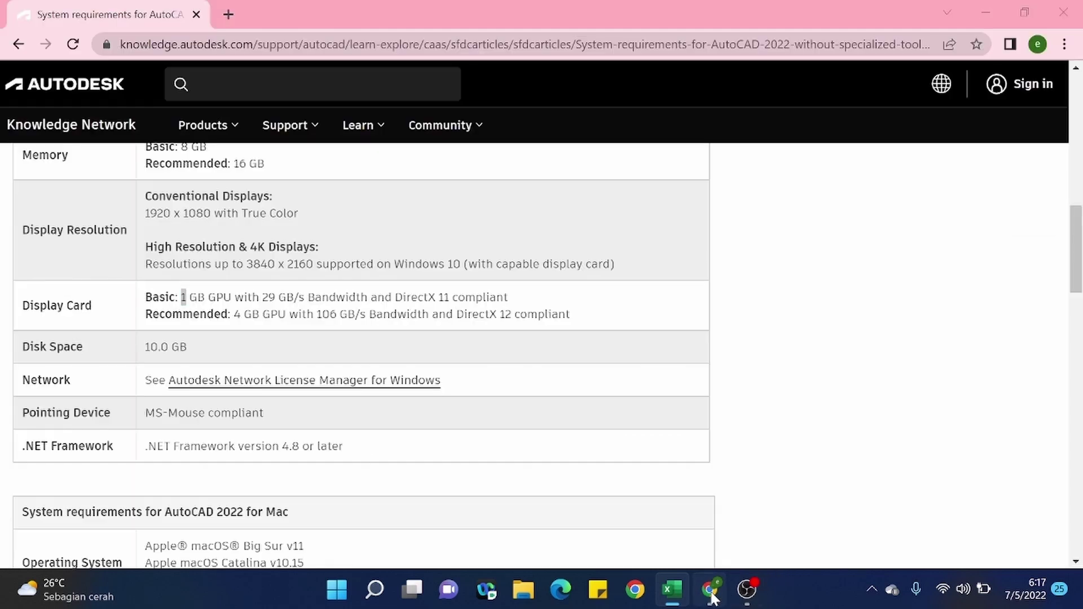
pyautogui.click(673, 592)
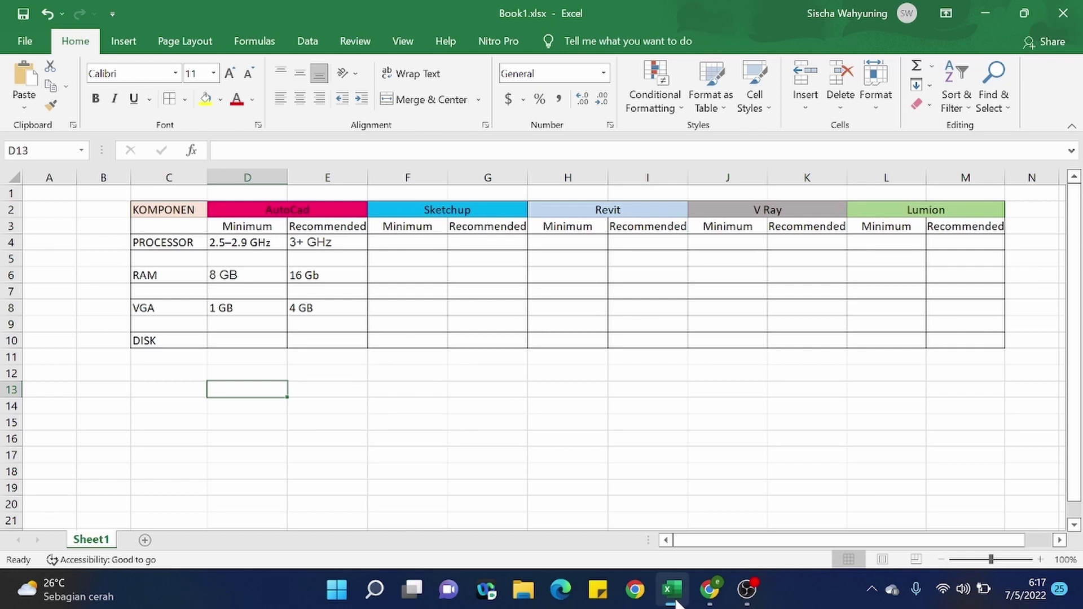
pyautogui.click(676, 602)
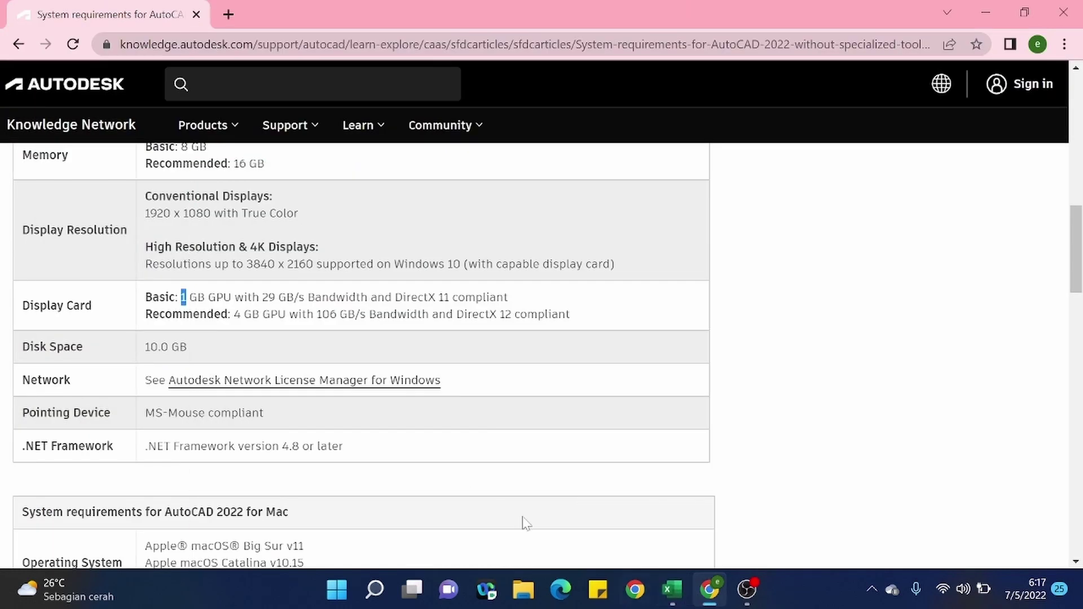
pyautogui.click(350, 458)
pyautogui.moveTo(187, 346); pyautogui.dragTo(144, 351)
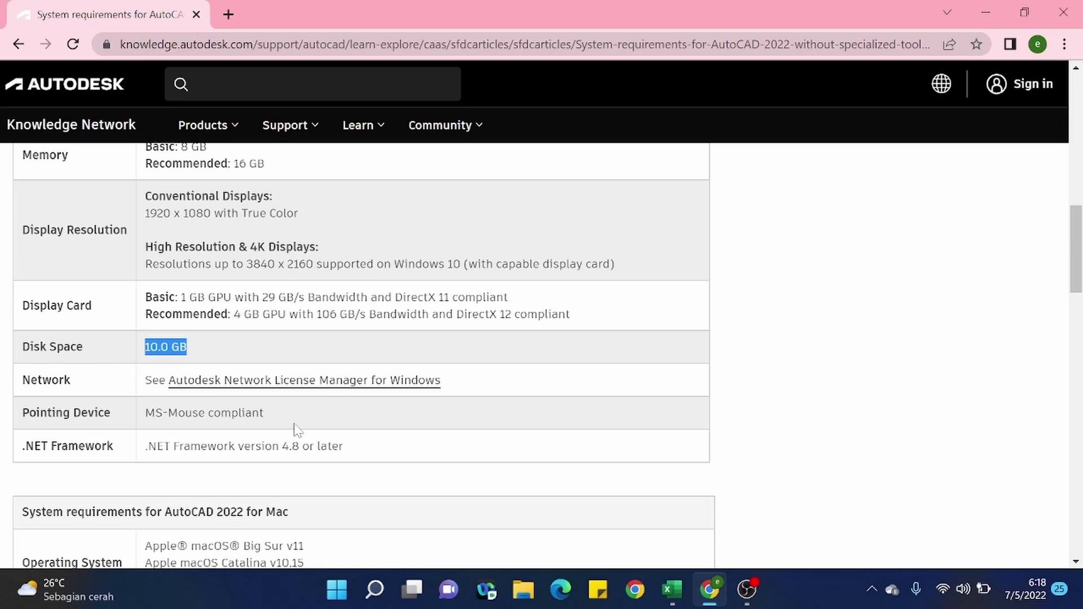
pyautogui.click(212, 346)
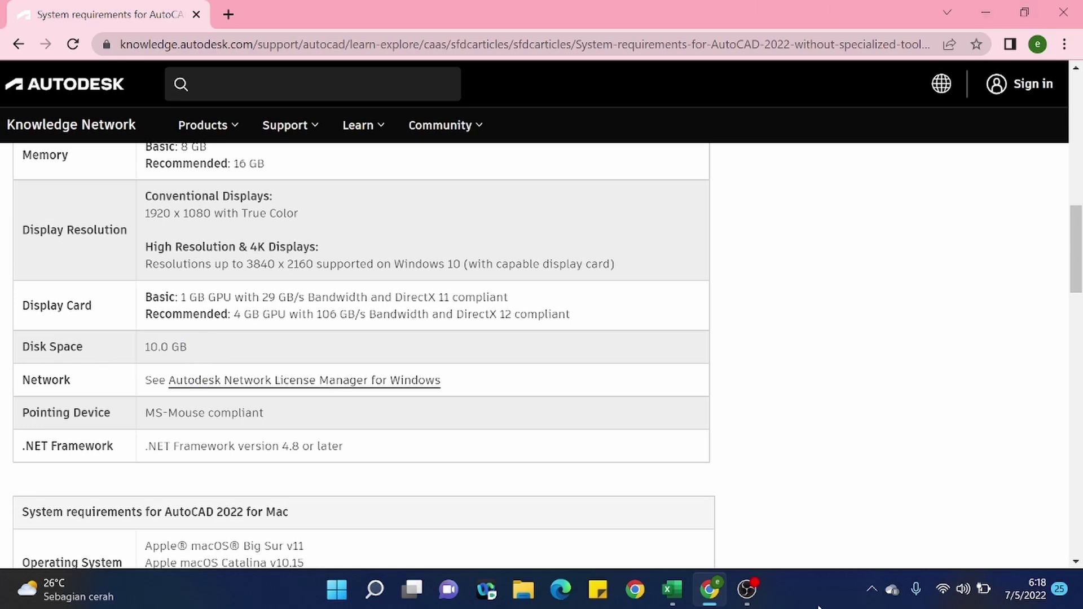
# - Return to Excel and enter the AutoCad disk requirements: Hardisk as minimum in D10 and SSD as recommended in E10
pyautogui.click(671, 589)
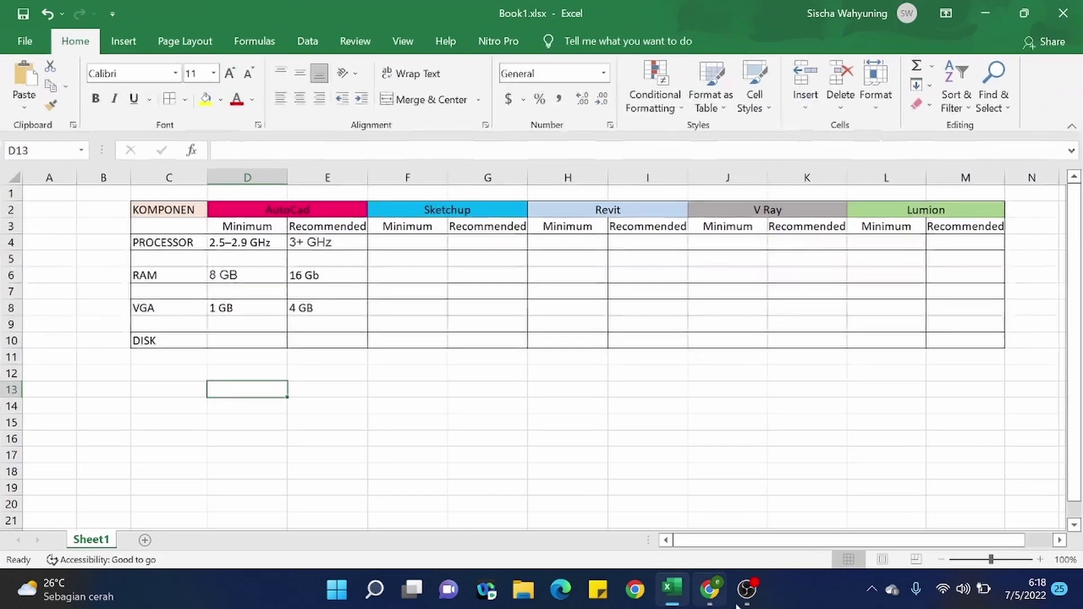
pyautogui.click(236, 350)
pyautogui.click(243, 335)
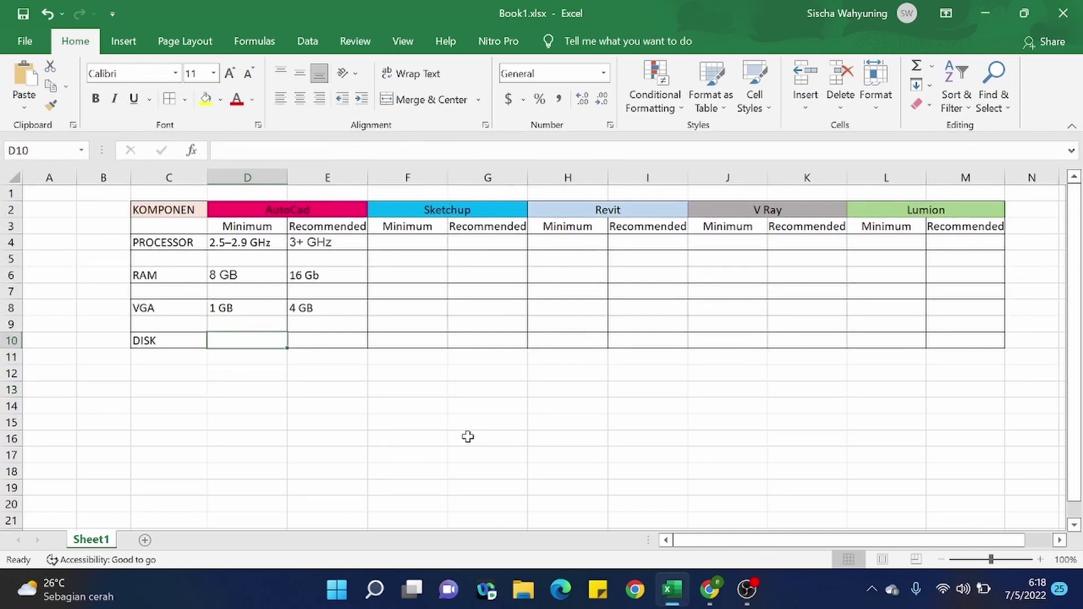
pyautogui.press('capslock')
pyautogui.write('Ha')
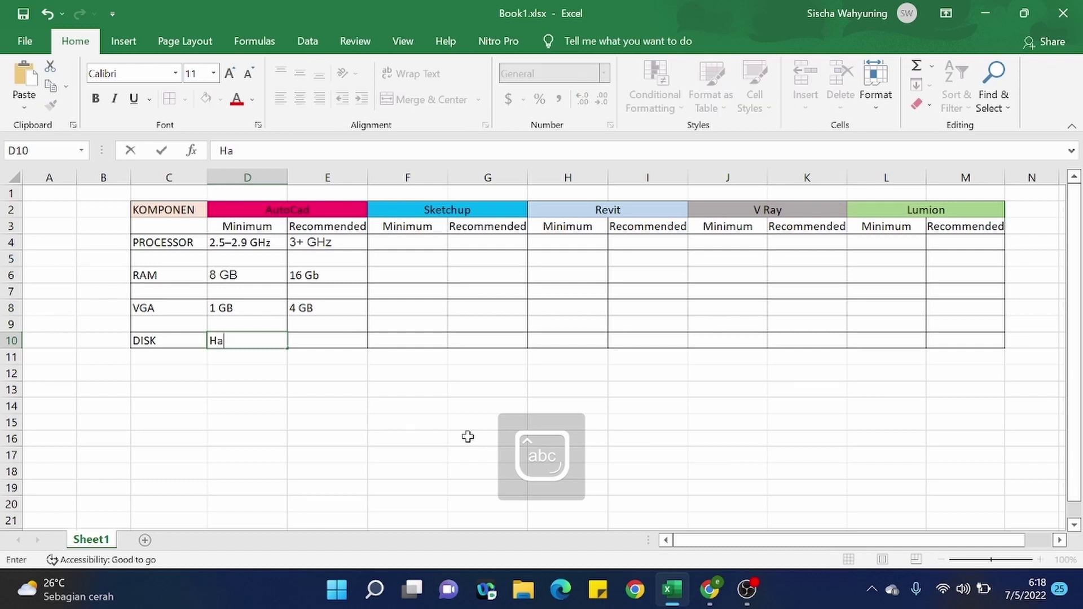
pyautogui.write('rdisk')
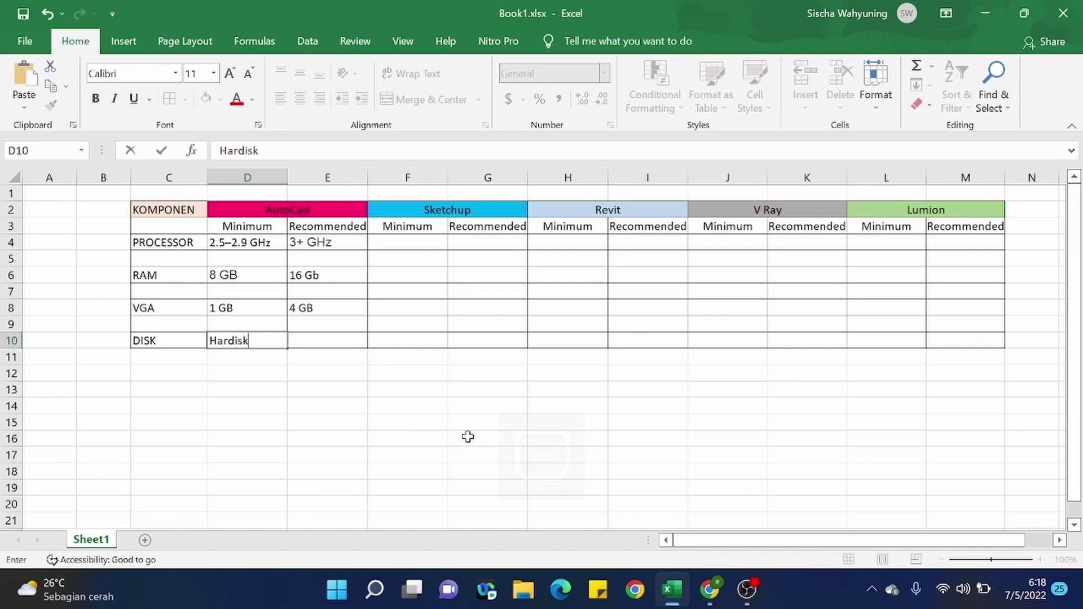
pyautogui.click(341, 336)
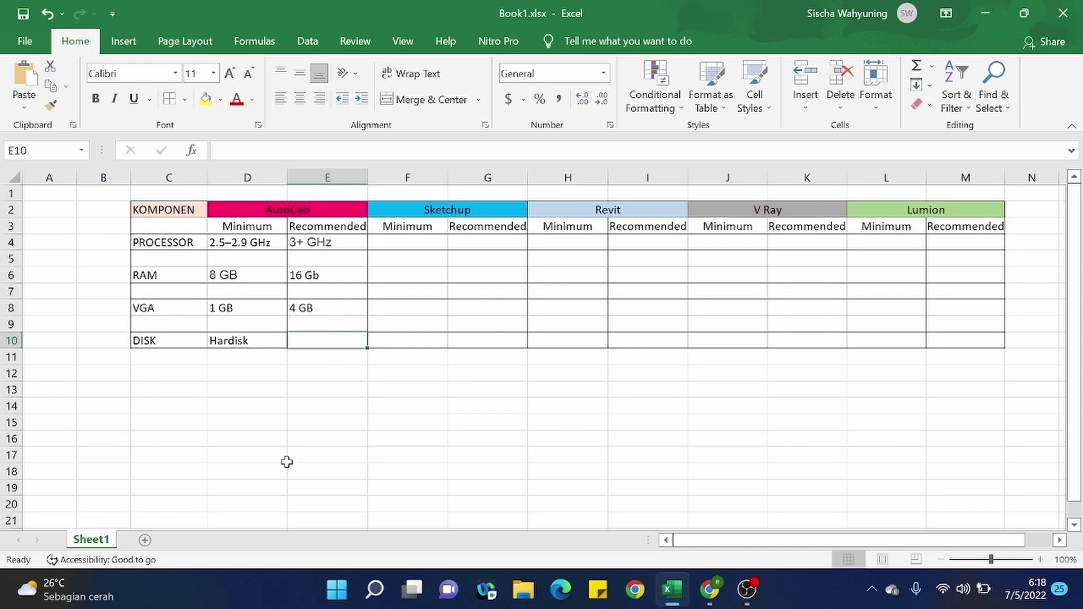
pyautogui.write('SSD')
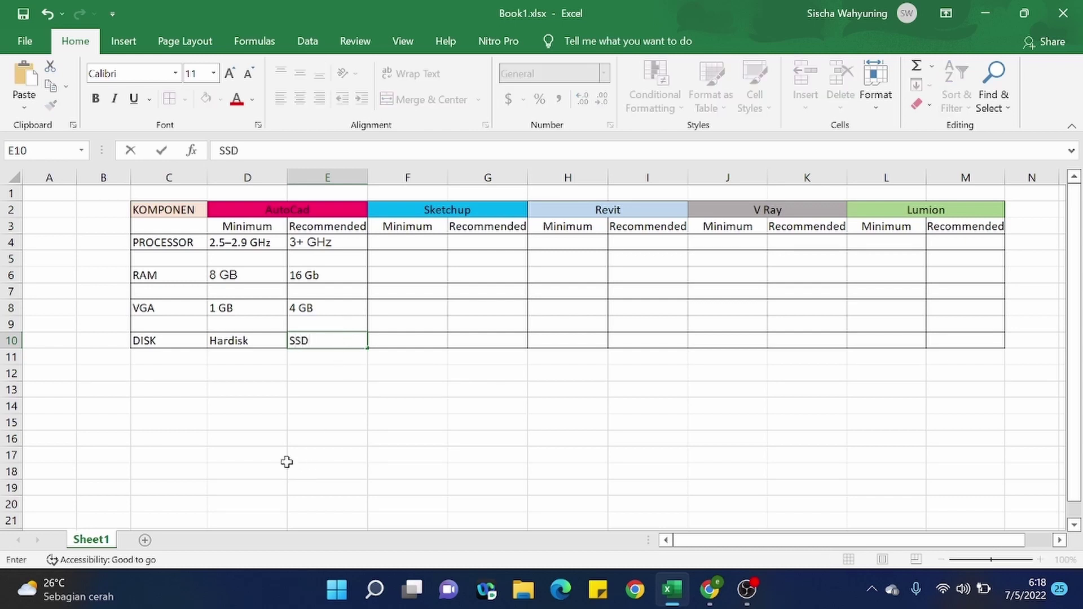
pyautogui.click(249, 405)
pyautogui.click(234, 337)
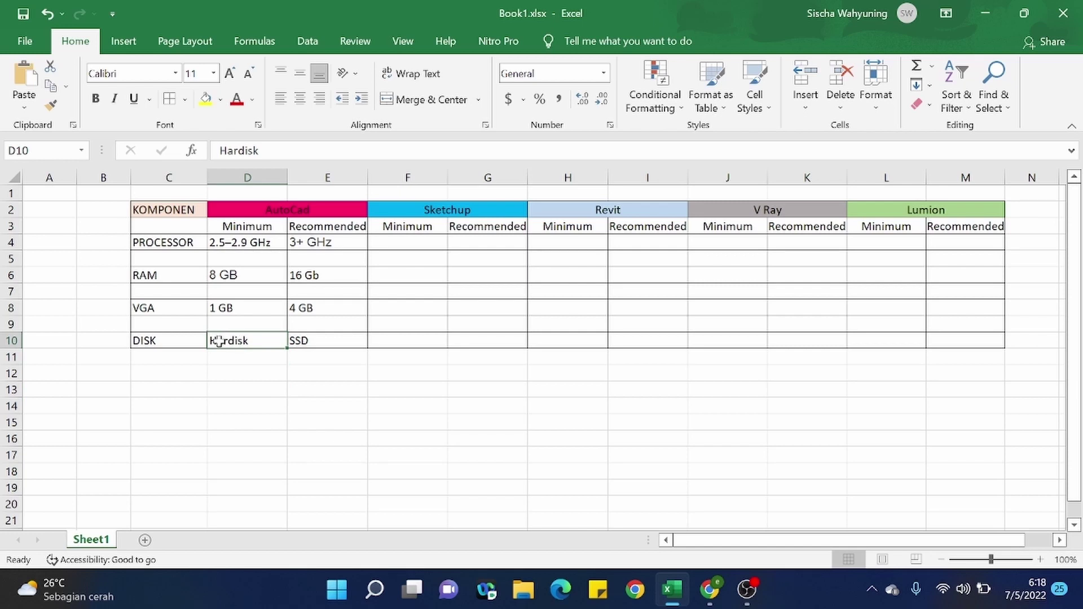
pyautogui.click(312, 337)
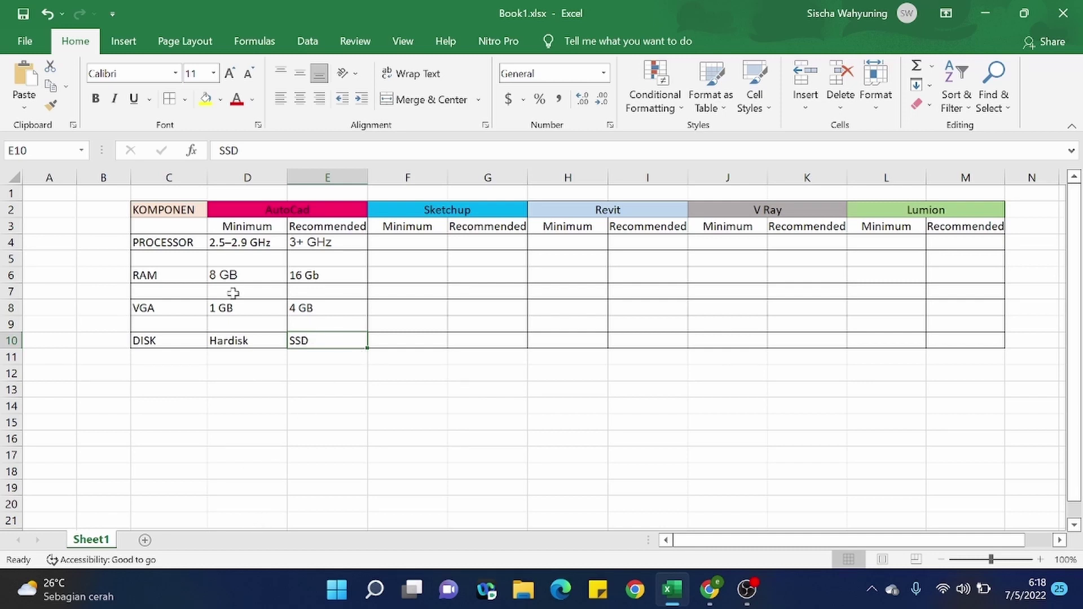
pyautogui.moveTo(273, 354); pyautogui.dragTo(278, 343)
pyautogui.click(300, 341)
pyautogui.click(251, 338)
pyautogui.click(309, 340)
pyautogui.click(265, 352)
pyautogui.click(314, 352)
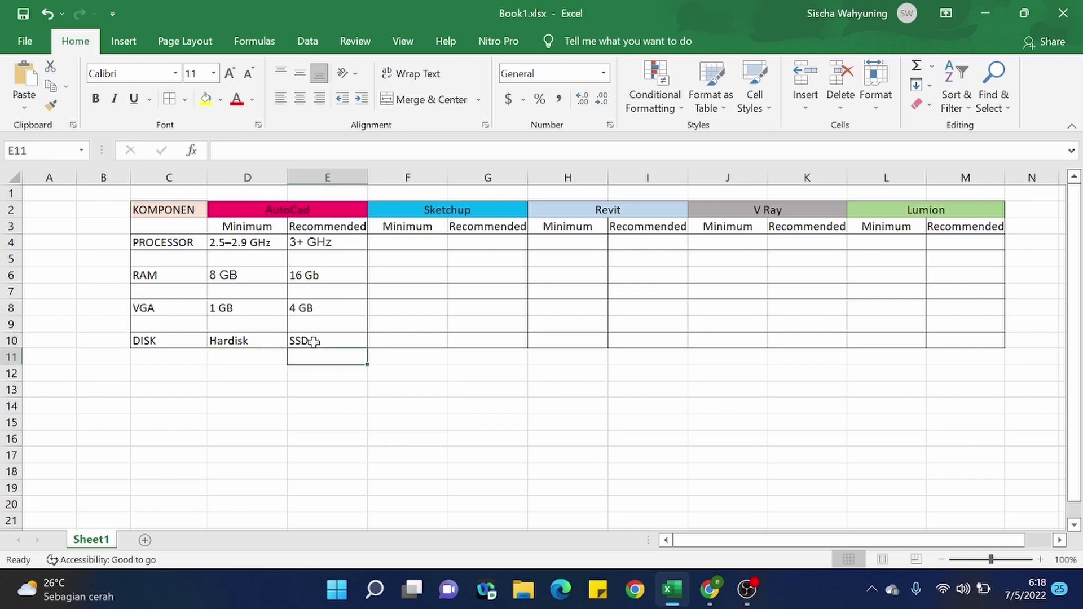
pyautogui.click(314, 340)
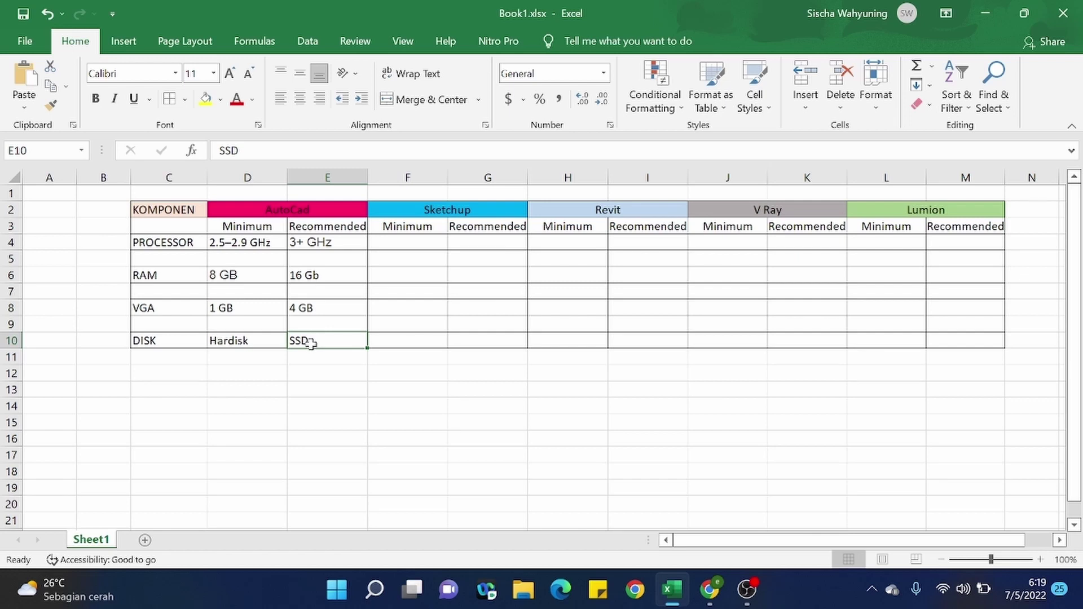
pyautogui.click(351, 372)
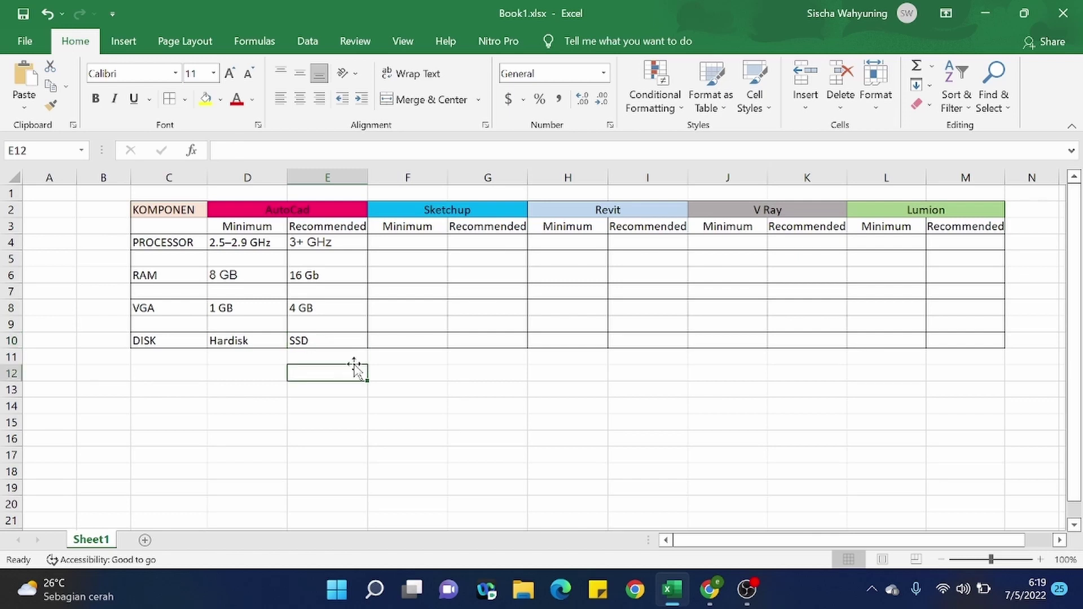
# - Extend the recommended AutoCad disk entry in cell E10 to read SSD M2
pyautogui.click(321, 339)
pyautogui.click(322, 330)
pyautogui.click(337, 342)
pyautogui.doubleClick(336, 341)
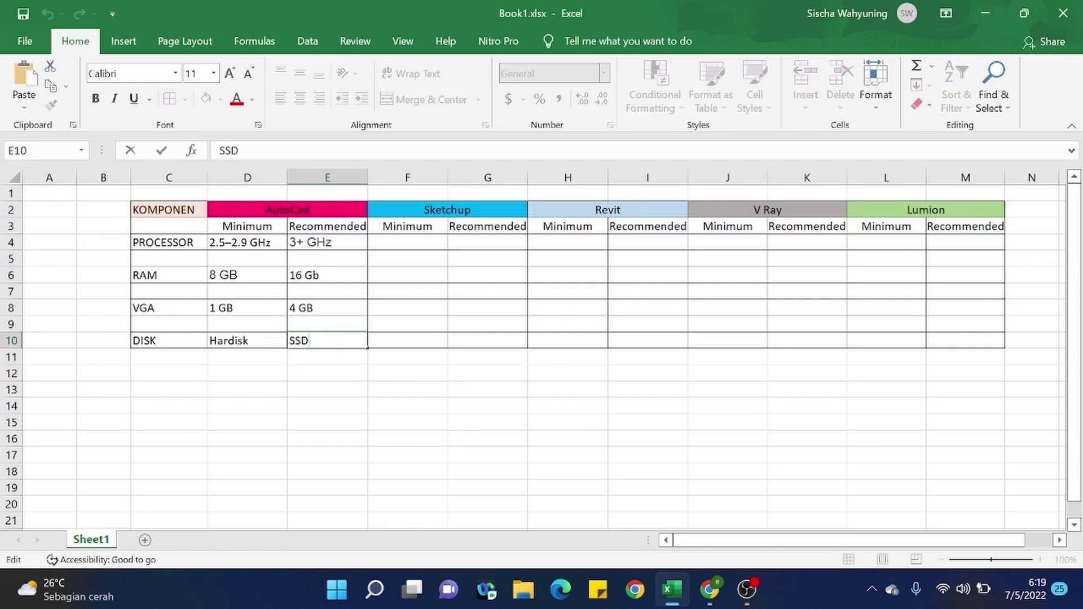
pyautogui.write('M2')
pyautogui.click(305, 372)
pyautogui.click(347, 404)
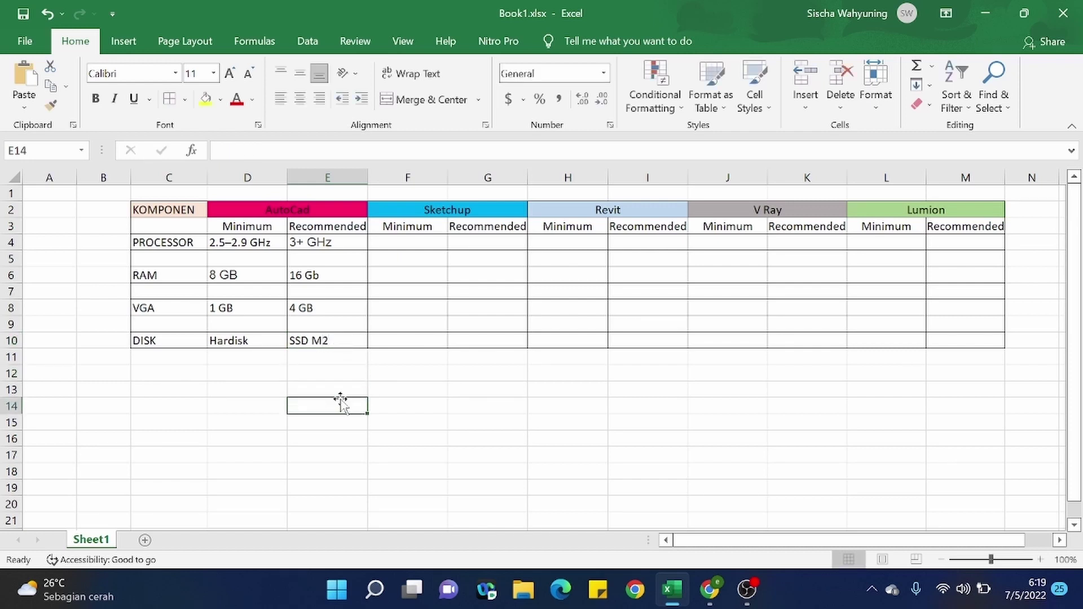
pyautogui.click(314, 389)
pyautogui.click(327, 370)
pyautogui.click(320, 354)
pyautogui.click(308, 369)
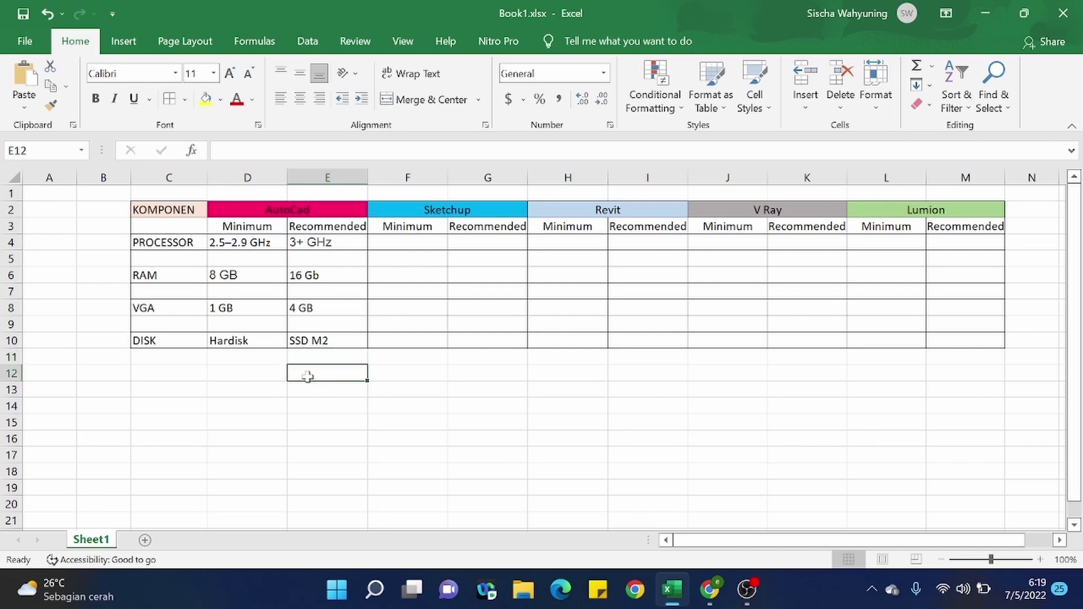
pyautogui.click(323, 394)
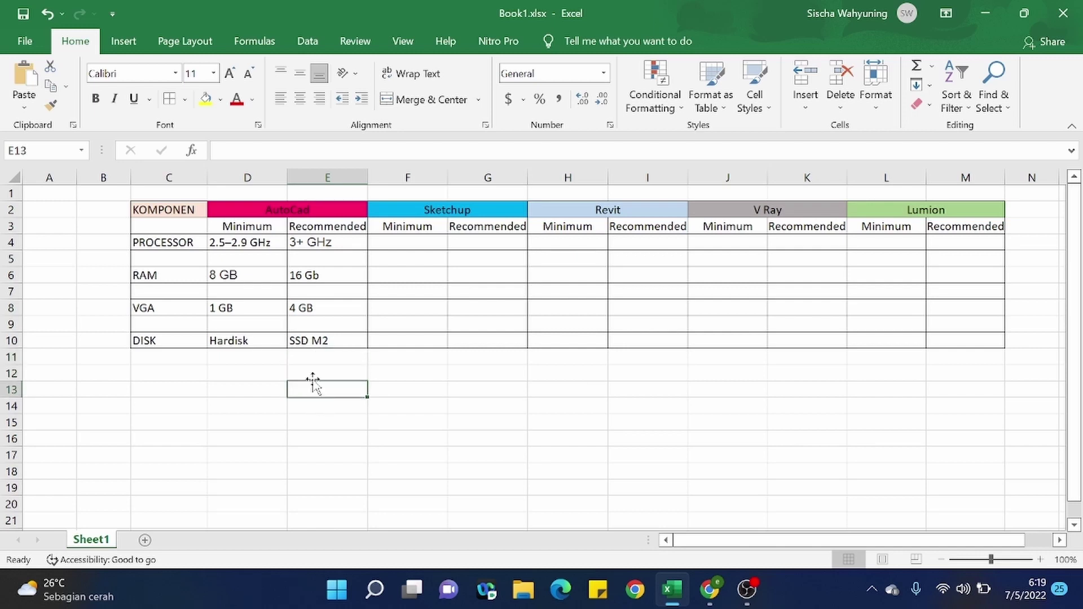
pyautogui.click(292, 382)
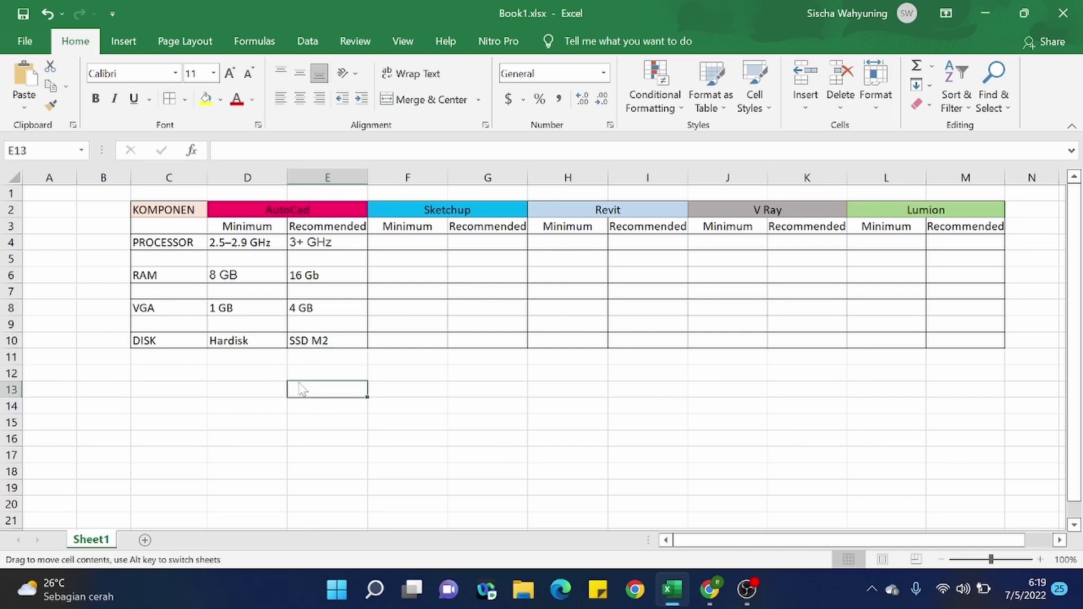
pyautogui.click(331, 440)
pyautogui.click(344, 404)
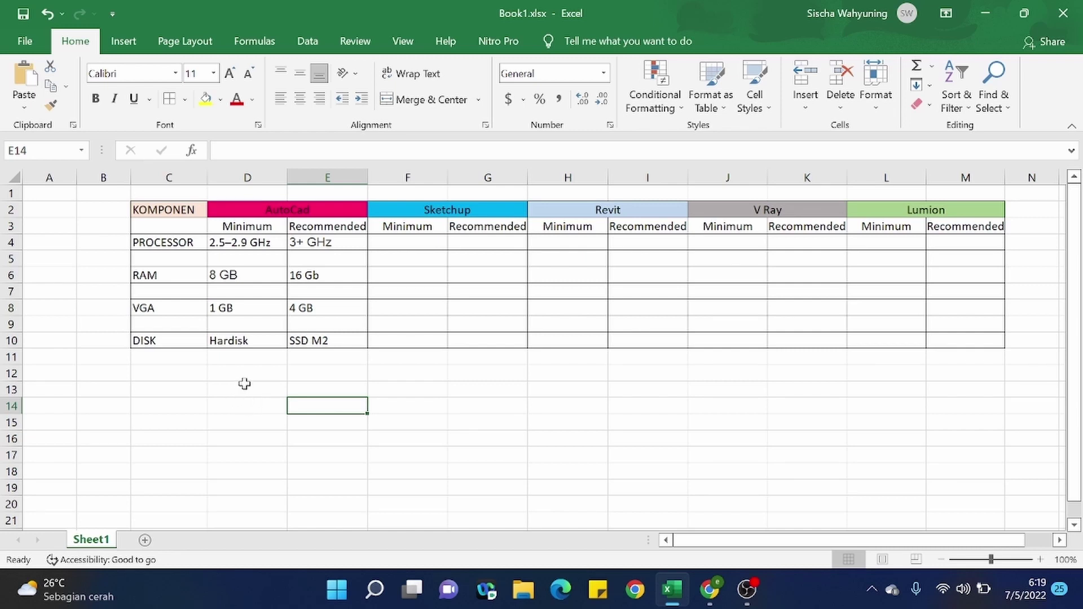
pyautogui.click(336, 357)
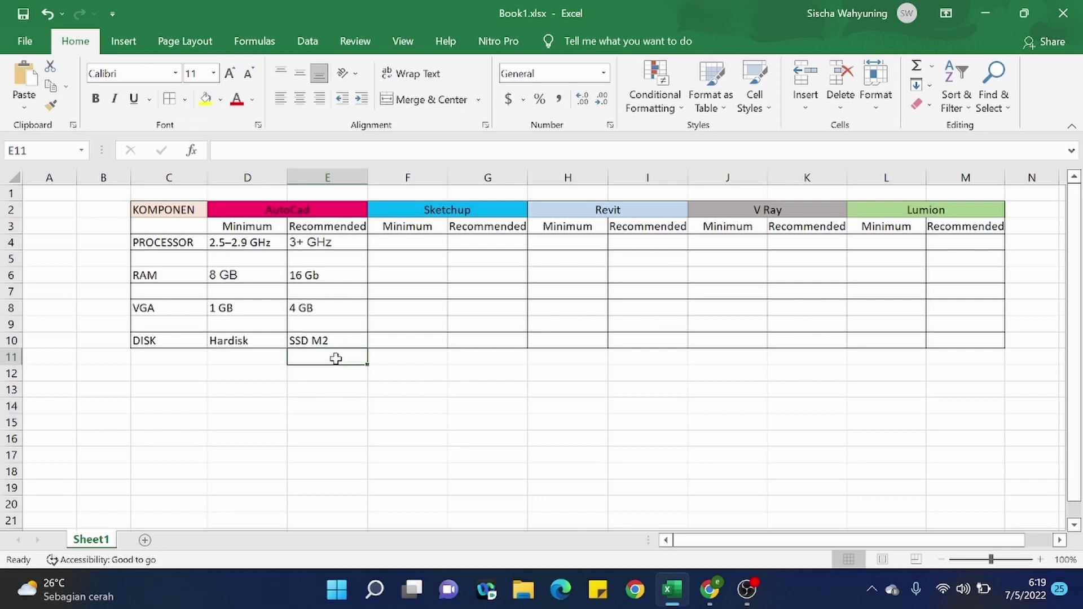
pyautogui.click(323, 405)
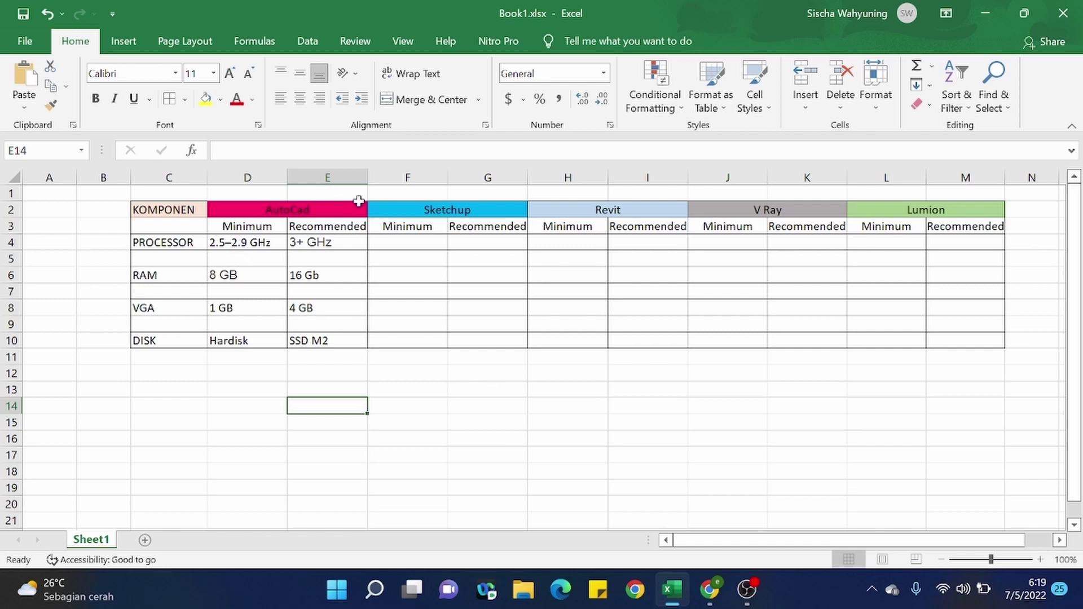
# - Review the AutoCad minimum and recommended entries, the software headings in row 2 and the component labels in column C
pyautogui.click(262, 243)
pyautogui.click(263, 226)
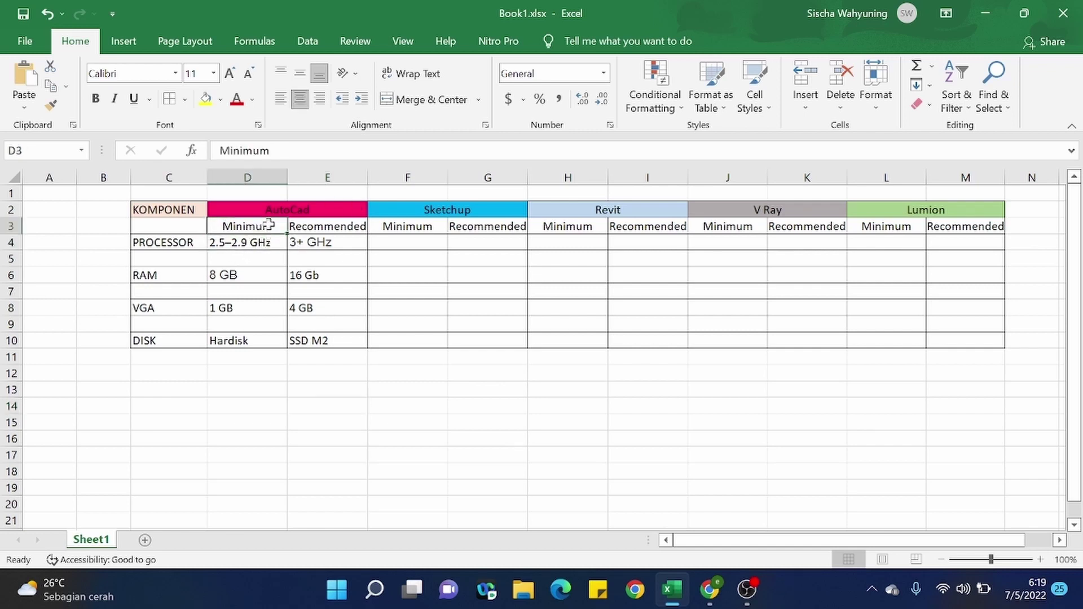
pyautogui.click(330, 223)
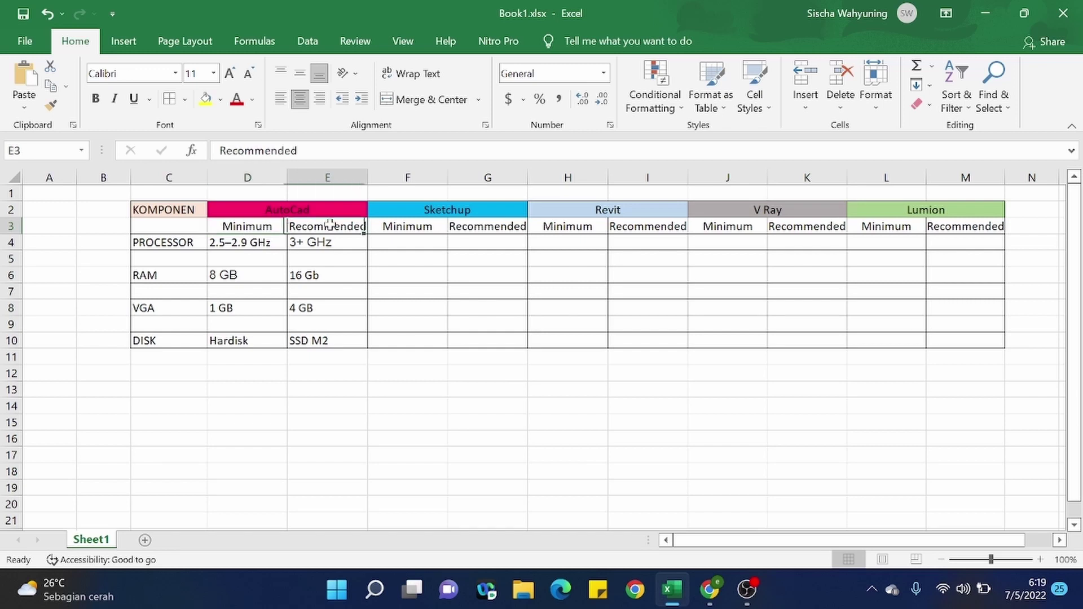
pyautogui.click(296, 244)
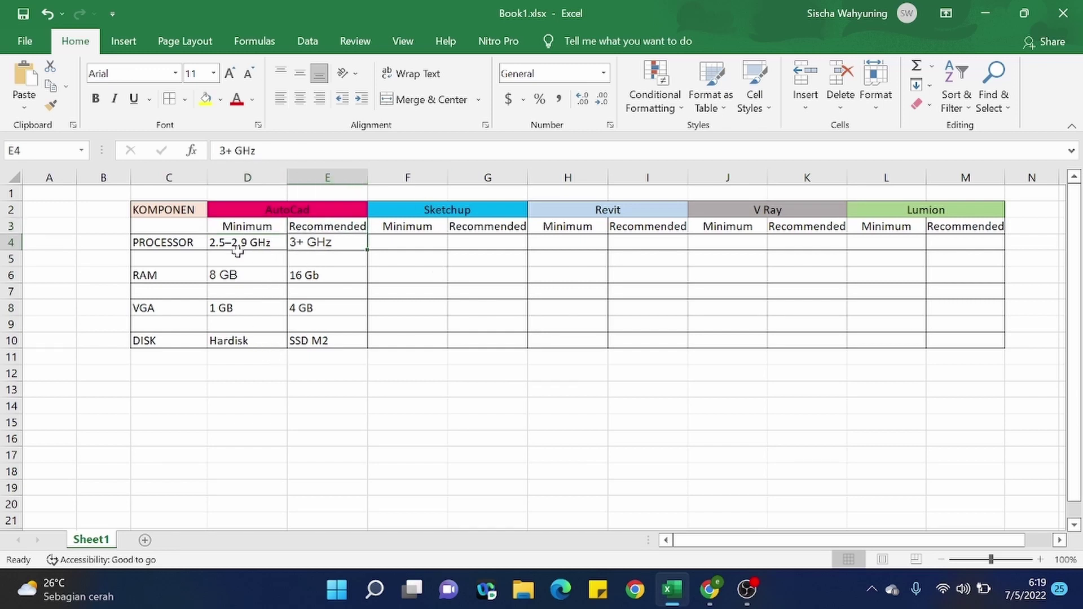
pyautogui.click(395, 209)
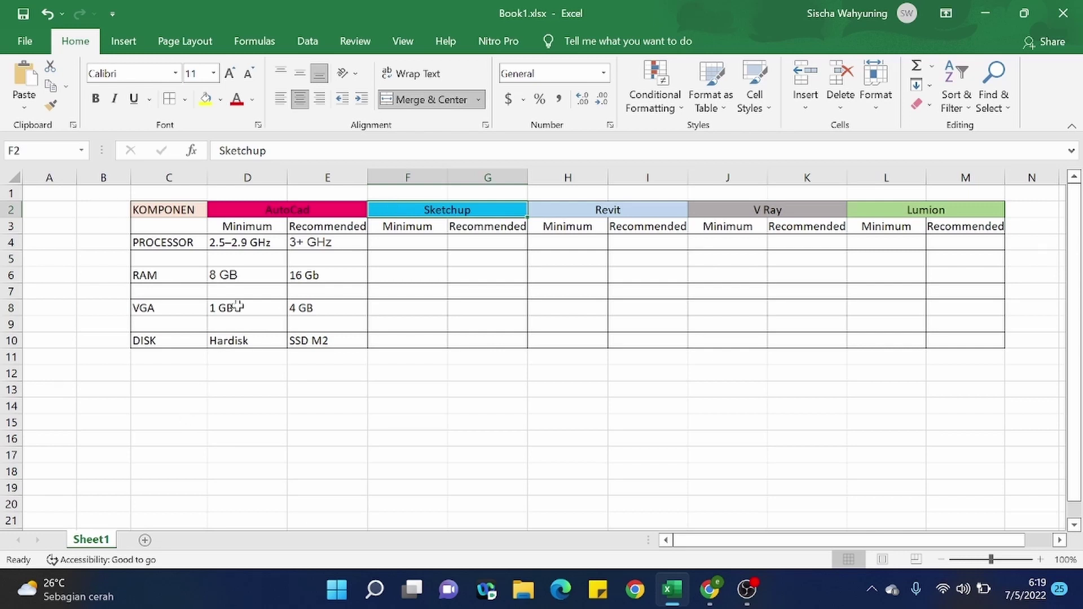
pyautogui.click(264, 211)
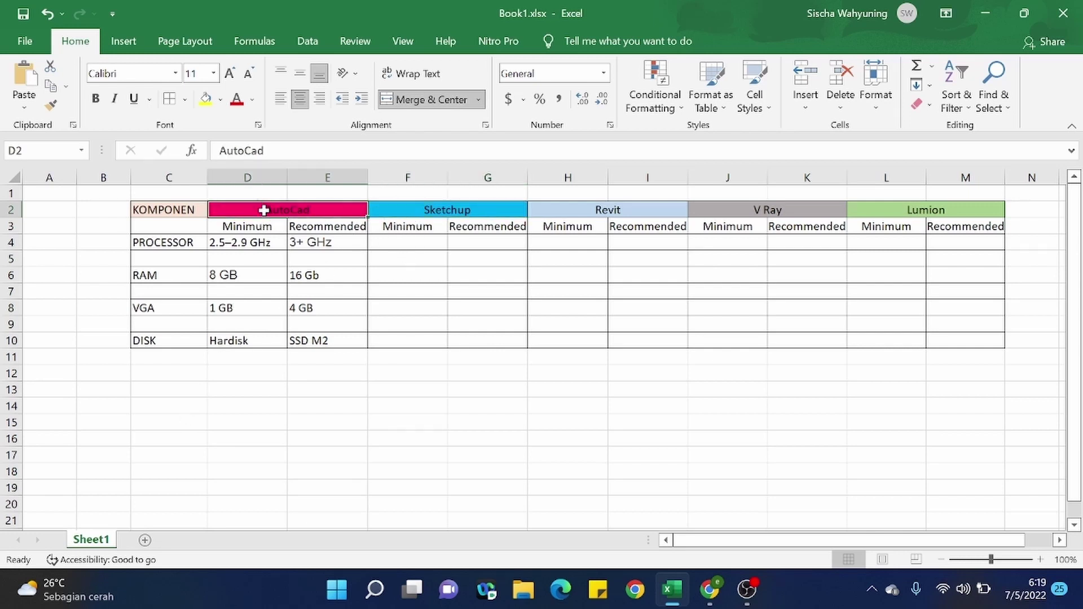
pyautogui.moveTo(356, 210); pyautogui.dragTo(693, 213)
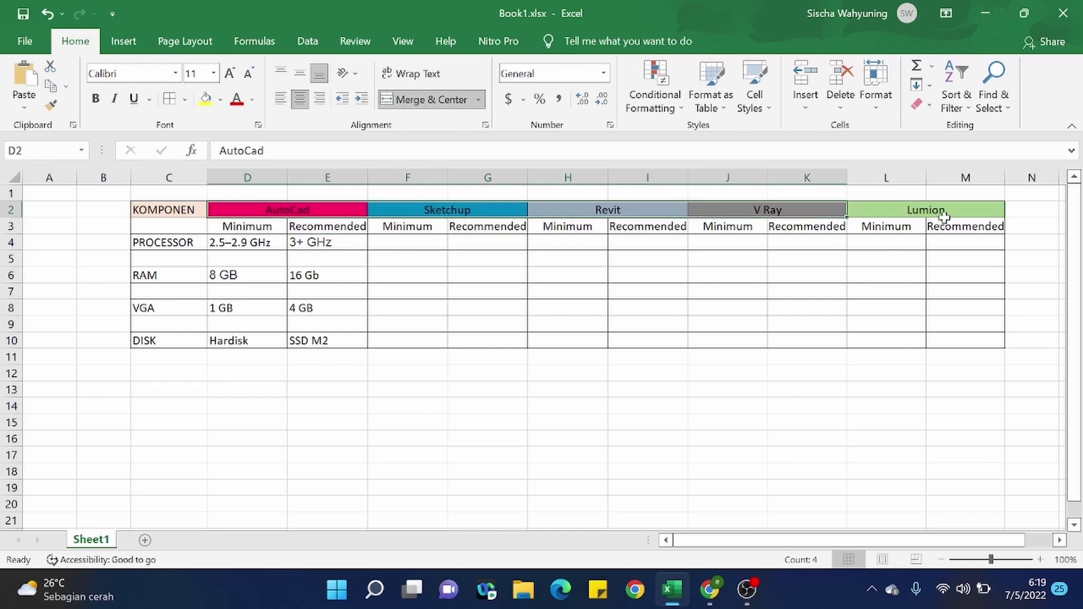
pyautogui.moveTo(903, 209); pyautogui.dragTo(299, 210)
pyautogui.click(161, 241)
pyautogui.click(155, 281)
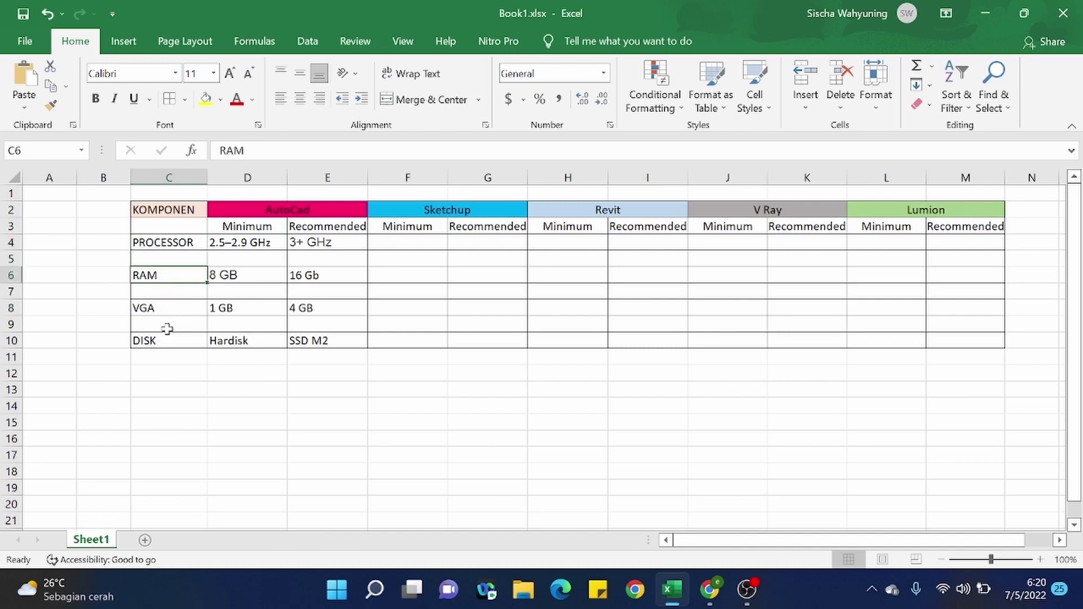
pyautogui.click(156, 244)
pyautogui.moveTo(179, 226); pyautogui.dragTo(178, 346)
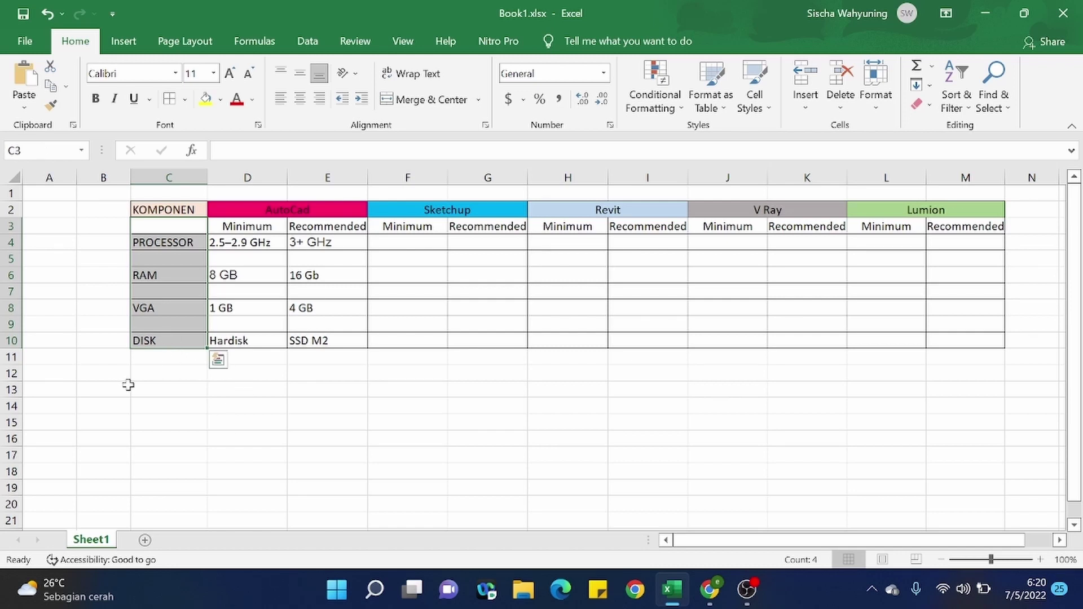
pyautogui.click(372, 487)
pyautogui.click(272, 392)
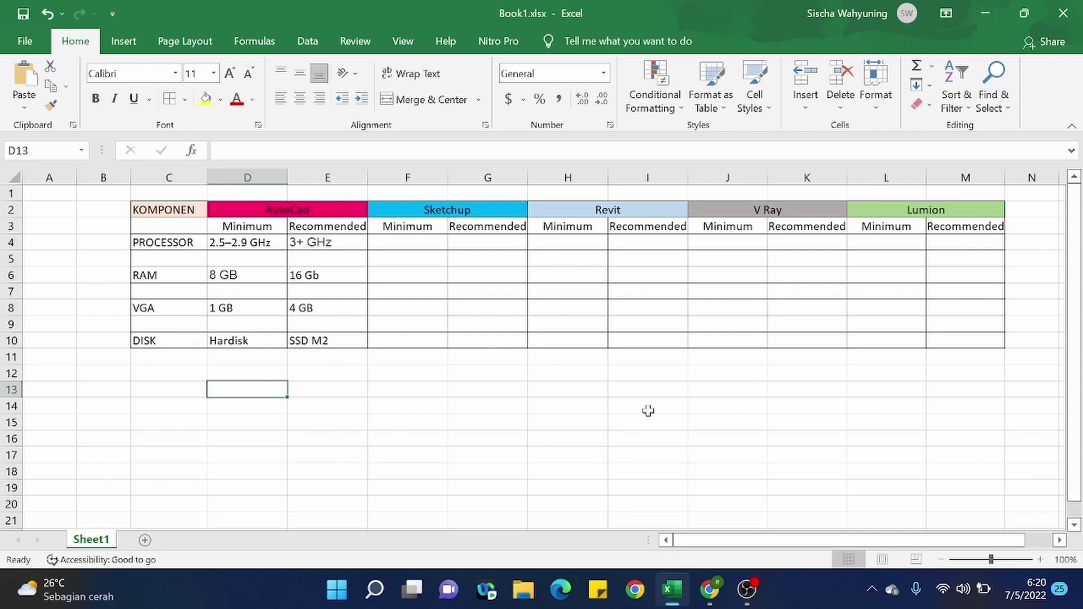
# - Switch to Chrome and search Google for "sketchup system requirements" in a new tab
pyautogui.click(699, 594)
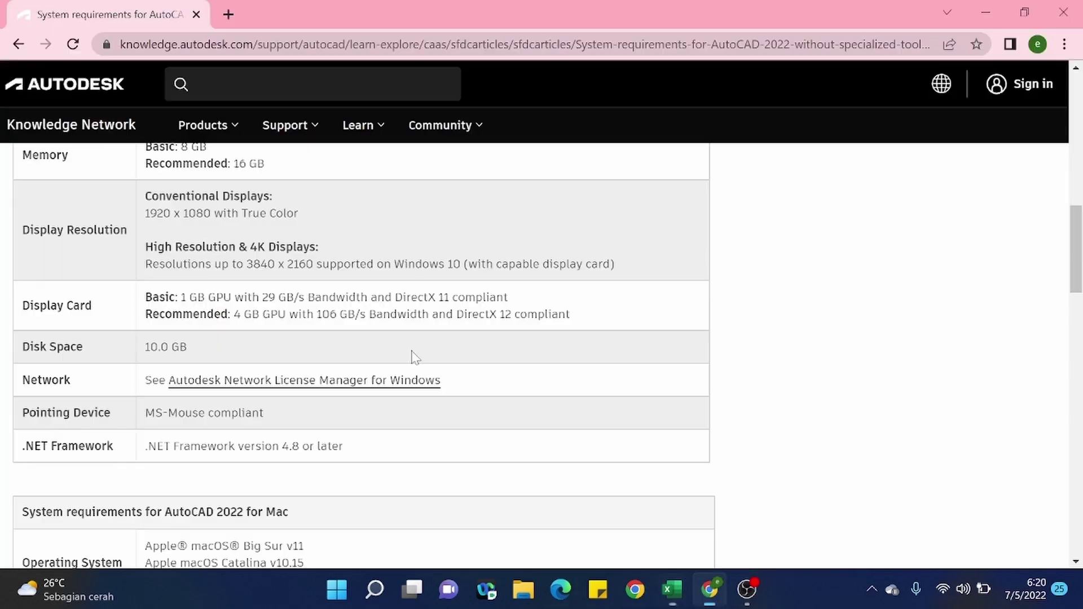
pyautogui.scroll(15, 149, 180)
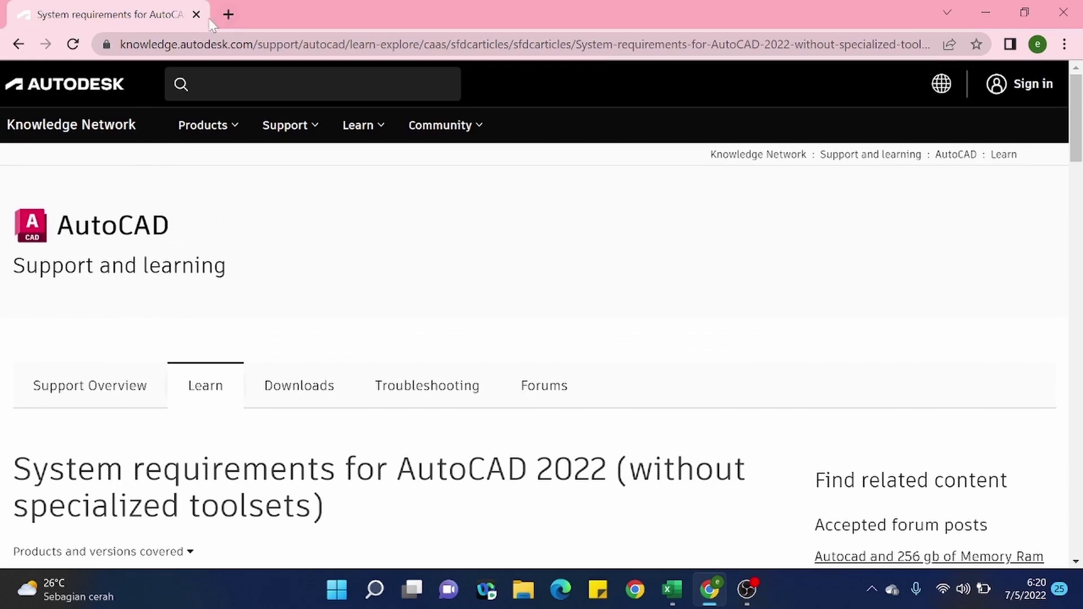
pyautogui.click(229, 14)
pyautogui.click(429, 355)
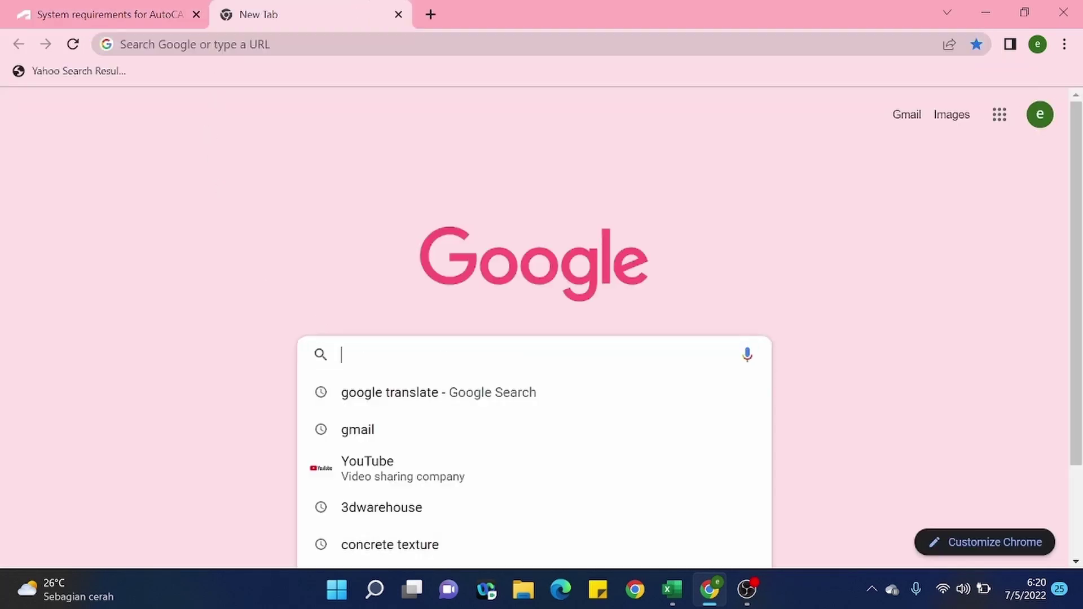
pyautogui.write('sketchu')
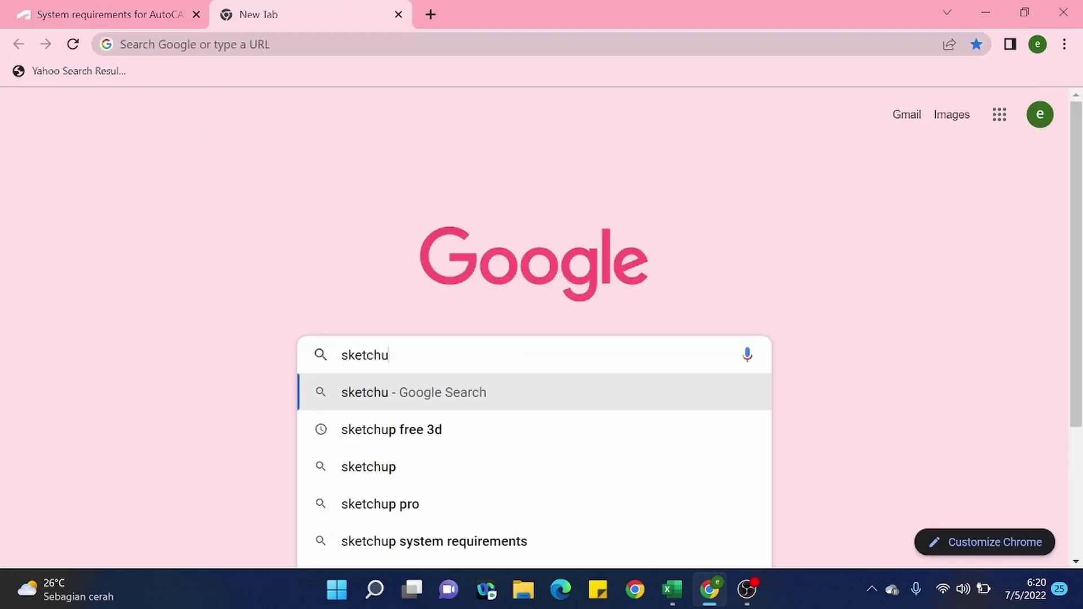
pyautogui.write('p sys')
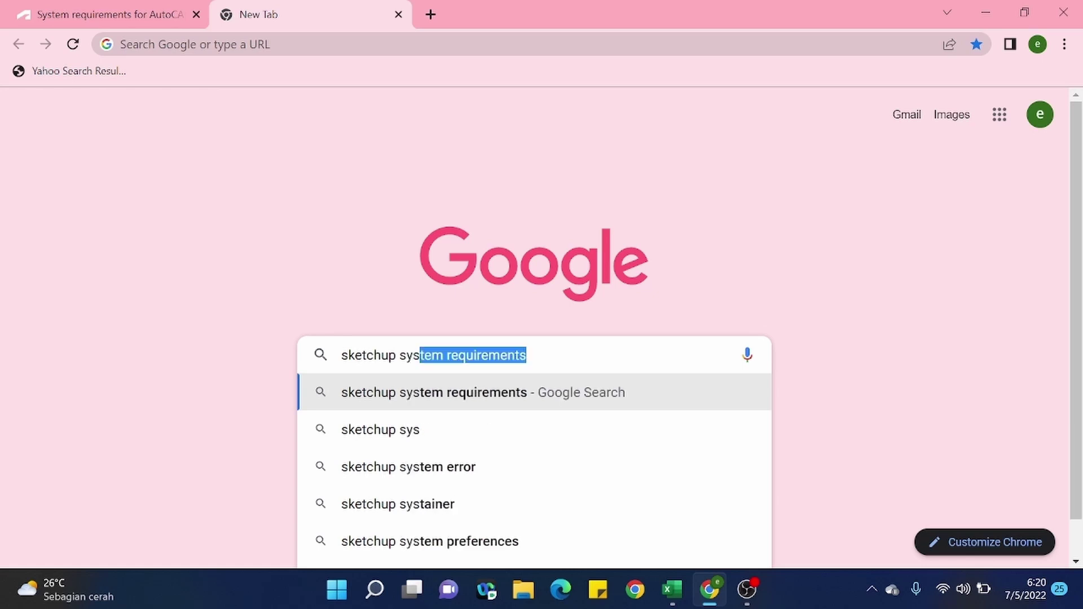
pyautogui.write('tem re')
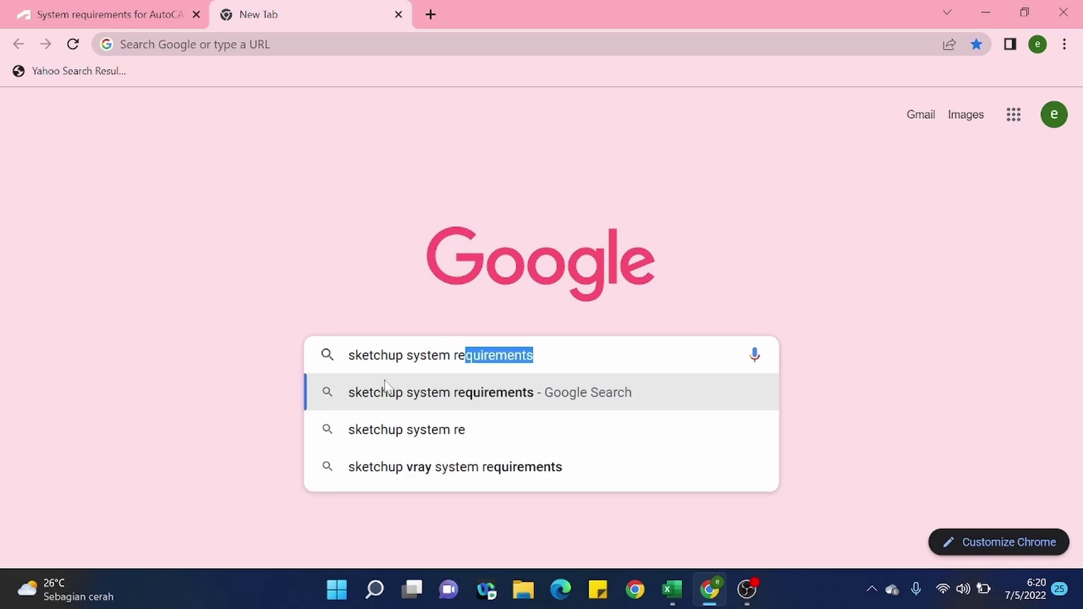
pyautogui.click(401, 406)
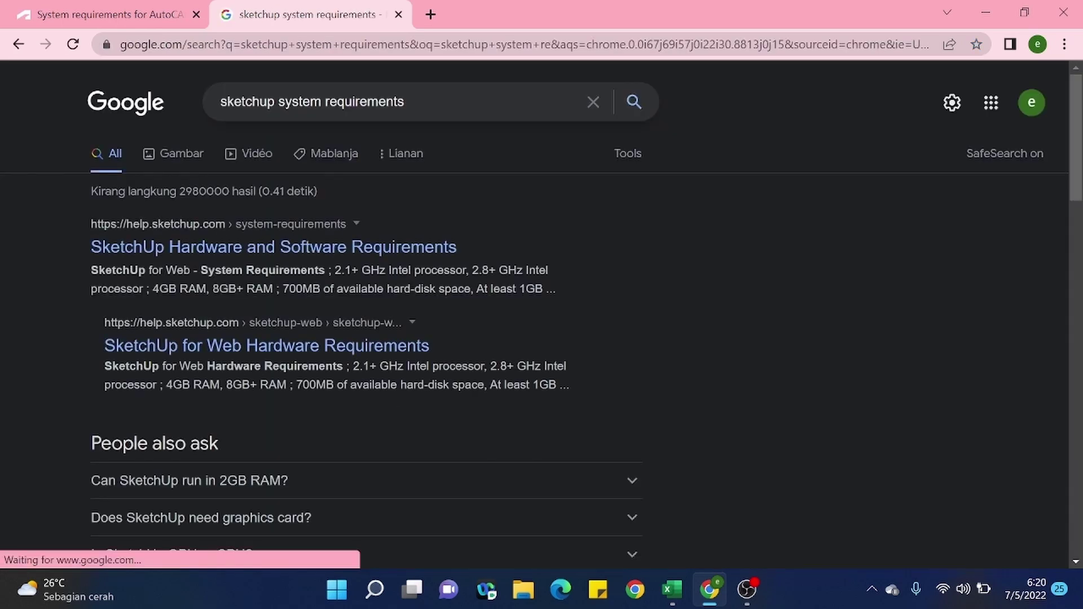
# - Refine the search to "sketchup 2022 system requirements" and open the SketchUp Hardware and Software Requirements page on help.sketchup.com
pyautogui.click(277, 102)
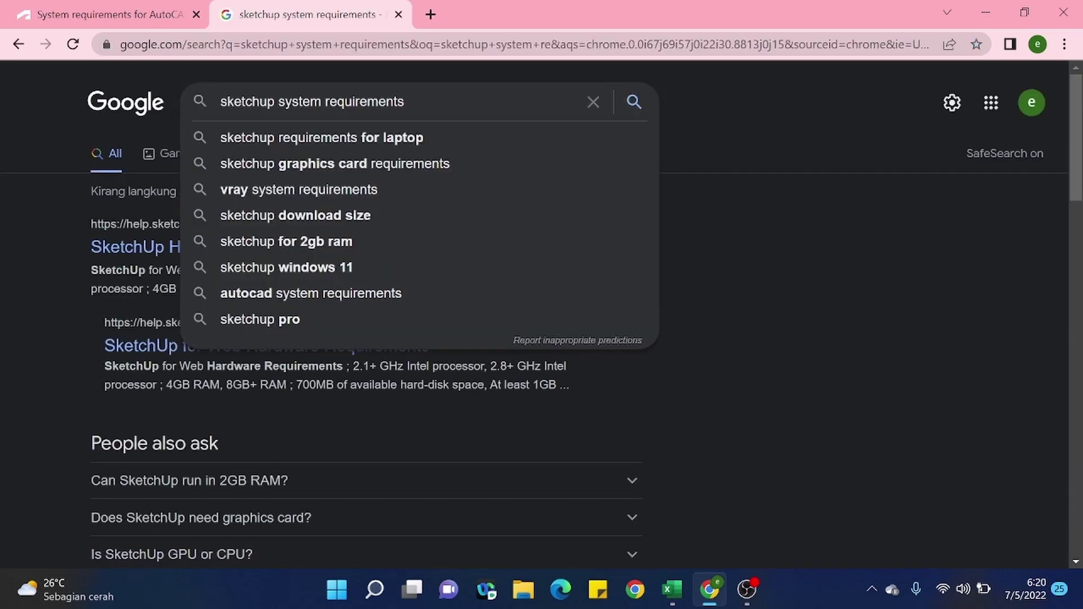
pyautogui.write('2022')
pyautogui.press('Return')
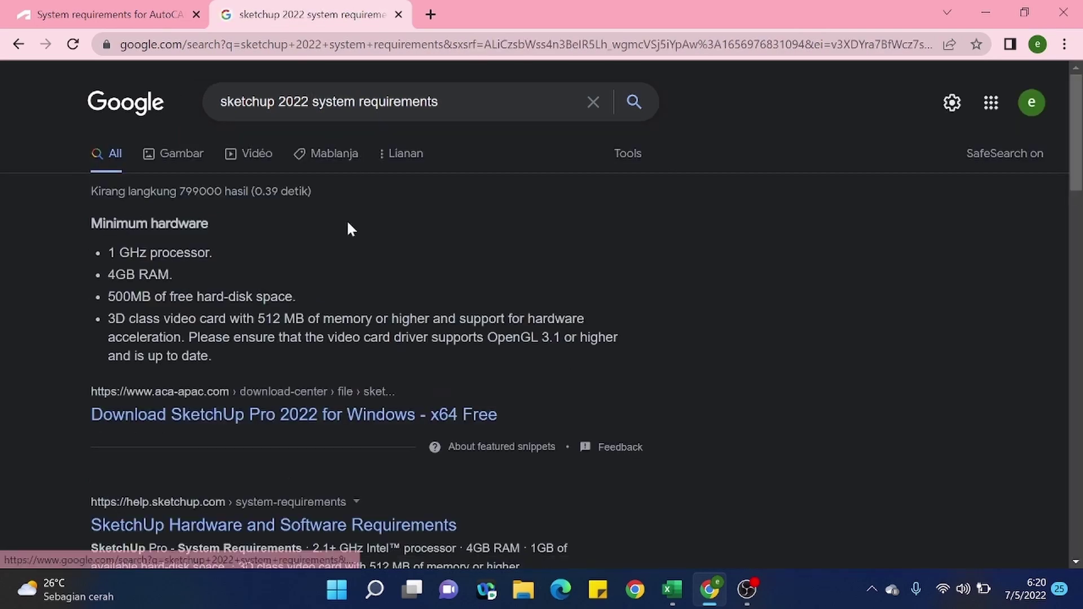
pyautogui.scroll(-3, 337, 257)
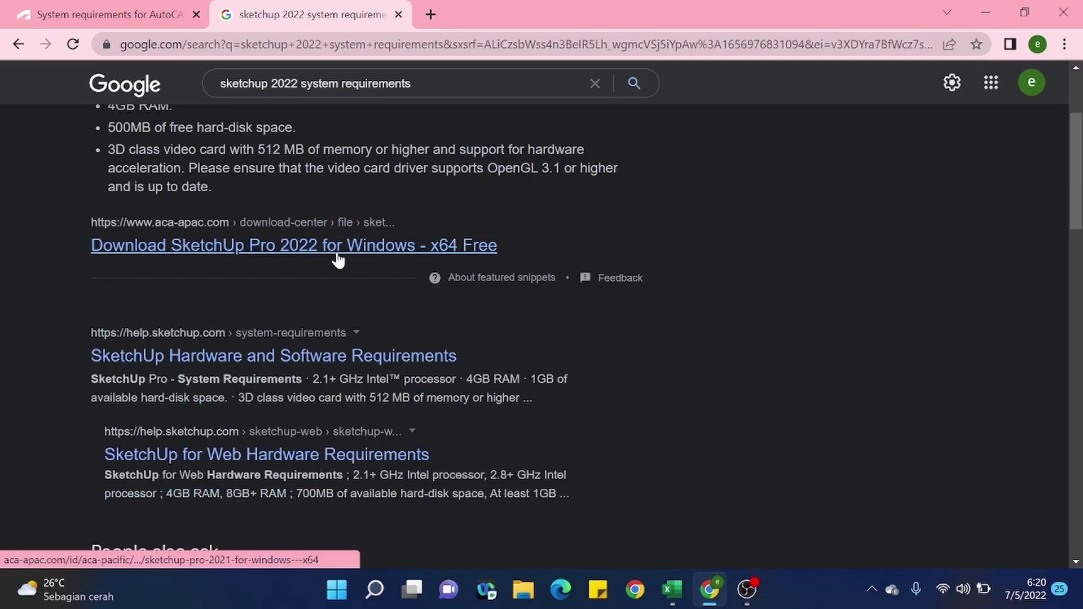
pyautogui.click(207, 354)
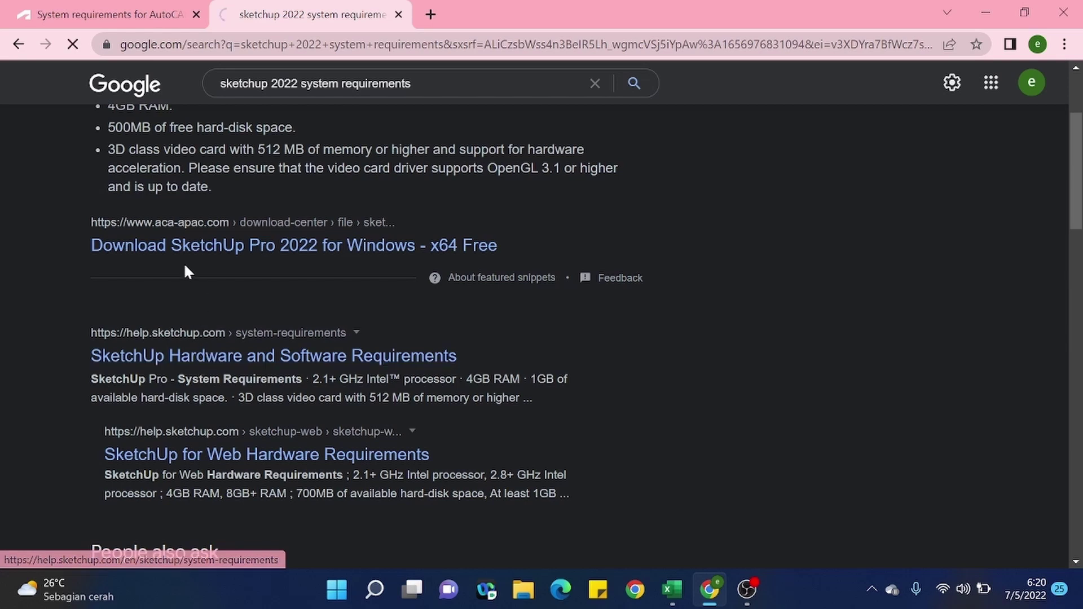
# - Look through the SketchUp requirements page and expand Internet Connected Browsers to examine the minimum and recommended specifications
pyautogui.scroll(-3, 287, 208)
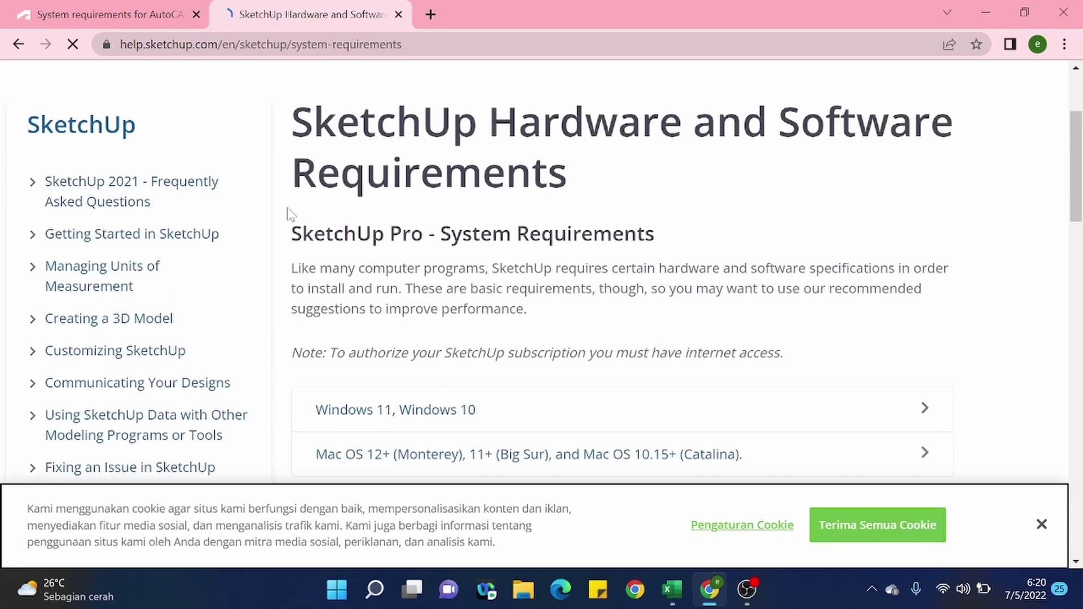
pyautogui.scroll(-3, 472, 240)
pyautogui.scroll(-3, 709, 356)
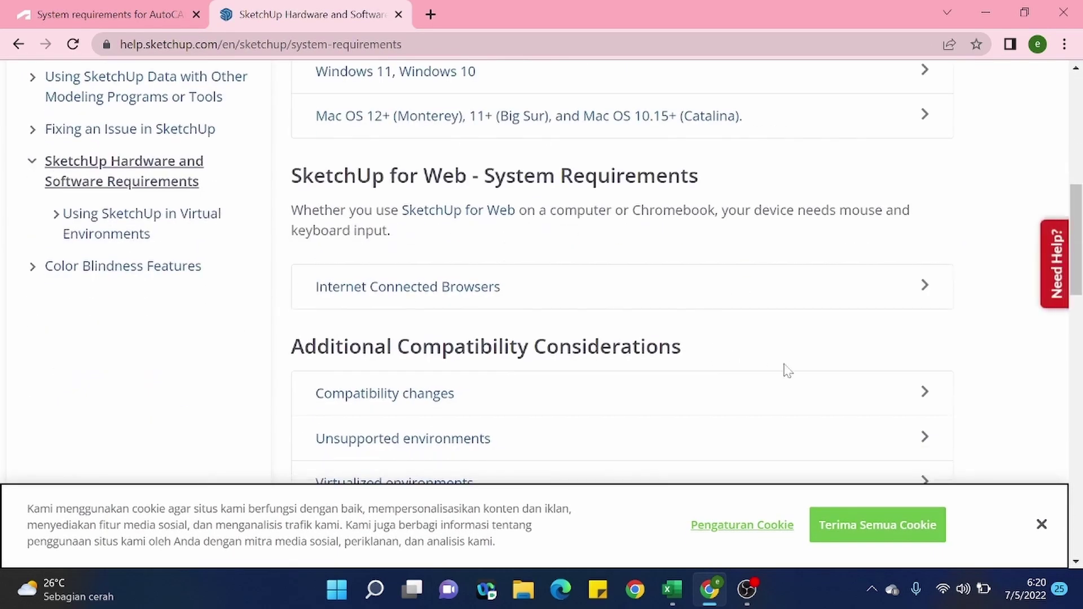
pyautogui.scroll(-15, 788, 371)
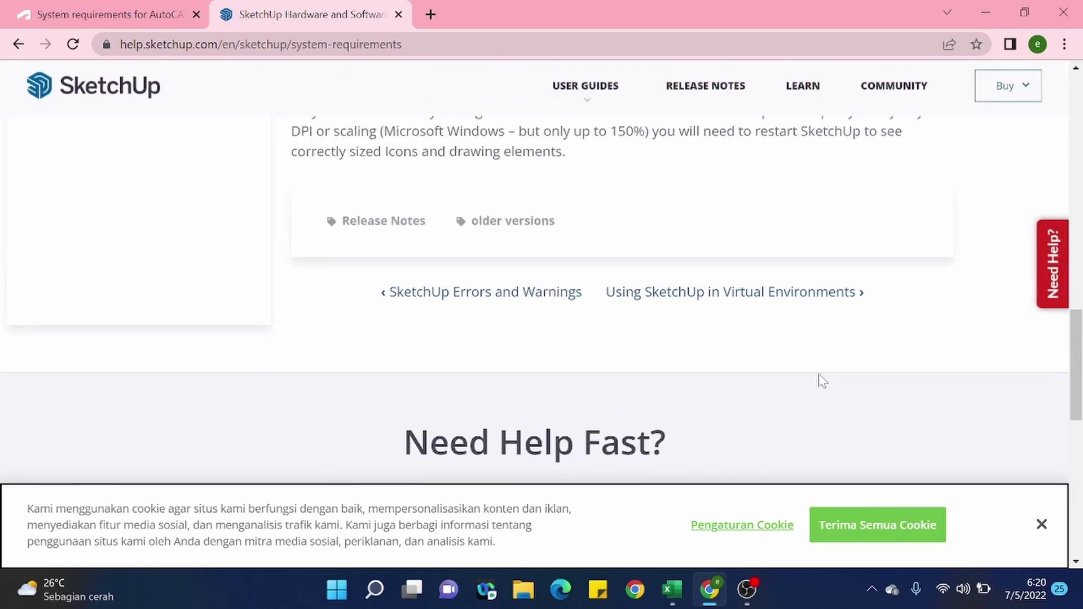
pyautogui.scroll(20, 821, 379)
pyautogui.scroll(-10, 821, 378)
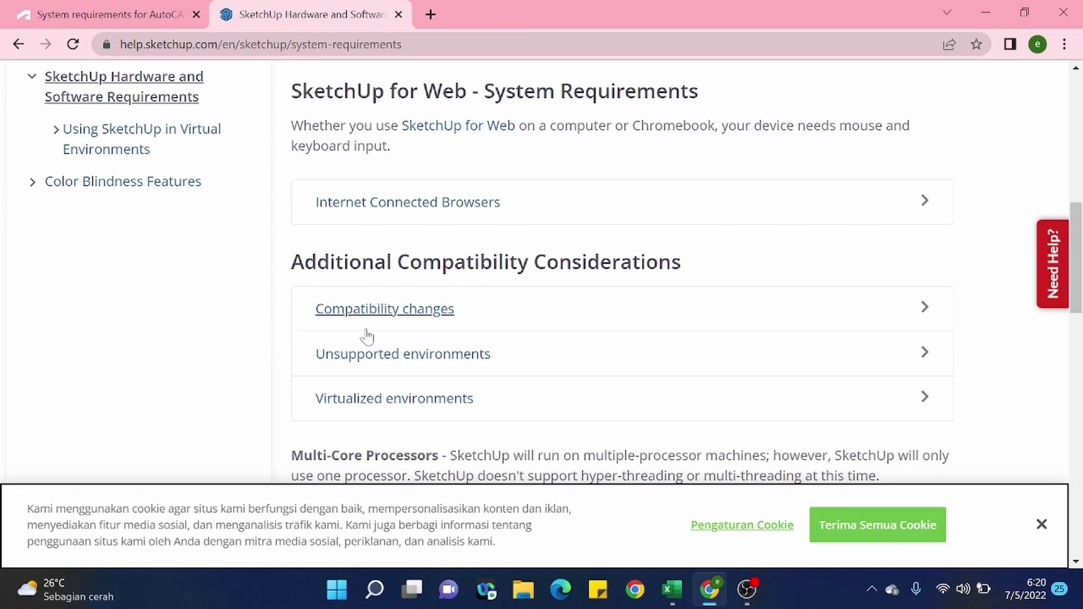
pyautogui.scroll(6, 383, 329)
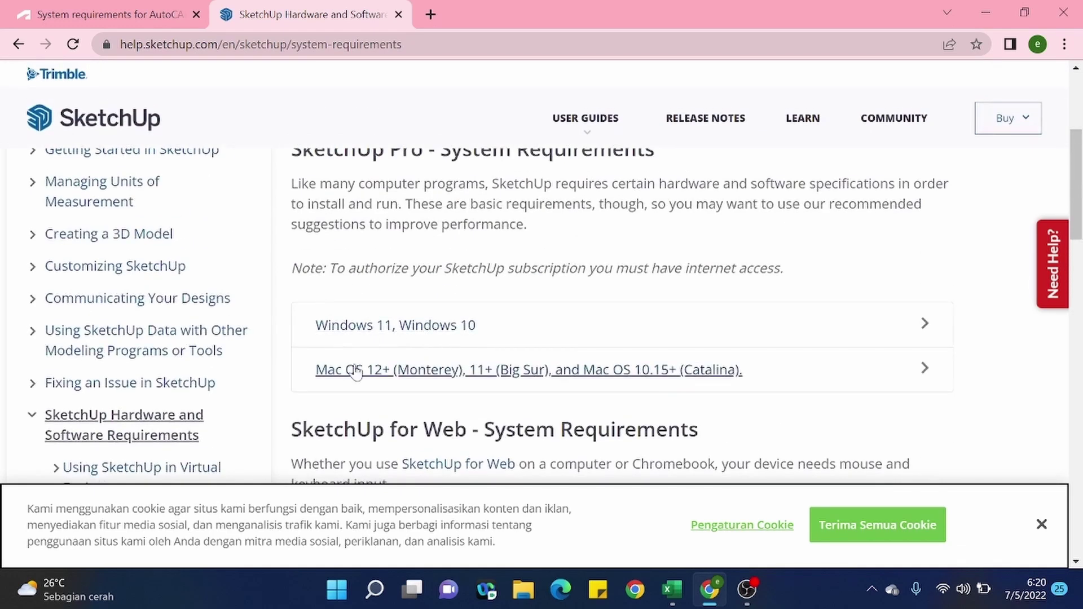
pyautogui.scroll(-3, 355, 373)
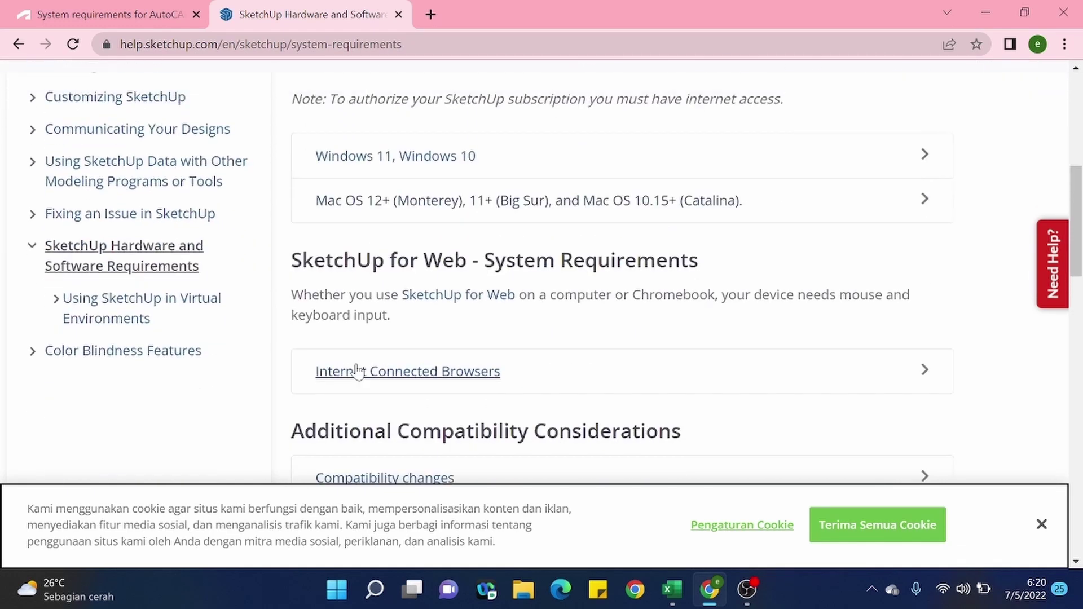
pyautogui.click(918, 374)
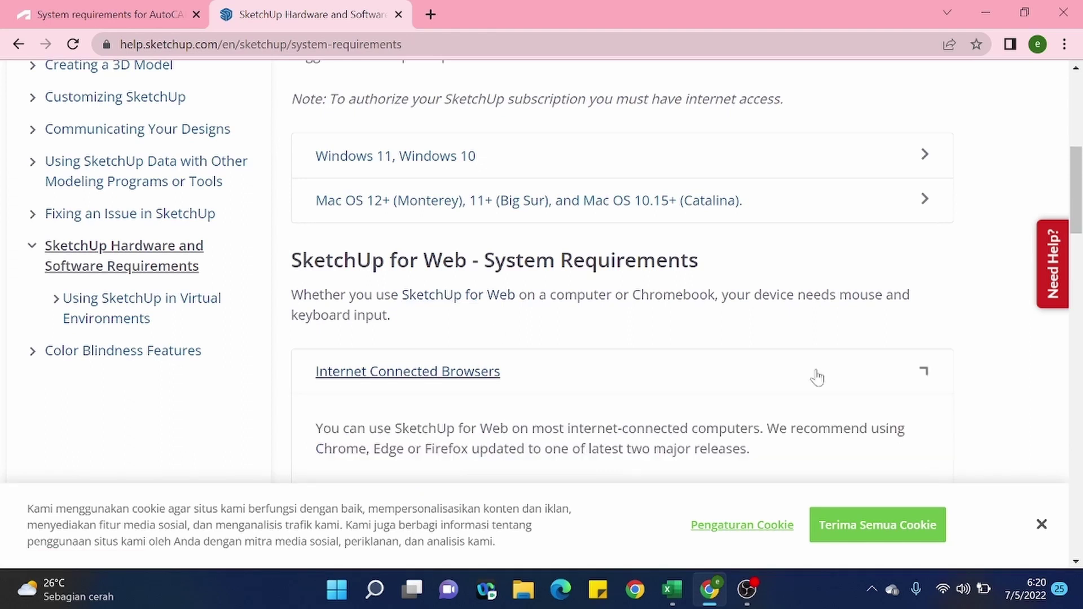
pyautogui.scroll(-6, 532, 309)
pyautogui.scroll(-2, 533, 308)
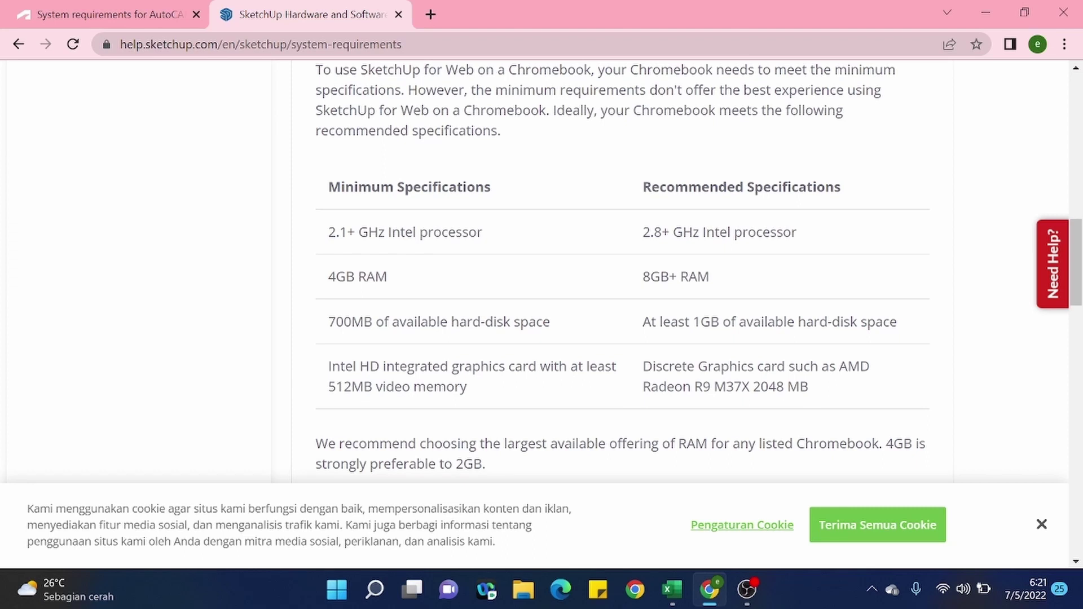
# - Copy "2.1+ GHz Intel" from the minimum specifications into Excel cell F4 as the minimum Sketchup processor
pyautogui.moveTo(328, 232); pyautogui.dragTo(417, 236)
pyautogui.hotkey('ctrl', 'c')
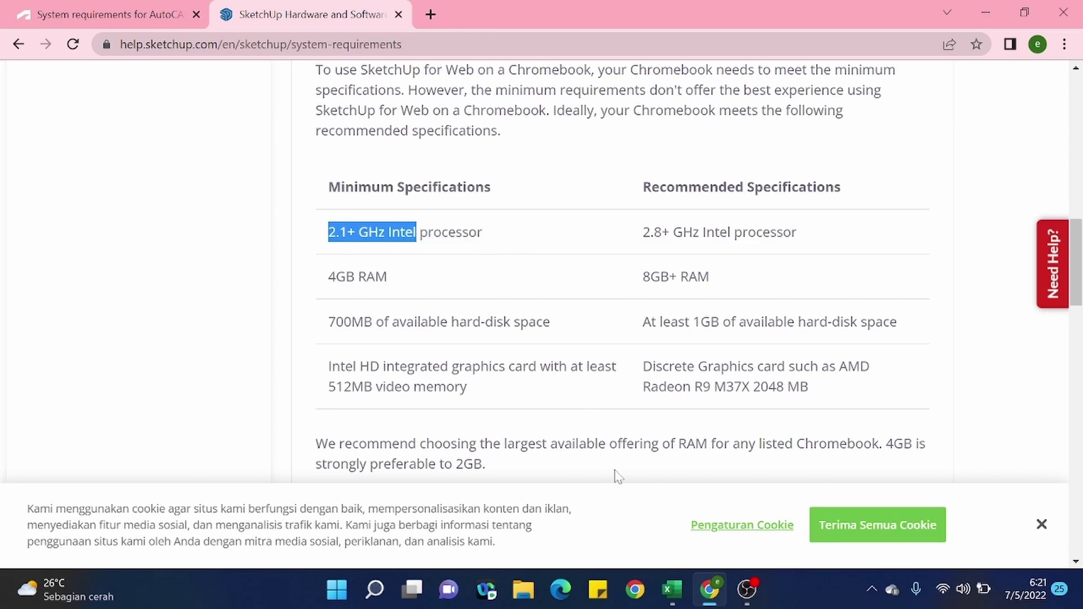
pyautogui.click(671, 589)
pyautogui.moveTo(389, 242)
pyautogui.mouseDown()
pyautogui.moveTo(399, 254)
pyautogui.moveTo(405, 242)
pyautogui.mouseUp()
pyautogui.hotkey('ctrl', 'v')
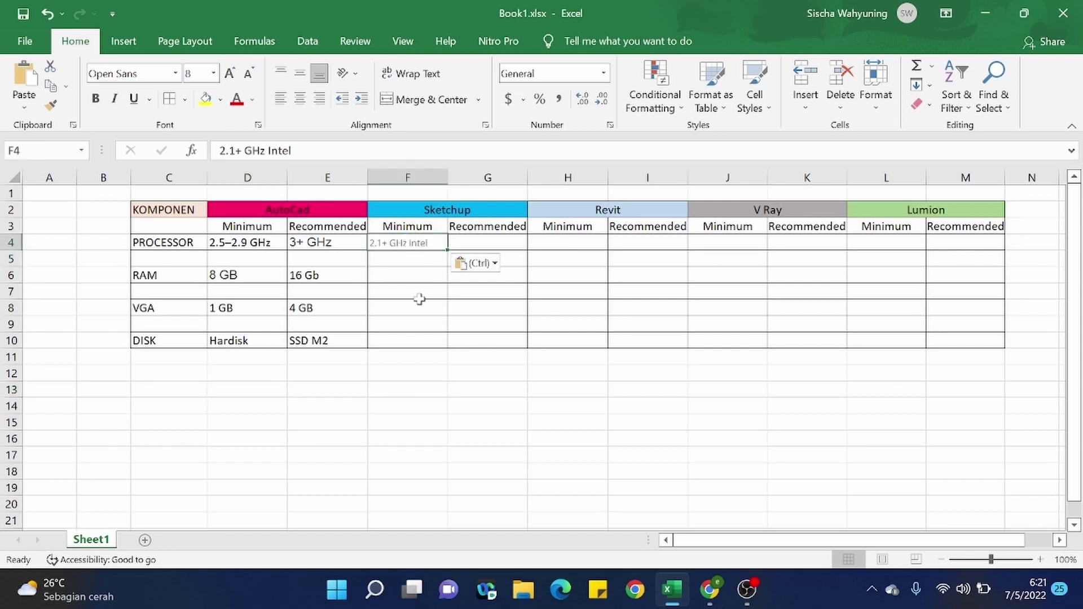
# - Format the Sketchup minimum processor entry in F4 with font size 10 and bold
pyautogui.click(328, 308)
pyautogui.click(398, 247)
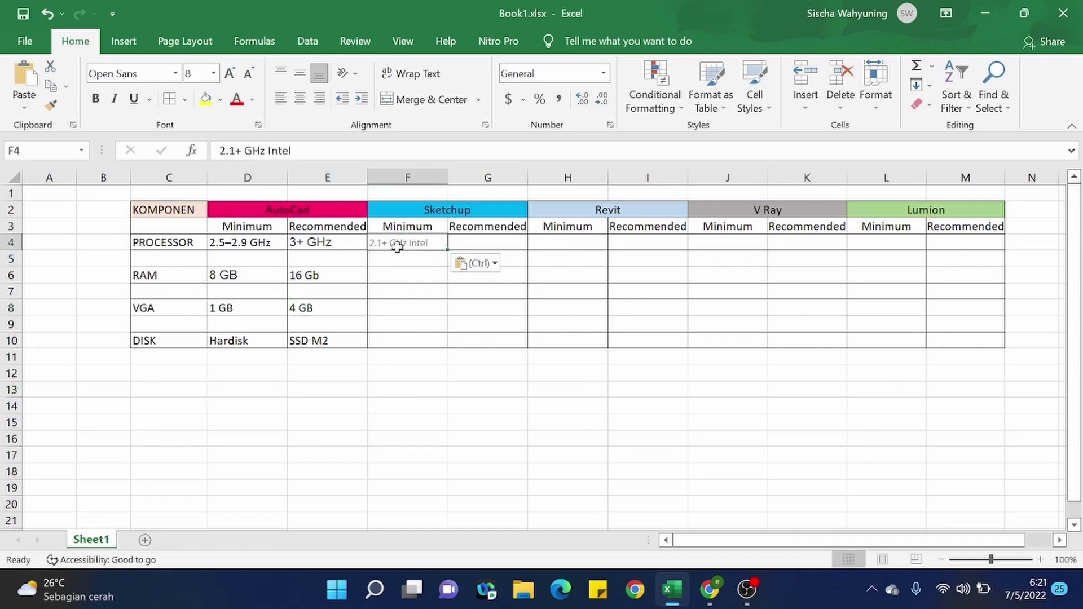
pyautogui.click(171, 99)
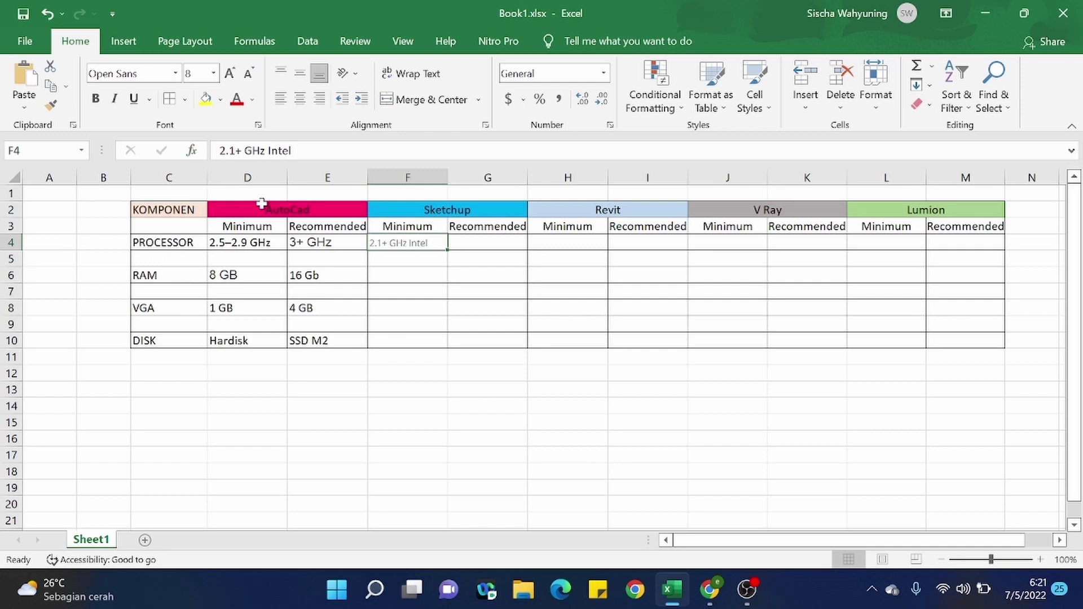
pyautogui.click(214, 73)
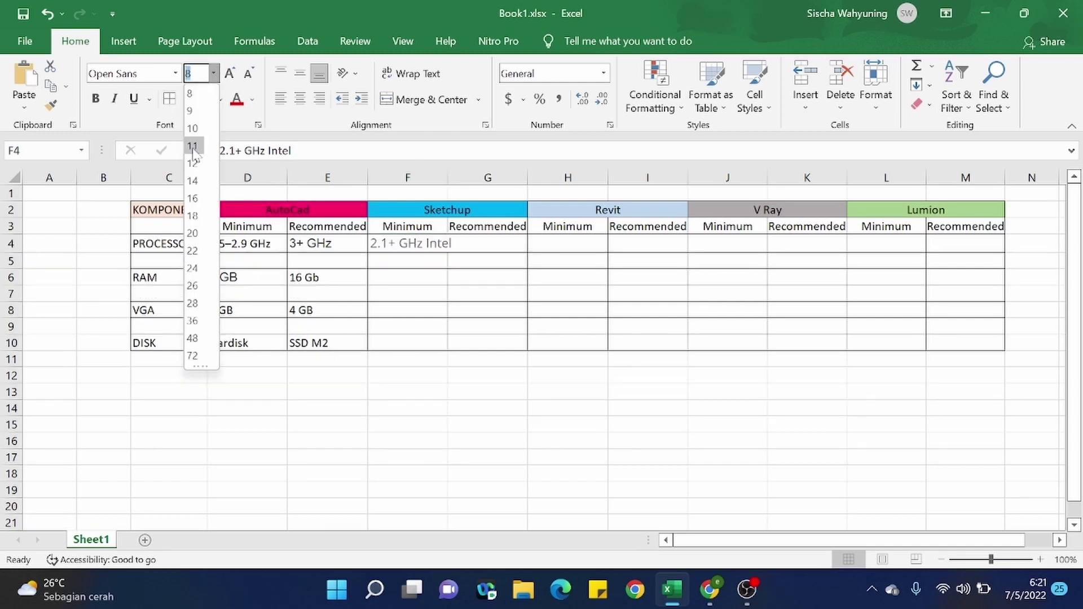
pyautogui.click(197, 129)
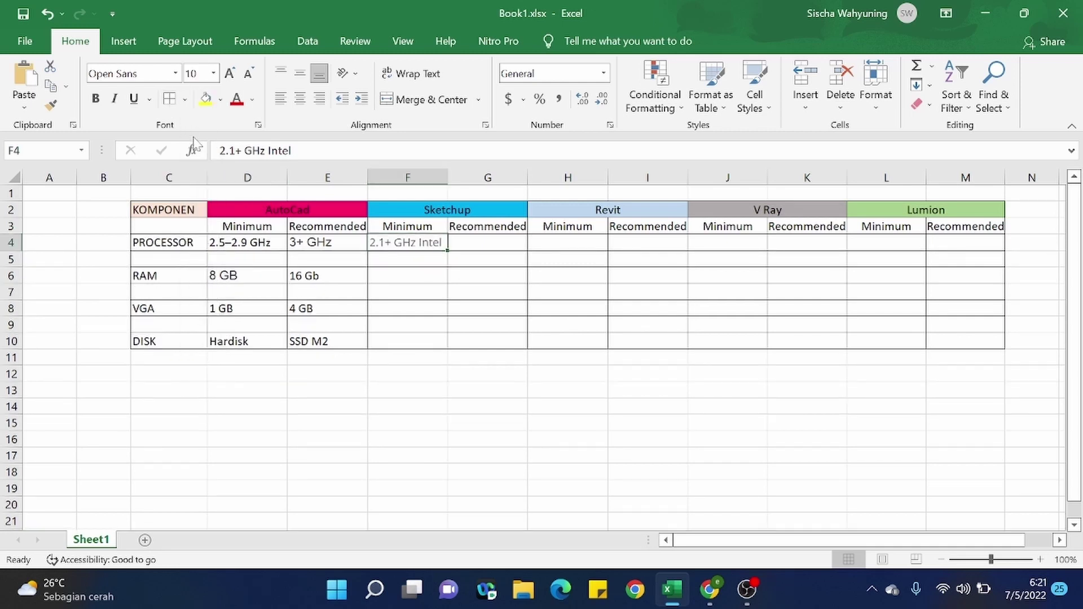
pyautogui.click(99, 100)
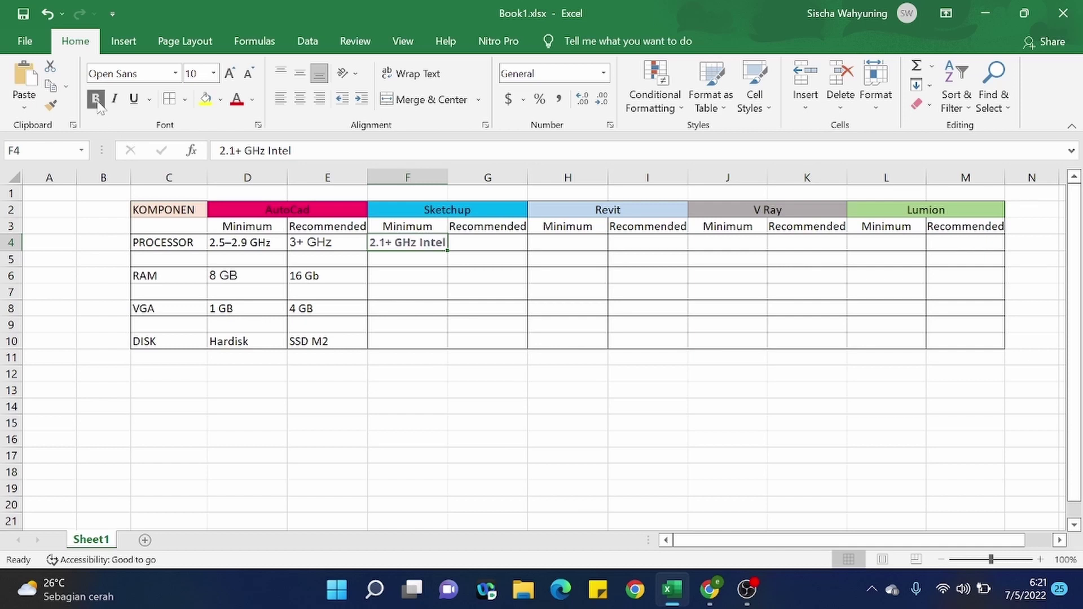
pyautogui.click(212, 294)
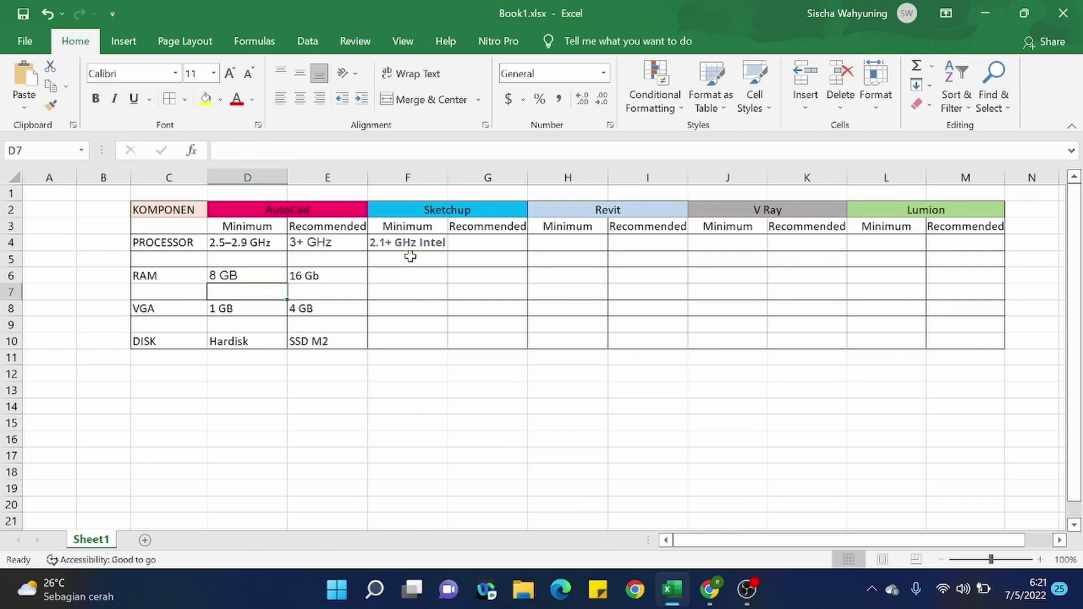
# - Widen column F slightly to give the Sketchup minimum processor entry more room
pyautogui.doubleClick(421, 243)
pyautogui.click(369, 292)
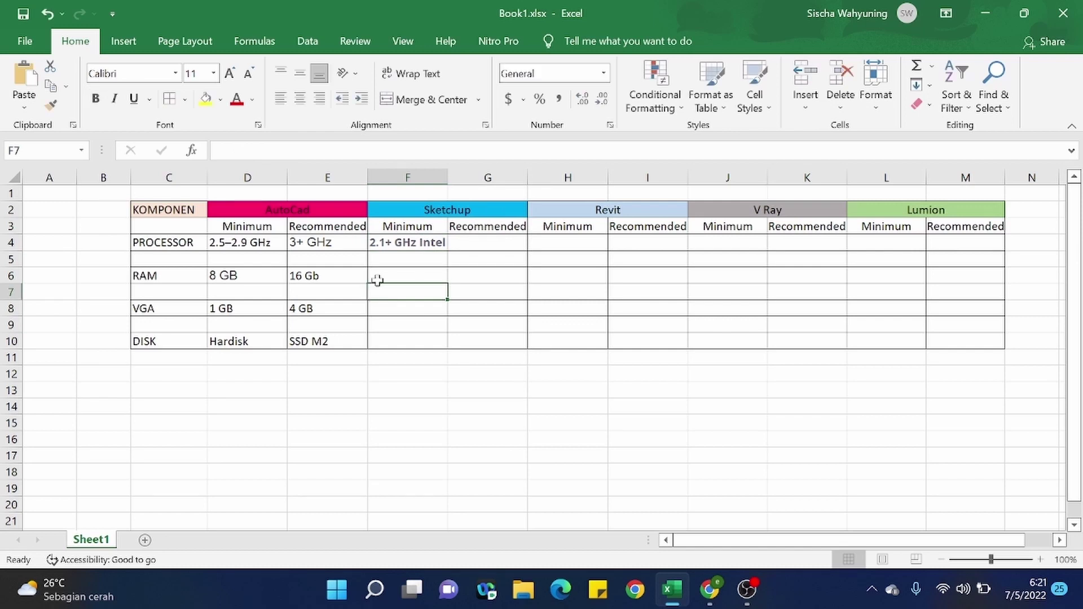
pyautogui.moveTo(449, 171); pyautogui.dragTo(453, 172)
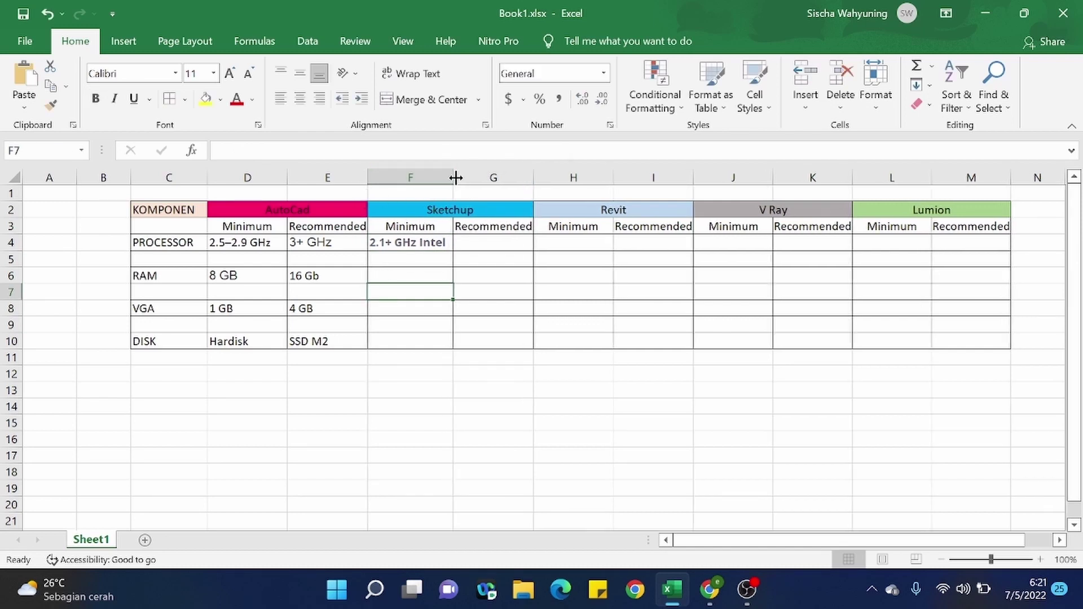
pyautogui.click(407, 391)
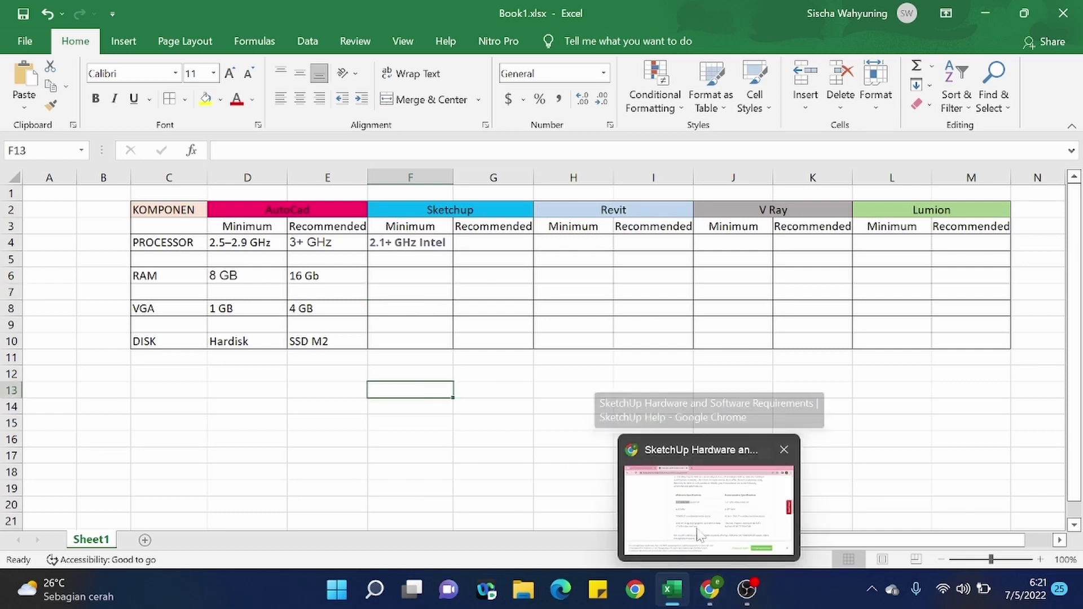
# - Check the minimum RAM on the SketchUp page in Chrome, return to Excel and enter 4 GB in F6
pyautogui.click(710, 593)
pyautogui.click(396, 278)
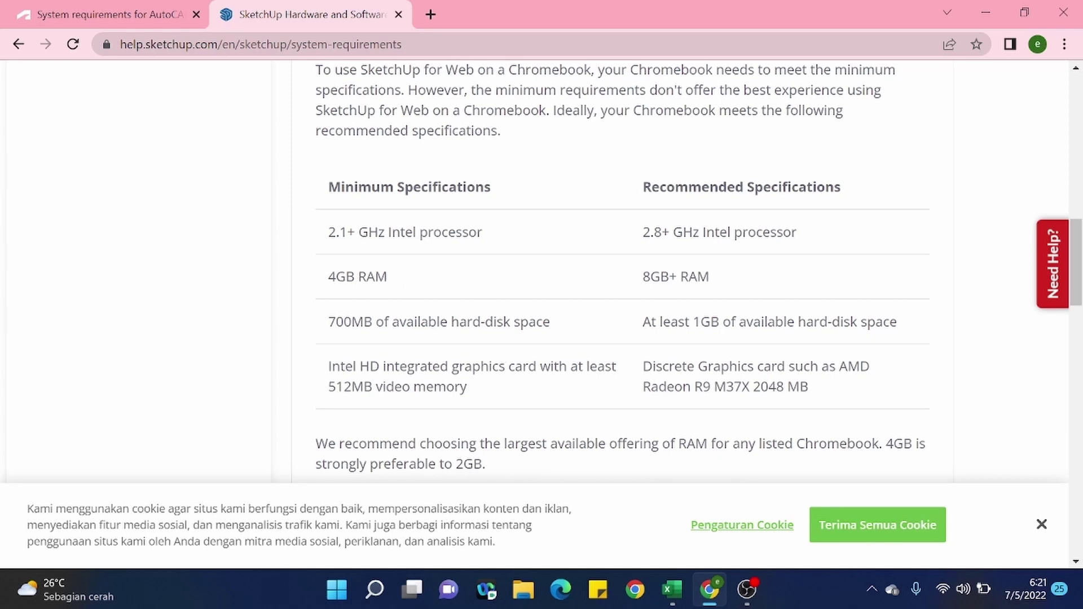
pyautogui.click(994, 10)
pyautogui.click(414, 277)
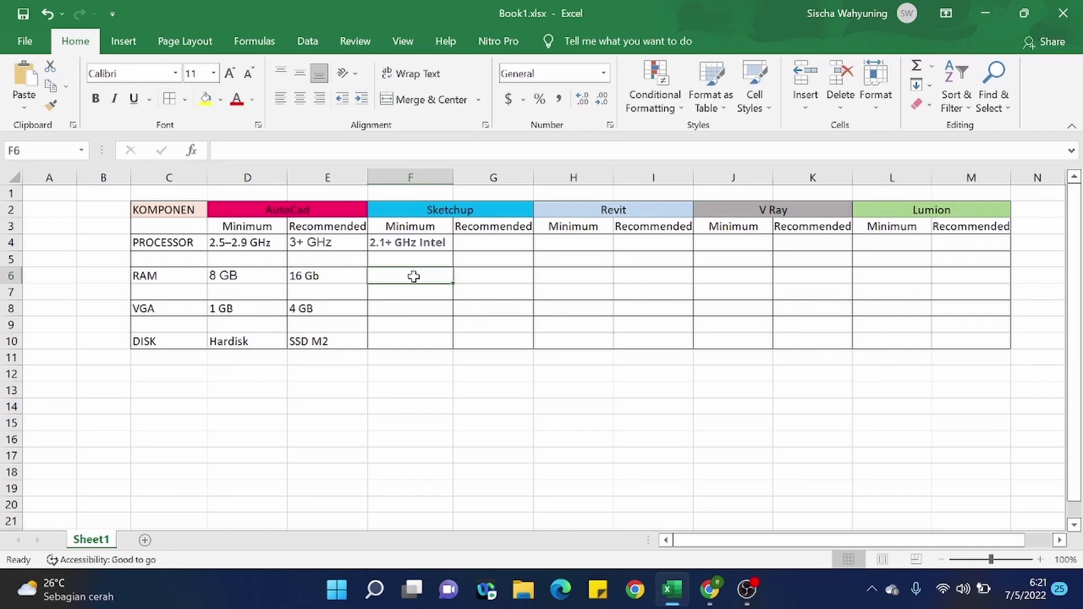
pyautogui.write('4')
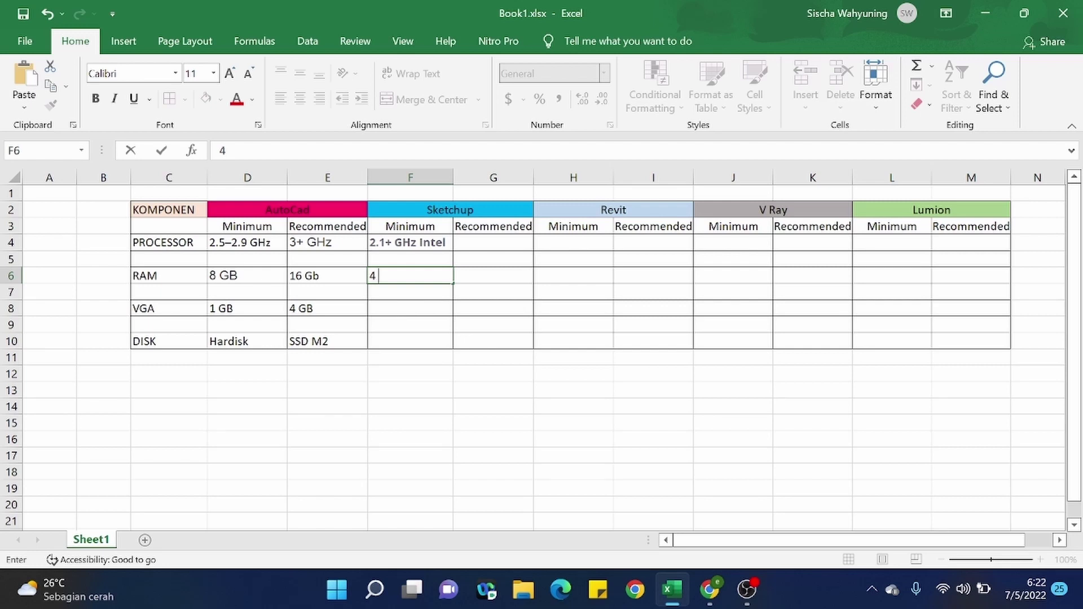
pyautogui.write(' GB')
pyautogui.click(412, 307)
# - Check the recommended processor on the SketchUp page in Chrome, return to Excel and enter 2.8 GHz in G4
pyautogui.moveTo(671, 589)
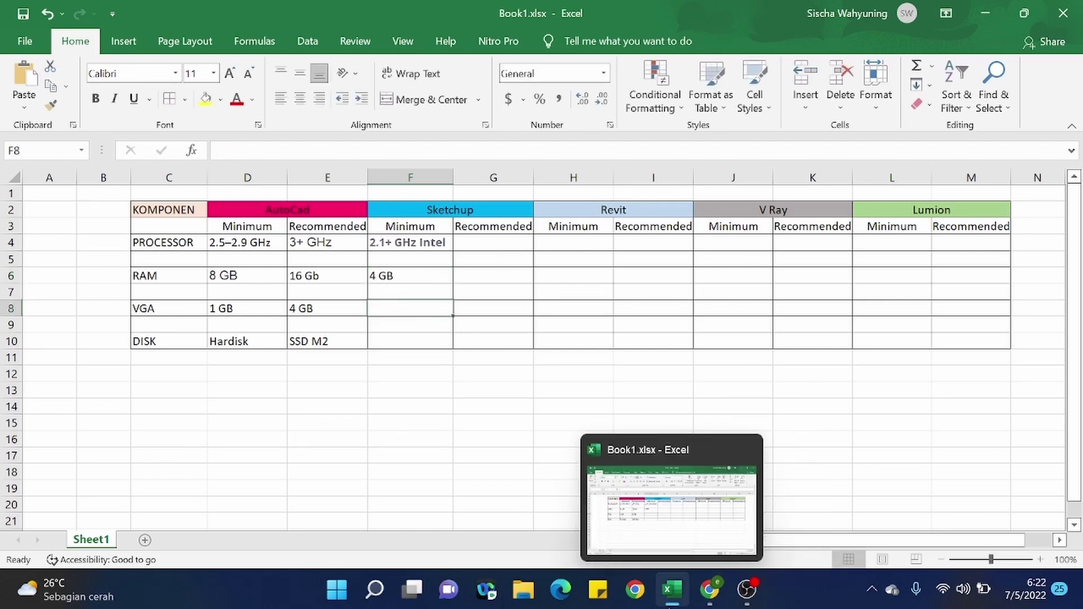
pyautogui.click(710, 589)
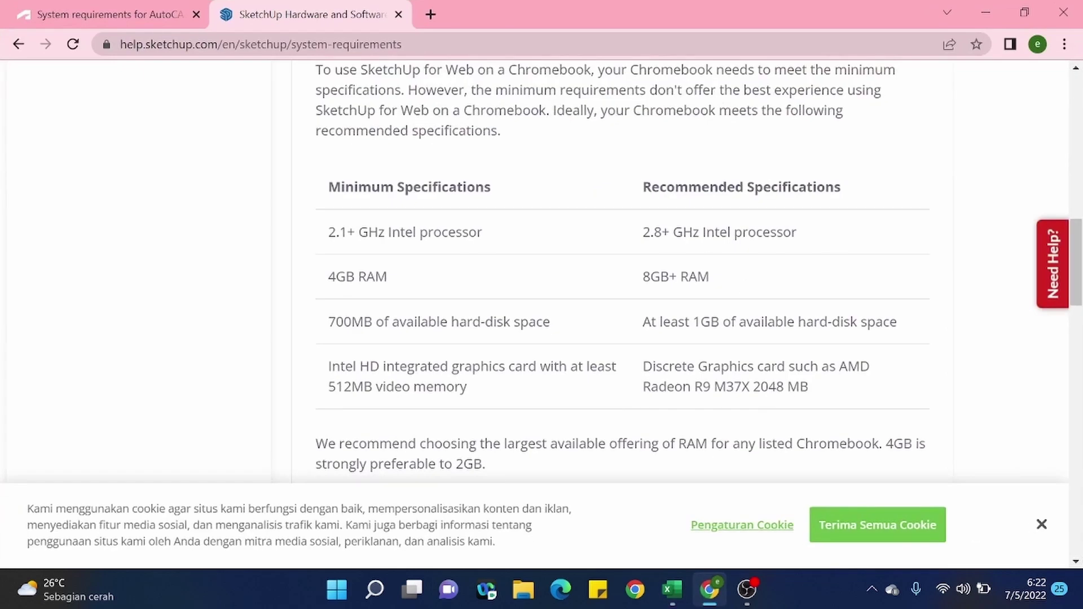
pyautogui.click(982, 10)
pyautogui.click(489, 242)
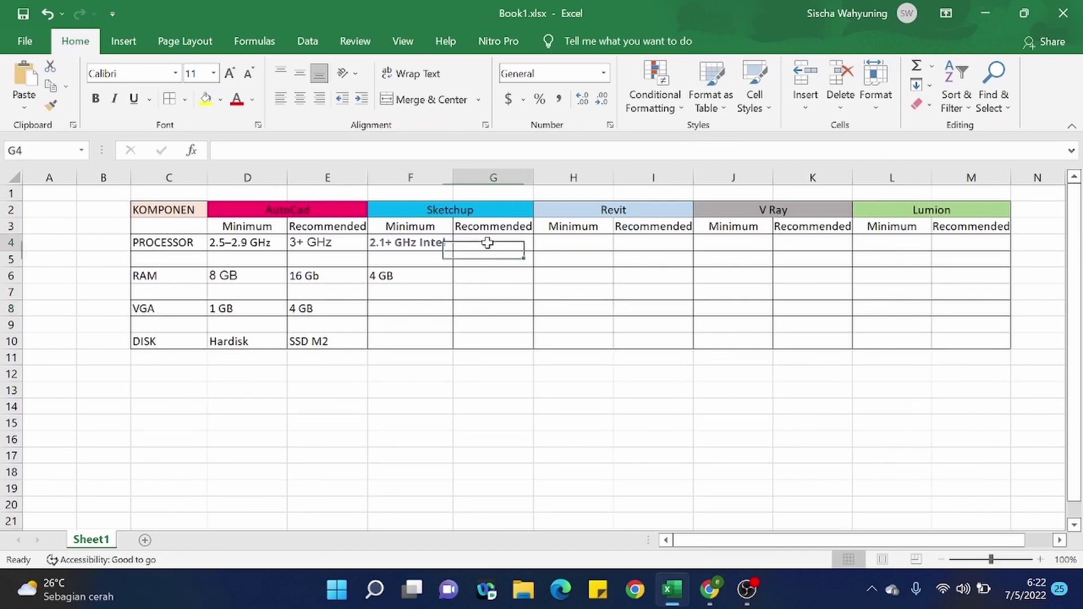
pyautogui.write('2')
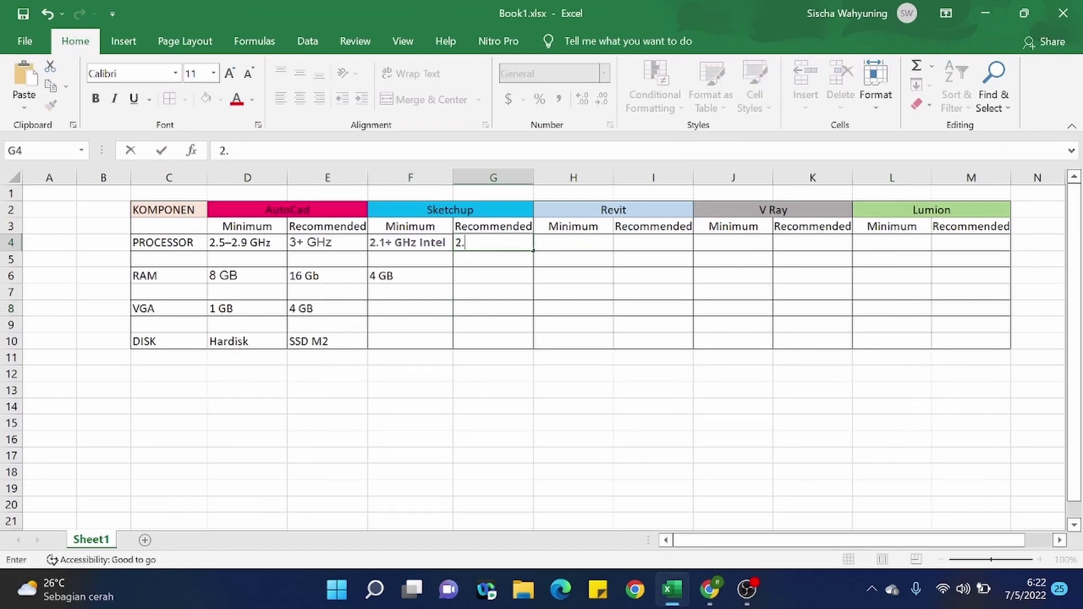
pyautogui.write('.8 GHz')
pyautogui.doubleClick(425, 243)
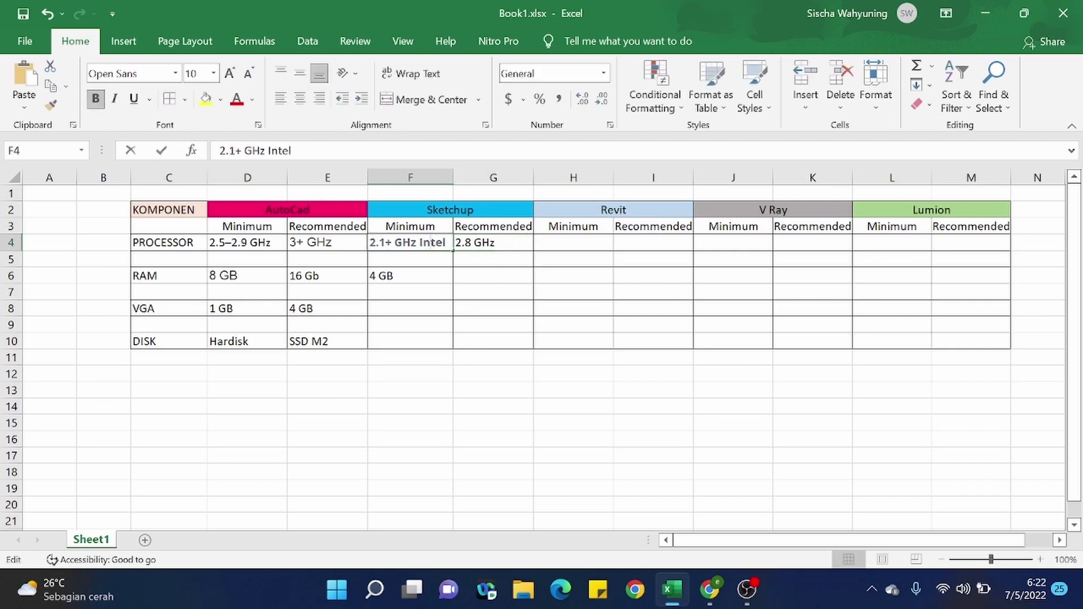
pyautogui.click(503, 243)
pyautogui.click(500, 278)
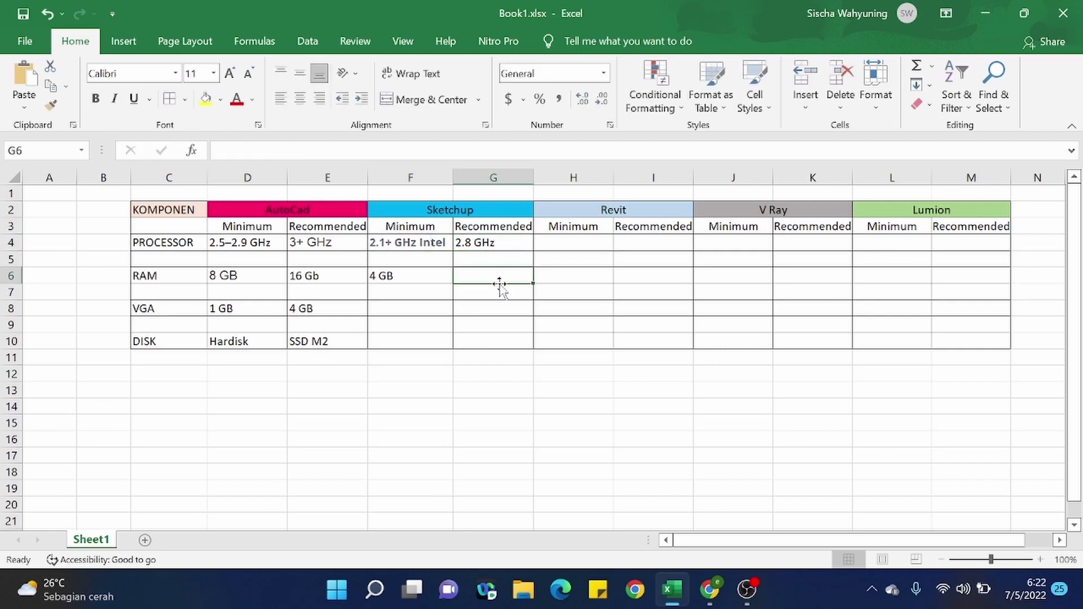
# - Remove the word "Intel" from the Sketchup minimum processor entry in F4, leaving "2.1+ GHz"
pyautogui.doubleClick(425, 241)
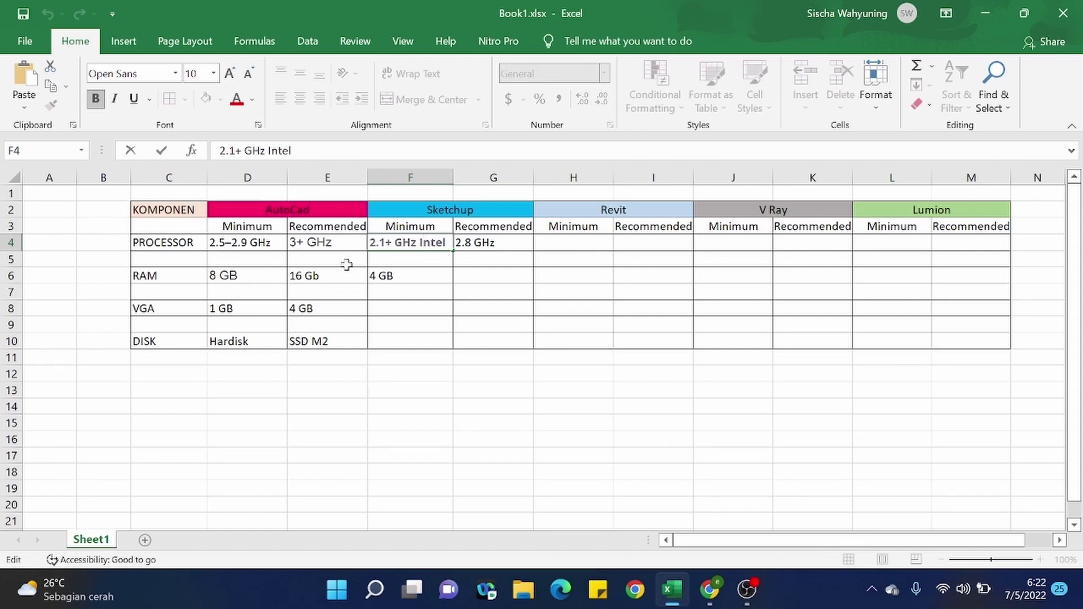
pyautogui.moveTo(445, 242); pyautogui.dragTo(418, 243)
pyautogui.press('BackSpace')
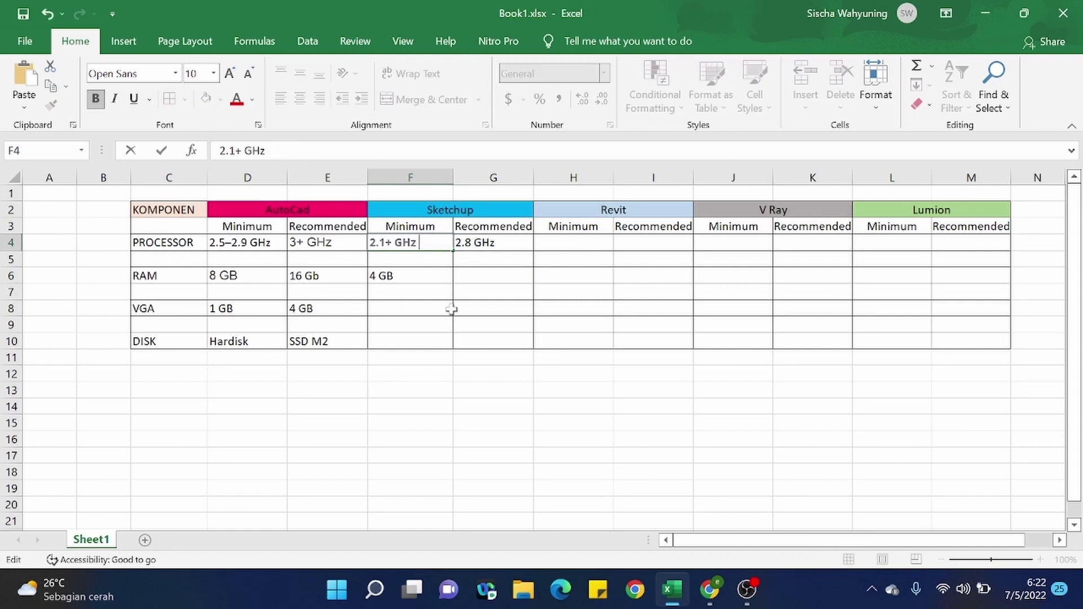
pyautogui.click(454, 311)
pyautogui.click(410, 281)
# - Remove the bold formatting from the Sketchup minimum processor entry in F4
pyautogui.click(435, 244)
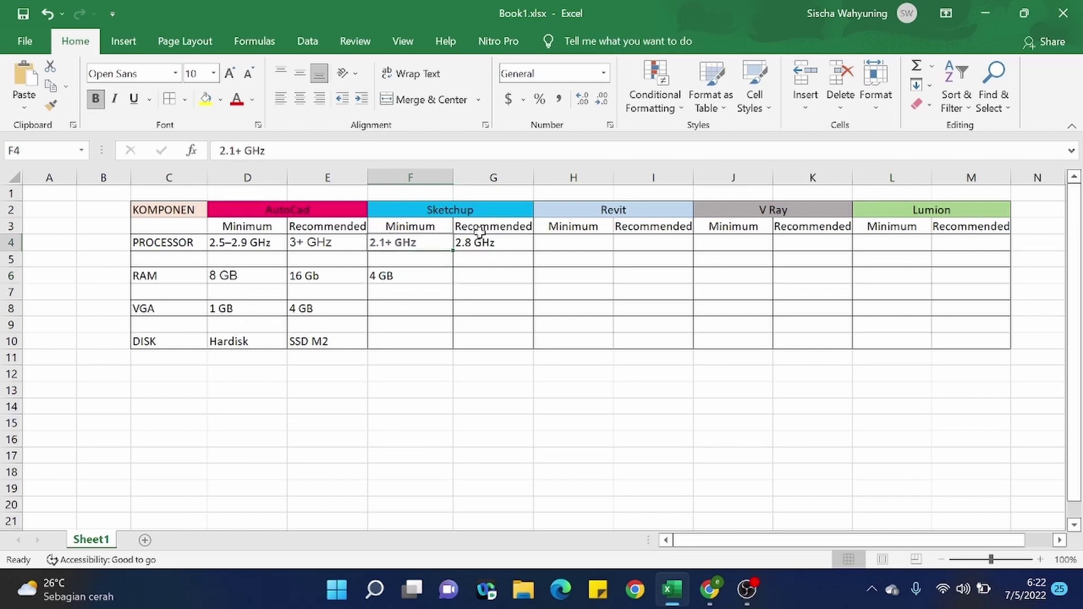
pyautogui.click(468, 243)
pyautogui.click(416, 243)
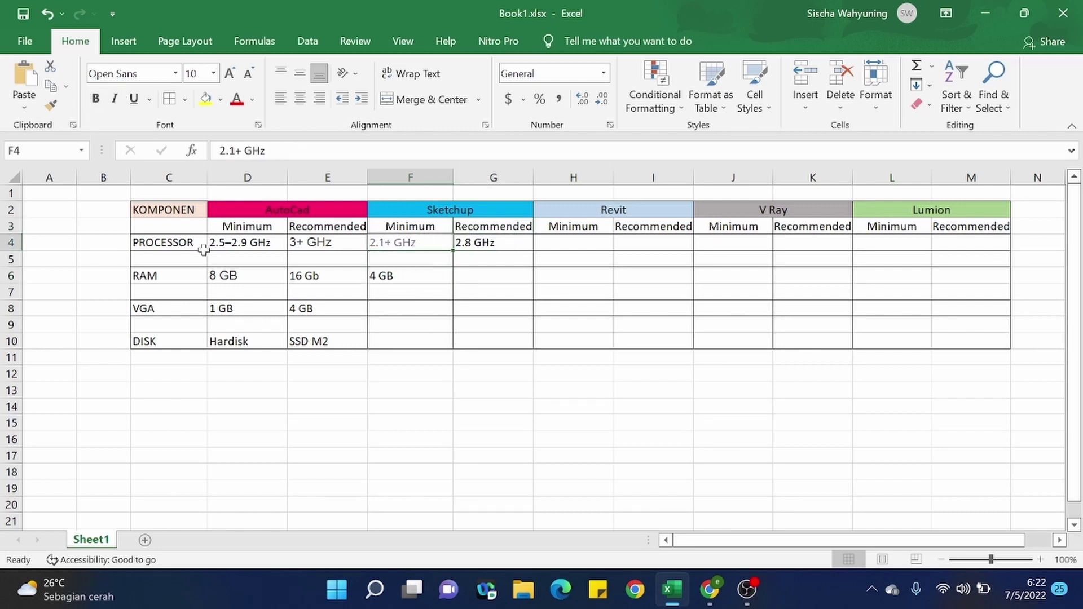
pyautogui.click(479, 305)
# - Check the recommended RAM on the SketchUp page in Chrome, return to Excel and enter 8 GB in G6
pyautogui.click(468, 272)
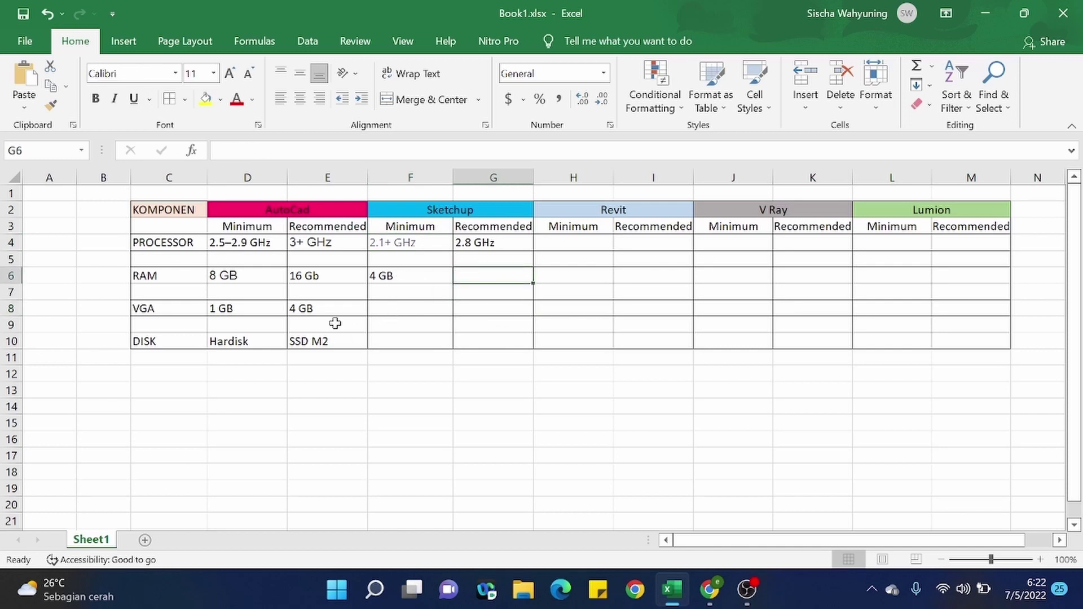
pyautogui.click(389, 295)
pyautogui.click(407, 312)
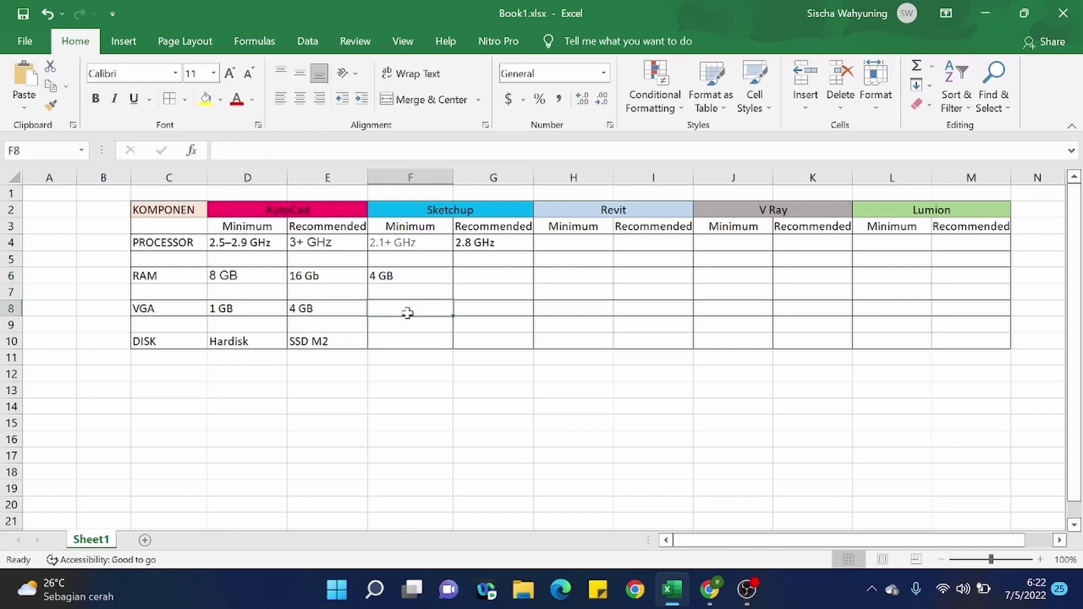
pyautogui.click(460, 274)
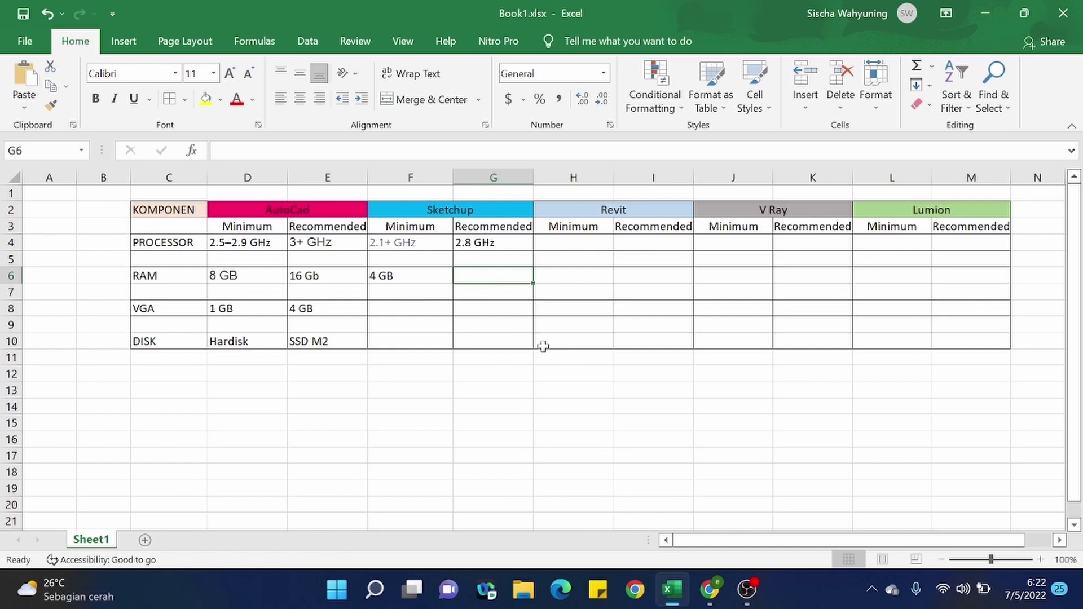
pyautogui.click(709, 590)
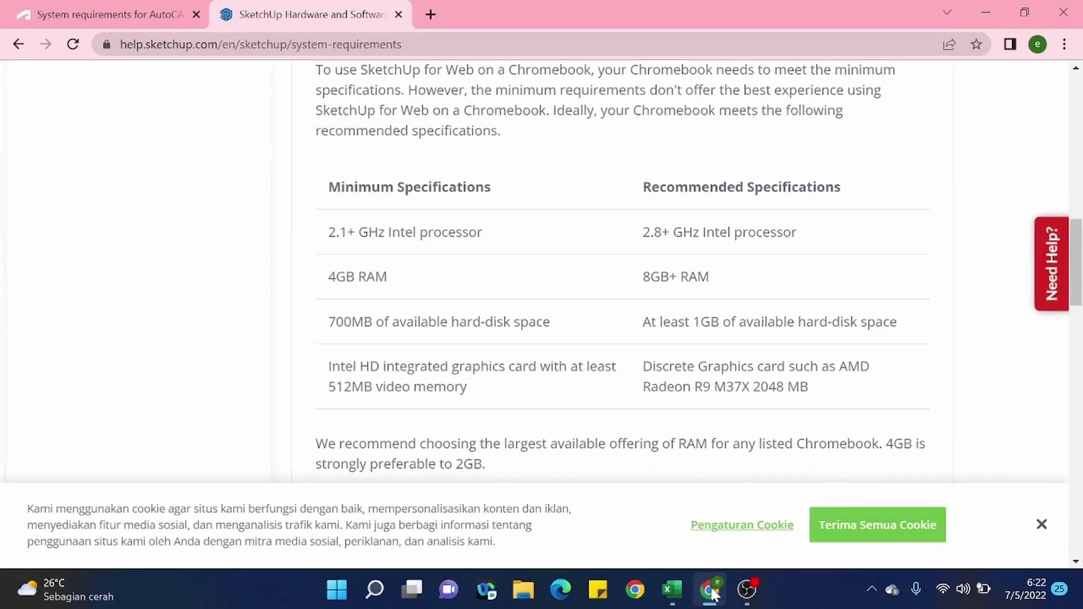
pyautogui.click(710, 589)
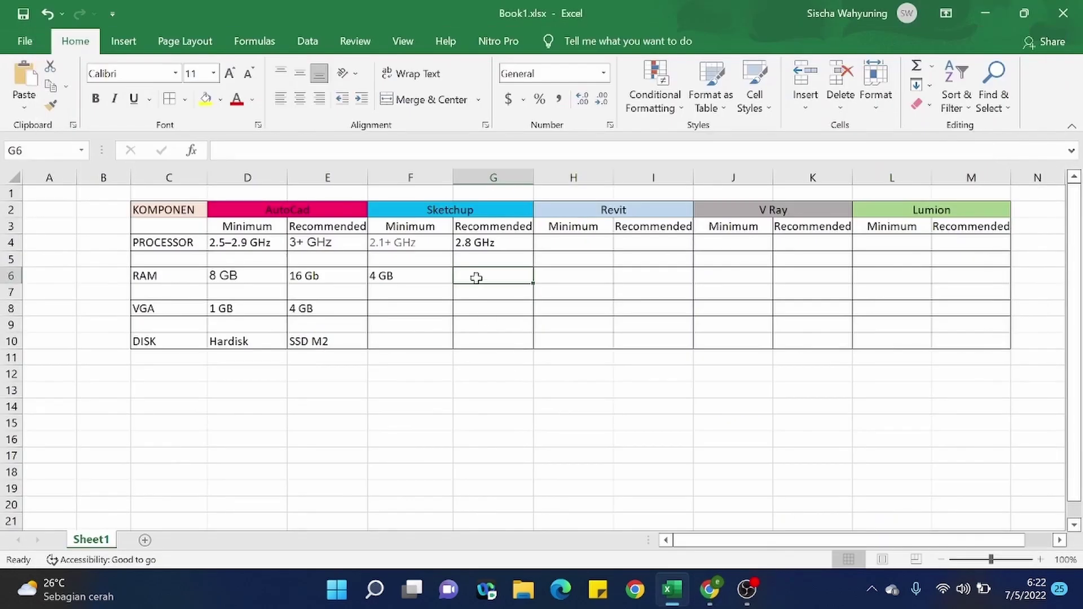
pyautogui.write('8')
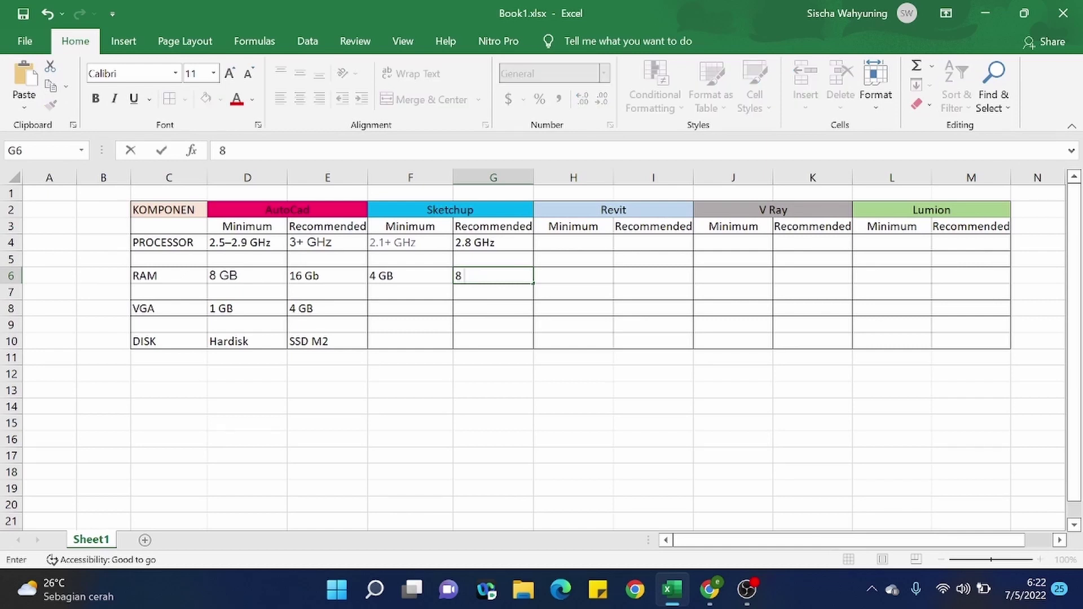
pyautogui.write(' GB')
pyautogui.click(407, 312)
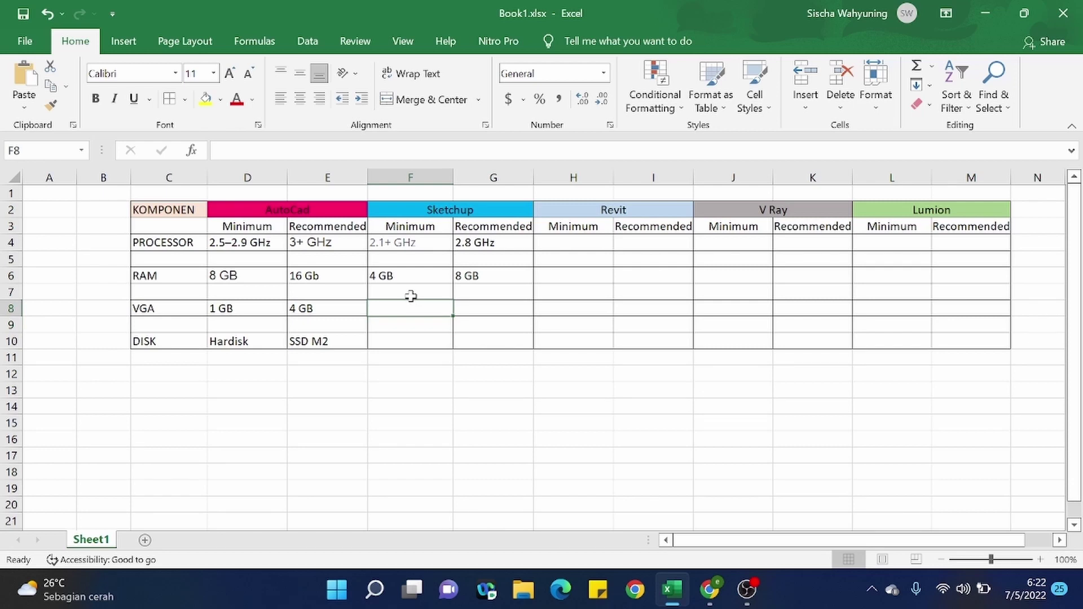
# - Check the disk specifications on the SketchUp page in Chrome, return to Excel and enter "Hardisk" in F10 and "SSD M2" in G10
pyautogui.moveTo(712, 587)
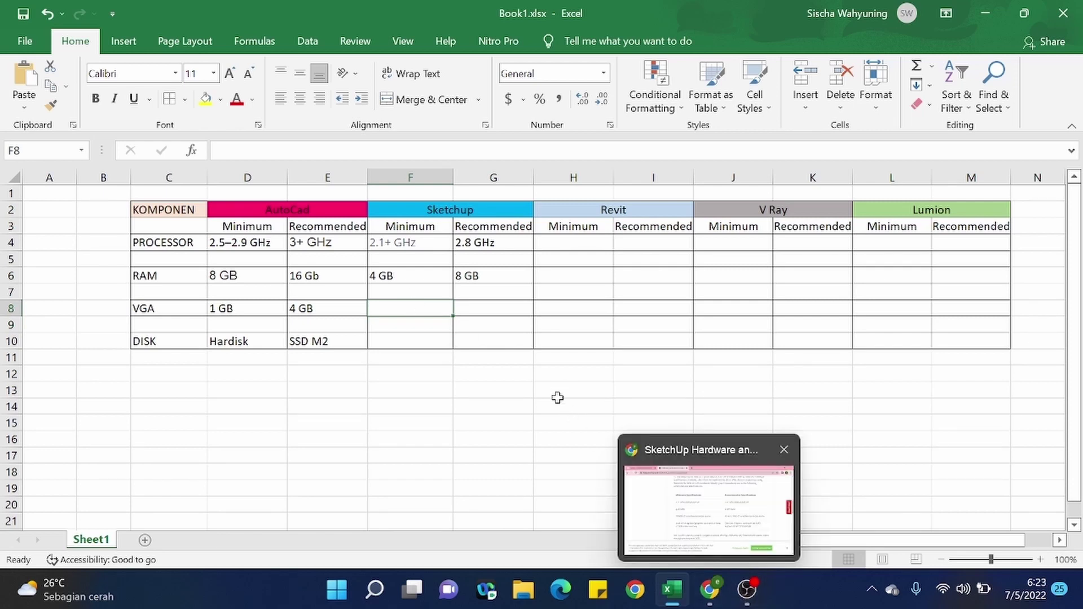
pyautogui.click(710, 589)
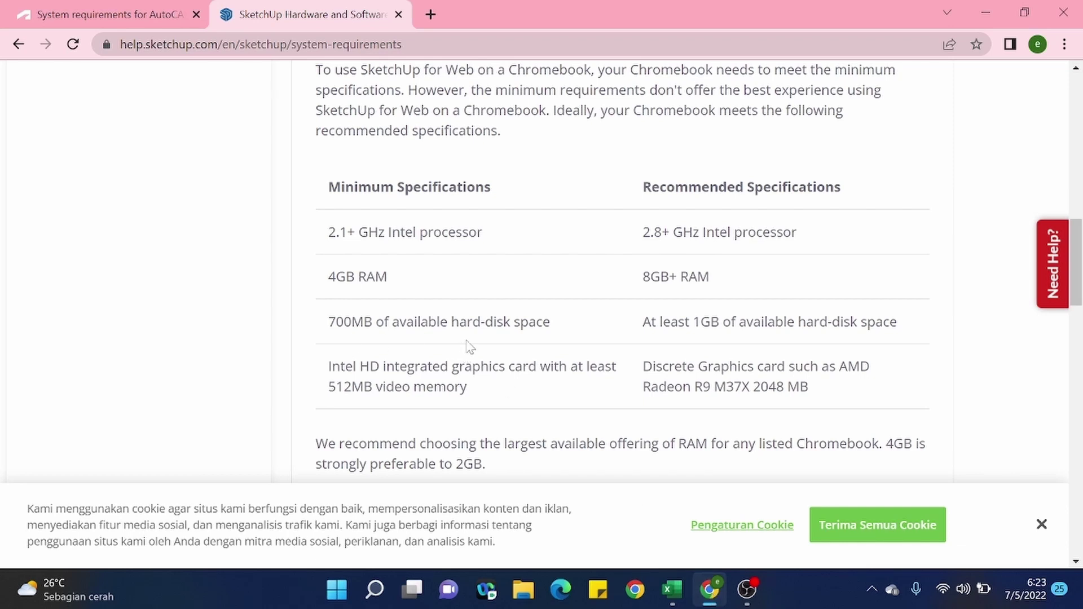
pyautogui.click(987, 13)
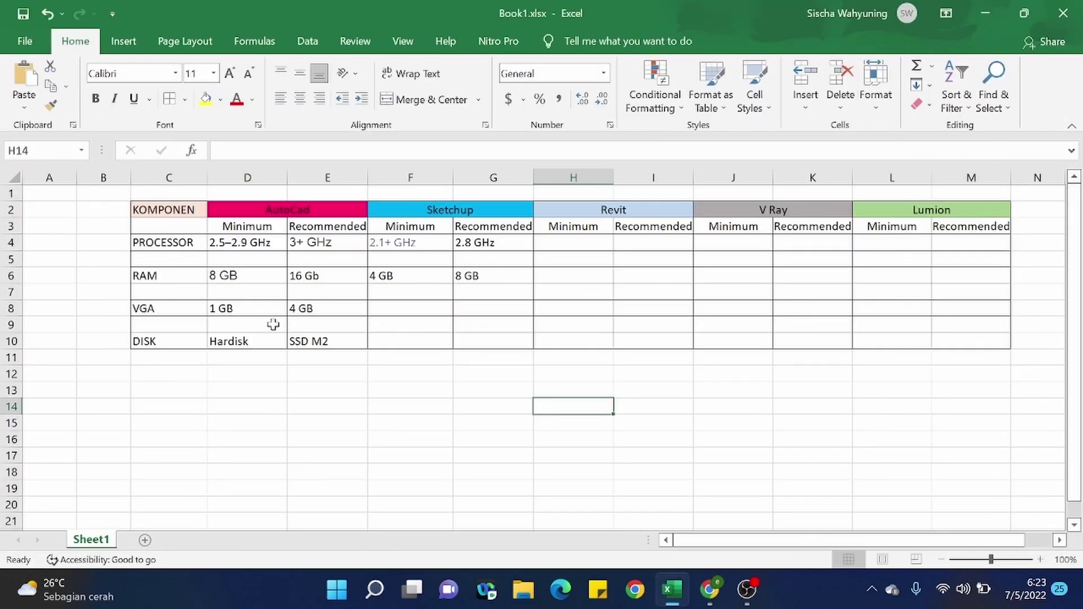
pyautogui.click(389, 341)
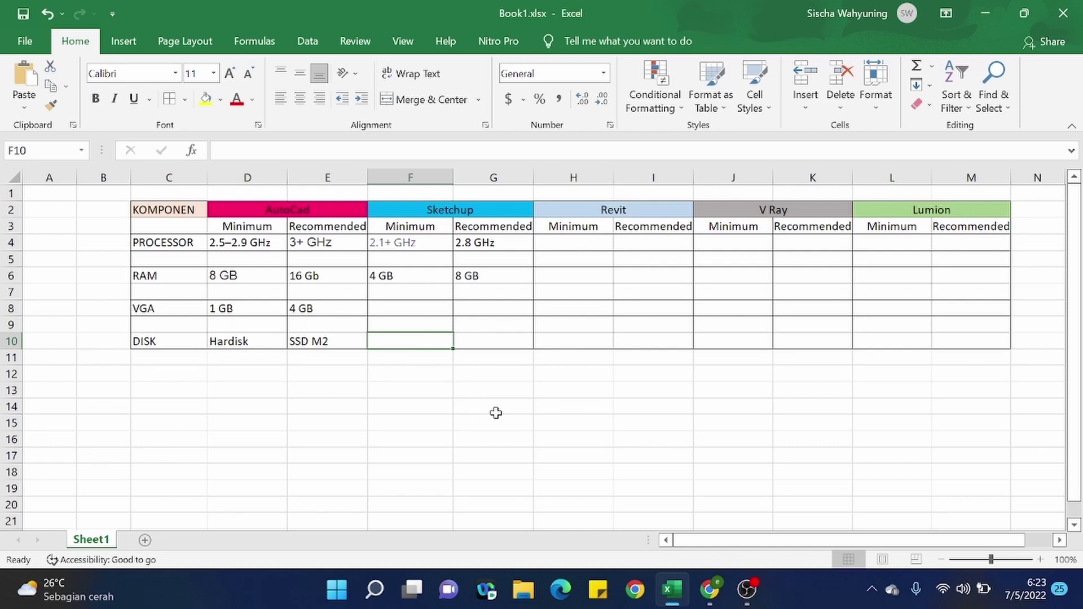
pyautogui.write('Har')
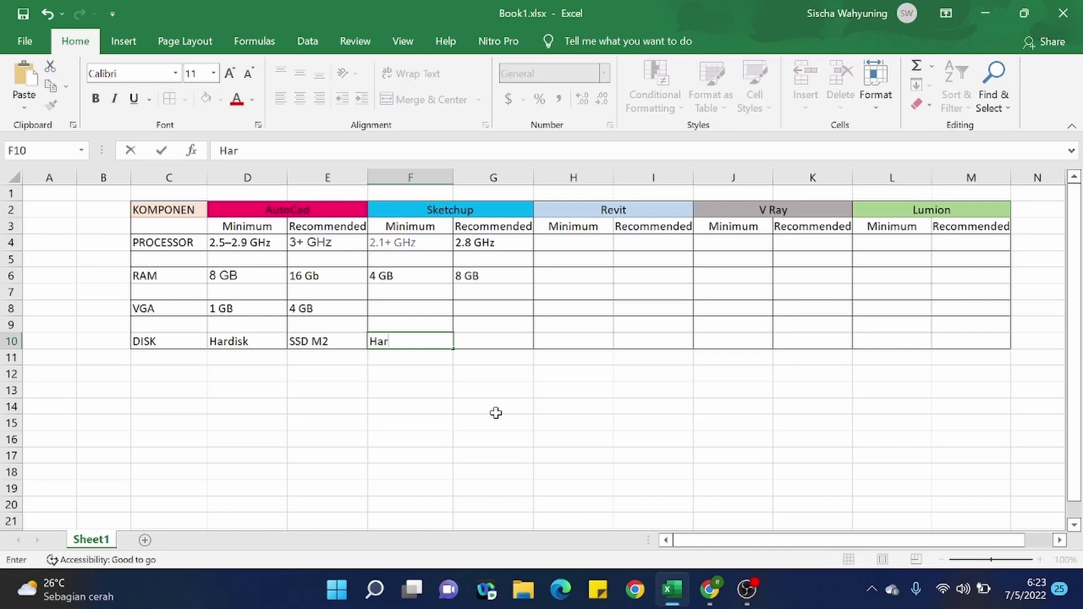
pyautogui.write('disk')
pyautogui.click(504, 341)
pyautogui.write('SSD')
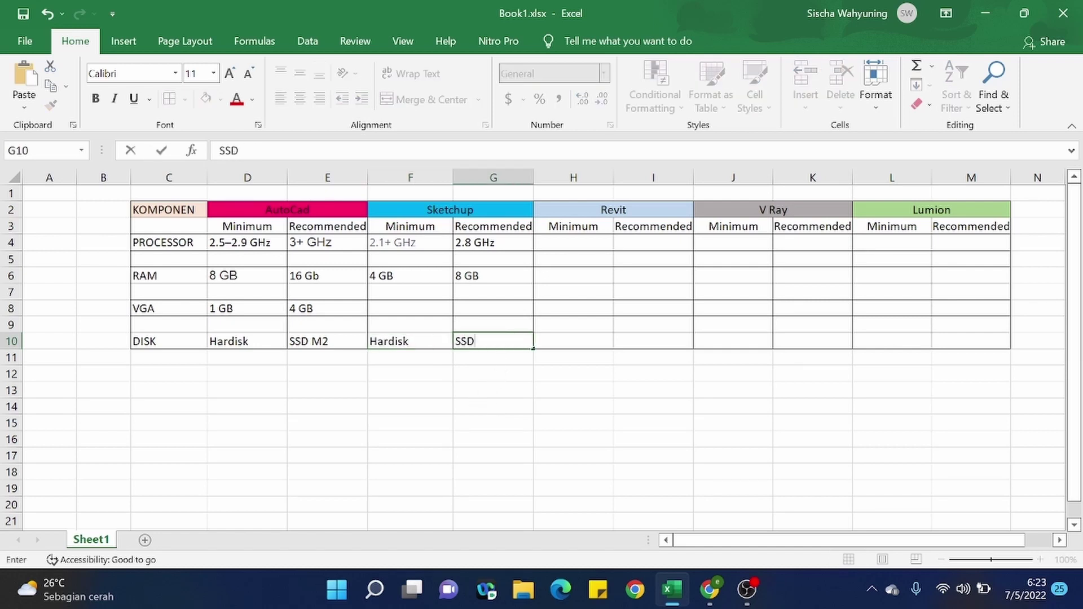
pyautogui.write(' M2')
# - Review the specifications on the SketchUp page in Chrome, return to Excel and append "Intel" to the Sketchup processor entries in F4 and G4
pyautogui.click(712, 593)
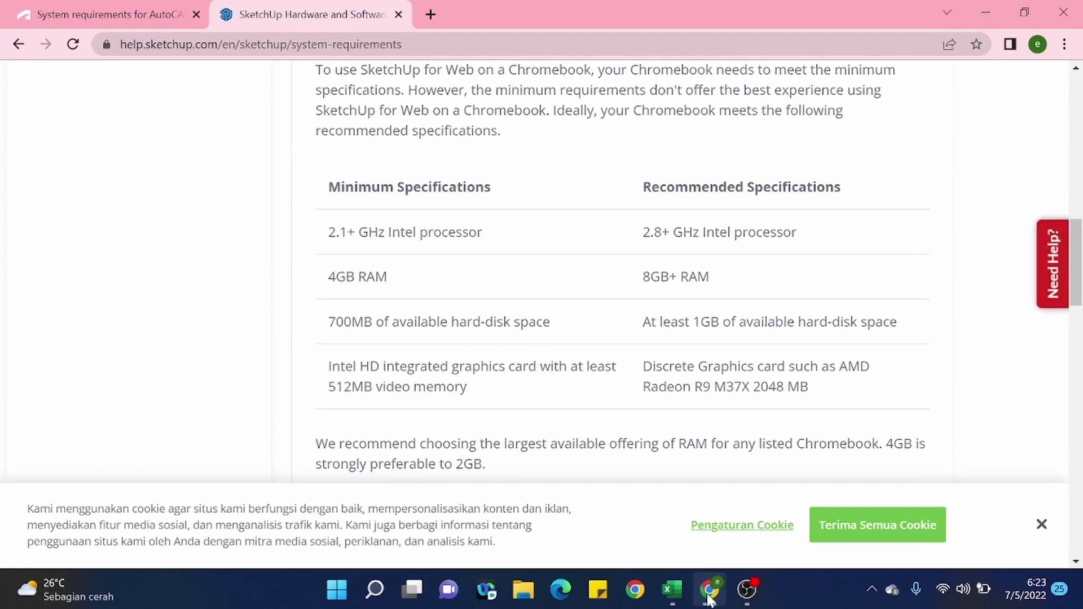
pyautogui.scroll(-4, 477, 318)
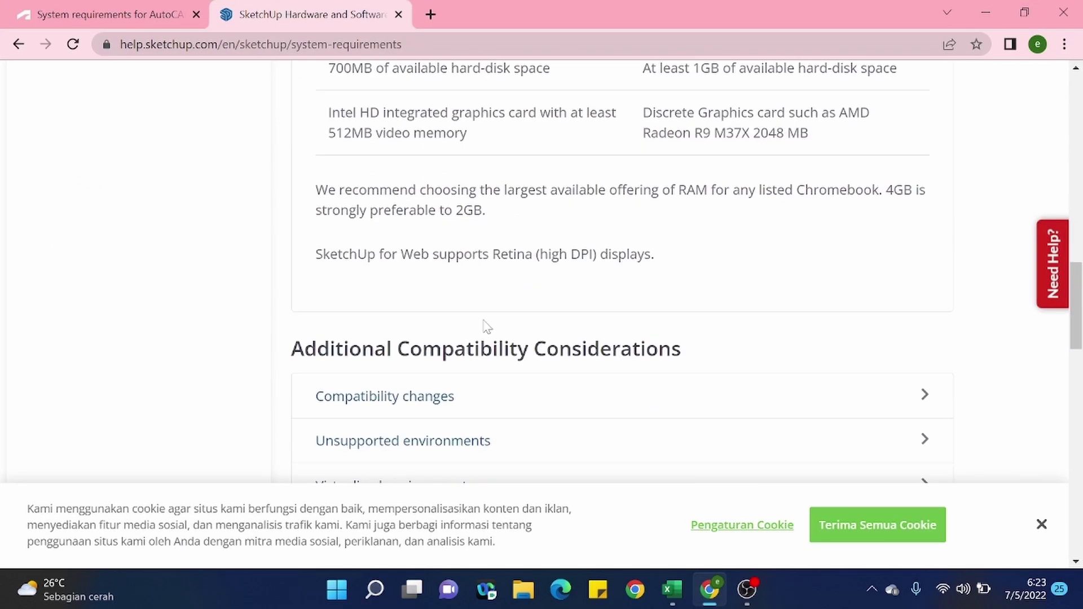
pyautogui.scroll(3, 506, 322)
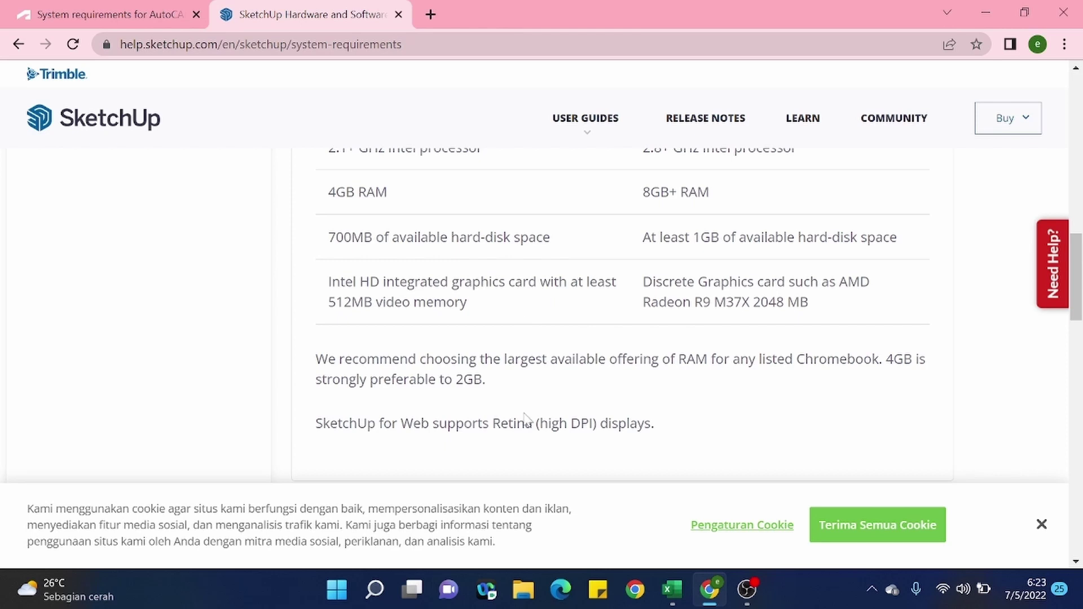
pyautogui.scroll(-2, 525, 417)
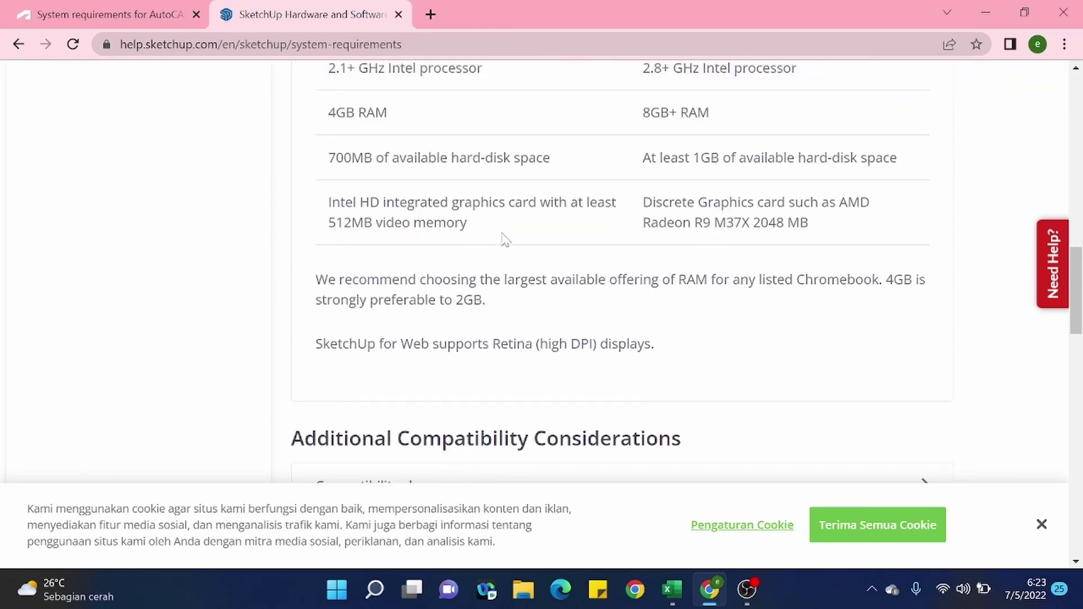
pyautogui.scroll(2, 502, 239)
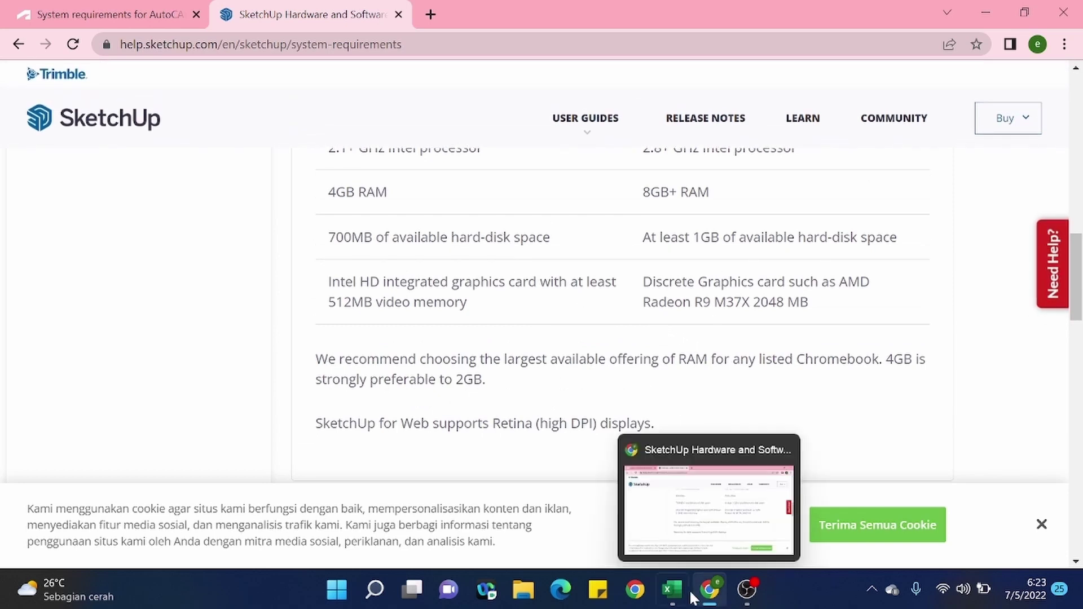
pyautogui.click(672, 590)
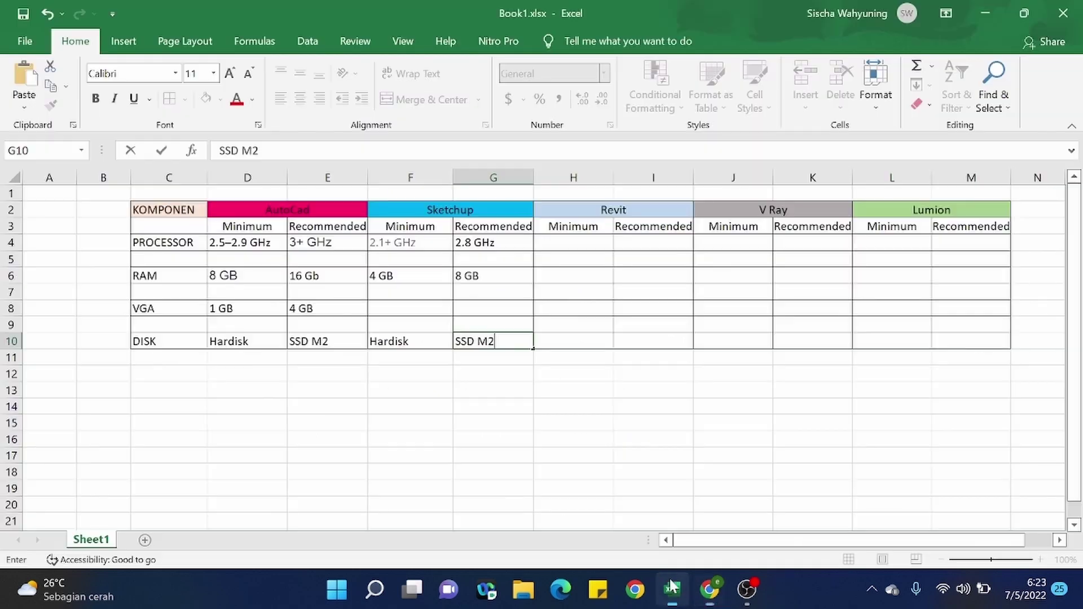
pyautogui.doubleClick(415, 244)
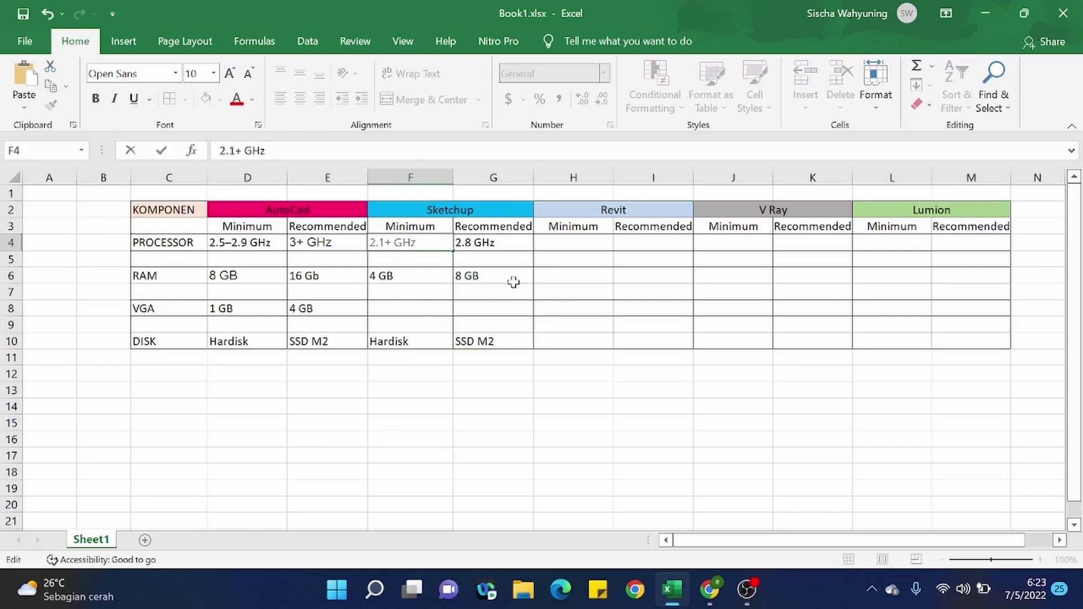
pyautogui.write('Intel')
pyautogui.doubleClick(500, 244)
pyautogui.write('Inte')
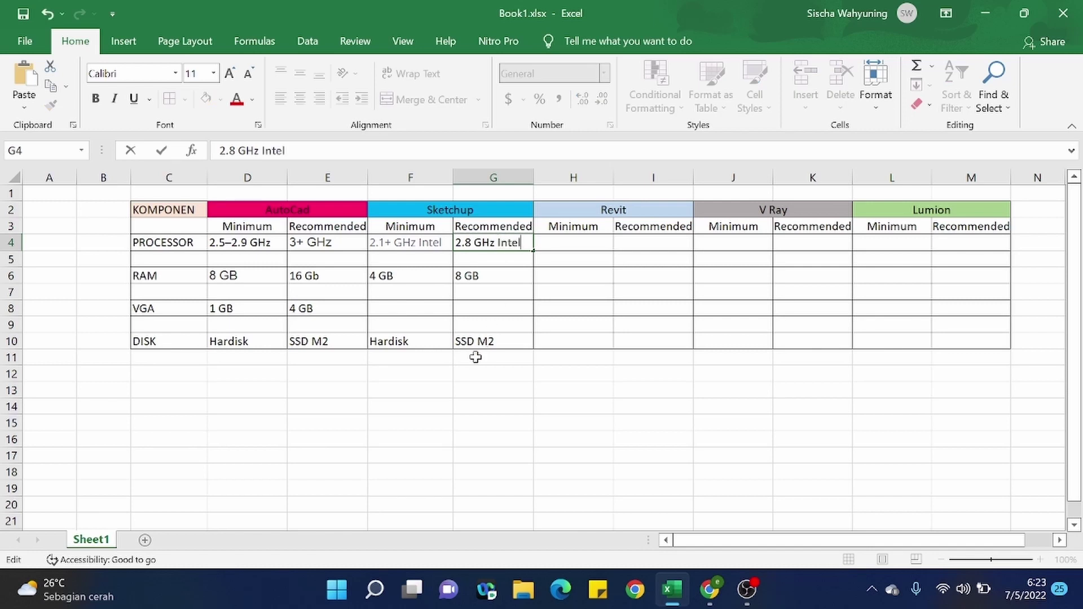
# - Check the recommended graphics card on the SketchUp page in Chrome, return to Excel and enter "Radeon R9" as the Sketchup VGA in G8
pyautogui.click(466, 310)
pyautogui.click(724, 603)
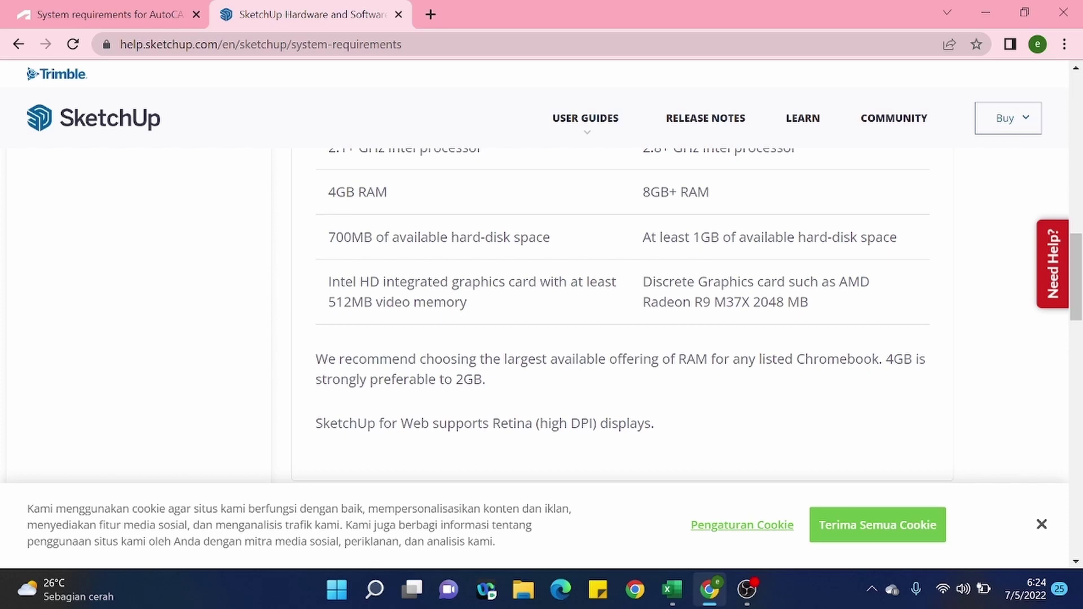
pyautogui.hotkey('alt', 'Tab')
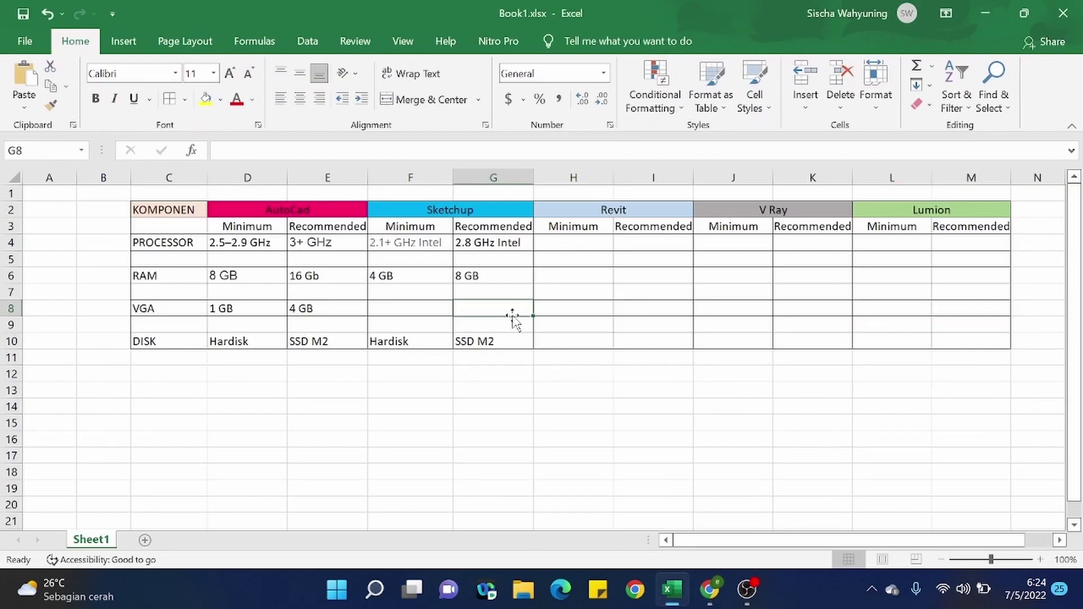
pyautogui.write('Rad')
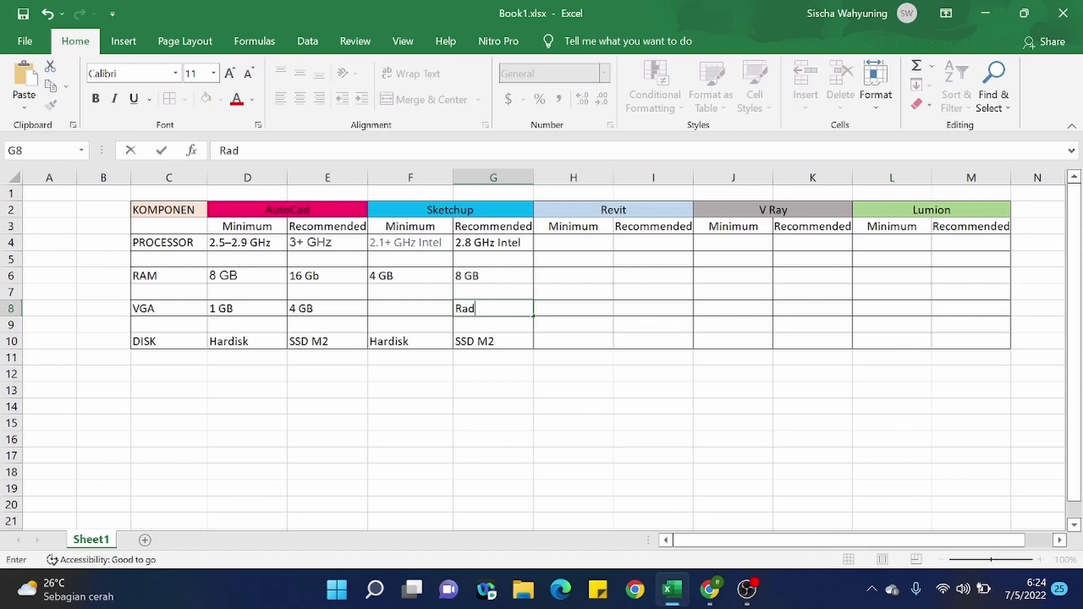
pyautogui.write('eon R9')
pyautogui.press('F2')
pyautogui.write('A')
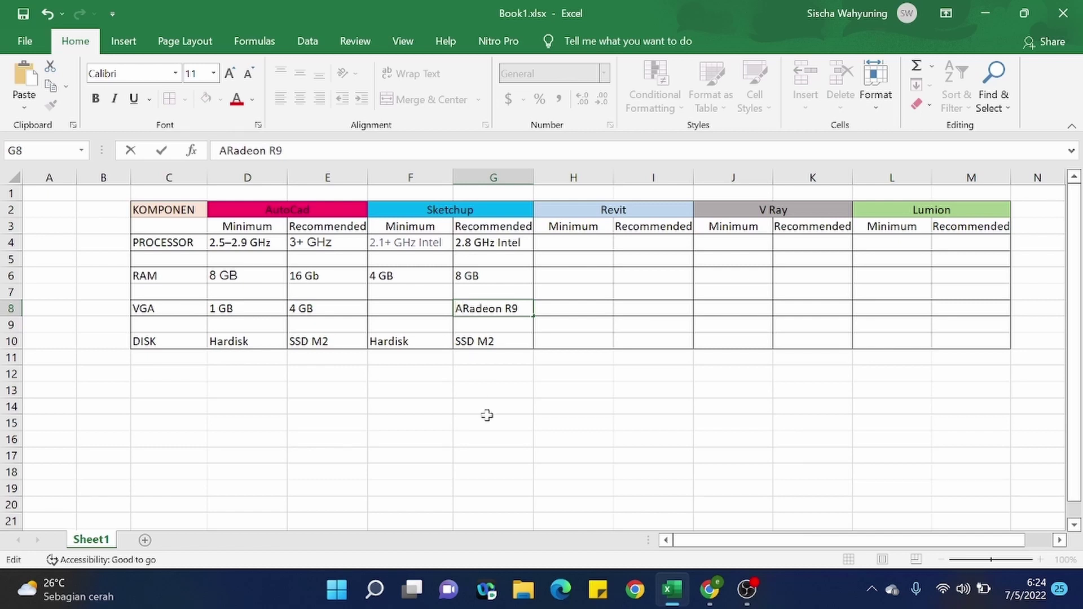
pyautogui.press('BackSpace')
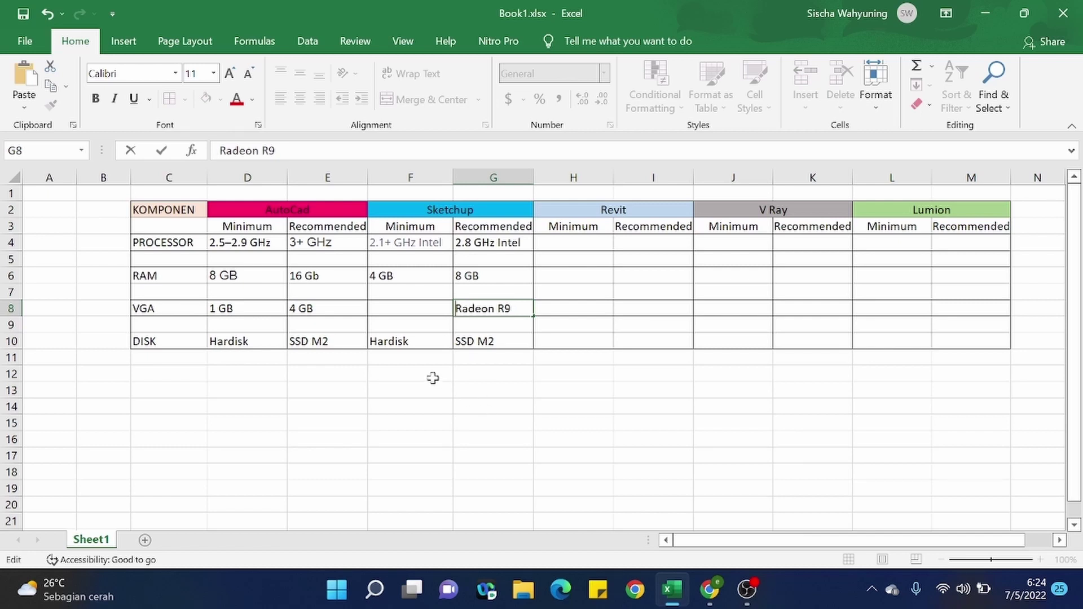
pyautogui.click(491, 338)
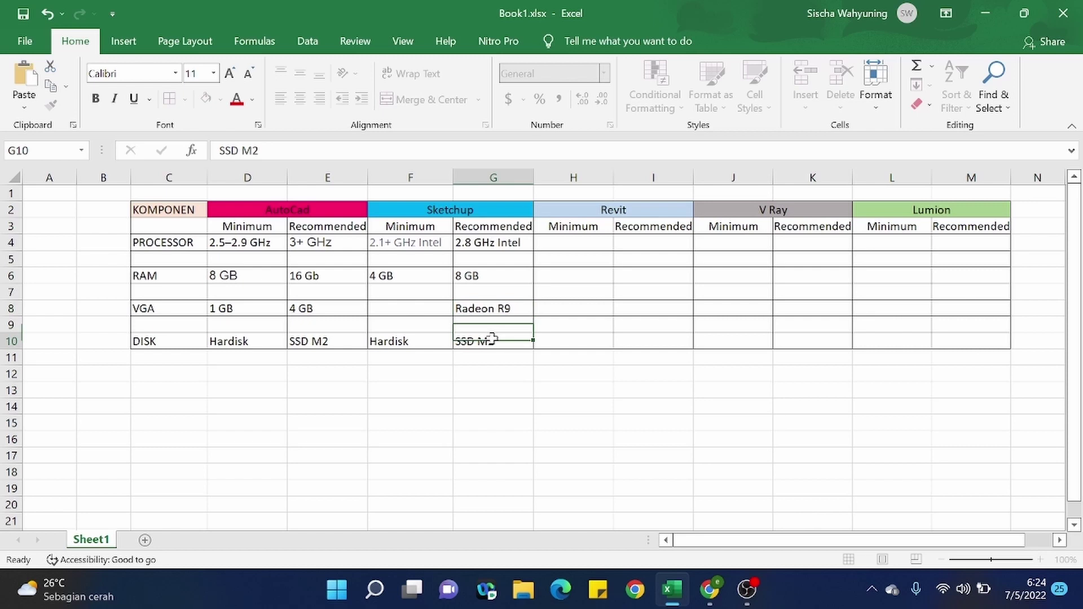
pyautogui.click(497, 305)
pyautogui.click(413, 306)
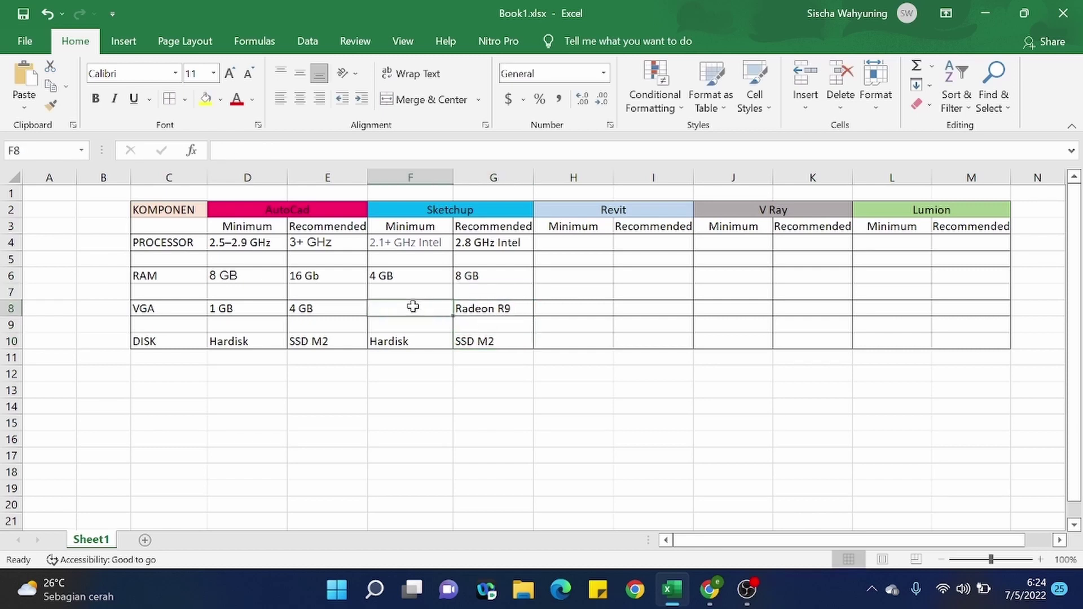
pyautogui.click(496, 294)
pyautogui.click(497, 304)
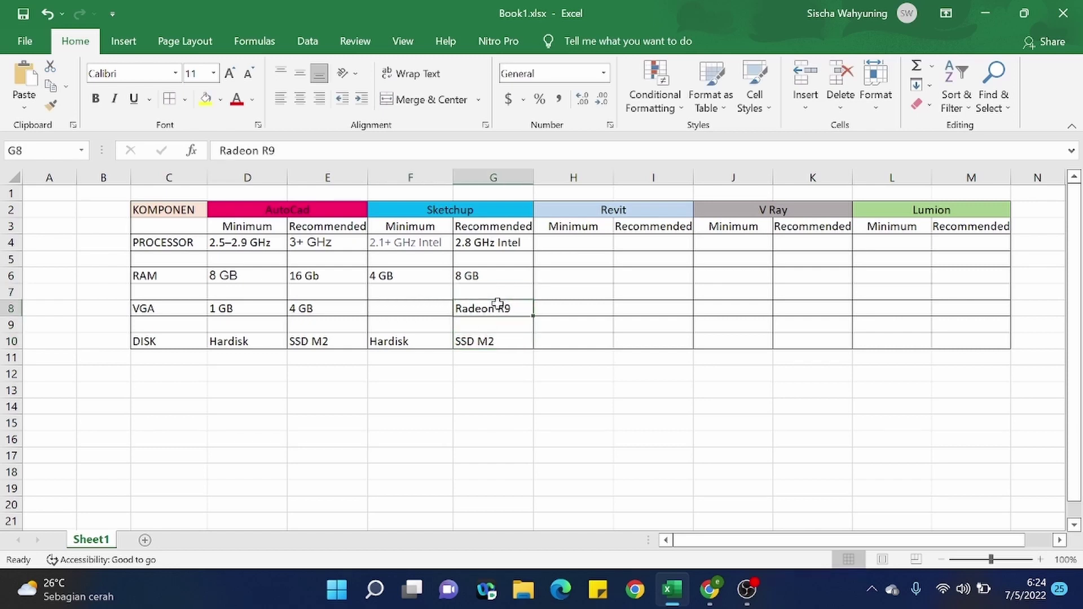
pyautogui.click(466, 227)
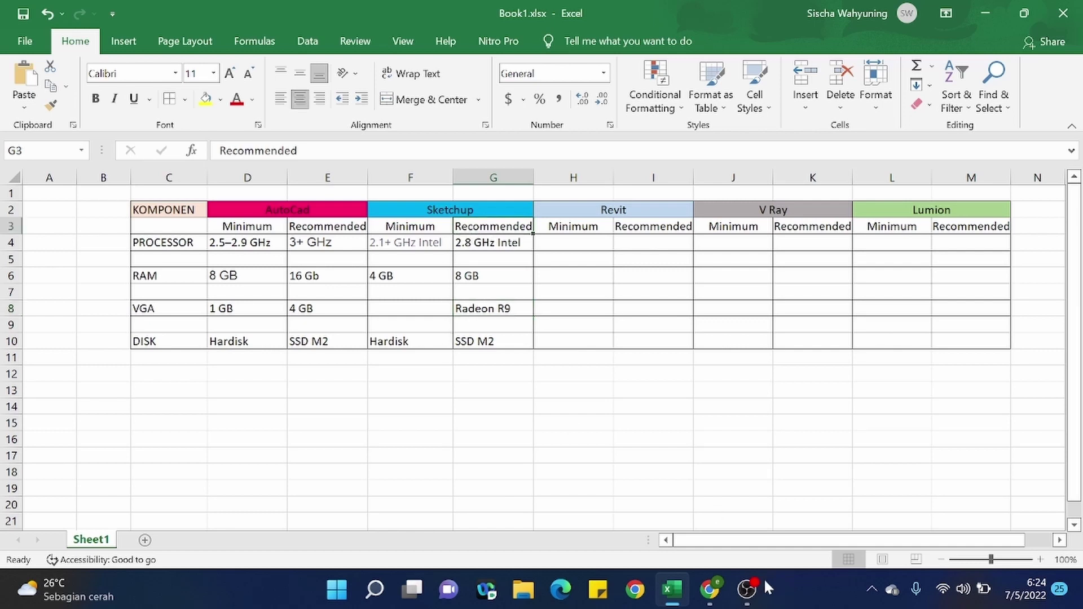
# - Check the minimum graphics card on the SketchUp page in Chrome, return to Excel and enter "Intel HD 512" in F8
pyautogui.click(708, 598)
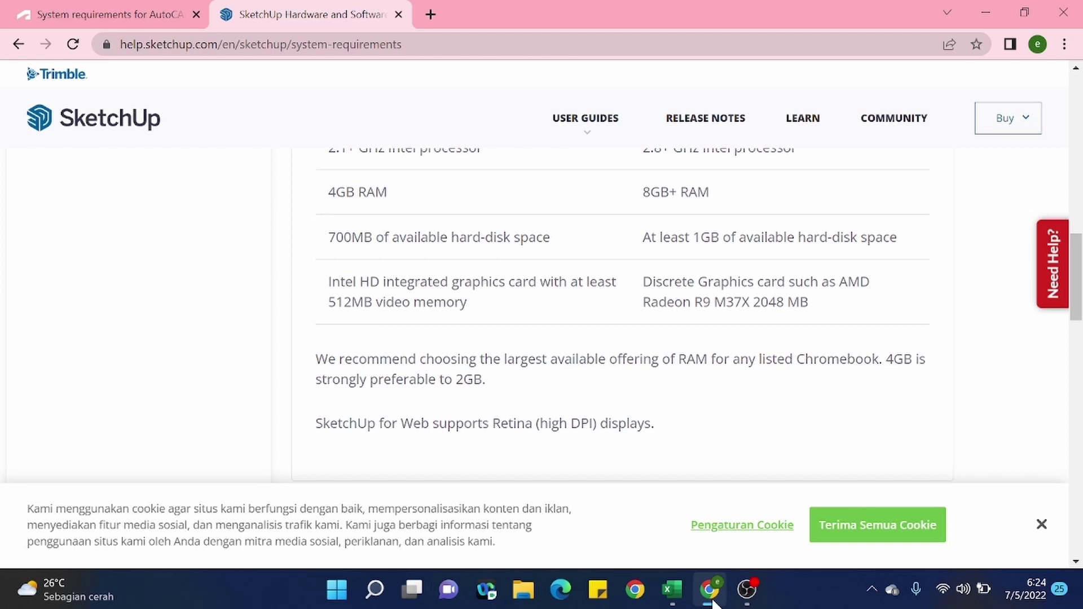
pyautogui.click(711, 601)
pyautogui.click(409, 310)
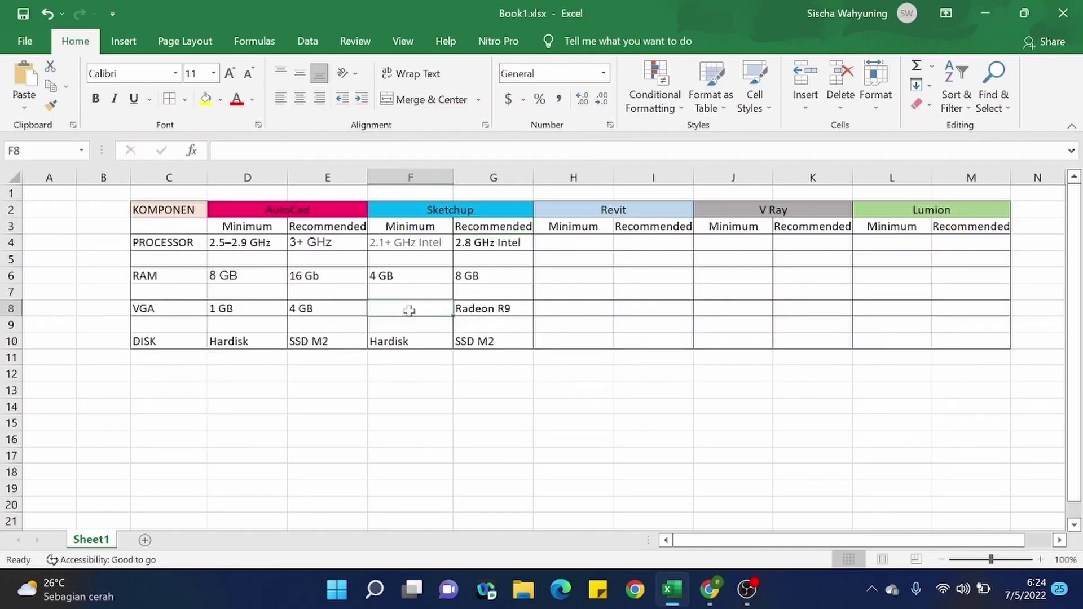
pyautogui.write('Intel')
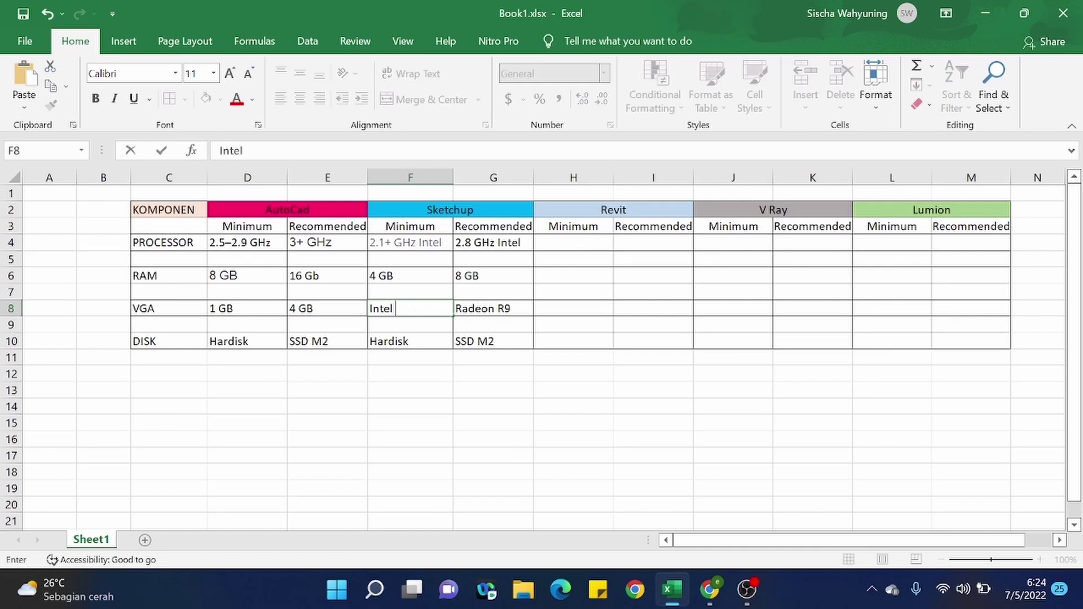
pyautogui.write(' HD 512')
pyautogui.click(366, 339)
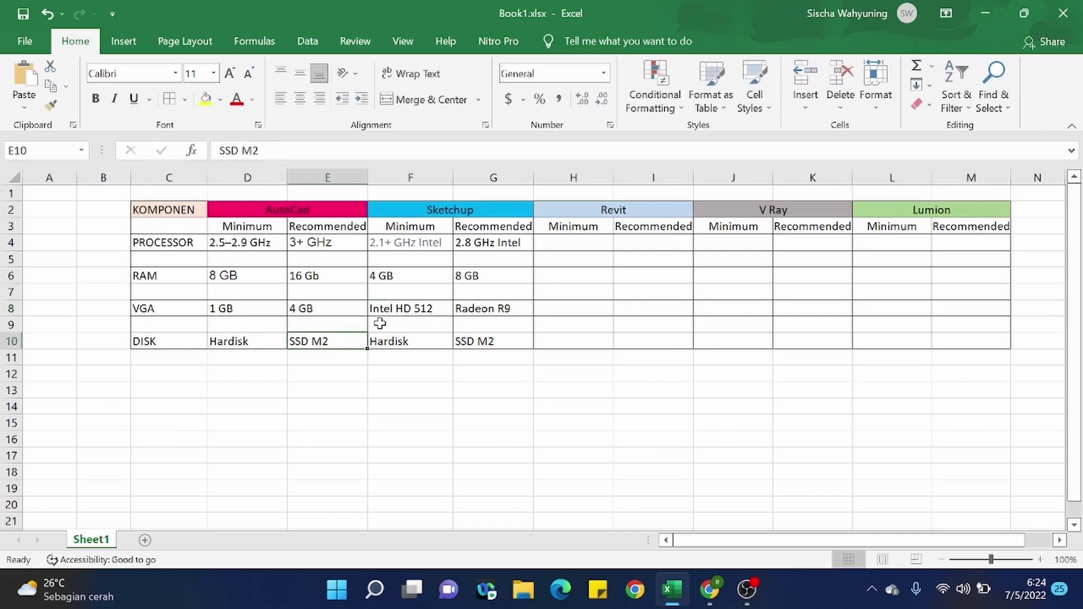
# - Review the Sketchup minimum and recommended entries and the Revit columns in the comparison table
pyautogui.click(401, 307)
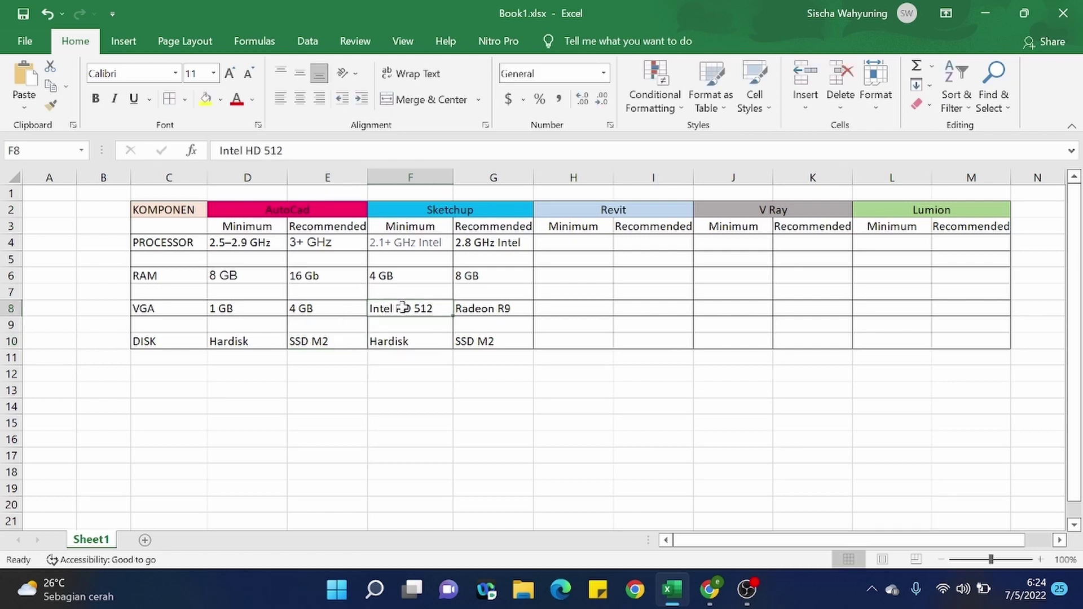
pyautogui.click(403, 243)
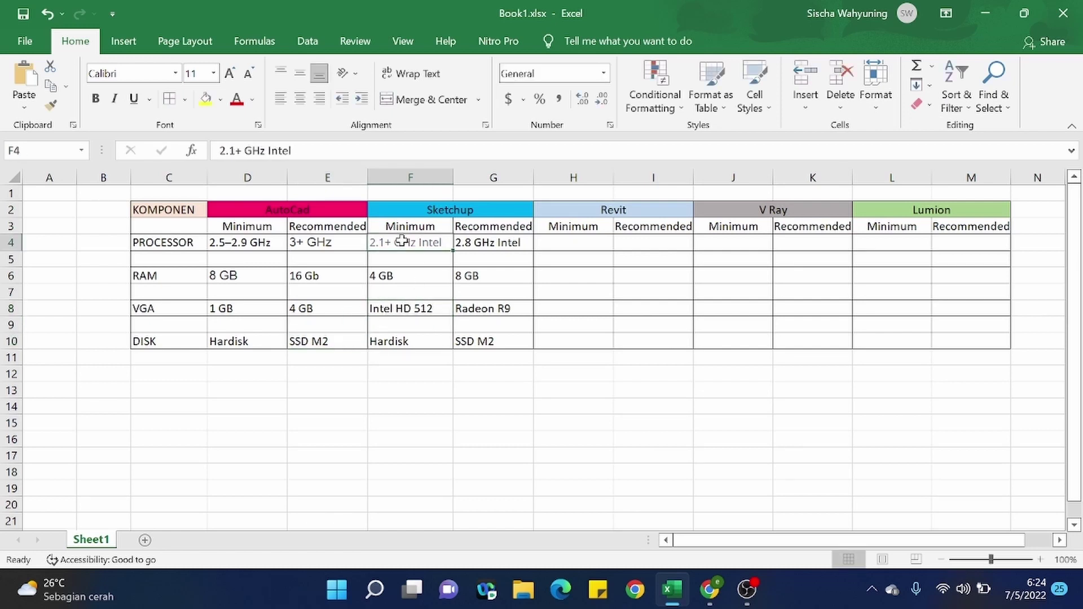
pyautogui.click(412, 308)
pyautogui.moveTo(419, 317); pyautogui.dragTo(422, 314)
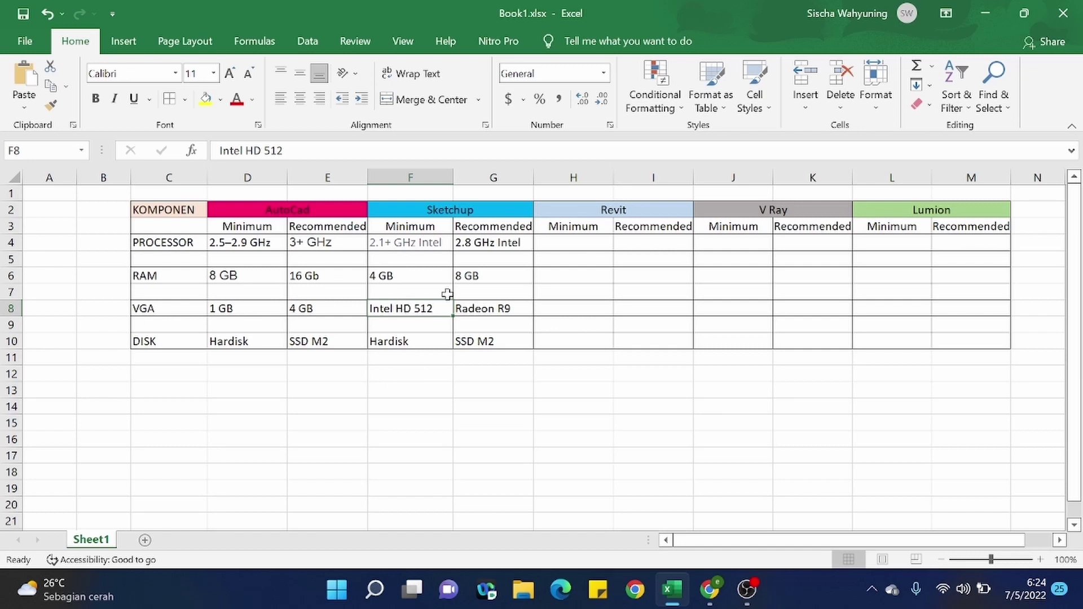
pyautogui.click(468, 308)
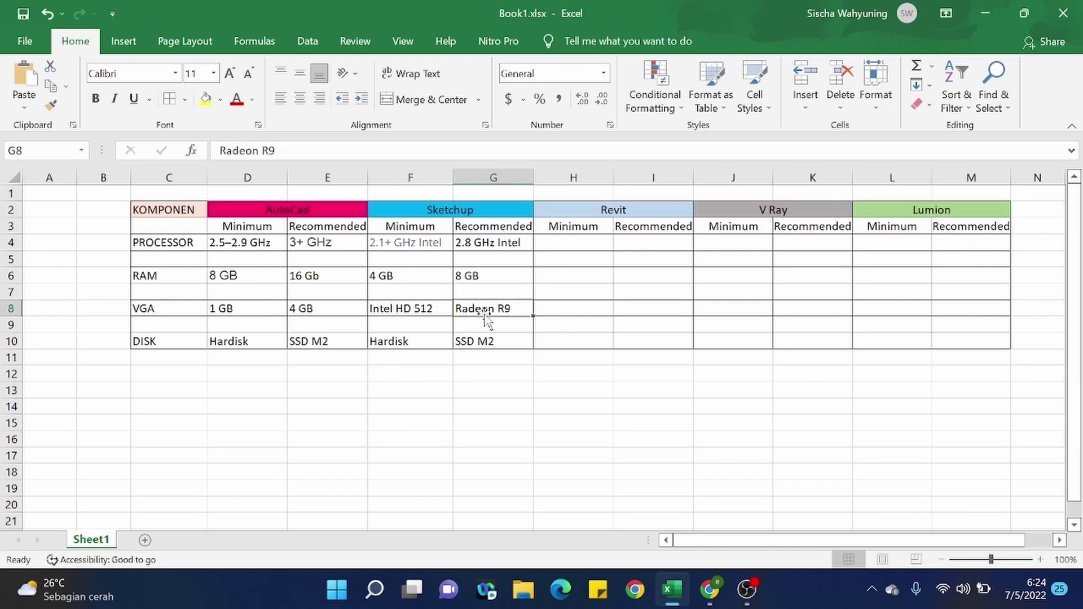
pyautogui.click(514, 327)
pyautogui.click(495, 307)
pyautogui.click(510, 326)
pyautogui.click(499, 310)
pyautogui.moveTo(384, 404); pyautogui.dragTo(395, 392)
pyautogui.click(411, 359)
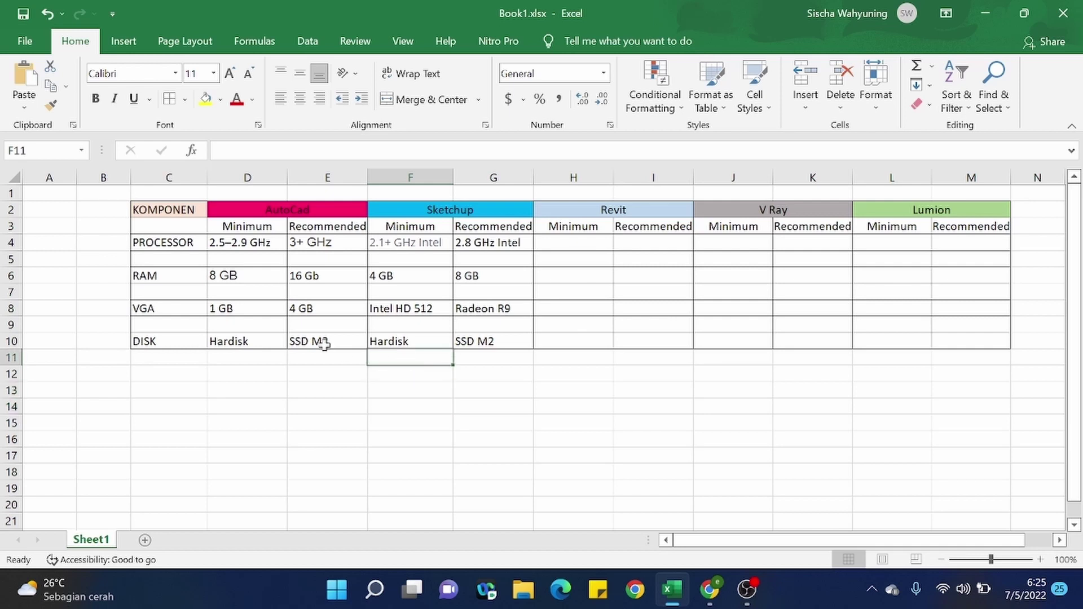
pyautogui.click(325, 357)
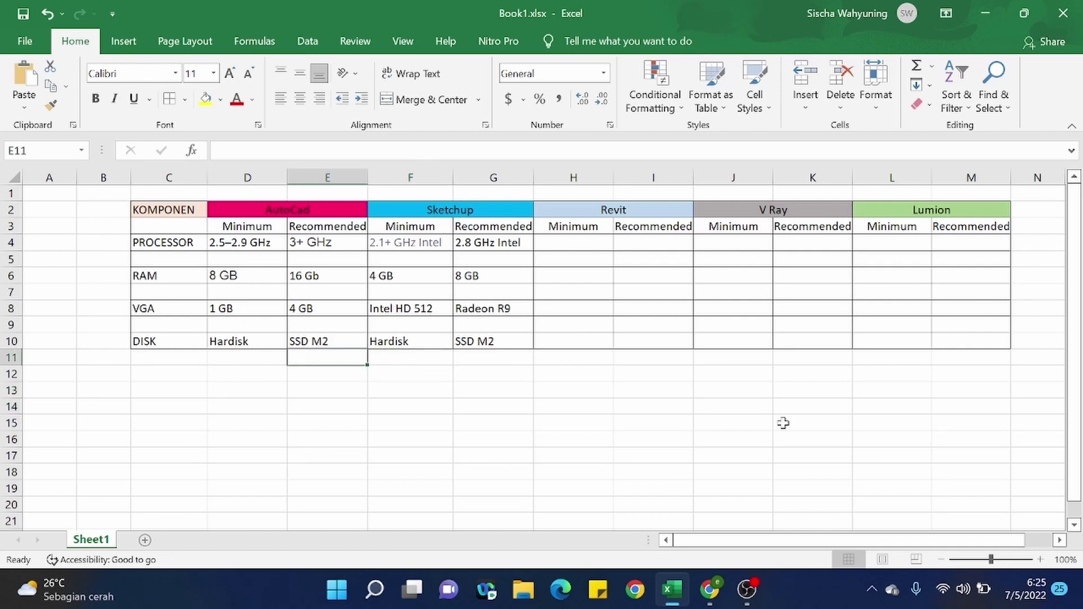
pyautogui.click(766, 423)
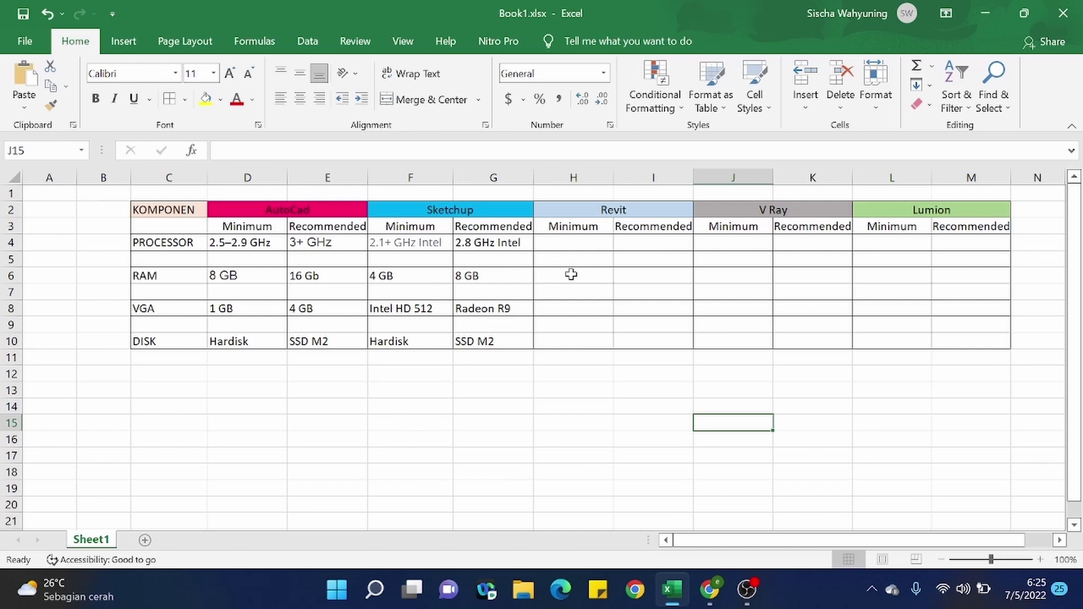
pyautogui.click(584, 247)
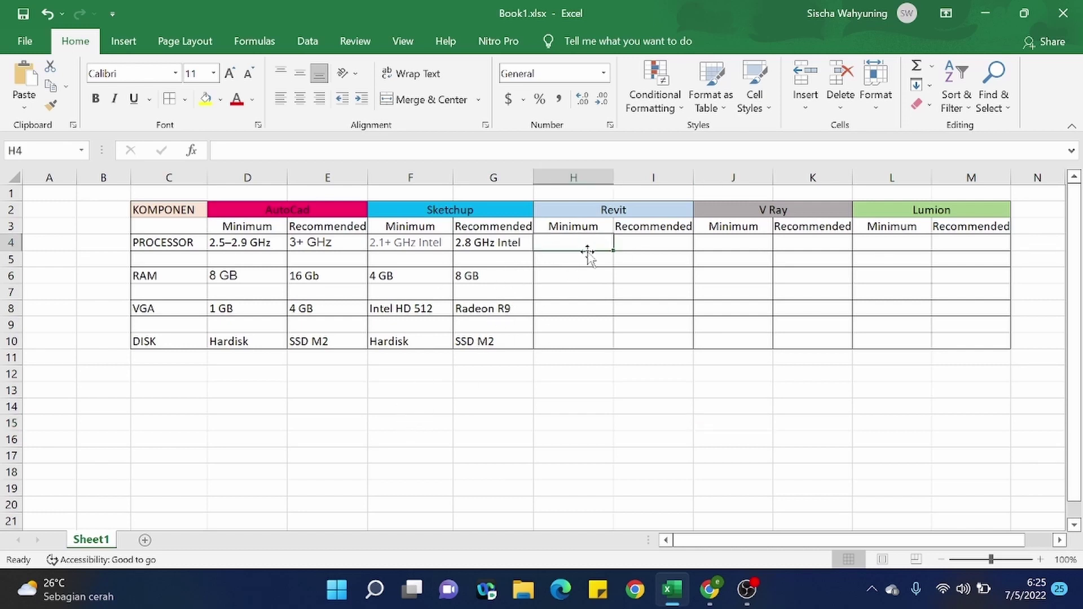
pyautogui.click(554, 324)
pyautogui.click(558, 309)
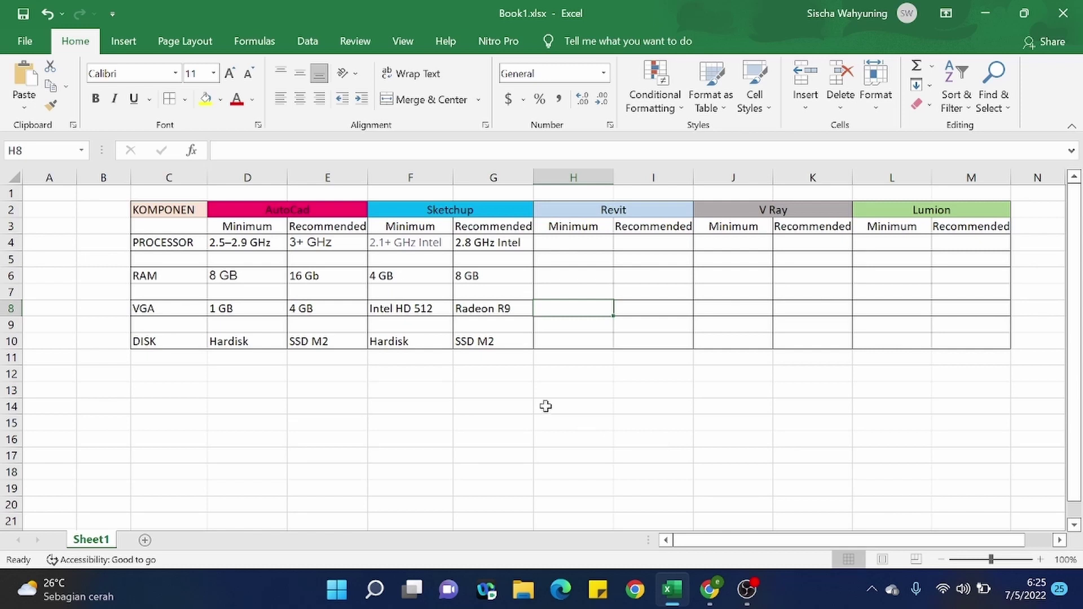
pyautogui.click(641, 206)
pyautogui.click(466, 213)
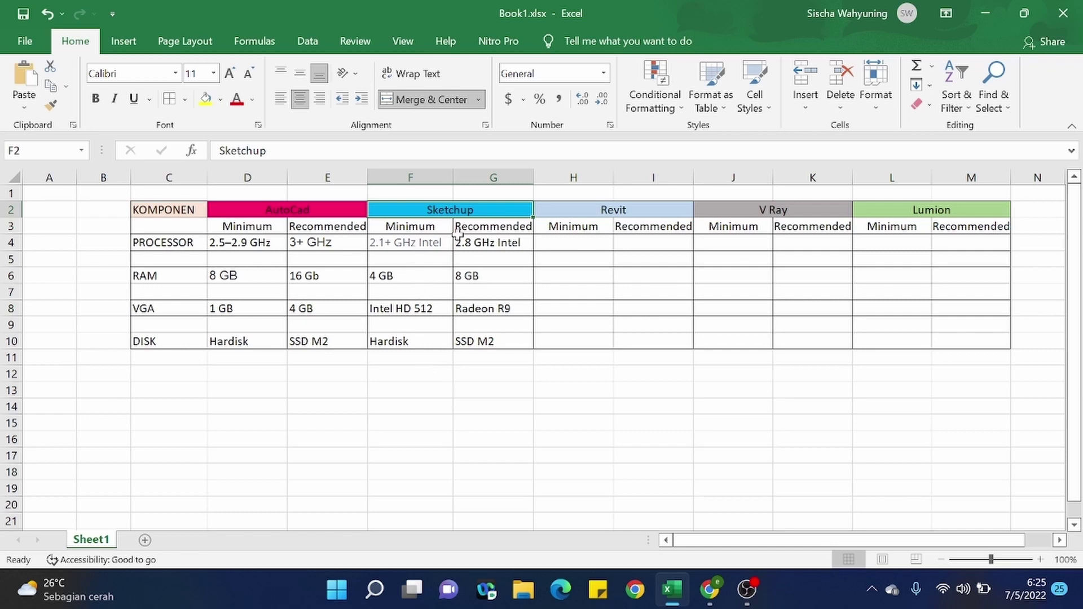
pyautogui.click(393, 226)
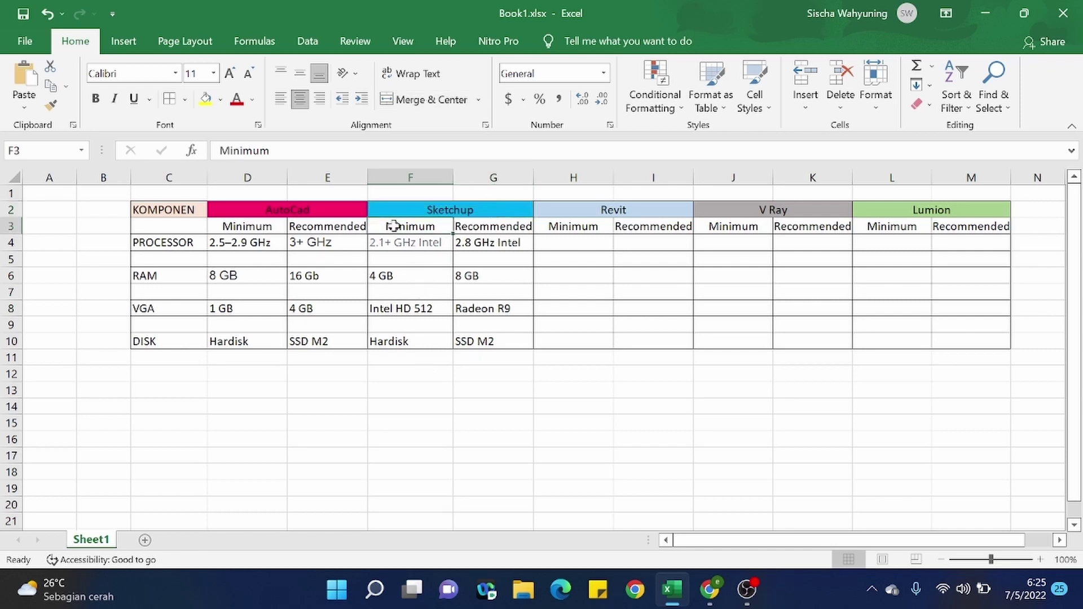
pyautogui.click(488, 229)
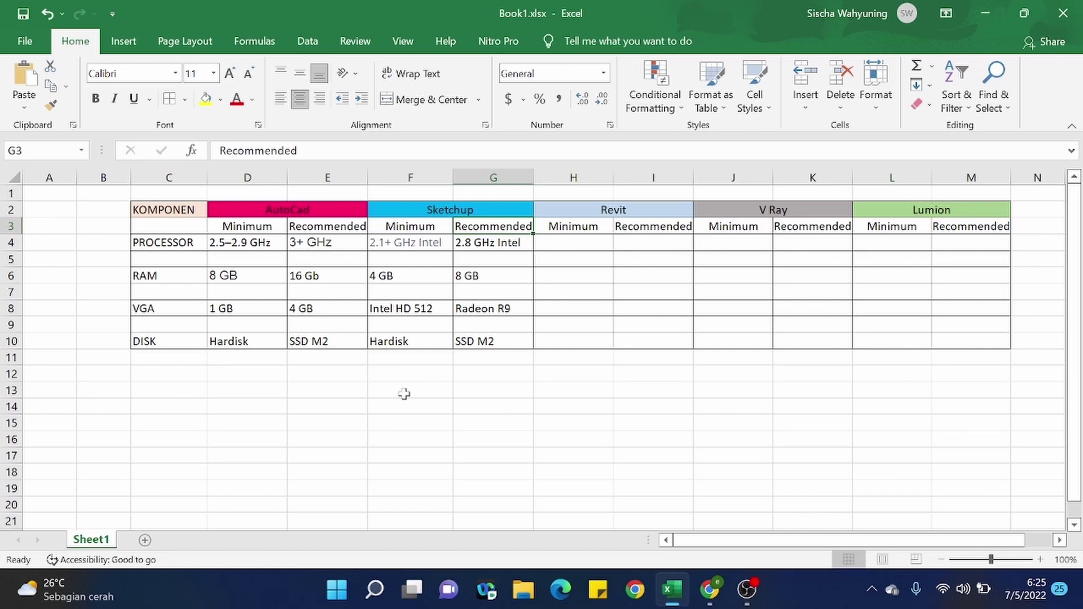
# - Switch to Chrome and search Google for "revit 2022 system requirements" in a new tab
pyautogui.click(710, 590)
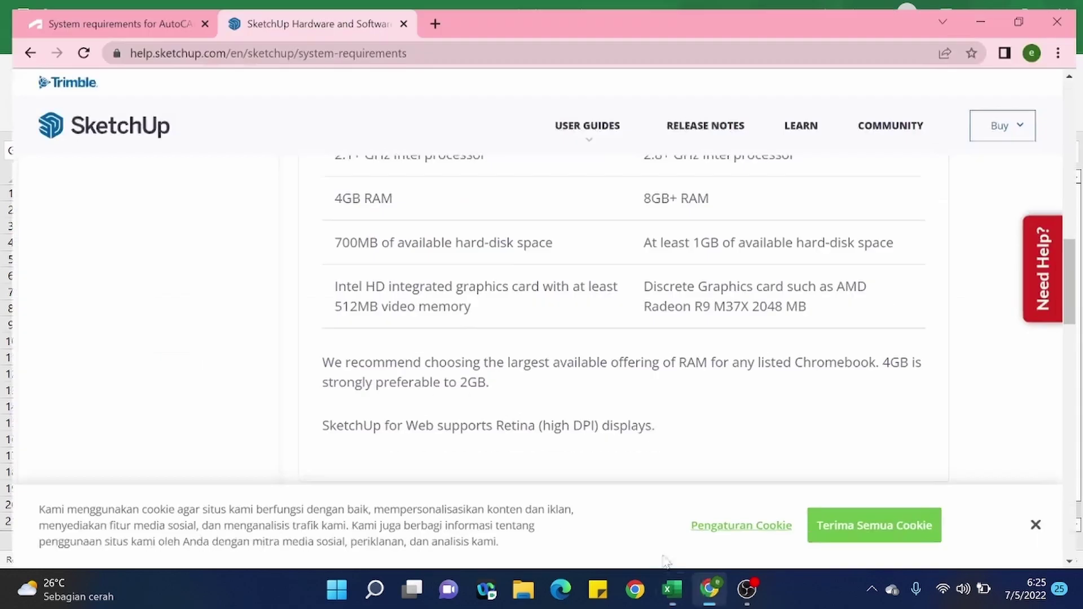
pyautogui.click(19, 44)
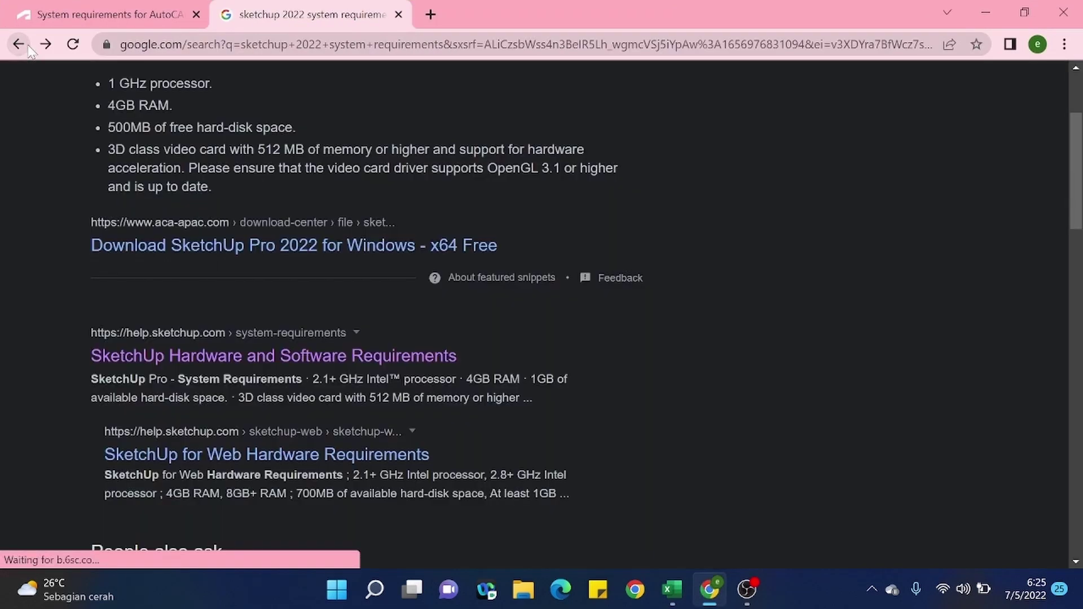
pyautogui.click(47, 44)
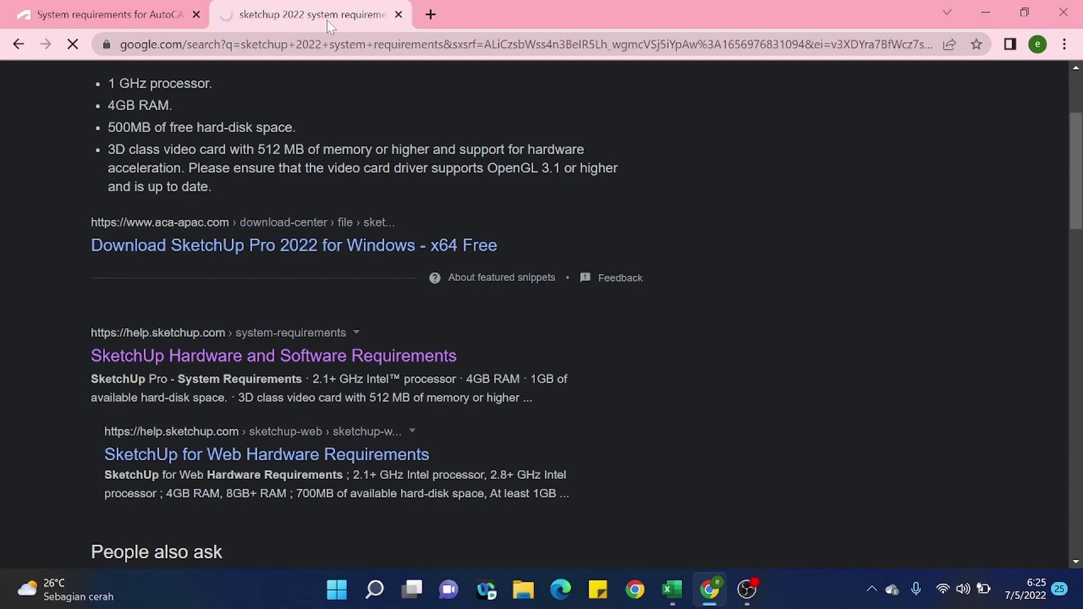
pyautogui.click(31, 44)
pyautogui.click(45, 44)
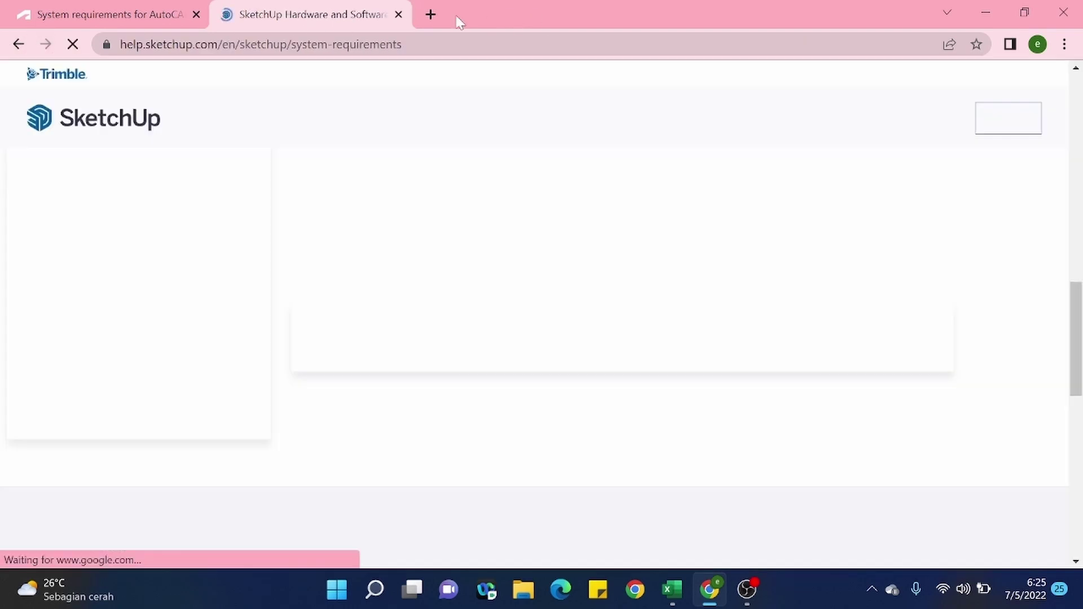
pyautogui.click(430, 14)
pyautogui.click(432, 341)
pyautogui.write('r')
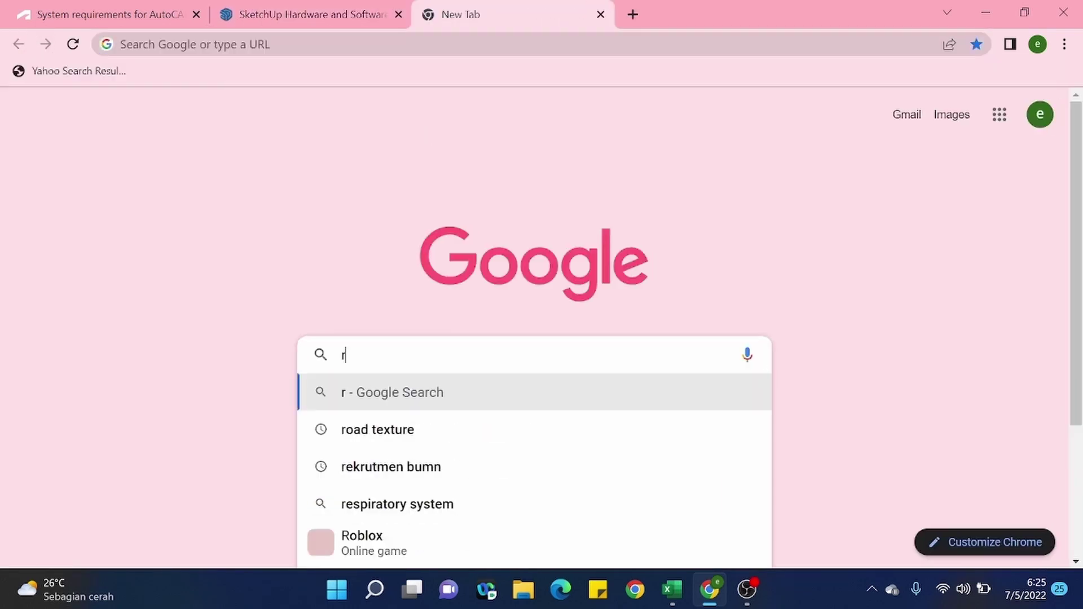
pyautogui.write('evit 2022')
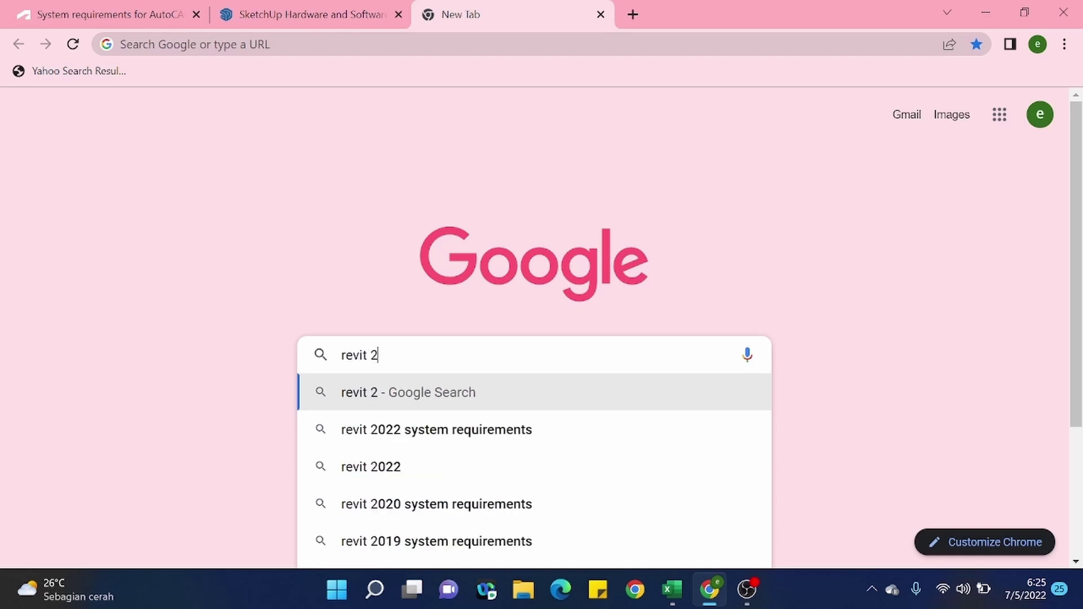
pyautogui.click(485, 433)
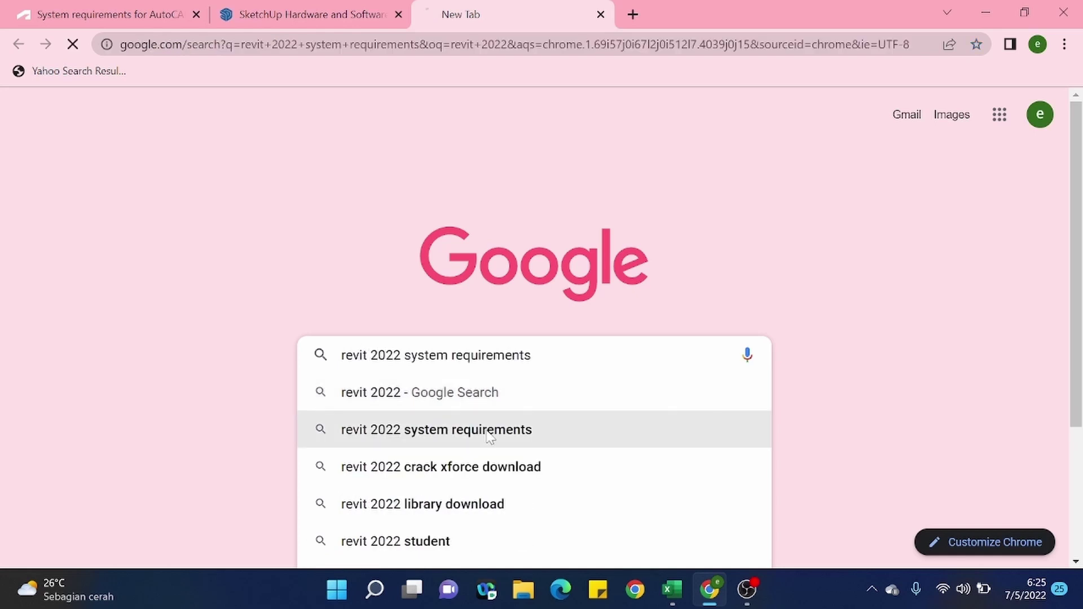
# - Open the Autodesk page "System requirements for Revit 2022 products" and go to its Minimum: Entry-Level Configuration table
pyautogui.scroll(-3, 42, 292)
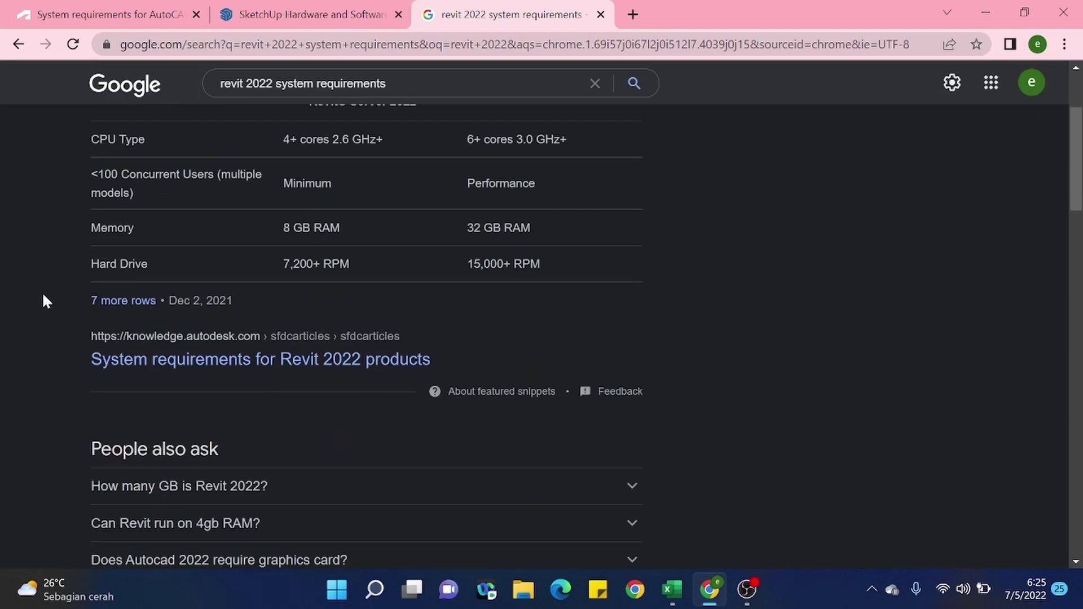
pyautogui.click(250, 356)
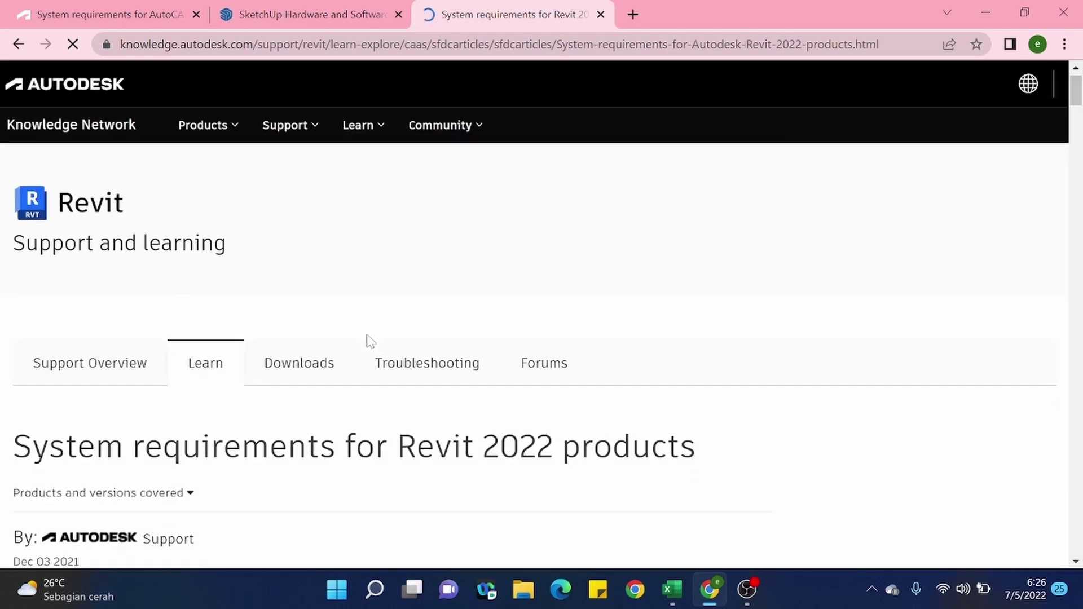
pyautogui.scroll(-4, 368, 340)
pyautogui.scroll(-10, 369, 338)
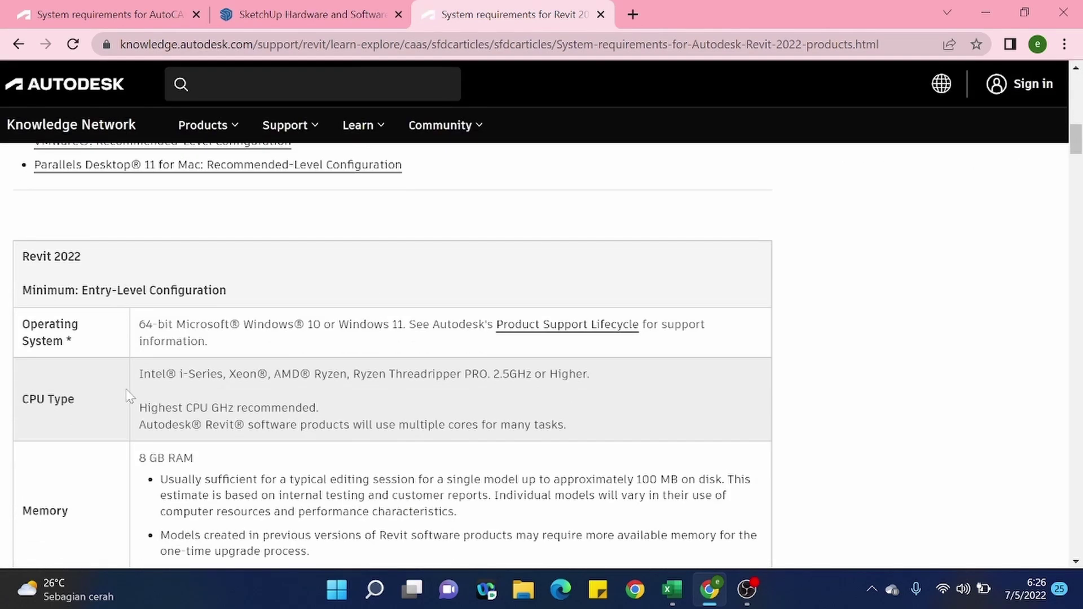
# - Skim the Revit 2022 requirement tables from Minimum: Entry-Level Configuration through Performance: Large, complex models
pyautogui.scroll(-1, 64, 375)
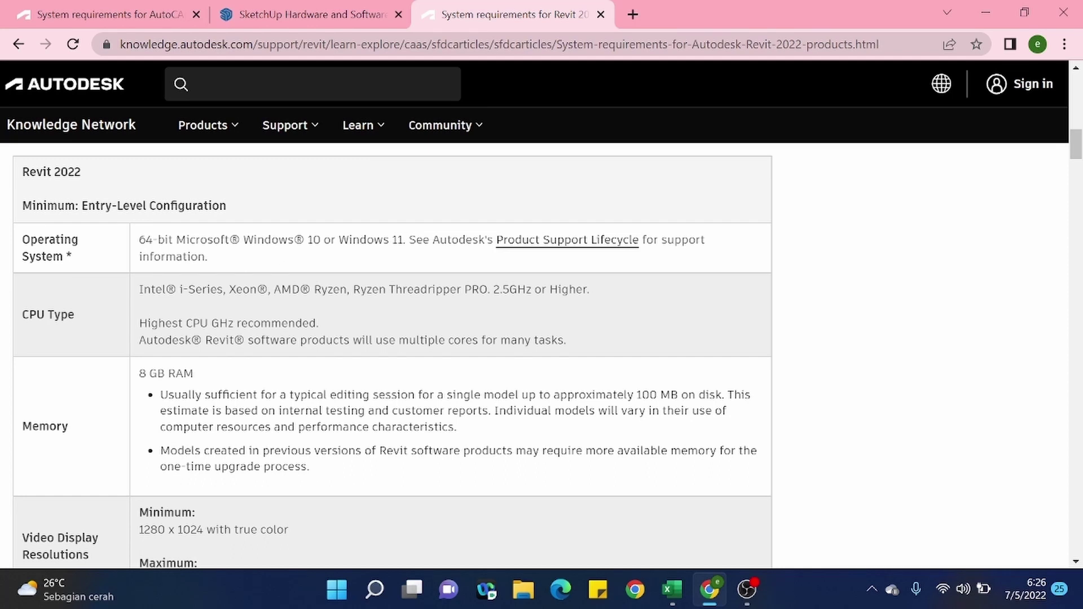
pyautogui.scroll(2, 195, 254)
pyautogui.scroll(-10, 199, 255)
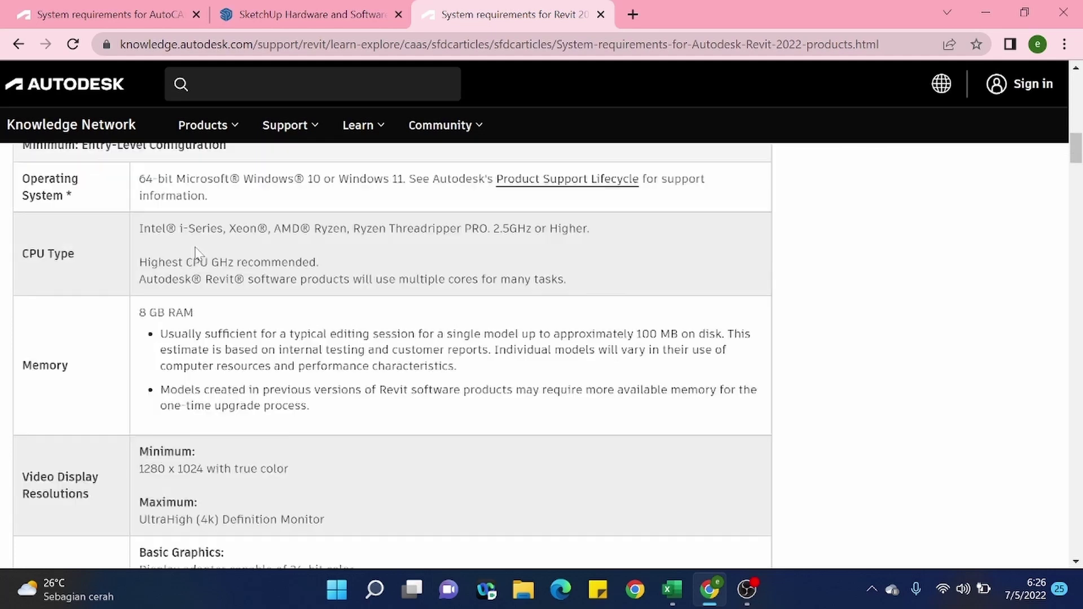
pyautogui.scroll(-10, 203, 249)
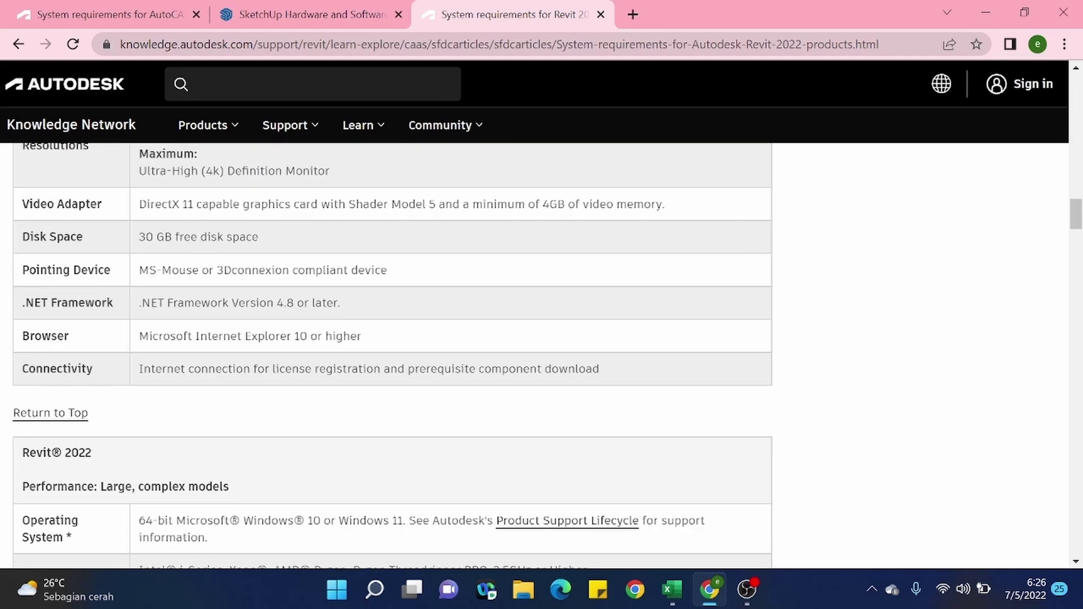
pyautogui.scroll(20, 392, 356)
pyautogui.scroll(-6, 392, 355)
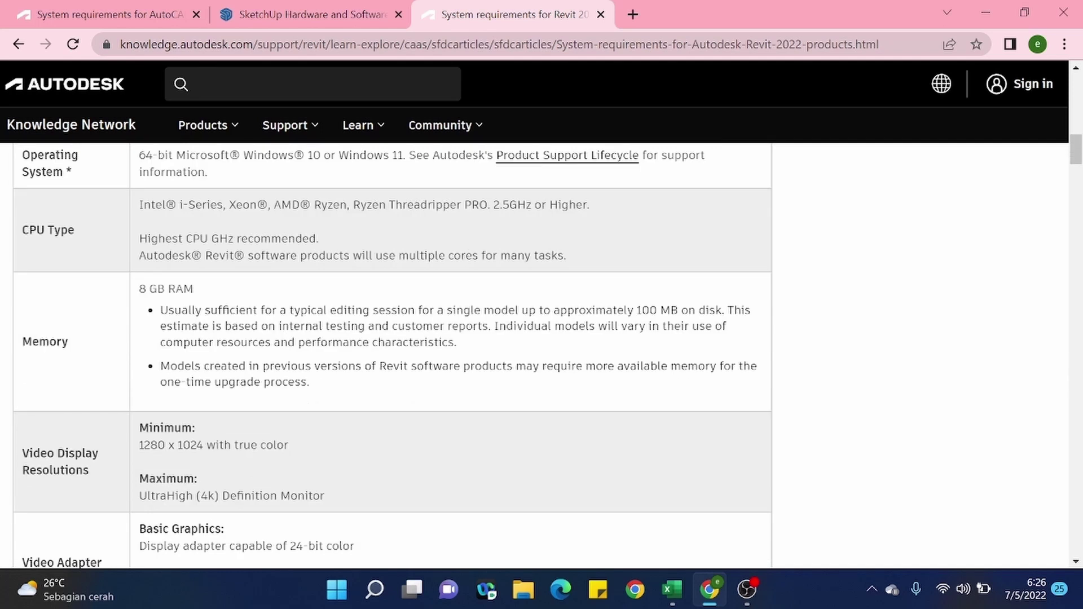
# - Check the supported processors and clock speed in the CPU Type row of Revit's Minimum: Entry-Level Configuration table
pyautogui.scroll(1, 392, 355)
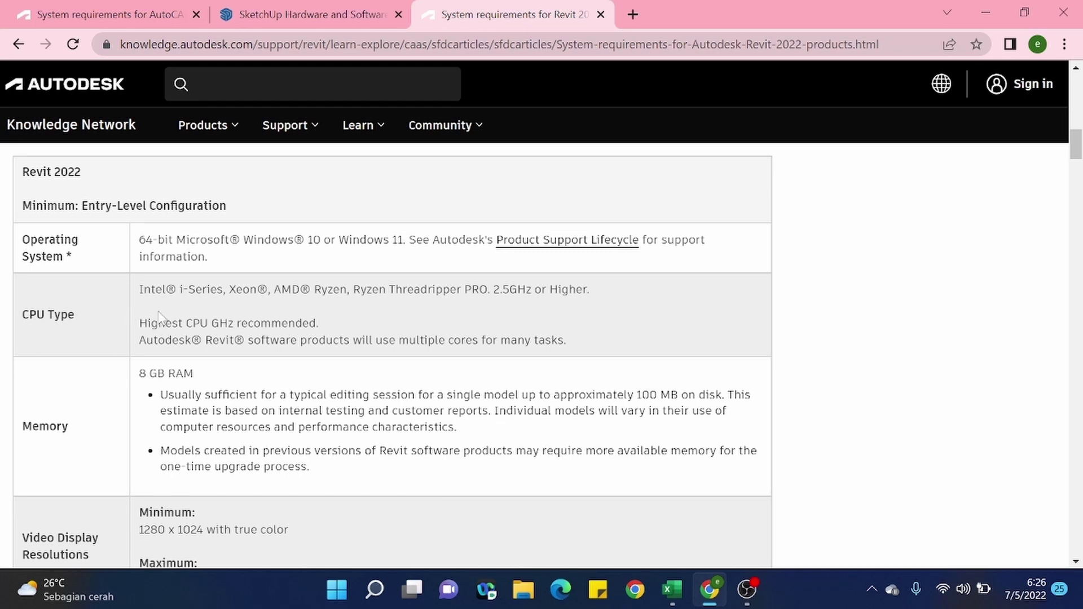
pyautogui.scroll(-3, 166, 302)
pyautogui.scroll(3, 392, 356)
pyautogui.moveTo(150, 289); pyautogui.dragTo(311, 290)
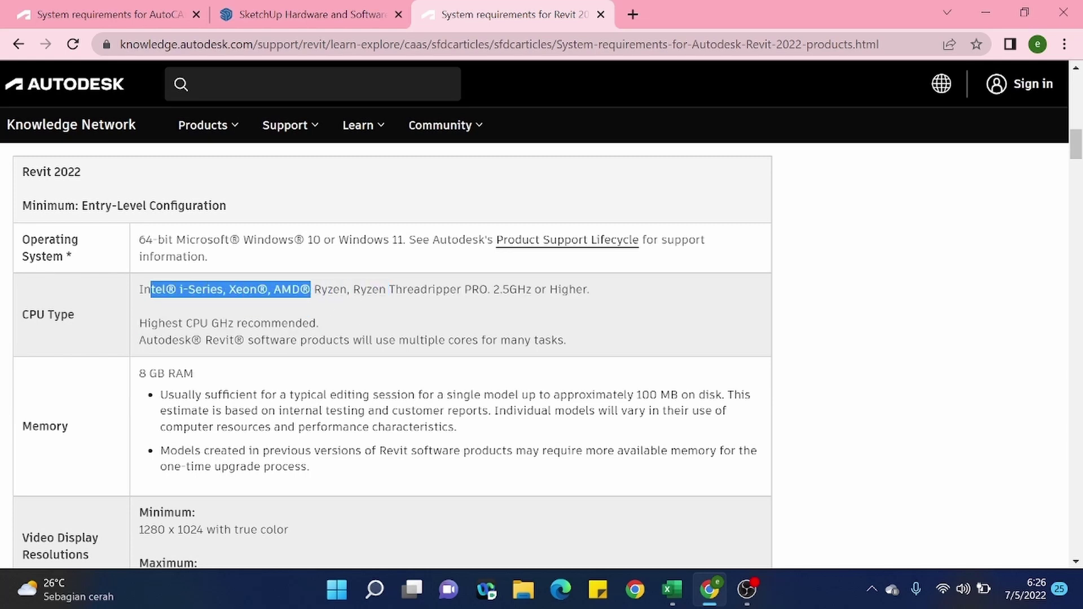
pyautogui.click(324, 305)
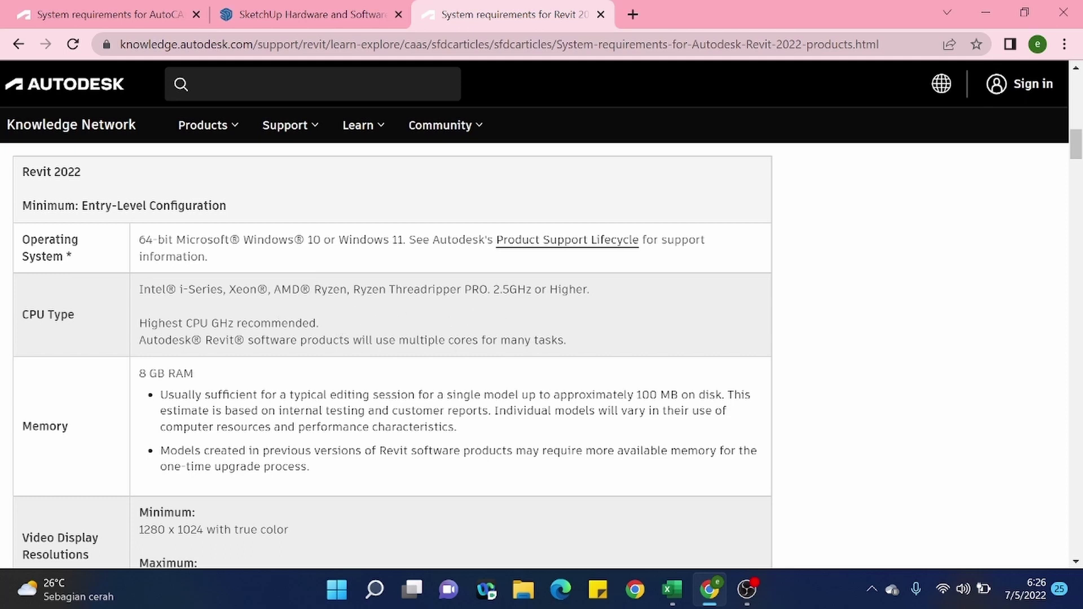
pyautogui.moveTo(494, 290); pyautogui.dragTo(526, 290)
pyautogui.scroll(-1, 131, 342)
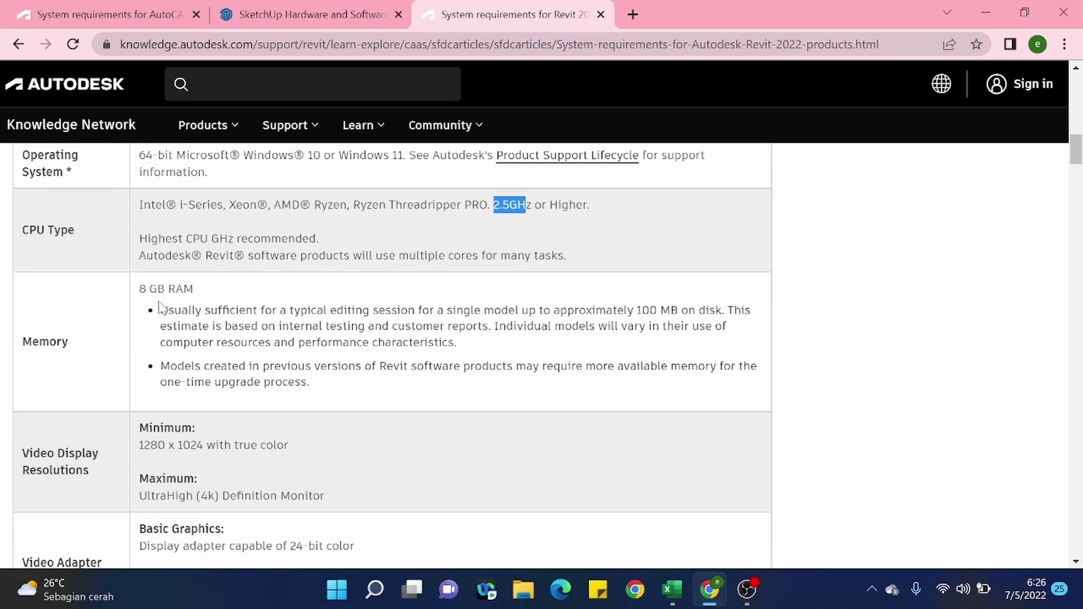
# - Examine the memory, display resolution, video adapter and disk space rows of Revit's entry-level table, focusing on the Advanced Graphics requirement
pyautogui.scroll(-1, 161, 308)
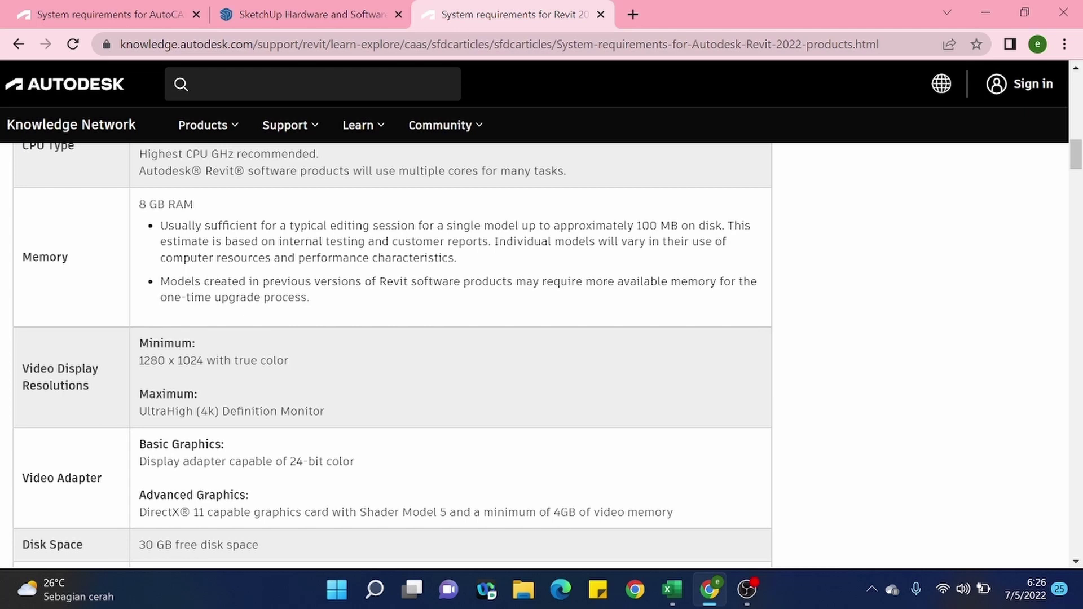
pyautogui.scroll(-1, 393, 355)
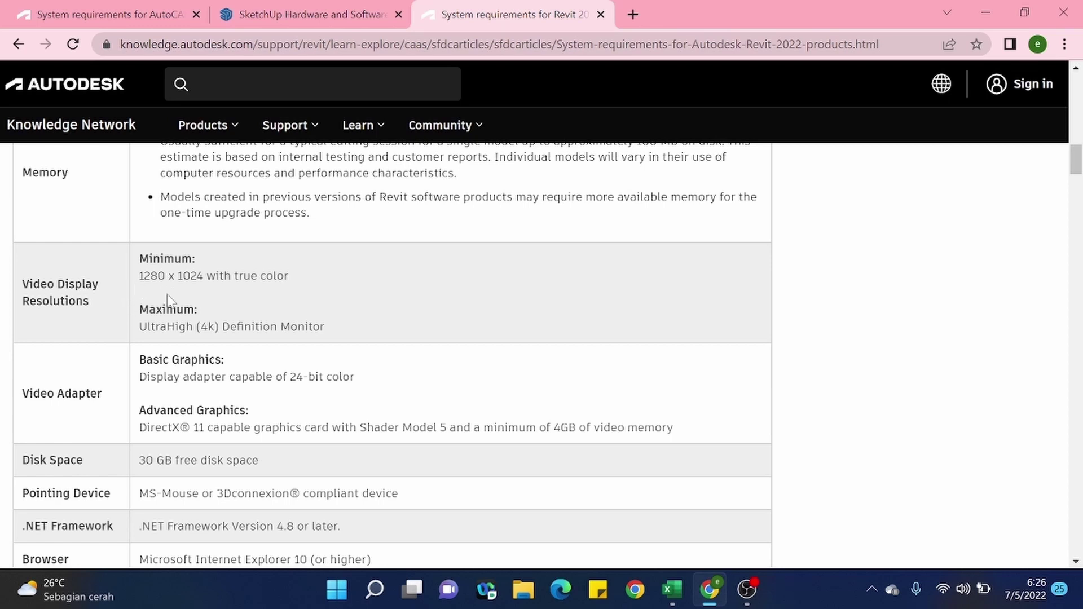
pyautogui.scroll(-2, 393, 356)
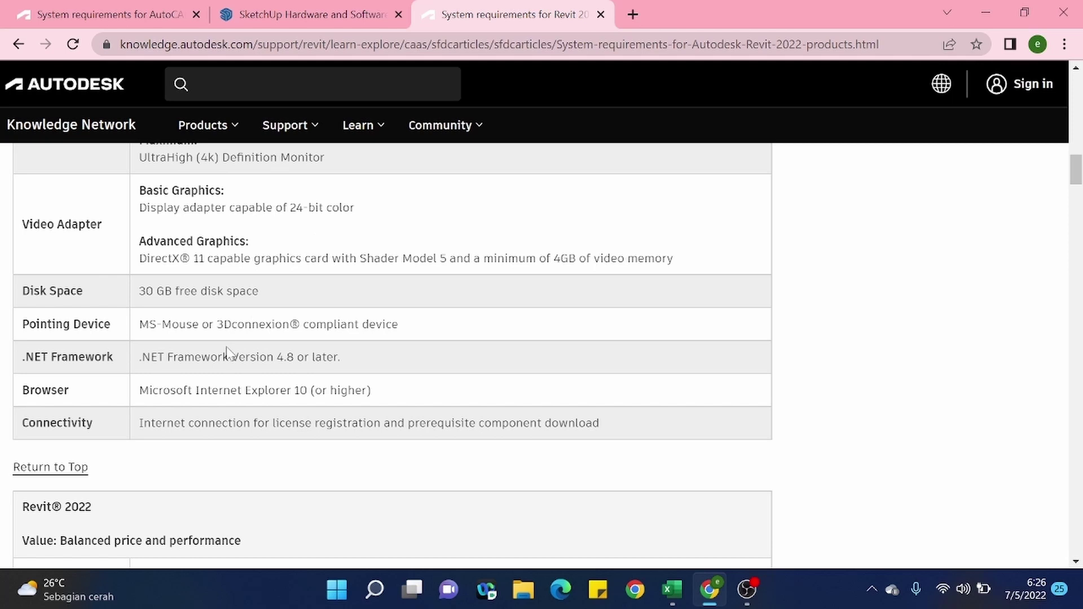
pyautogui.scroll(1, 227, 353)
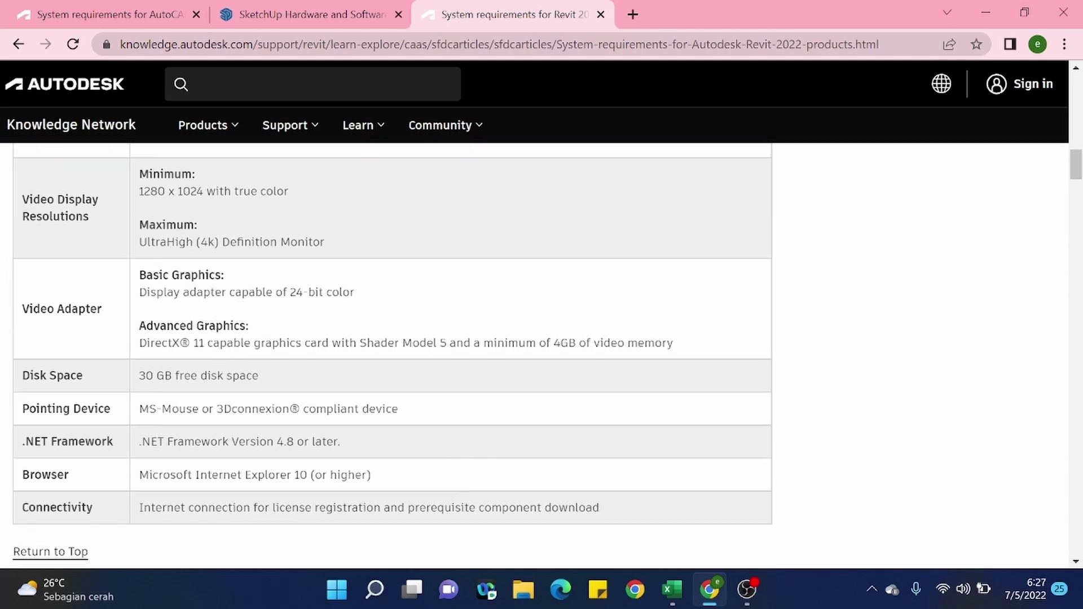
pyautogui.moveTo(155, 343); pyautogui.dragTo(207, 343)
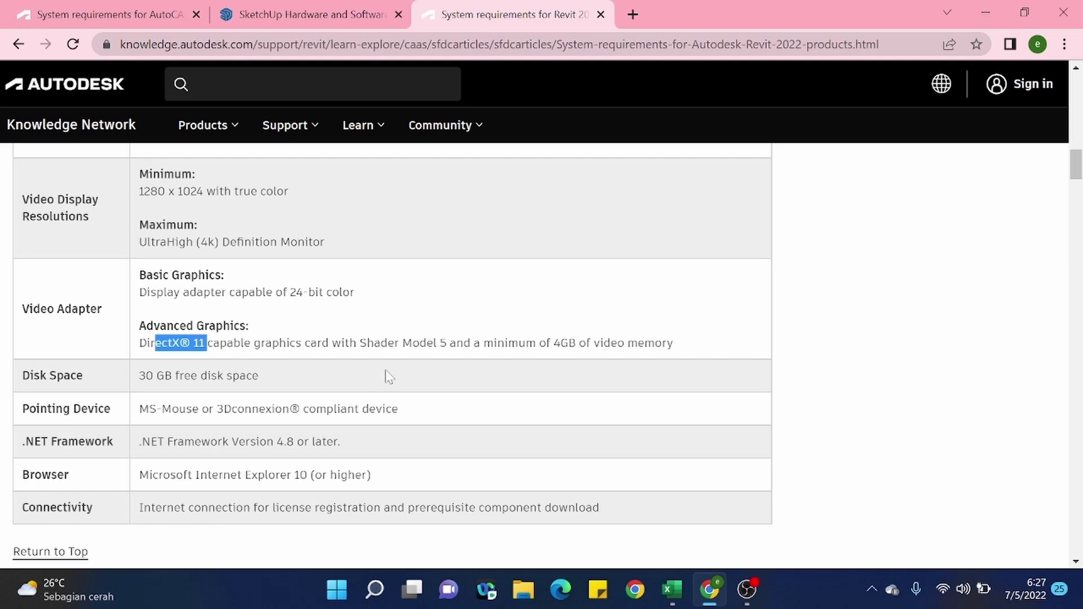
pyautogui.moveTo(401, 356); pyautogui.dragTo(453, 362)
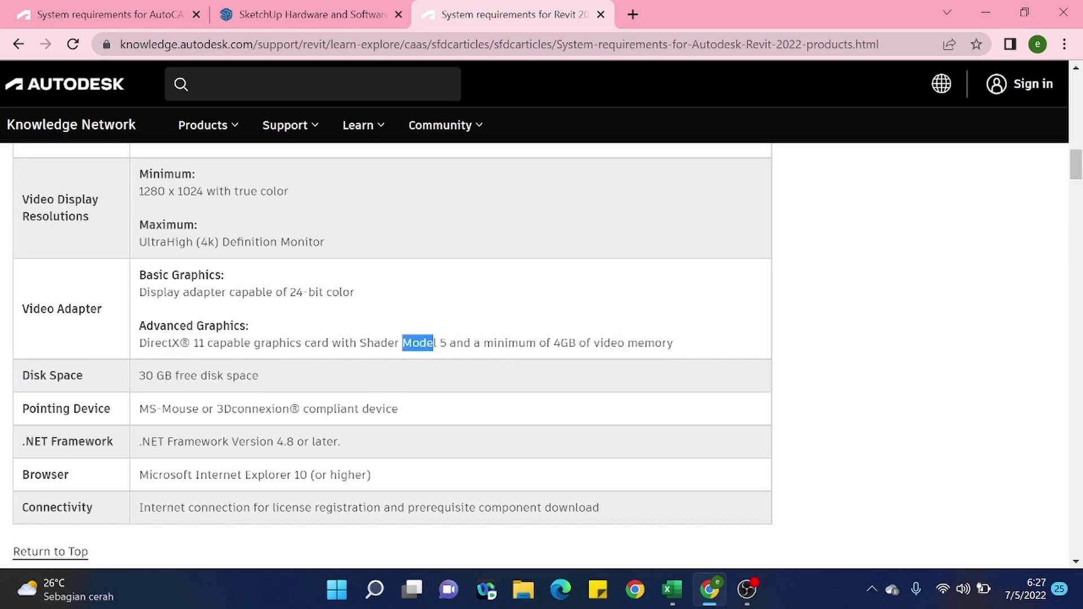
pyautogui.moveTo(551, 343); pyautogui.dragTo(640, 358)
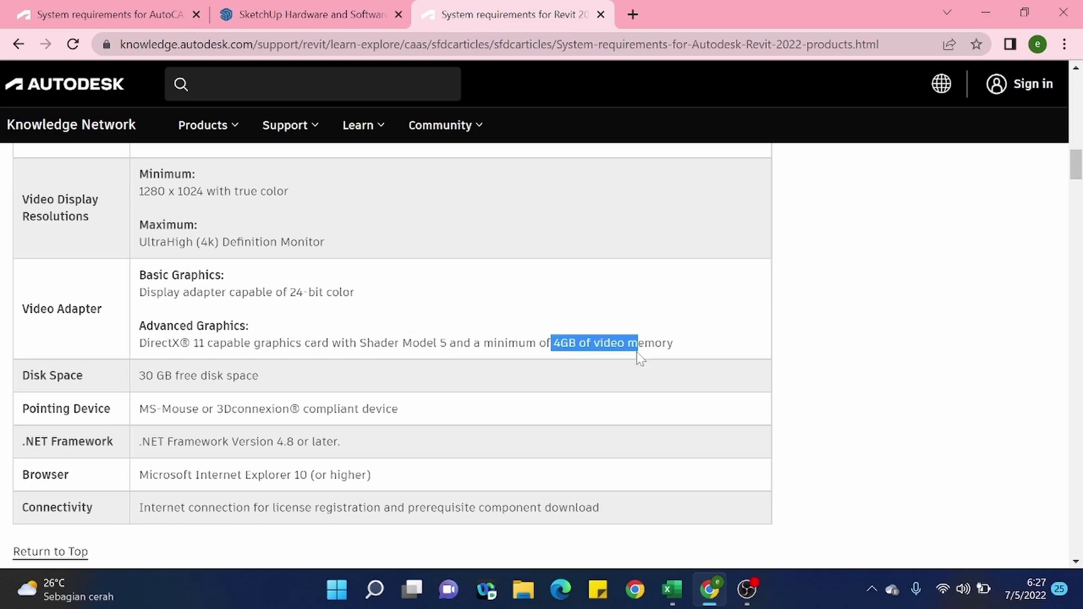
pyautogui.scroll(7, 189, 277)
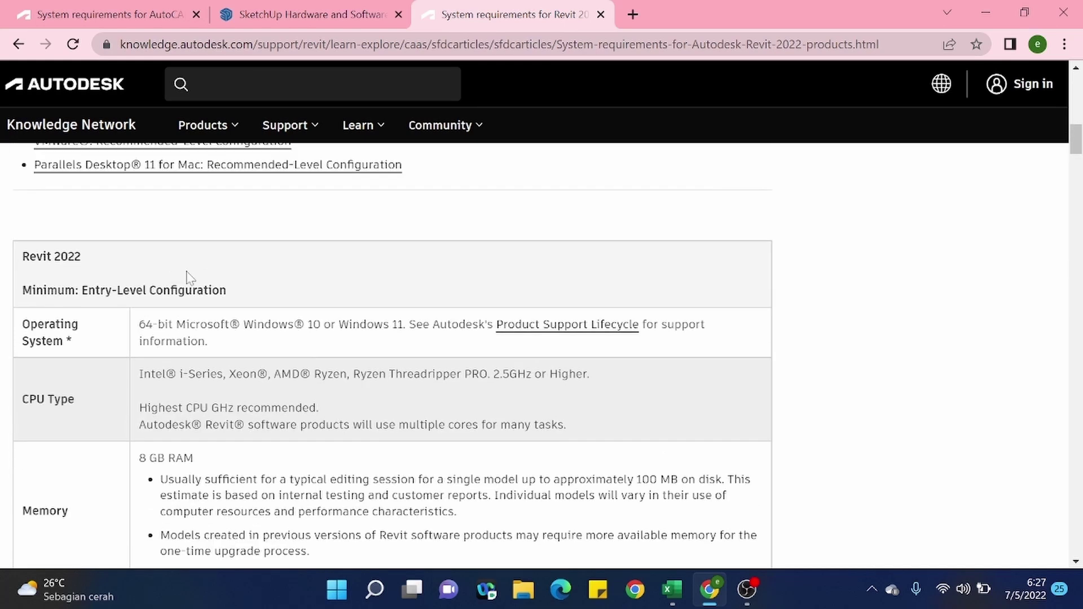
# - Switch to Excel and enter "2.5 GHz" as the Revit minimum processor in H4
pyautogui.click(676, 601)
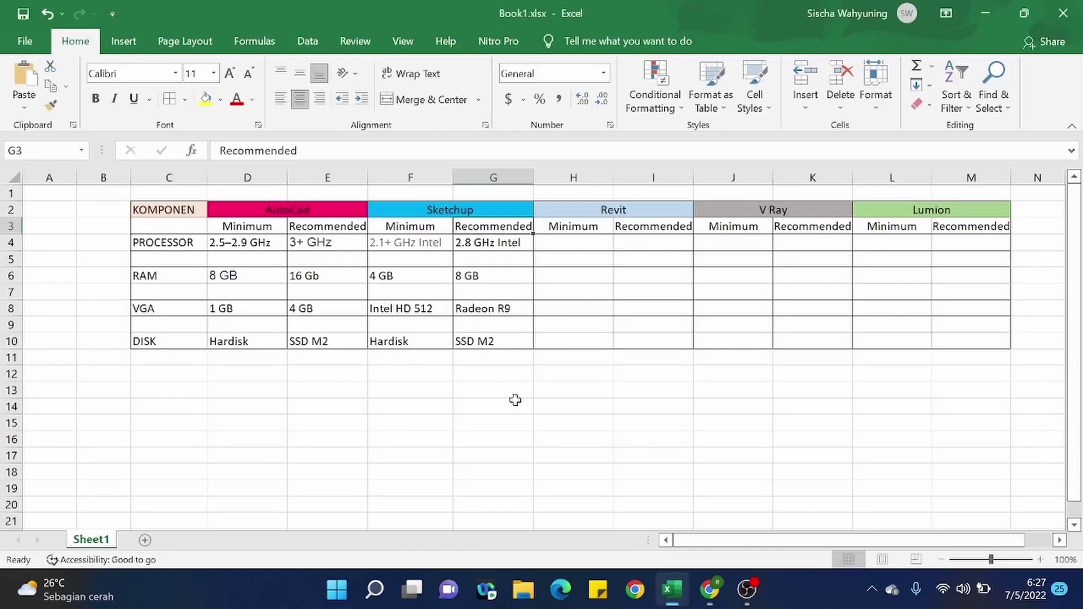
pyautogui.click(567, 247)
pyautogui.write('2')
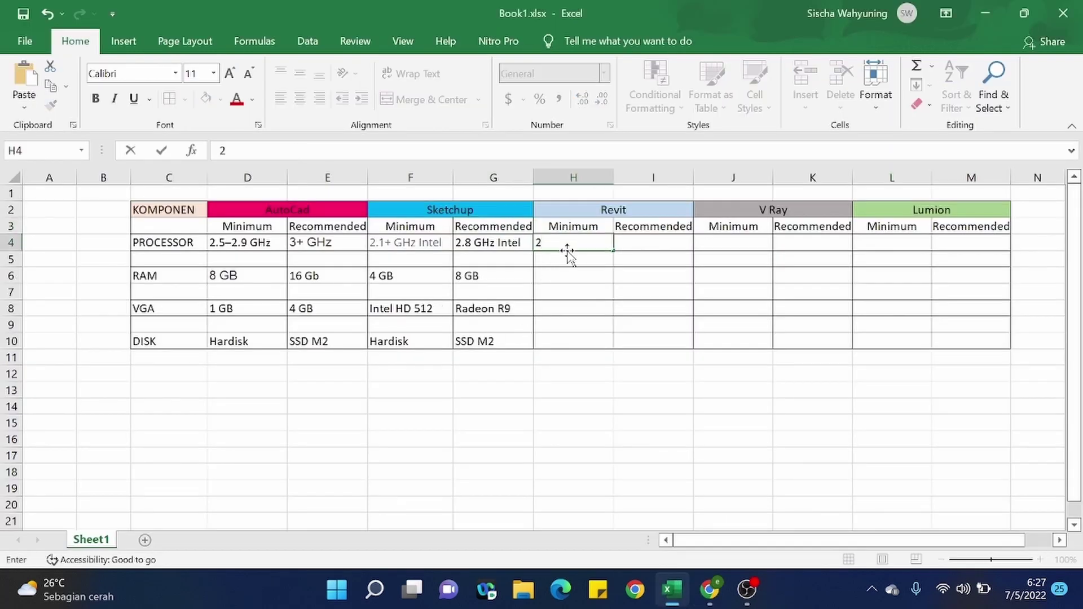
pyautogui.write('.5 GHz')
pyautogui.click(581, 326)
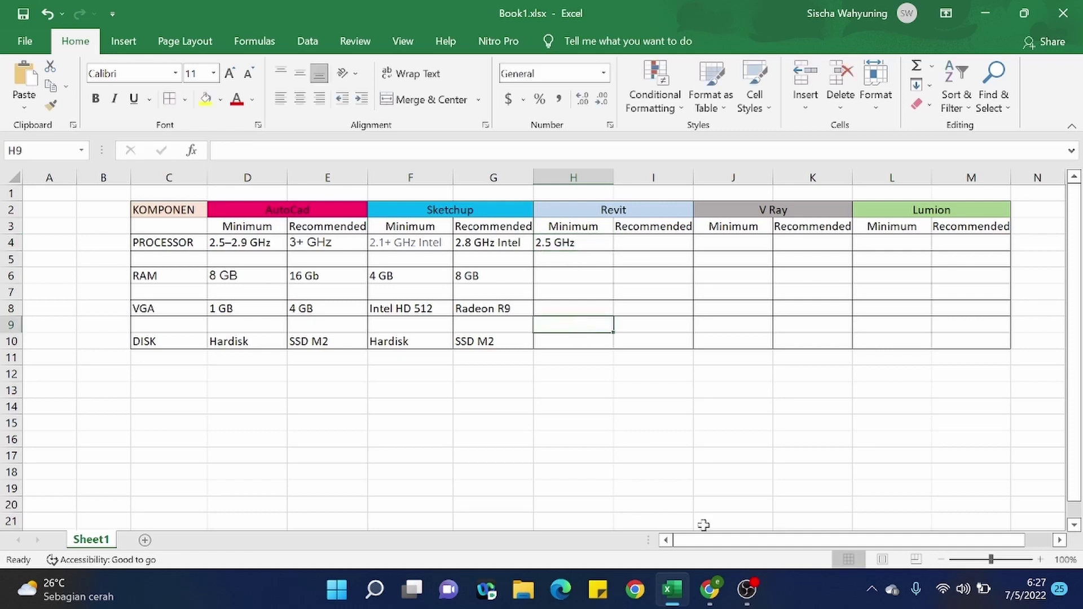
# - Switch to Chrome and compare the Value: Balanced price and performance table with the Performance: Large, complex models table for Revit 2022
pyautogui.click(709, 590)
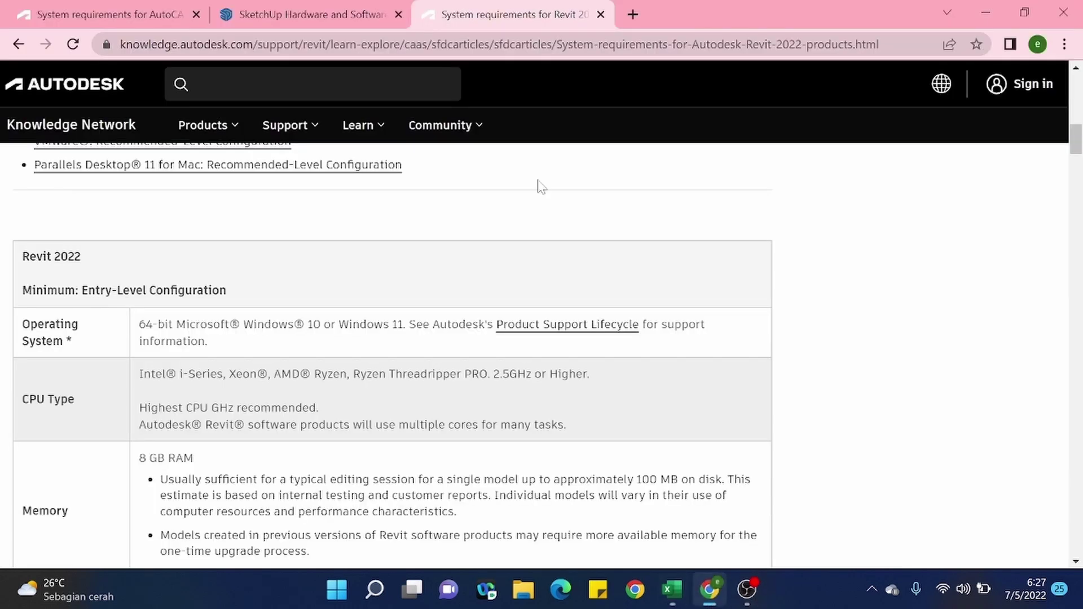
pyautogui.scroll(-1, 542, 186)
pyautogui.scroll(-12, 402, 281)
pyautogui.scroll(3, 402, 281)
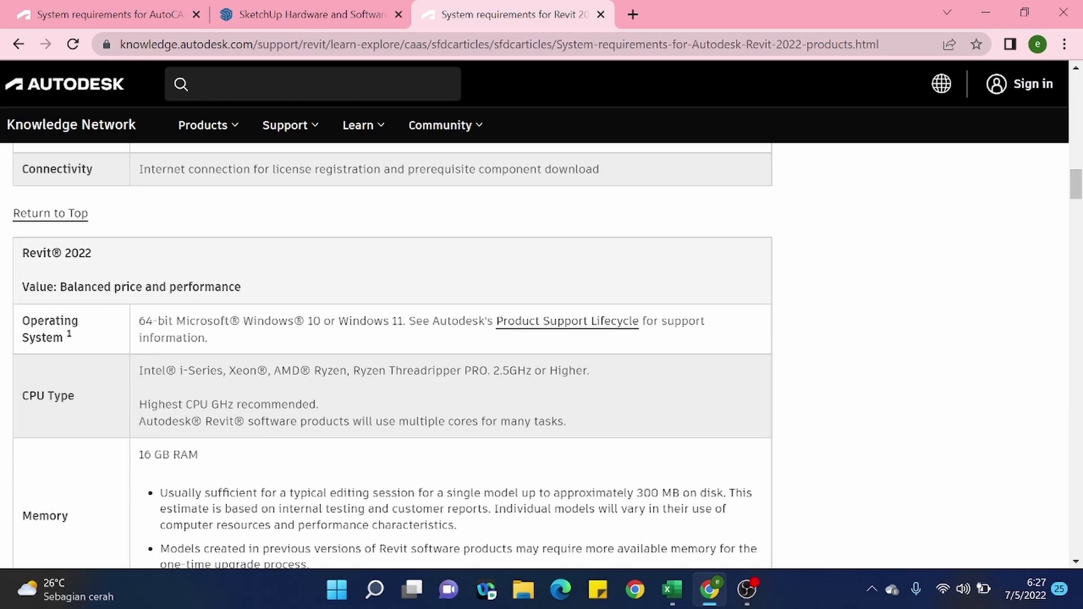
pyautogui.scroll(-1, 392, 355)
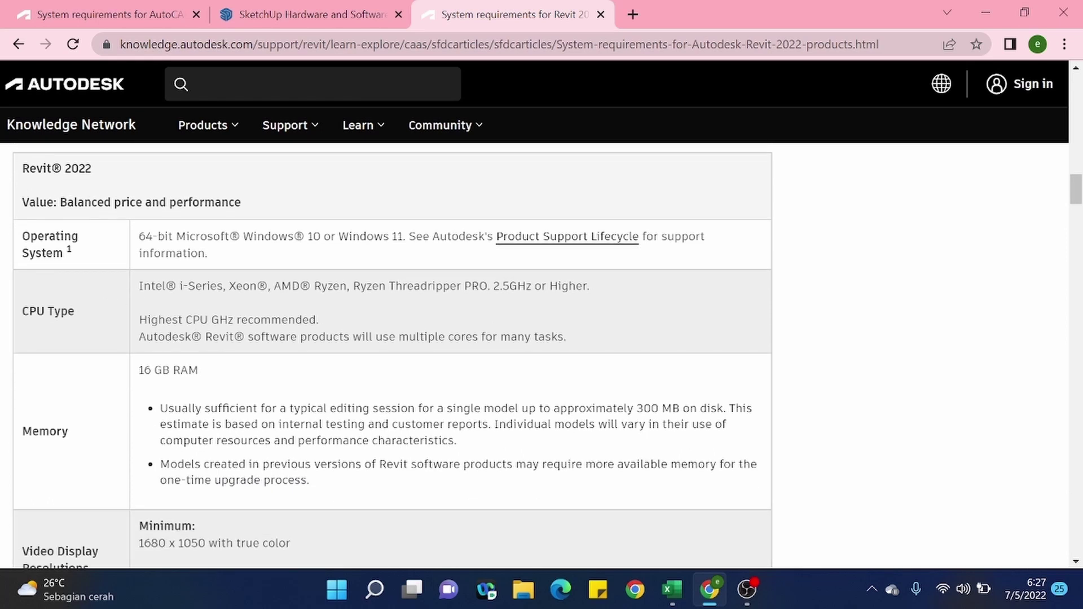
pyautogui.scroll(-2, 203, 373)
pyautogui.scroll(2, 158, 278)
pyautogui.scroll(-3, 266, 356)
pyautogui.scroll(-5, 264, 343)
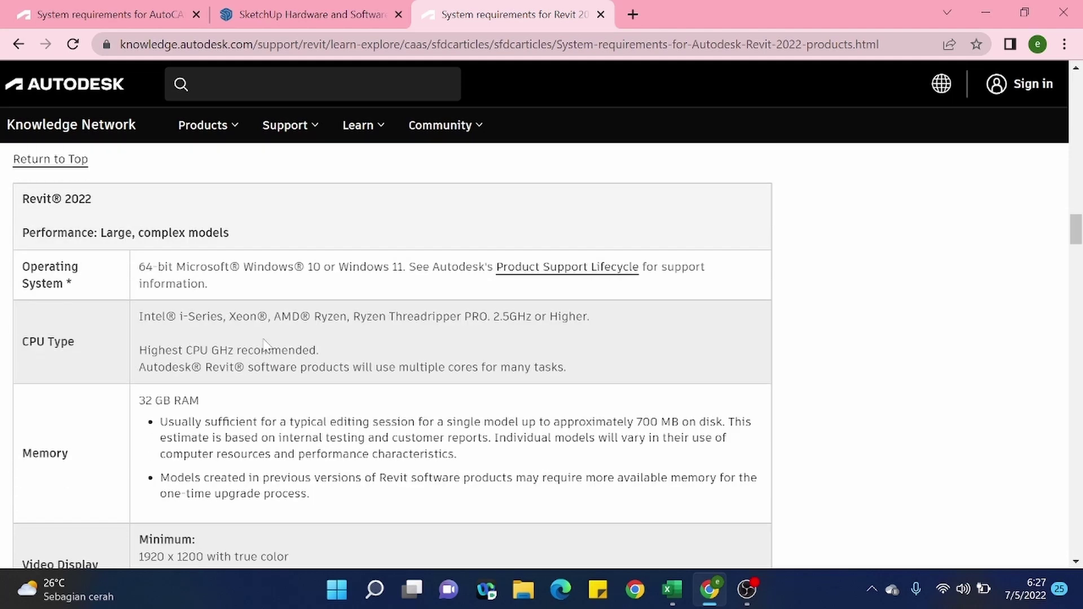
pyautogui.scroll(1, 263, 344)
pyautogui.scroll(-2, 169, 293)
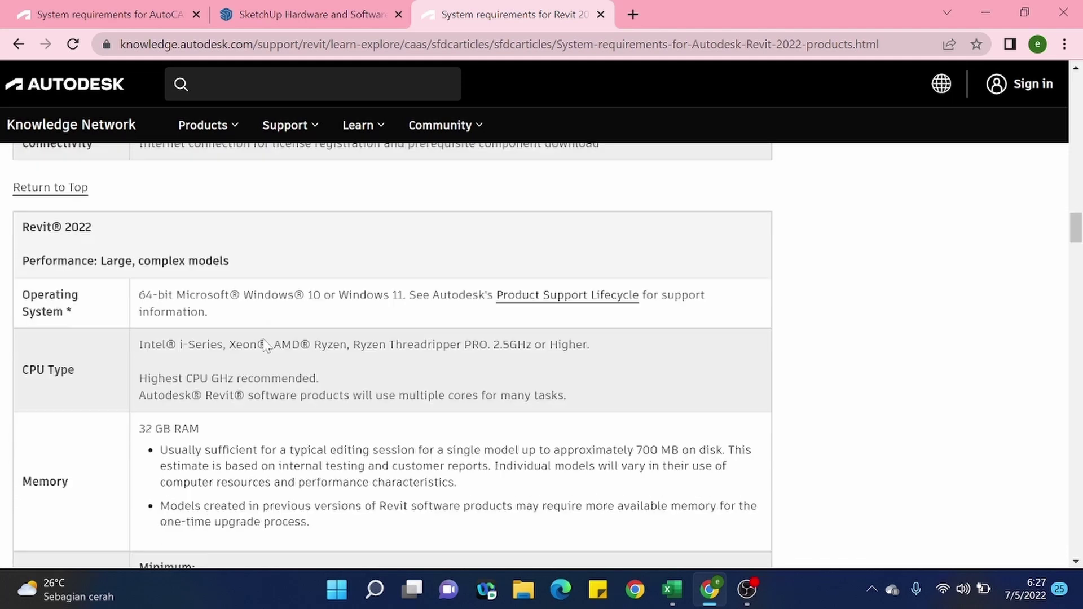
pyautogui.scroll(-7, 266, 345)
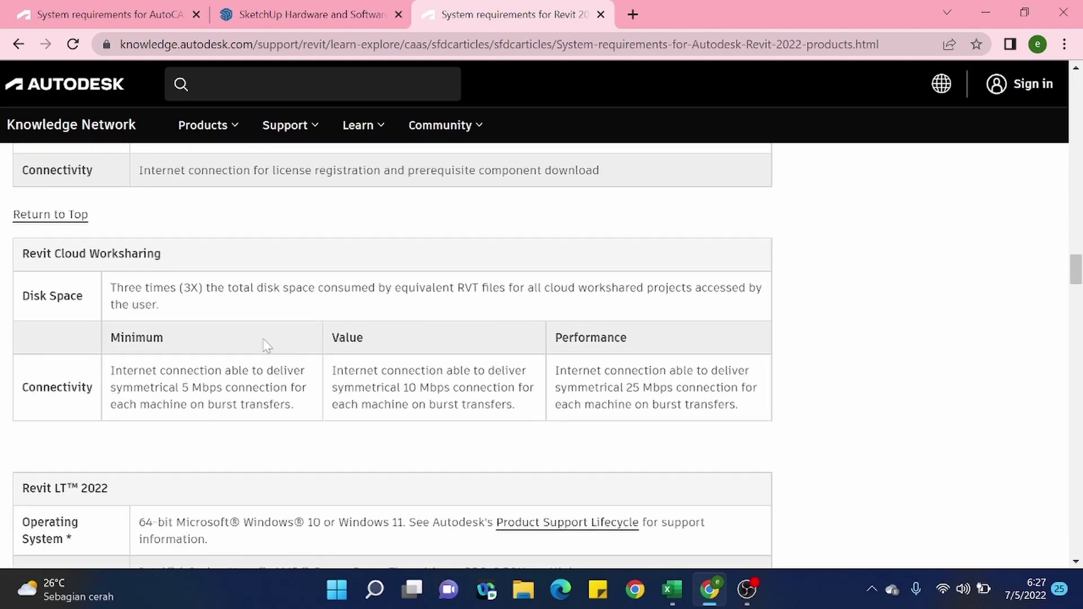
pyautogui.scroll(7, 265, 345)
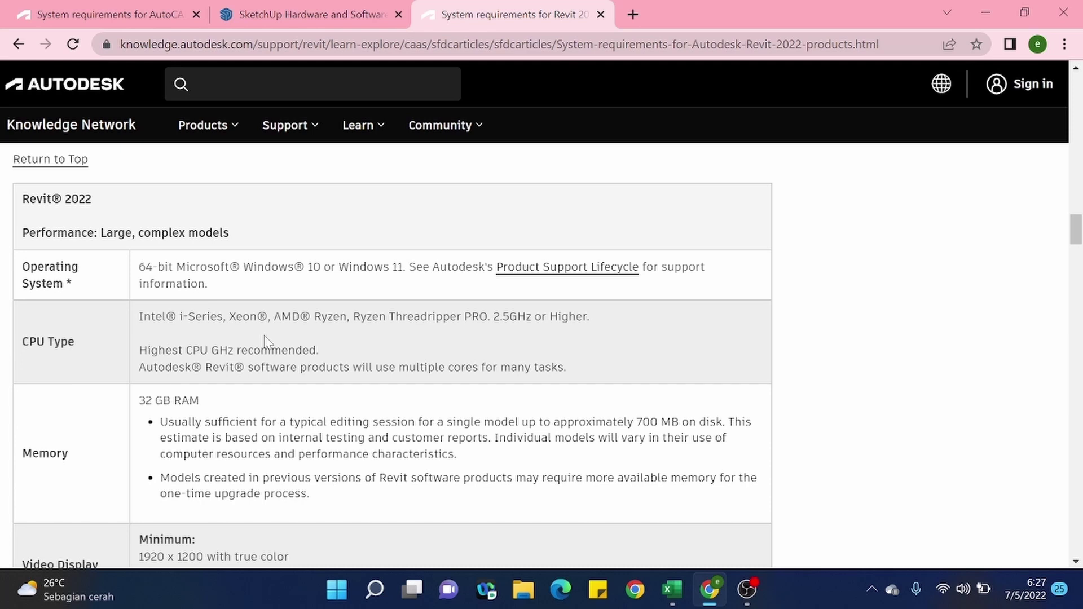
pyautogui.scroll(-1, 265, 341)
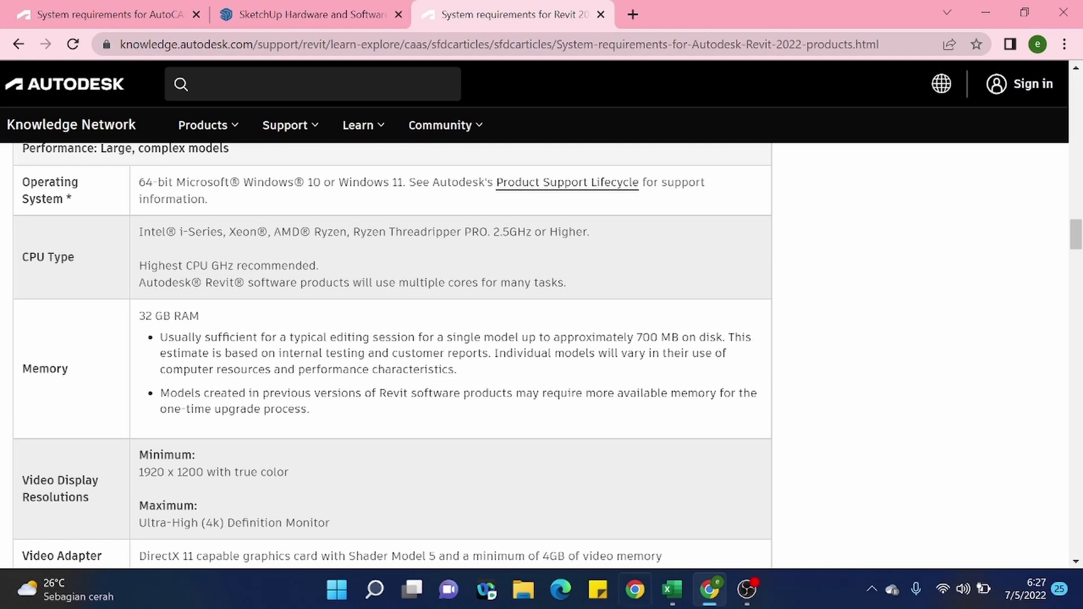
# - Return to Excel and copy the Revit minimum processor value from H4 into the Recommended cell I4
pyautogui.click(672, 590)
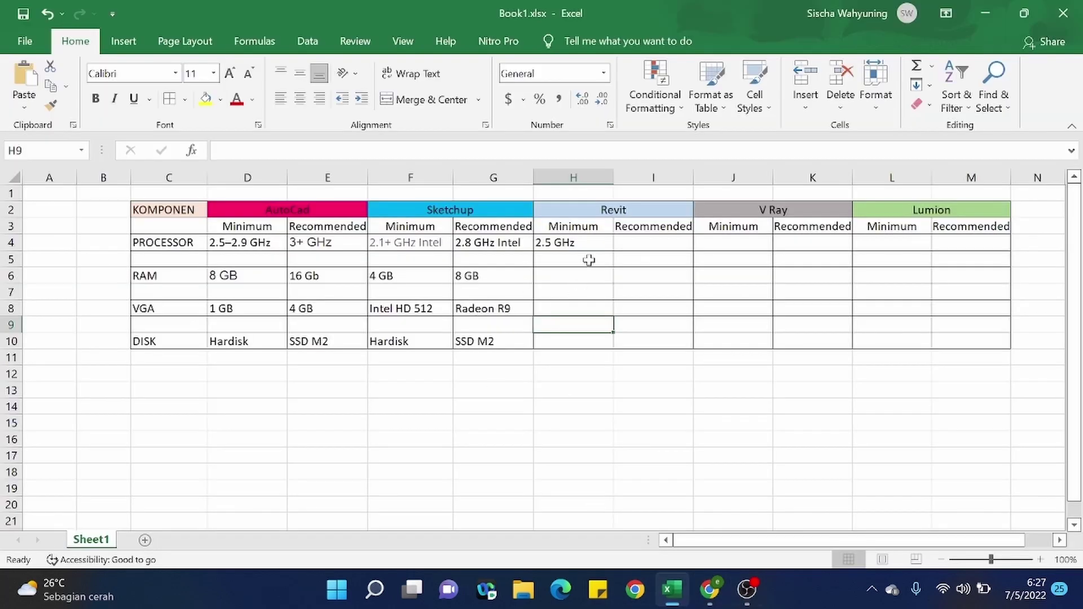
pyautogui.click(598, 245)
pyautogui.hotkey('ctrl', 'c')
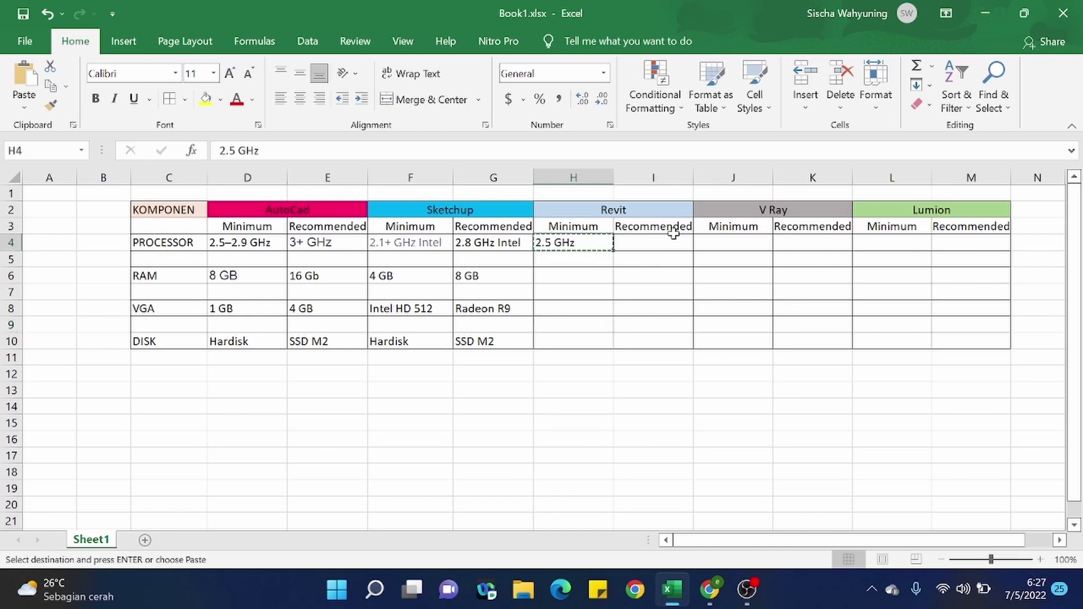
pyautogui.click(649, 241)
pyautogui.hotkey('ctrl', 'v')
pyautogui.click(637, 371)
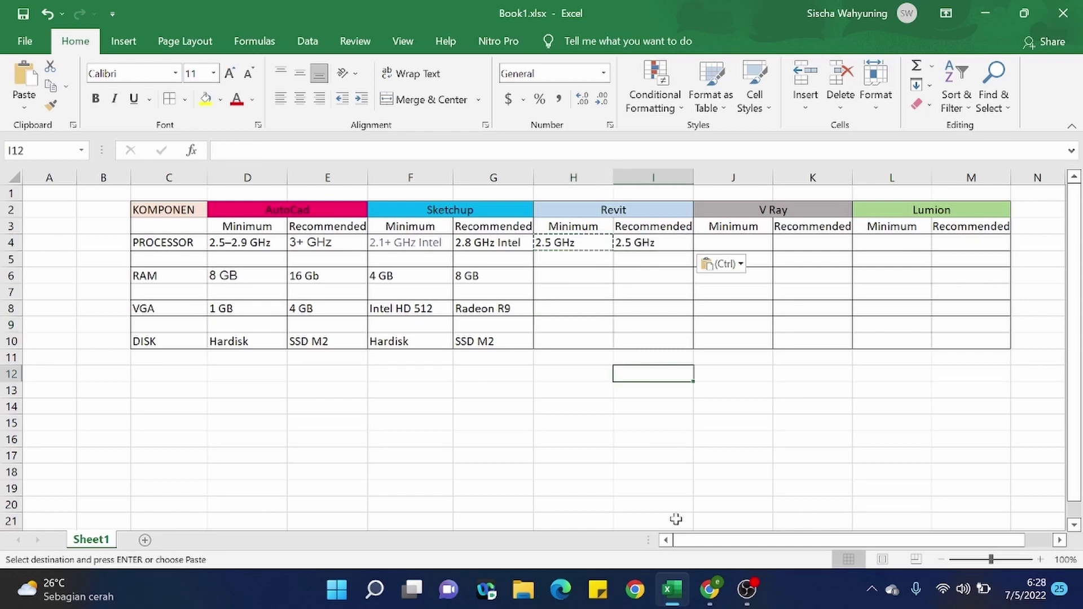
# - Switch to Chrome and check the RAM requirement in the Memory row of Revit's Performance: Large, complex models table
pyautogui.click(710, 590)
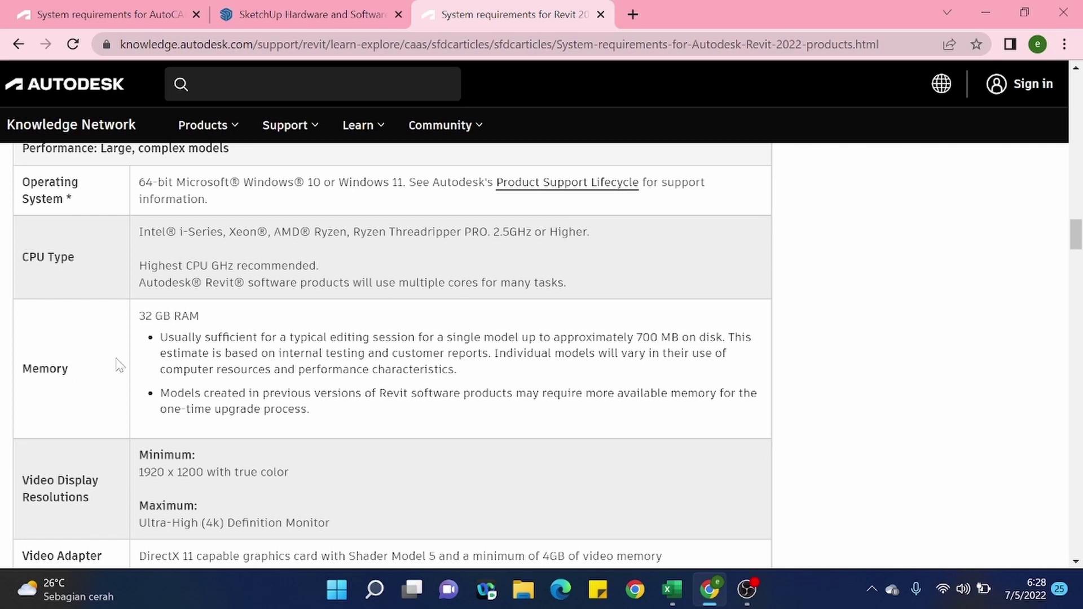
pyautogui.scroll(-2, 116, 368)
pyautogui.moveTo(177, 308); pyautogui.dragTo(246, 325)
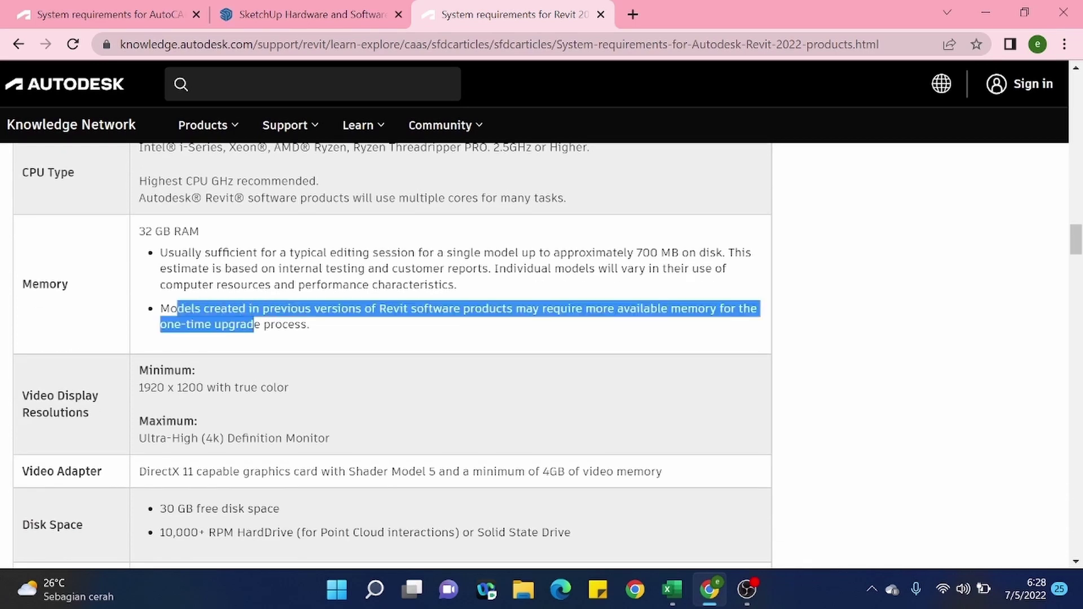
pyautogui.click(145, 246)
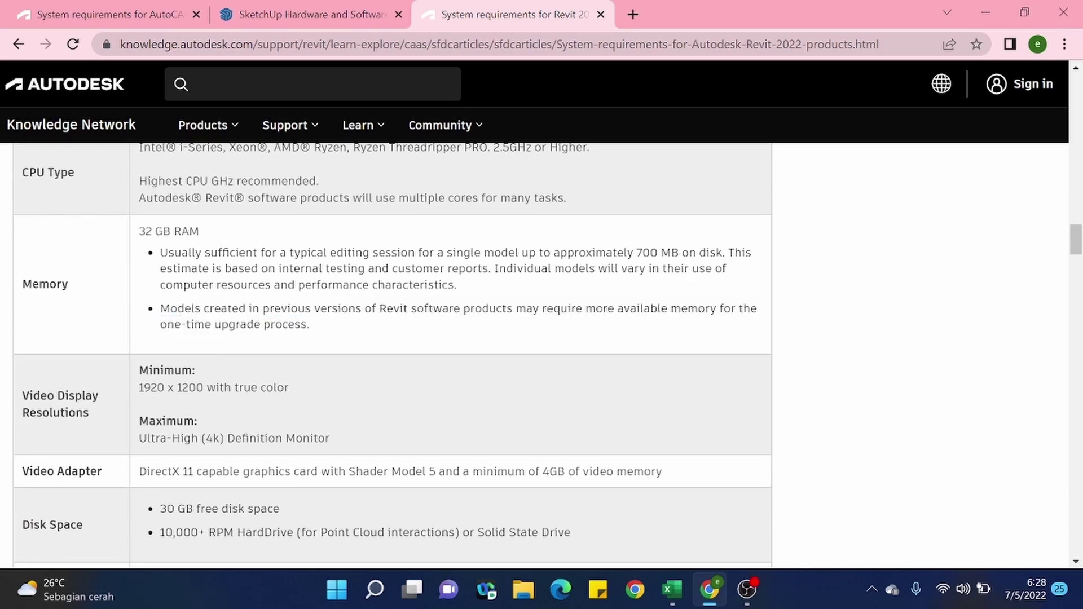
pyautogui.moveTo(138, 230); pyautogui.dragTo(173, 251)
pyautogui.click(173, 251)
# - Switch to Excel and enter "32 GB" as the Revit recommended RAM in I6
pyautogui.click(671, 590)
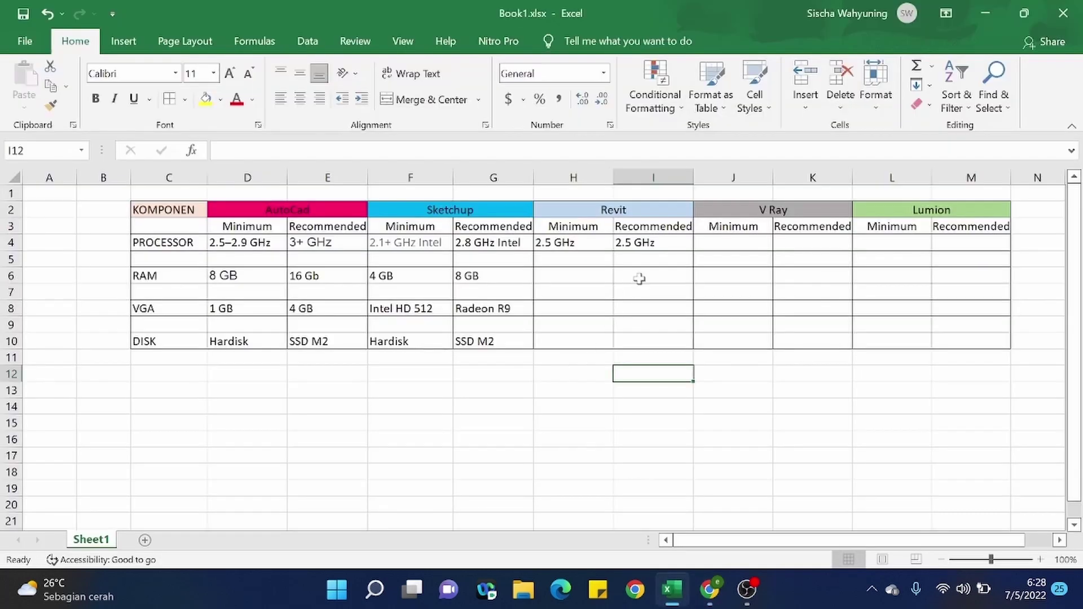
pyautogui.click(636, 261)
pyautogui.click(636, 273)
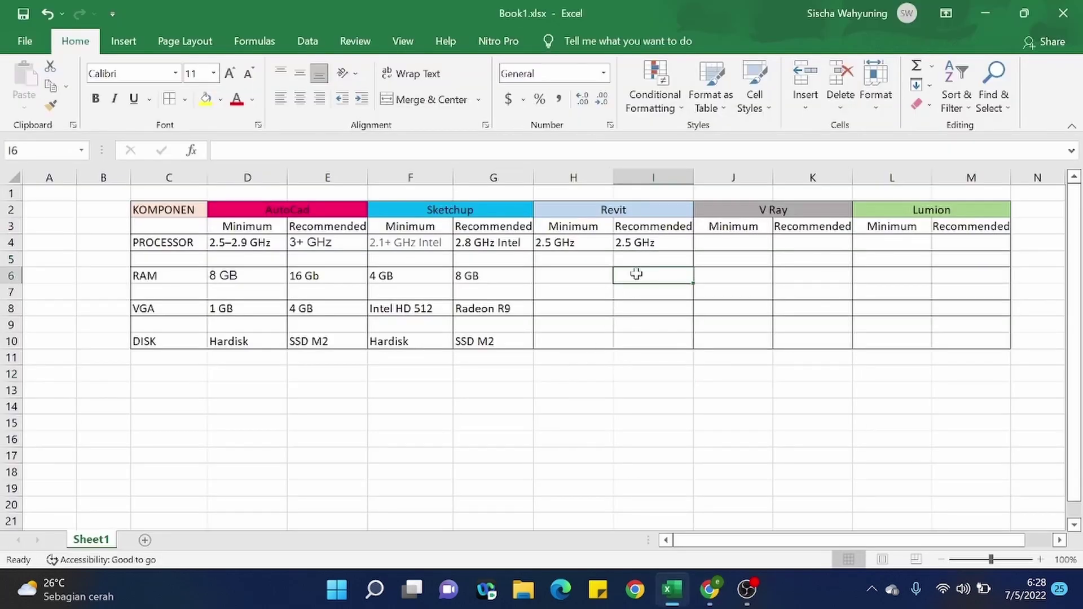
pyautogui.write('32 G')
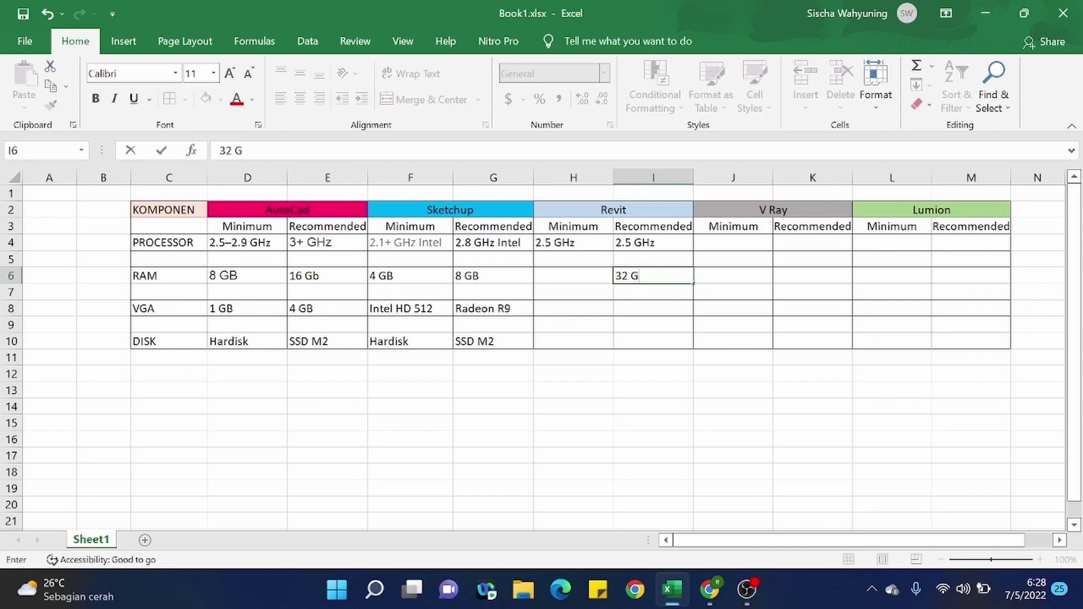
pyautogui.write('B')
# - Enter "8 GB" as the Revit minimum RAM in H6
pyautogui.click(544, 274)
pyautogui.write('8')
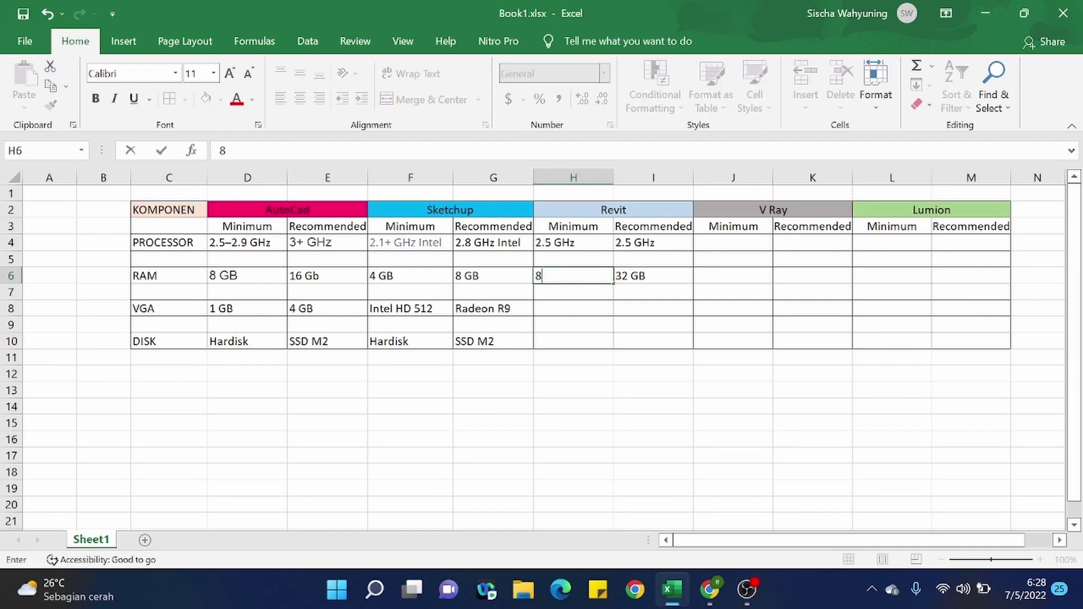
pyautogui.write(' GB')
pyautogui.press('Return')
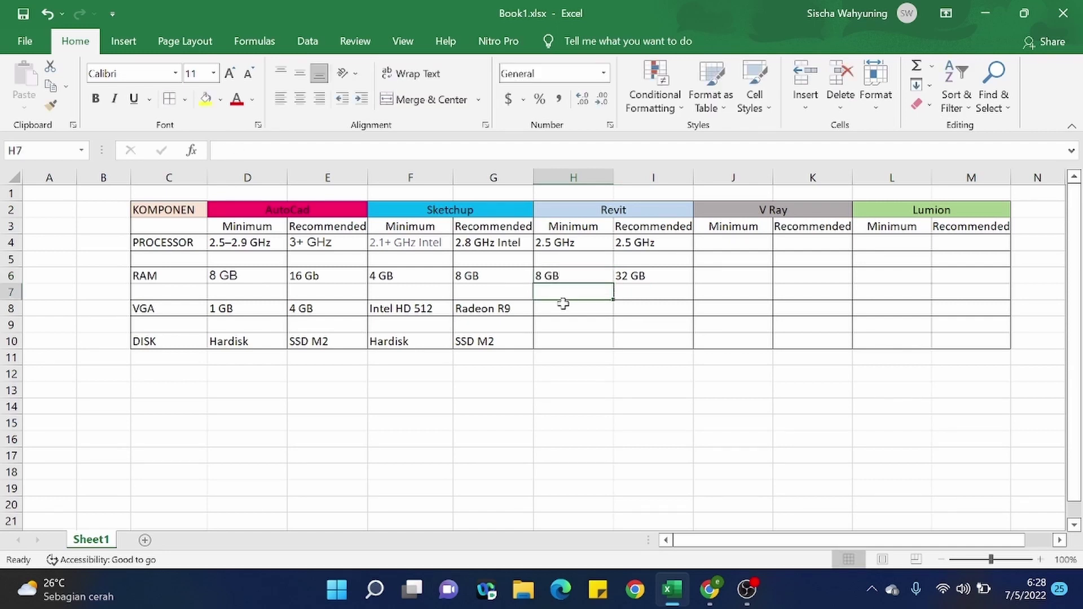
pyautogui.click(561, 304)
pyautogui.click(634, 307)
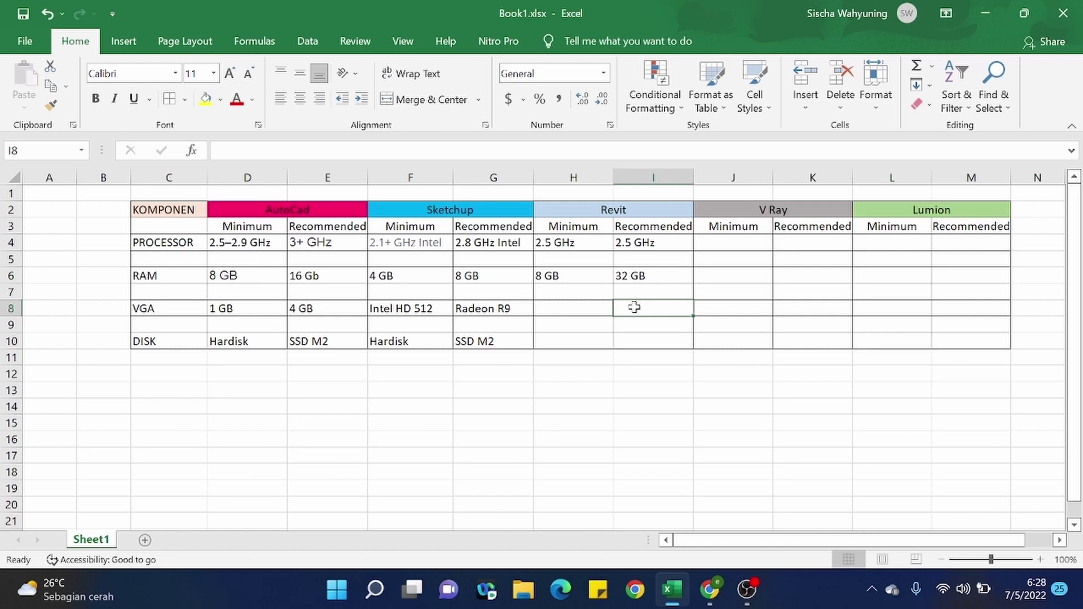
pyautogui.click(556, 304)
pyautogui.click(552, 273)
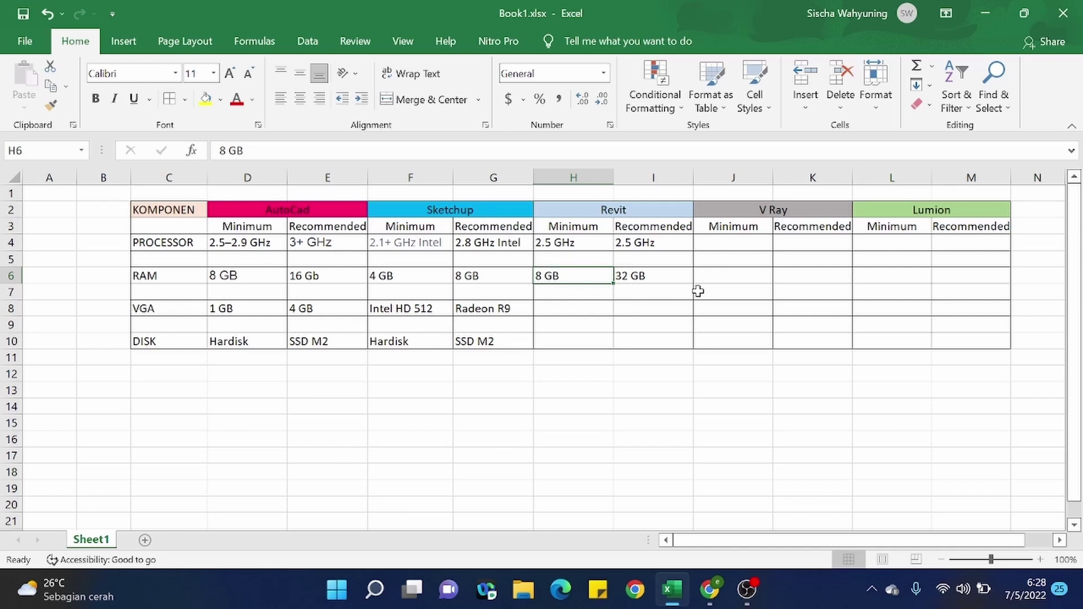
pyautogui.click(650, 281)
pyautogui.click(597, 274)
pyautogui.click(627, 277)
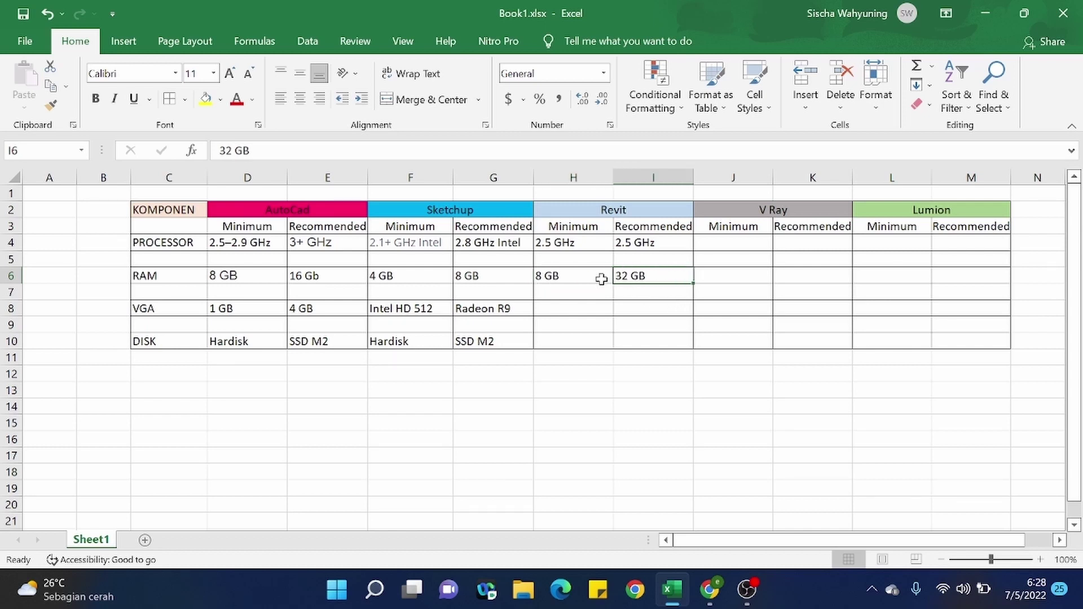
# - Select the Revit minimum VGA cell H8, then switch to Chrome and check the Video Adapter row of the Performance: Large, complex models table
pyautogui.click(545, 312)
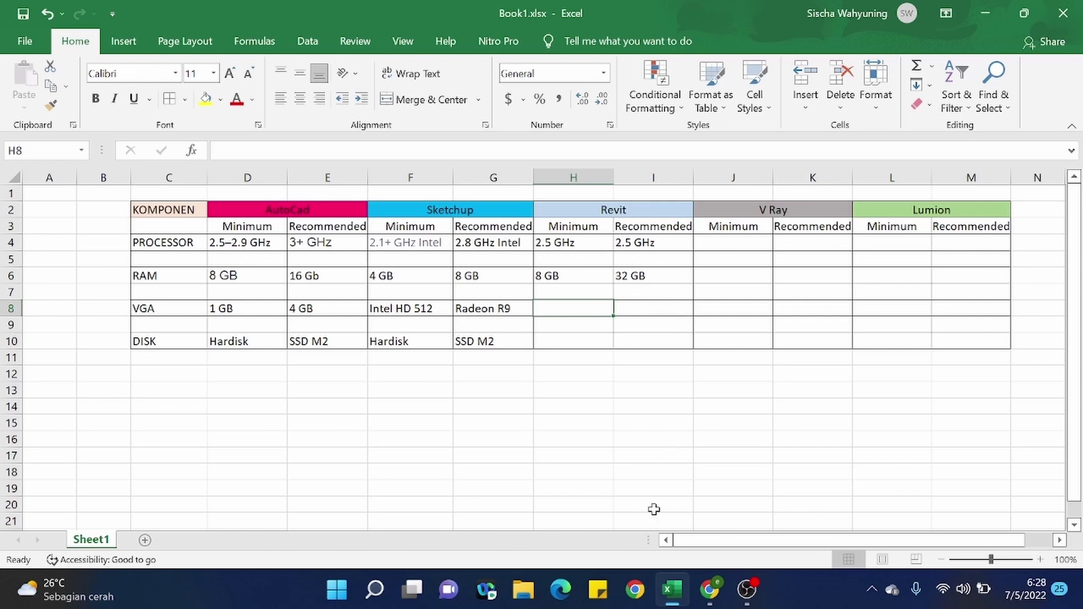
pyautogui.click(708, 599)
pyautogui.scroll(-1, 392, 356)
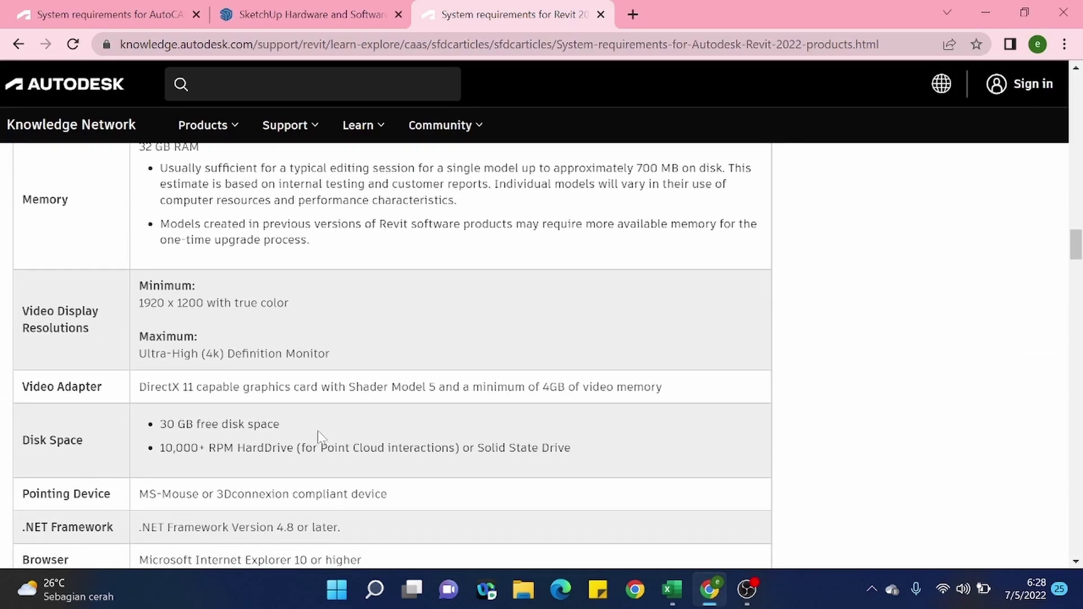
pyautogui.scroll(-1, 317, 431)
pyautogui.moveTo(182, 303); pyautogui.dragTo(280, 302)
pyautogui.click(280, 302)
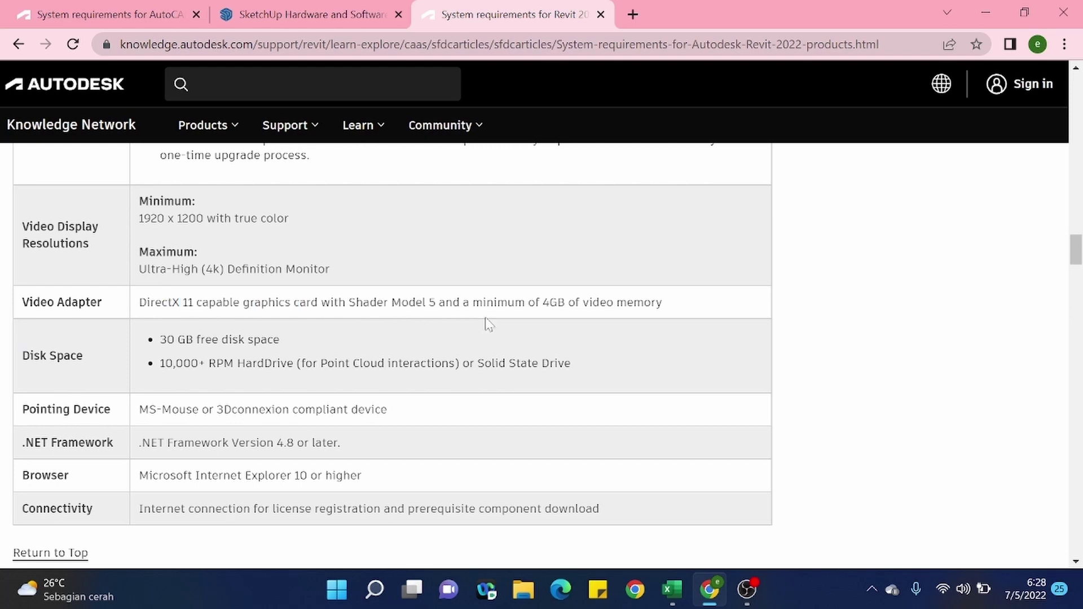
# - Return to Excel and enter "4 GB" as the Revit minimum VGA in H8
pyautogui.click(990, 11)
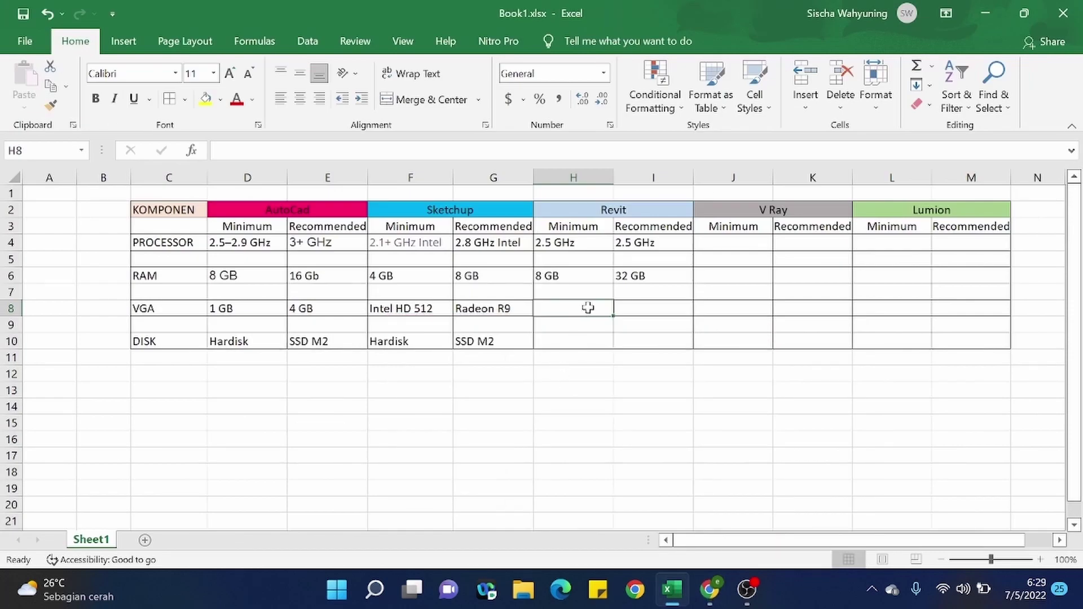
pyautogui.write('4gb')
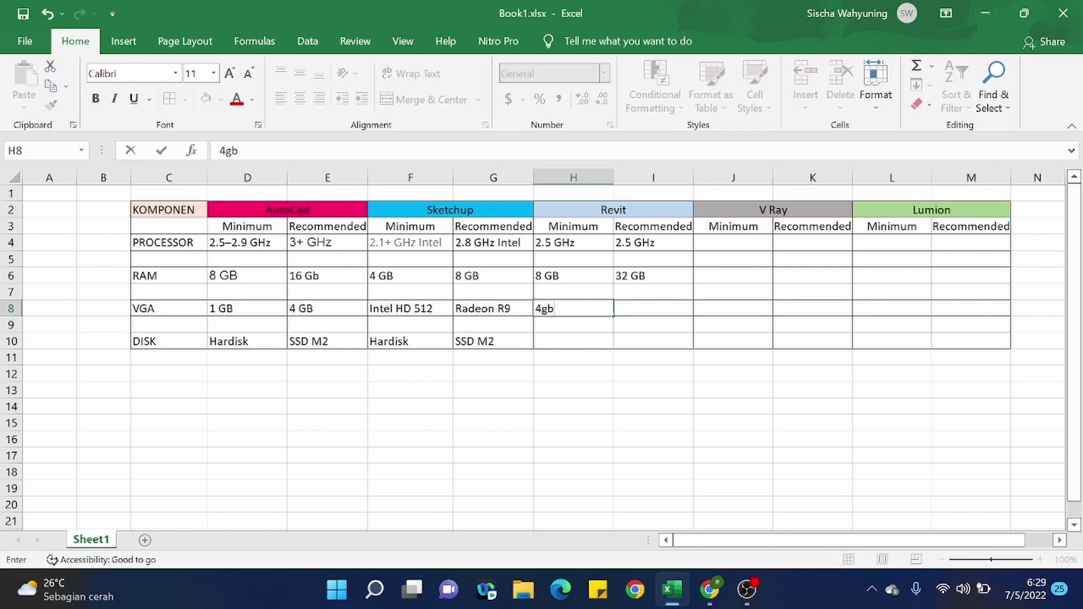
pyautogui.press('BackSpace')
pyautogui.press('BackSpace')
pyautogui.press('BackSpace')
pyautogui.write('4')
pyautogui.press('capslock')
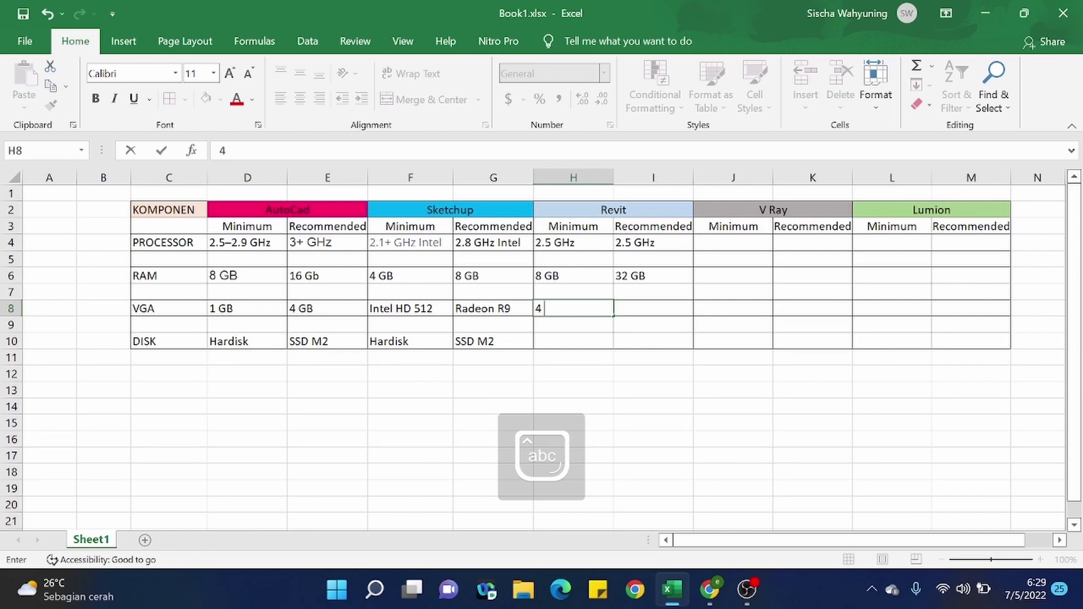
pyautogui.write('GB')
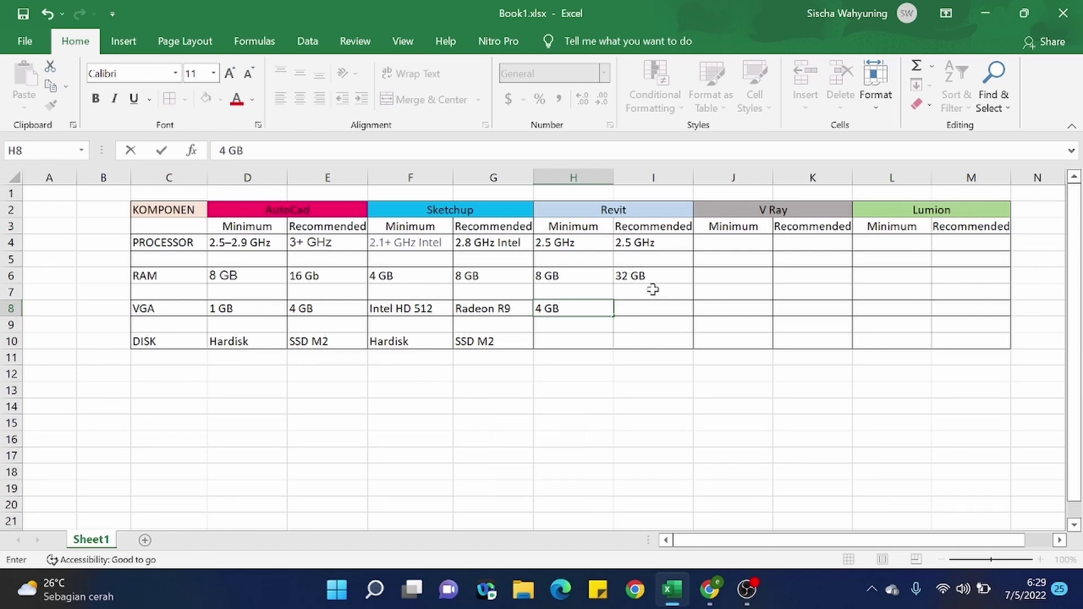
pyautogui.click(654, 357)
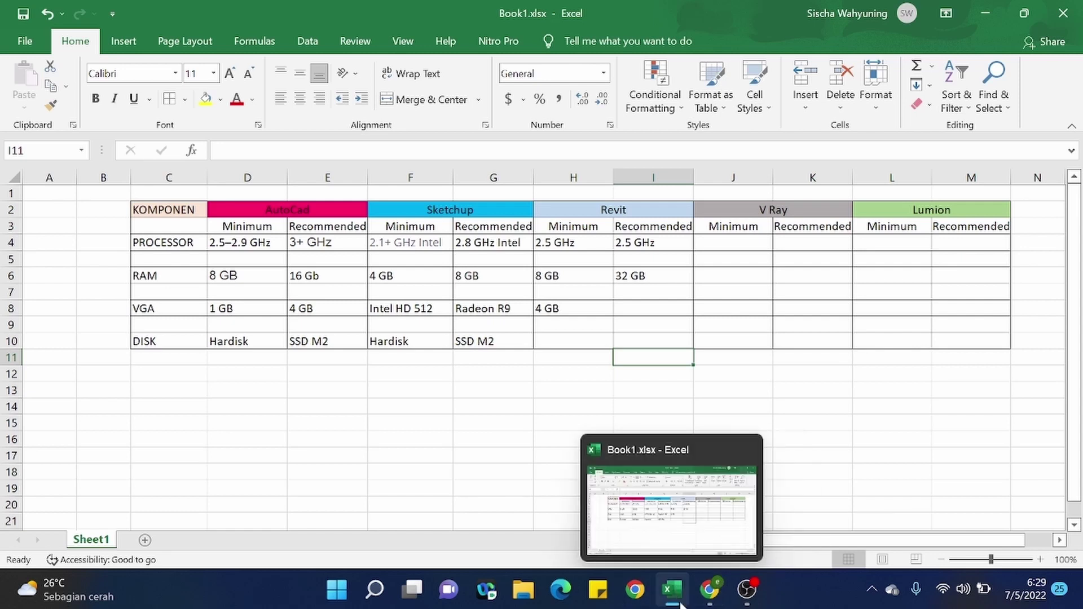
# - Switch to Chrome and examine the Revit Cloud Worksharing, Revit LT 2022 and Revit Server 2022 requirement tables for graphics card and disk specifications
pyautogui.click(710, 590)
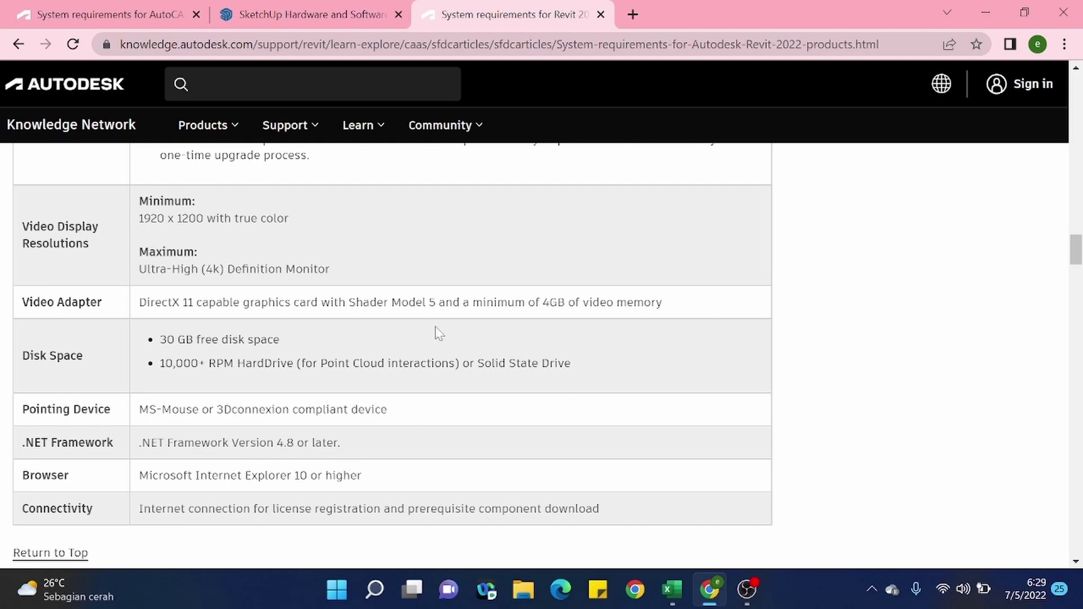
pyautogui.scroll(-6, 439, 333)
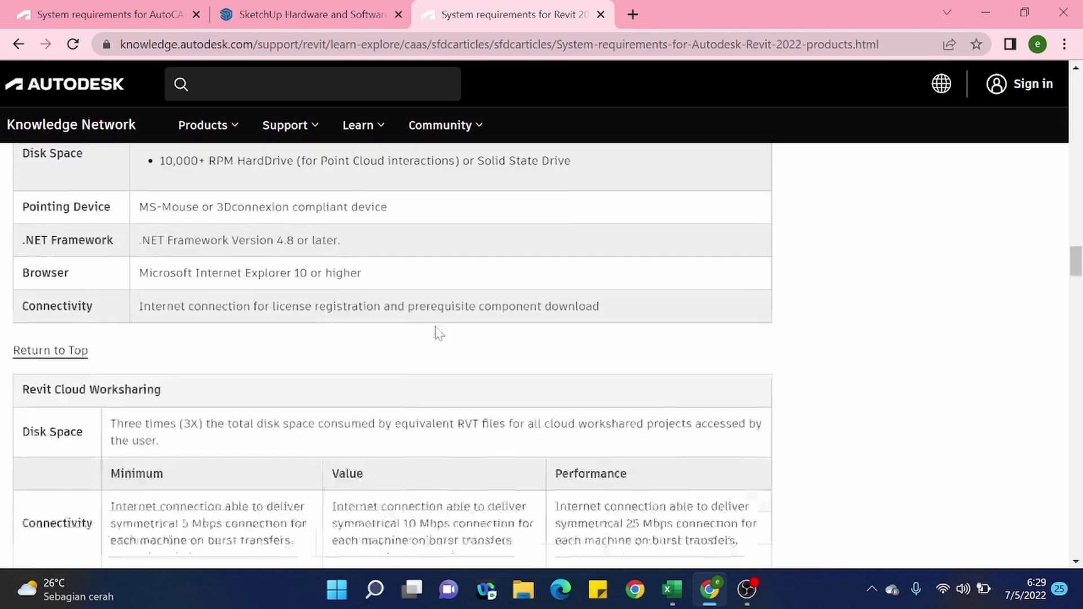
pyautogui.scroll(-3, 439, 333)
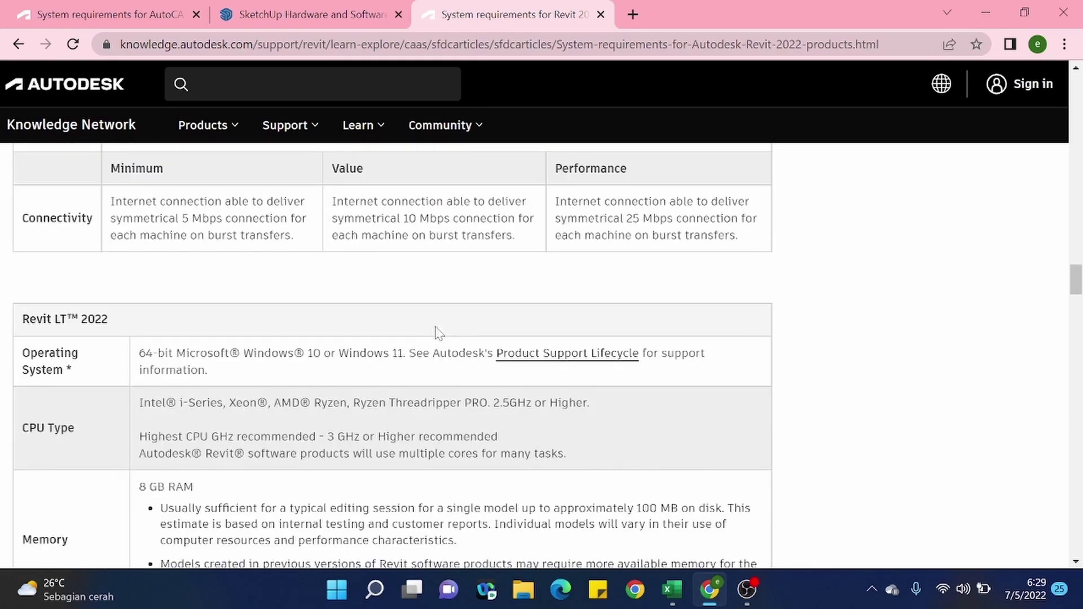
pyautogui.scroll(-7, 439, 333)
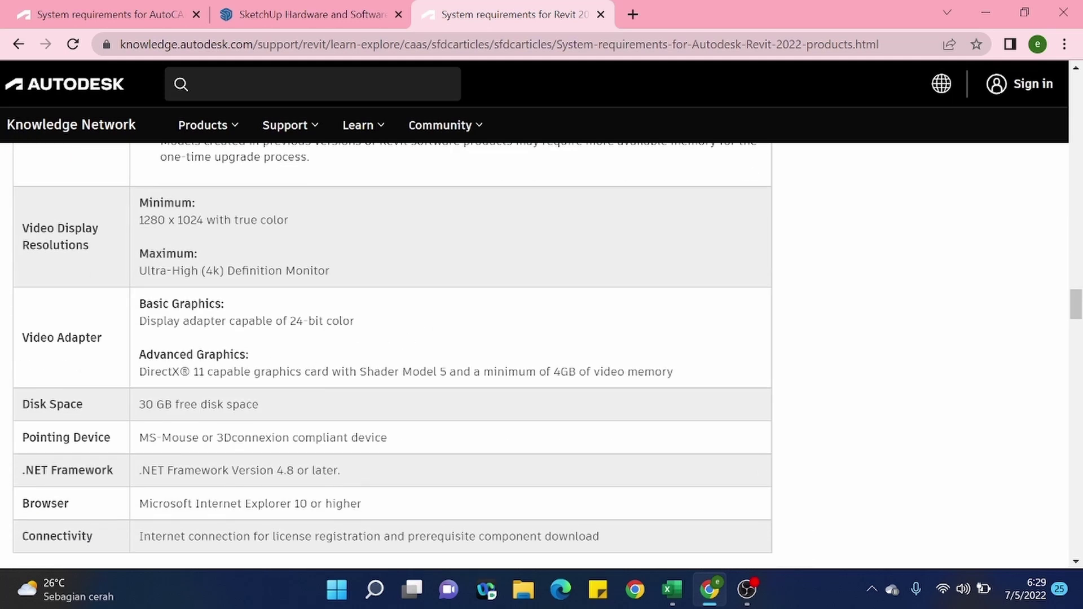
pyautogui.scroll(3, 237, 370)
pyautogui.scroll(-8, 237, 370)
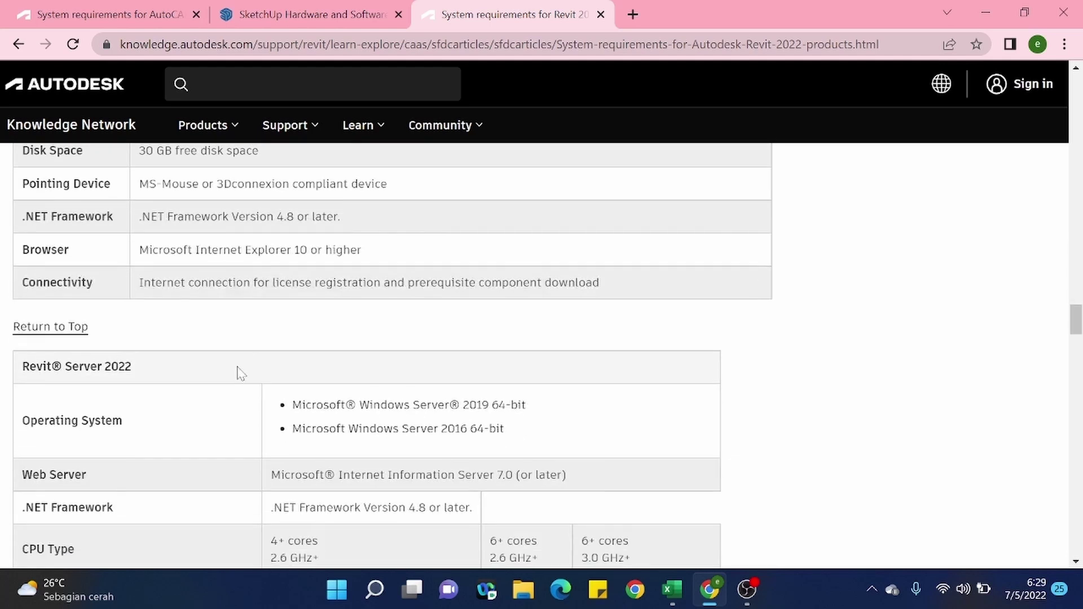
pyautogui.scroll(-2, 241, 370)
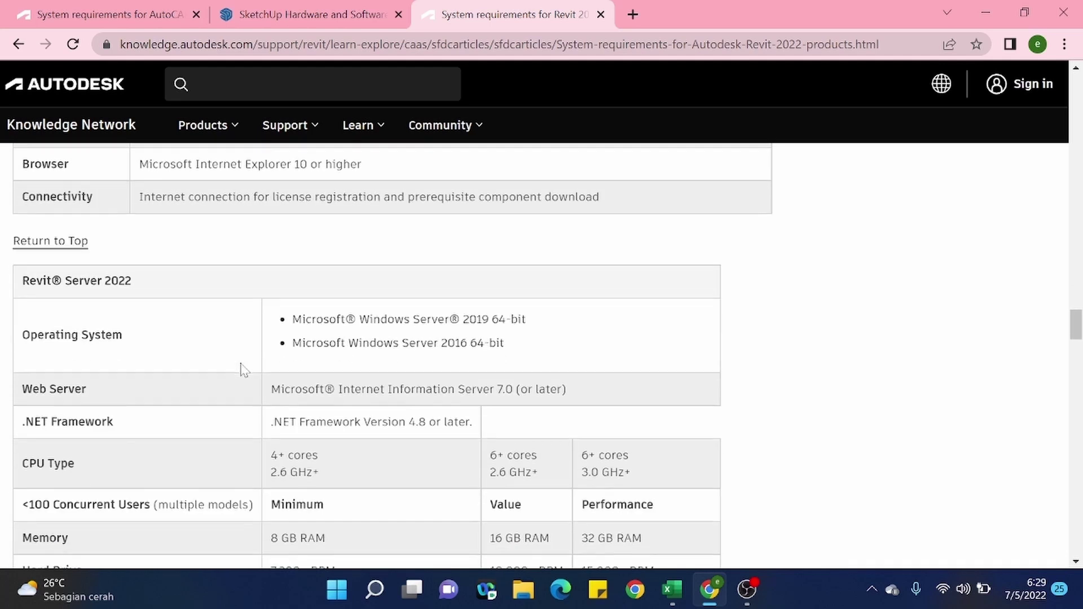
pyautogui.scroll(-1, 243, 368)
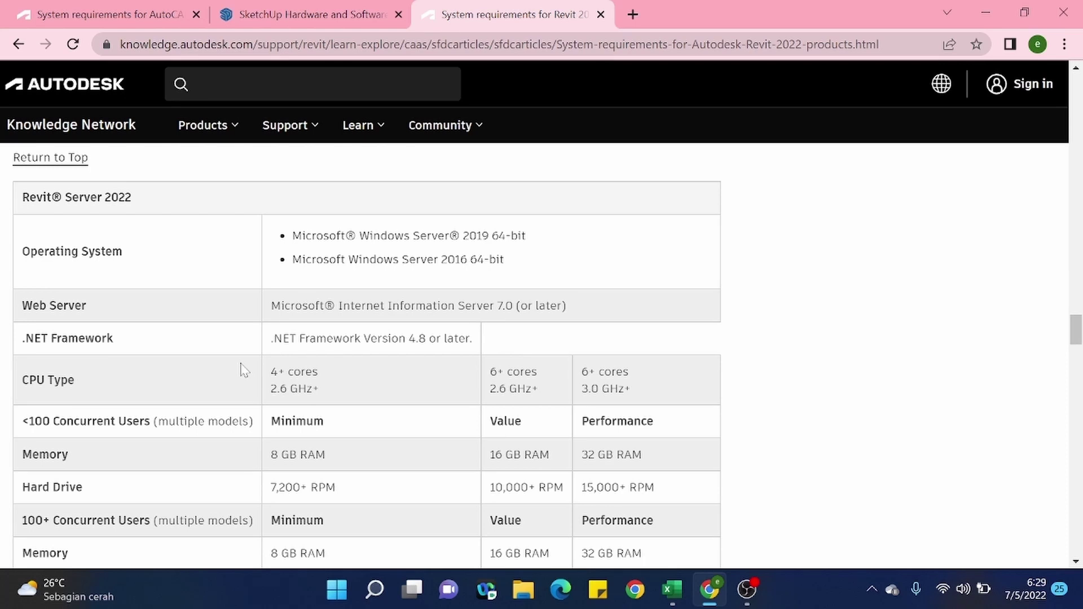
pyautogui.scroll(-1, 242, 370)
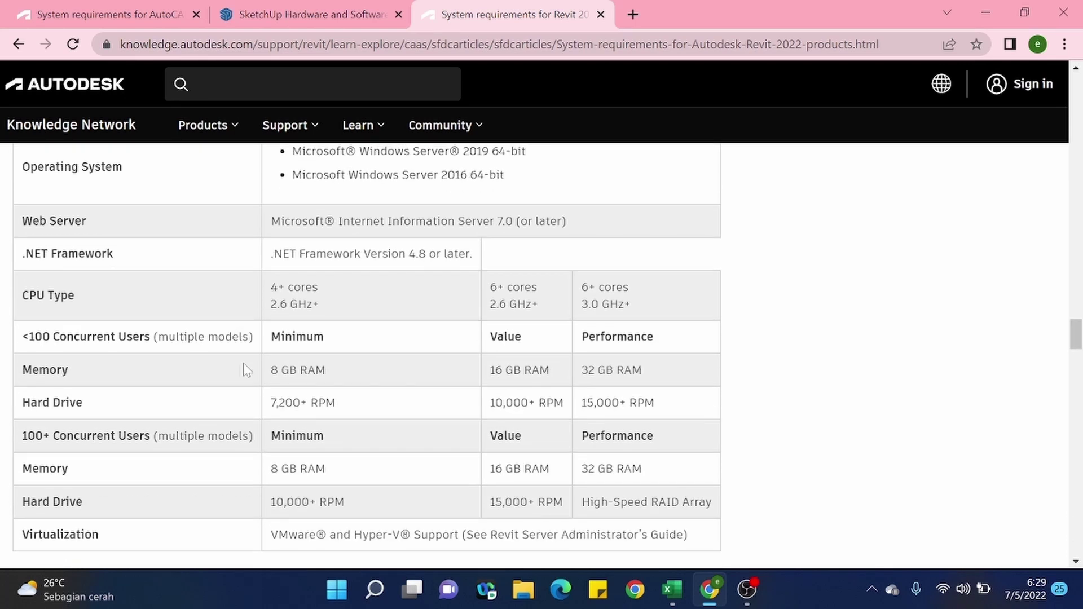
# - Examine the Citrix, VMware and Parallels Desktop configuration tables for Revit 2022, including their CPU, memory, GPU and disk rows
pyautogui.scroll(-4, 242, 370)
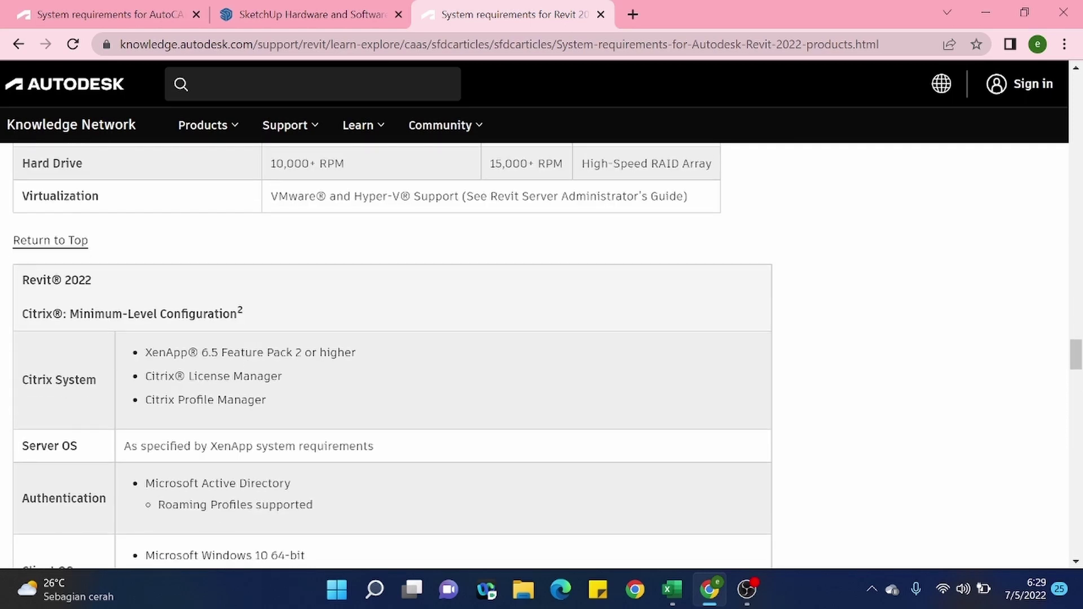
pyautogui.scroll(-4, 393, 355)
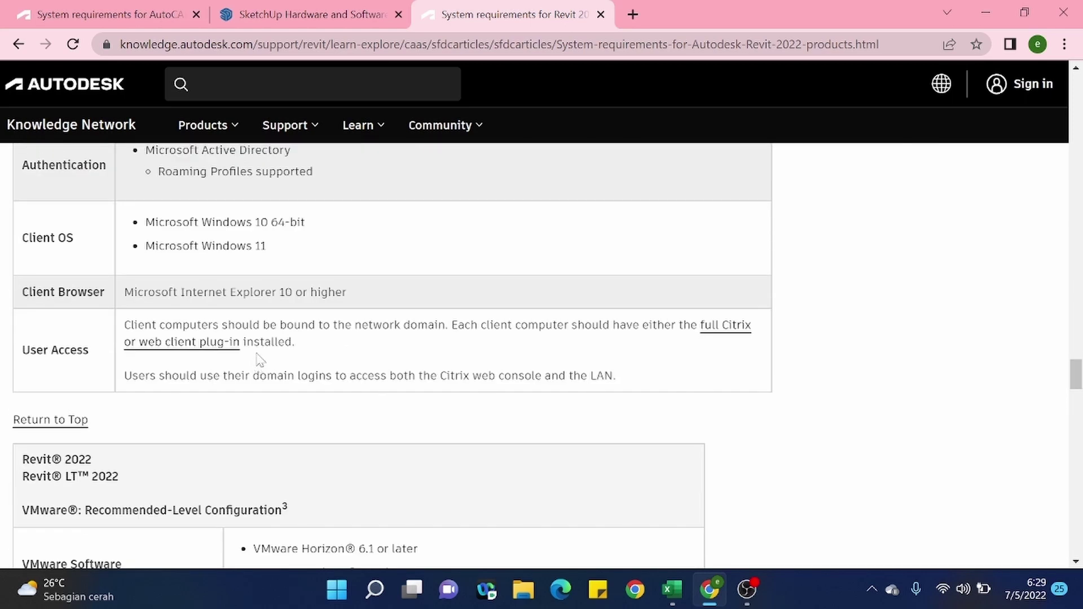
pyautogui.scroll(2, 259, 360)
pyautogui.scroll(-3, 265, 354)
pyautogui.scroll(-2, 265, 354)
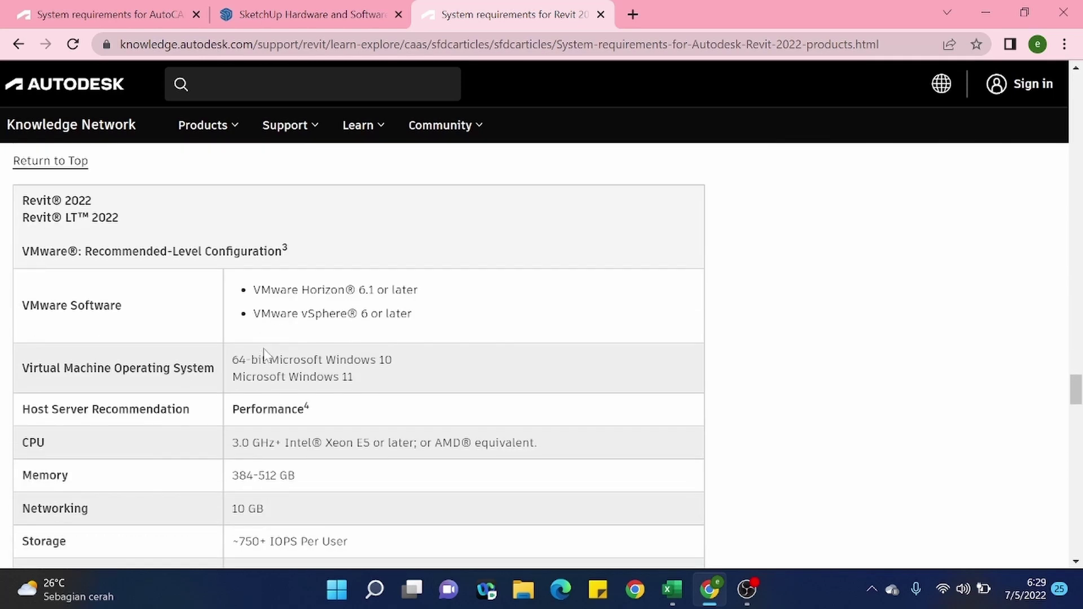
pyautogui.scroll(-1, 264, 354)
pyautogui.scroll(-1, 268, 350)
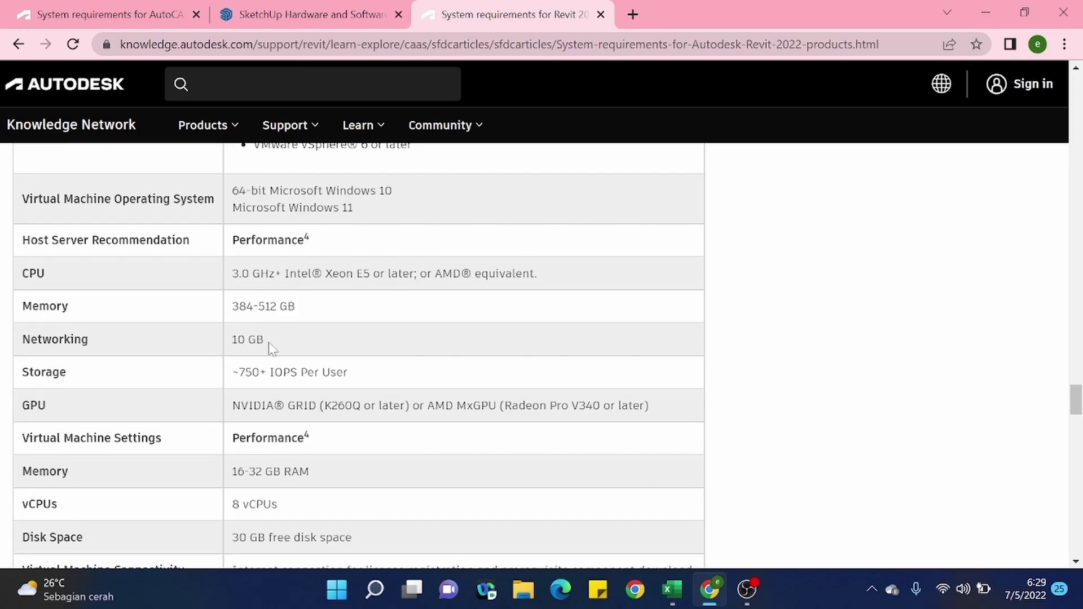
pyautogui.scroll(-3, 272, 348)
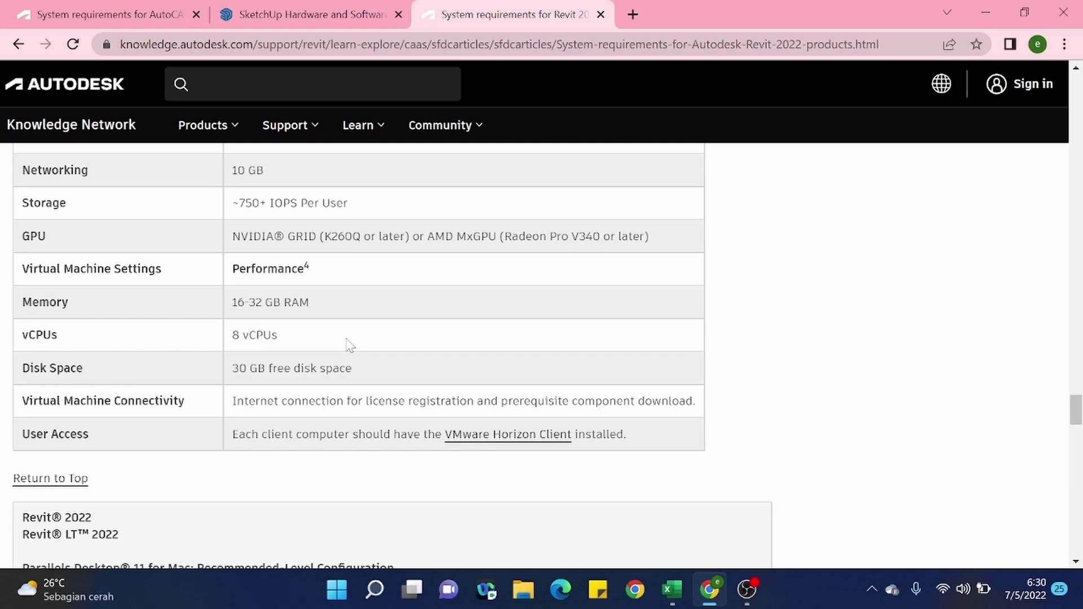
pyautogui.scroll(-4, 349, 343)
pyautogui.scroll(-6, 350, 342)
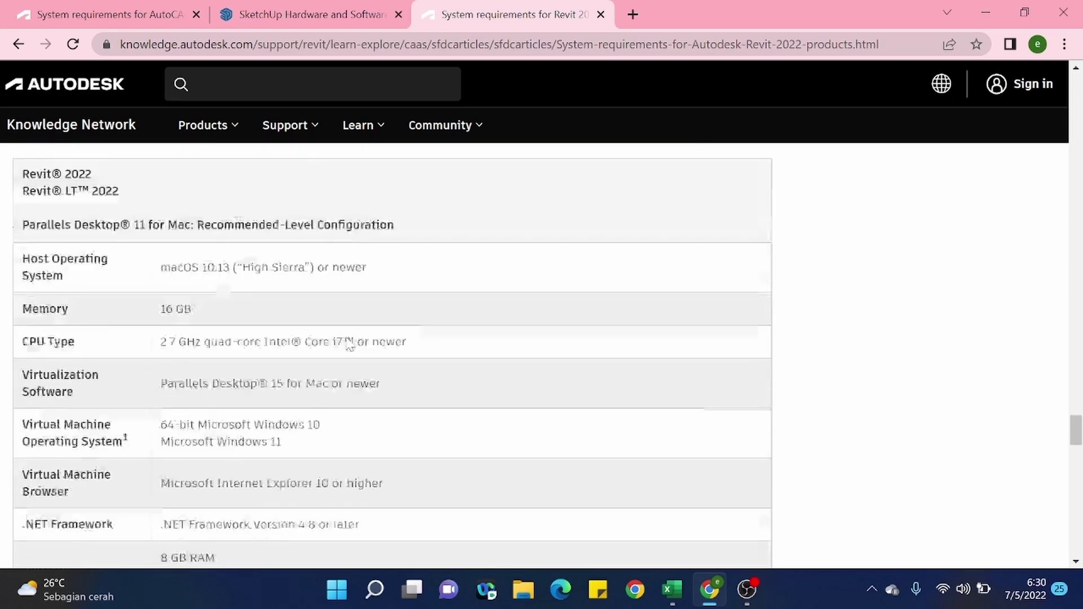
# - Go back up through the Revit requirement tables to the Disk Space row above the Revit Cloud Worksharing table
pyautogui.scroll(3, 349, 343)
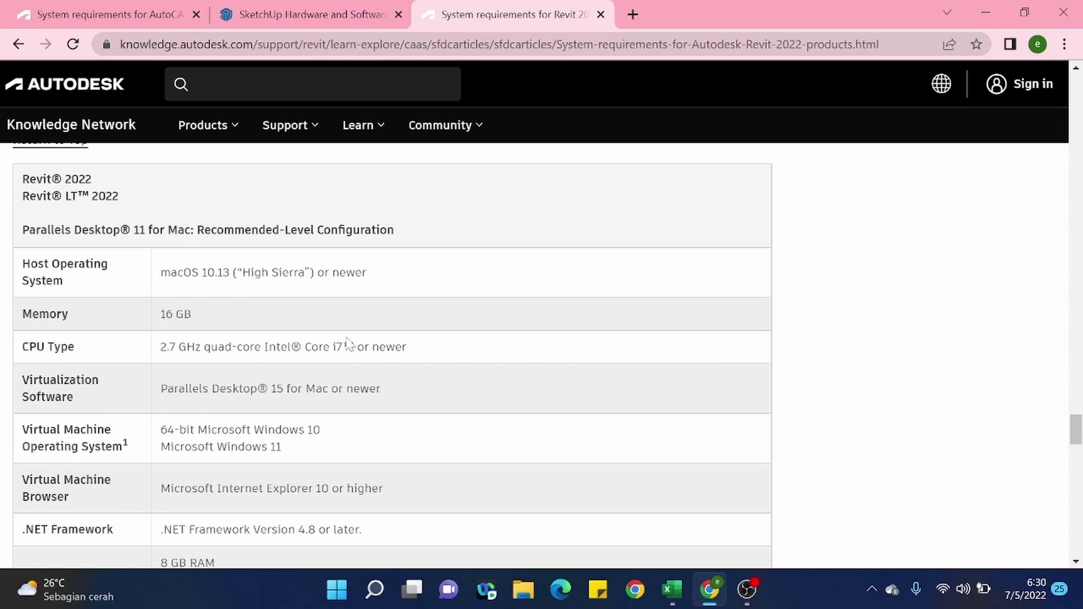
pyautogui.scroll(10, 349, 340)
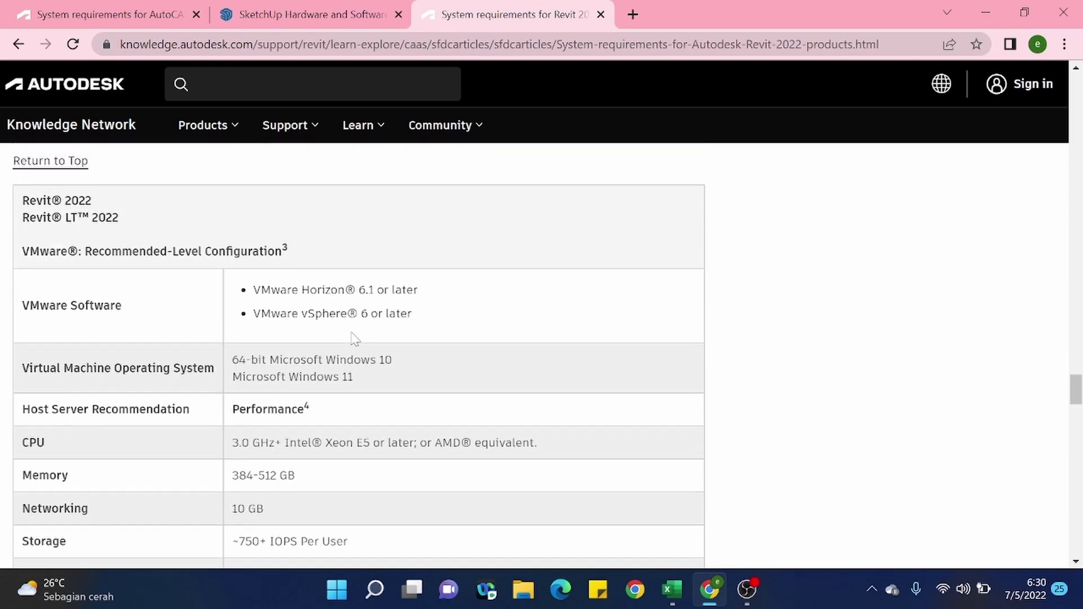
pyautogui.scroll(9, 354, 338)
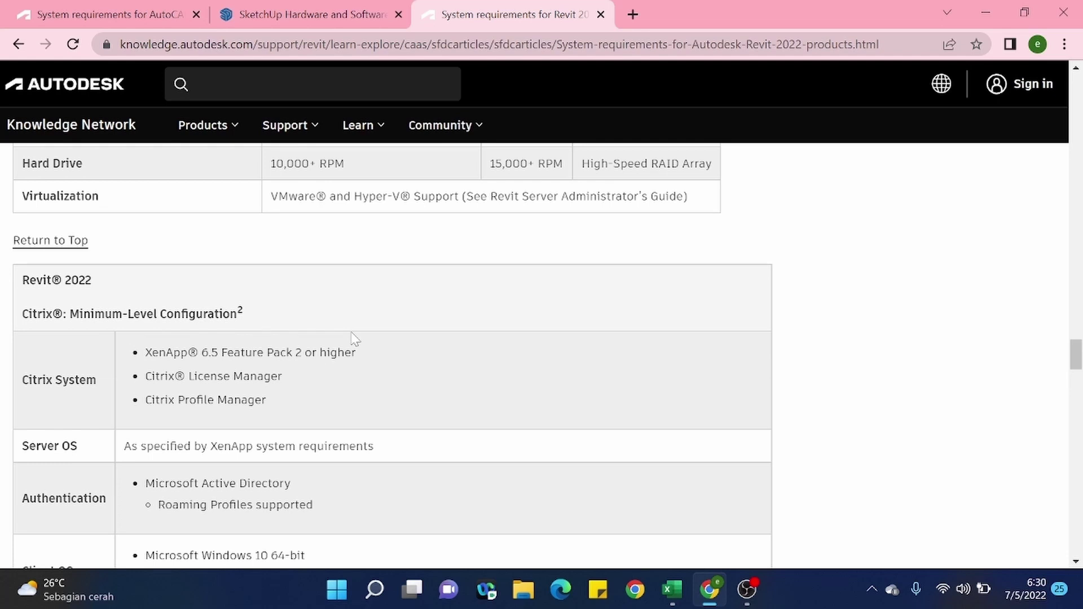
pyautogui.scroll(12, 354, 339)
pyautogui.scroll(12, 354, 337)
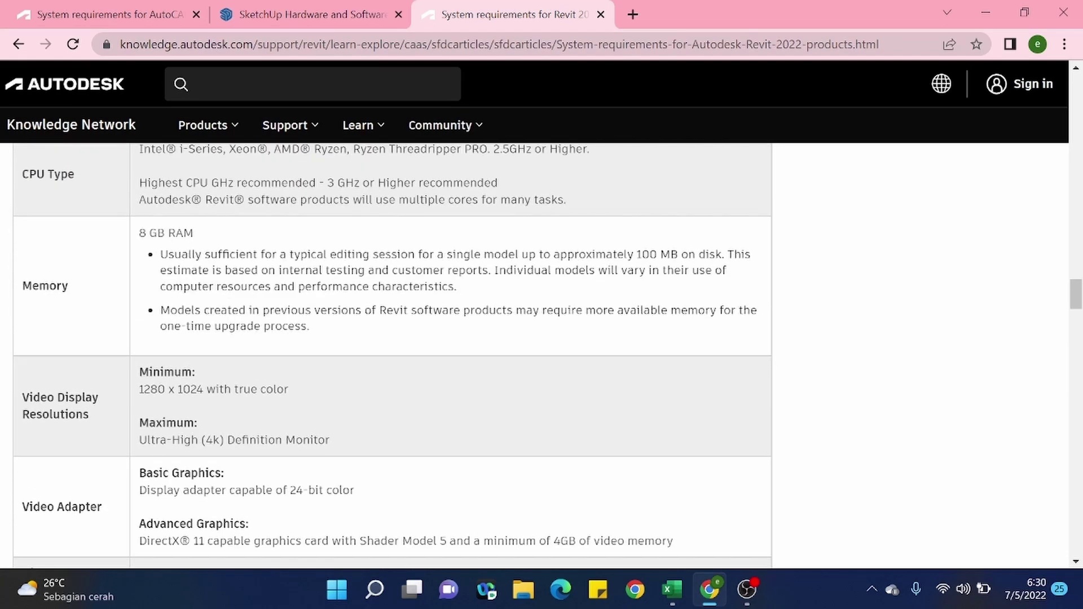
pyautogui.scroll(9, 354, 337)
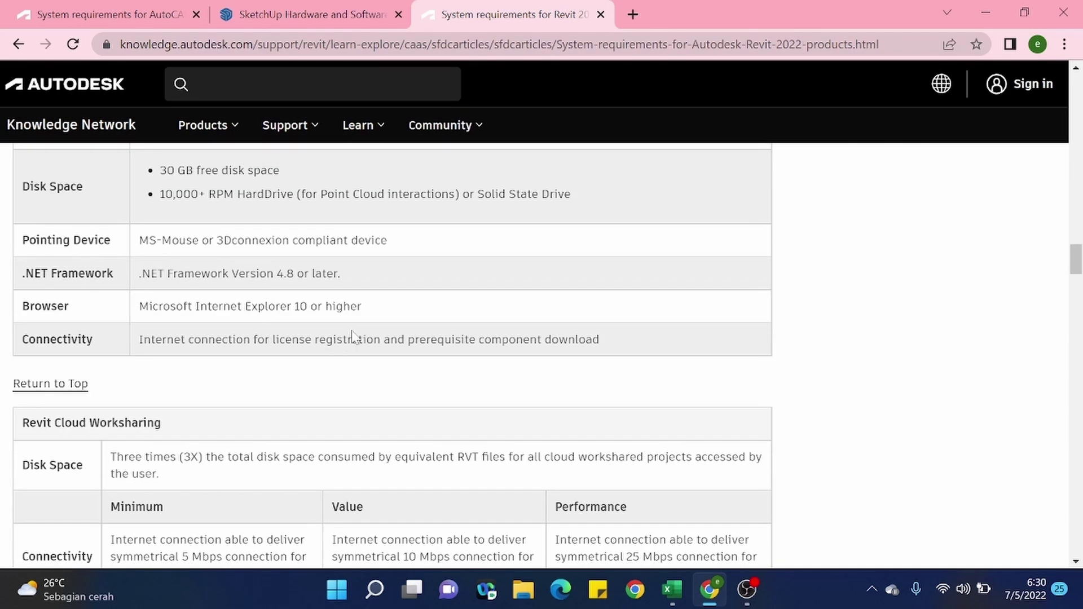
# - Check the Video Adapter row for large, complex Revit models, and return to Excel to enter "4+ GB" as the Revit recommended VGA in I8
pyautogui.scroll(6, 357, 333)
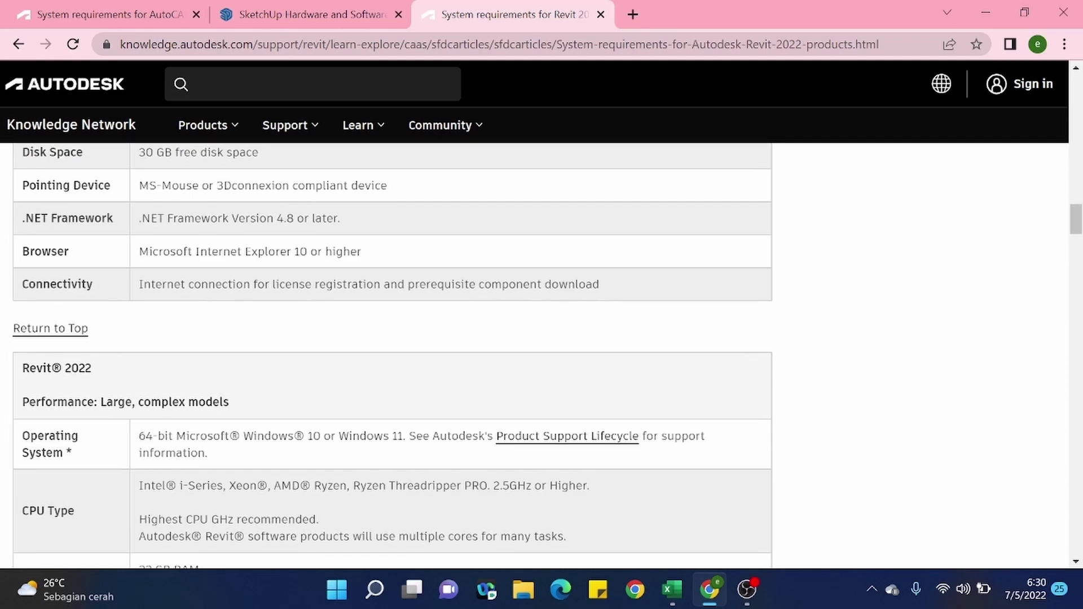
pyautogui.scroll(-8, 357, 333)
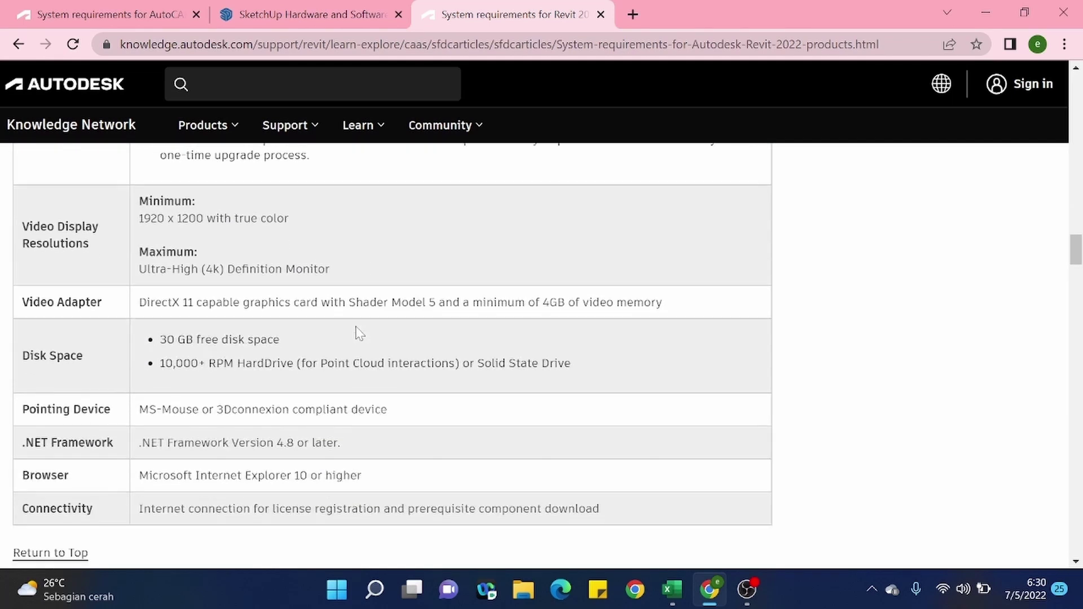
pyautogui.click(986, 14)
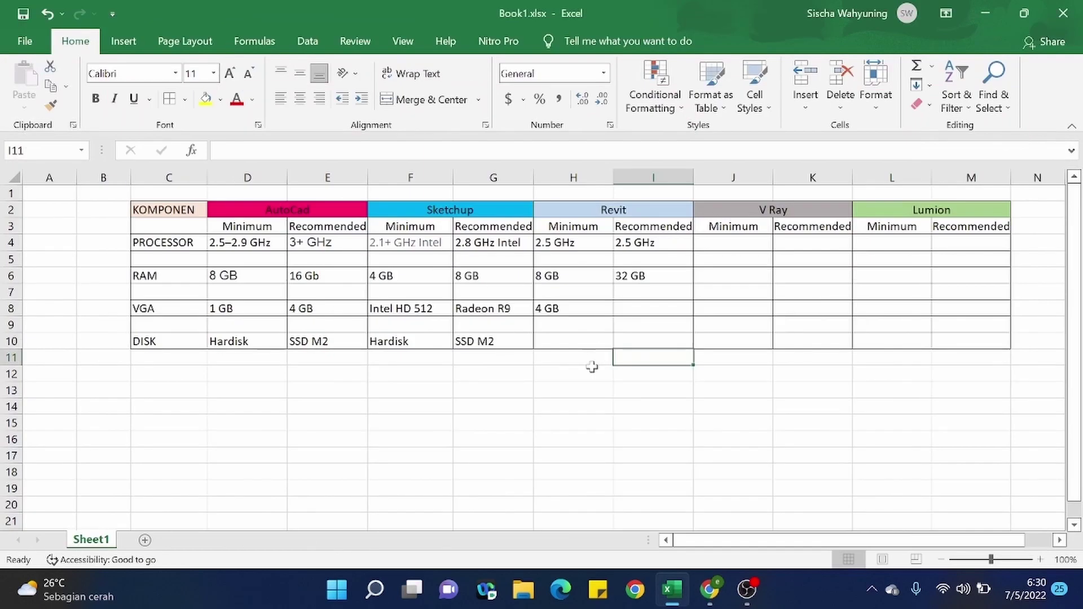
pyautogui.click(619, 312)
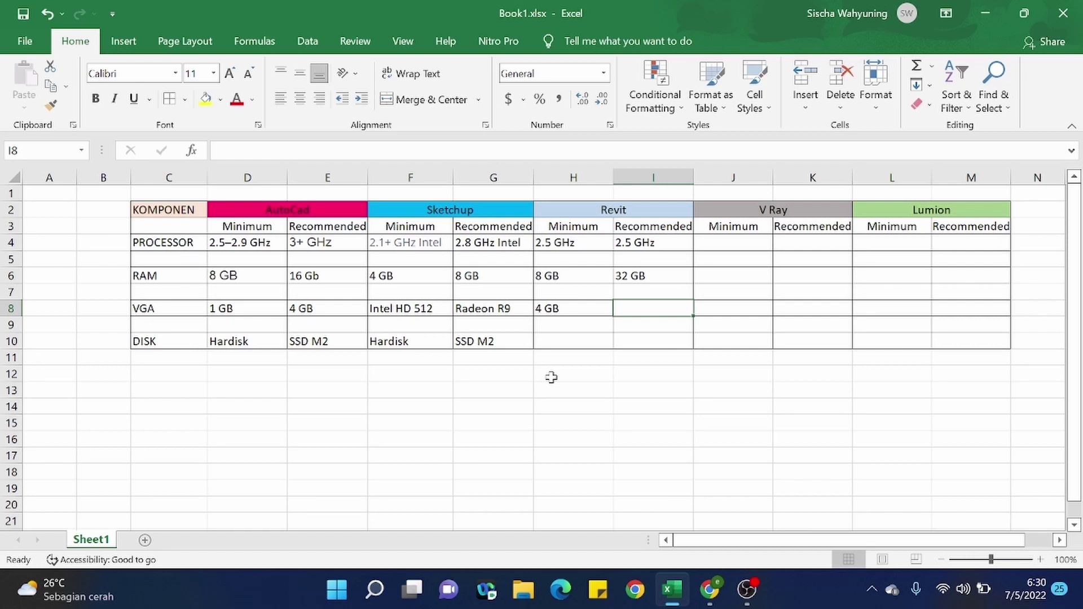
pyautogui.write('4')
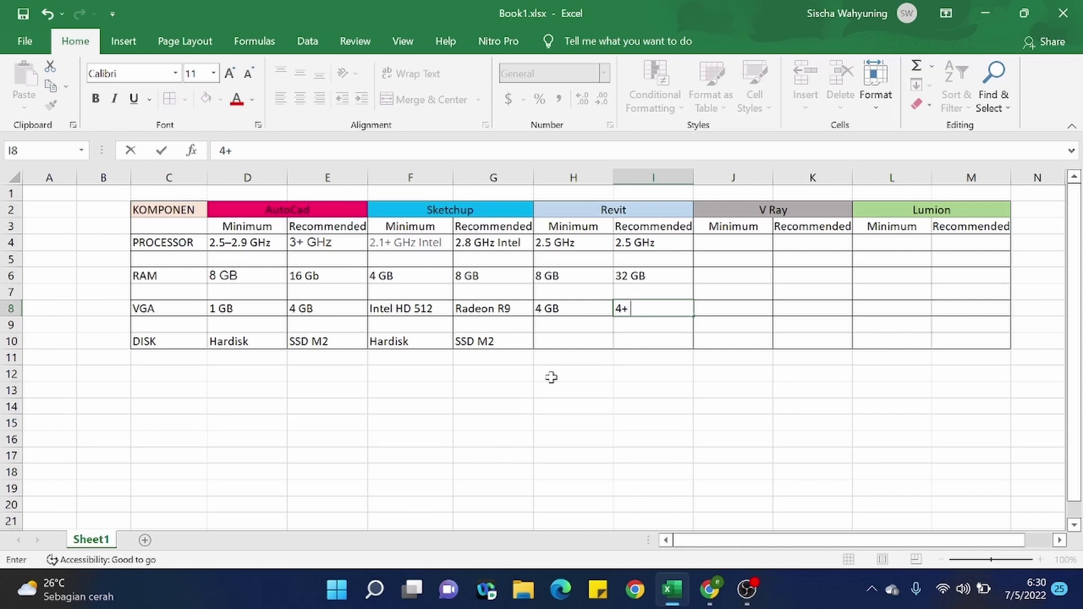
pyautogui.write('+ GB')
pyautogui.click(551, 377)
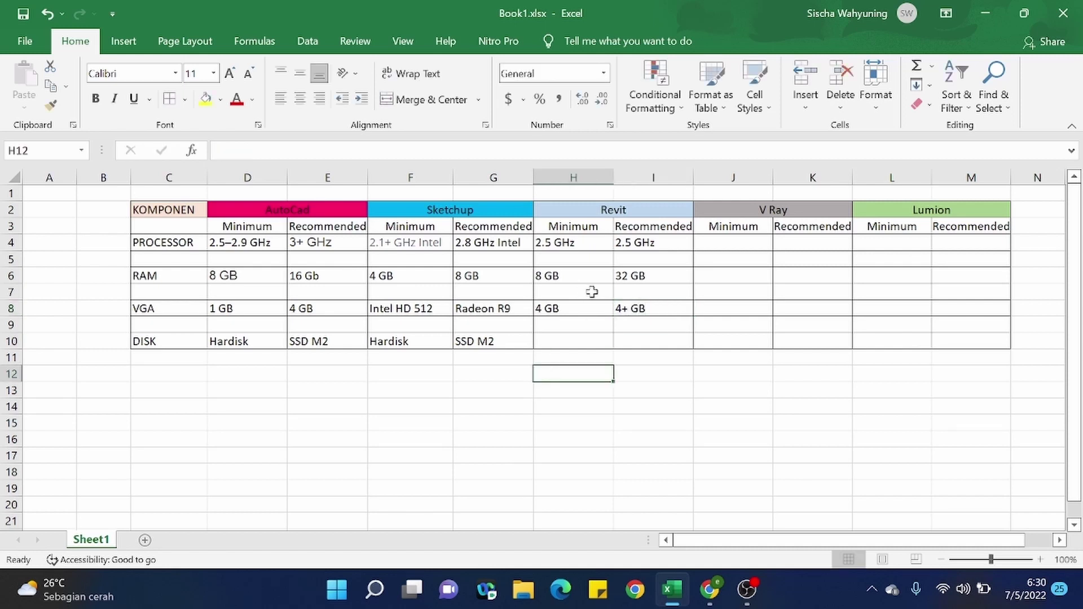
# - Select the Revit minimum cell in the DISK row, H10
pyautogui.click(134, 343)
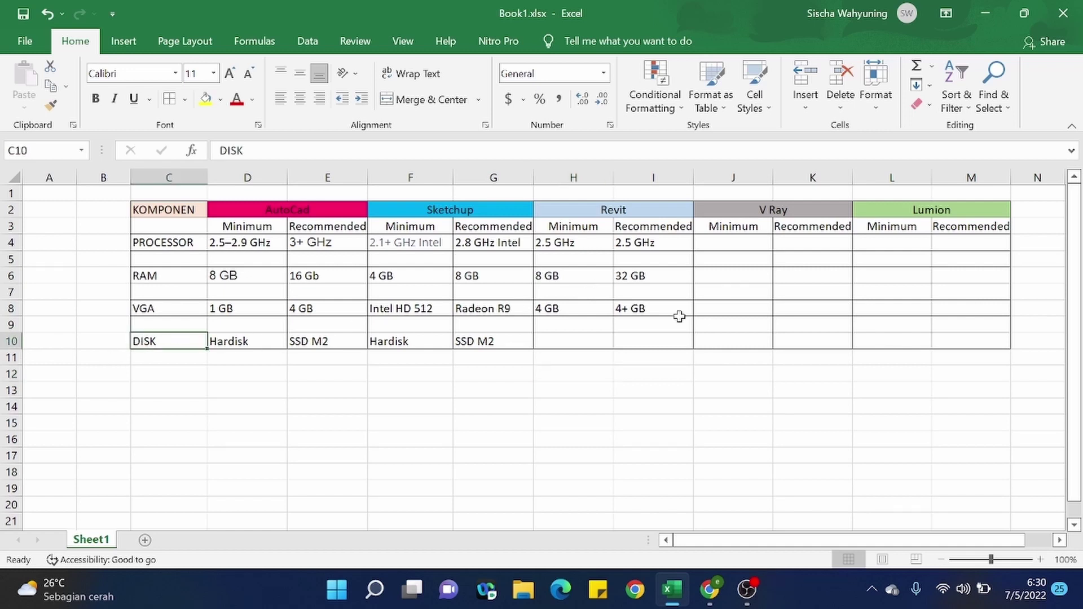
pyautogui.click(569, 342)
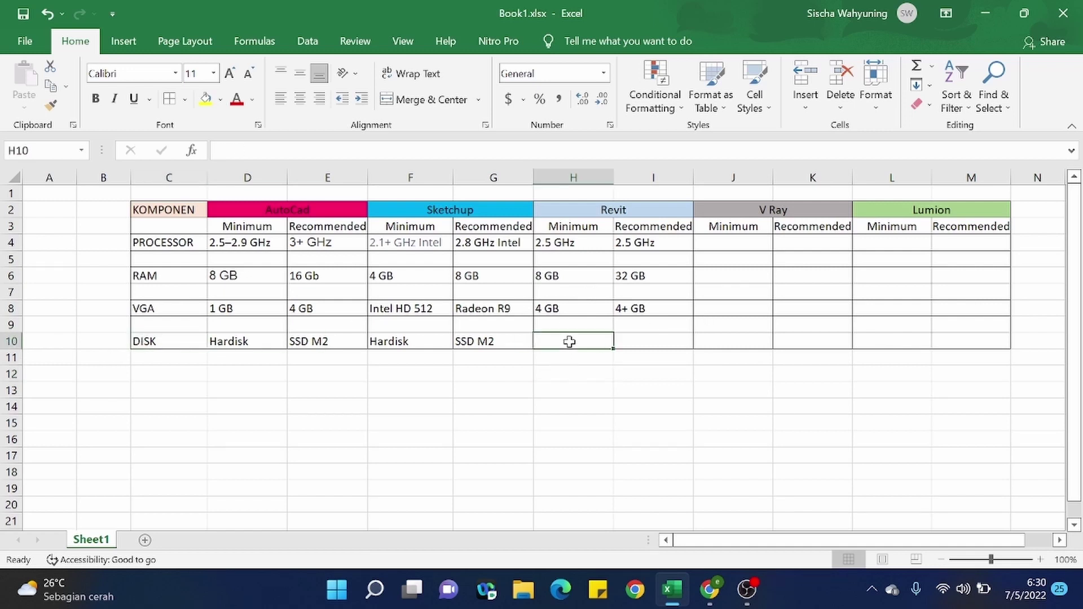
# - Enter SSD SATA as the minimum disk for Revit in cell H10
pyautogui.write('ssd')
pyautogui.press('BackSpace')
pyautogui.press('BackSpace')
pyautogui.press('BackSpace')
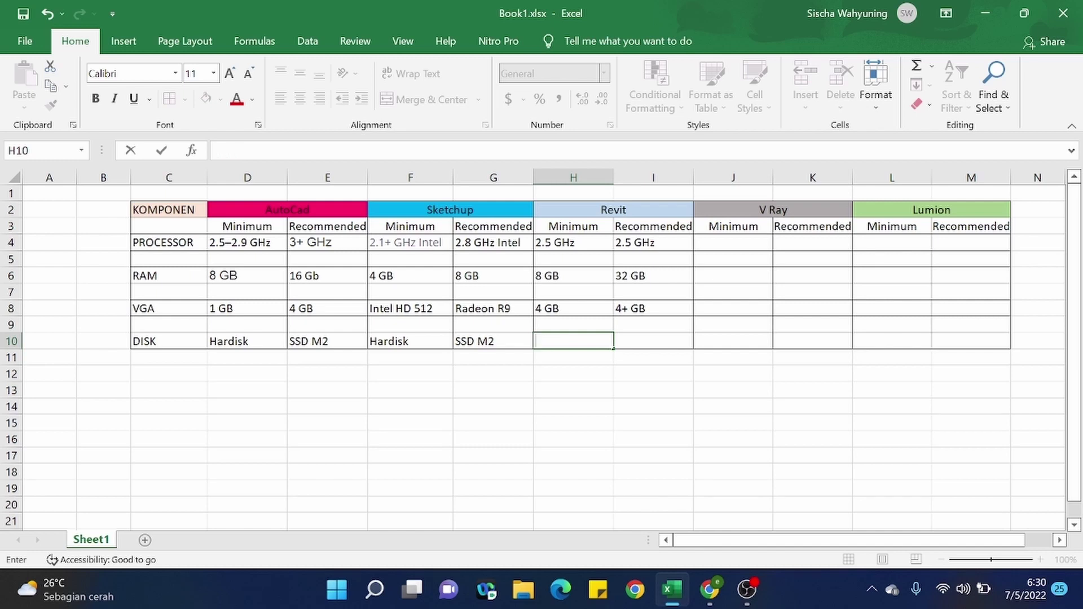
pyautogui.press('capslock')
pyautogui.write('SSD SATA')
pyautogui.click(671, 371)
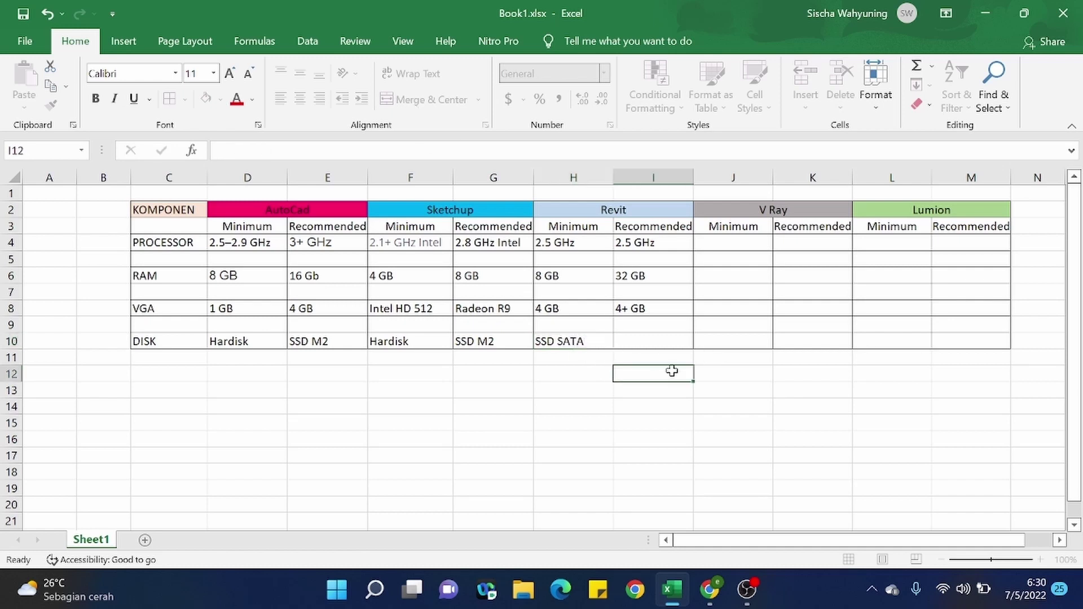
# - Enter SSD M2 as the recommended disk for Revit in cell I10
pyautogui.click(663, 345)
pyautogui.write('SSD')
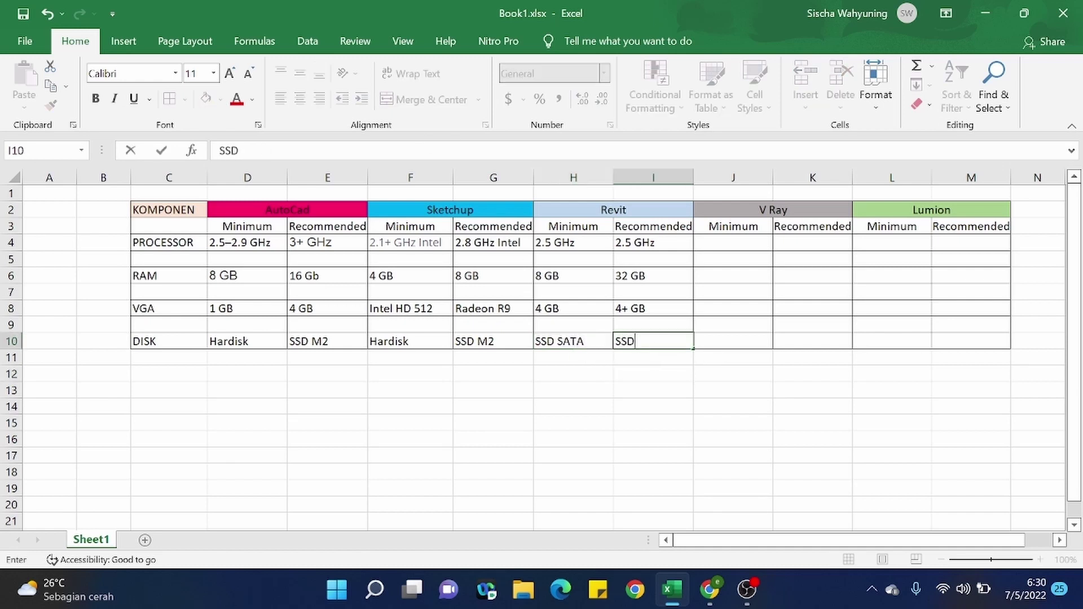
pyautogui.write(' M2')
pyautogui.click(659, 443)
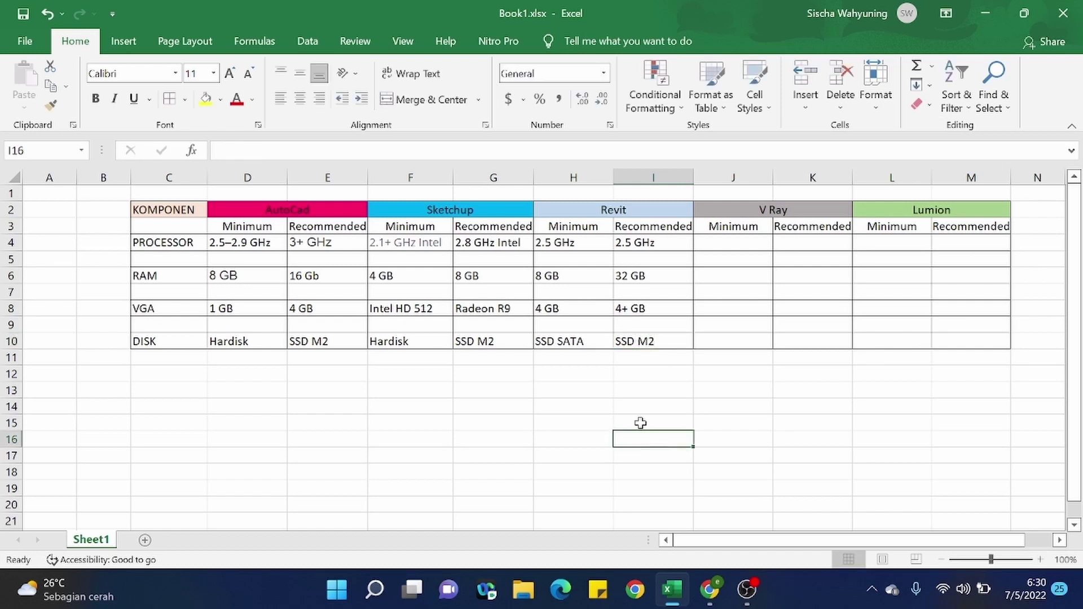
pyautogui.click(758, 290)
pyautogui.click(767, 327)
pyautogui.click(733, 259)
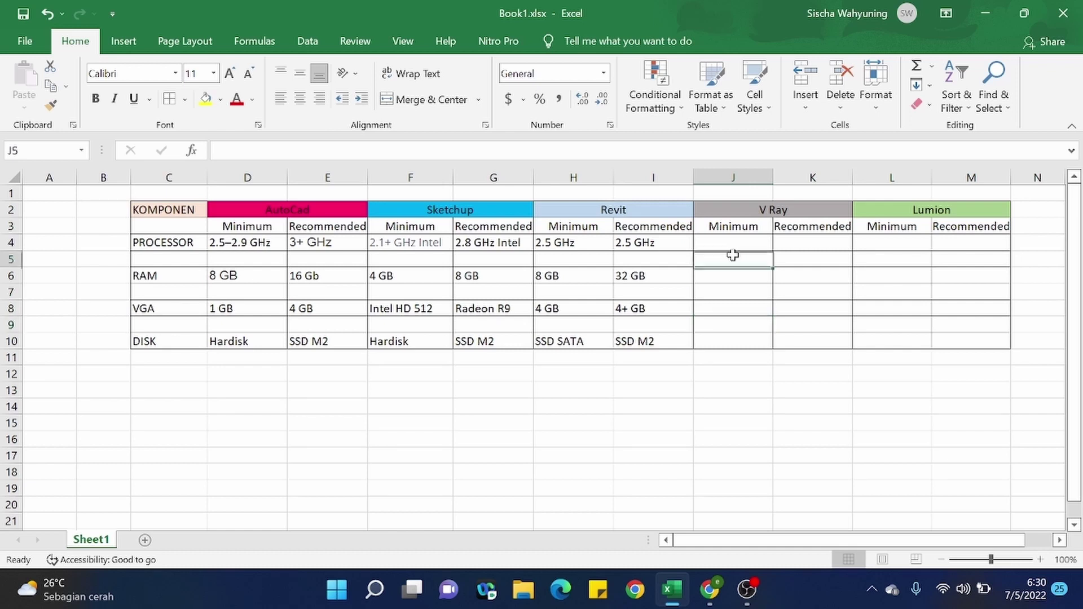
pyautogui.click(728, 242)
pyautogui.click(726, 272)
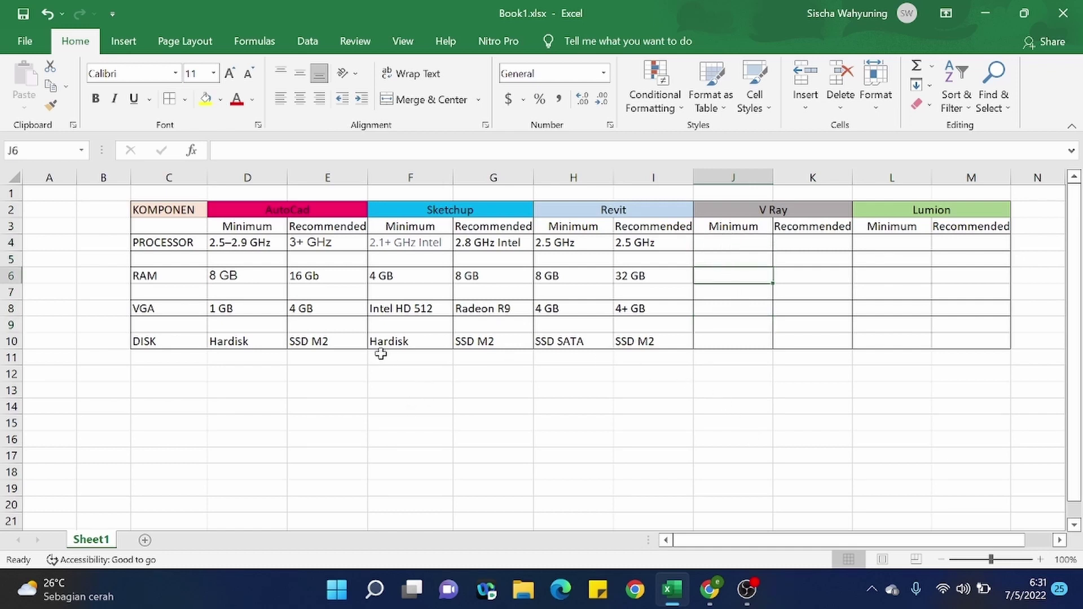
pyautogui.click(392, 339)
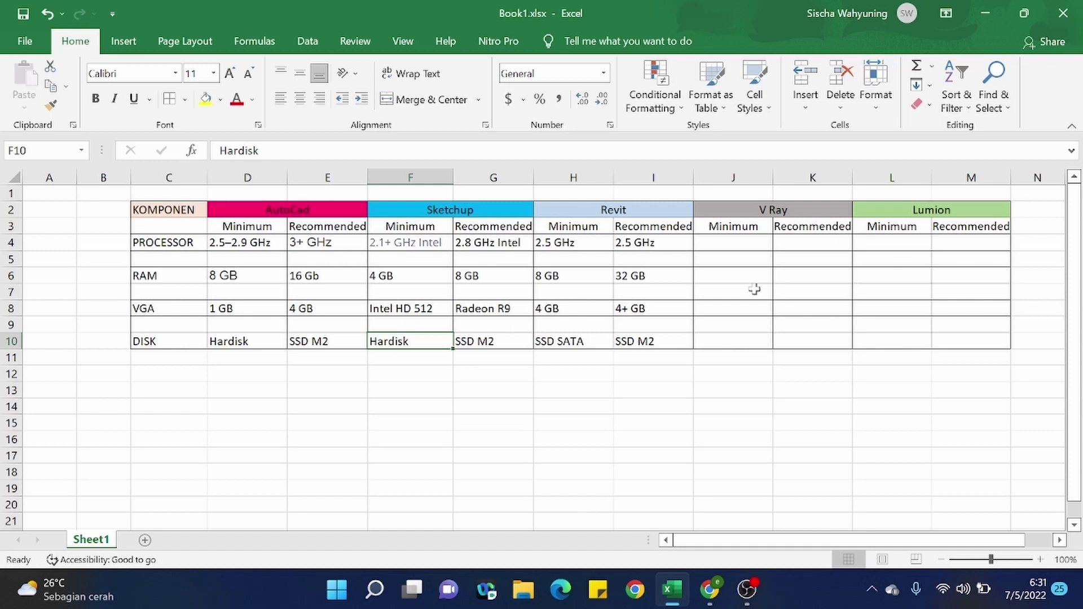
pyautogui.click(597, 342)
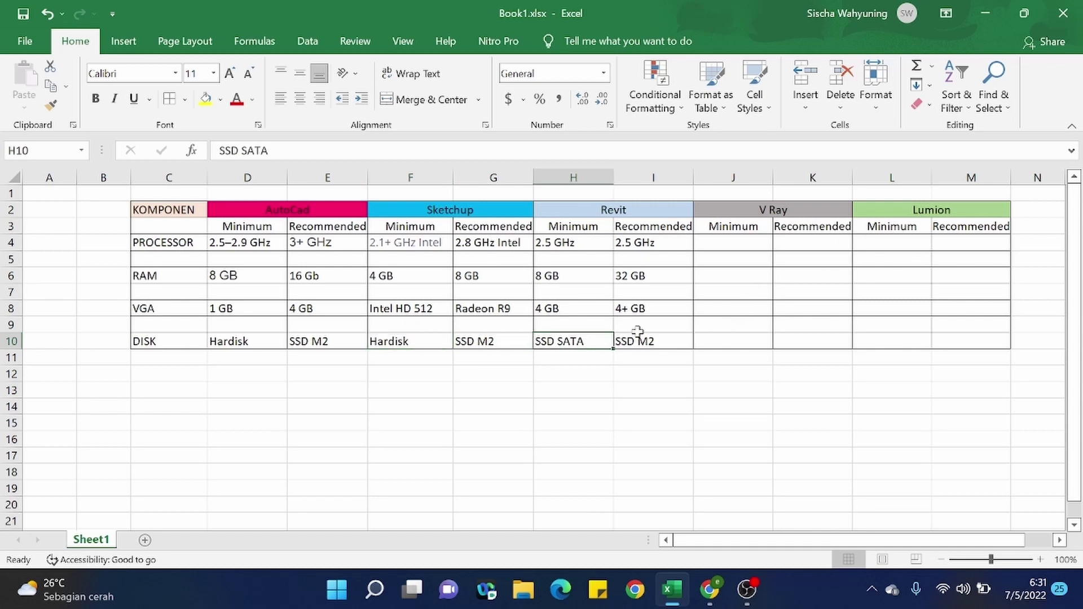
pyautogui.click(733, 248)
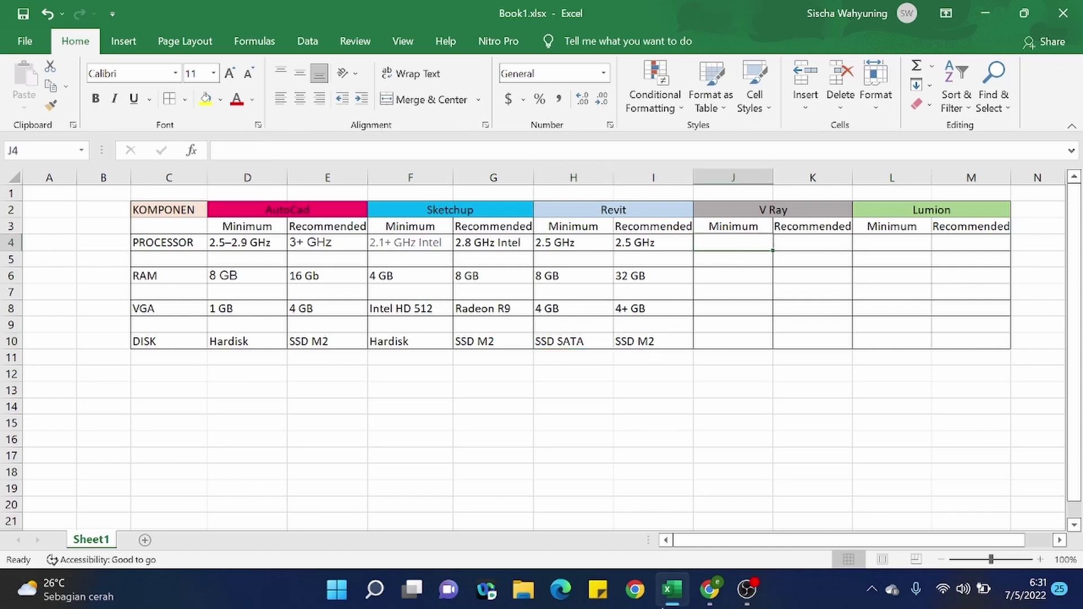
# - Switch to Chrome and search Google in a new tab for "V RAY 5 SYSTEM REQUIREMENT"
pyautogui.click(709, 590)
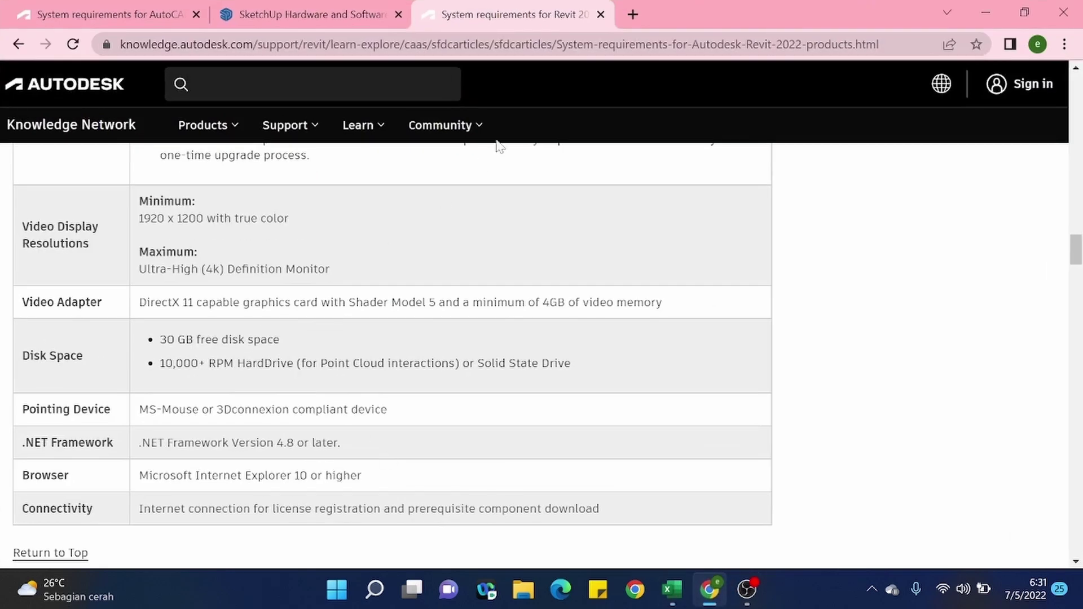
pyautogui.click(632, 14)
pyautogui.click(413, 342)
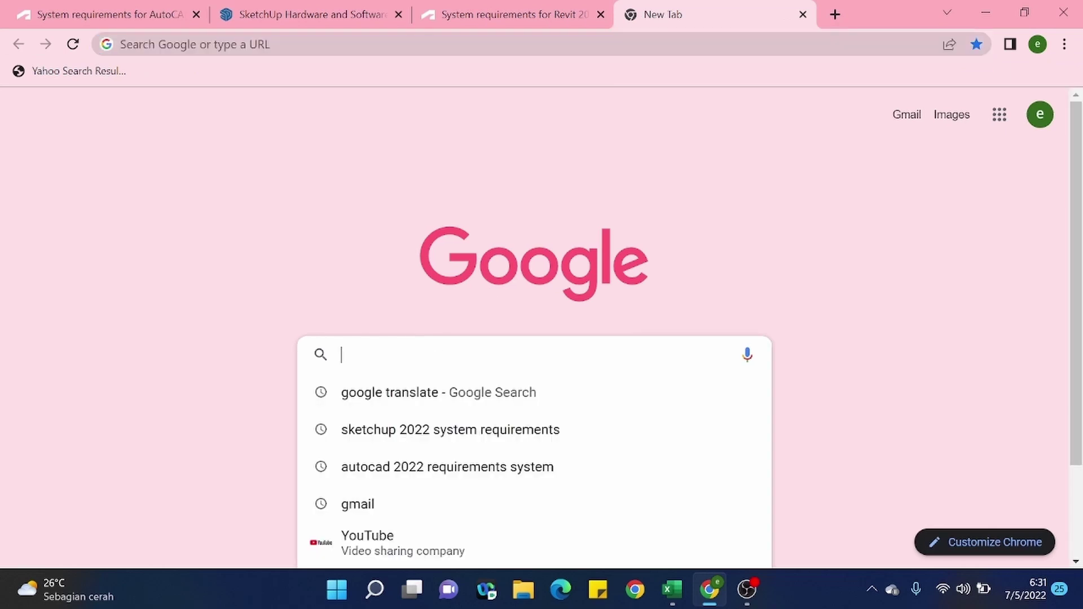
pyautogui.write('V RAY F')
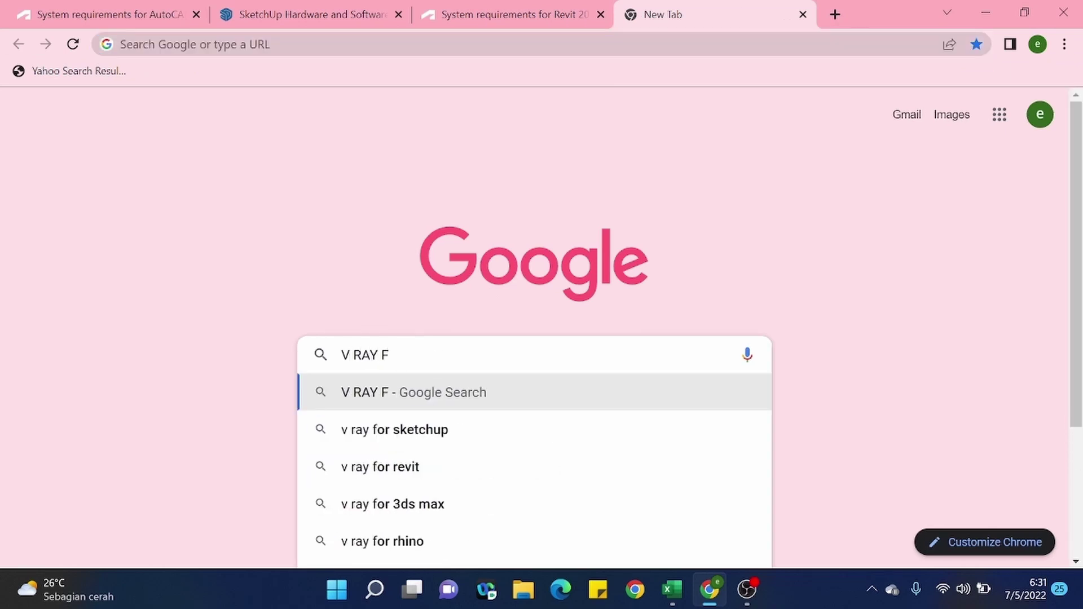
pyautogui.press('BackSpace')
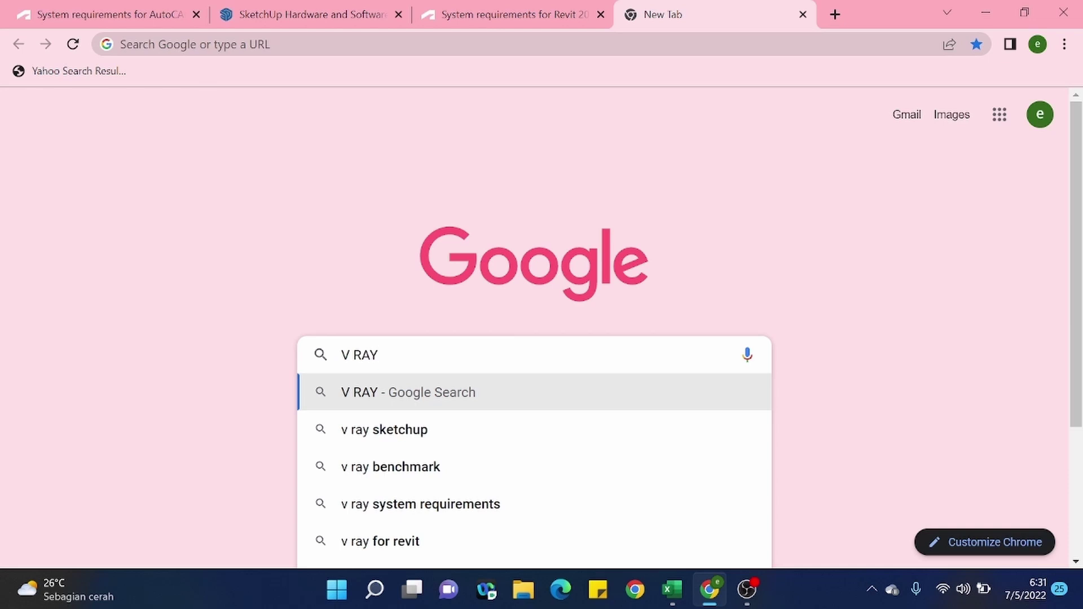
pyautogui.write('5 SYS')
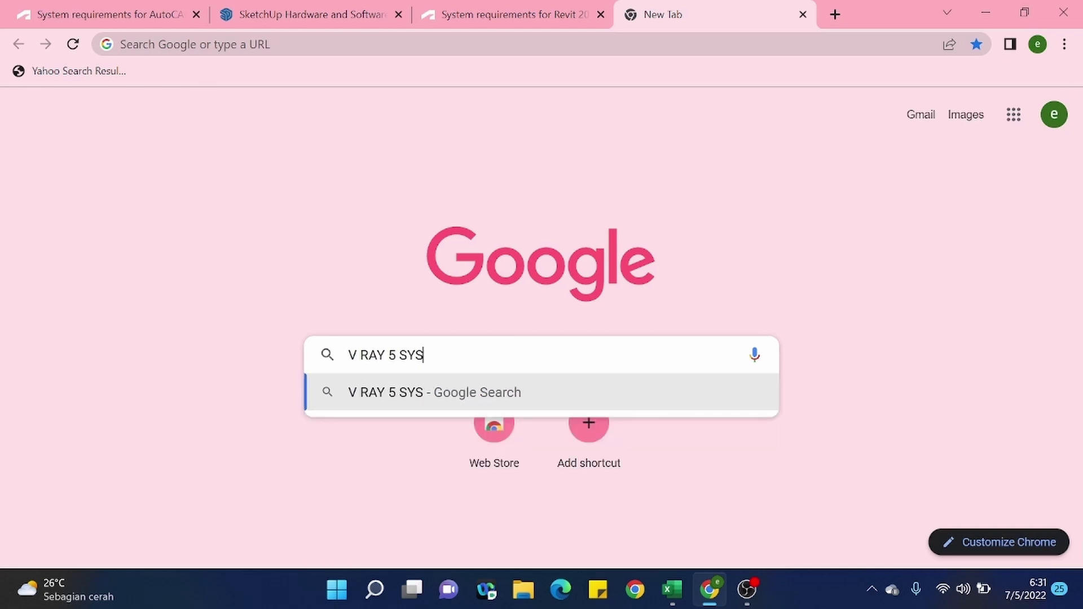
pyautogui.write('TEM')
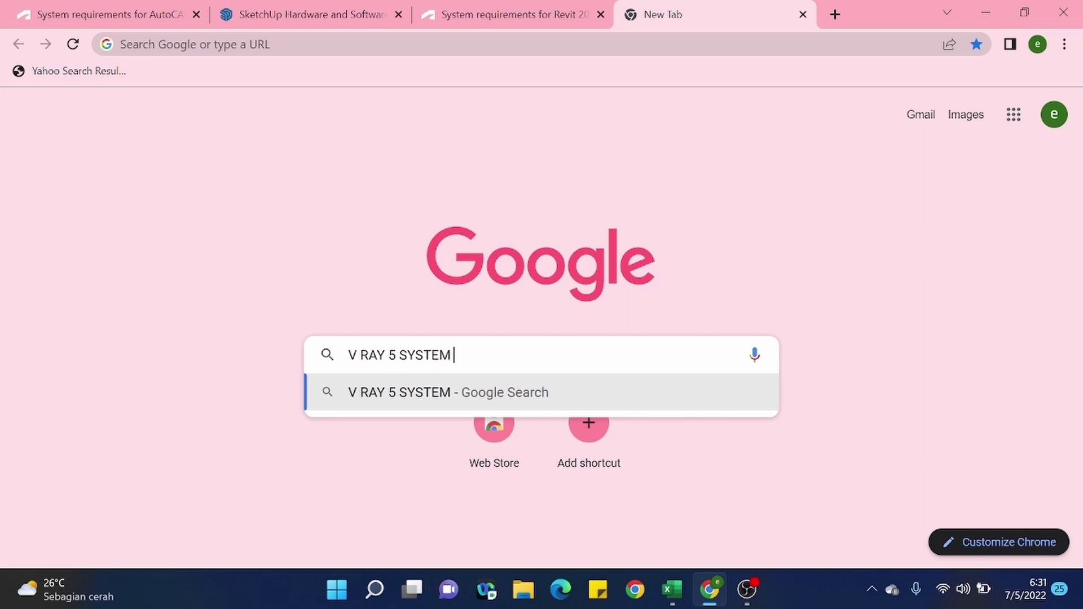
pyautogui.write(' RE')
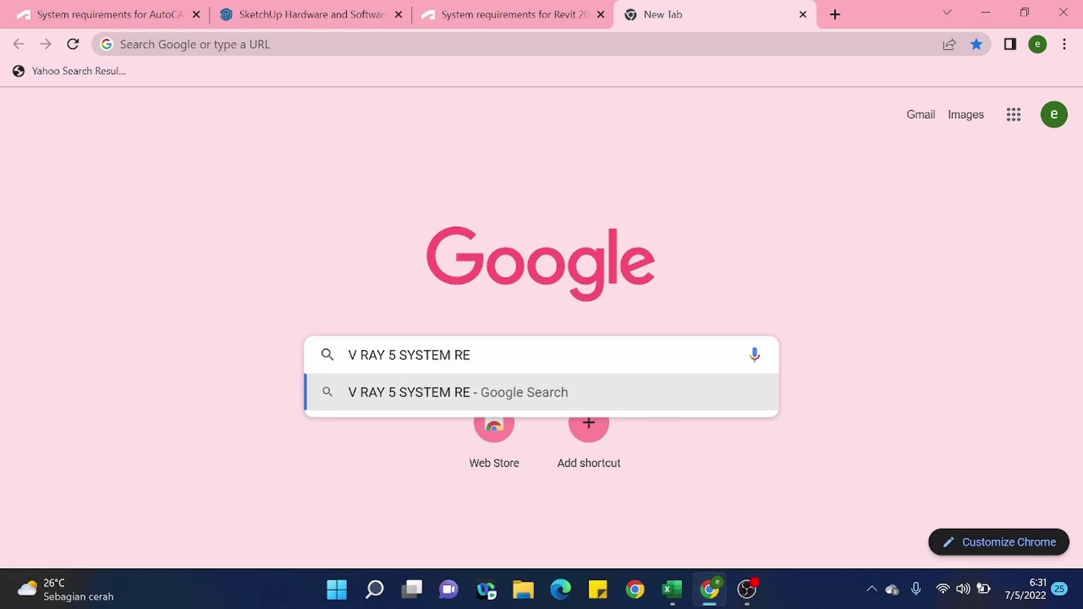
pyautogui.write('QUIR')
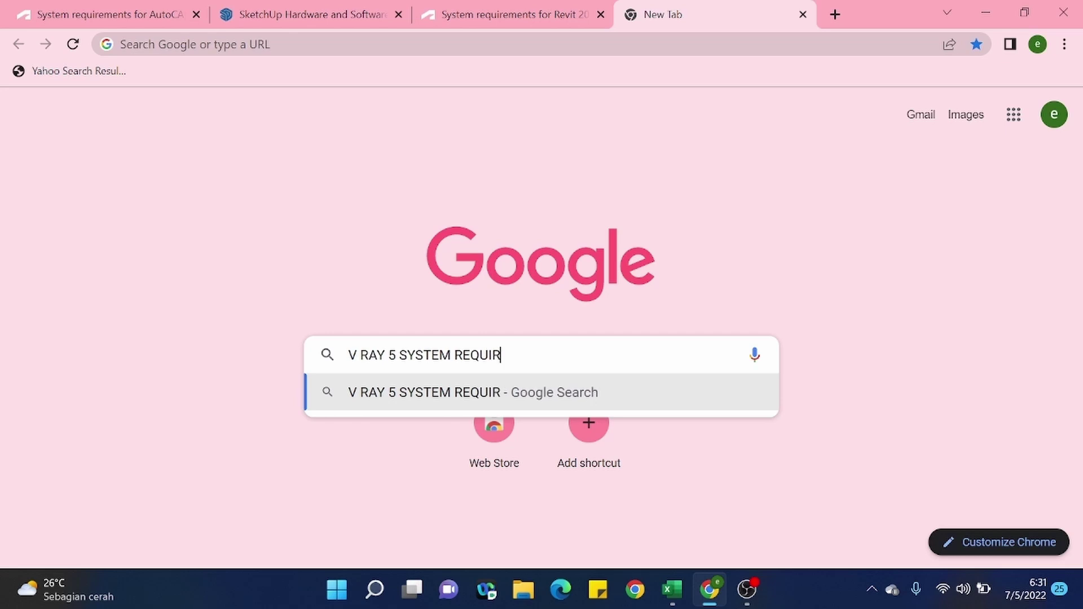
pyautogui.write('EMENT')
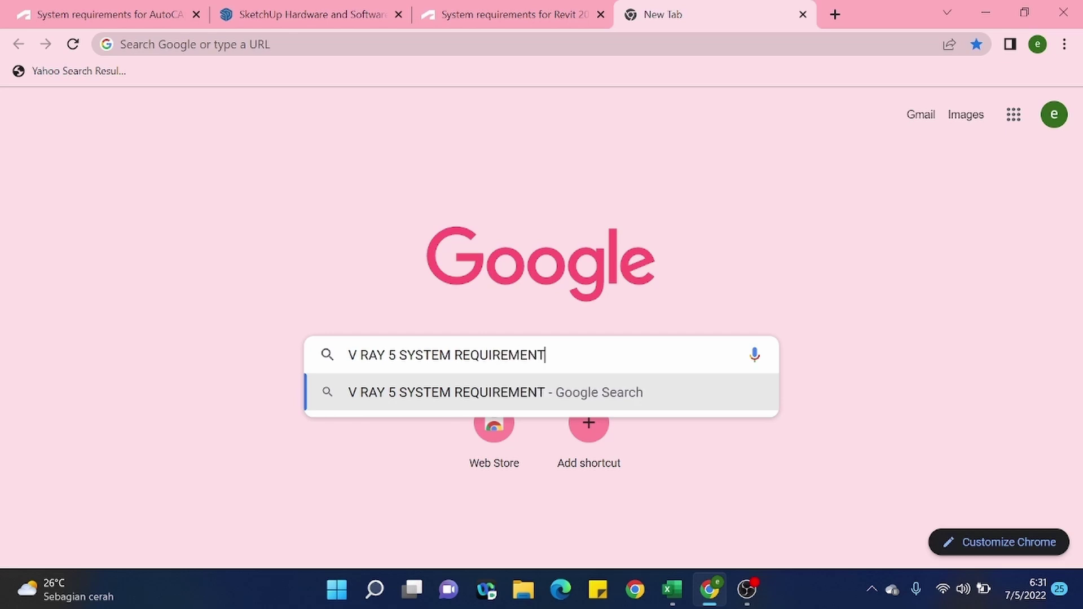
pyautogui.press('Return')
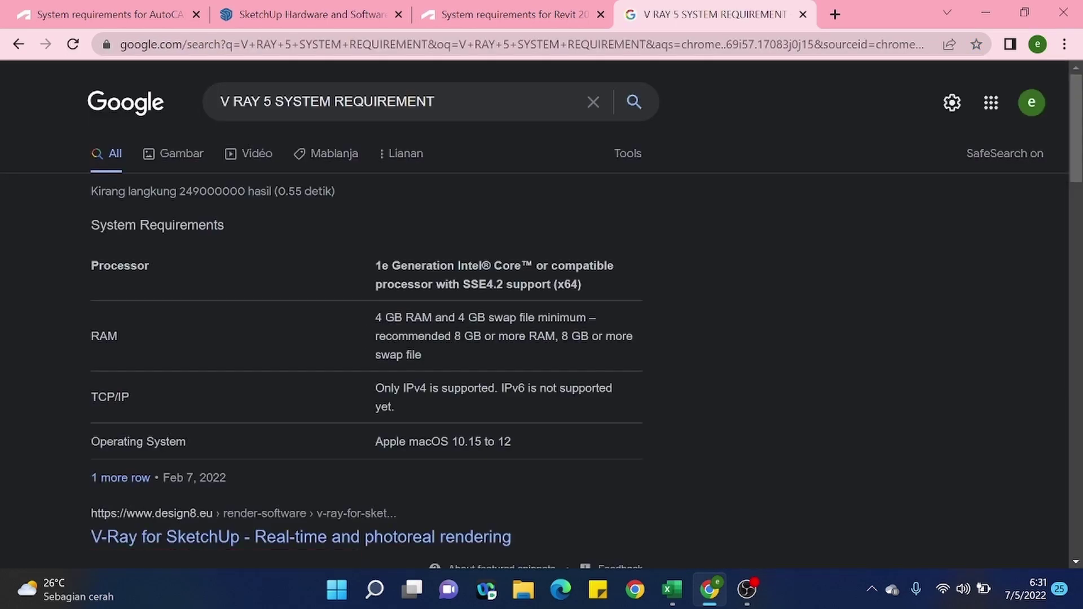
# - Look through the search results and open the "Installing V-Ray for SketchUp" page from help.sketchup.com
pyautogui.scroll(-2, 387, 327)
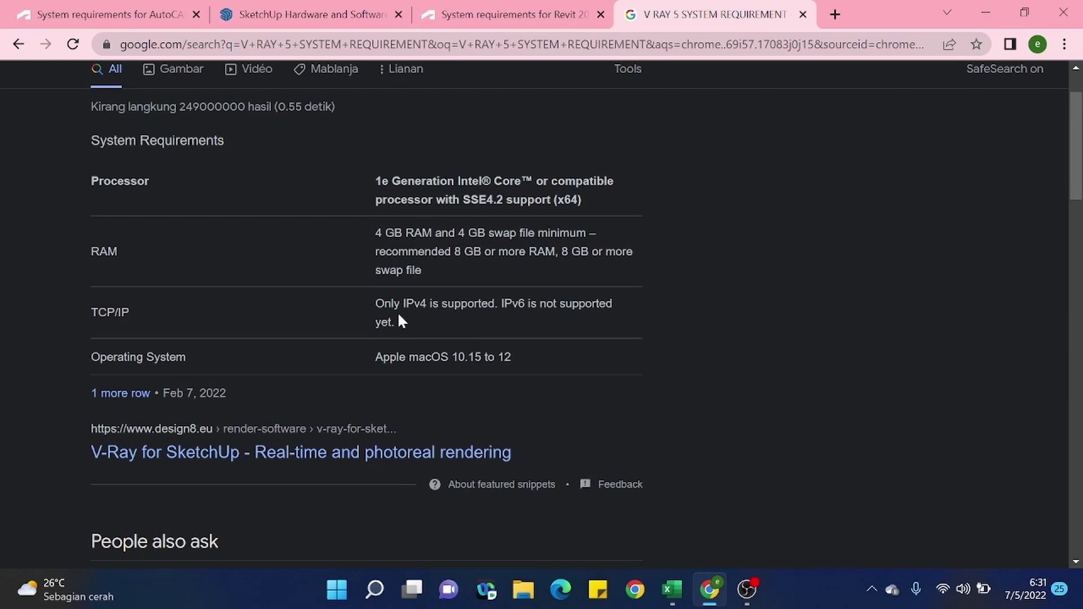
pyautogui.scroll(-6, 400, 316)
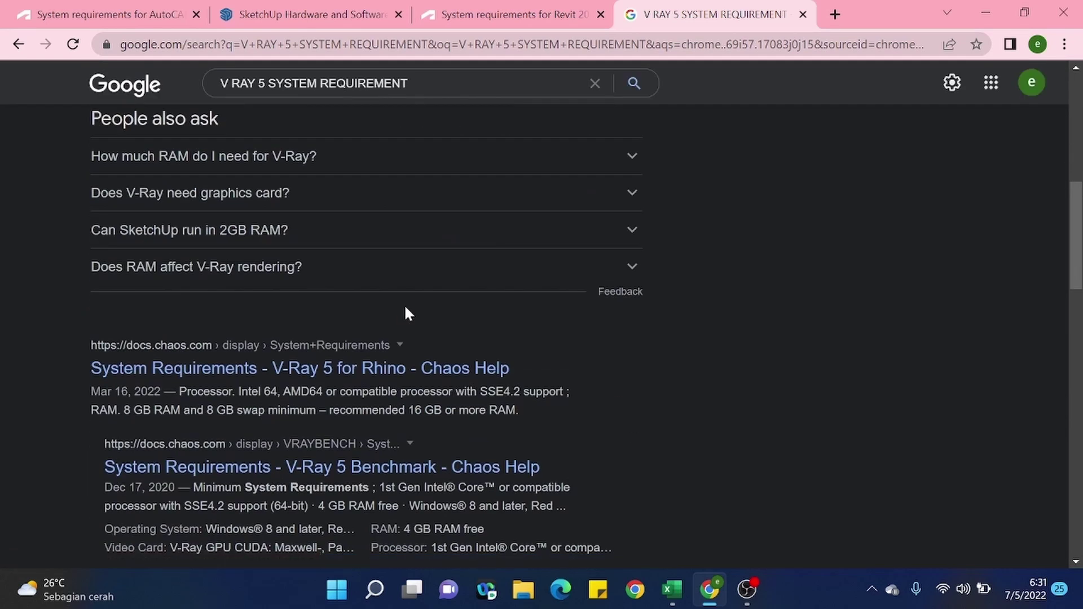
pyautogui.scroll(-4, 411, 309)
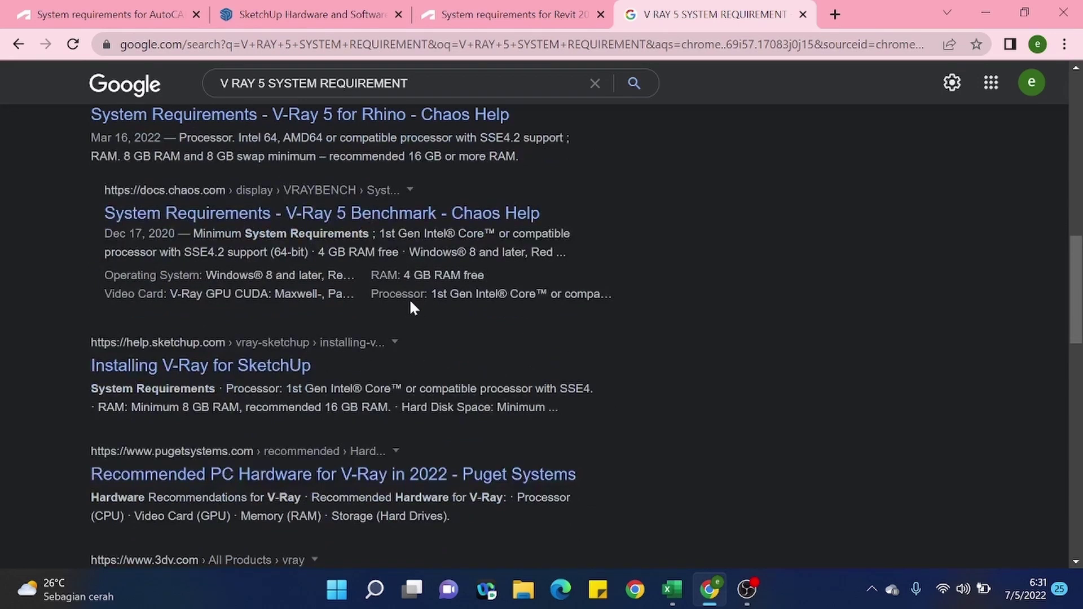
pyautogui.scroll(10, 411, 303)
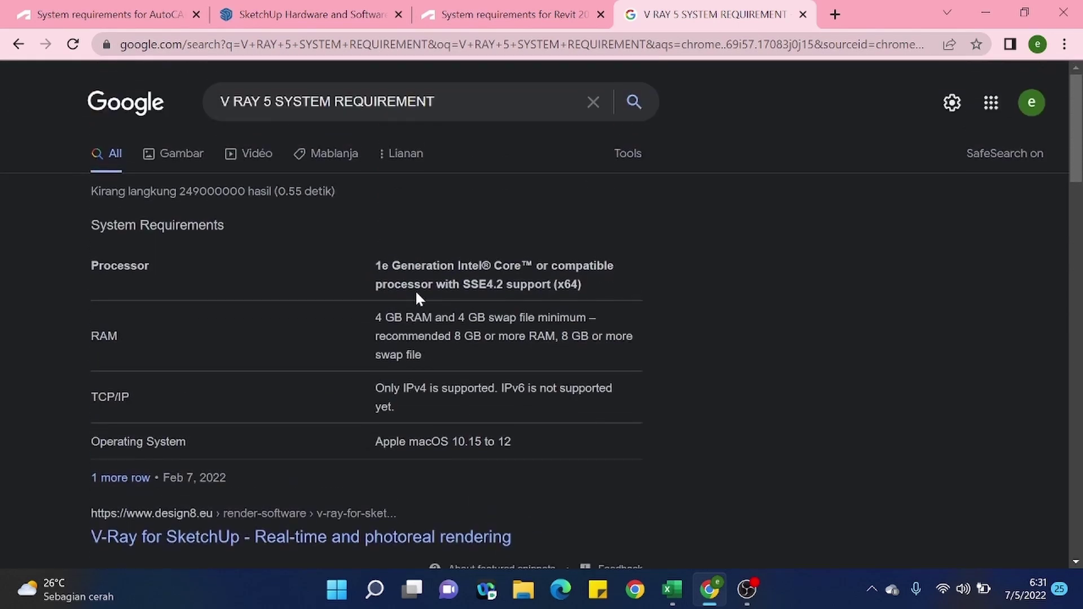
pyautogui.scroll(-10, 415, 290)
pyautogui.scroll(-3, 323, 344)
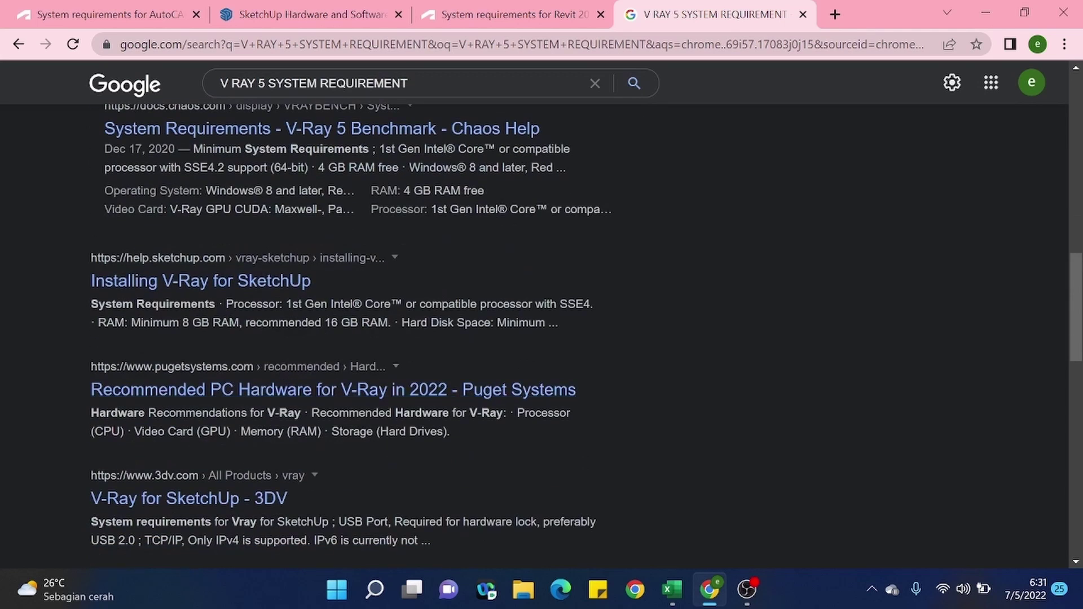
pyautogui.scroll(2, 370, 338)
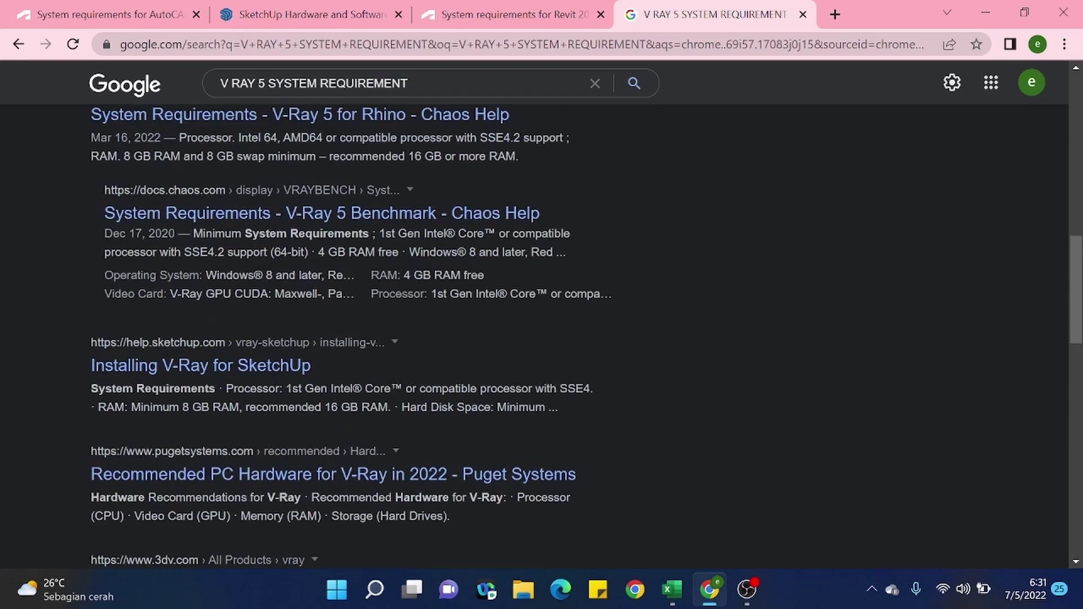
pyautogui.scroll(2, 375, 337)
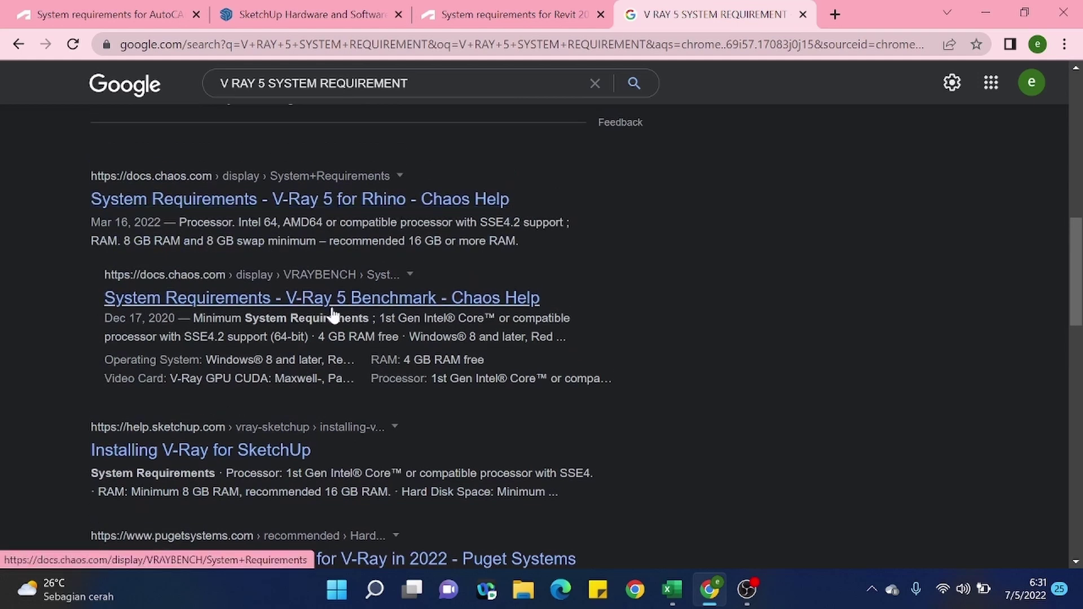
pyautogui.click(224, 452)
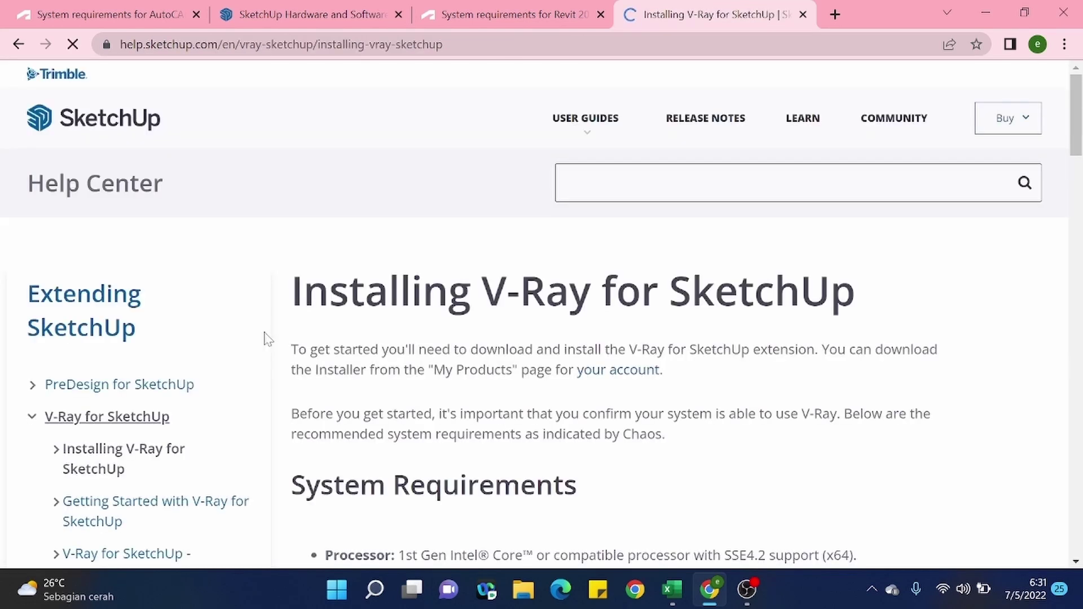
# - Dismiss the cookie notice and read the processor, RAM, disk and GPU entries in the V-Ray system requirements
pyautogui.scroll(-5, 234, 348)
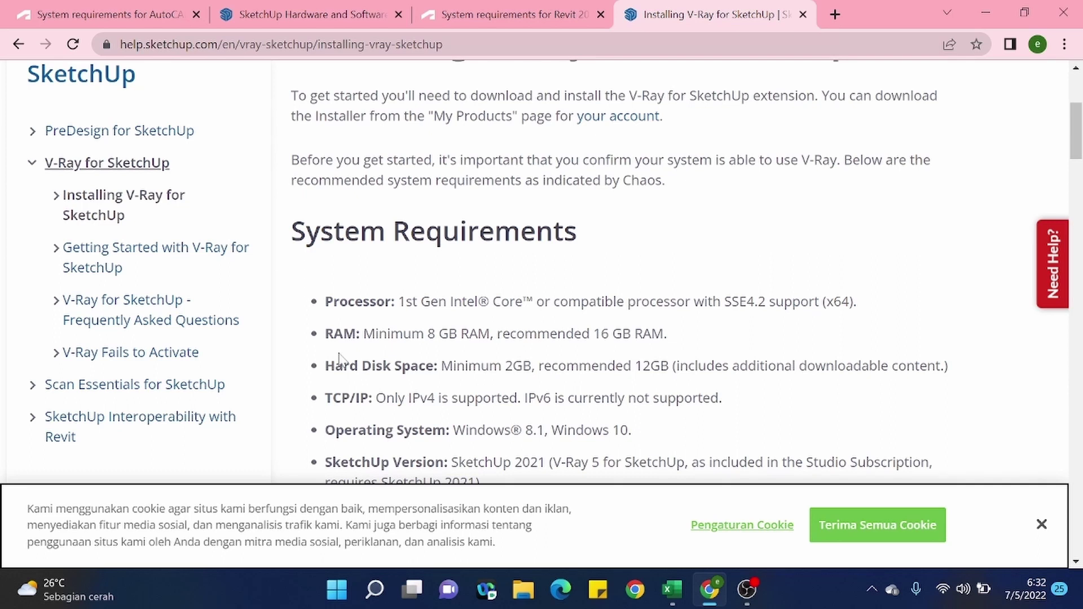
pyautogui.click(1041, 524)
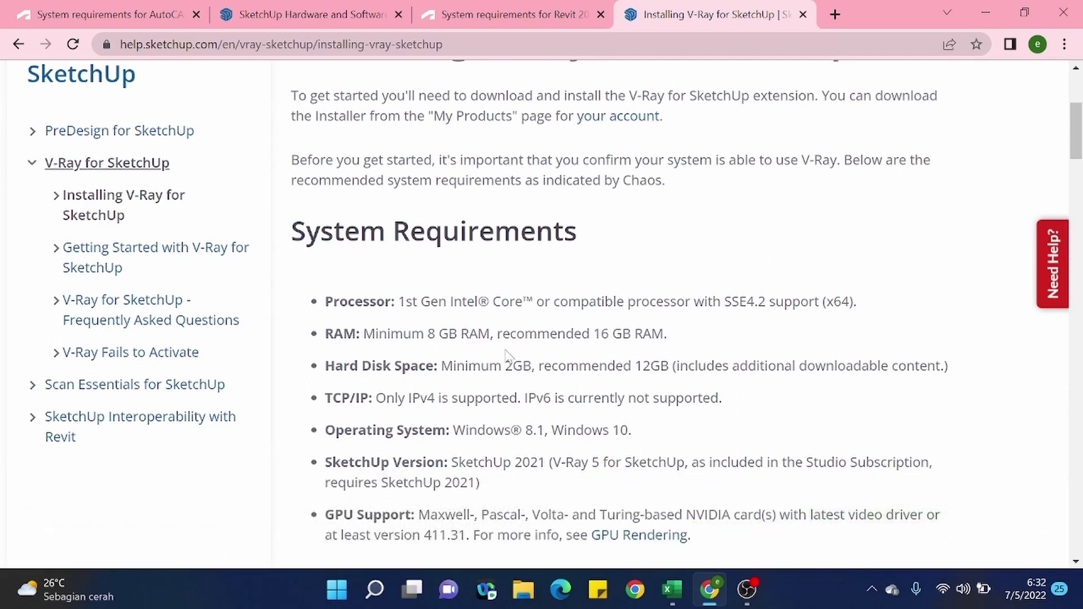
pyautogui.scroll(-18, 506, 354)
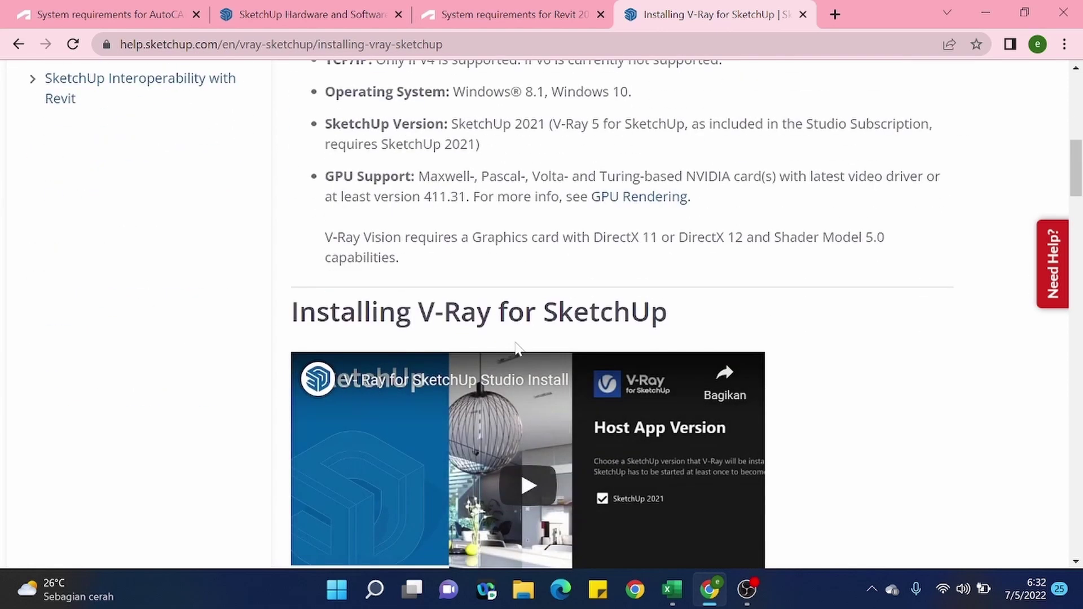
pyautogui.scroll(15, 520, 350)
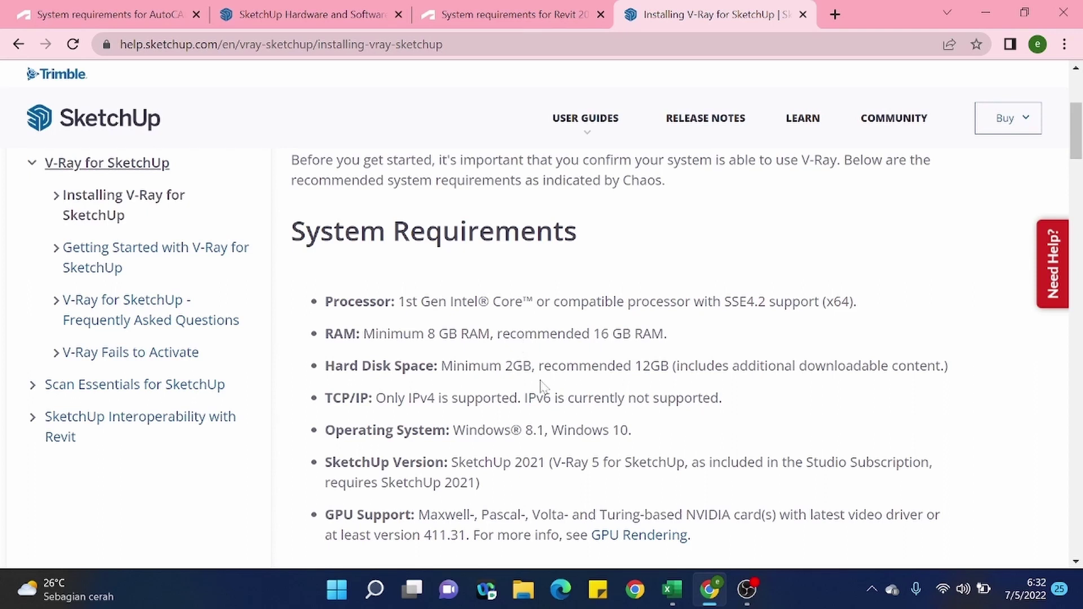
pyautogui.moveTo(495, 333); pyautogui.dragTo(616, 366)
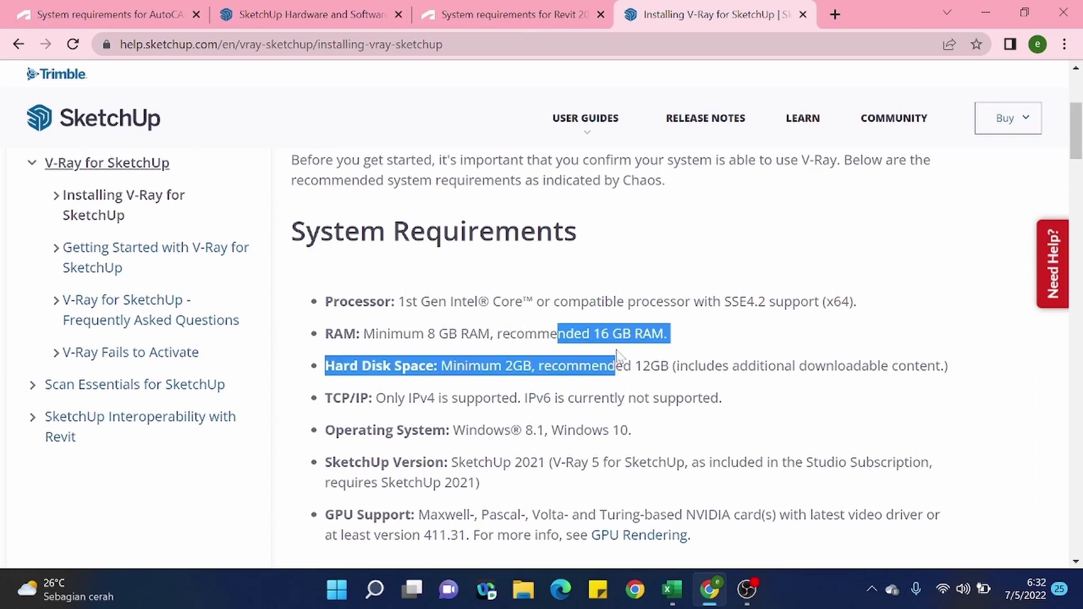
pyautogui.click(620, 361)
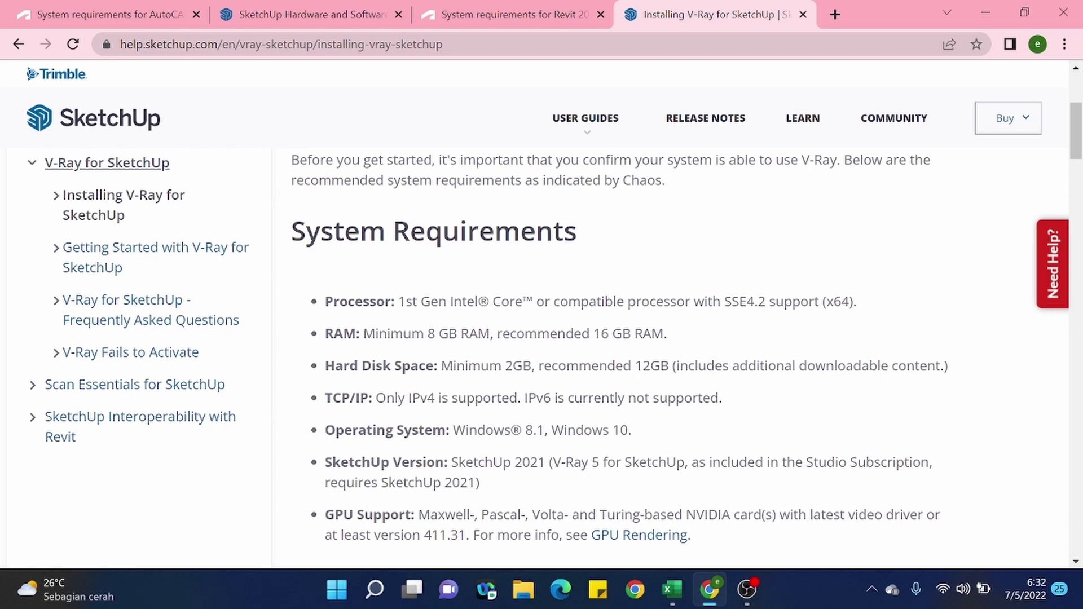
# - Switch to Excel and enter INTEL, RYZEN as the minimum processor for V Ray in cell J4
pyautogui.click(999, 1)
pyautogui.click(573, 416)
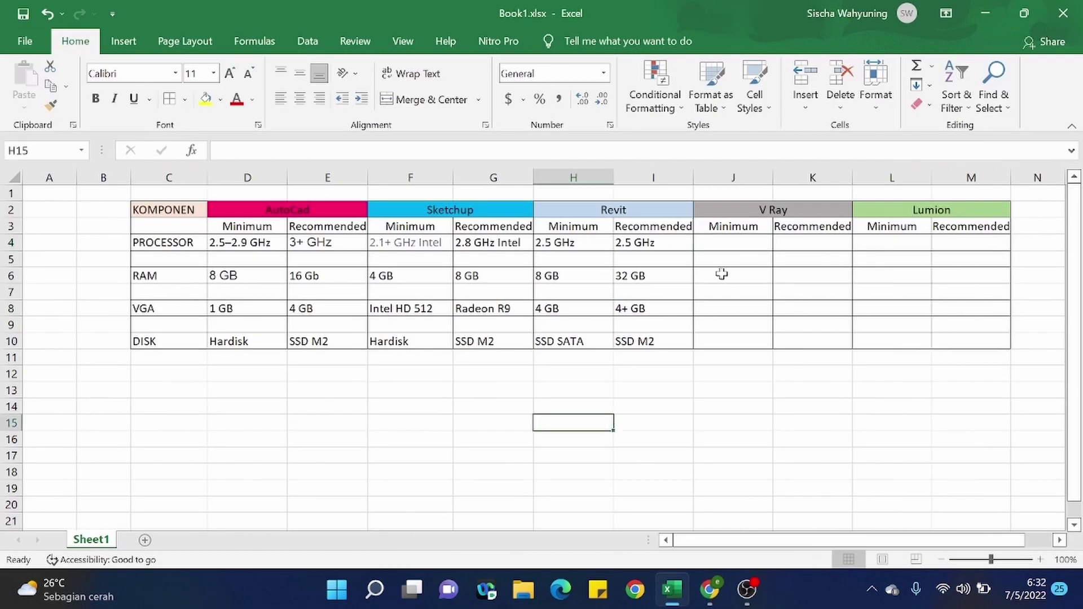
pyautogui.moveTo(733, 227); pyautogui.dragTo(737, 237)
pyautogui.click(735, 242)
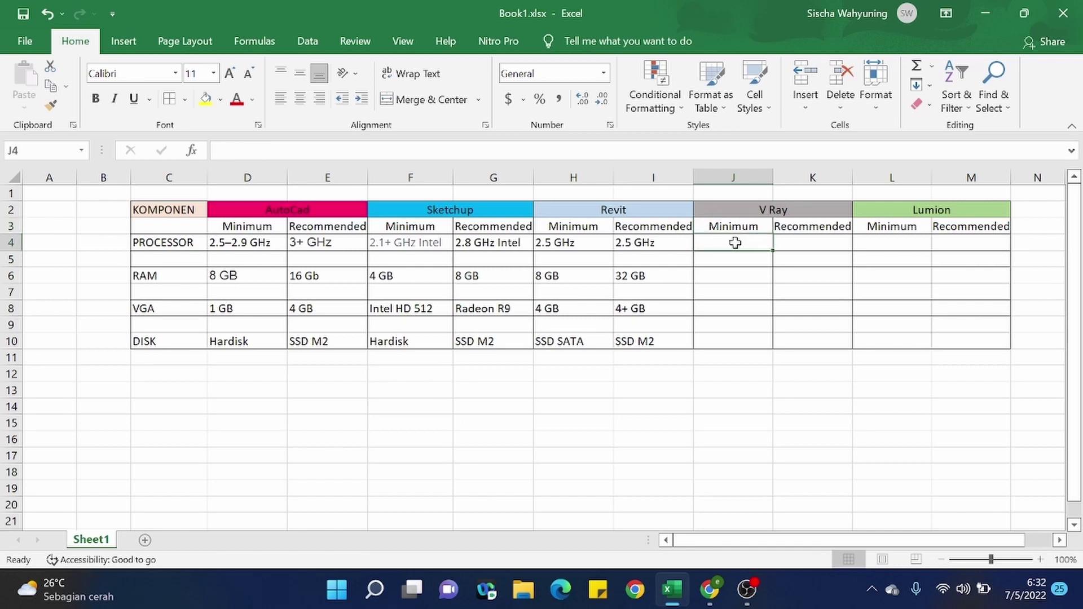
pyautogui.write('iNTEL')
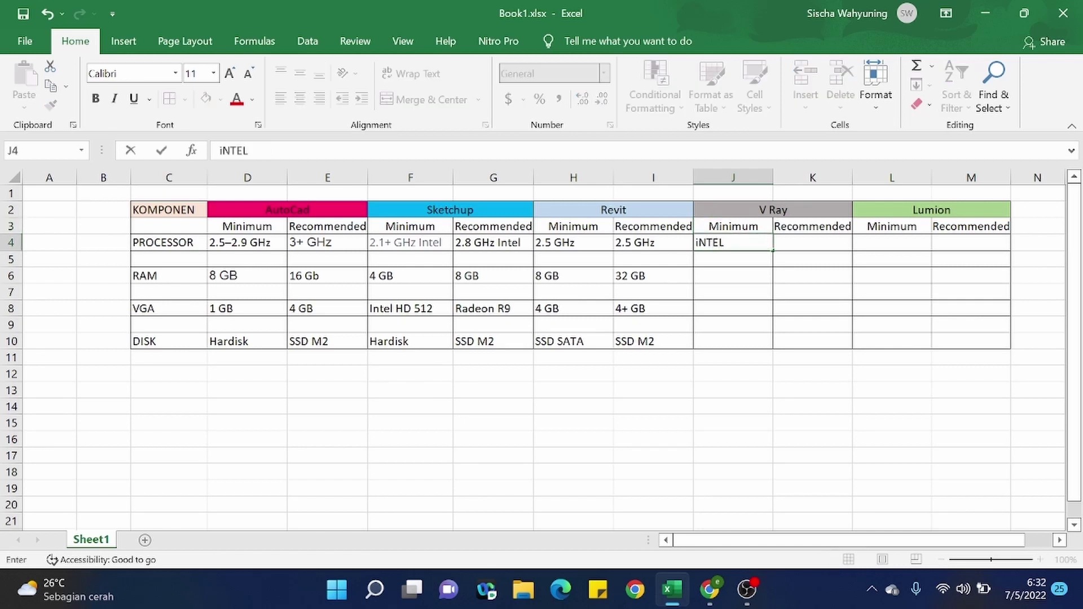
pyautogui.press('BackSpace')
pyautogui.press('BackSpace')
pyautogui.press('BackSpace')
pyautogui.press('BackSpace')
pyautogui.press('BackSpace')
pyautogui.write('INTEL, RYZEN')
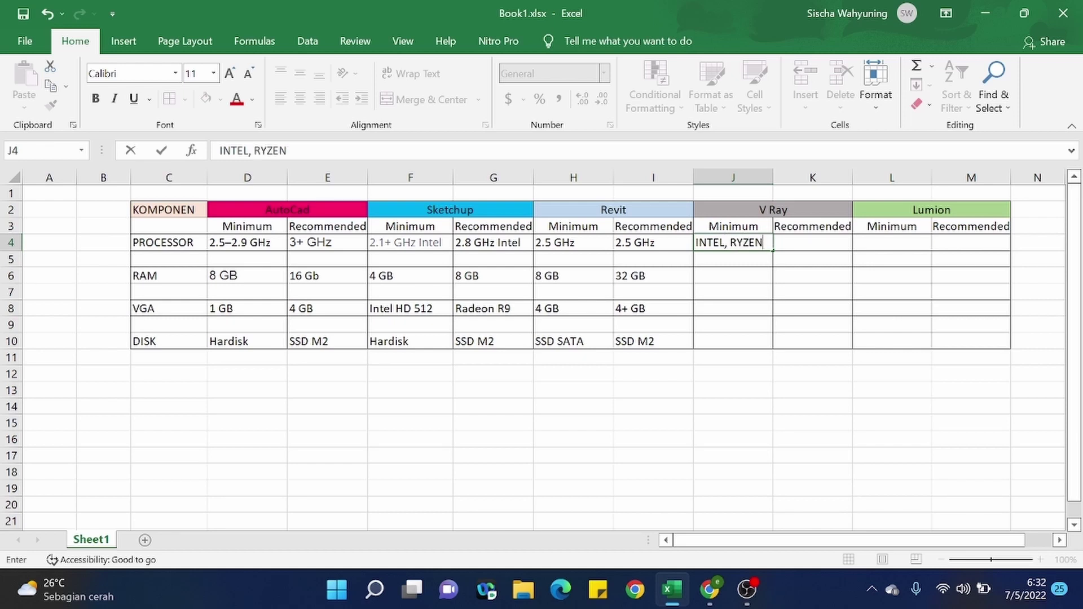
pyautogui.press('Return')
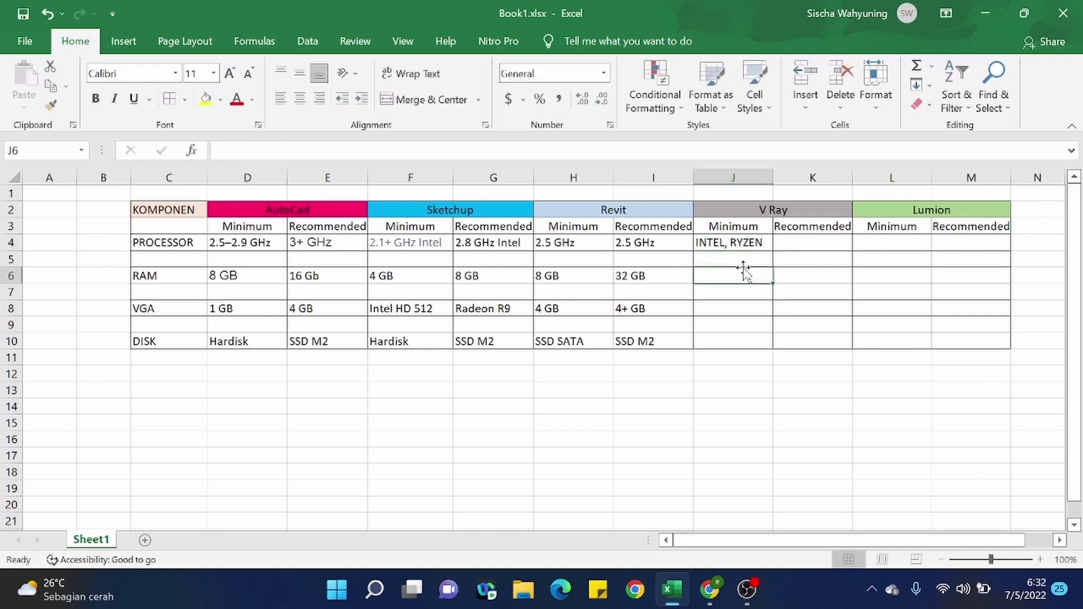
# - Copy the V Ray minimum processor entry from J4 into the recommended cell K4
pyautogui.click(756, 244)
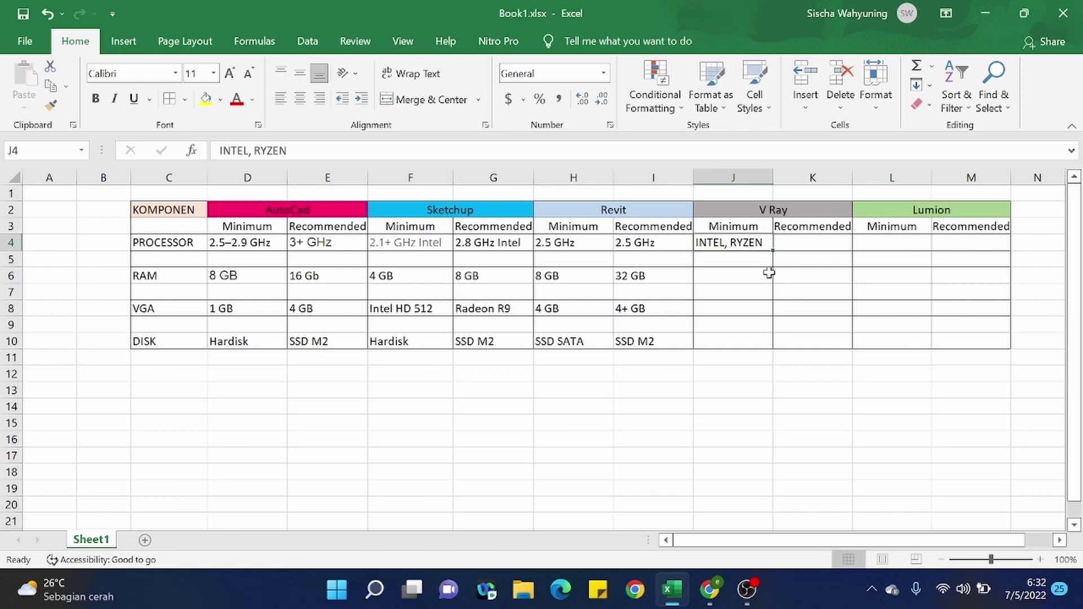
pyautogui.click(756, 273)
pyautogui.click(729, 239)
pyautogui.click(790, 242)
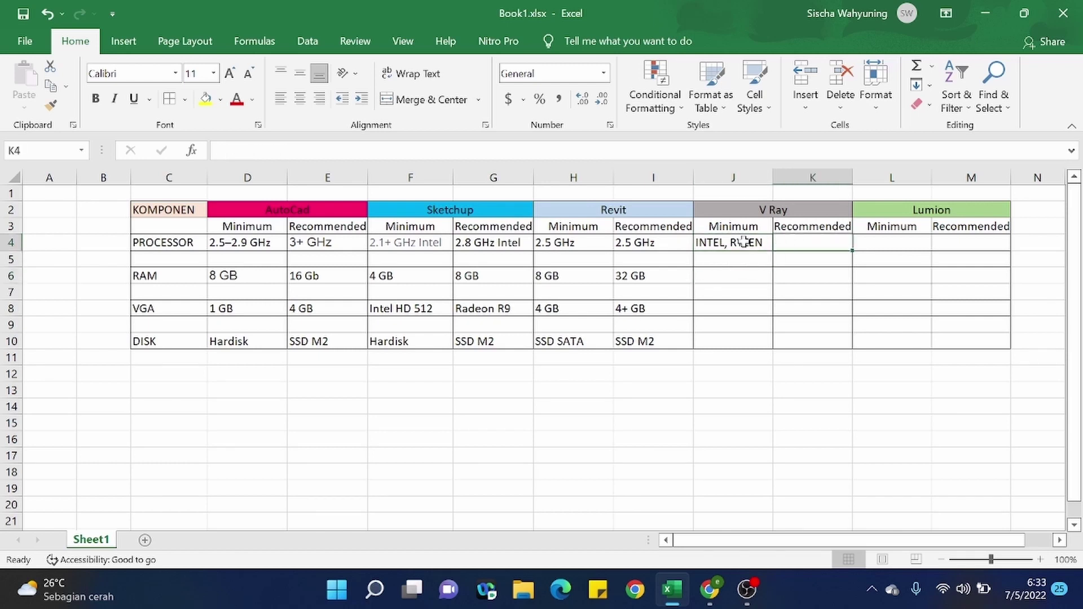
pyautogui.click(726, 238)
pyautogui.hotkey('ctrl', 'c')
pyautogui.click(783, 243)
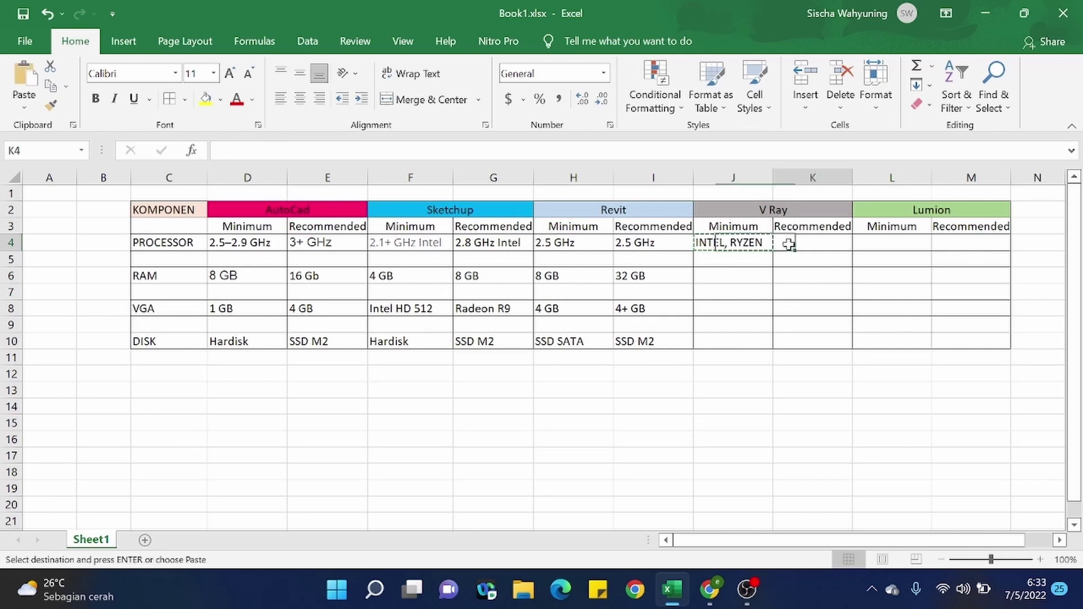
pyautogui.hotkey('ctrl', 'v')
pyautogui.click(768, 308)
pyautogui.press('Escape')
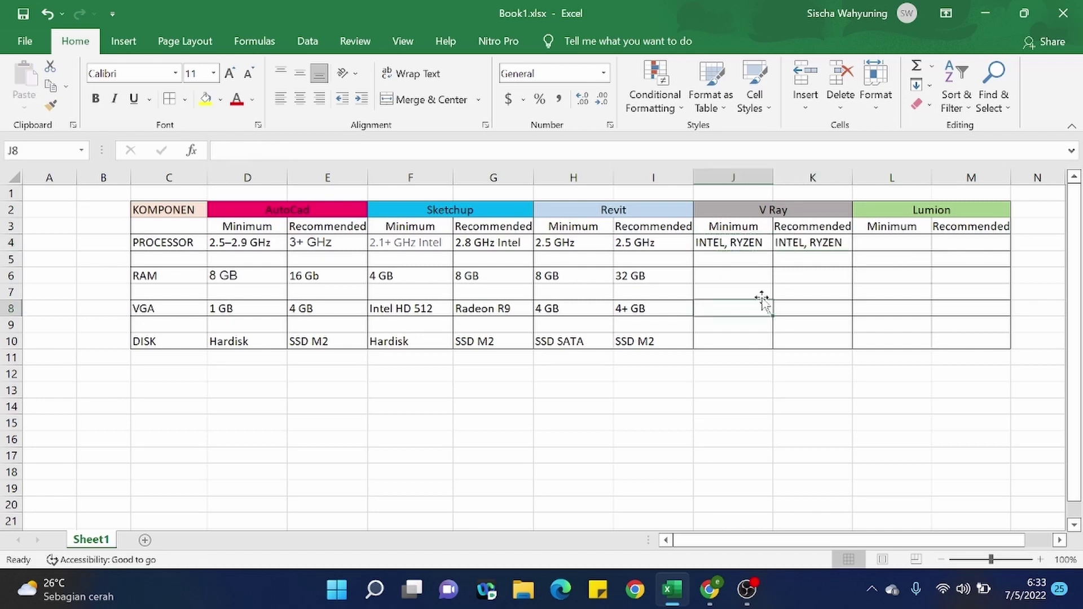
# - Rename the V Ray column header in row 2 as V Ray 5
pyautogui.click(732, 243)
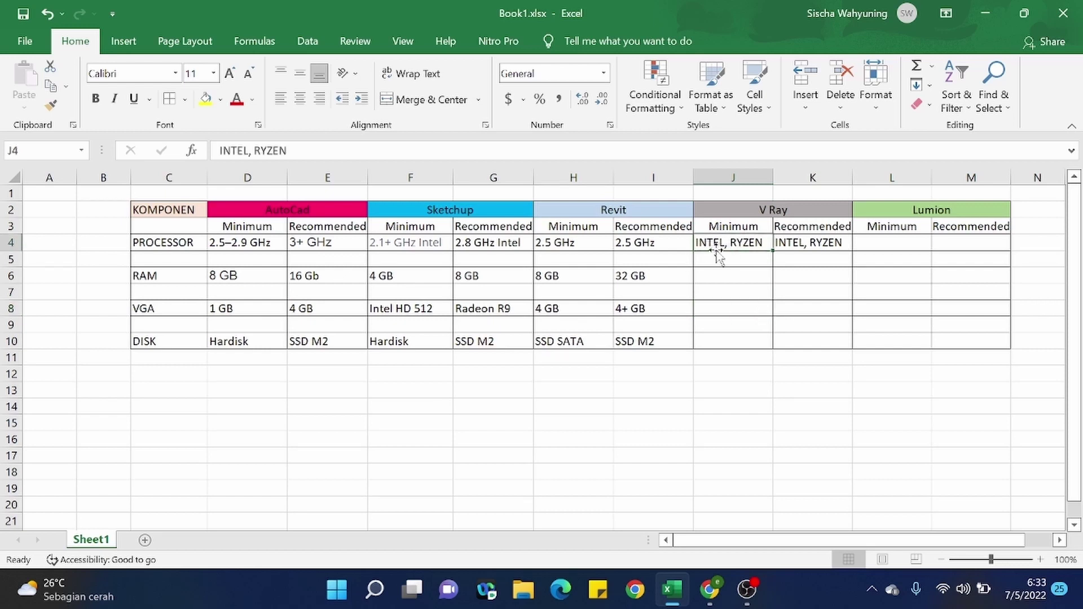
pyautogui.doubleClick(719, 244)
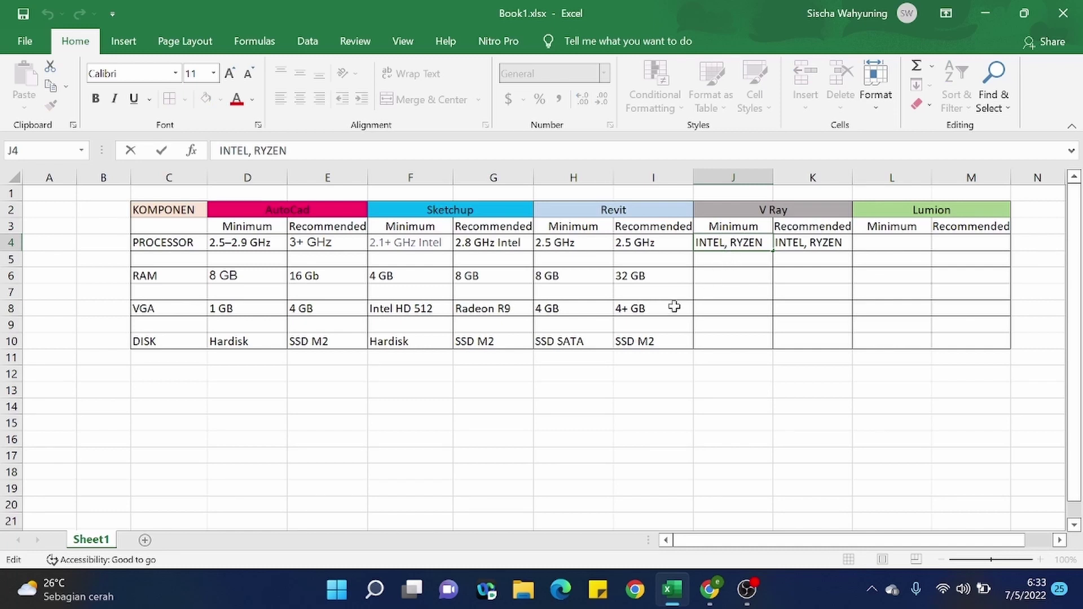
pyautogui.click(820, 215)
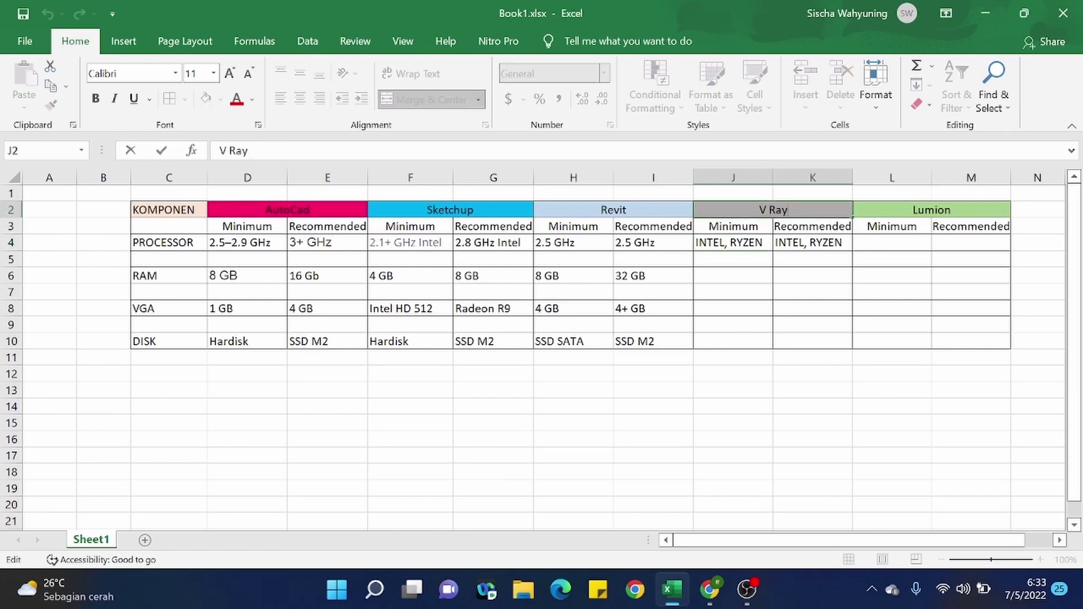
pyautogui.write('5')
pyautogui.click(682, 304)
pyautogui.click(757, 243)
pyautogui.press('Escape')
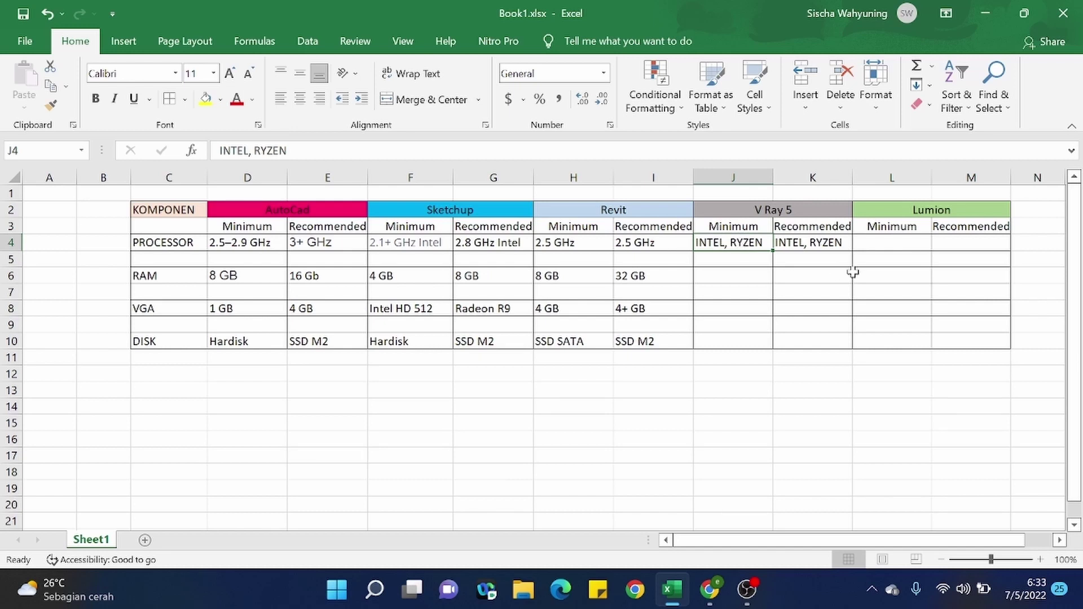
# - Add i3 after INTEL in the V Ray 5 minimum processor cell J4 and set its font size to 9
pyautogui.doubleClick(725, 243)
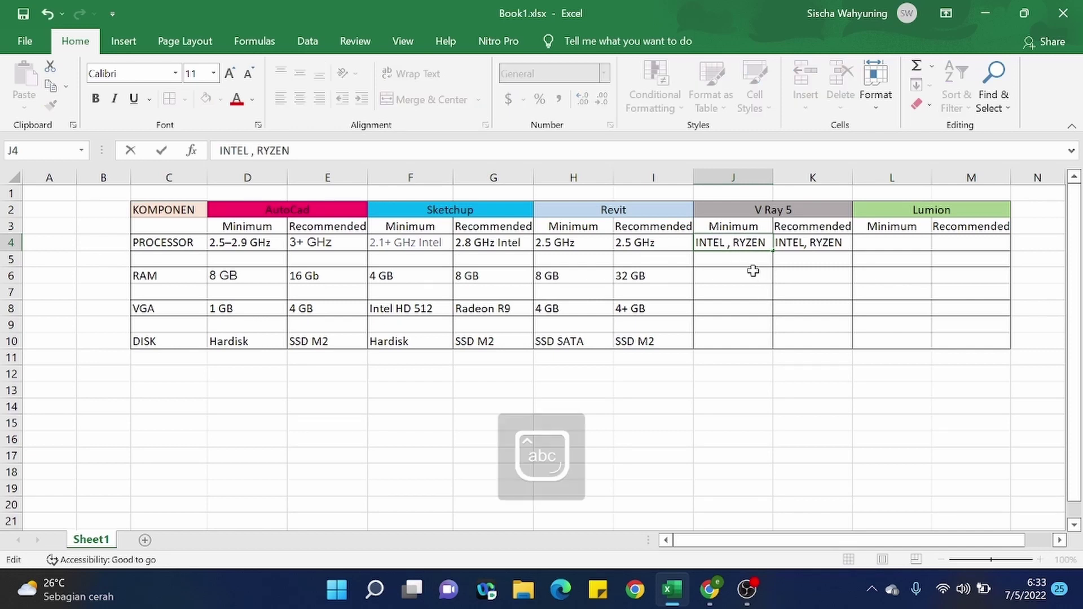
pyautogui.write('i3')
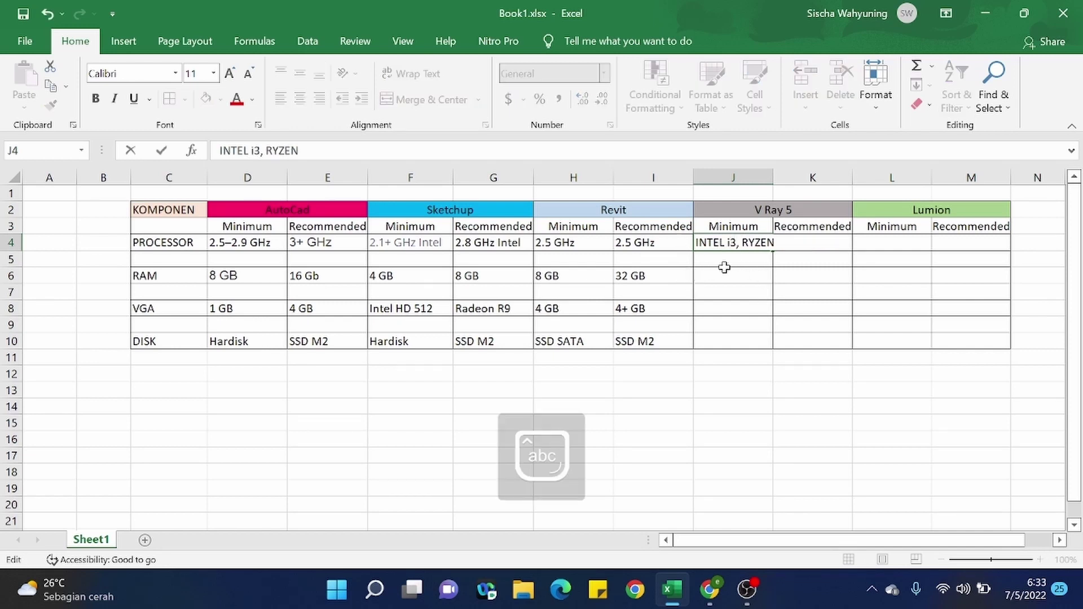
pyautogui.click(769, 276)
pyautogui.click(750, 243)
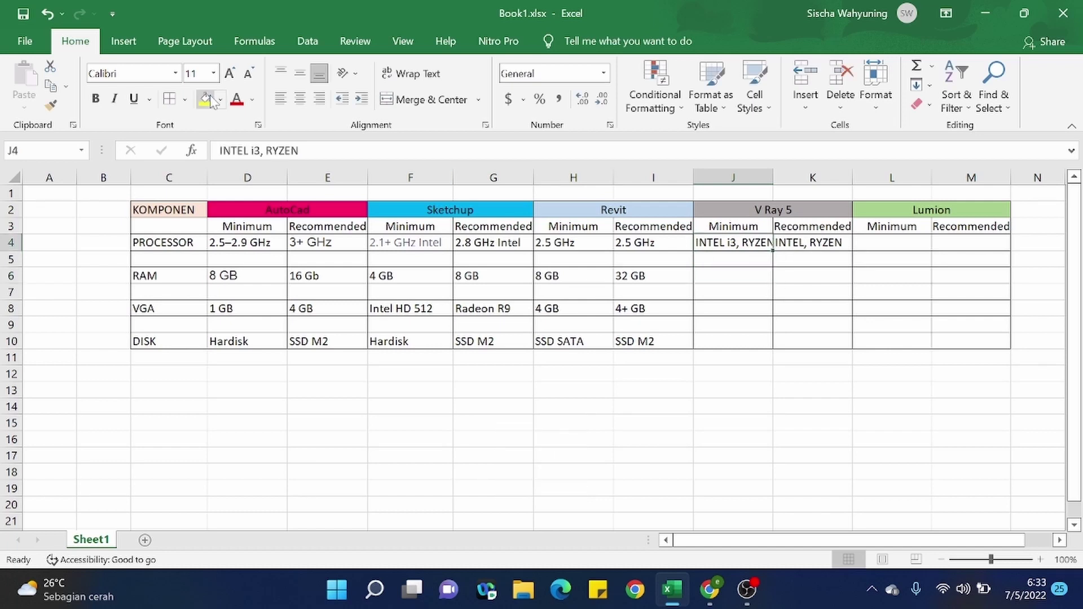
pyautogui.click(213, 74)
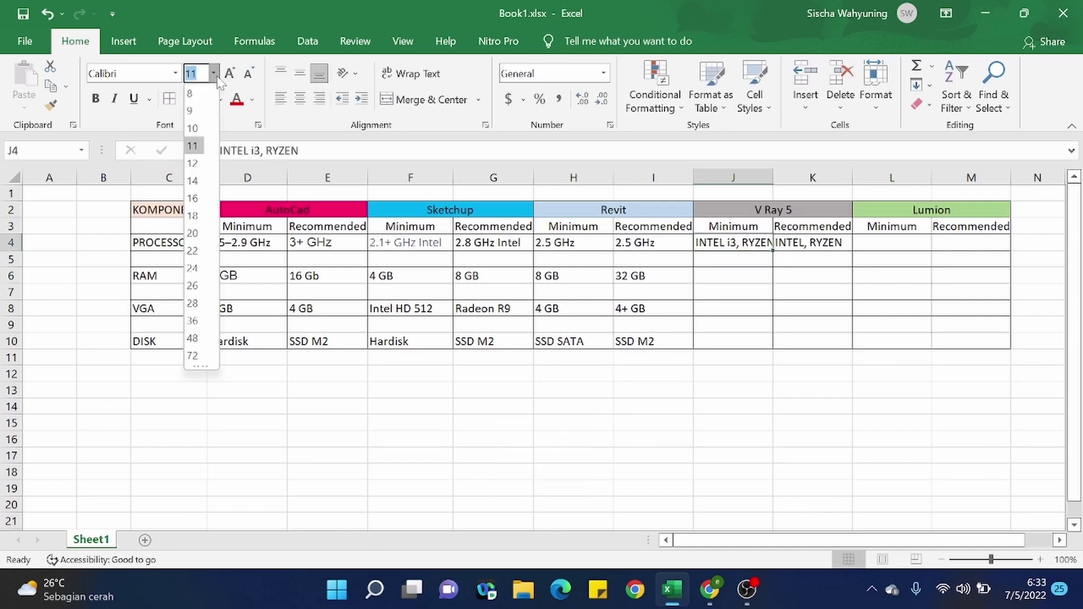
pyautogui.click(190, 111)
# - Edit the minimum processor entry in J4 to read INTEL i5, RYZEN 5
pyautogui.doubleClick(760, 244)
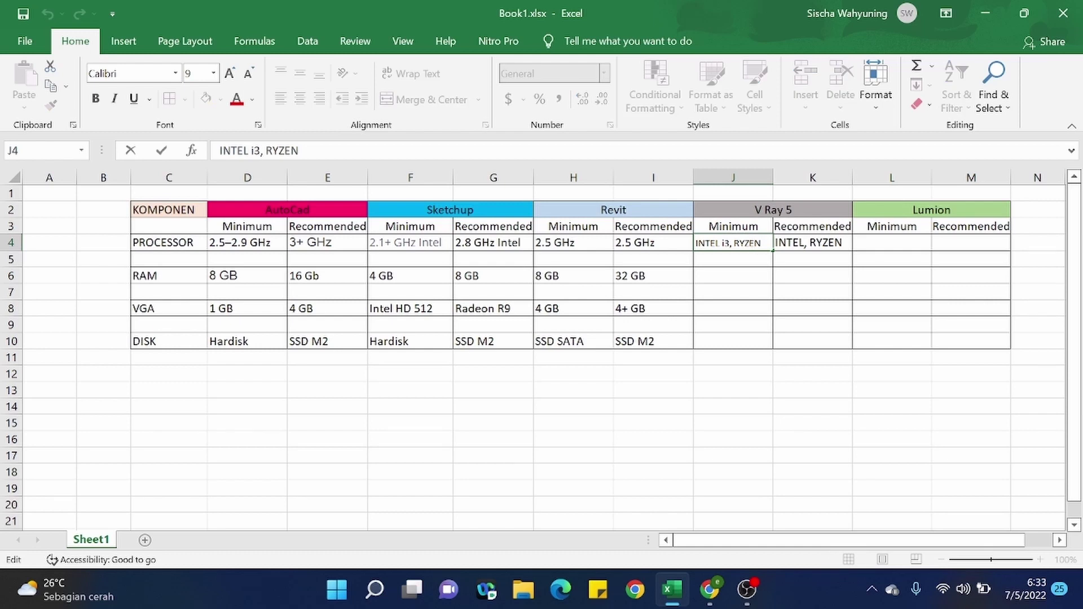
pyautogui.write('3')
pyautogui.doubleClick(728, 244)
pyautogui.write('i5')
pyautogui.doubleClick(747, 243)
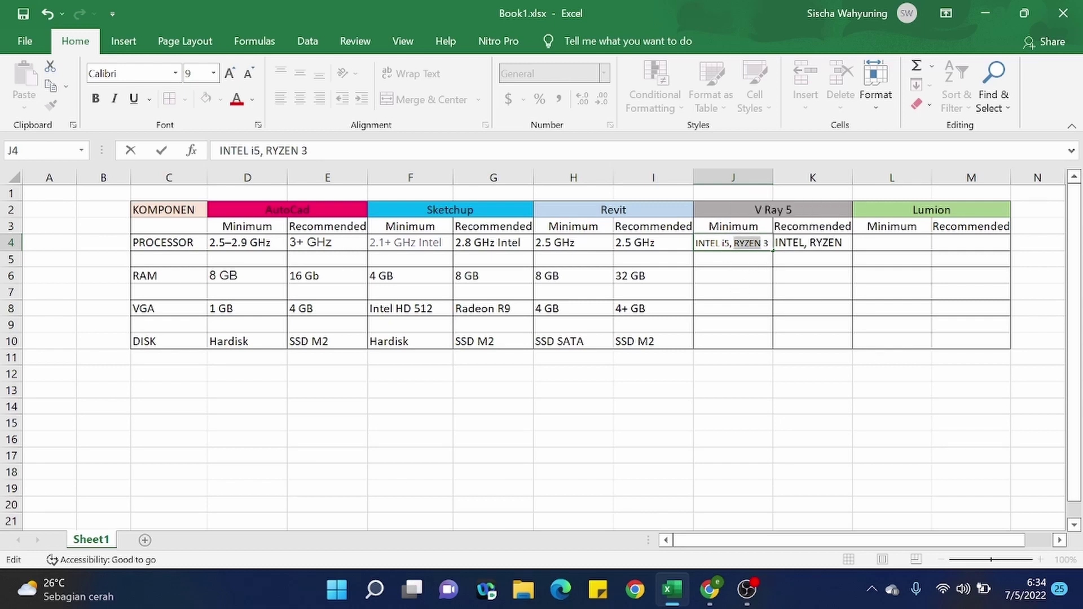
pyautogui.doubleClick(765, 243)
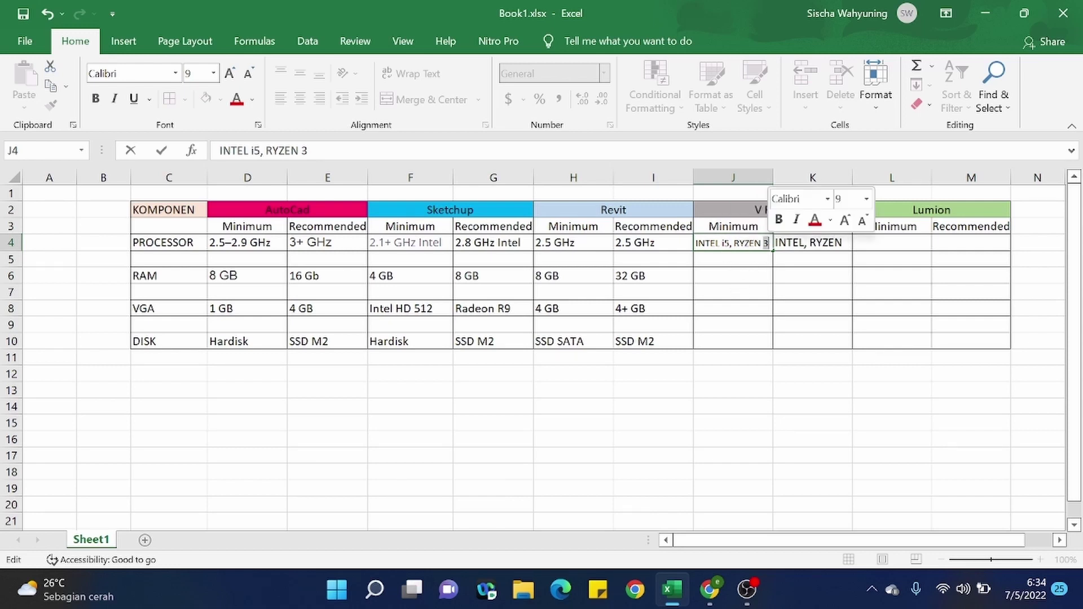
pyautogui.write('5')
pyautogui.click(707, 272)
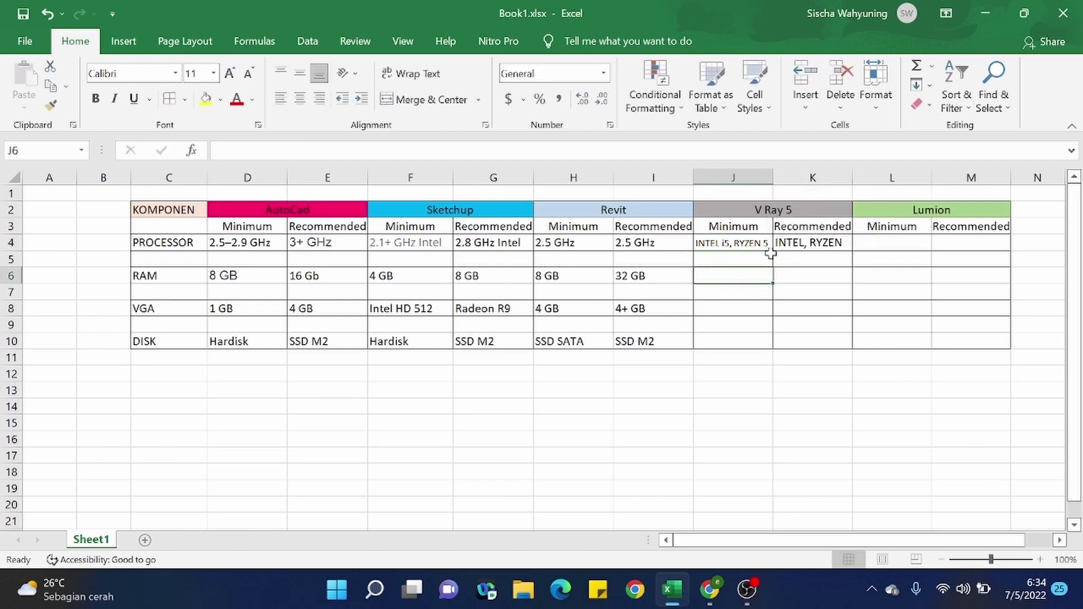
# - Edit the V Ray 5 recommended processor entry in K4 to read INTEL i7, RYZEN i9
pyautogui.click(812, 243)
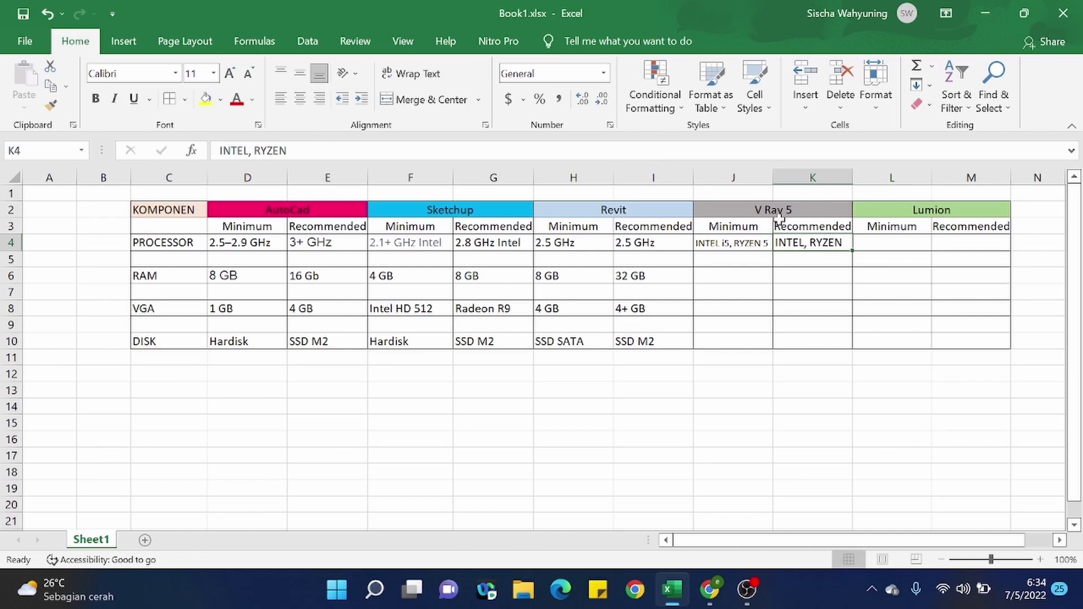
pyautogui.doubleClick(804, 243)
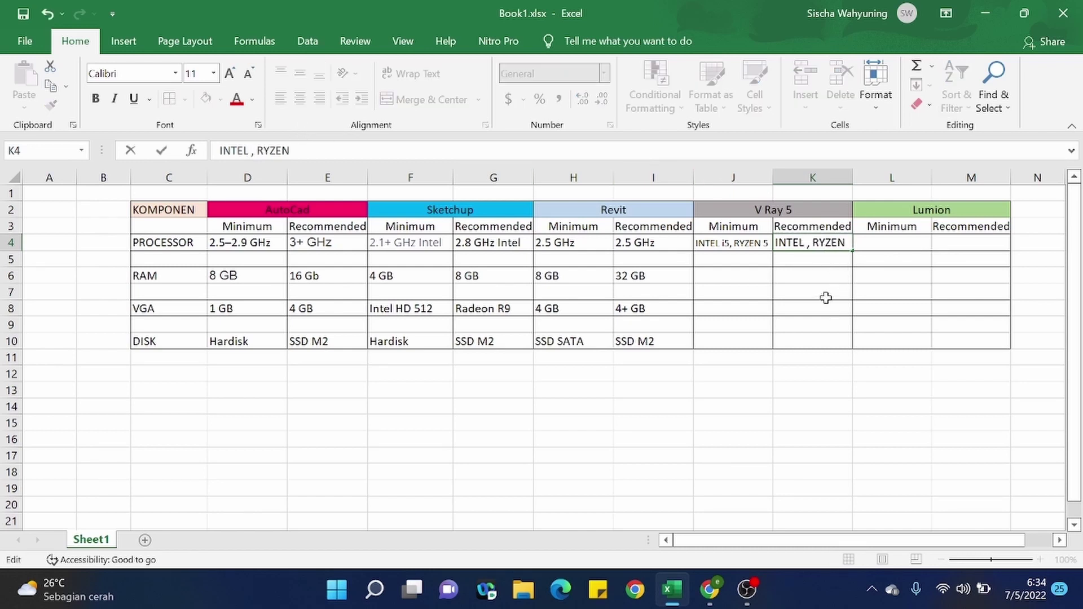
pyautogui.write('7')
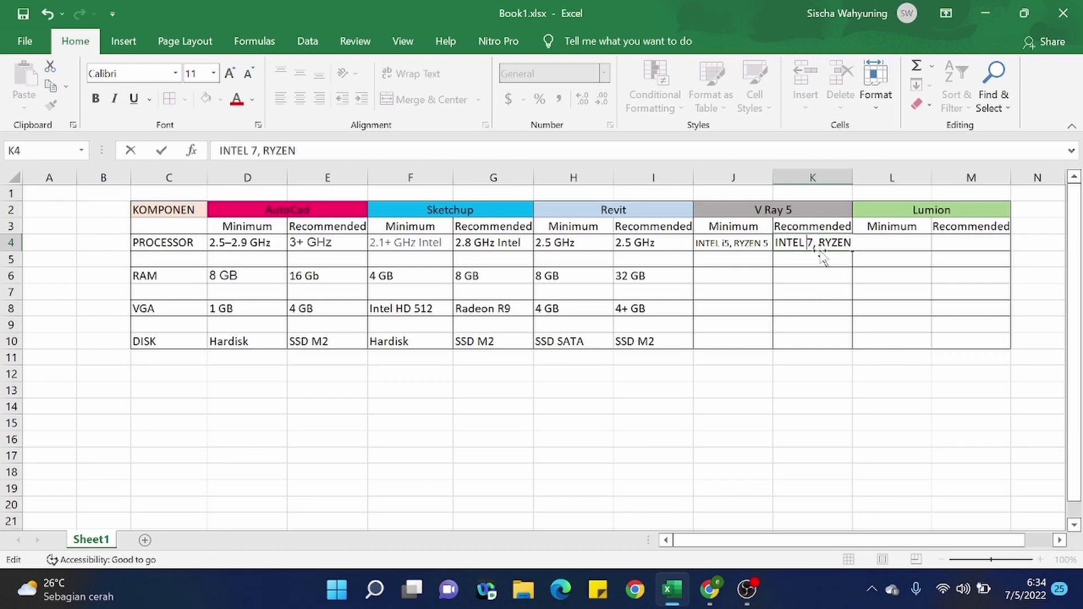
pyautogui.write('i')
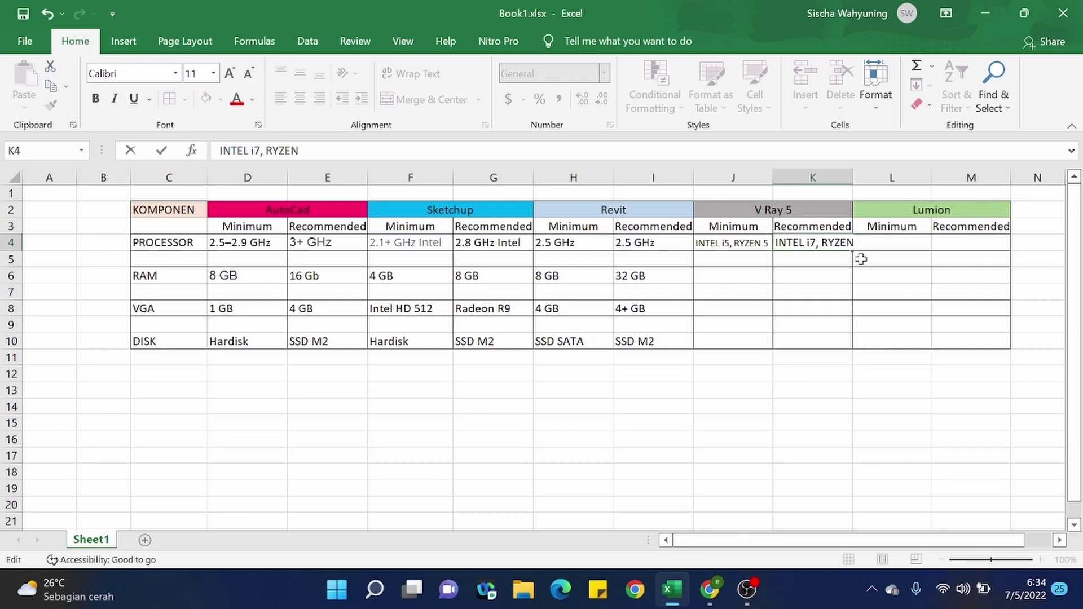
pyautogui.write(' i9')
pyautogui.press('Return')
# - Set the font size of K4 to 9 and correct its entry to INTEL i7, RYZEN 7
pyautogui.click(810, 247)
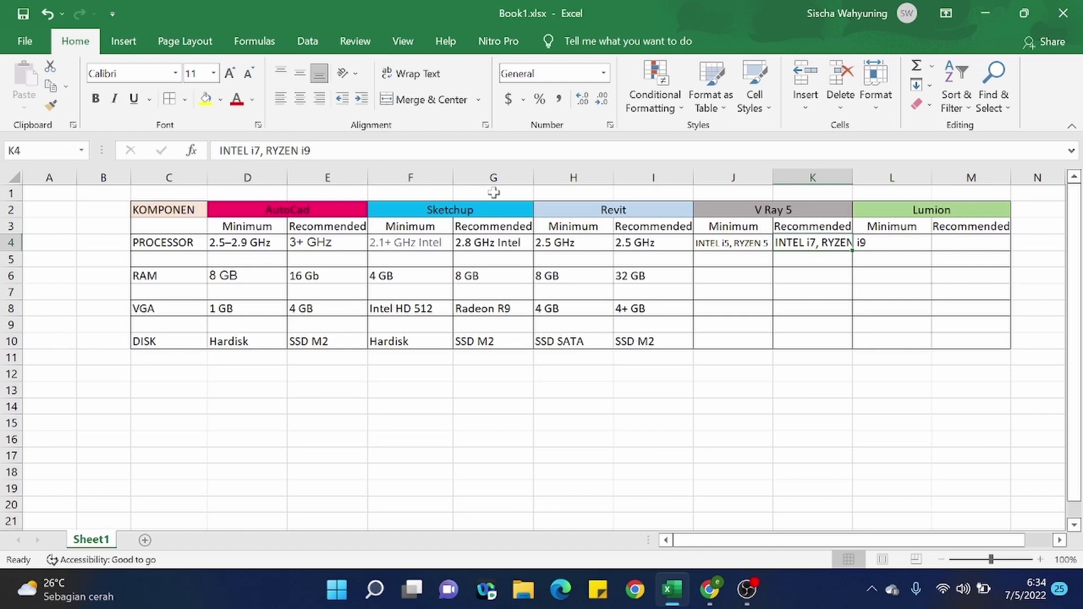
pyautogui.click(214, 73)
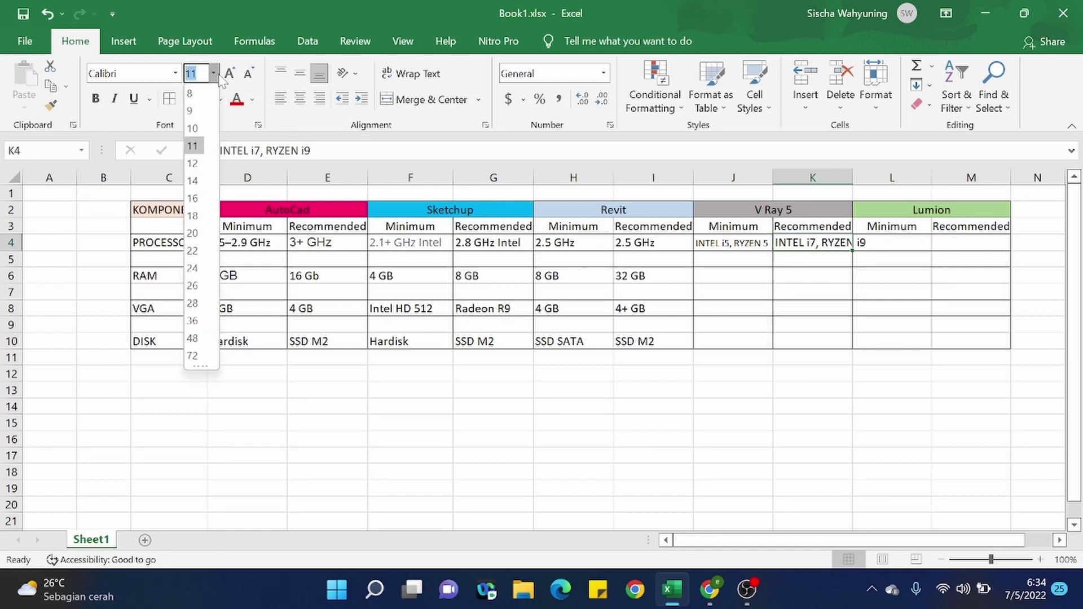
pyautogui.click(195, 111)
pyautogui.doubleClick(842, 245)
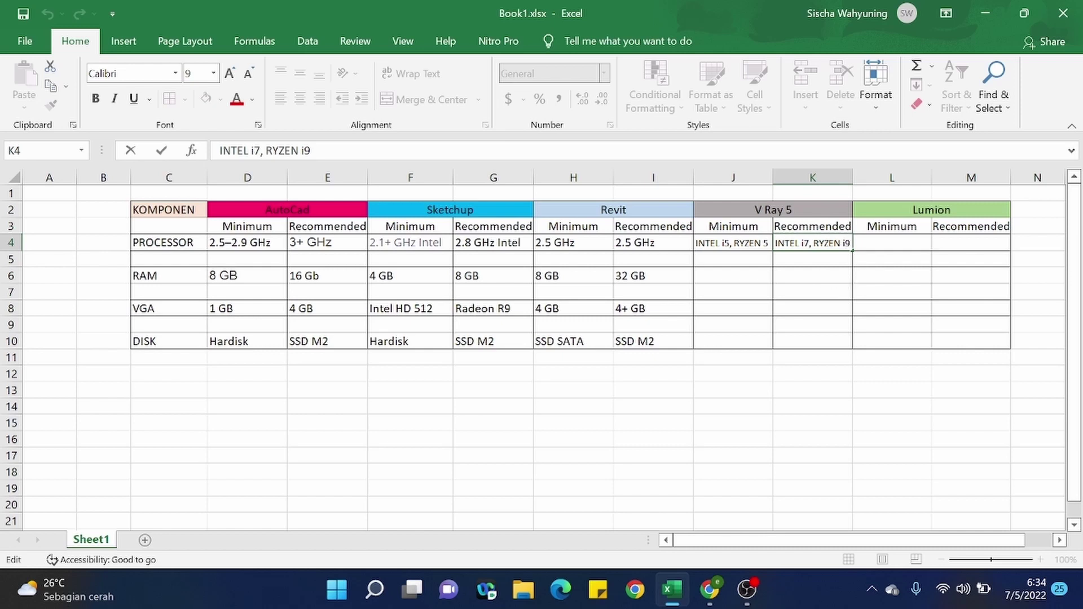
pyautogui.press('BackSpace')
pyautogui.press('BackSpace')
pyautogui.write('7')
pyautogui.click(786, 330)
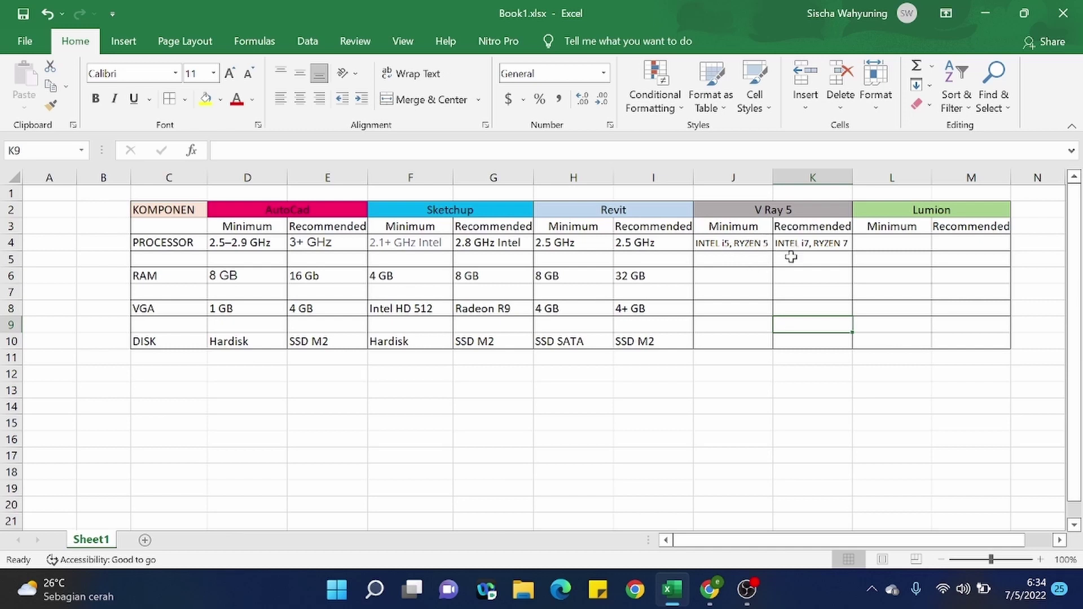
pyautogui.click(839, 270)
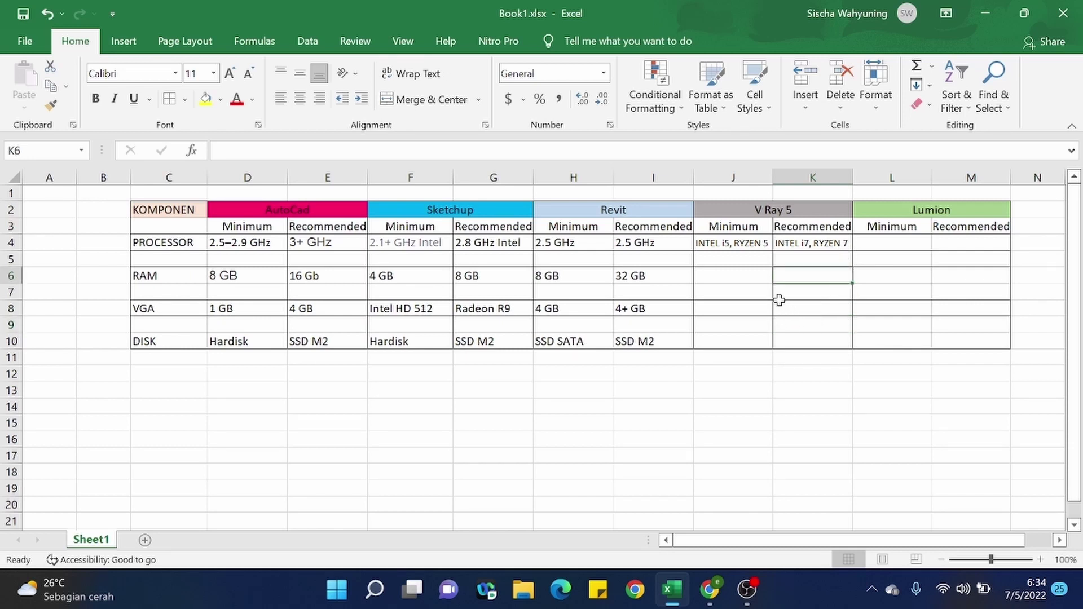
pyautogui.click(730, 275)
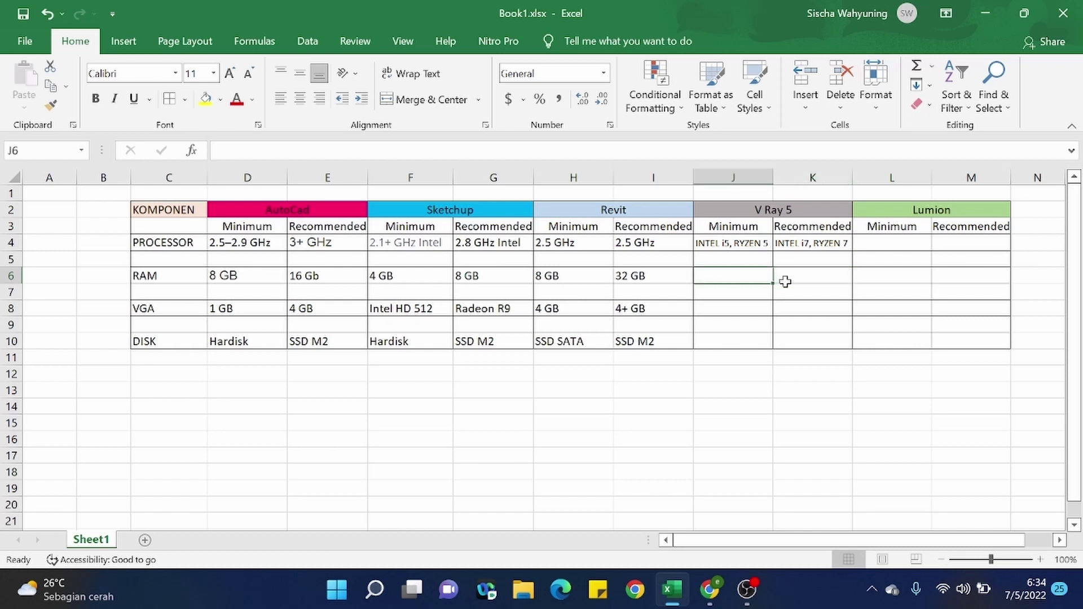
pyautogui.press('Down')
pyautogui.press('Down')
pyautogui.click(791, 310)
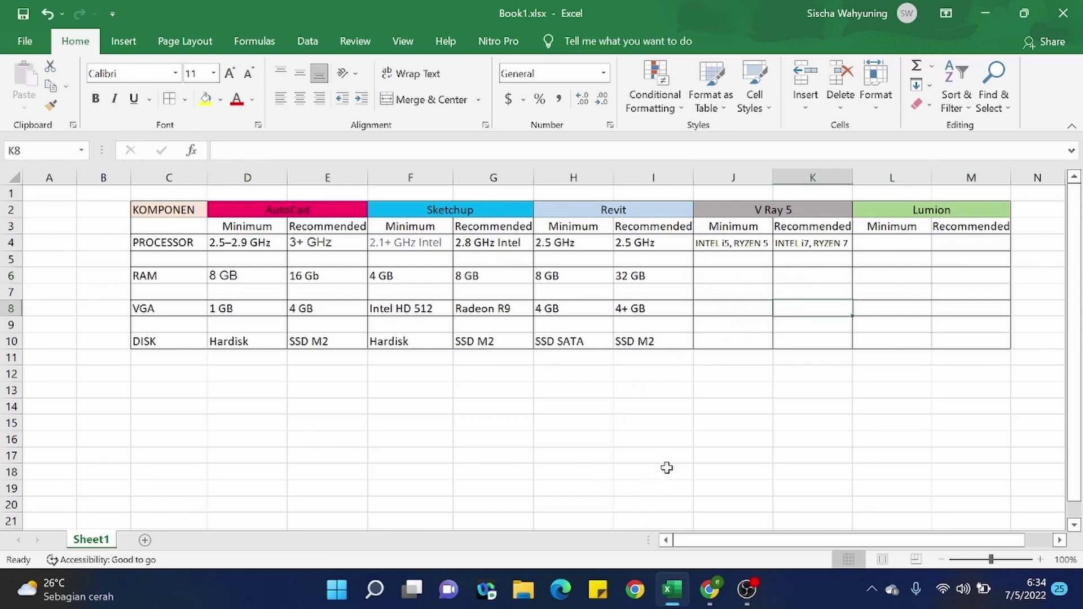
# - Check the V-Ray RAM requirement in Chrome, and copy the Revit minimum RAM entry 8 GB from H6 into V Ray 5 minimum cell J6
pyautogui.click(709, 591)
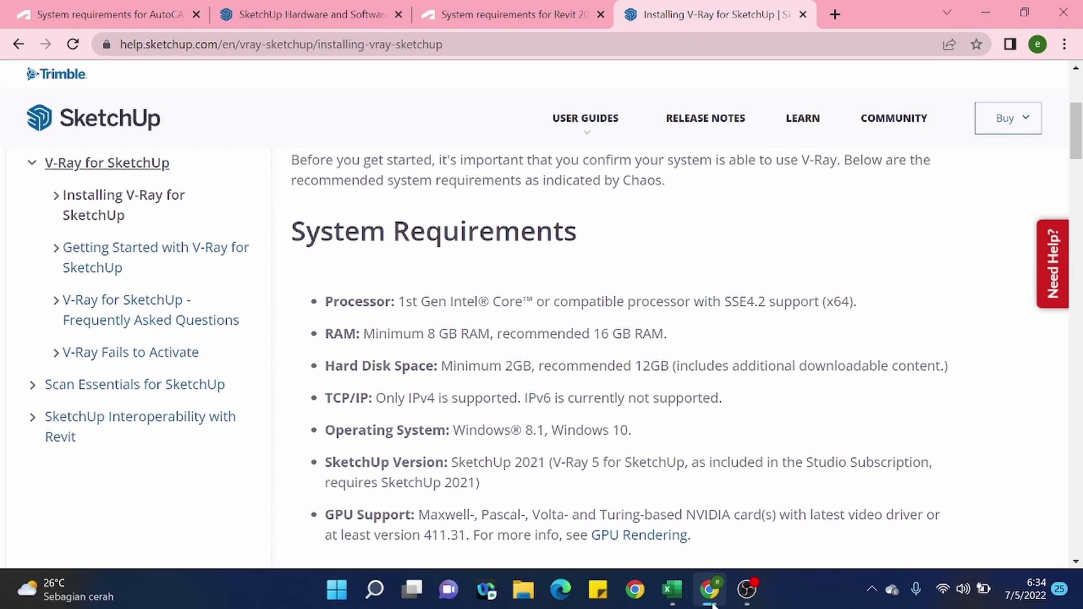
pyautogui.click(711, 602)
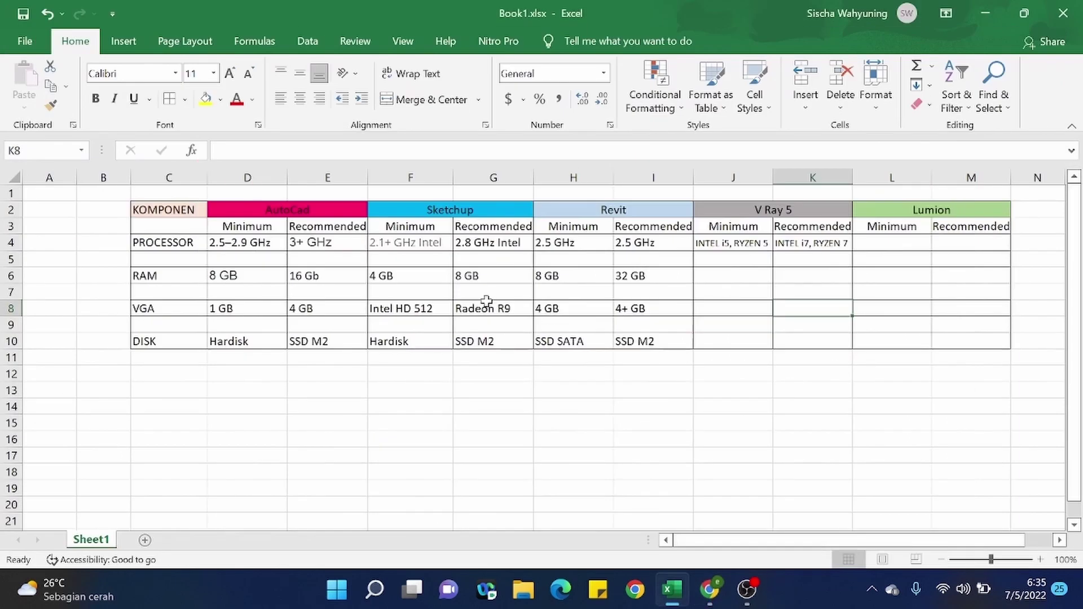
pyautogui.click(712, 278)
pyautogui.click(547, 276)
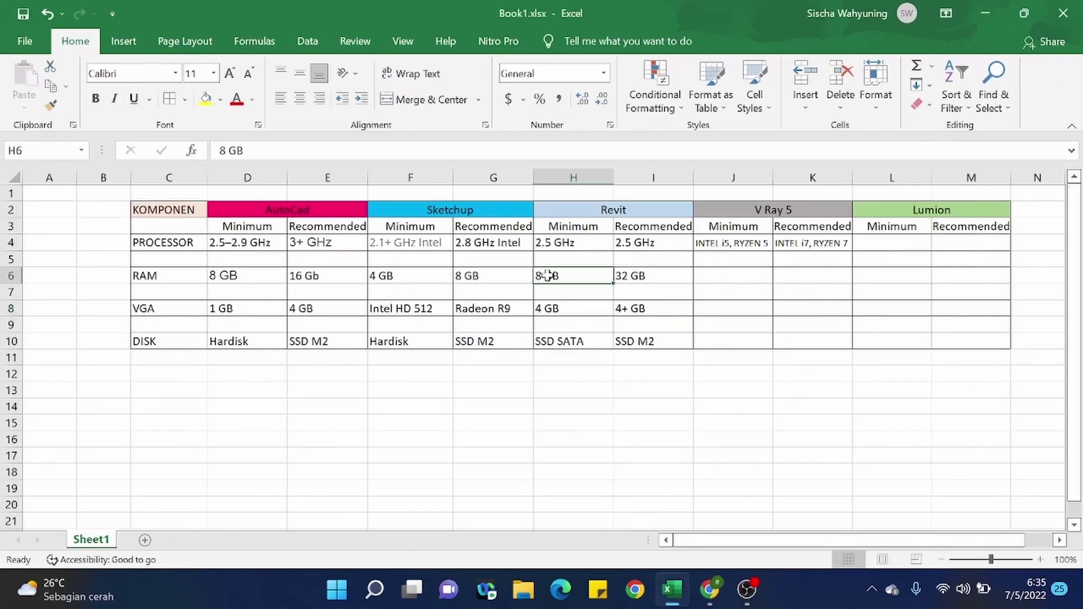
pyautogui.hotkey('ctrl', 'c')
pyautogui.click(712, 276)
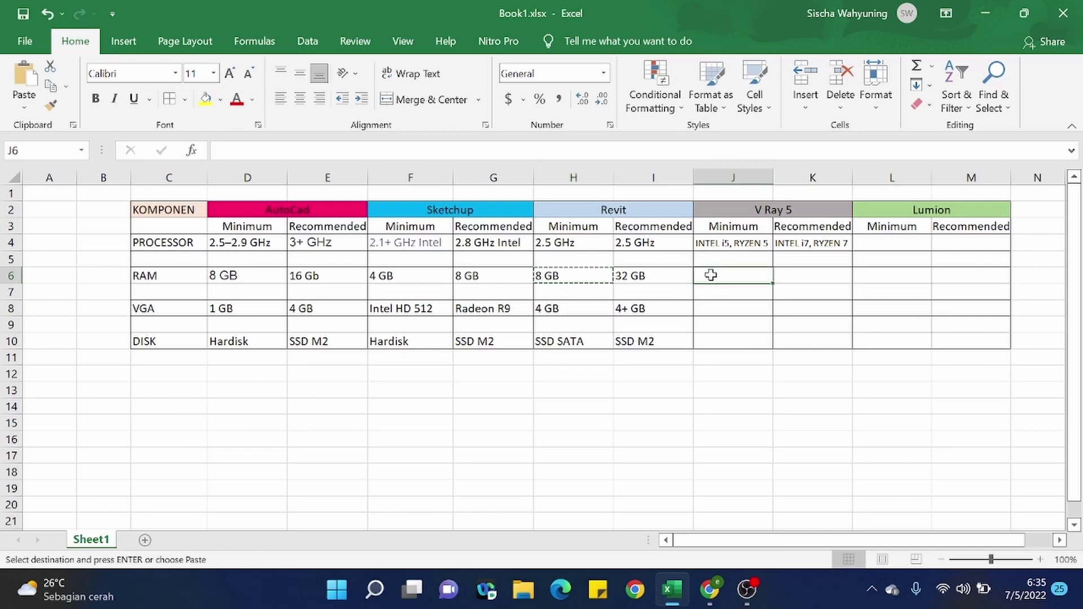
pyautogui.hotkey('ctrl', 'v')
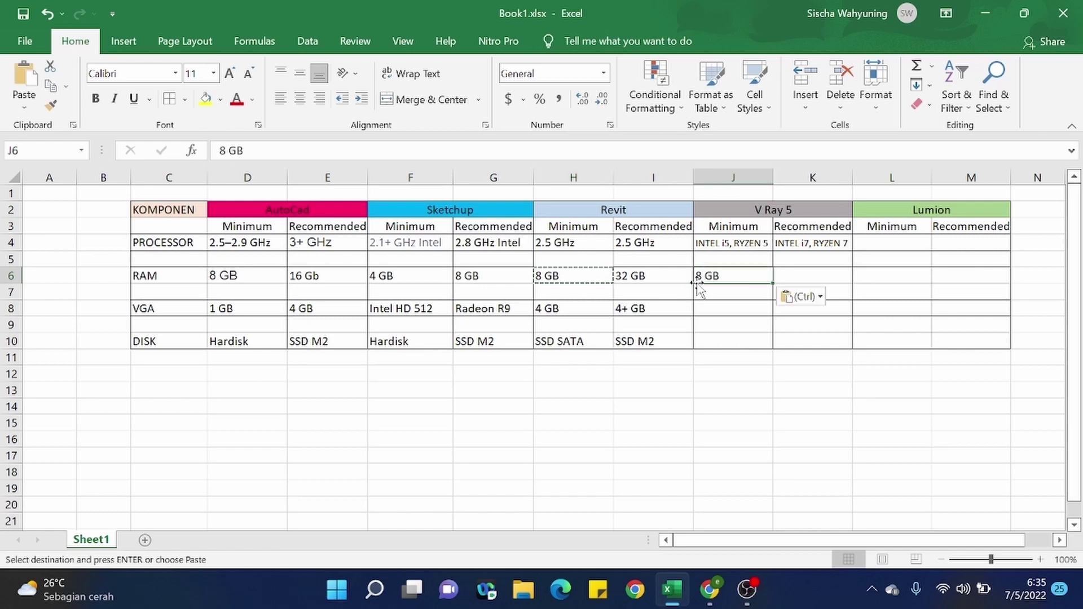
# - Copy the AutoCad recommended RAM entry 16 Gb from E6 into the V Ray 5 recommended RAM cell K6
pyautogui.click(312, 276)
pyautogui.hotkey('ctrl', 'c')
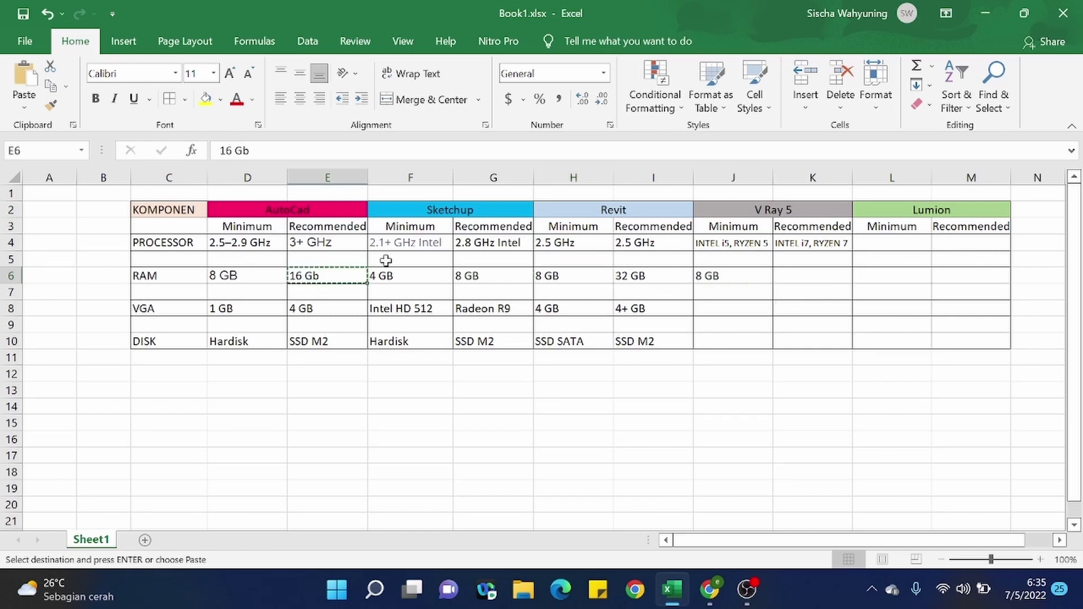
pyautogui.click(788, 275)
pyautogui.hotkey('ctrl', 'v')
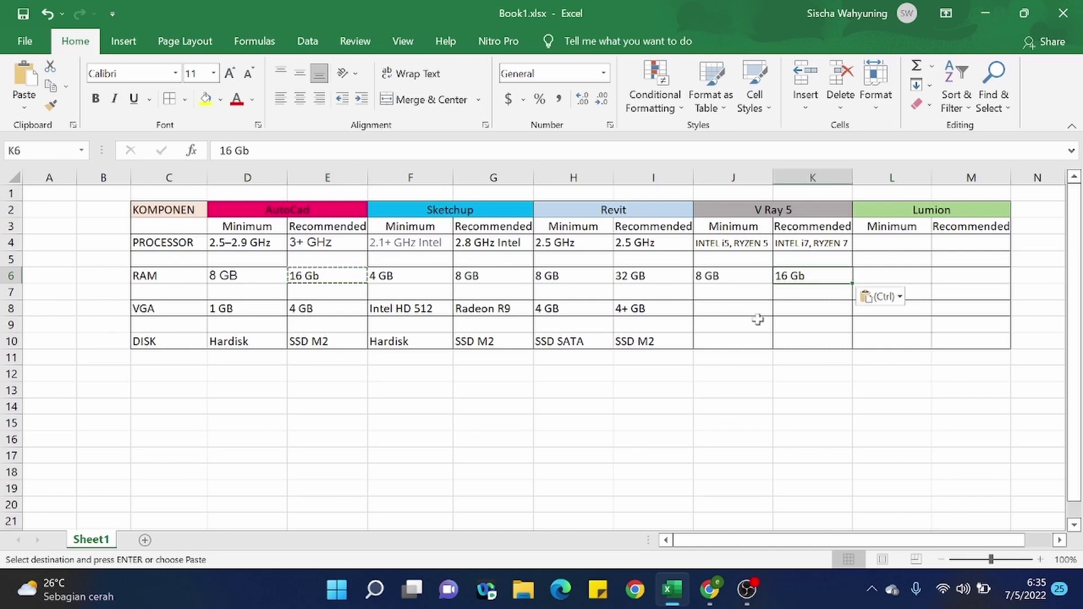
pyautogui.click(757, 318)
pyautogui.click(753, 310)
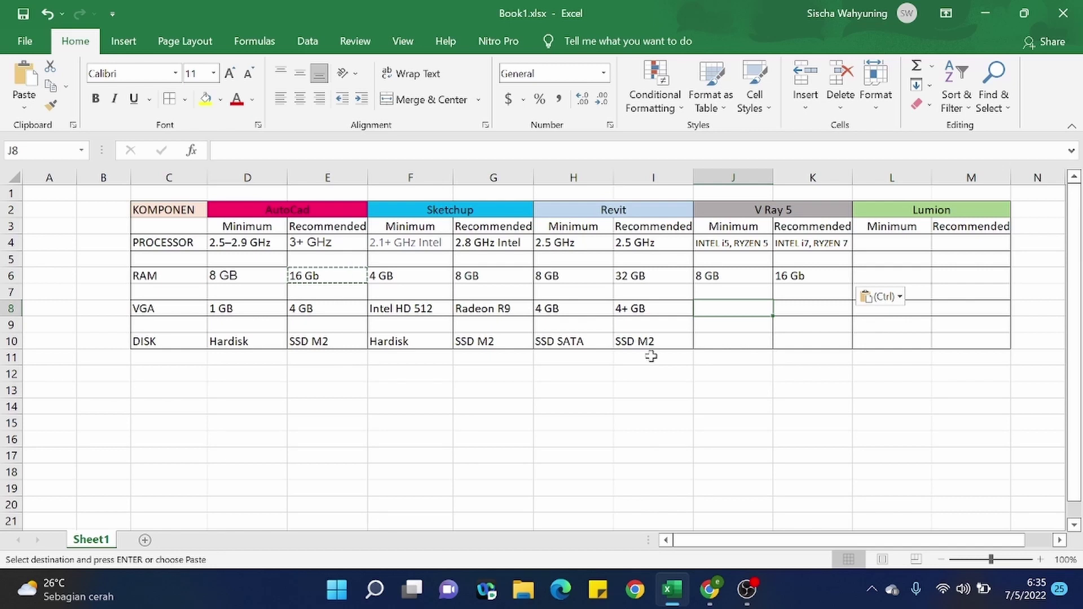
pyautogui.press('Escape')
pyautogui.click(612, 420)
pyautogui.click(728, 312)
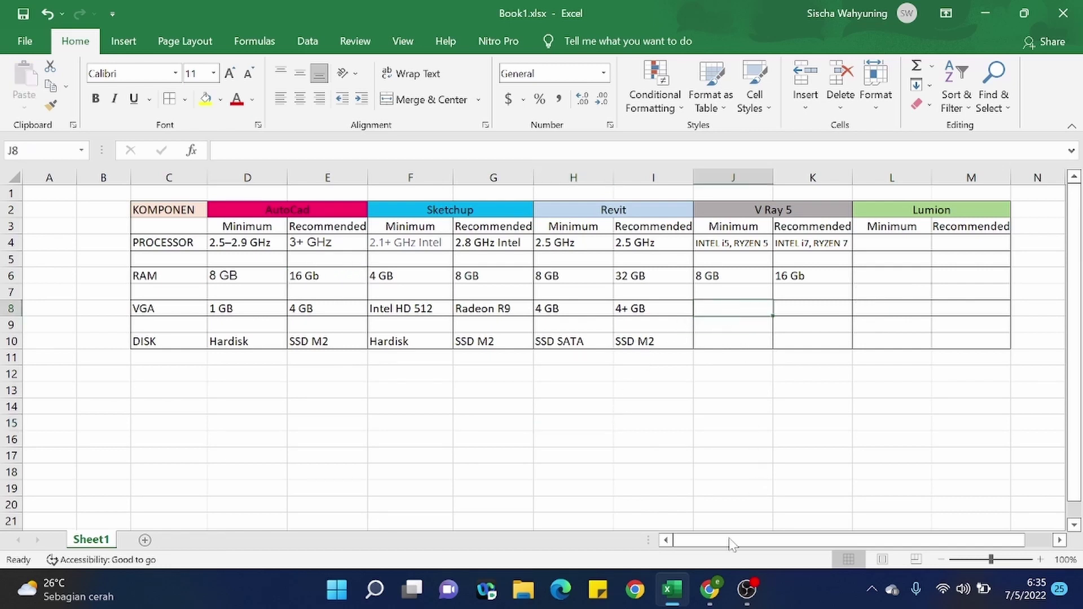
# - Switch to Chrome and examine the GPU Support entry in the V-Ray for SketchUp system requirements
pyautogui.click(709, 590)
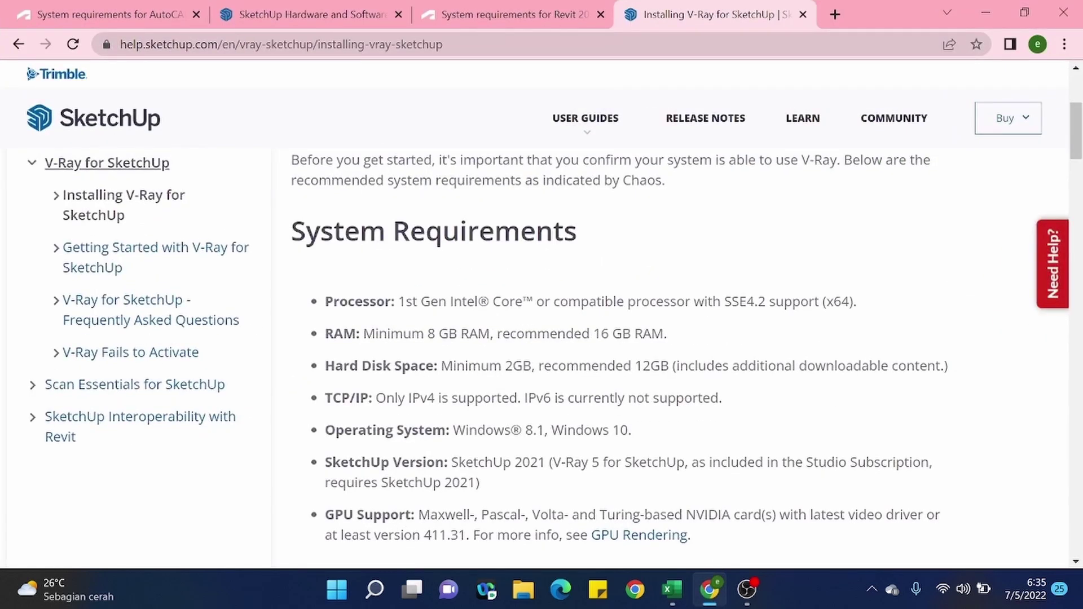
pyautogui.scroll(-3, 434, 446)
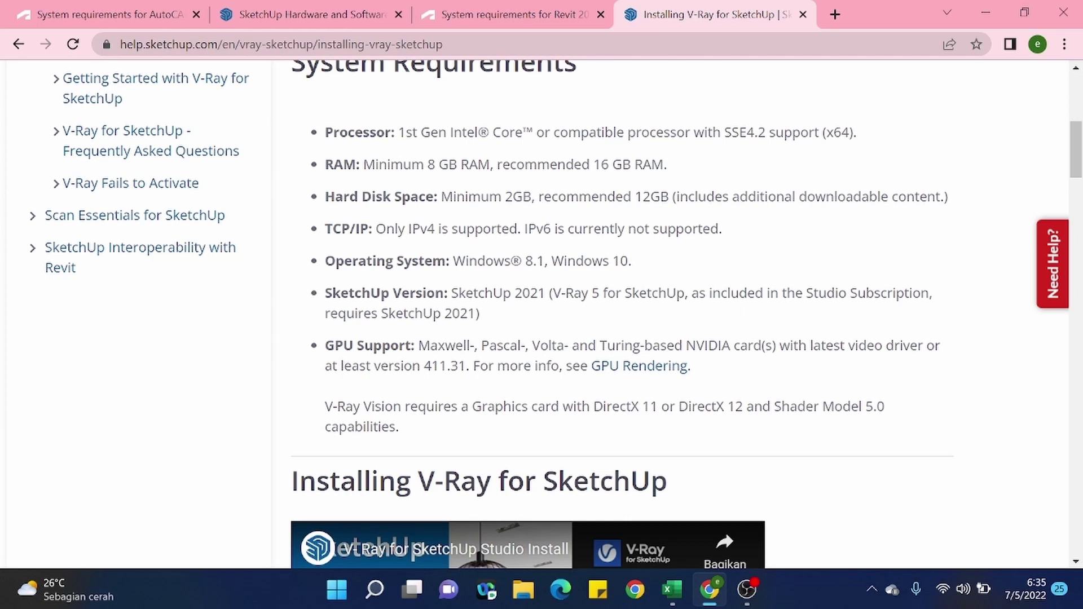
pyautogui.moveTo(343, 345); pyautogui.dragTo(383, 345)
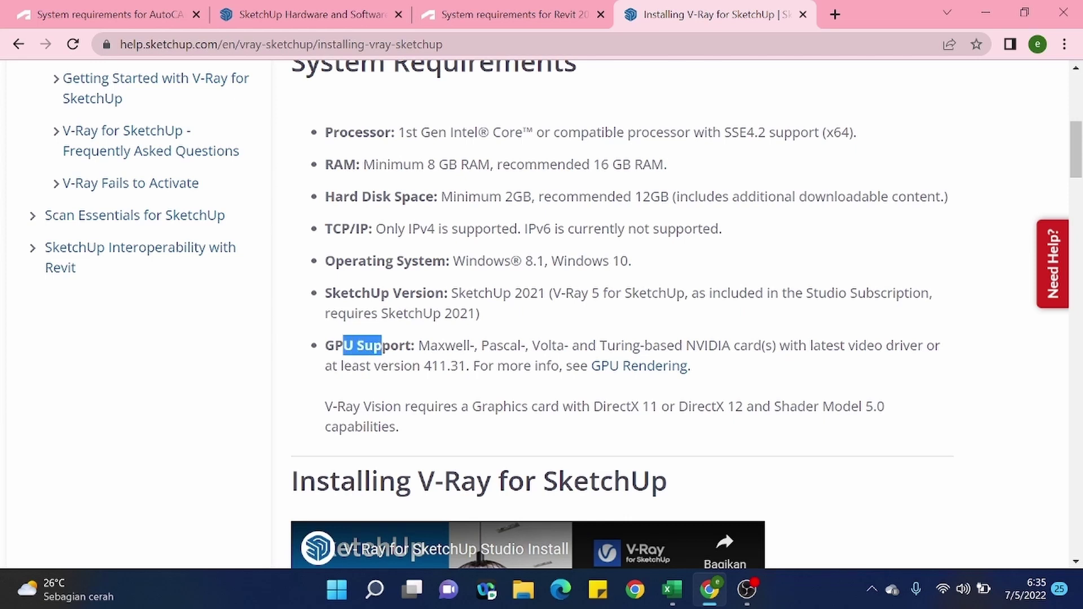
pyautogui.moveTo(540, 345); pyautogui.dragTo(624, 345)
pyautogui.click(624, 345)
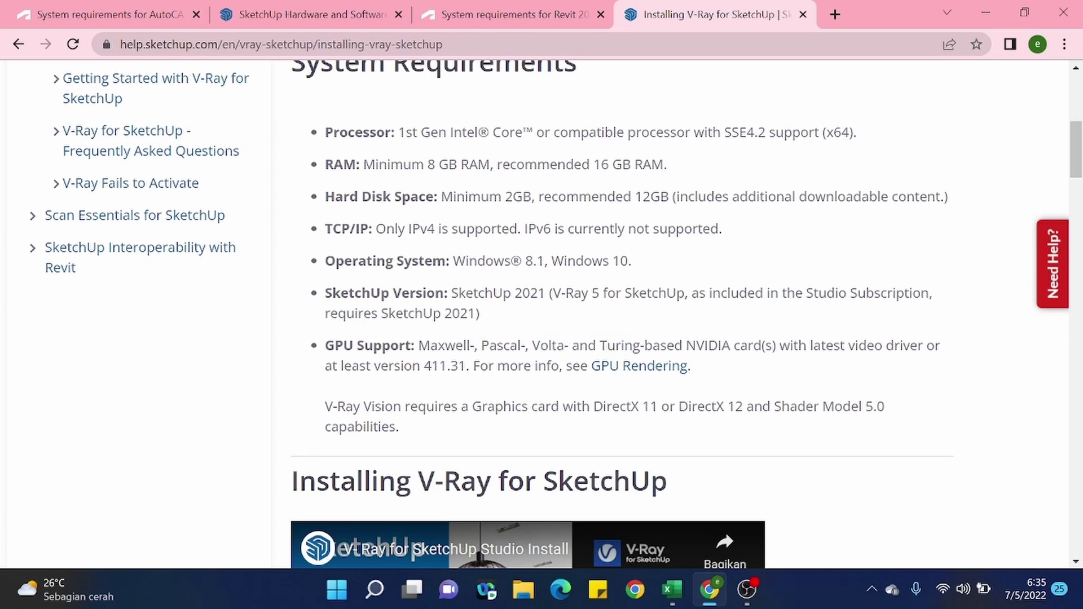
pyautogui.moveTo(419, 346); pyautogui.dragTo(474, 345)
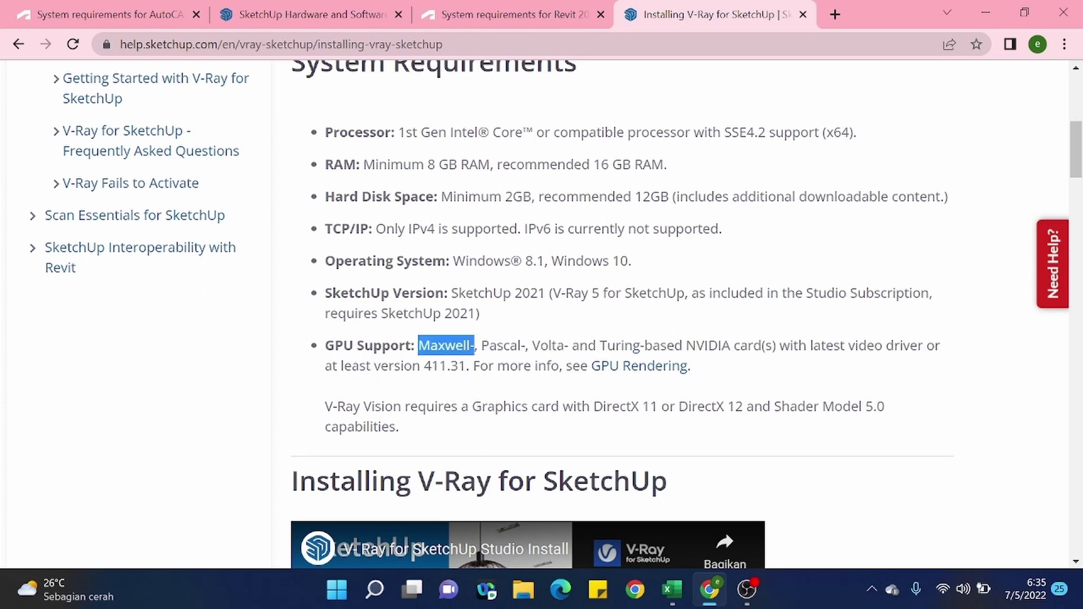
pyautogui.moveTo(491, 345); pyautogui.dragTo(522, 345)
pyautogui.click(544, 345)
pyautogui.moveTo(614, 346); pyautogui.dragTo(694, 367)
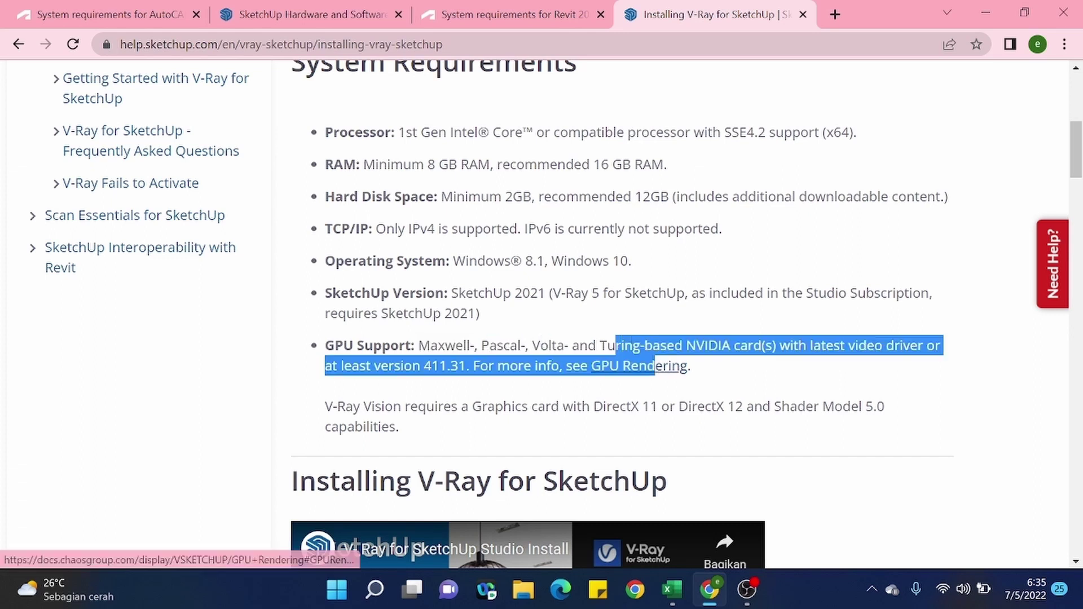
pyautogui.click(717, 372)
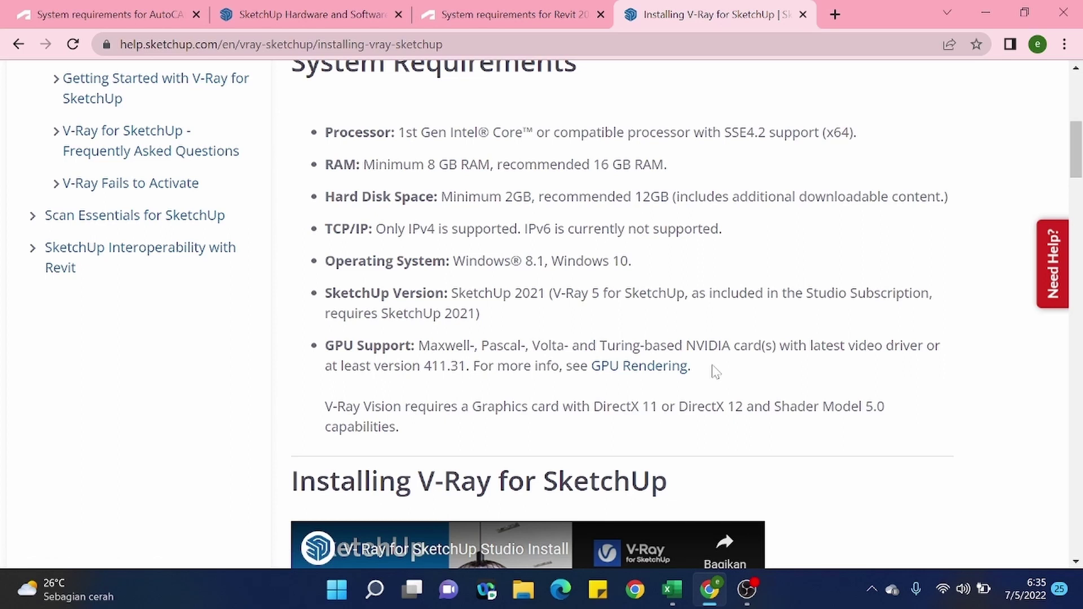
pyautogui.moveTo(684, 345); pyautogui.dragTo(730, 346)
pyautogui.moveTo(686, 347); pyautogui.dragTo(922, 346)
pyautogui.rightClick(873, 368)
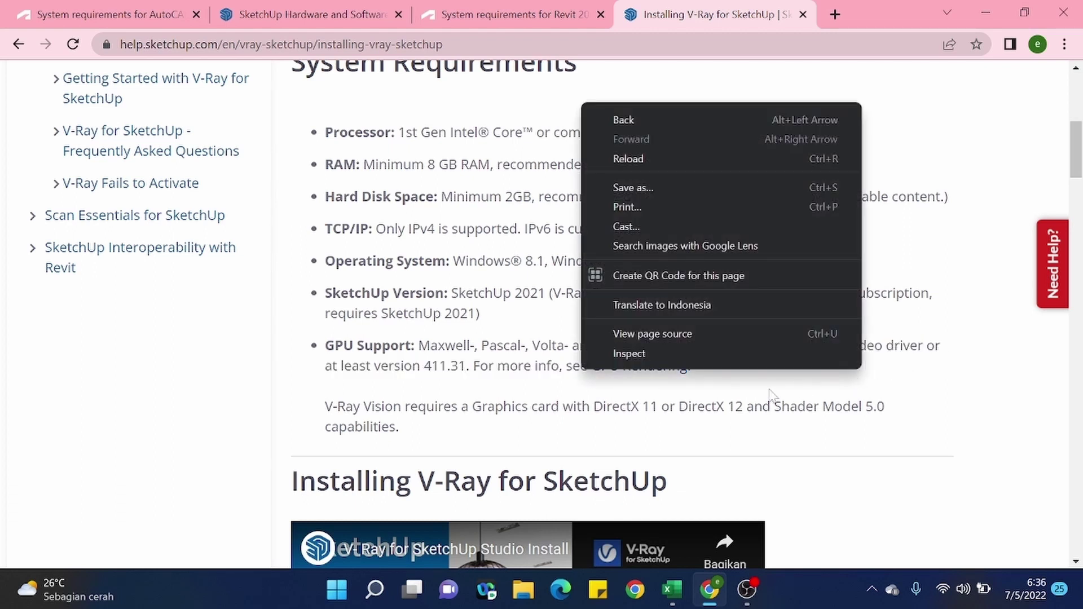
pyautogui.click(772, 395)
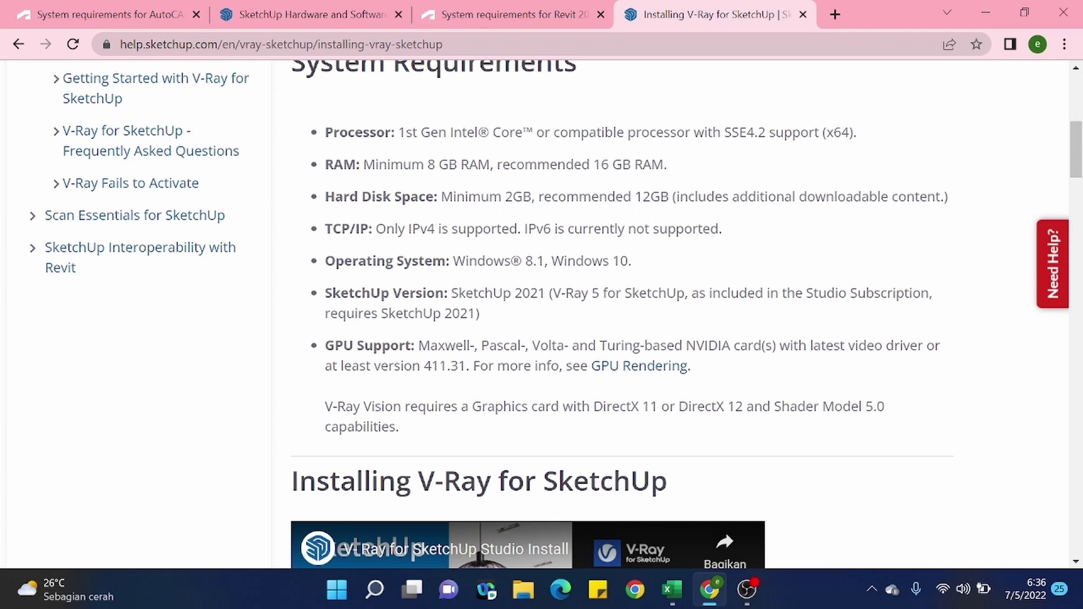
pyautogui.moveTo(418, 346); pyautogui.dragTo(503, 347)
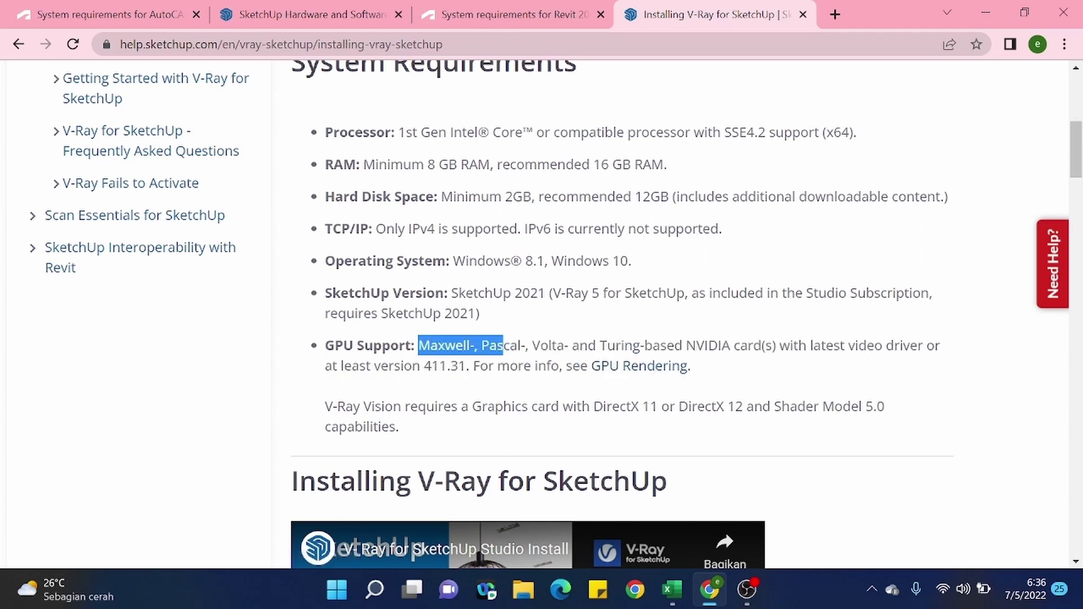
pyautogui.click(503, 347)
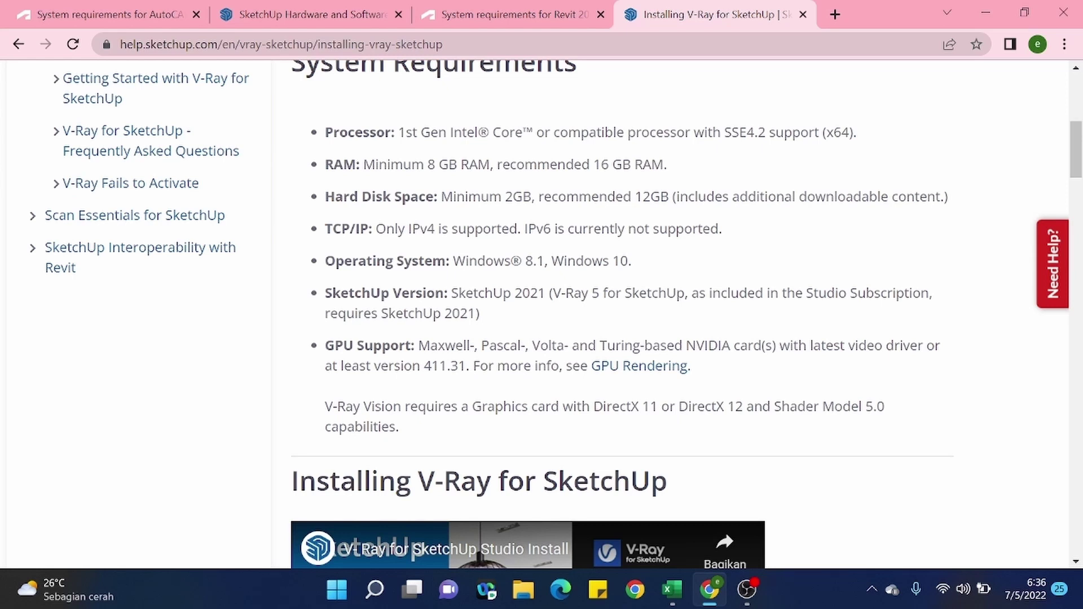
pyautogui.moveTo(600, 347); pyautogui.dragTo(683, 347)
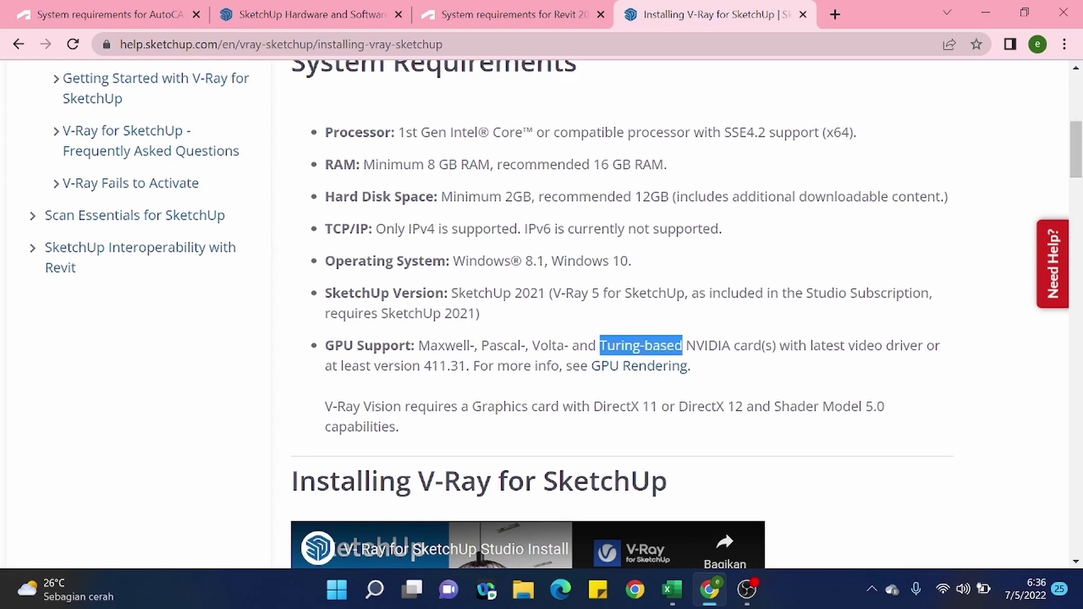
pyautogui.click(737, 369)
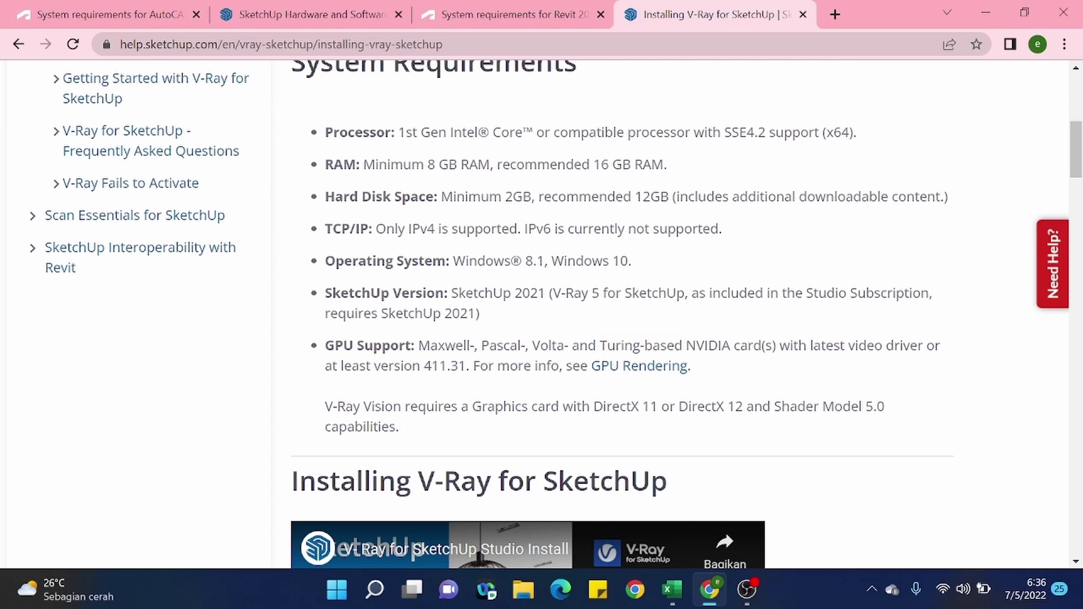
# - Copy Turing-based from the GPU Support line into the V Ray 5 VGA cells J8 and K8 in Excel
pyautogui.moveTo(600, 347); pyautogui.dragTo(682, 347)
pyautogui.moveTo(599, 345); pyautogui.dragTo(683, 346)
pyautogui.hotkey('ctrl', 'c')
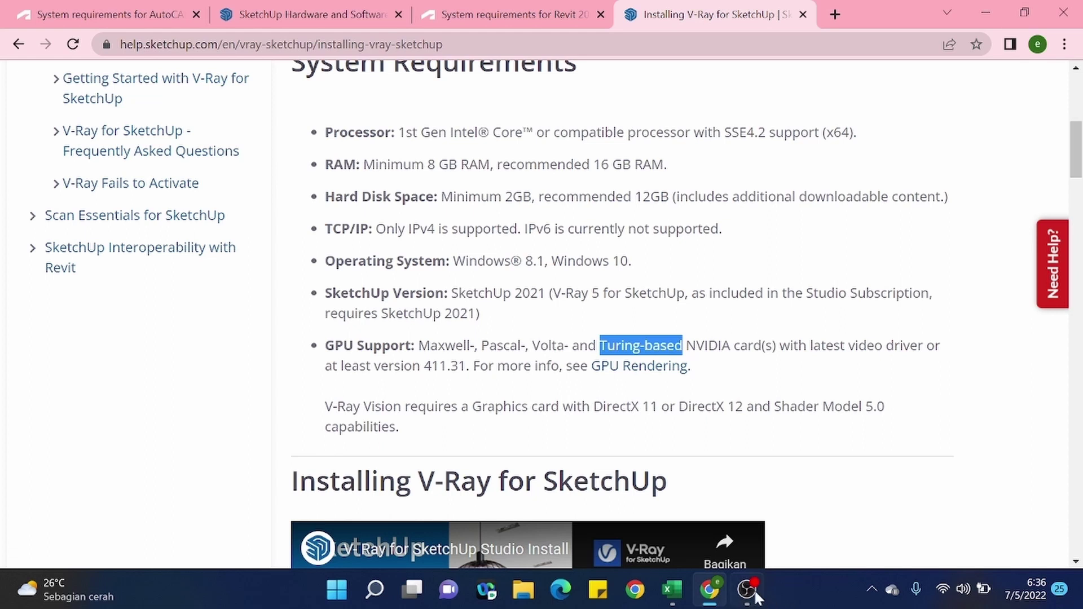
pyautogui.click(671, 590)
pyautogui.click(700, 316)
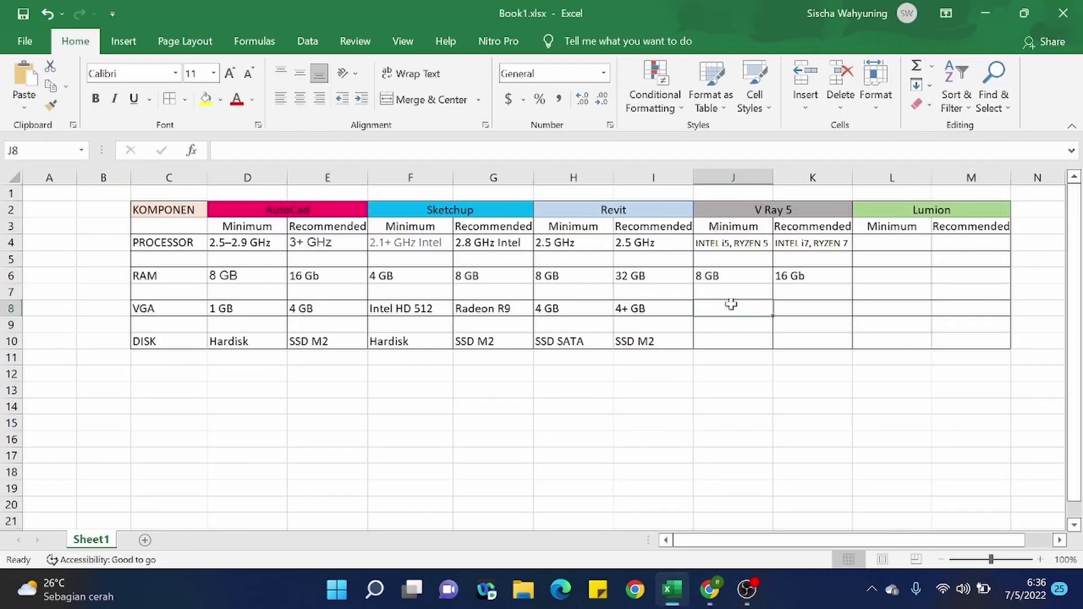
pyautogui.hotkey('ctrl', 'v')
pyautogui.click(790, 307)
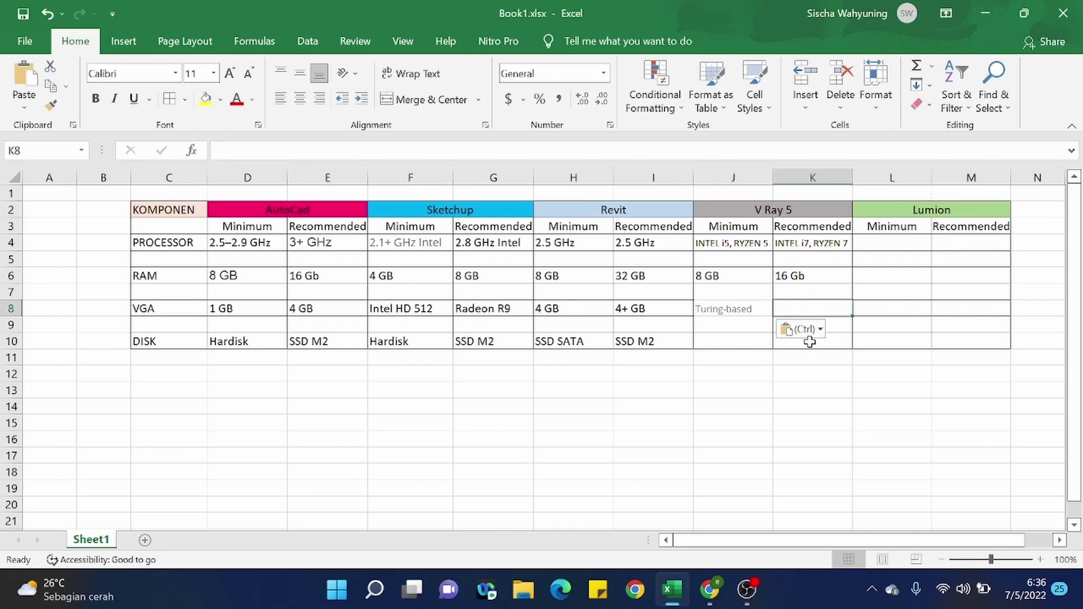
pyautogui.hotkey('ctrl', 'v')
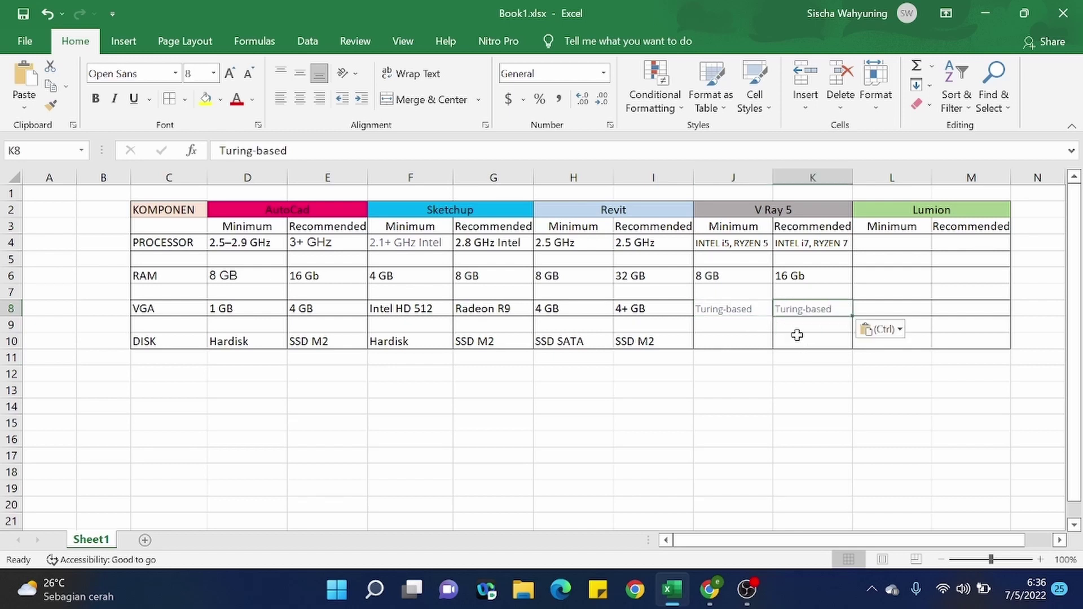
# - Extend the V Ray 5 VGA entries in J8 and K8 to read Turing-based NVIDIA
pyautogui.doubleClick(751, 311)
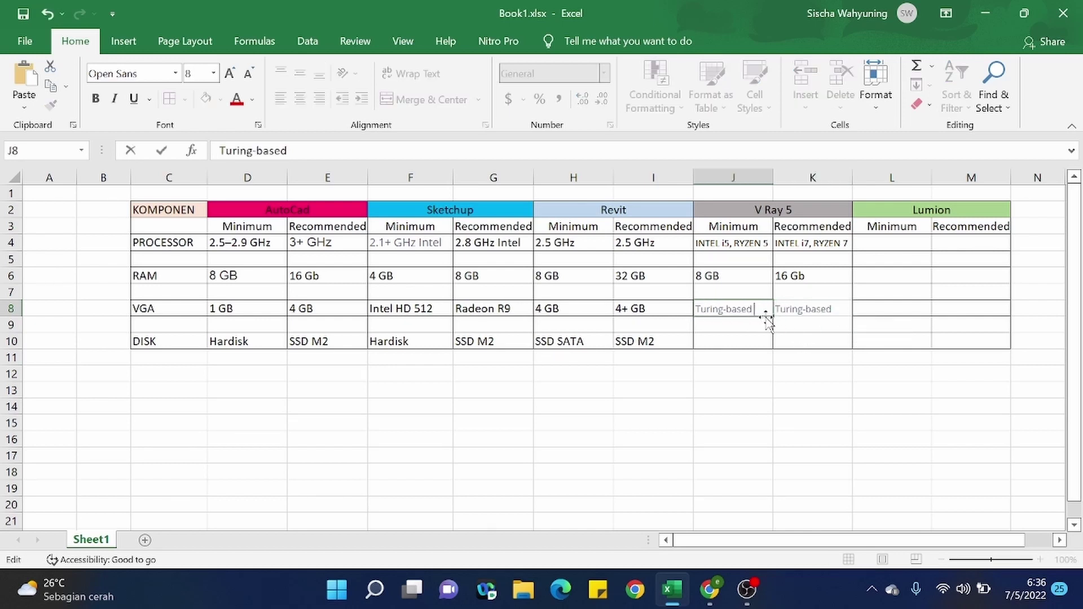
pyautogui.write('NVIDIA')
pyautogui.click(732, 372)
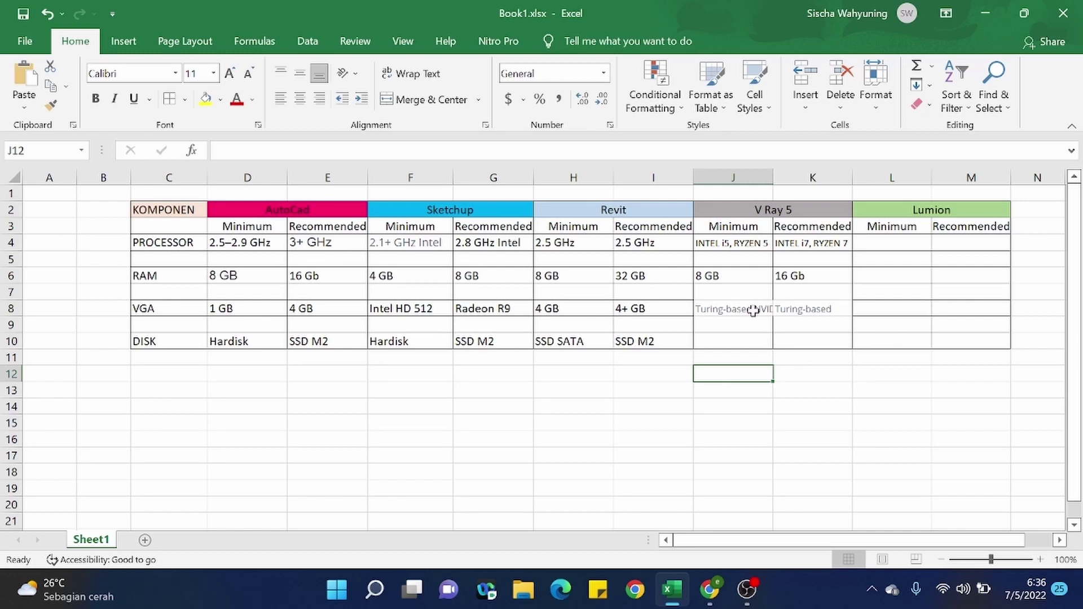
pyautogui.doubleClick(833, 310)
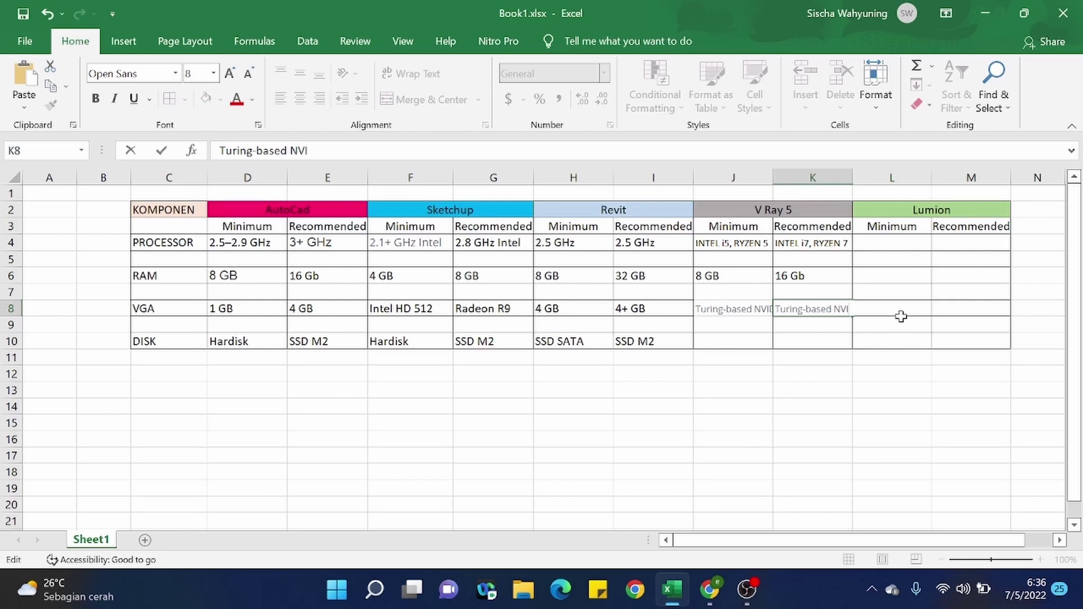
pyautogui.click(761, 387)
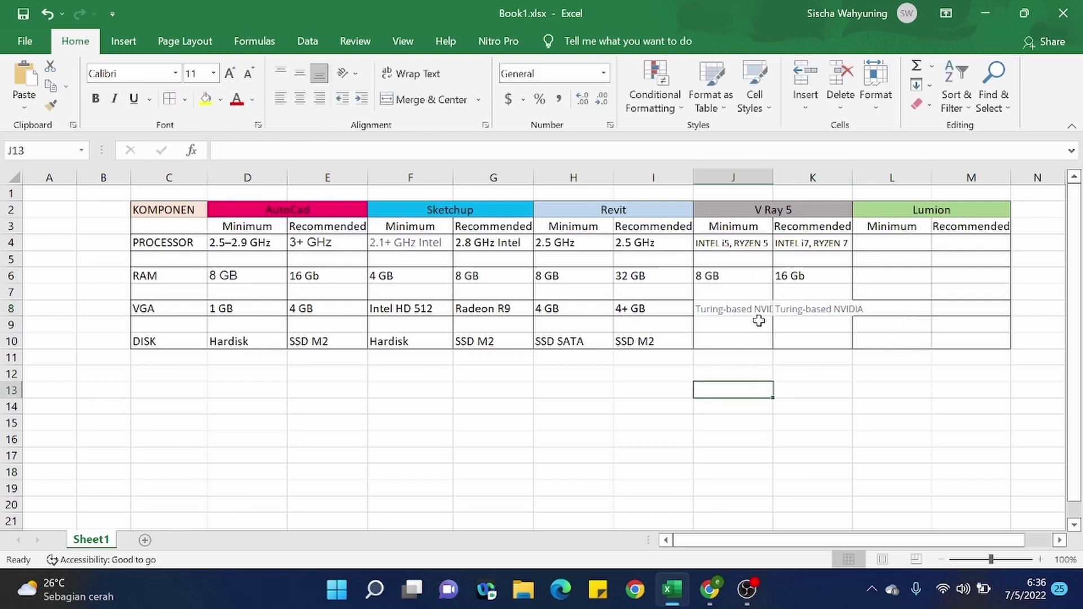
pyautogui.click(759, 314)
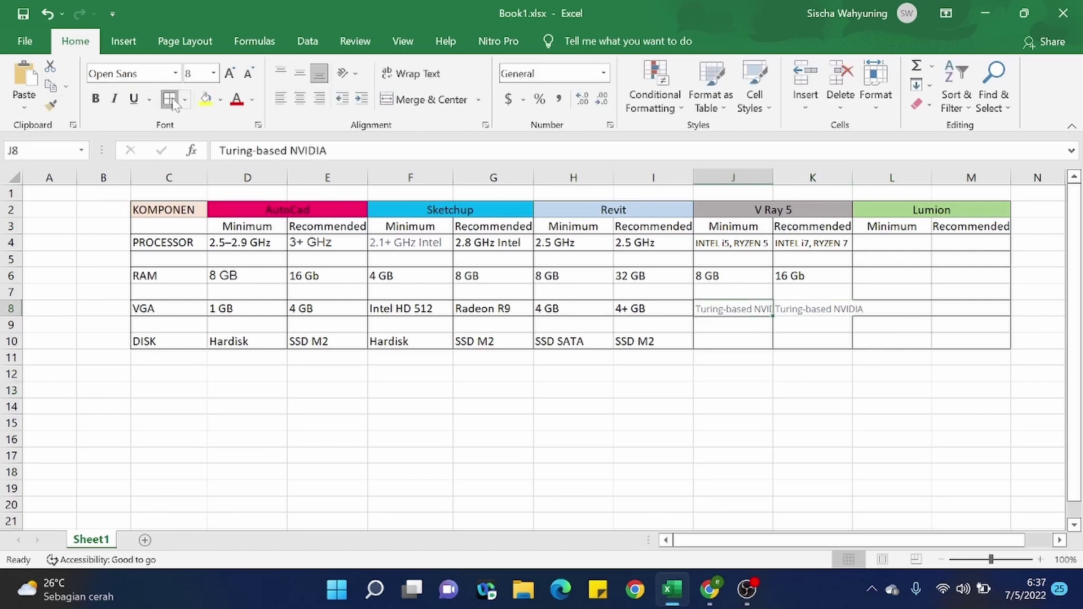
pyautogui.click(800, 311)
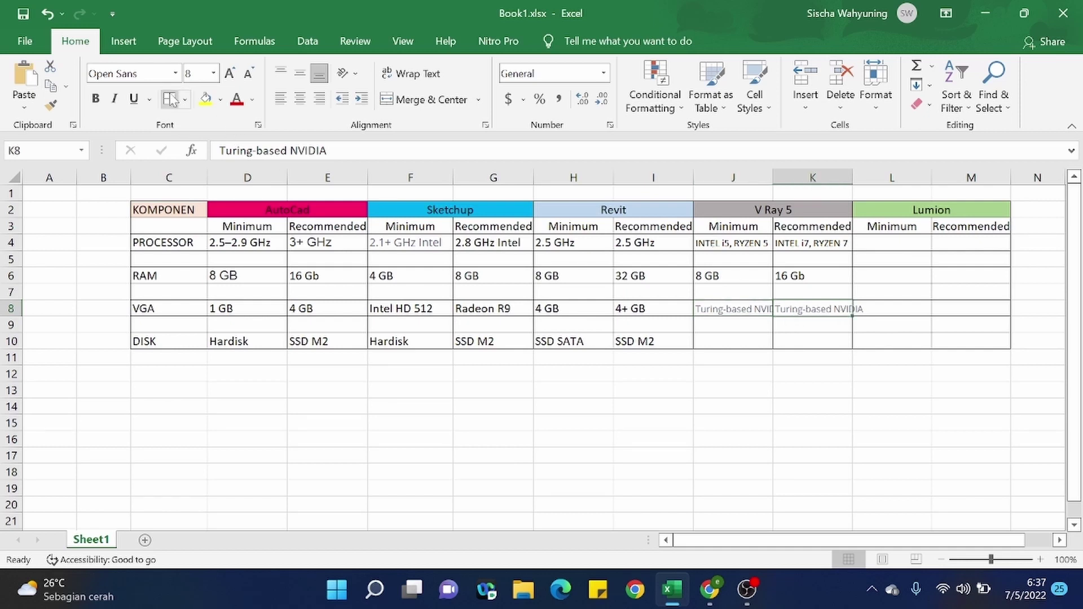
pyautogui.press('Down')
pyautogui.press('Down')
pyautogui.press('Down')
pyautogui.hotkey('shift', 'Up')
pyautogui.click(743, 304)
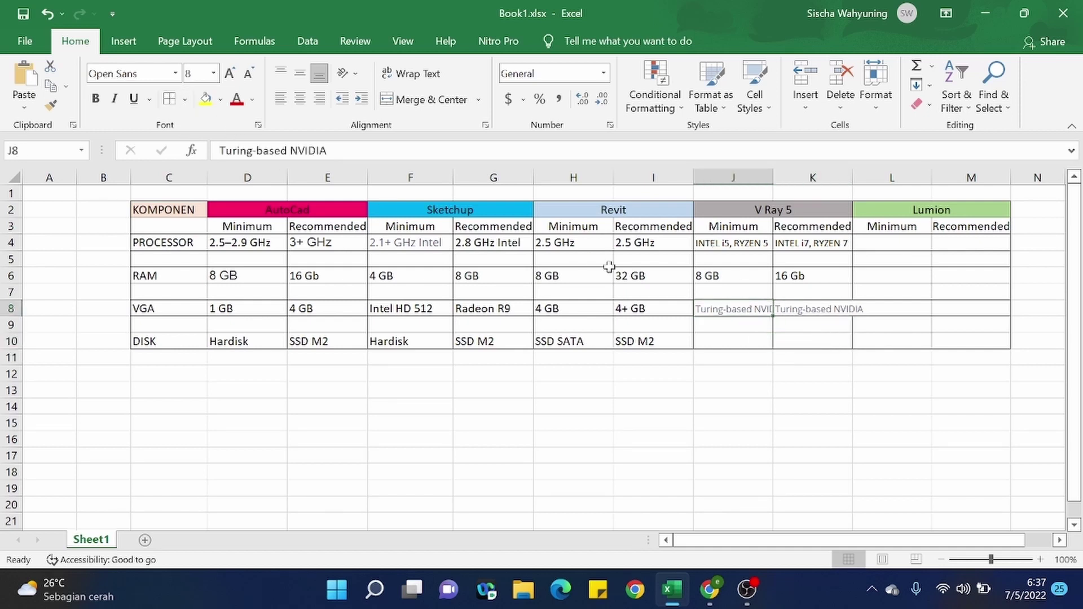
pyautogui.click(213, 73)
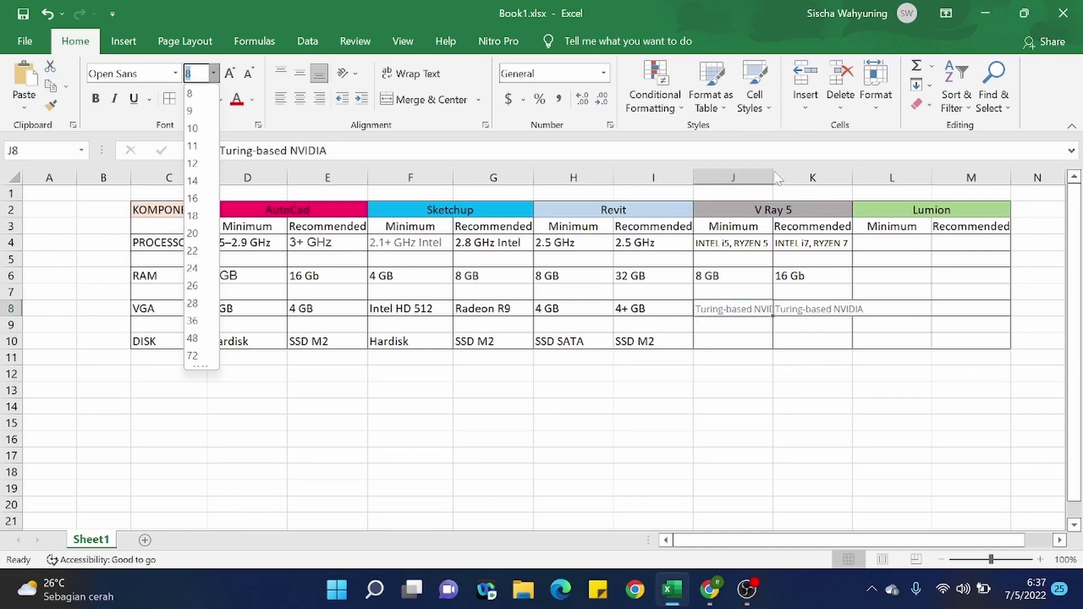
pyautogui.press('Escape')
# - Widen columns J and K together so the V Ray 5 VGA entries fit in their cells
pyautogui.moveTo(757, 180); pyautogui.dragTo(880, 179)
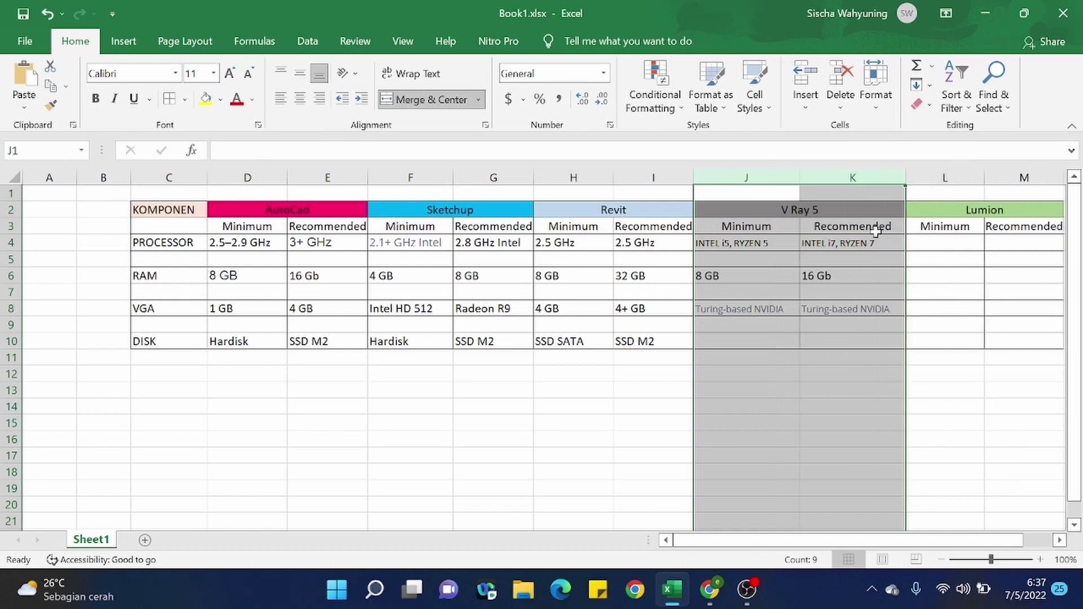
# - Set the font color of the V Ray 5 VGA entries in J8 and K8 to black
pyautogui.click(968, 443)
pyautogui.click(746, 314)
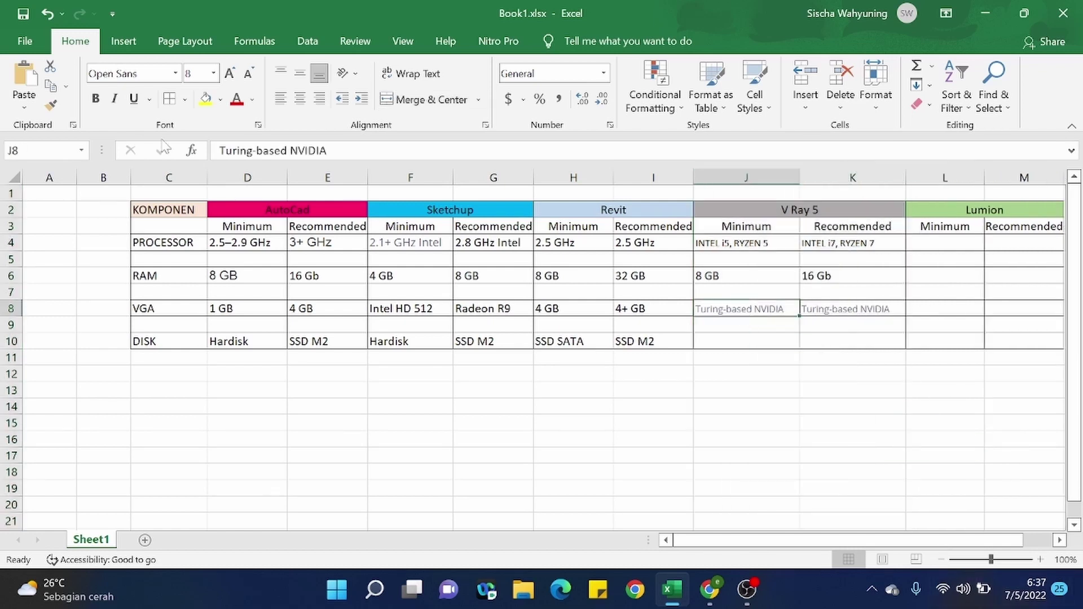
pyautogui.click(253, 100)
pyautogui.click(250, 159)
pyautogui.click(844, 312)
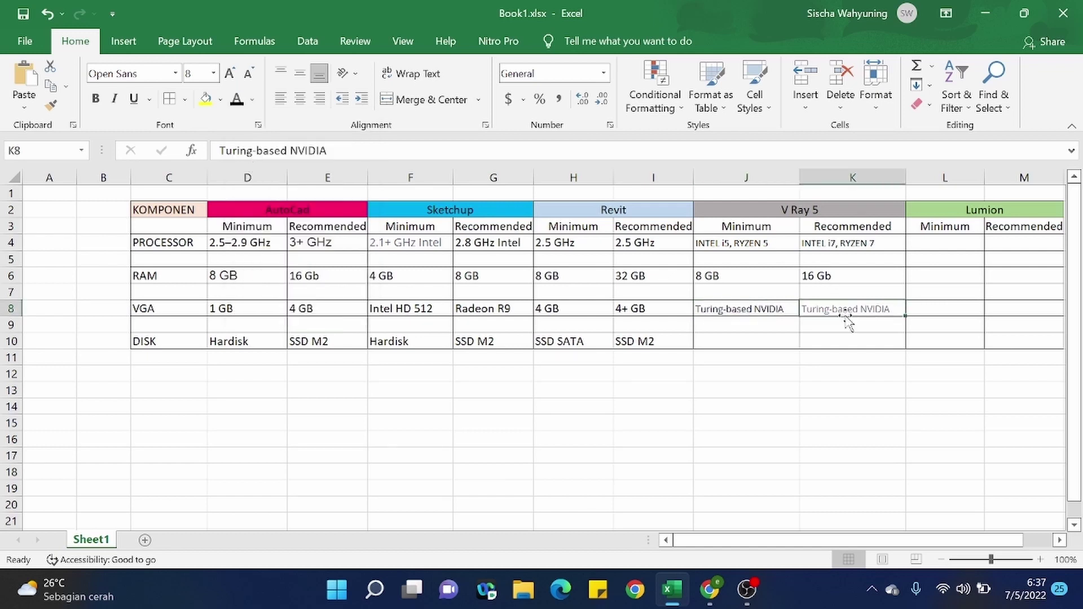
pyautogui.click(241, 102)
pyautogui.click(844, 412)
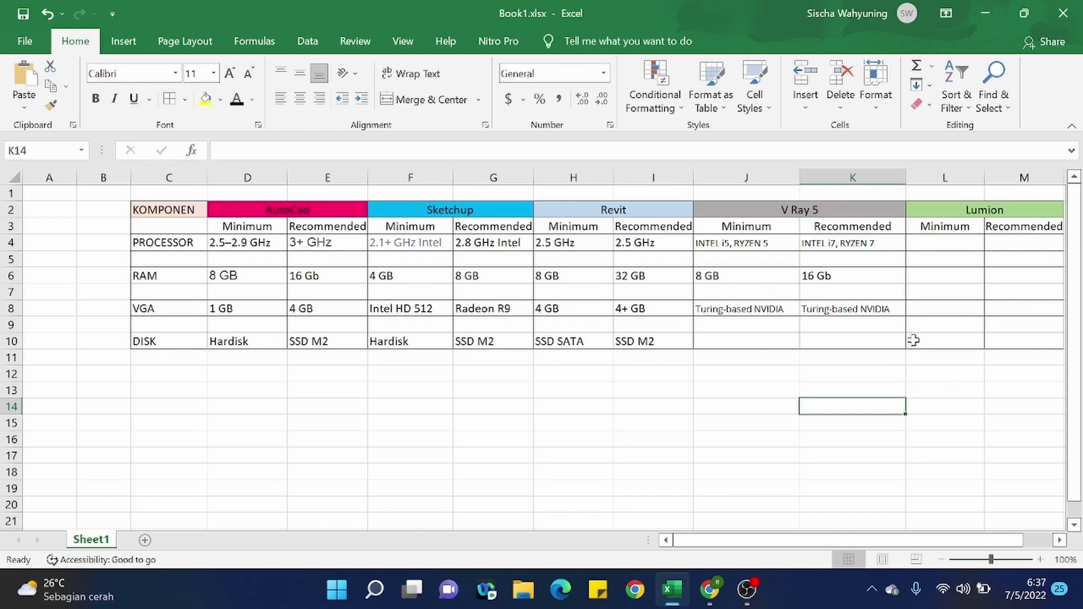
pyautogui.click(716, 424)
pyautogui.click(708, 444)
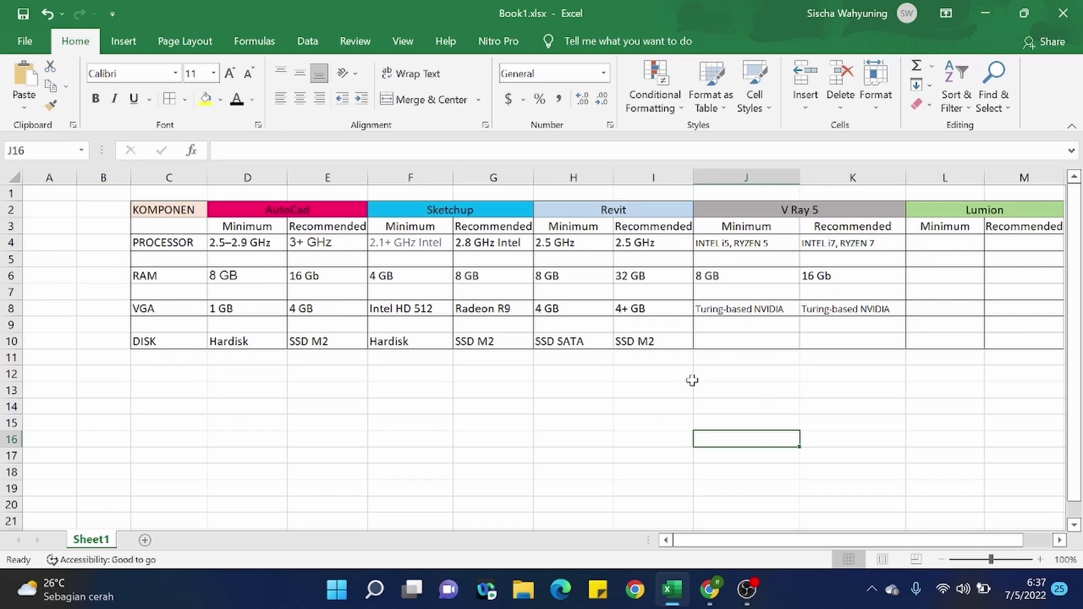
pyautogui.click(763, 361)
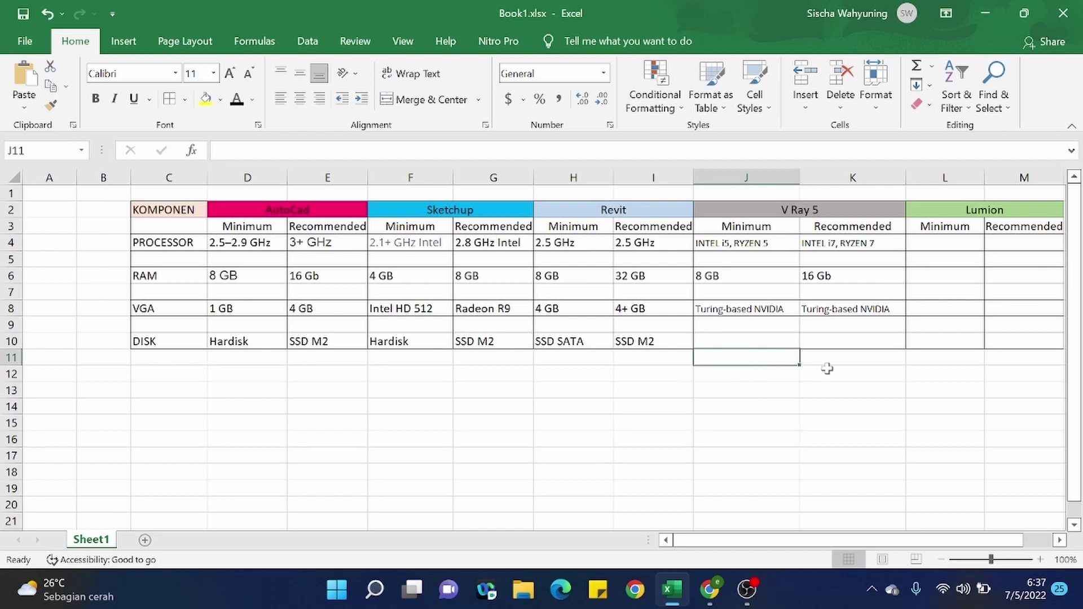
pyautogui.moveTo(853, 541); pyautogui.dragTo(872, 527)
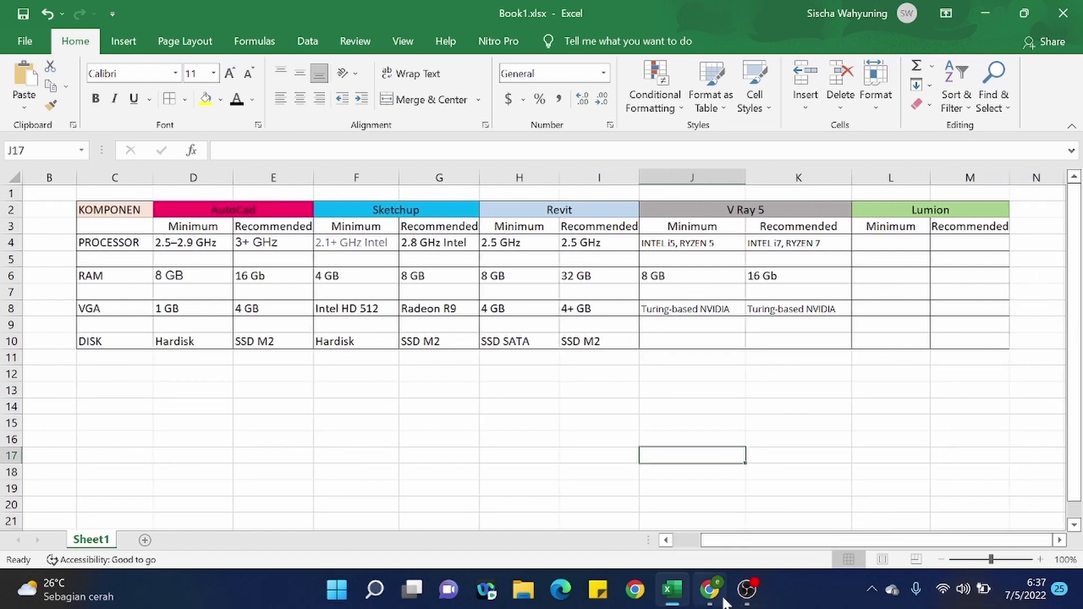
# - Check the V-Ray for SketchUp system requirements in Chrome and return to the Excel sheet
pyautogui.click(710, 589)
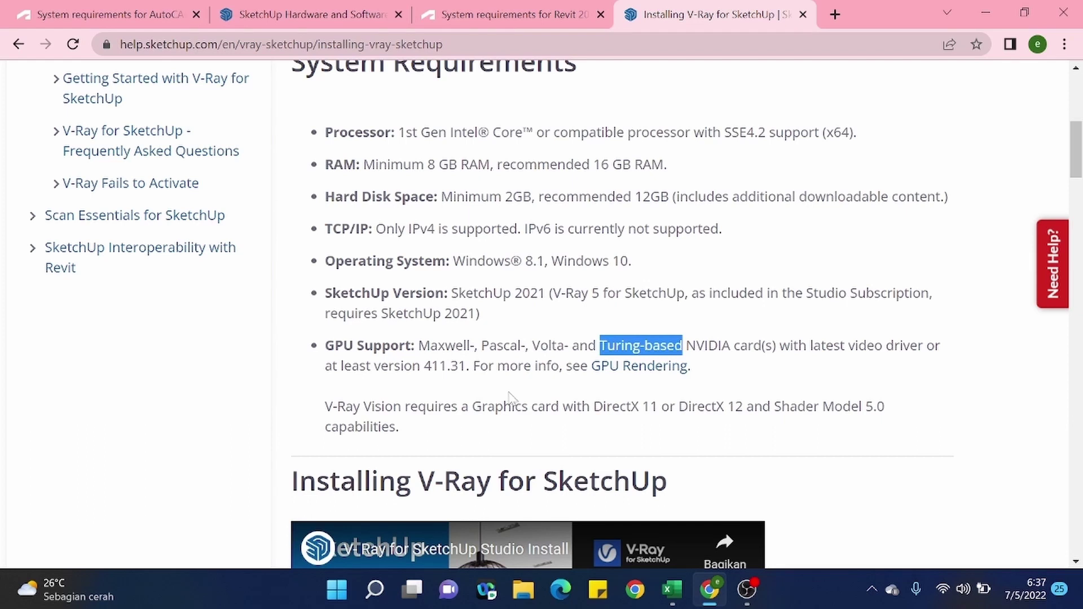
pyautogui.scroll(-1, 509, 397)
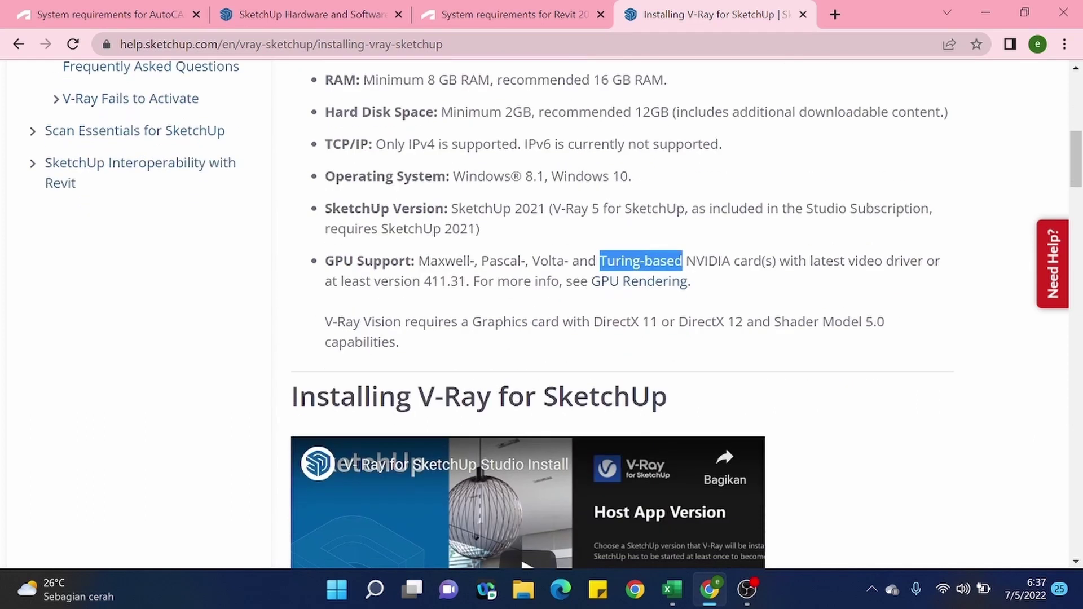
pyautogui.click(974, 14)
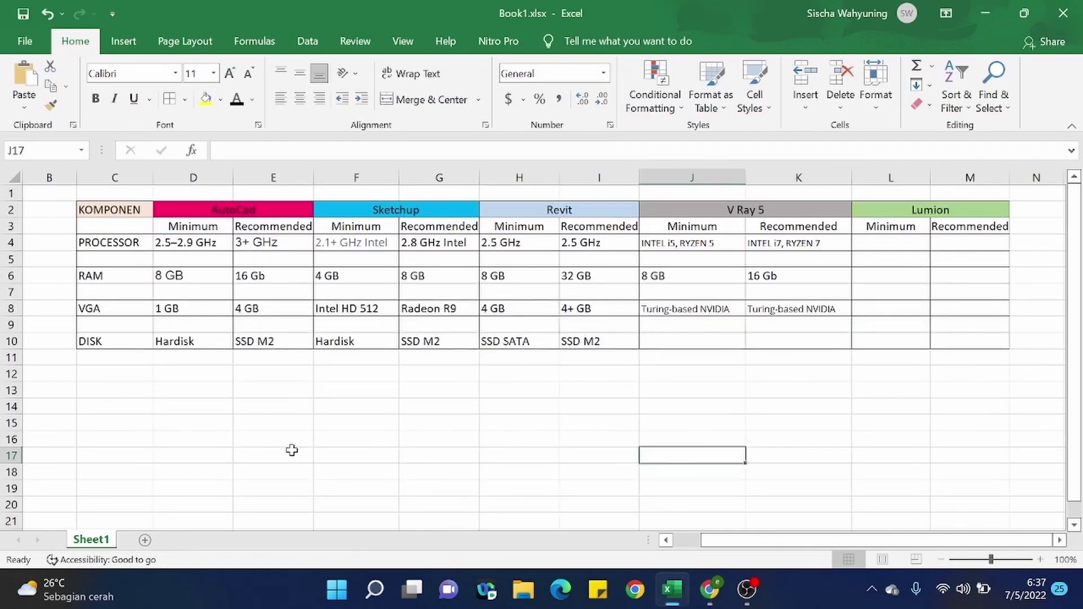
# - Copy SSD SATA from the Revit minimum disk cell H10 into the V Ray 5 minimum disk cell J10
pyautogui.click(685, 342)
pyautogui.click(531, 341)
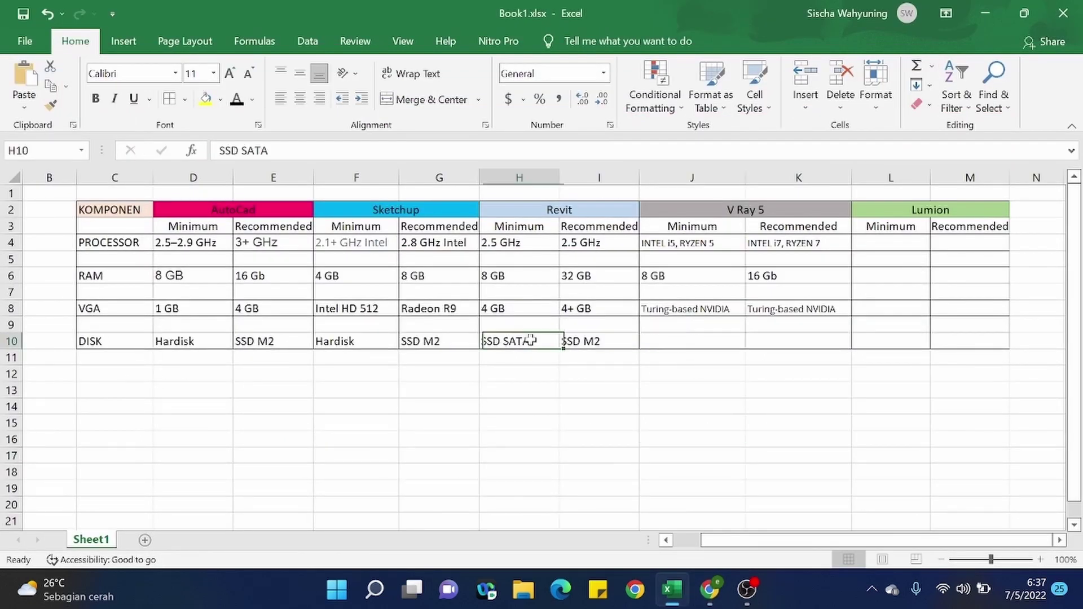
pyautogui.hotkey('ctrl', 'c')
pyautogui.click(705, 338)
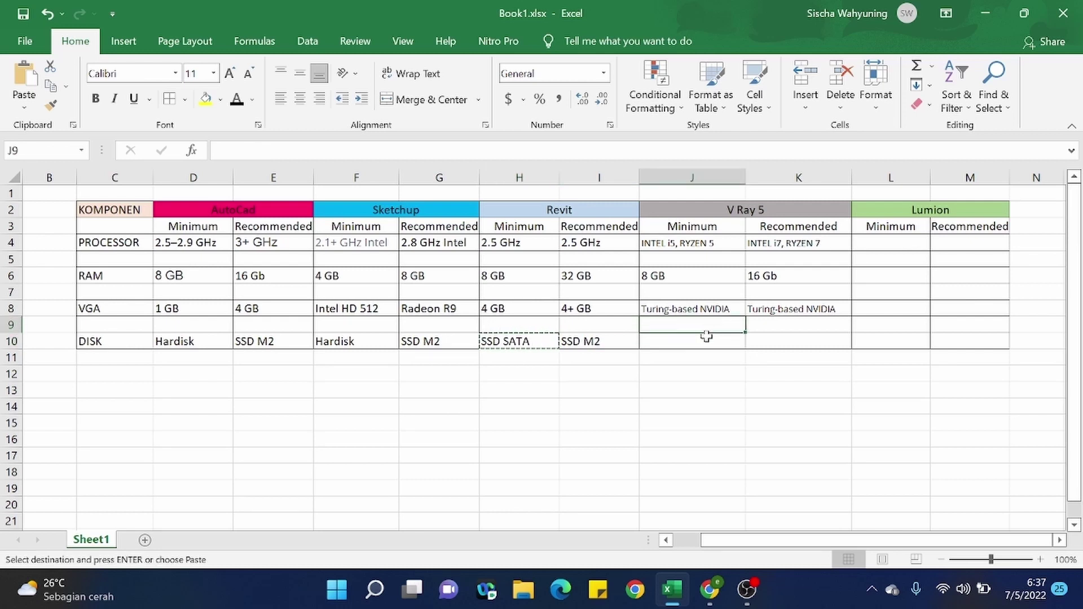
pyautogui.hotkey('ctrl', 'v')
# - Copy SSD M2 from the Revit recommended disk cell I10 into the V Ray 5 recommended disk cell K10
pyautogui.click(604, 341)
pyautogui.press('Escape')
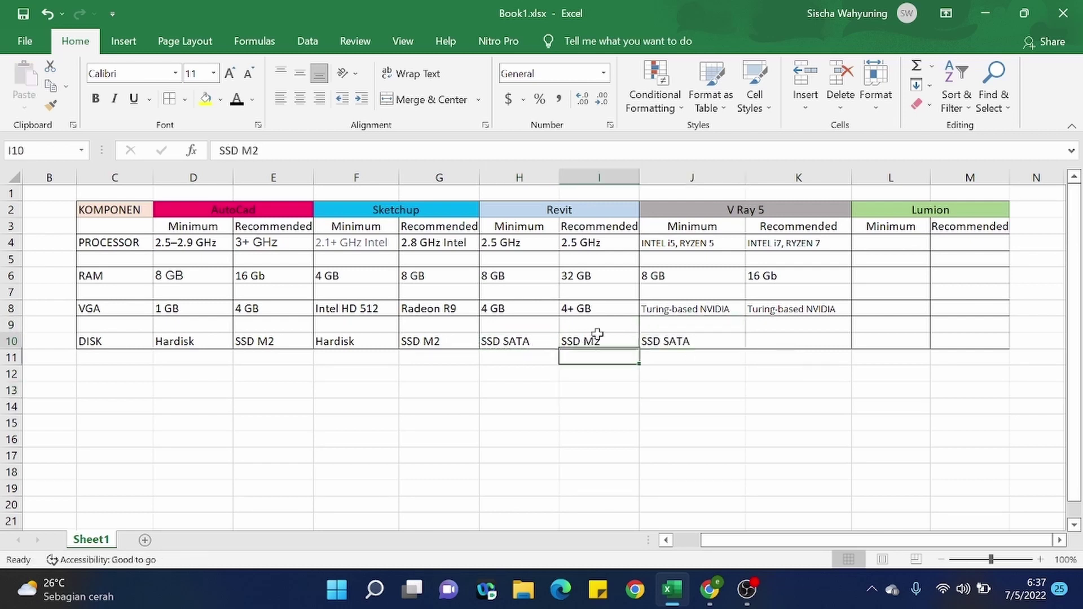
pyautogui.hotkey('ctrl', 'c')
pyautogui.click(829, 345)
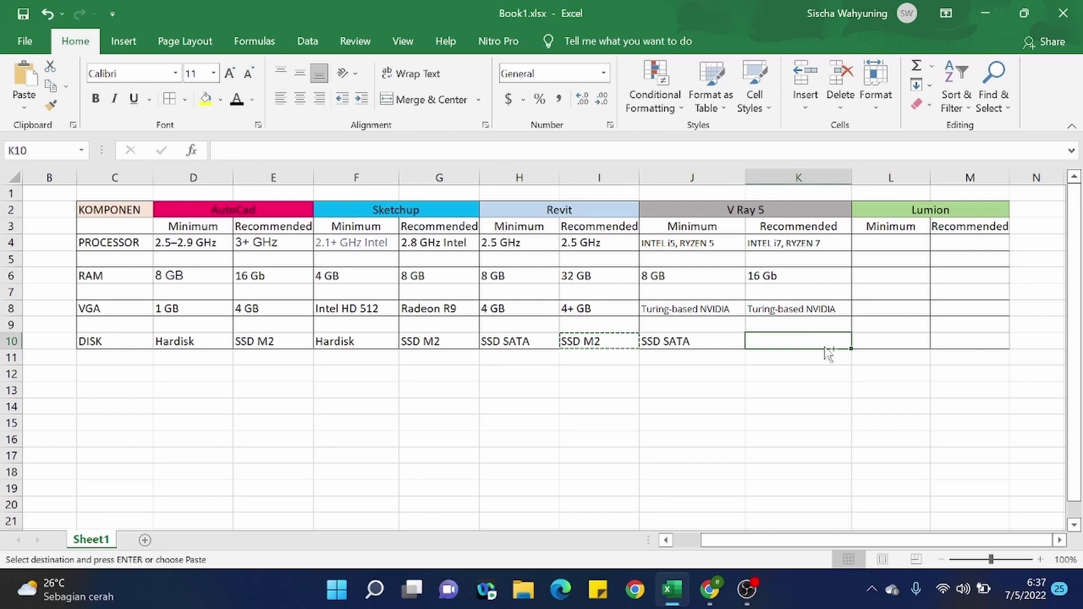
pyautogui.hotkey('ctrl', 'v')
pyautogui.press('Escape')
pyautogui.click(792, 388)
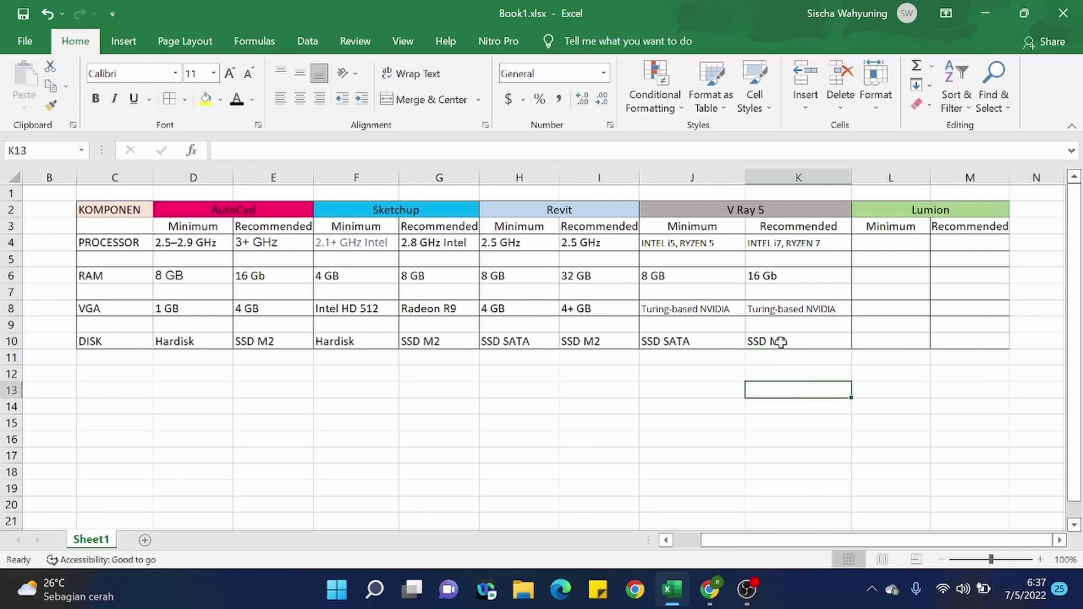
pyautogui.press('Up')
pyautogui.press('Up')
pyautogui.press('Up')
pyautogui.press('Up')
pyautogui.press('Up')
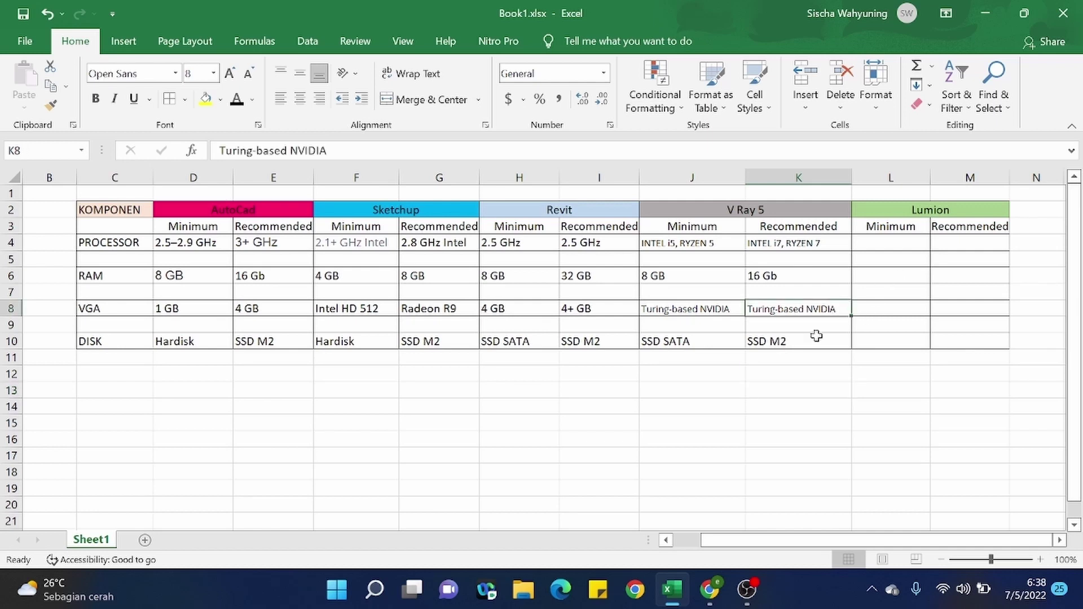
pyautogui.press('Down')
pyautogui.press('Down')
pyautogui.press('Down')
pyautogui.press('Down')
pyautogui.press('Down')
pyautogui.press('Down')
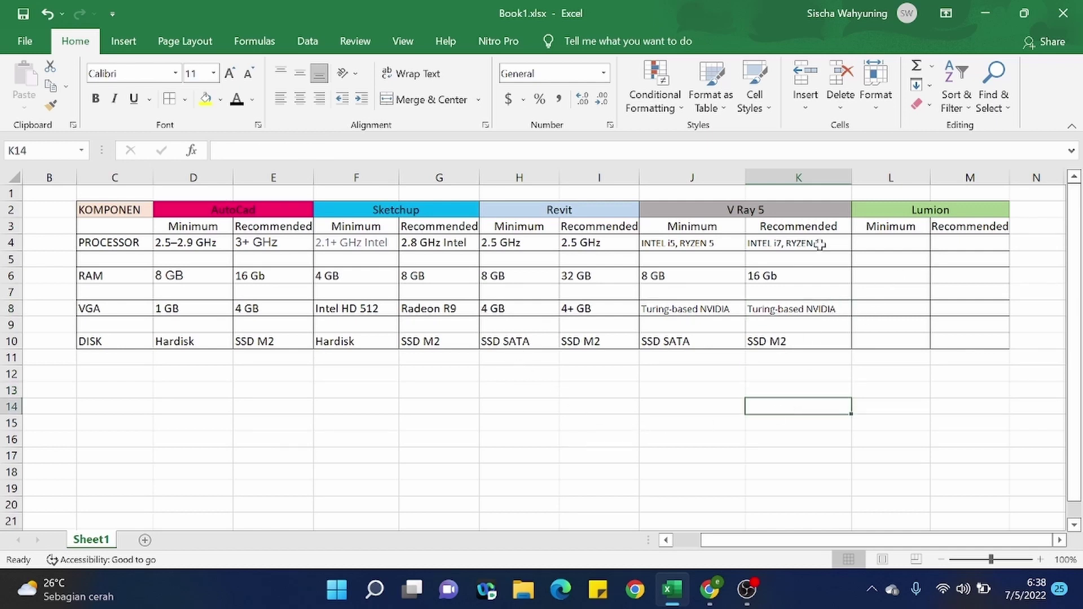
pyautogui.click(721, 238)
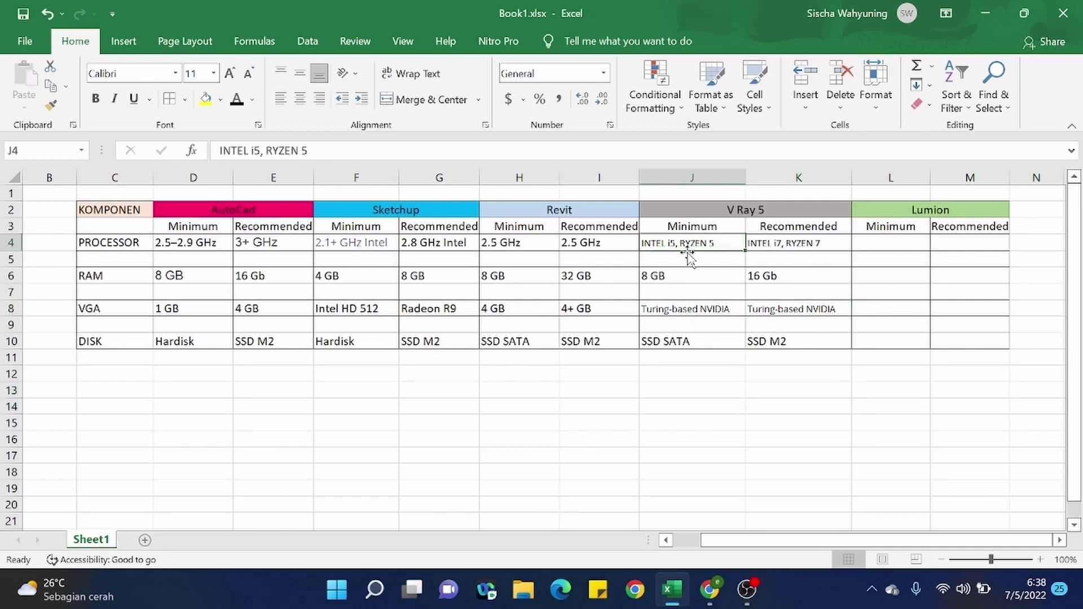
pyautogui.click(657, 341)
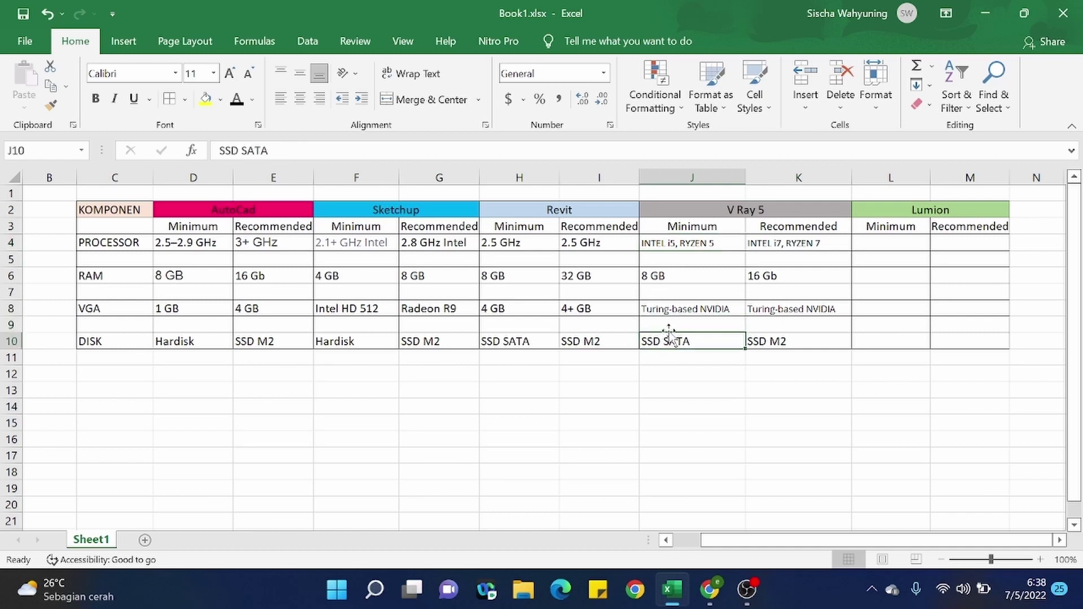
pyautogui.click(866, 206)
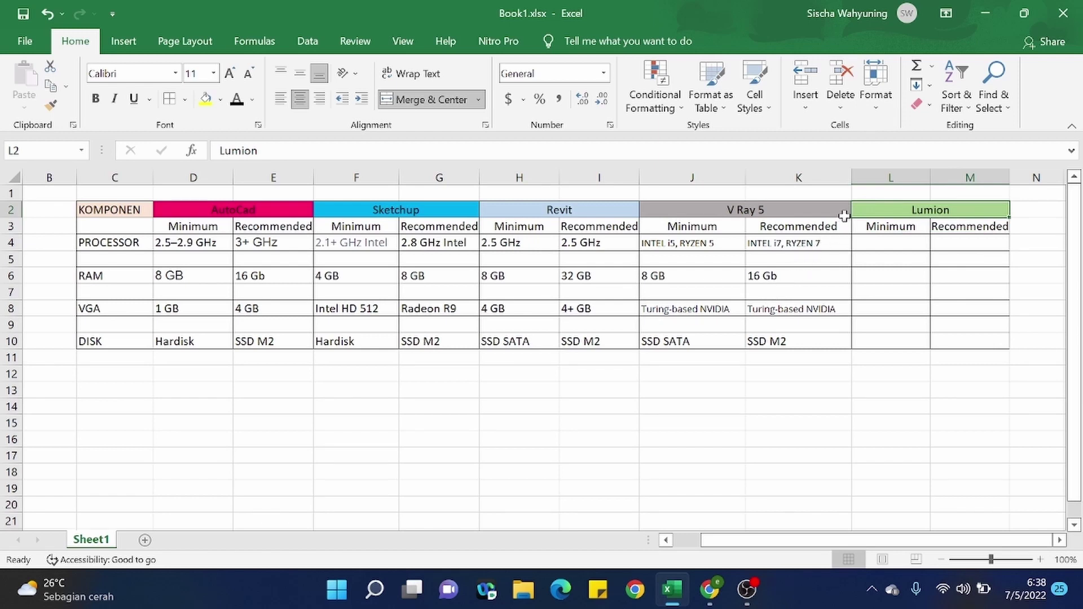
pyautogui.click(910, 229)
pyautogui.click(969, 227)
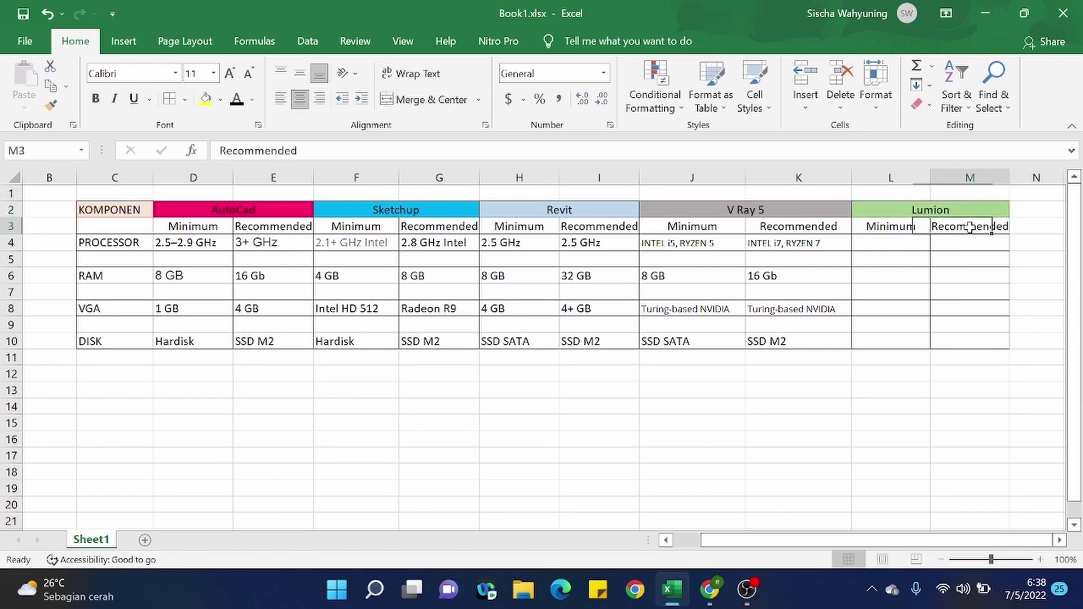
pyautogui.click(883, 214)
pyautogui.click(885, 226)
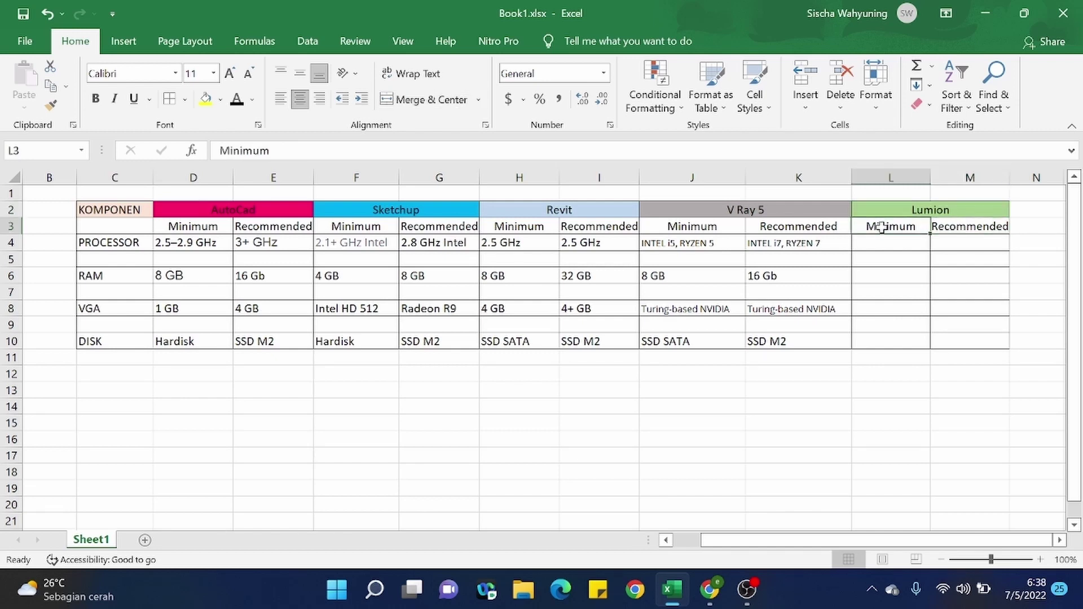
pyautogui.click(970, 257)
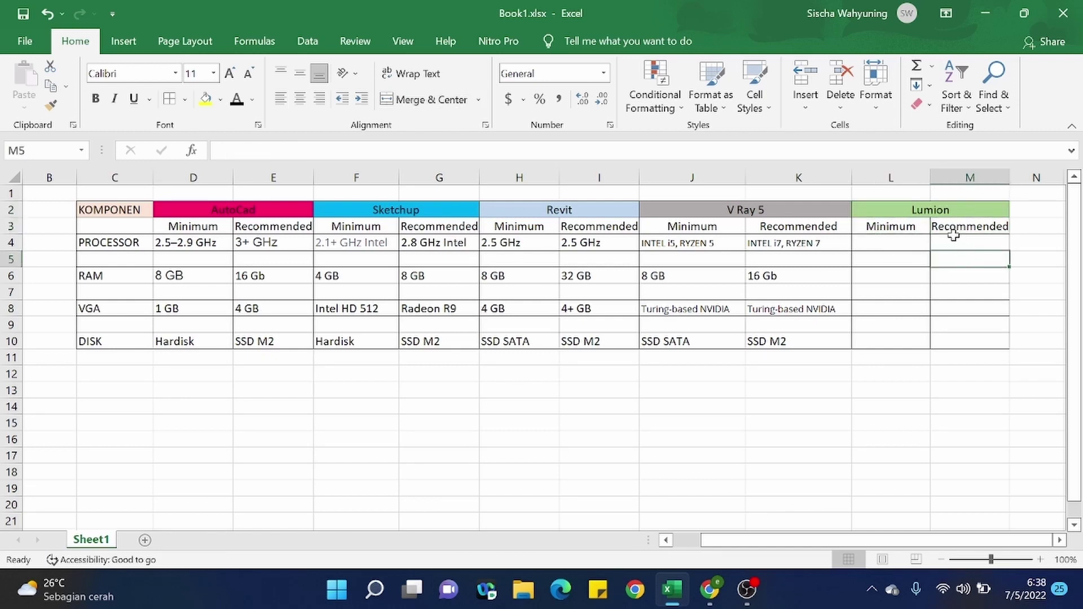
pyautogui.click(952, 239)
pyautogui.click(890, 232)
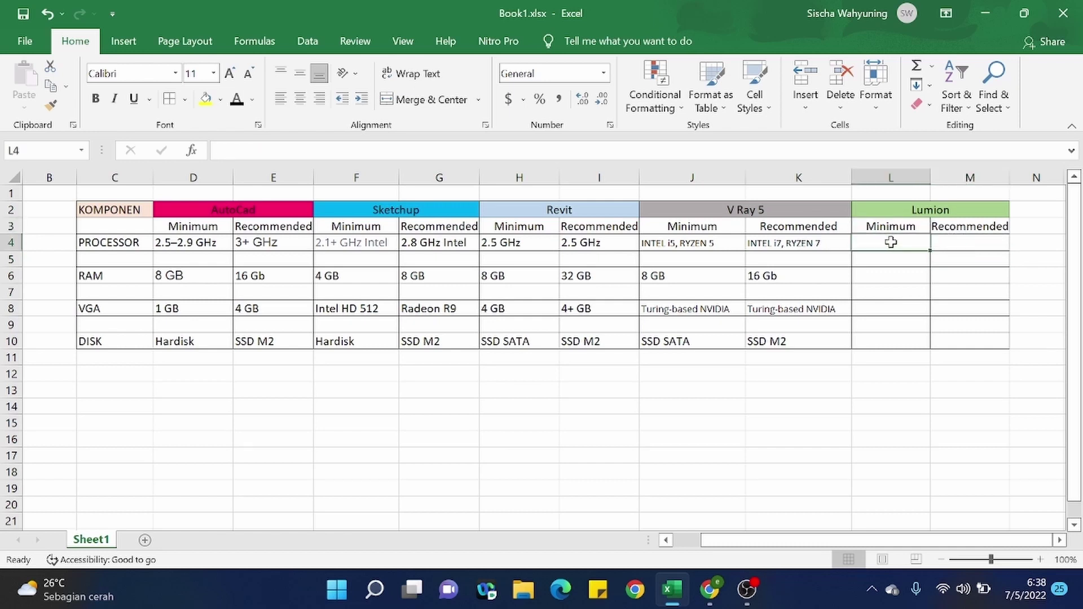
pyautogui.click(983, 257)
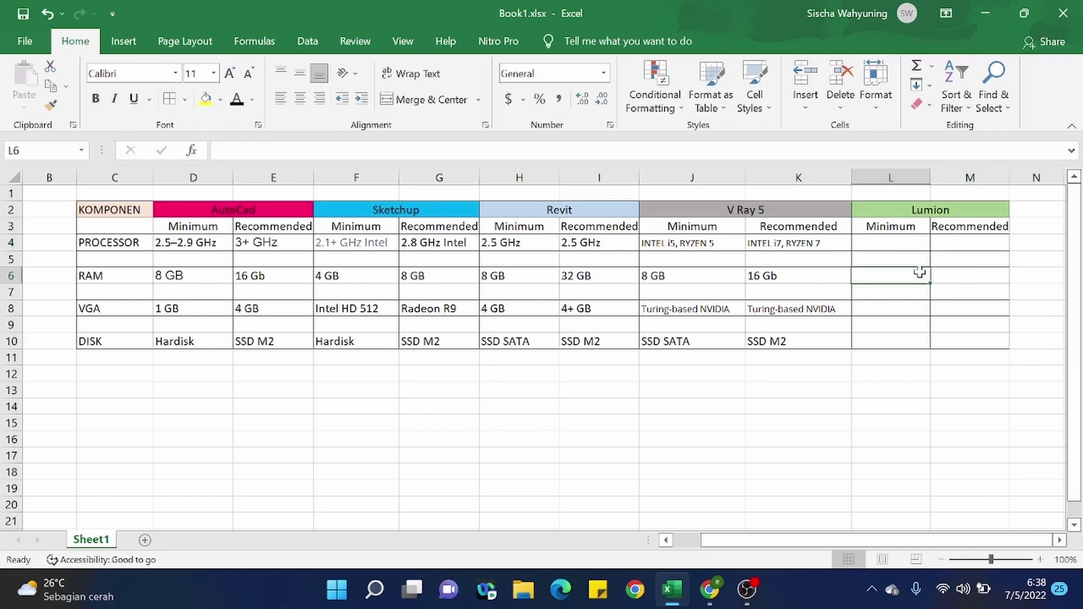
pyautogui.click(968, 289)
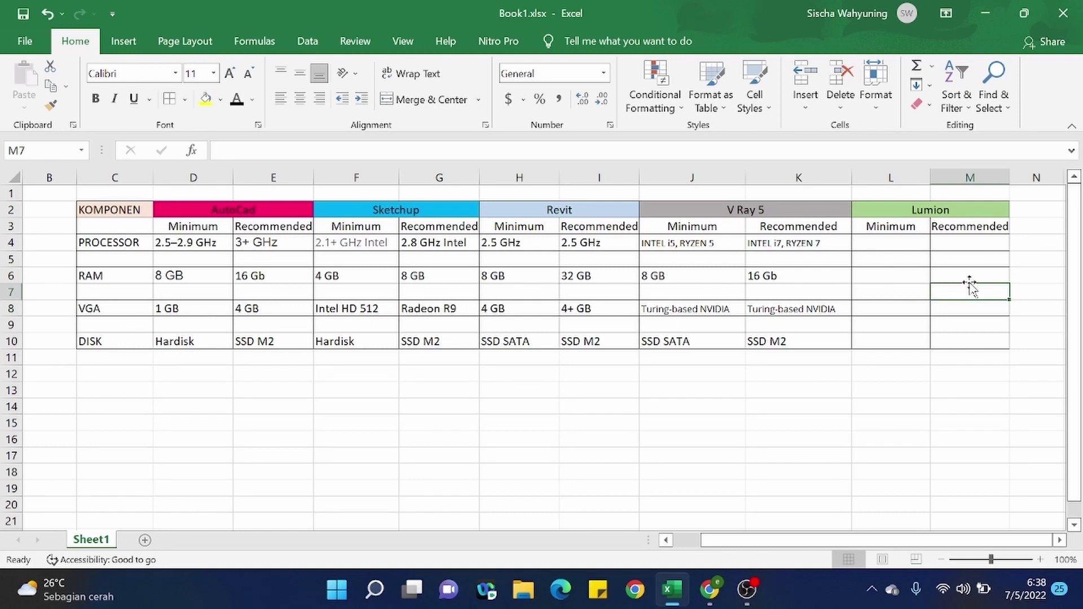
# - Switch to Chrome and search Google for lumion 11 system requirements in a new tab
pyautogui.click(709, 590)
pyautogui.scroll(5, 587, 252)
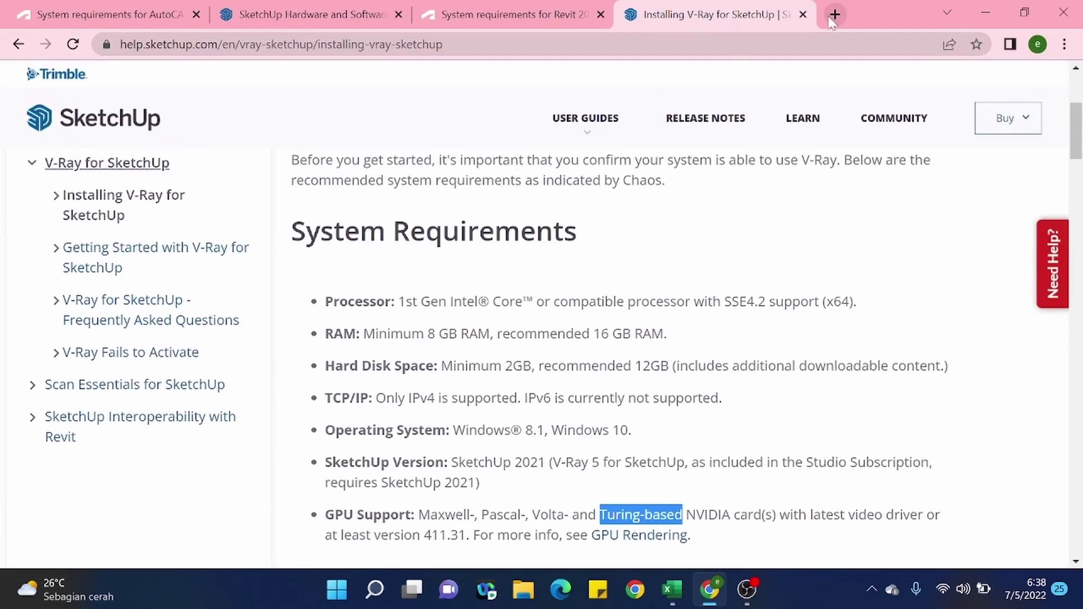
pyautogui.click(834, 14)
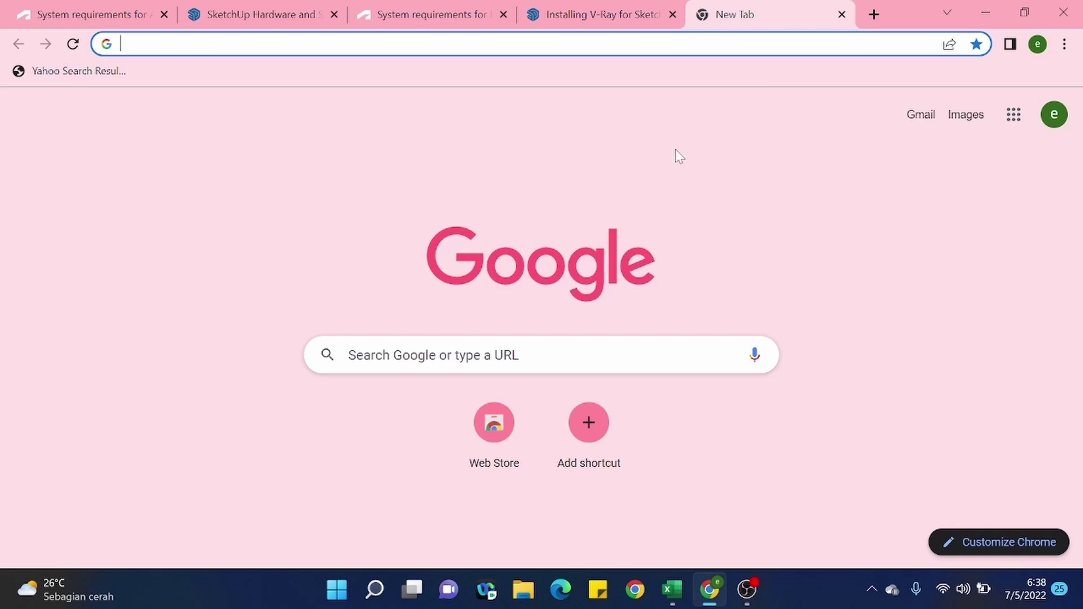
pyautogui.click(440, 355)
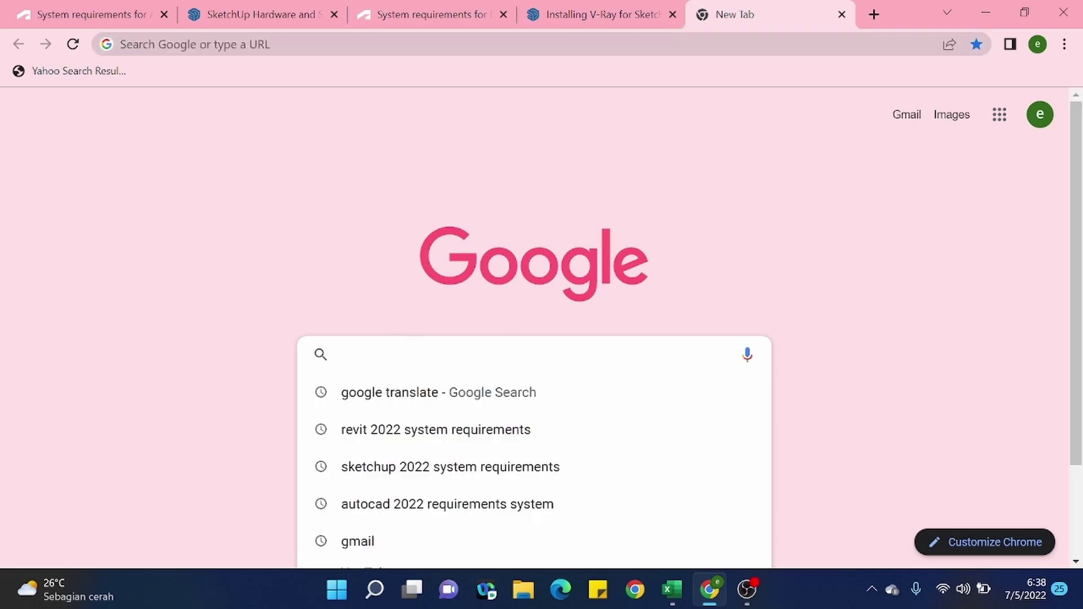
pyautogui.write('l')
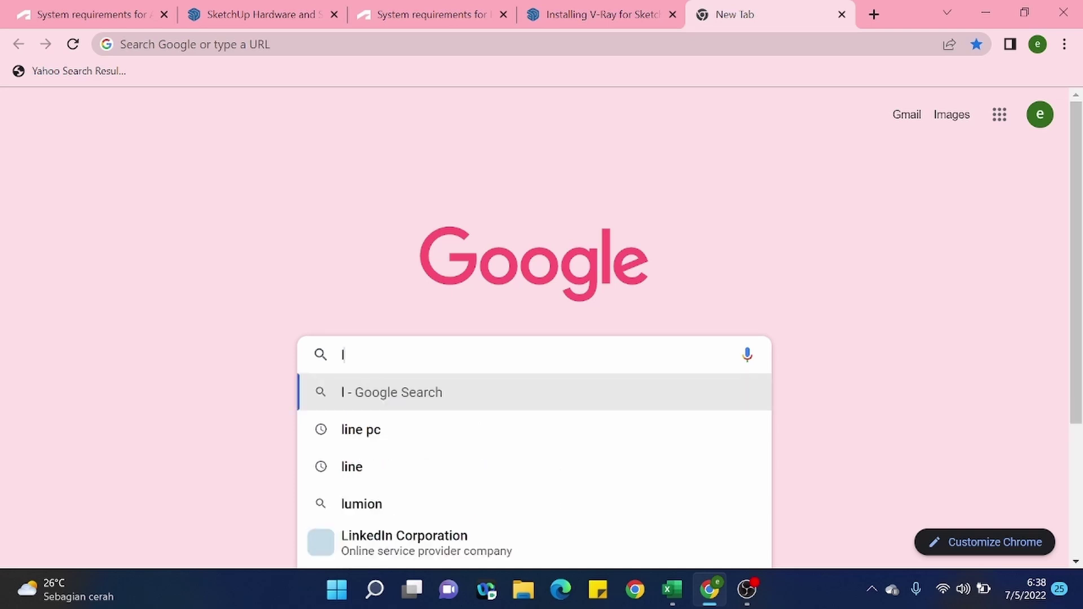
pyautogui.write('umion 11')
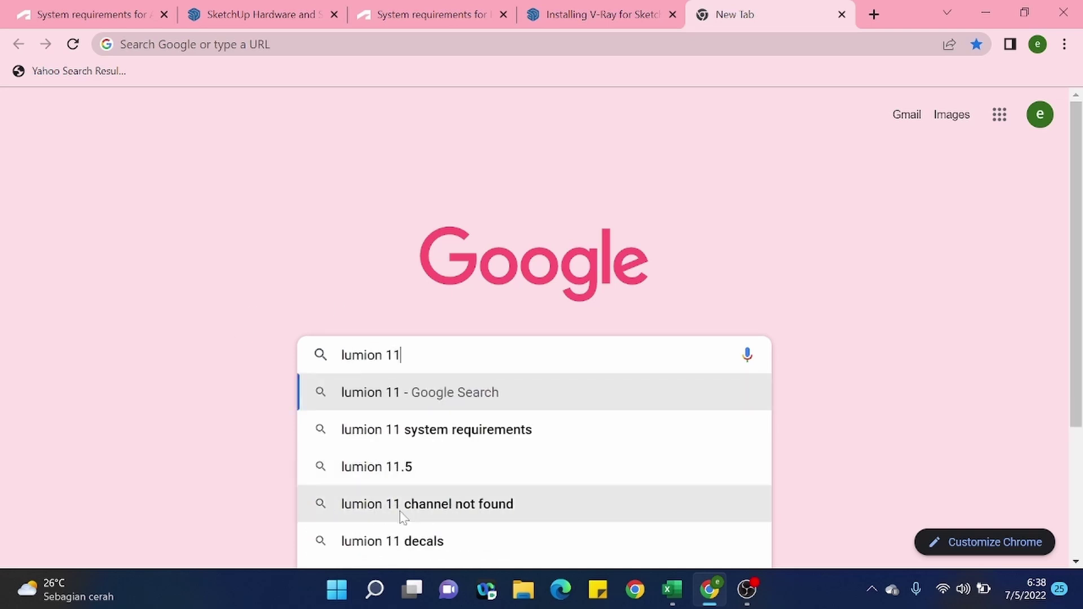
pyautogui.click(450, 434)
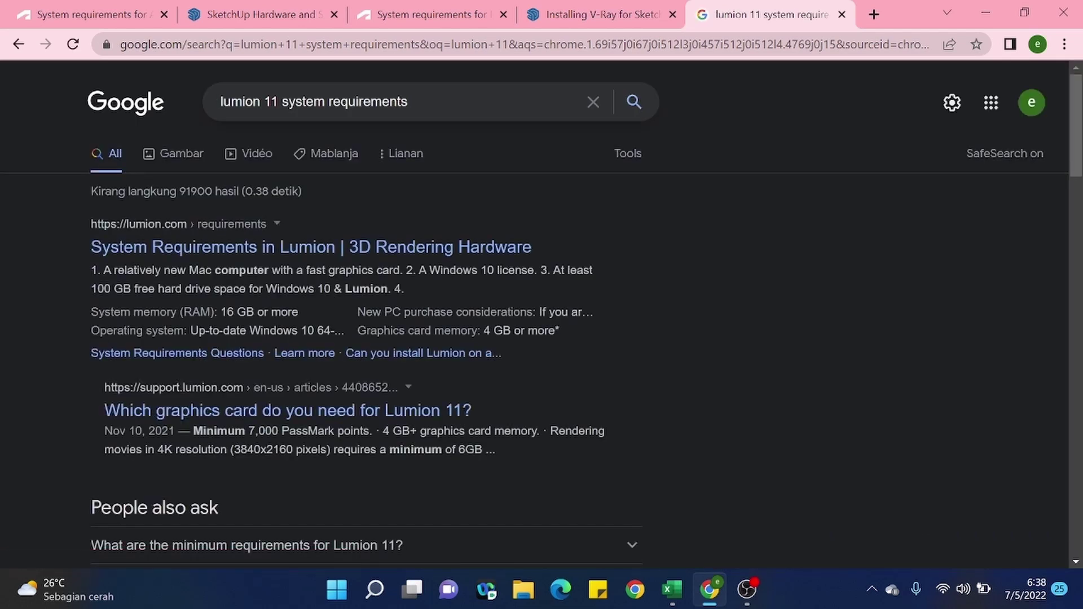
# - Try a search for lumion 12 system requirements and return to the lumion 11 results
pyautogui.press('BackSpace')
pyautogui.write('2')
pyautogui.press('Return')
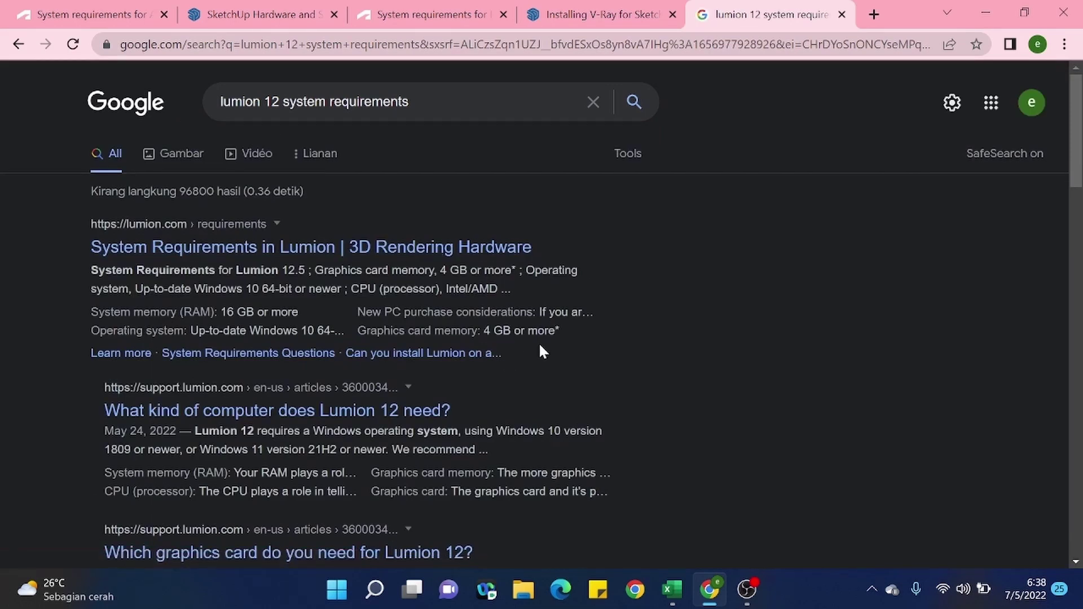
pyautogui.scroll(-10, 539, 351)
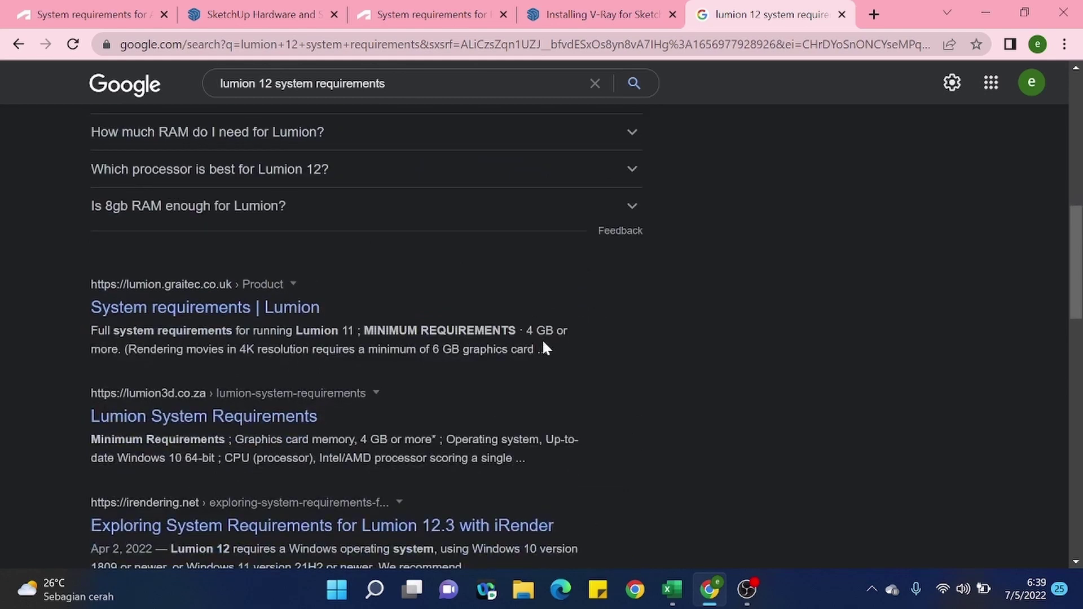
pyautogui.scroll(-3, 543, 348)
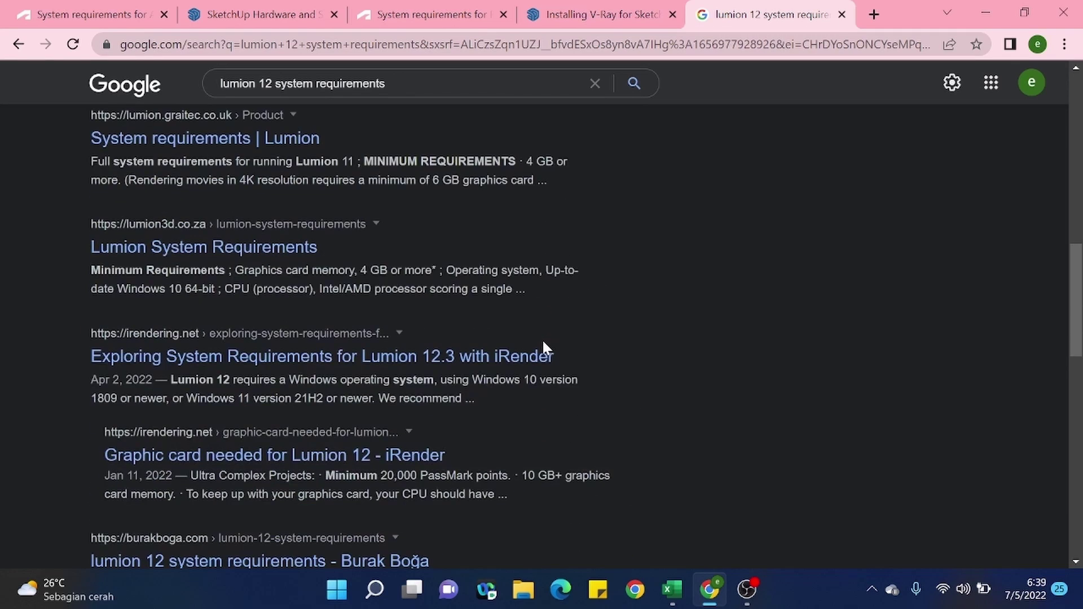
pyautogui.scroll(6, 543, 347)
pyautogui.click(18, 48)
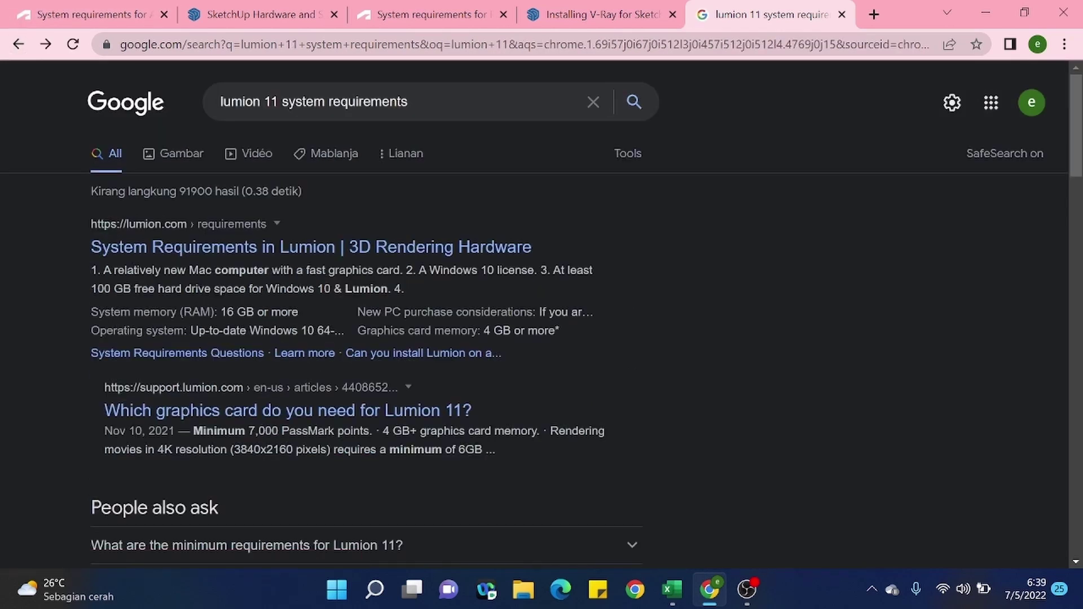
# - Rerun the lumion 11 system requirements search and open the System requirements result from lumion.graitec.co.uk
pyautogui.click(17, 47)
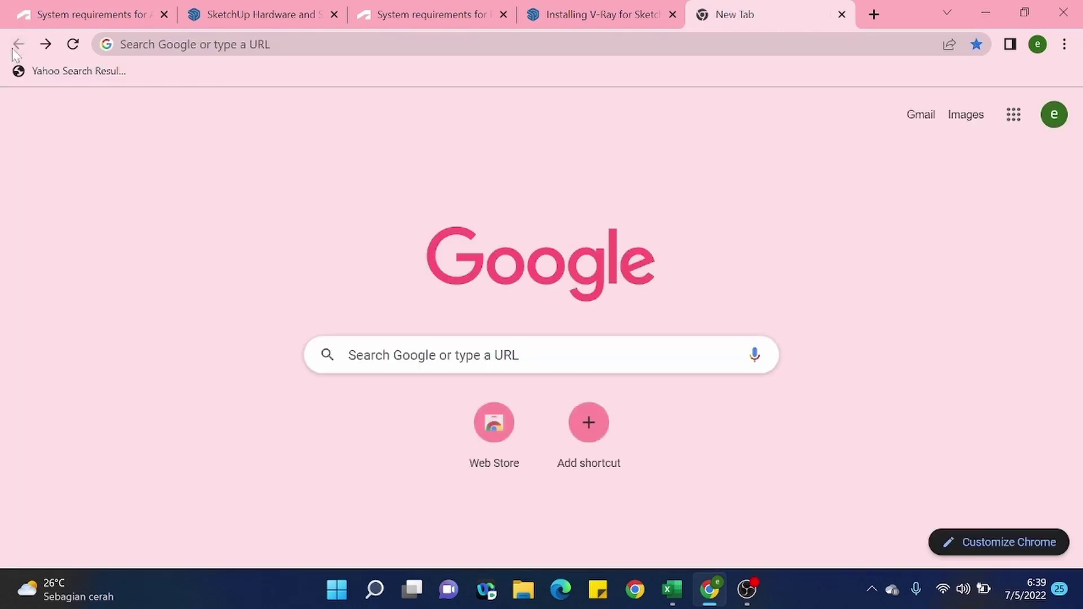
pyautogui.click(46, 45)
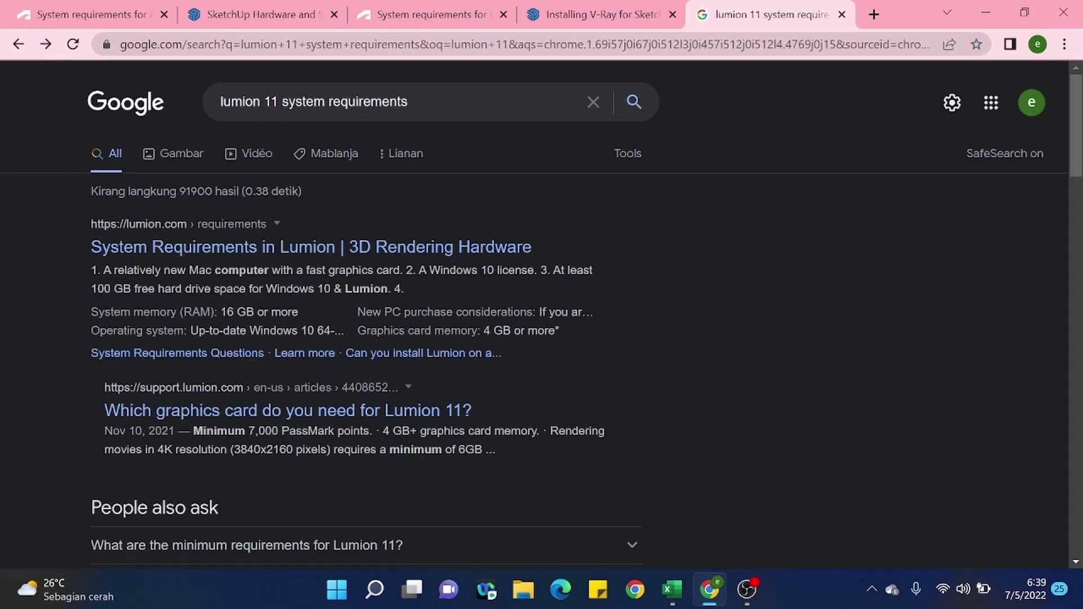
pyautogui.click(633, 101)
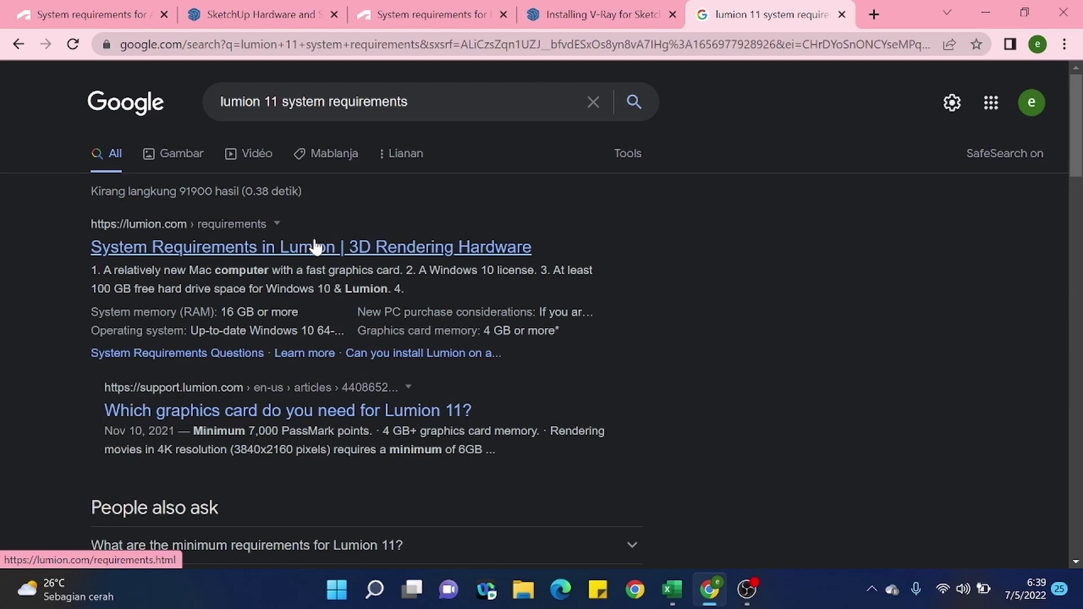
pyautogui.scroll(-8, 315, 247)
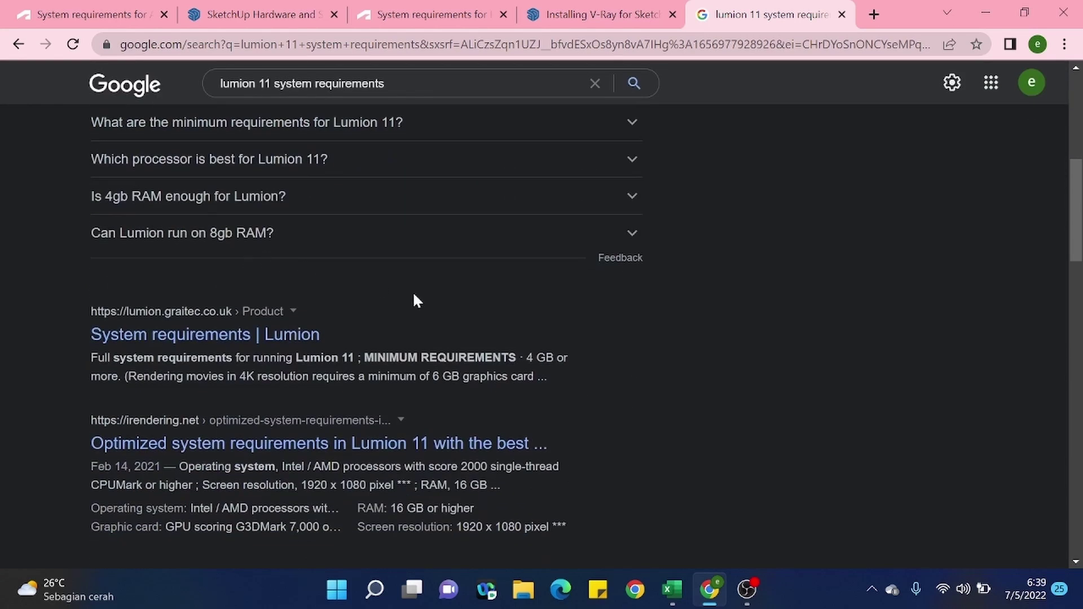
pyautogui.click(213, 337)
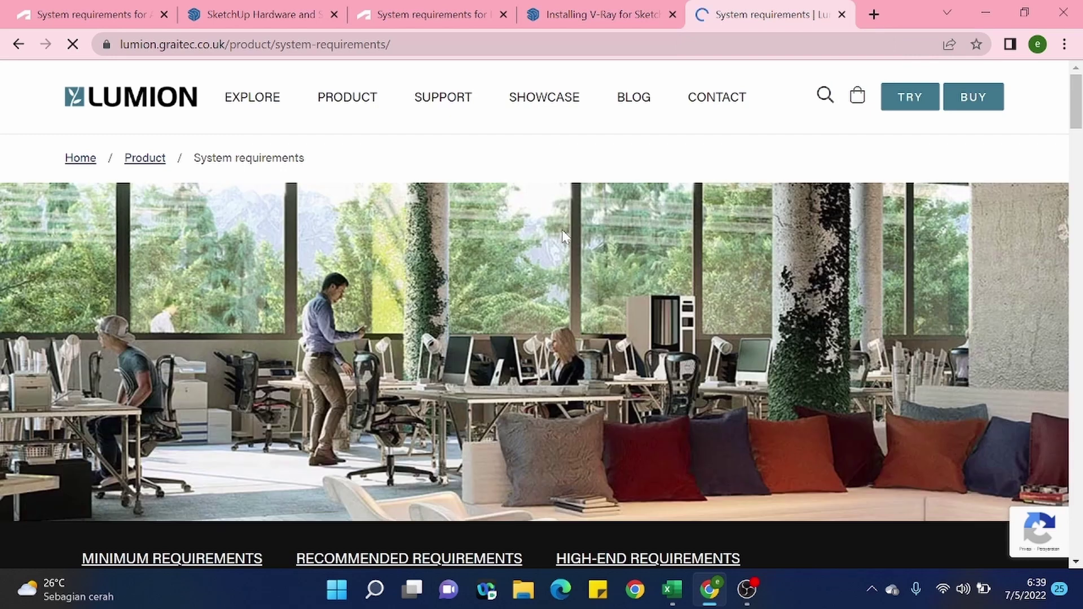
# - Accept the site's cookie notice and find the section on full system requirements for running Lumion 11
pyautogui.scroll(-10, 628, 279)
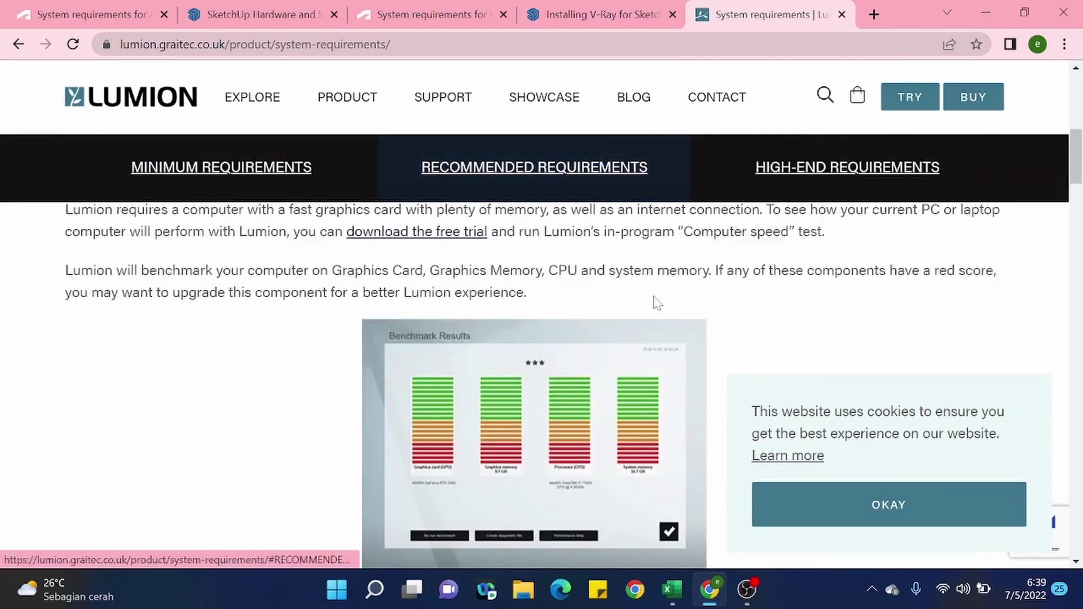
pyautogui.click(918, 520)
pyautogui.scroll(-4, 599, 299)
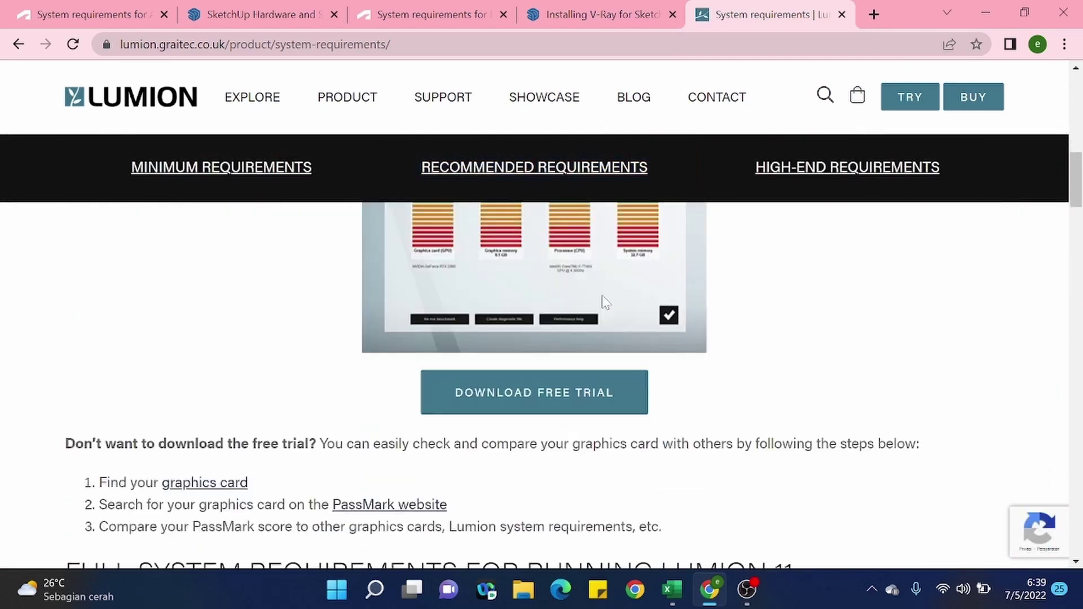
pyautogui.press('Home')
pyautogui.scroll(-15, 601, 296)
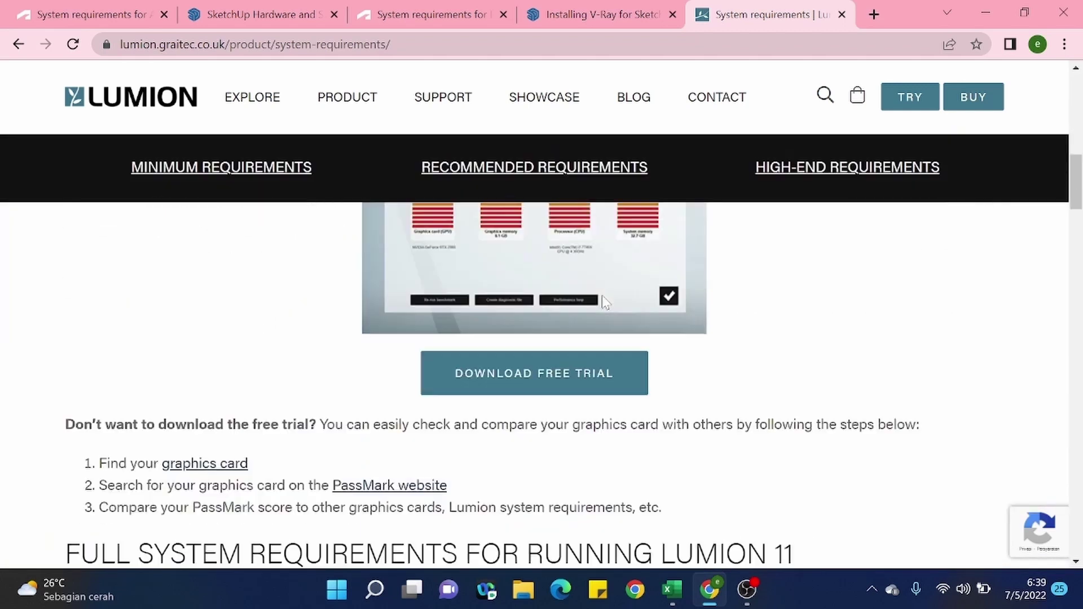
pyautogui.scroll(2, 602, 296)
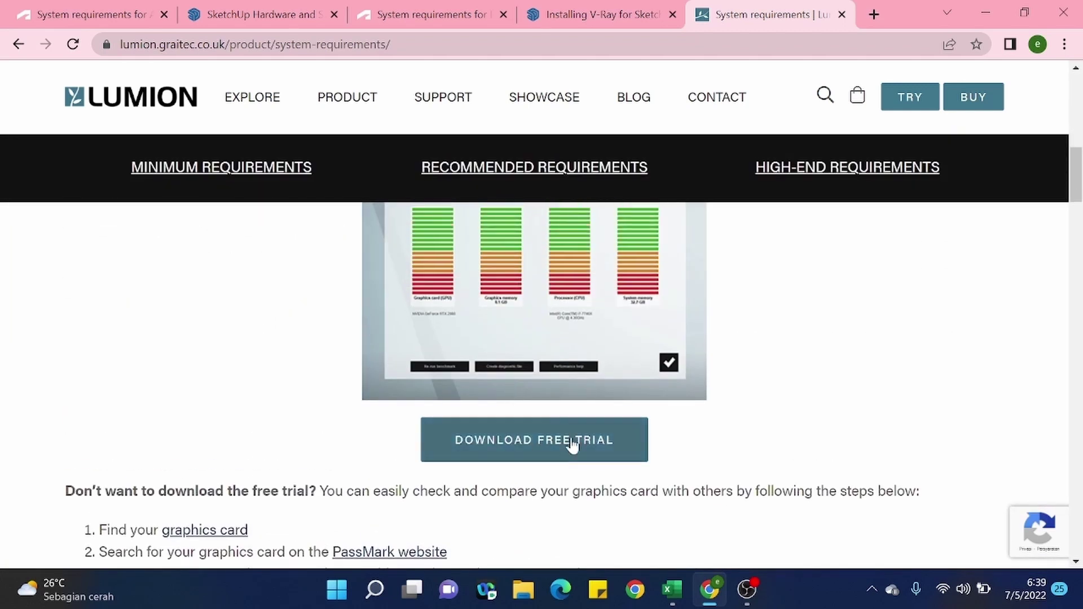
pyautogui.scroll(5, 403, 406)
pyautogui.scroll(-11, 417, 373)
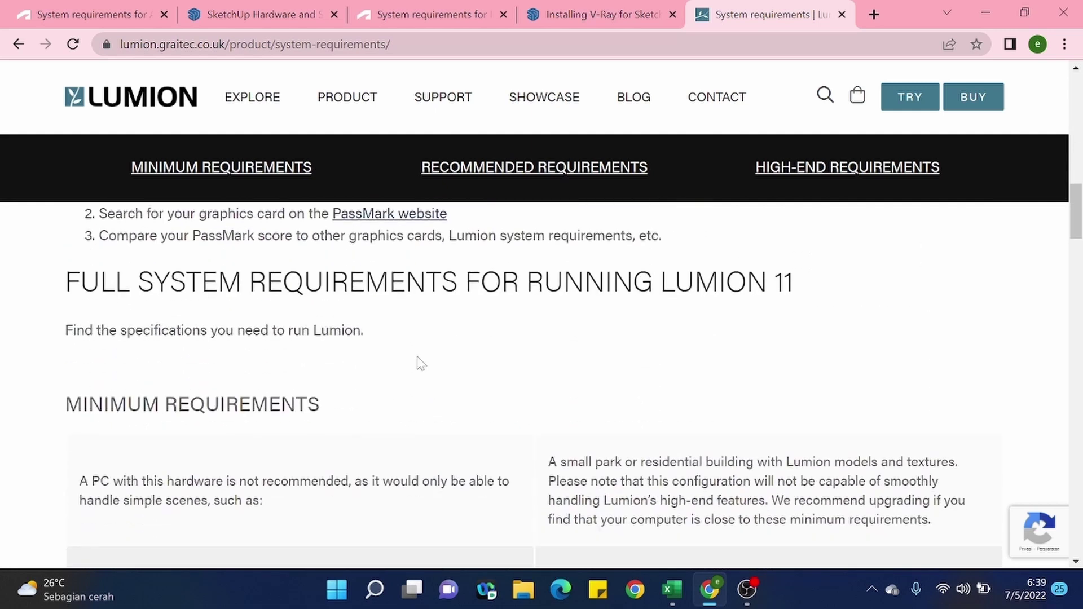
# - Read through the minimum, recommended and high-end requirement tables for Lumion 11
pyautogui.scroll(-5, 420, 363)
pyautogui.scroll(3, 418, 361)
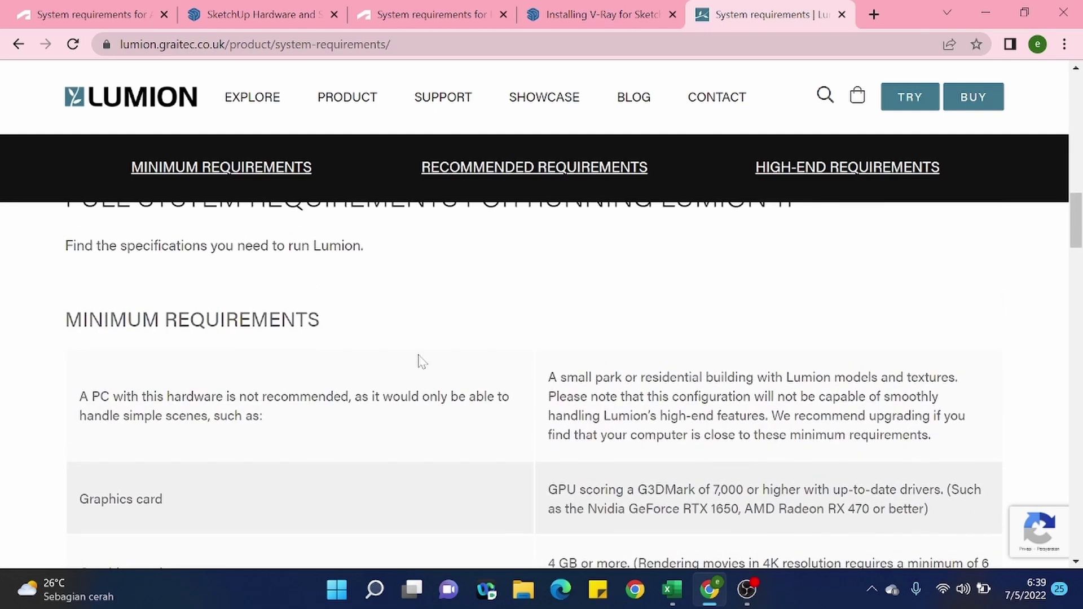
pyautogui.scroll(-5, 419, 361)
pyautogui.scroll(3, 424, 359)
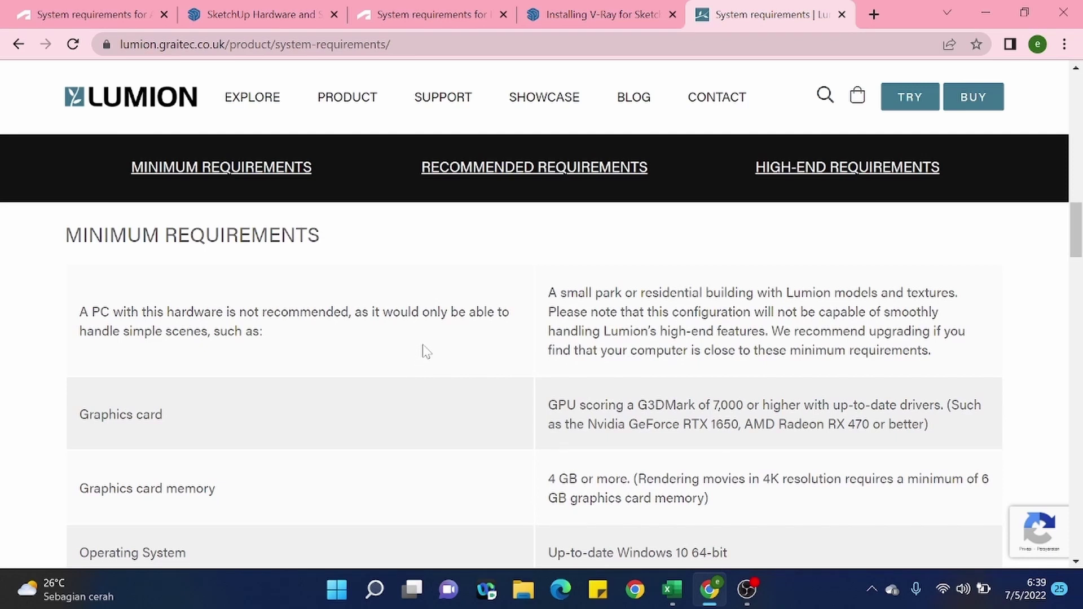
pyautogui.scroll(-10, 427, 351)
pyautogui.scroll(-12, 426, 351)
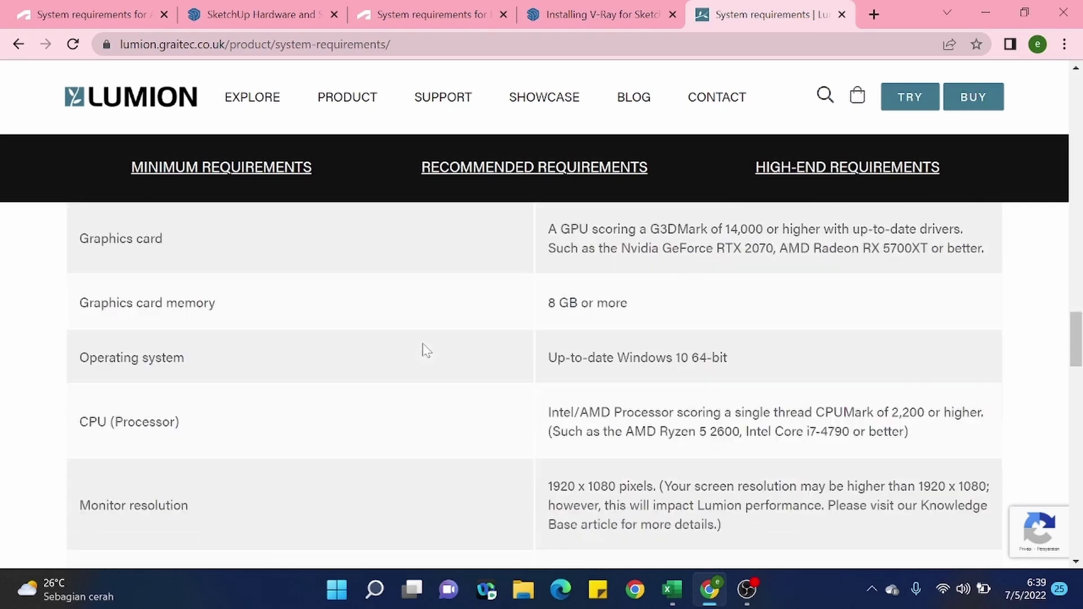
pyautogui.scroll(-3, 425, 350)
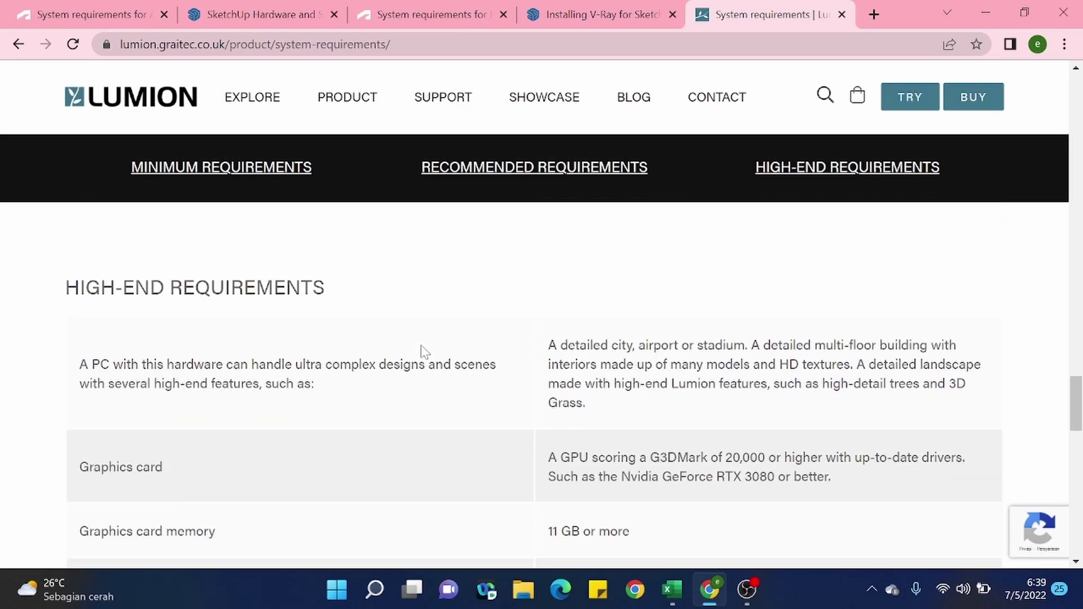
pyautogui.scroll(-4, 425, 351)
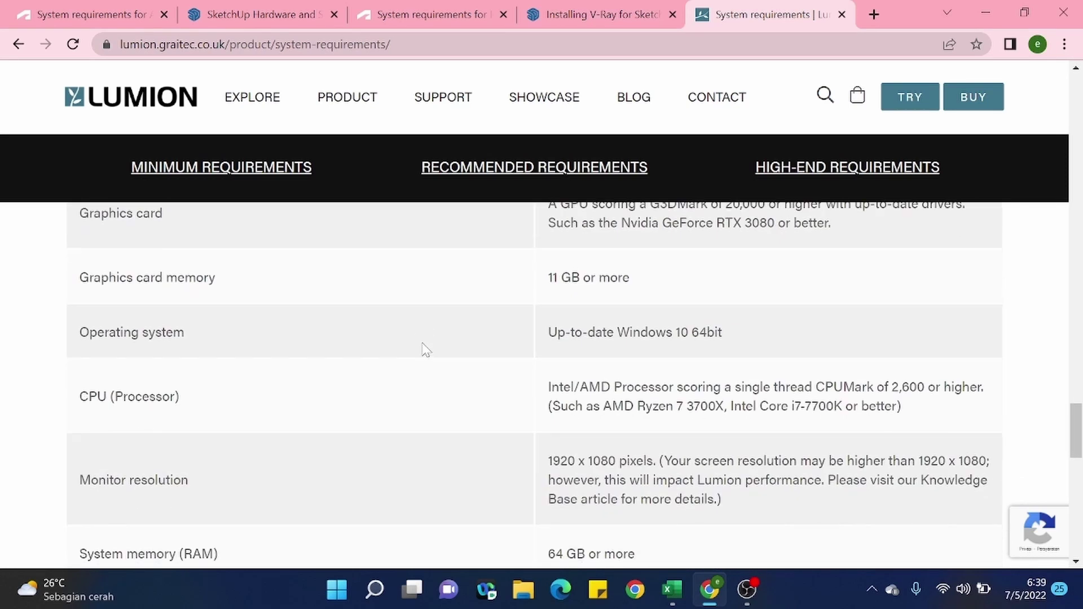
pyautogui.scroll(4, 427, 350)
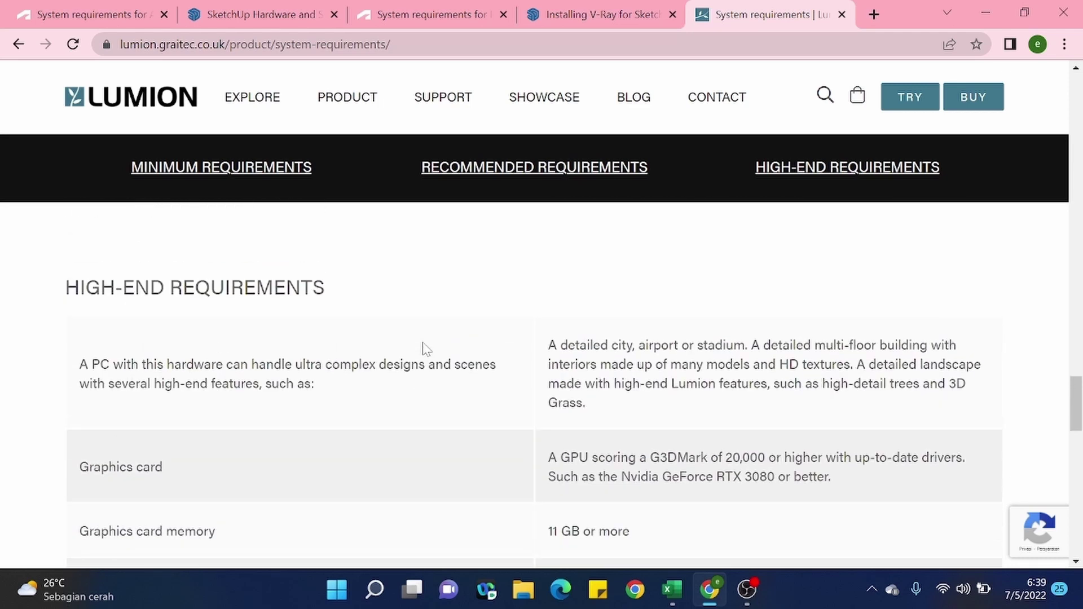
pyautogui.scroll(-4, 428, 349)
pyautogui.scroll(7, 427, 348)
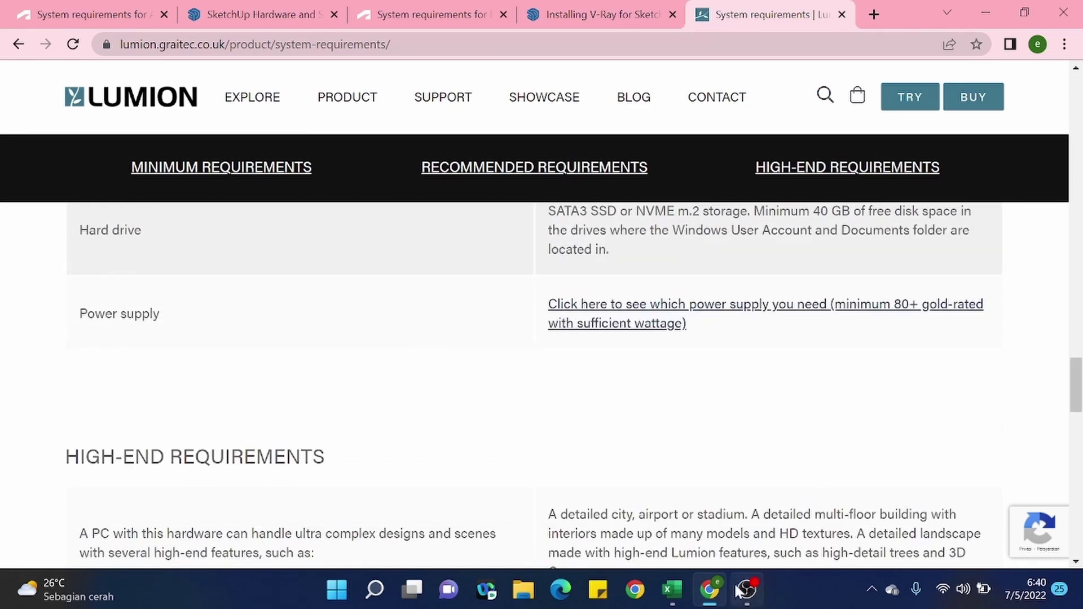
# - Switch to Excel and replace the Recommended subheading under Lumion in cell M3 with HighEnd
pyautogui.click(674, 599)
pyautogui.click(950, 226)
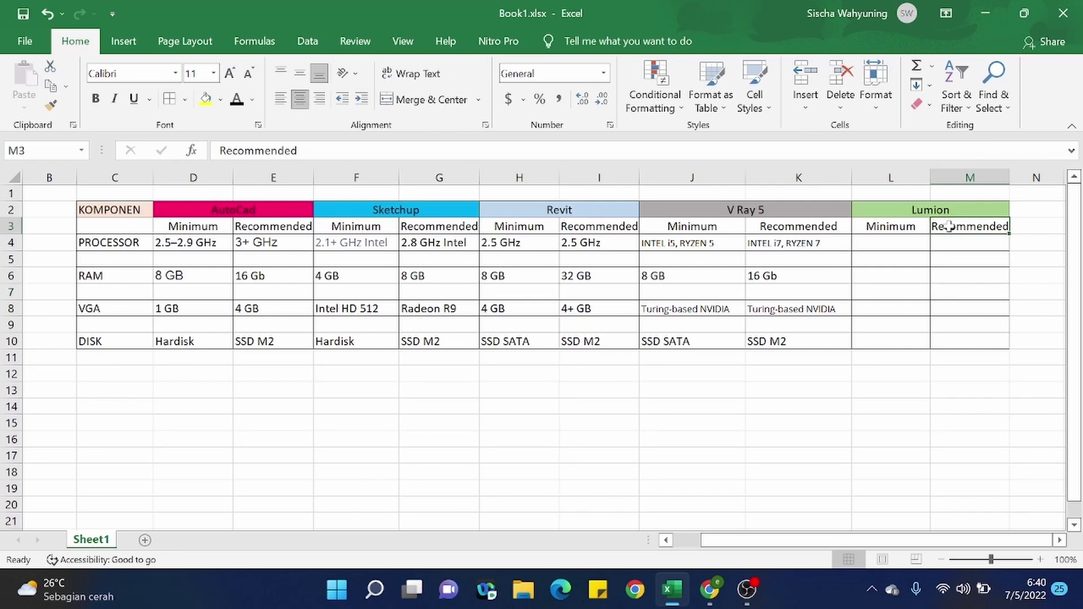
pyautogui.write('h')
pyautogui.press('BackSpace')
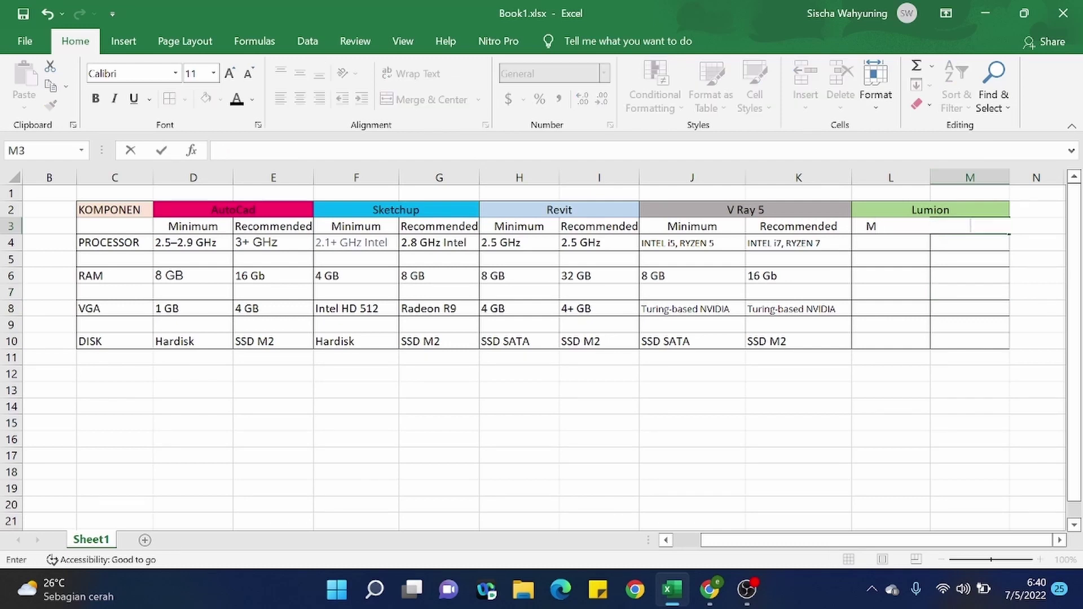
pyautogui.write('H')
pyautogui.write('gh')
pyautogui.press('BackSpace')
pyautogui.press('BackSpace')
pyautogui.write('ighEnd')
# - Switch back to Chrome and examine the graphics card, graphics memory and CPU entries in Lumion's minimum requirements
pyautogui.click(707, 603)
pyautogui.scroll(15, 395, 471)
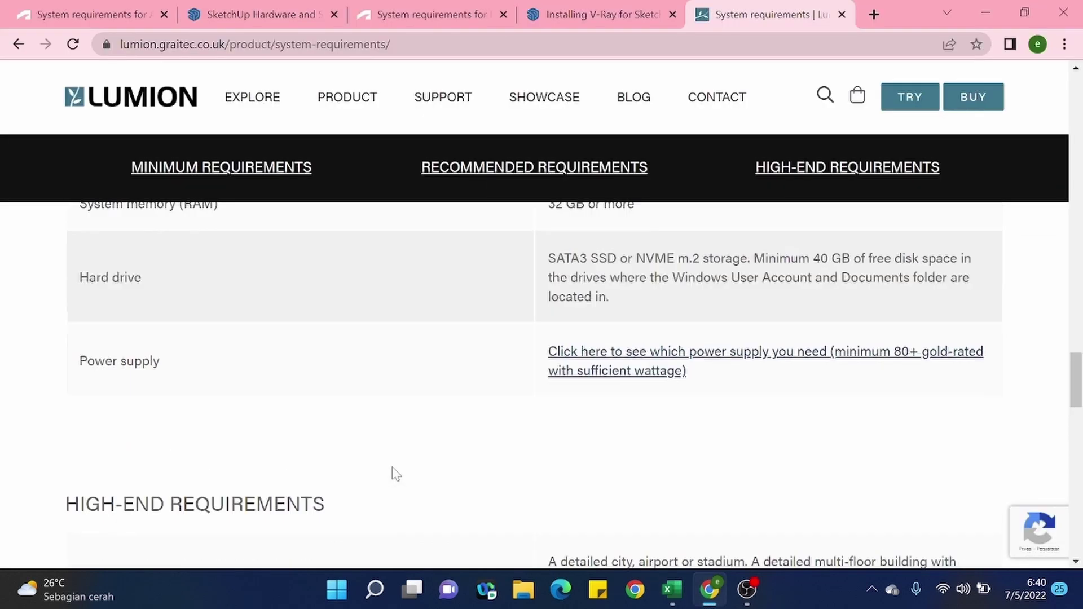
pyautogui.scroll(5, 400, 468)
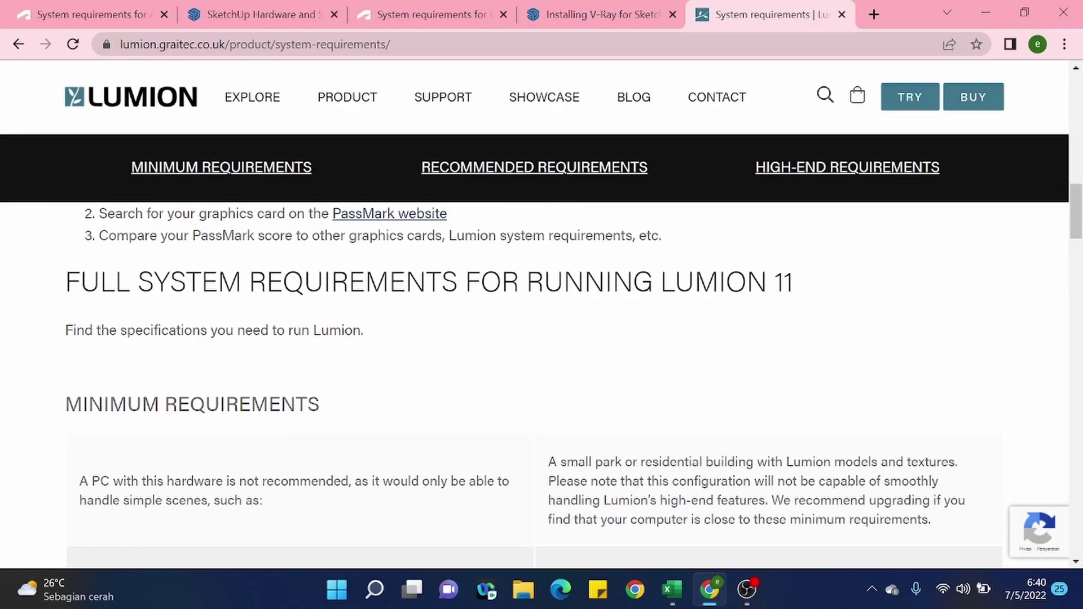
pyautogui.scroll(-6, 484, 358)
pyautogui.scroll(1, 515, 334)
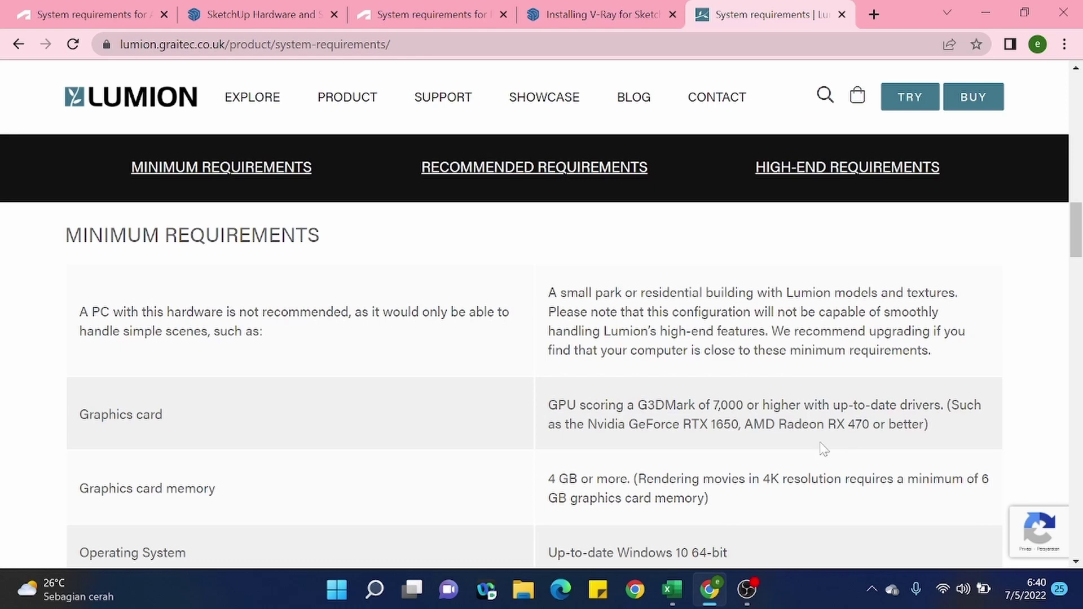
pyautogui.scroll(-1, 823, 448)
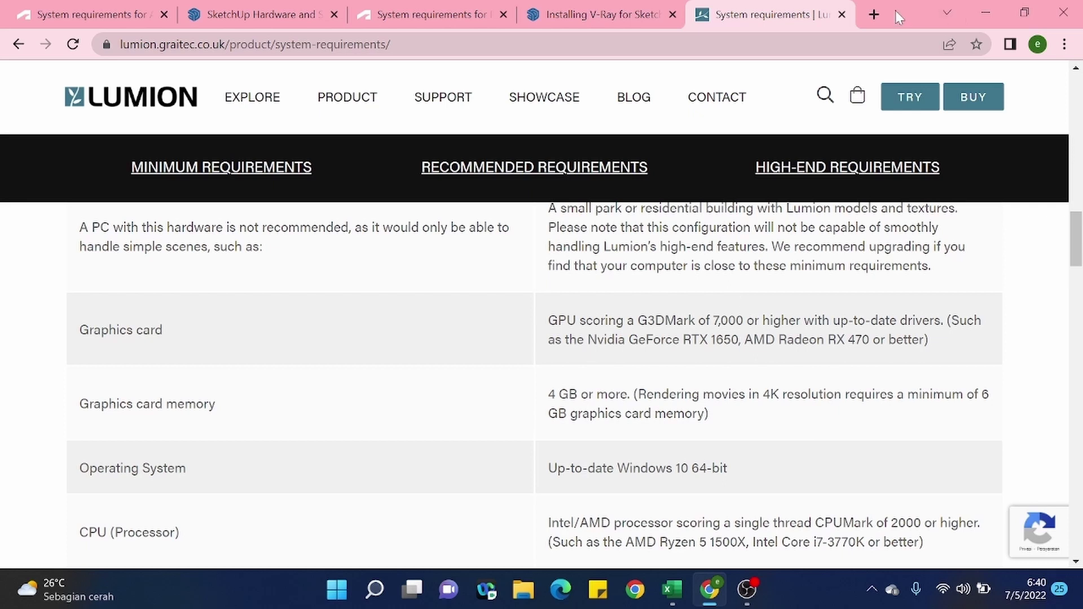
# - Search Google for rtx 1650 in a new tab
pyautogui.click(874, 14)
pyautogui.write('r')
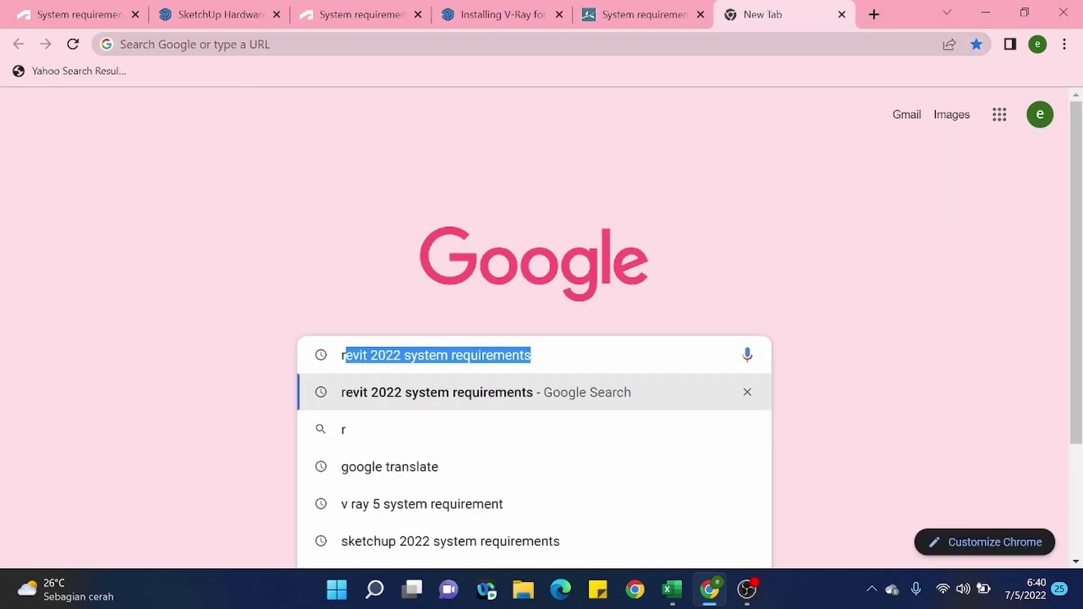
pyautogui.write('tx')
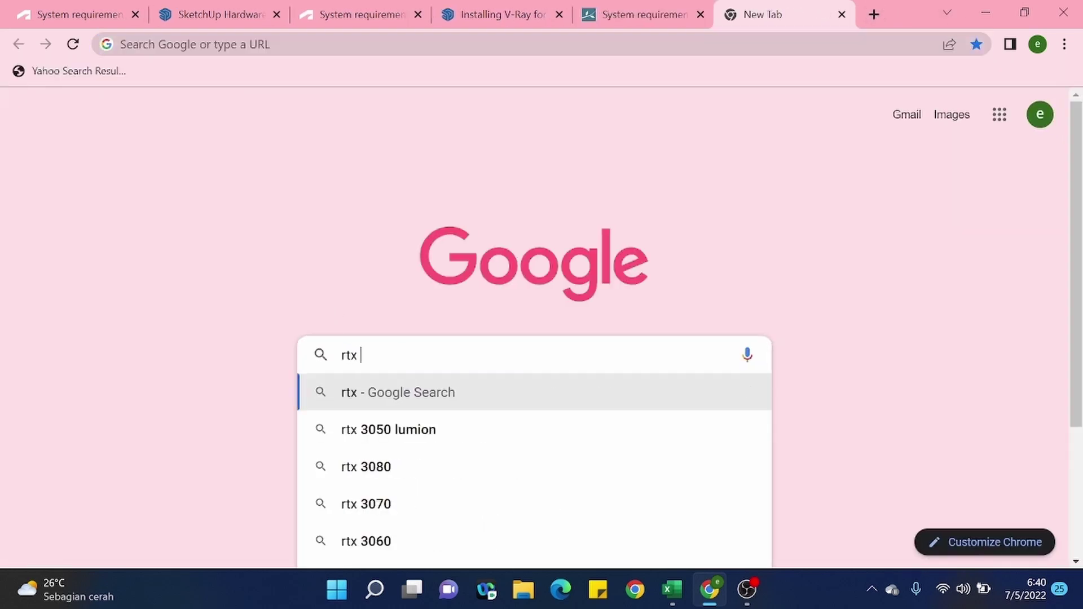
pyautogui.write(' 16')
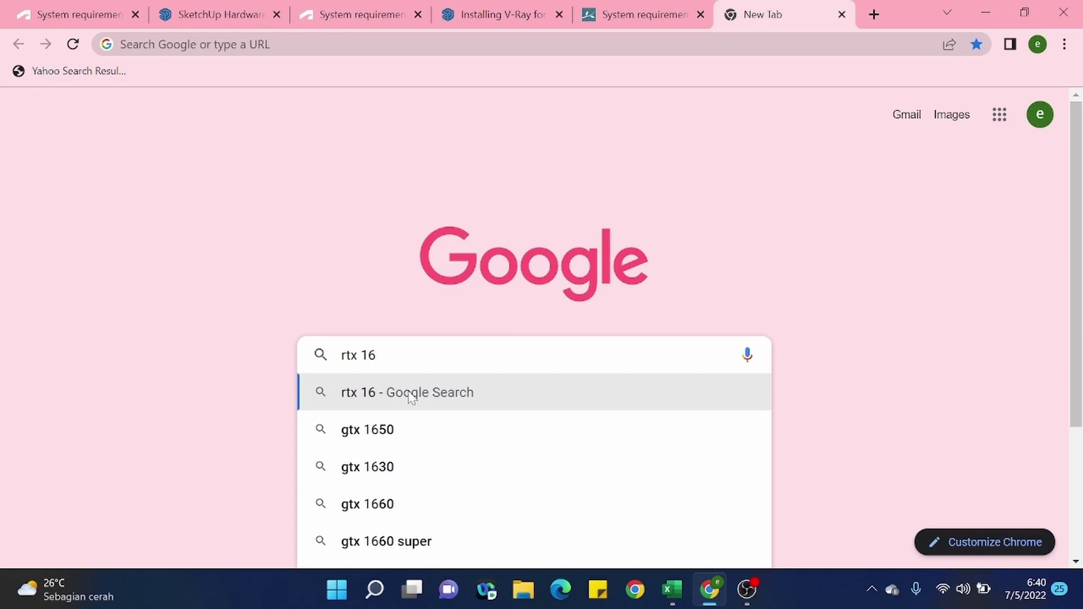
pyautogui.write('50')
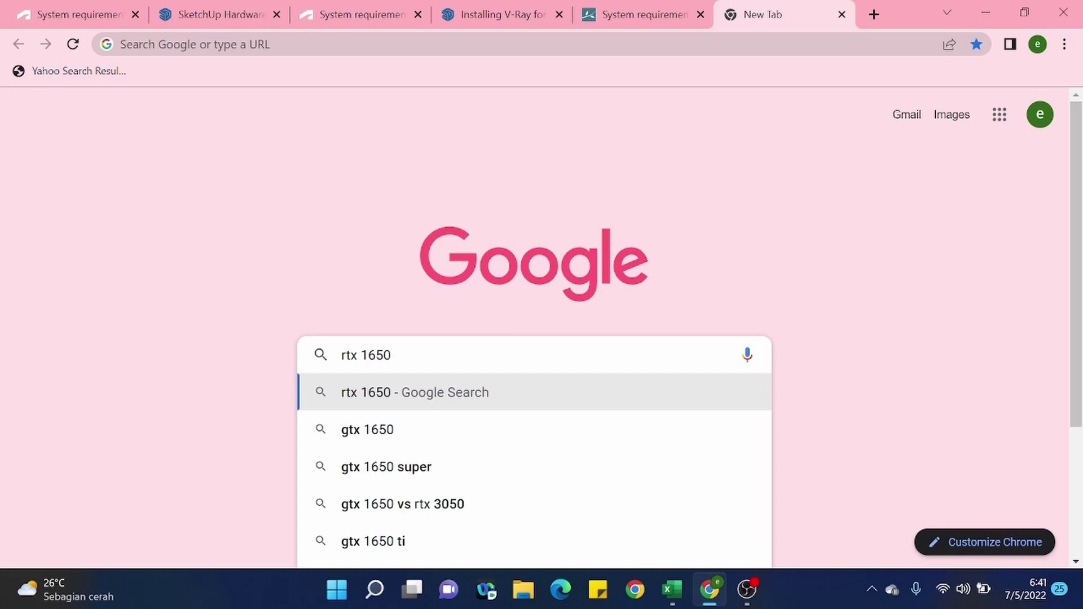
pyautogui.click(461, 398)
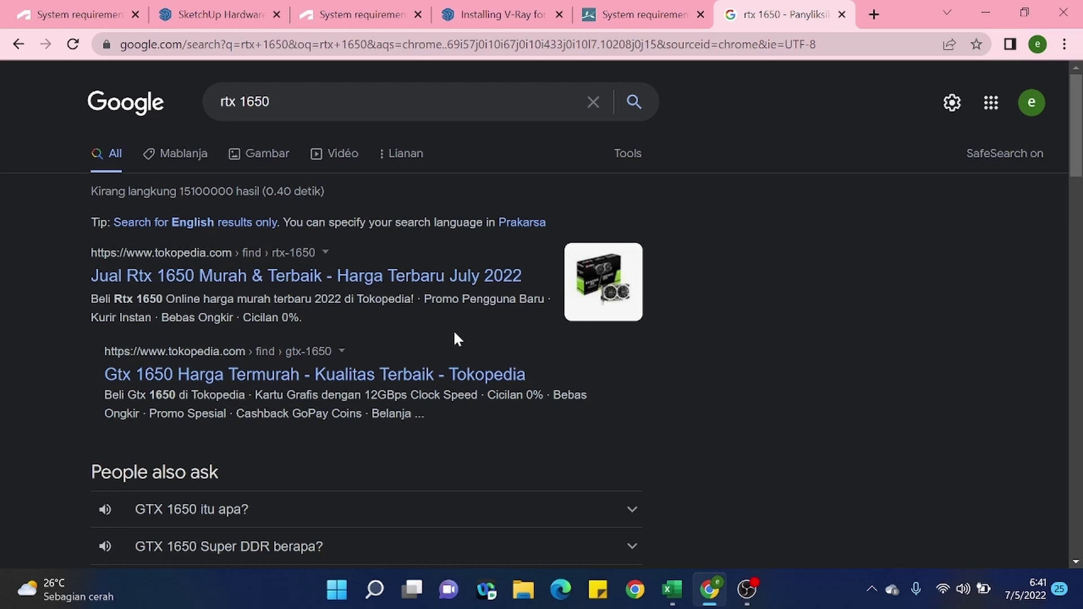
# - Open Tokopedia's Rtx 1650 listings, view the GALAX RTX 1650 GDDR 6 product and its photo, and return to the listings
pyautogui.click(242, 277)
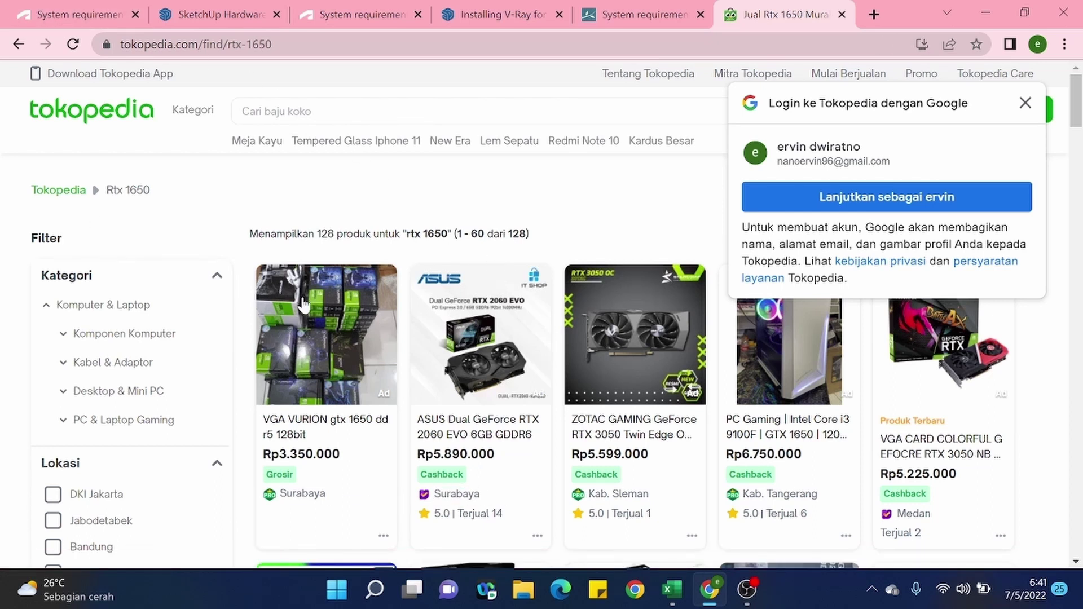
pyautogui.scroll(-5, 312, 304)
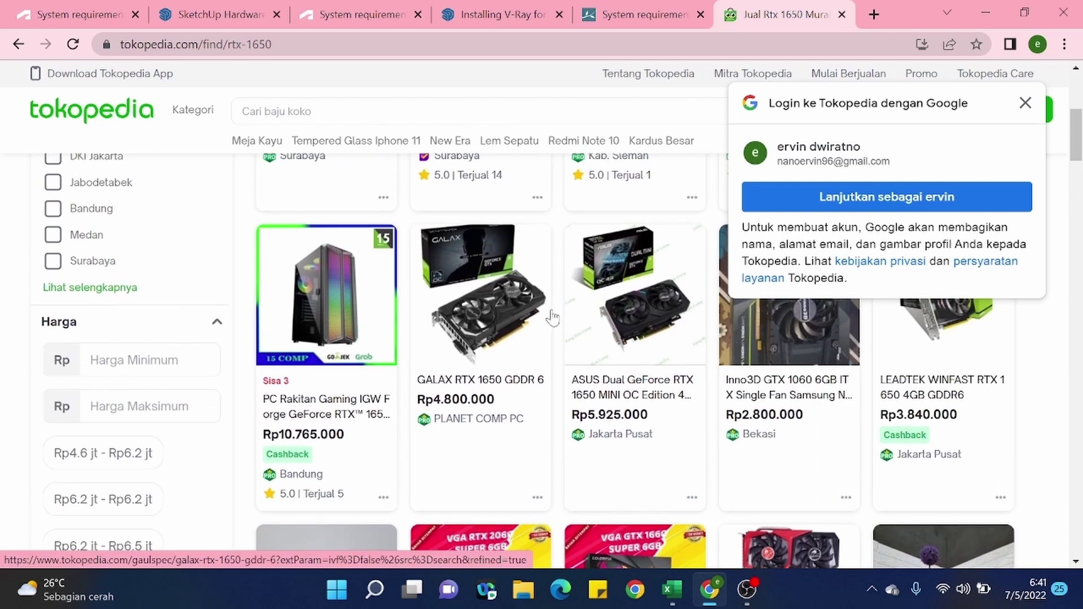
pyautogui.click(496, 357)
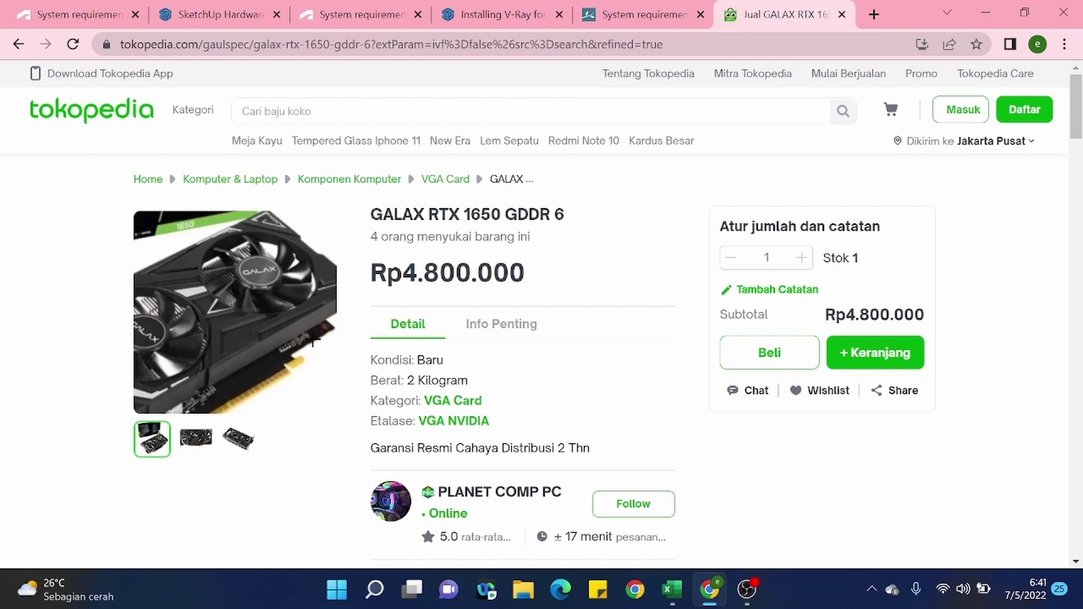
pyautogui.click(146, 438)
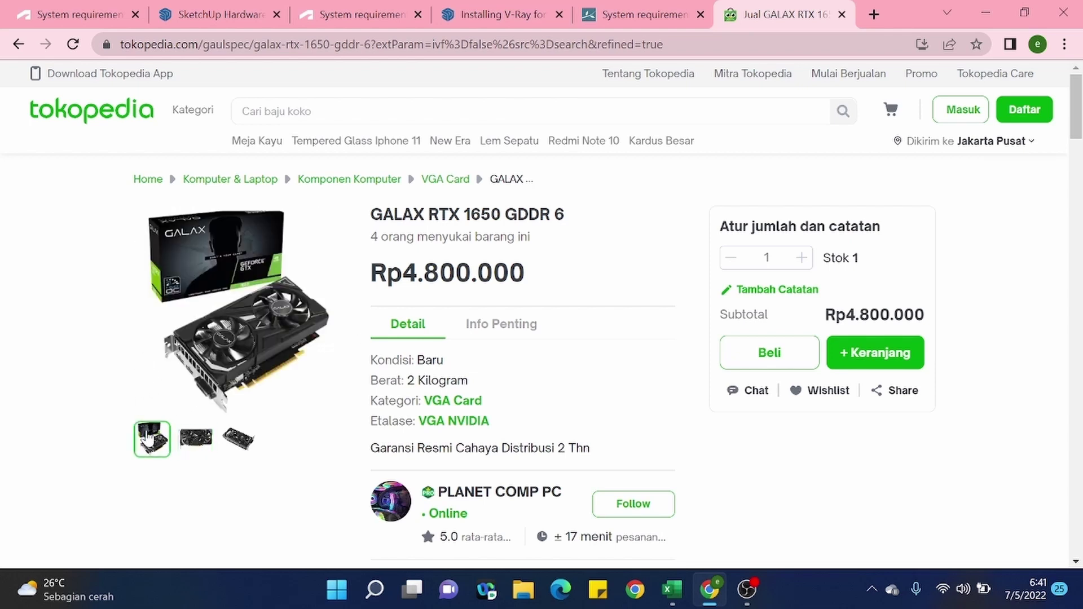
pyautogui.click(19, 44)
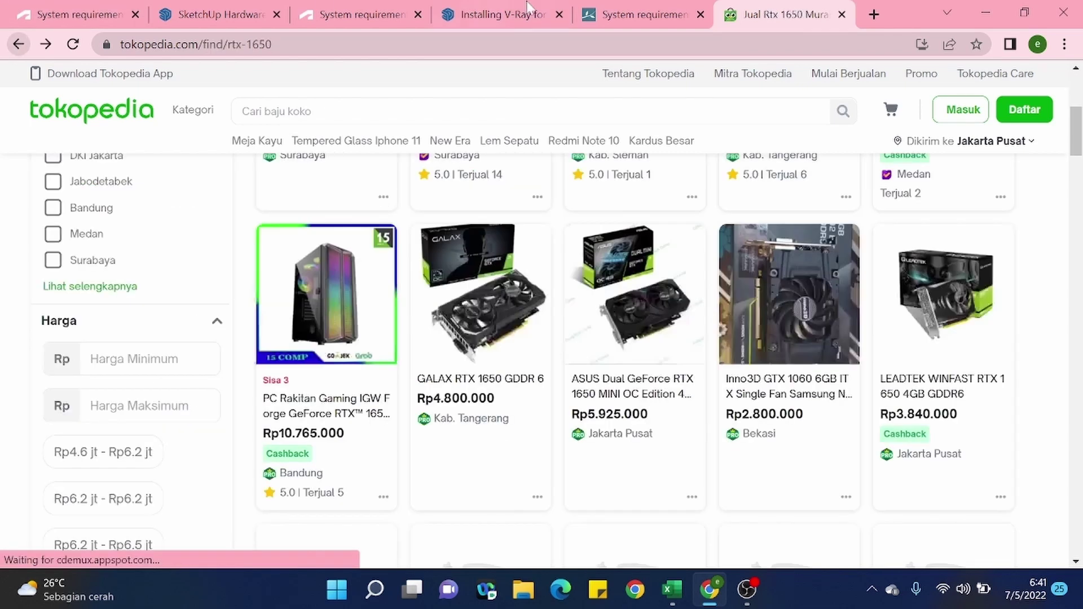
# - Recheck the minimum graphics card and graphics memory on the Lumion requirements page and return to the Excel workbook
pyautogui.click(667, 10)
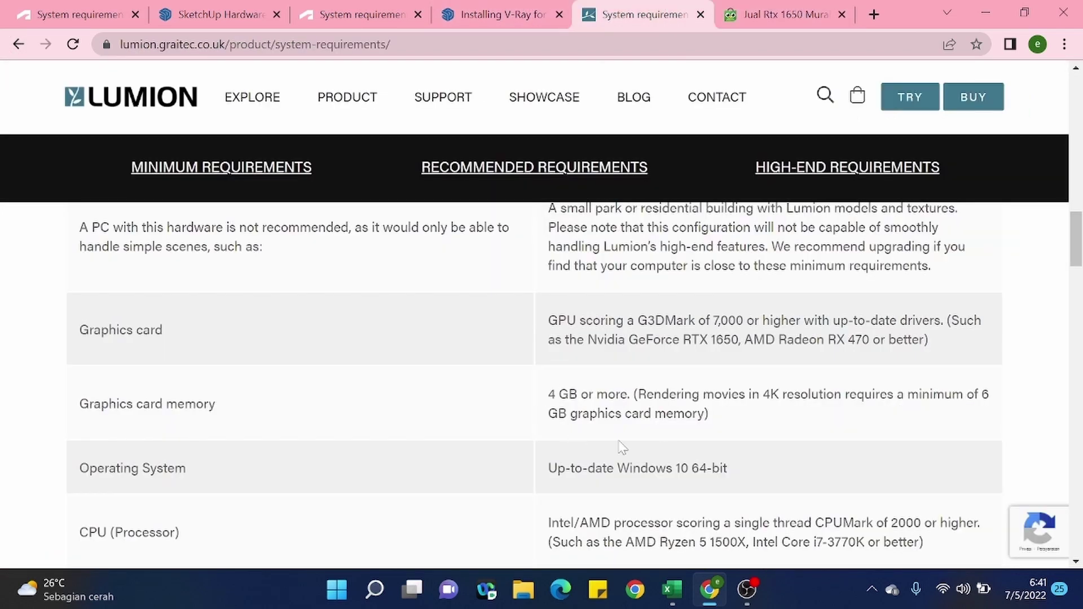
pyautogui.moveTo(700, 339)
pyautogui.mouseDown()
pyautogui.moveTo(787, 339)
pyautogui.moveTo(711, 339)
pyautogui.mouseUp()
pyautogui.click(634, 387)
pyautogui.click(1025, 10)
pyautogui.click(983, 9)
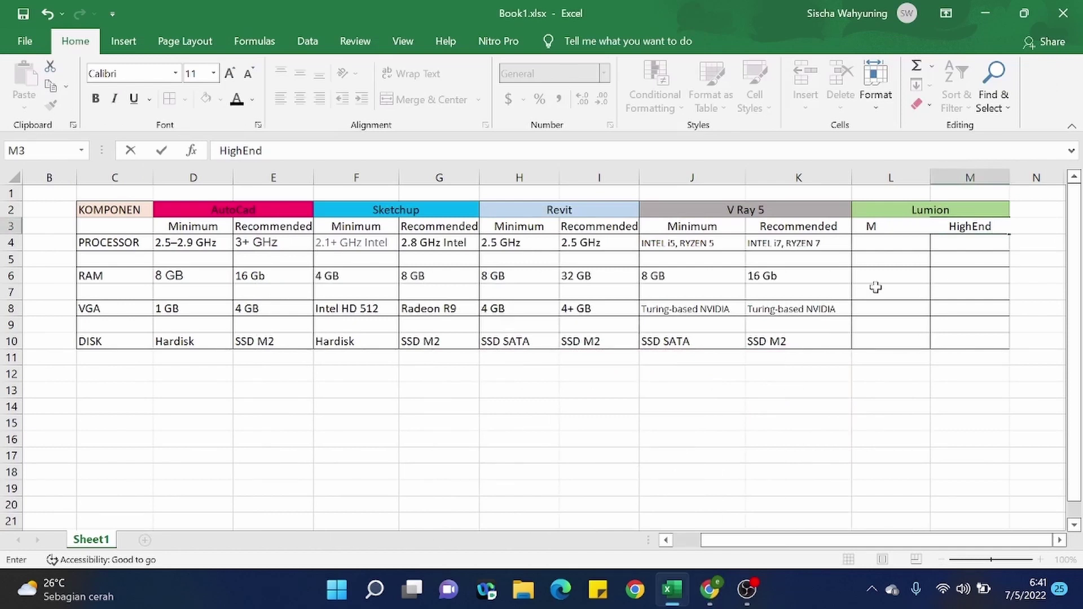
# - Enter GTX 1650 as Lumion's minimum VGA in the table
pyautogui.click(894, 237)
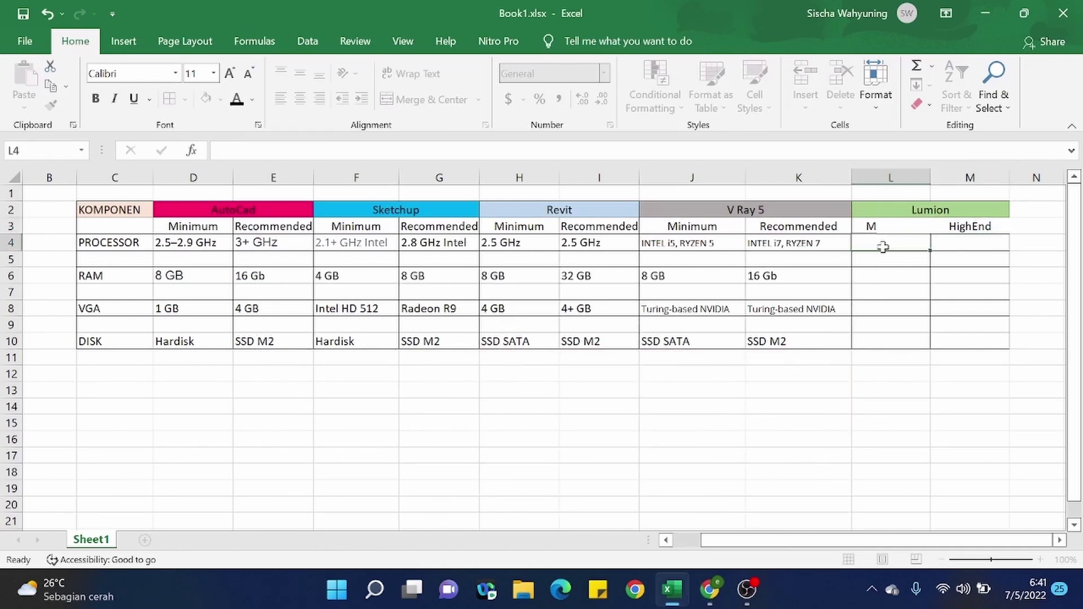
pyautogui.click(873, 312)
pyautogui.write('gt')
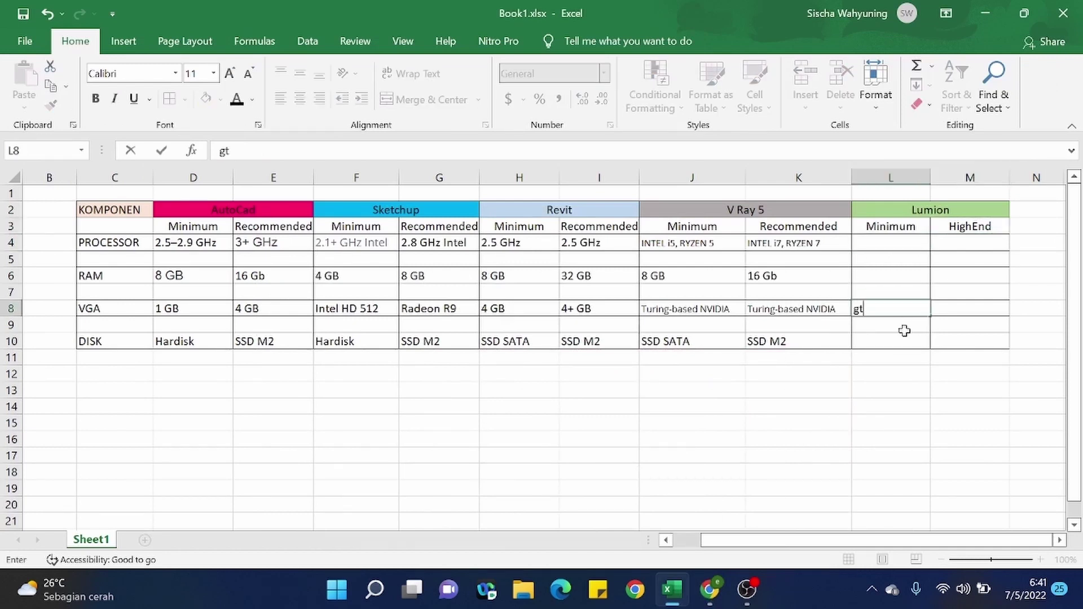
pyautogui.press('capslock')
pyautogui.write('GT')
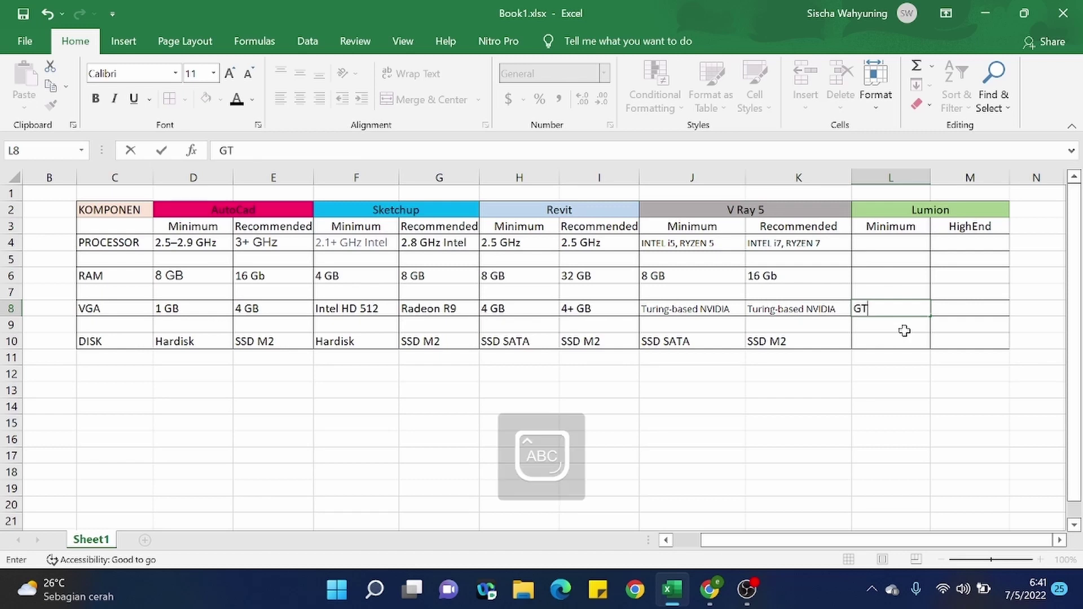
pyautogui.write('X 1650')
pyautogui.click(869, 372)
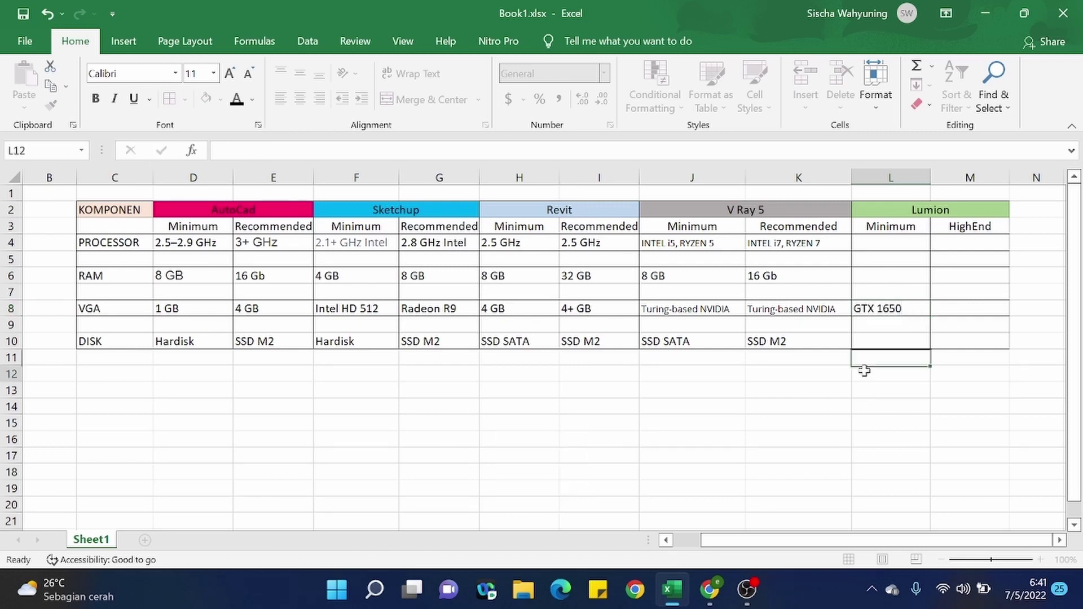
# - Check the minimum graphics card on the Lumion page in Chrome, then extend Lumion's minimum VGA entry in Excel to GTX 1650/RX 470
pyautogui.click(705, 593)
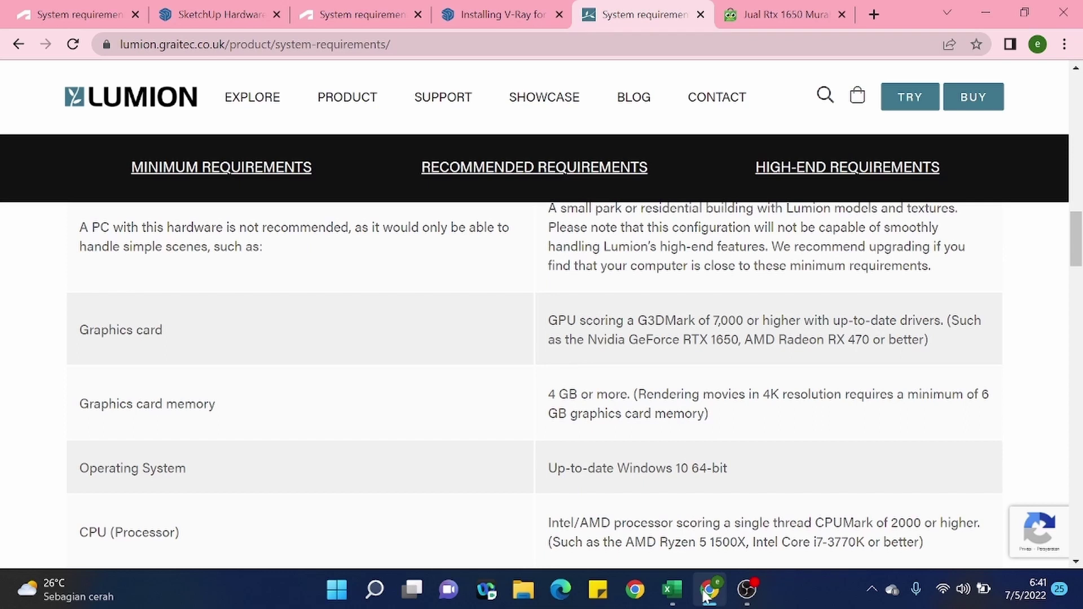
pyautogui.click(705, 593)
pyautogui.click(903, 309)
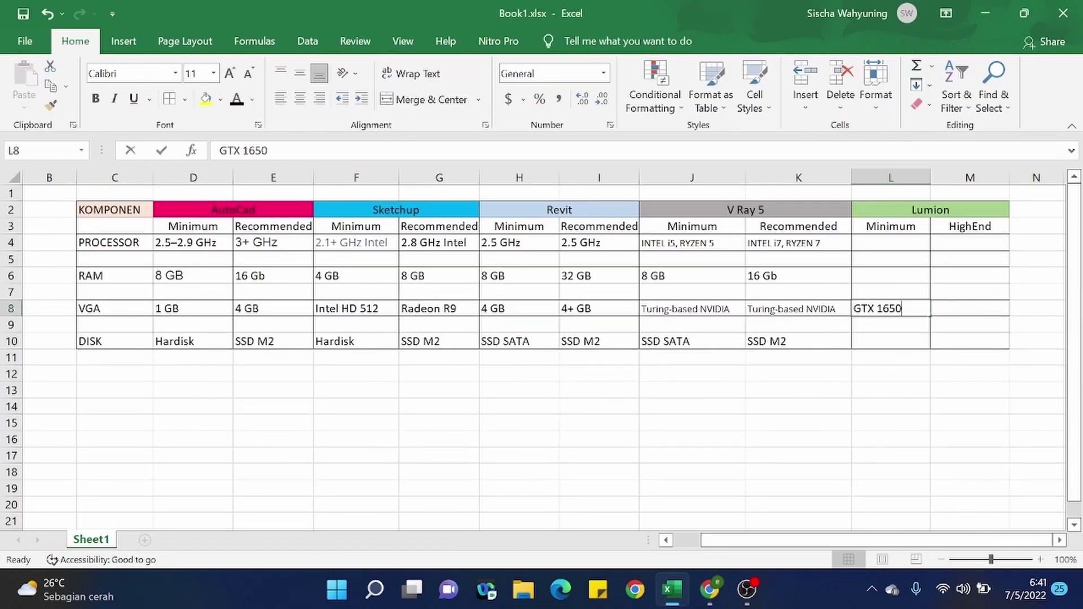
pyautogui.doubleClick(903, 309)
pyautogui.write('/RX')
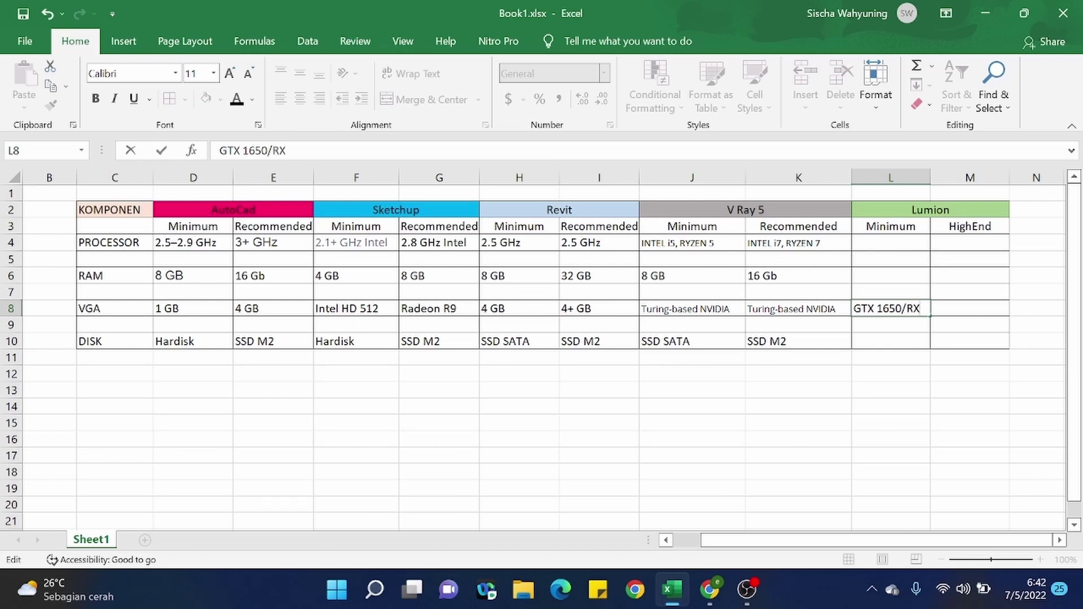
pyautogui.write('470')
pyautogui.click(816, 428)
# - Set the font size of Lumion's minimum VGA entry to 9
pyautogui.click(882, 309)
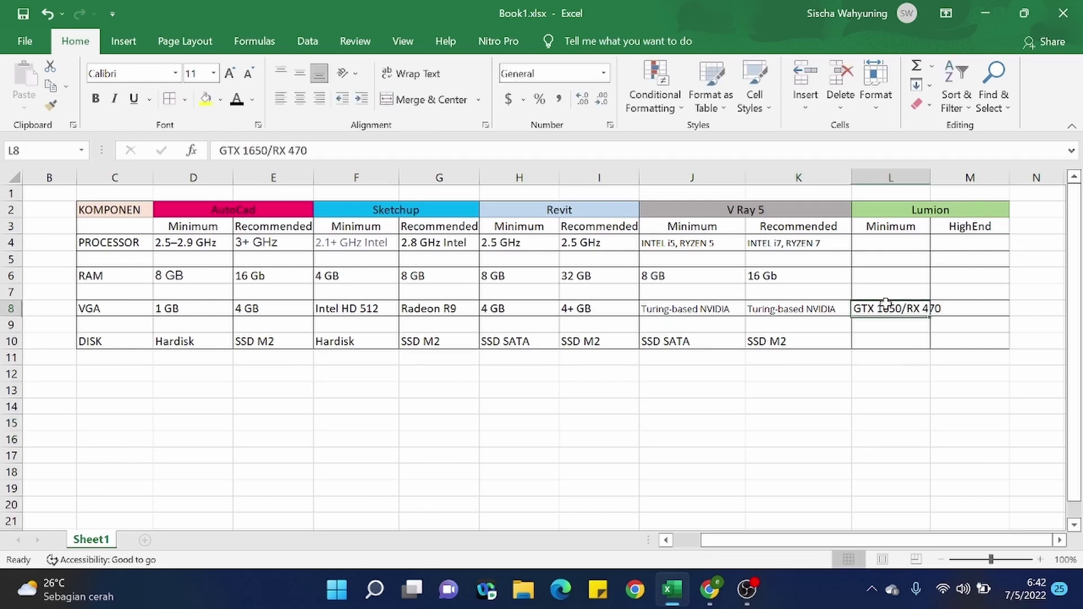
pyautogui.click(214, 74)
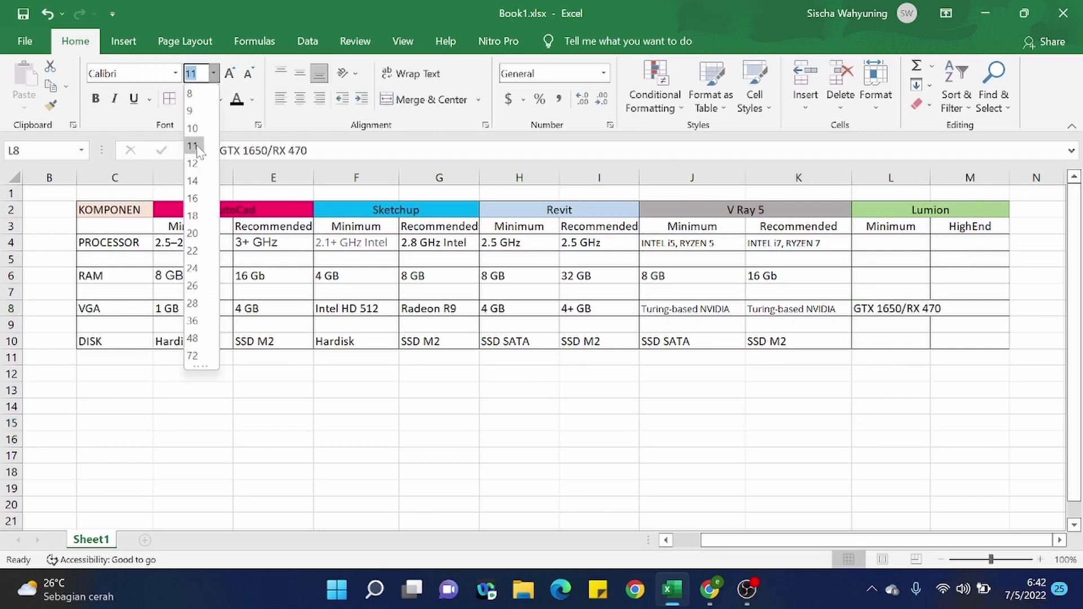
pyautogui.click(192, 112)
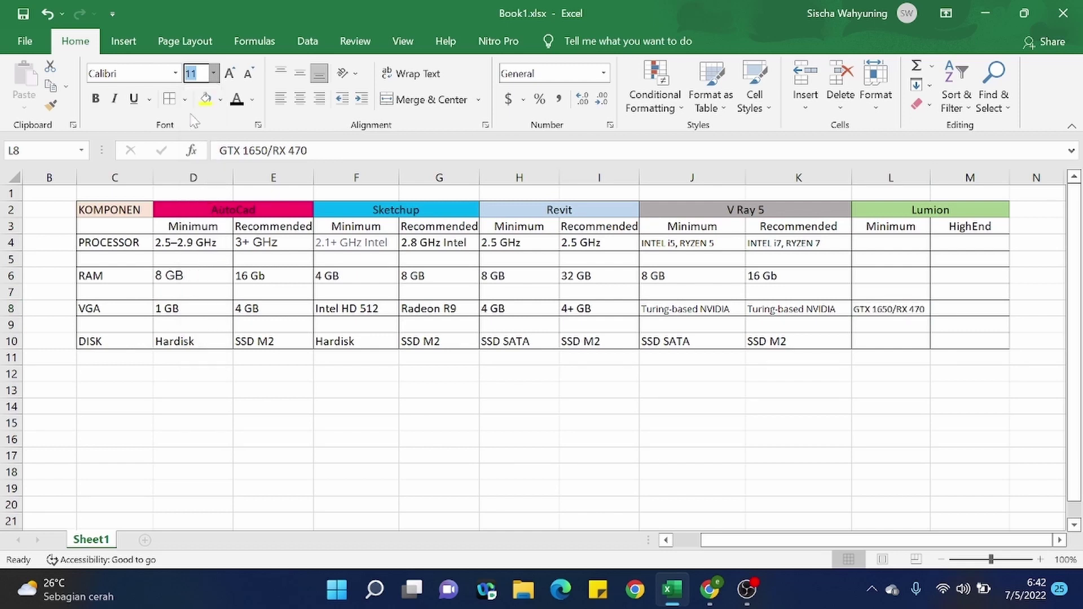
pyautogui.click(901, 405)
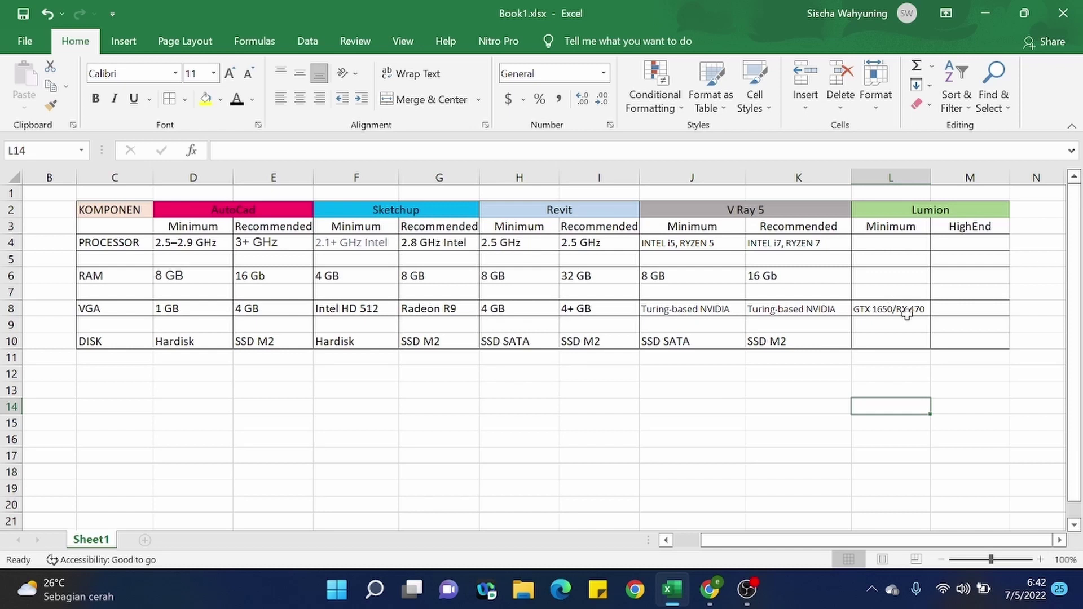
# - Switch to Chrome to examine Lumion's minimum graphics, CPU, RAM and hard drive requirements, and return to the Excel workbook
pyautogui.click(709, 589)
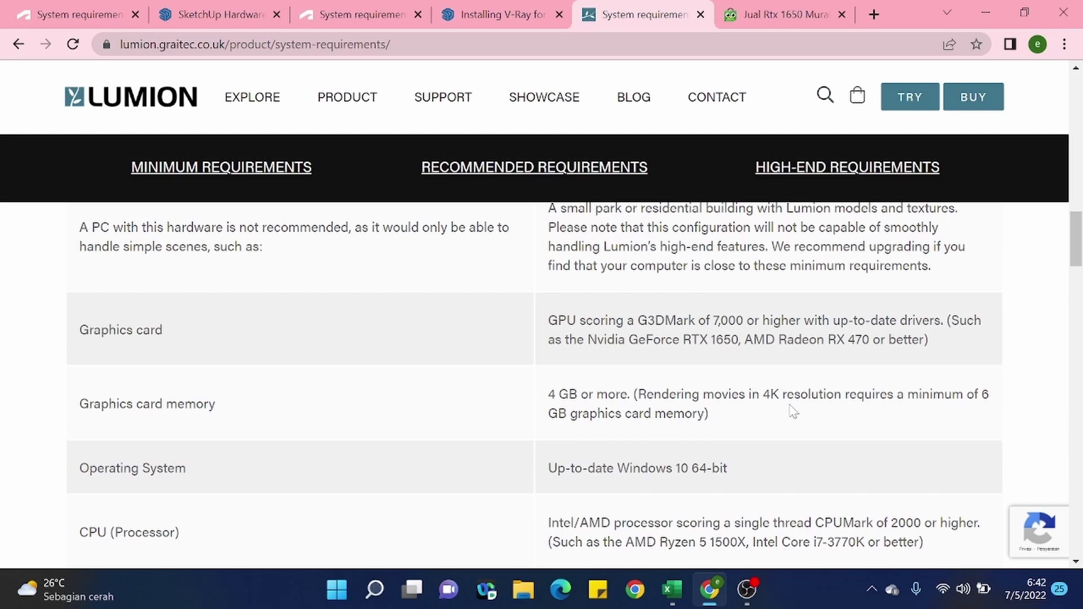
pyautogui.scroll(-2, 793, 412)
pyautogui.scroll(-3, 793, 412)
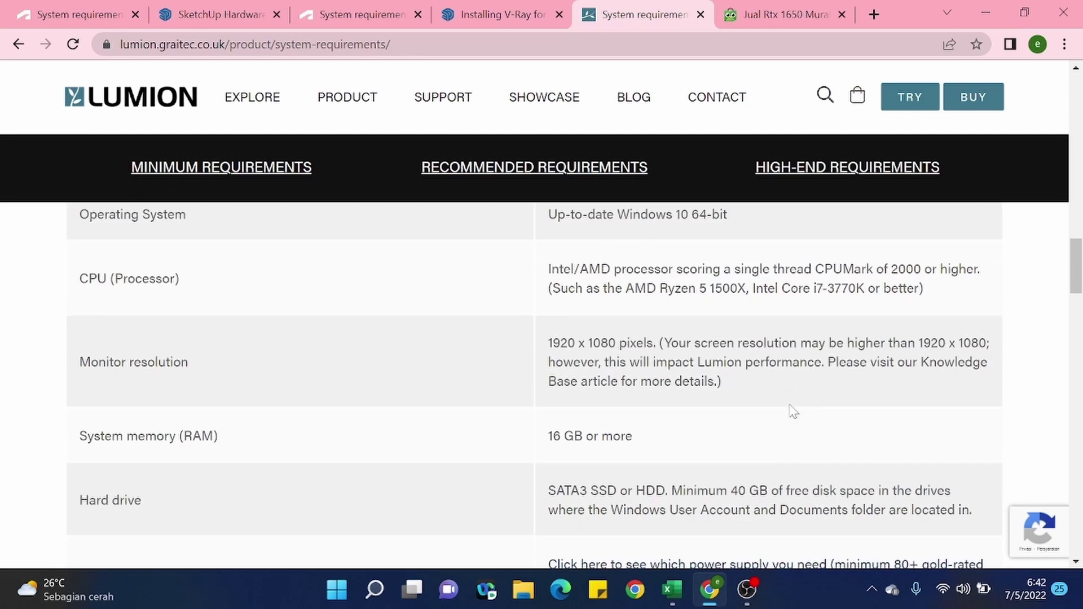
pyautogui.scroll(3, 794, 412)
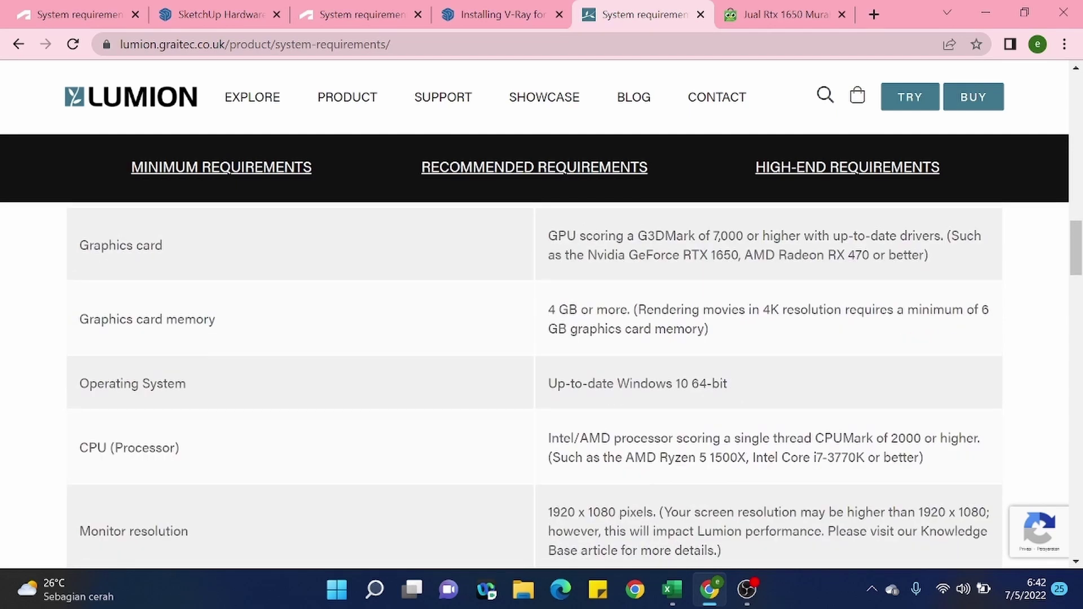
pyautogui.click(986, 12)
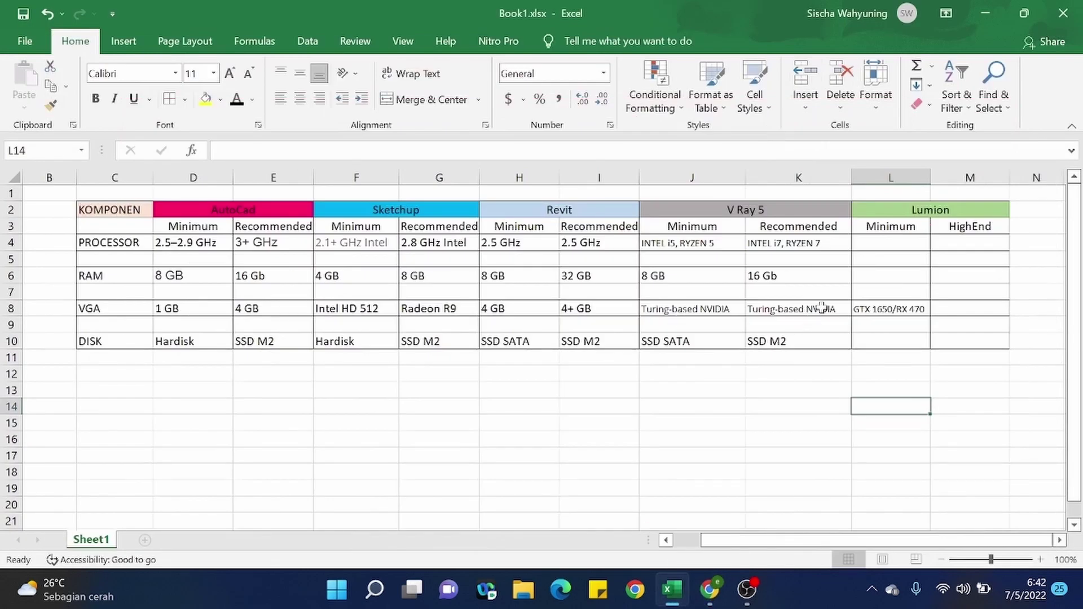
pyautogui.click(883, 314)
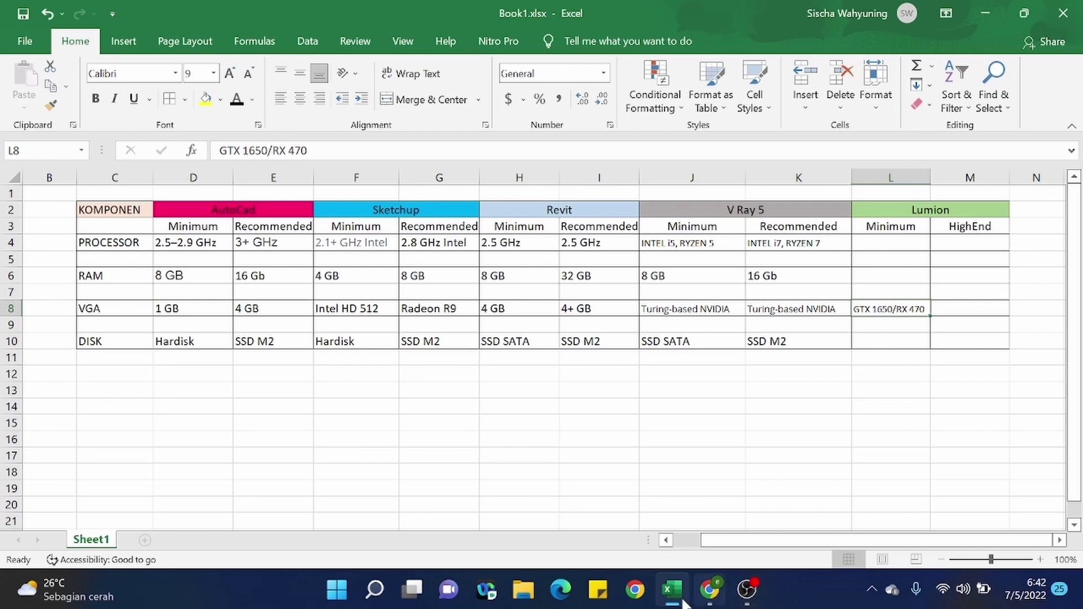
pyautogui.click(709, 591)
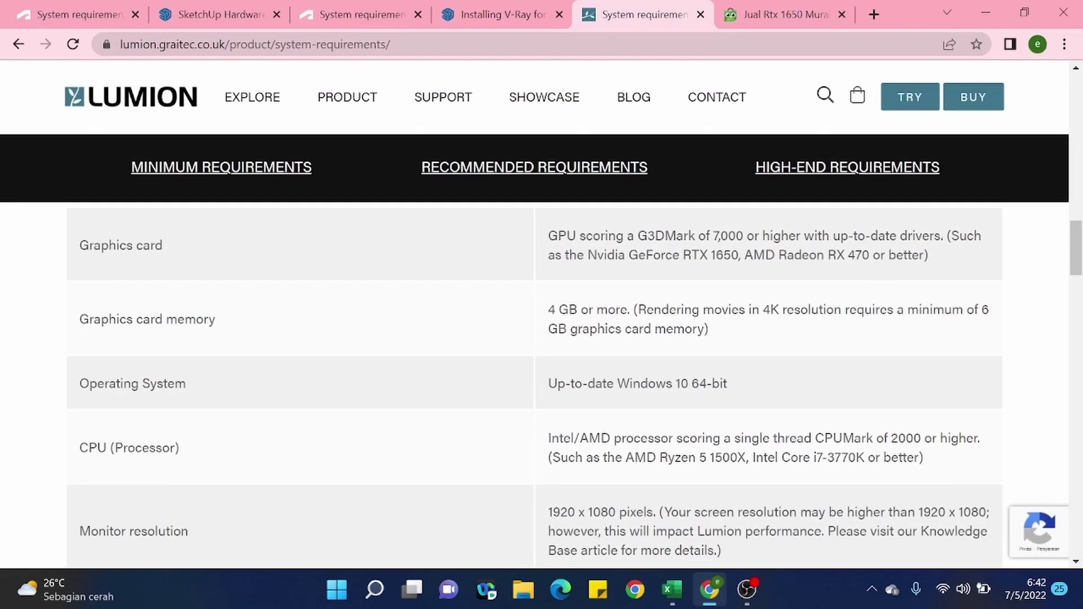
pyautogui.scroll(-3, 371, 441)
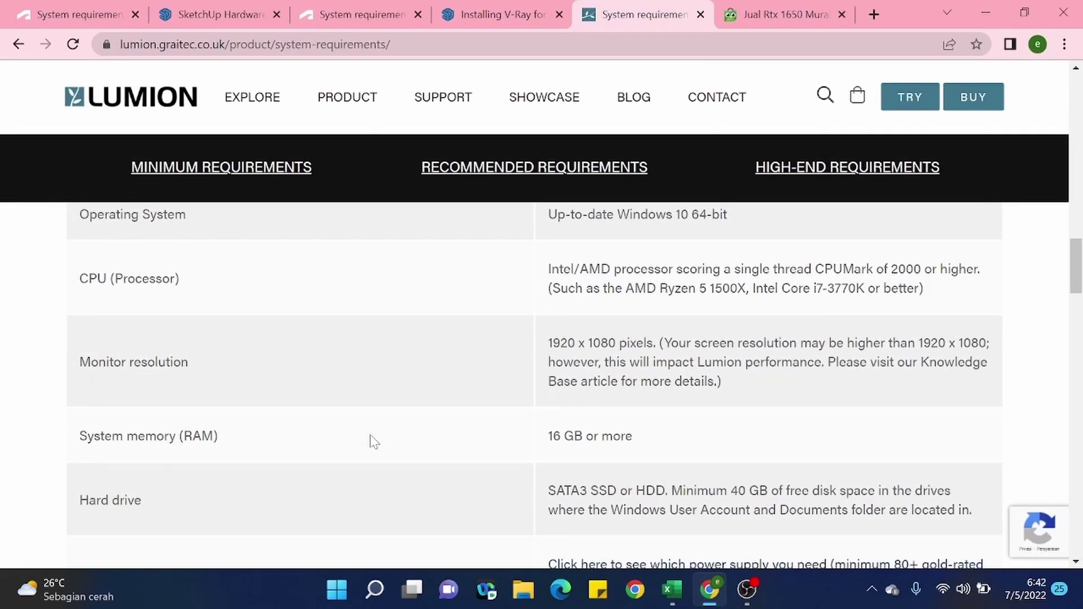
pyautogui.scroll(2, 740, 295)
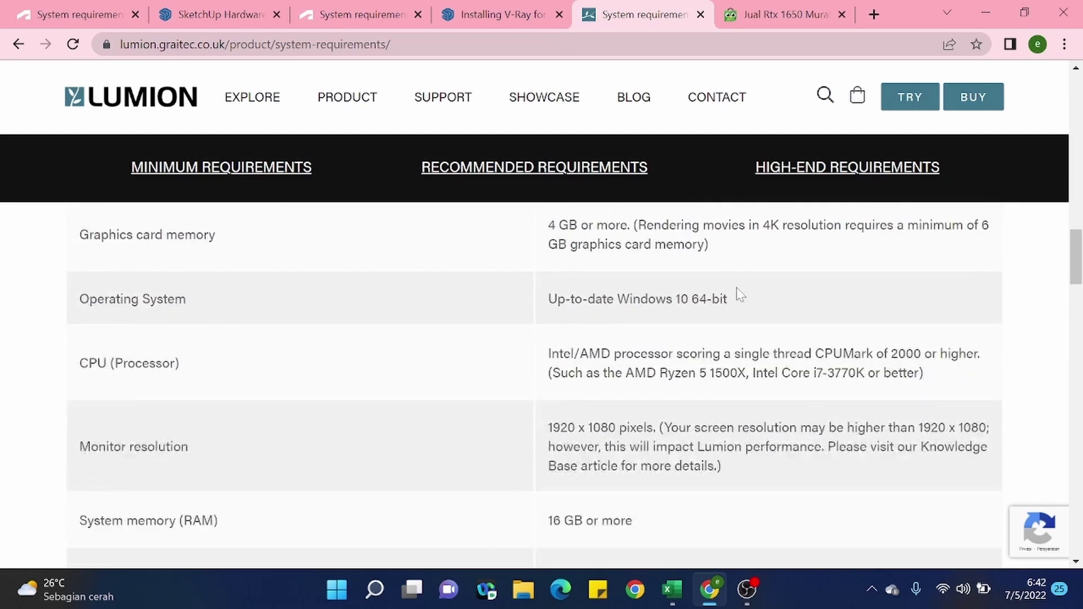
pyautogui.scroll(10, 741, 294)
pyautogui.scroll(-4, 752, 276)
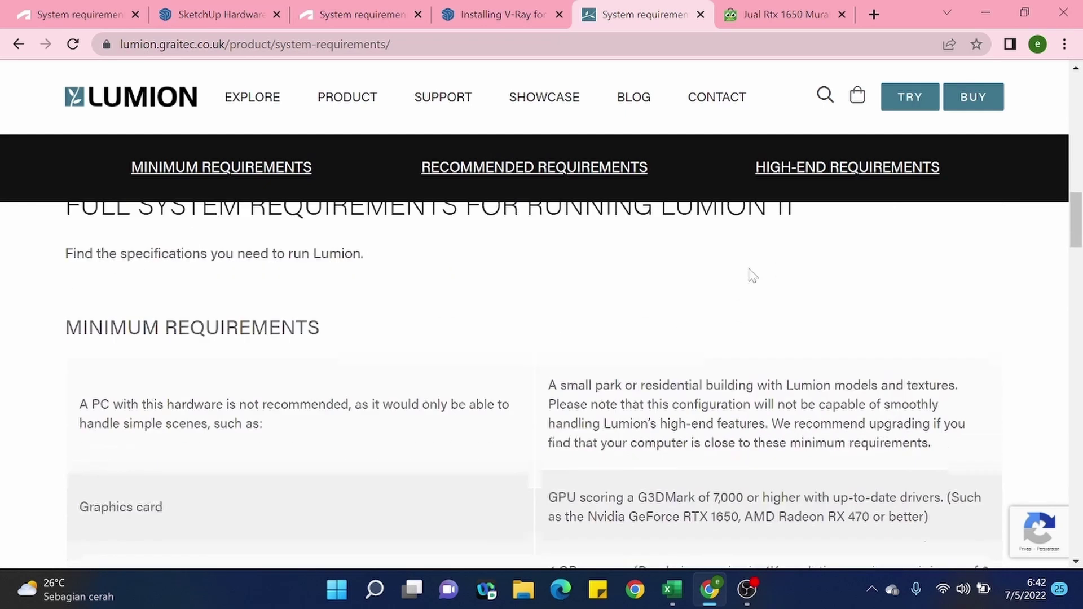
pyautogui.click(985, 12)
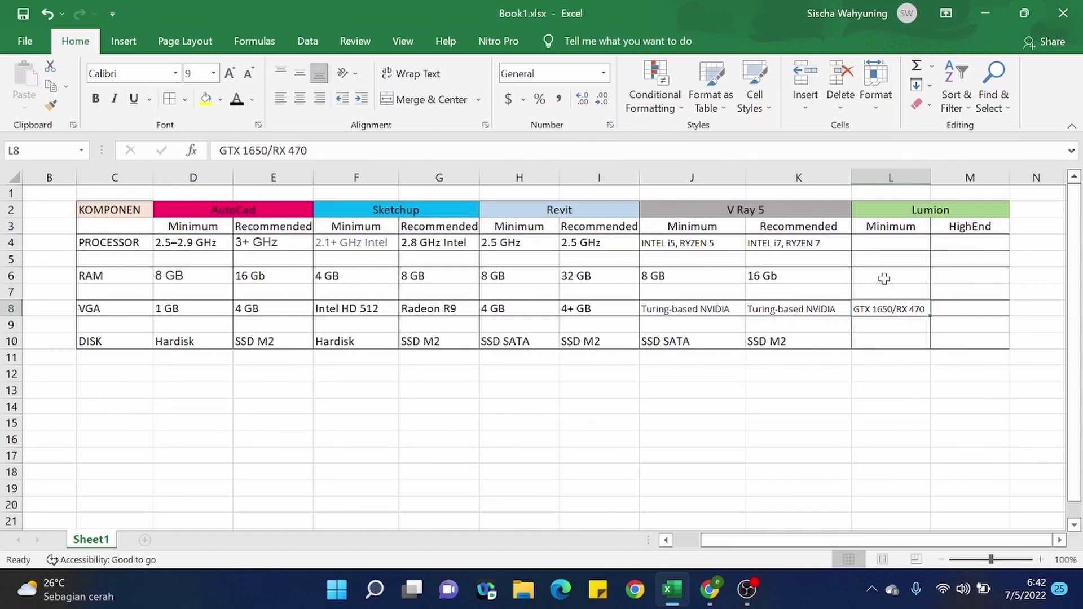
# - Copy the 16 Gb entry from V Ray 5's recommended RAM into Lumion's minimum RAM cell
pyautogui.click(801, 275)
pyautogui.hotkey('ctrl', 'c')
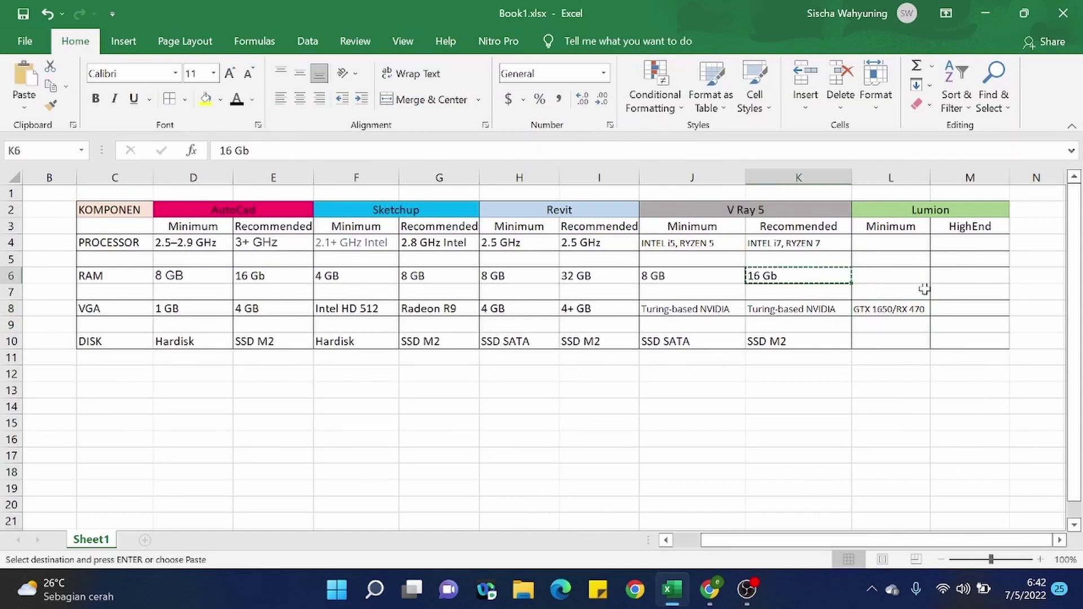
pyautogui.click(911, 276)
pyautogui.hotkey('ctrl', 'v')
pyautogui.press('Escape')
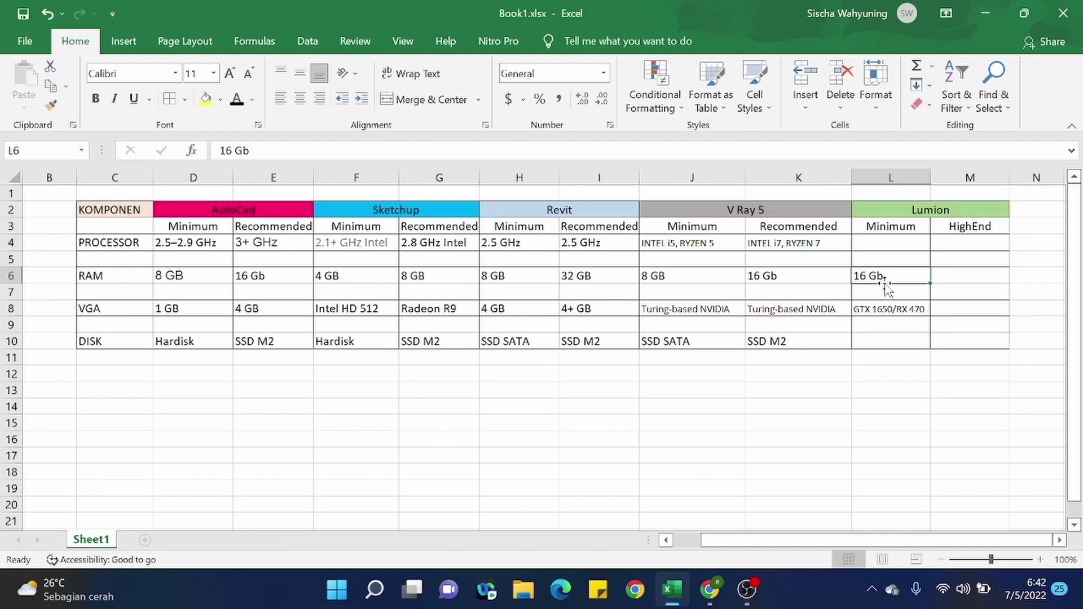
pyautogui.click(887, 312)
pyautogui.click(892, 360)
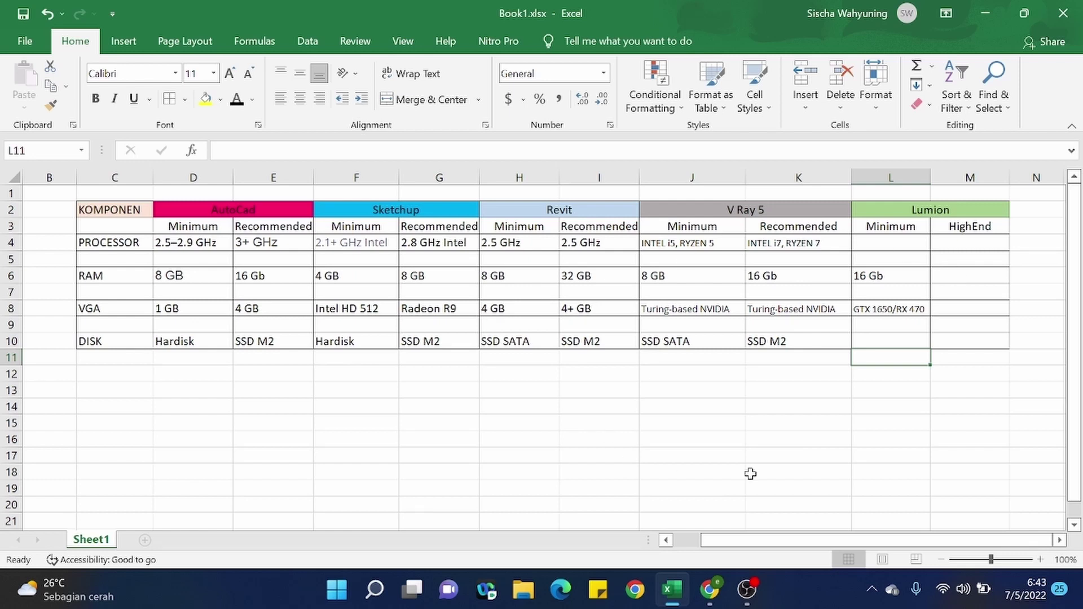
# - Recheck the processor, RAM and hard drive rows of Lumion's minimum requirements in Chrome and return to the Excel workbook
pyautogui.click(725, 595)
pyautogui.scroll(8, 575, 387)
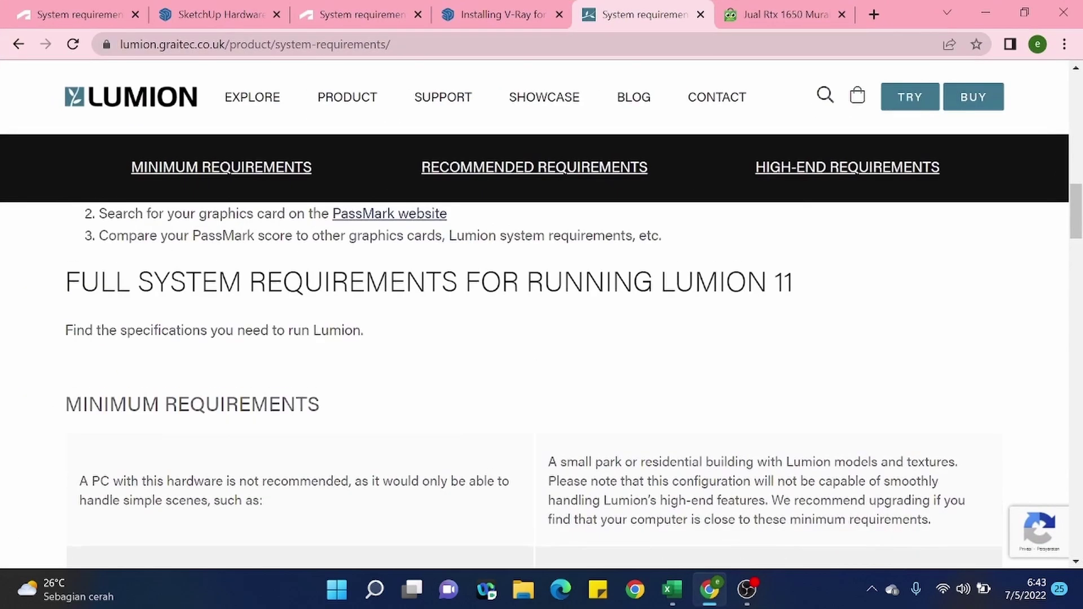
pyautogui.scroll(-4, 576, 387)
pyautogui.scroll(-3, 576, 386)
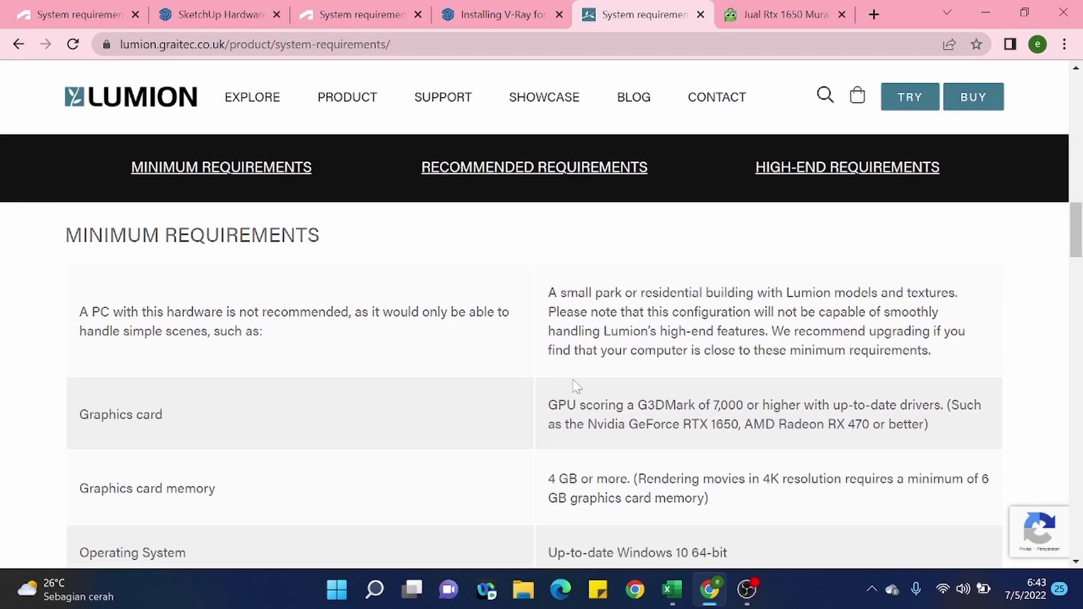
pyautogui.scroll(-4, 575, 386)
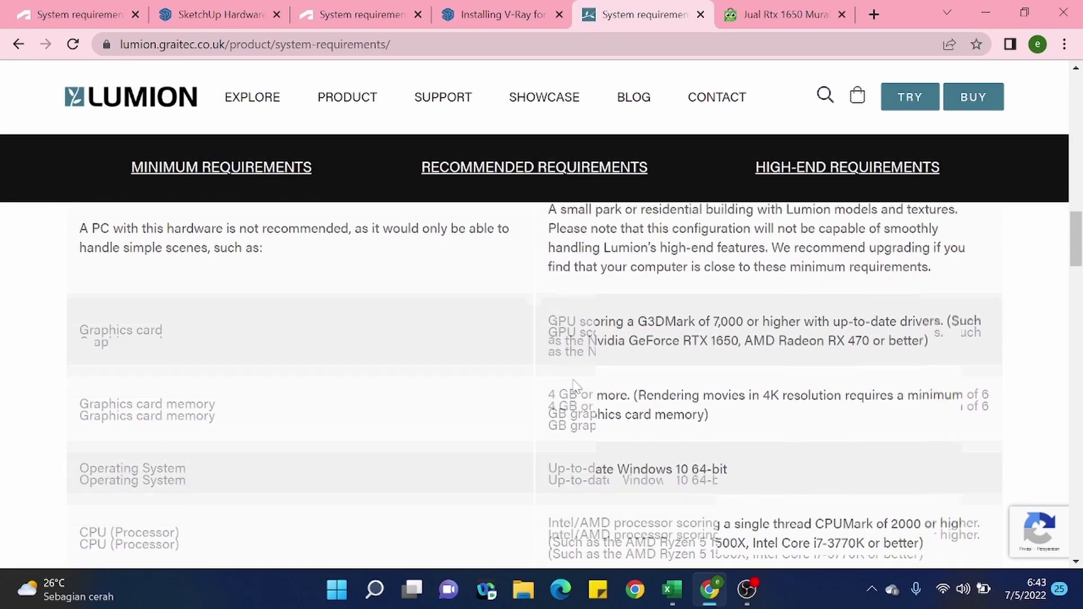
pyautogui.scroll(-2, 575, 386)
pyautogui.scroll(-3, 576, 386)
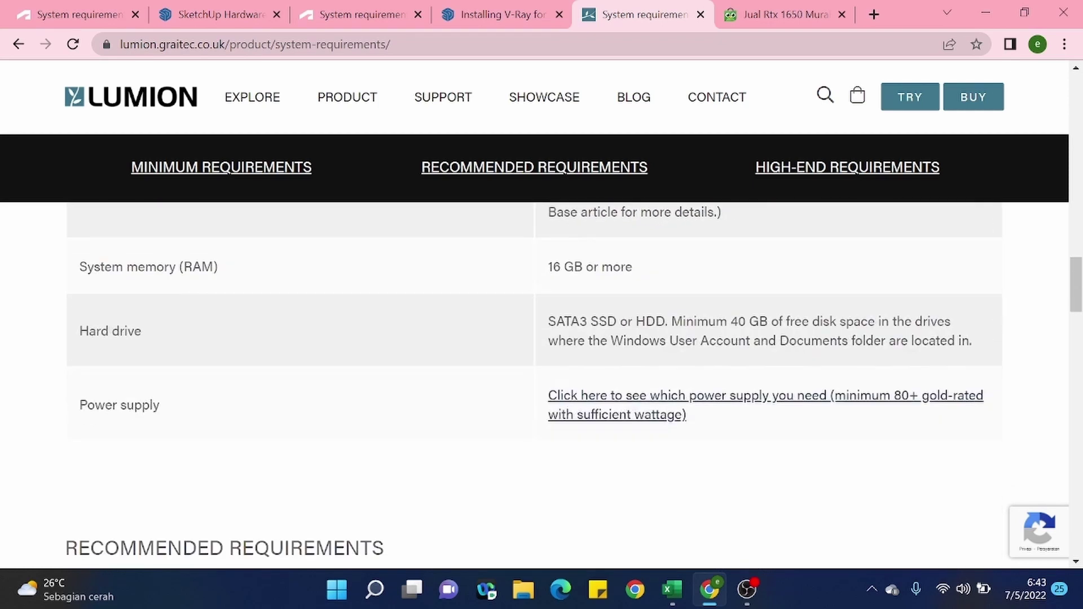
pyautogui.scroll(7, 576, 384)
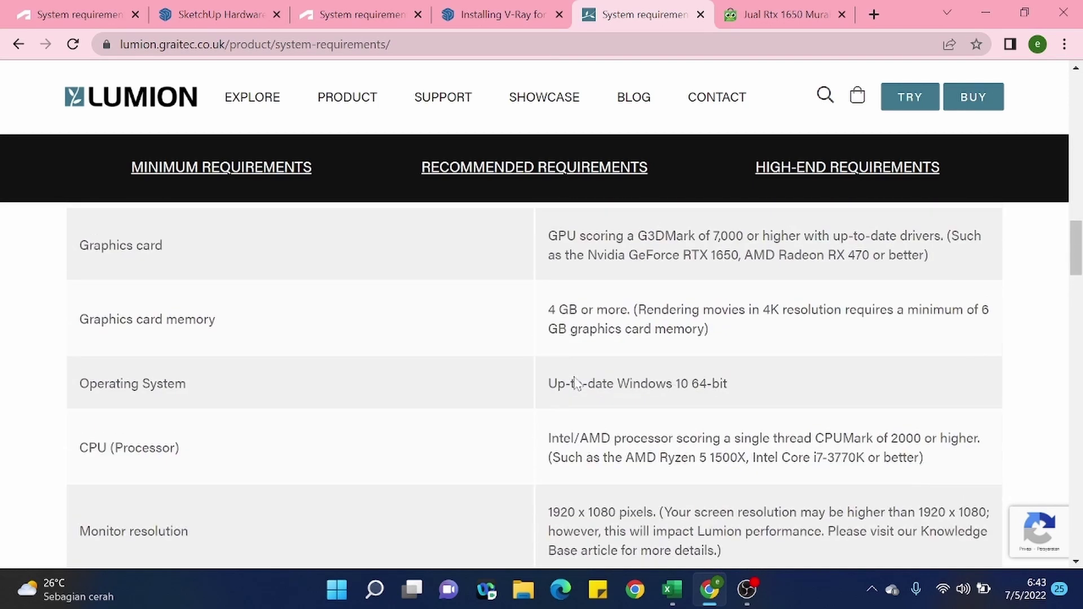
pyautogui.scroll(-3, 585, 384)
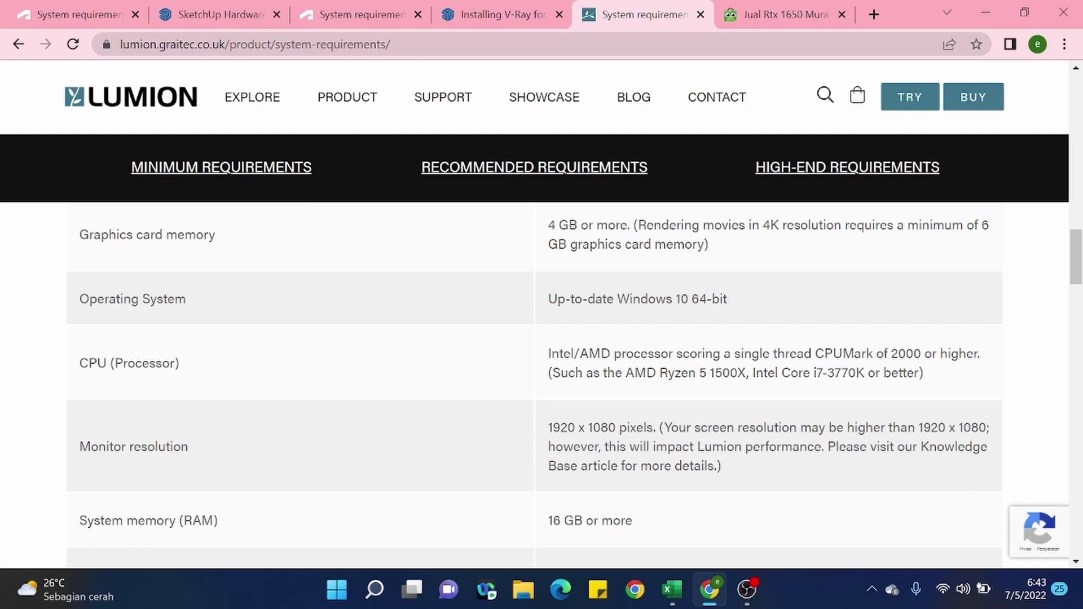
pyautogui.scroll(-4, 585, 384)
pyautogui.scroll(4, 488, 403)
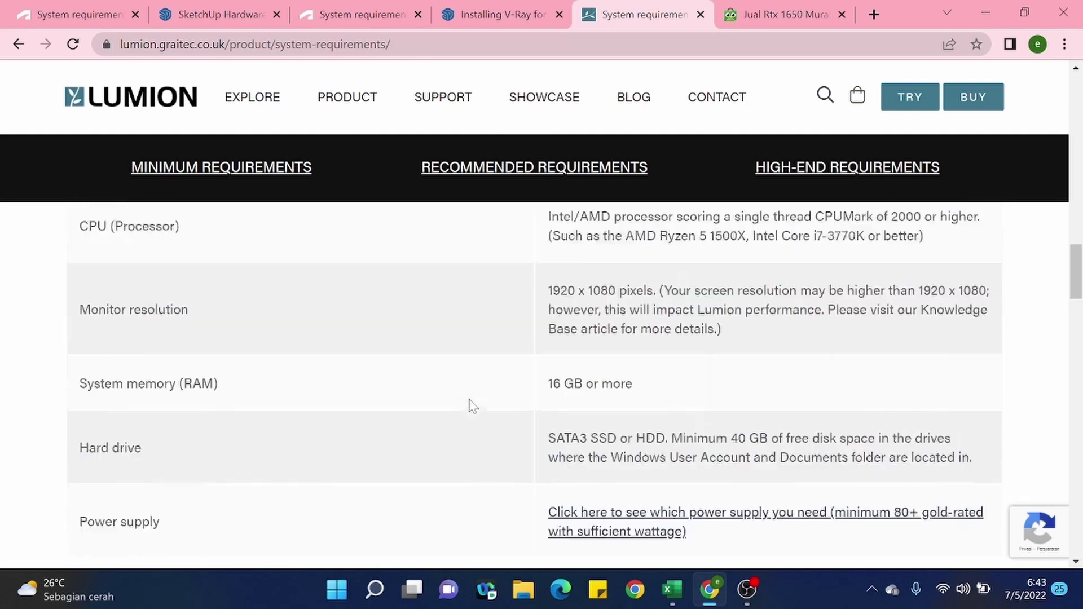
pyautogui.click(994, 2)
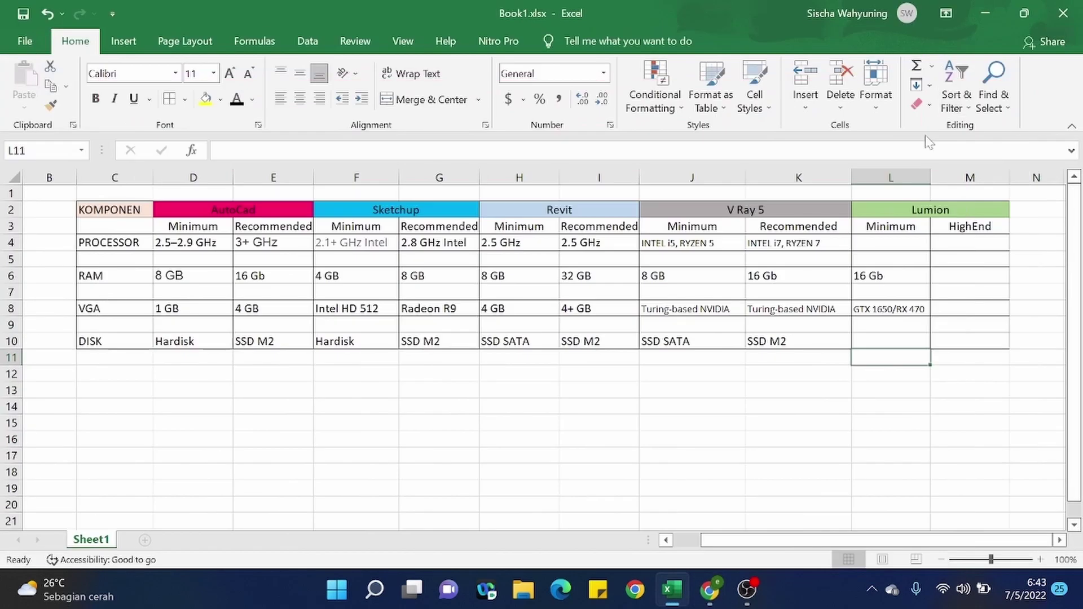
pyautogui.click(890, 405)
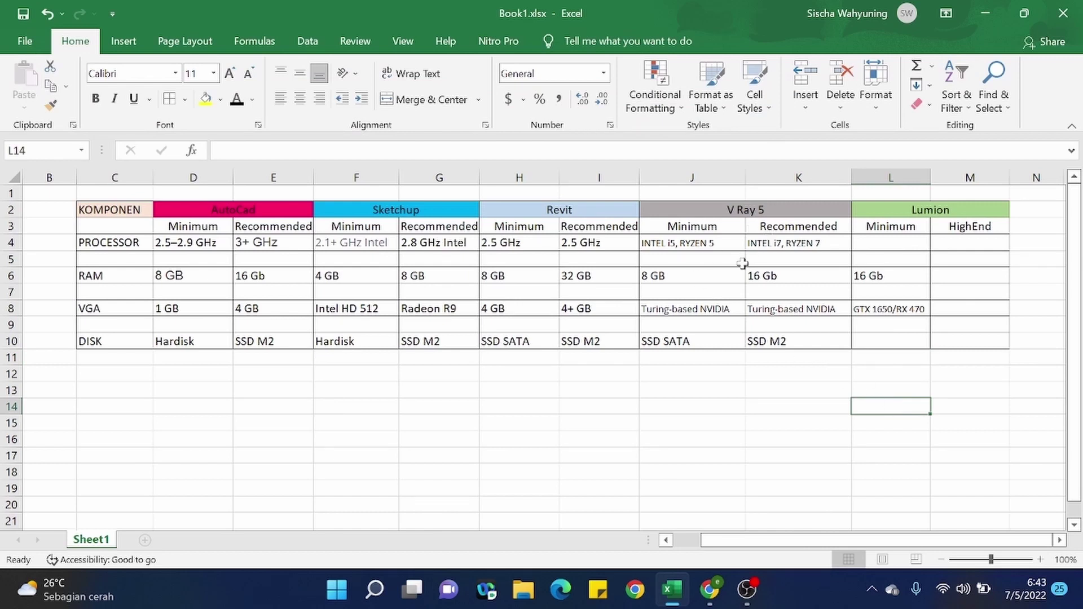
# - Copy V Ray 5's minimum processor entry, INTEL i5, RYZEN 5, into Lumion's minimum processor cell
pyautogui.click(727, 240)
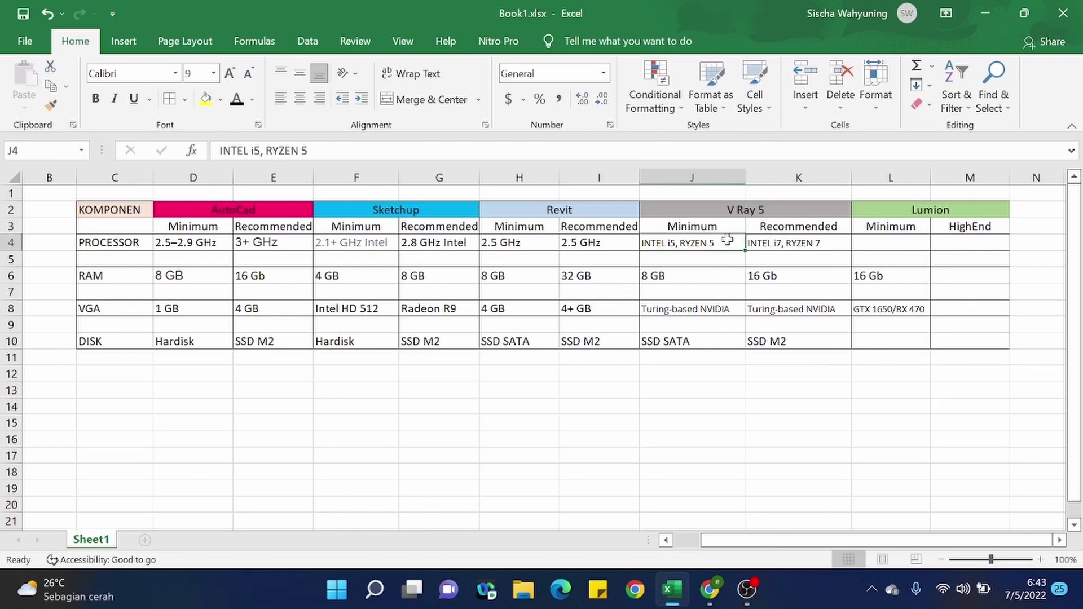
pyautogui.hotkey('ctrl', 'c')
pyautogui.moveTo(869, 244)
pyautogui.mouseDown()
pyautogui.moveTo(868, 258)
pyautogui.moveTo(865, 243)
pyautogui.mouseUp()
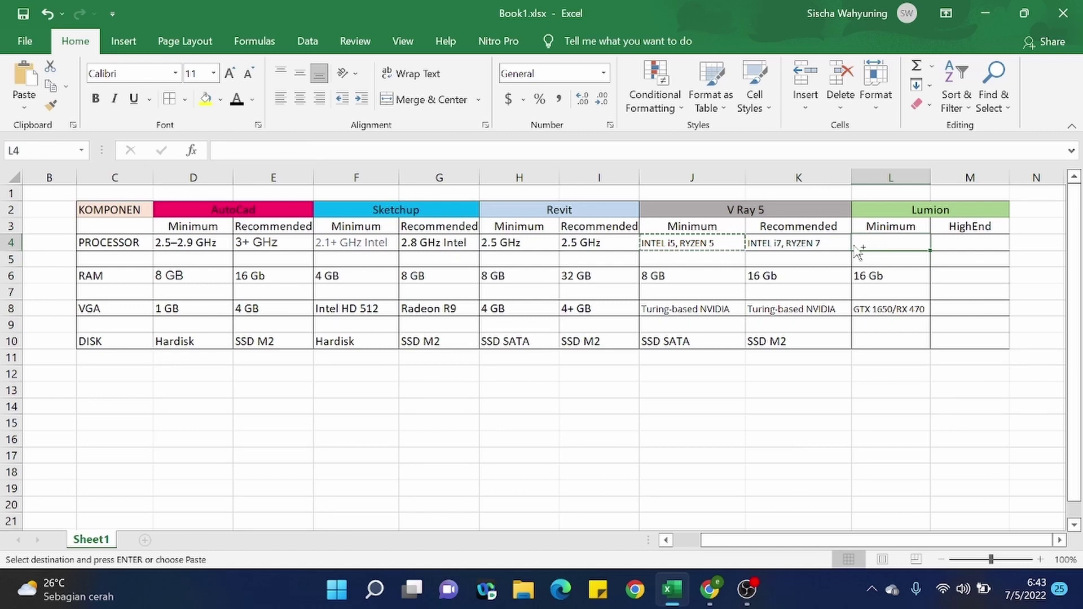
pyautogui.hotkey('ctrl', 'v')
pyautogui.press('Escape')
pyautogui.click(811, 374)
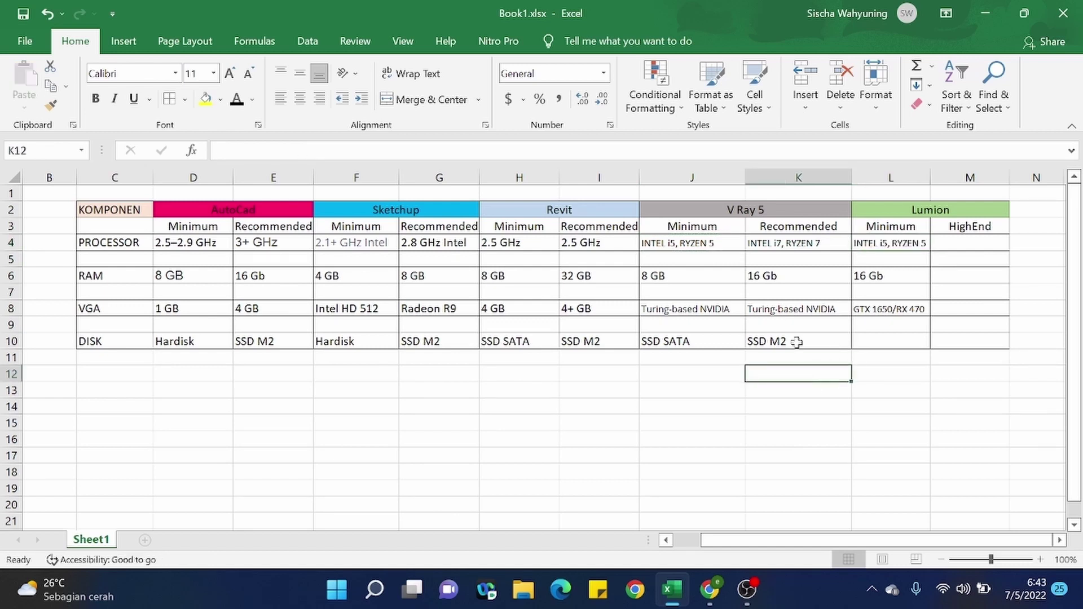
# - Copy V Ray 5's recommended processor entry, INTEL i7, RYZEN 7, into Lumion's HighEnd processor cell
pyautogui.click(818, 247)
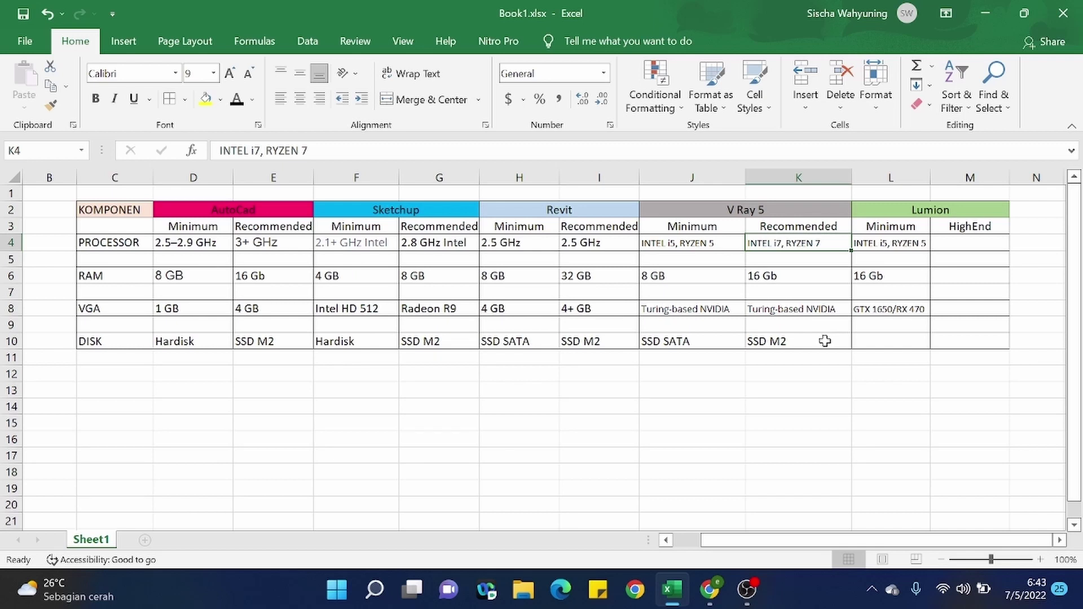
pyautogui.hotkey('ctrl', 'c')
pyautogui.click(997, 248)
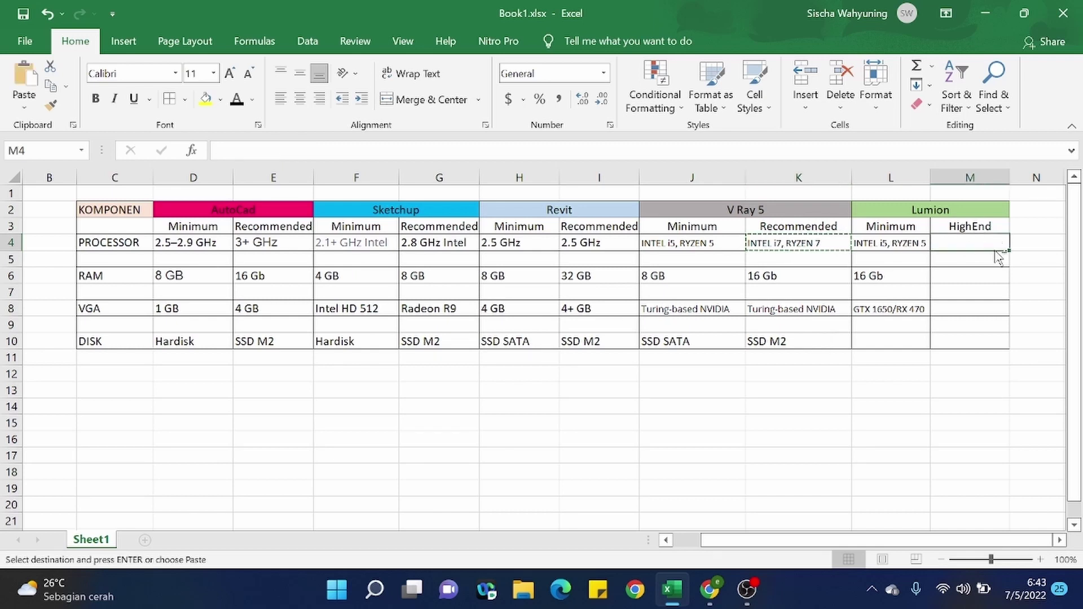
pyautogui.hotkey('ctrl', 'v')
pyautogui.press('Escape')
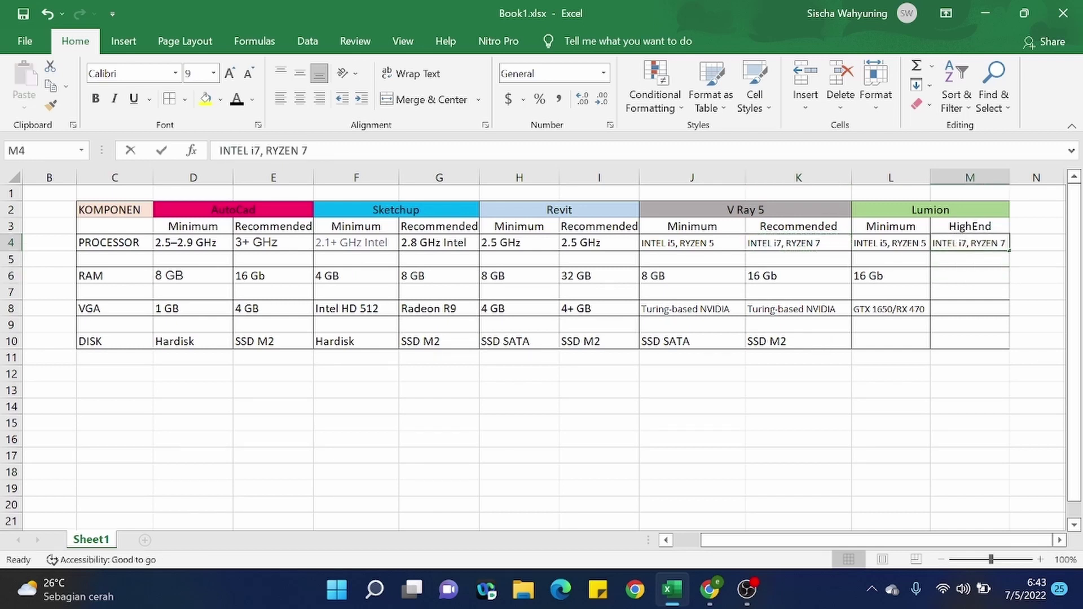
# - Change Lumion's HighEnd processor entry to INTEL i9, RYZEN 9
pyautogui.doubleClick(966, 243)
pyautogui.press('BackSpace')
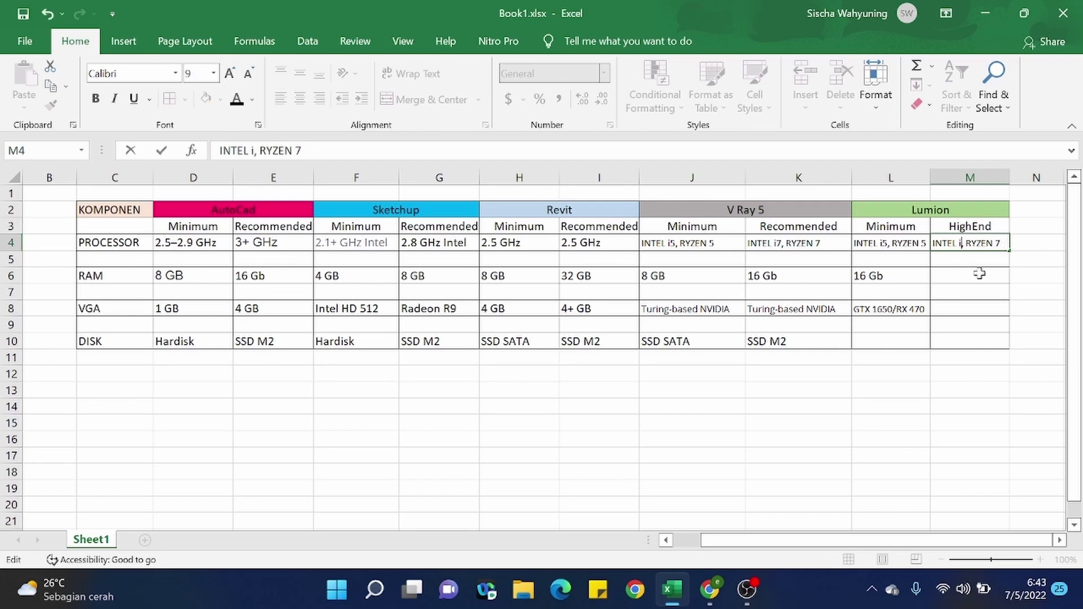
pyautogui.write('9')
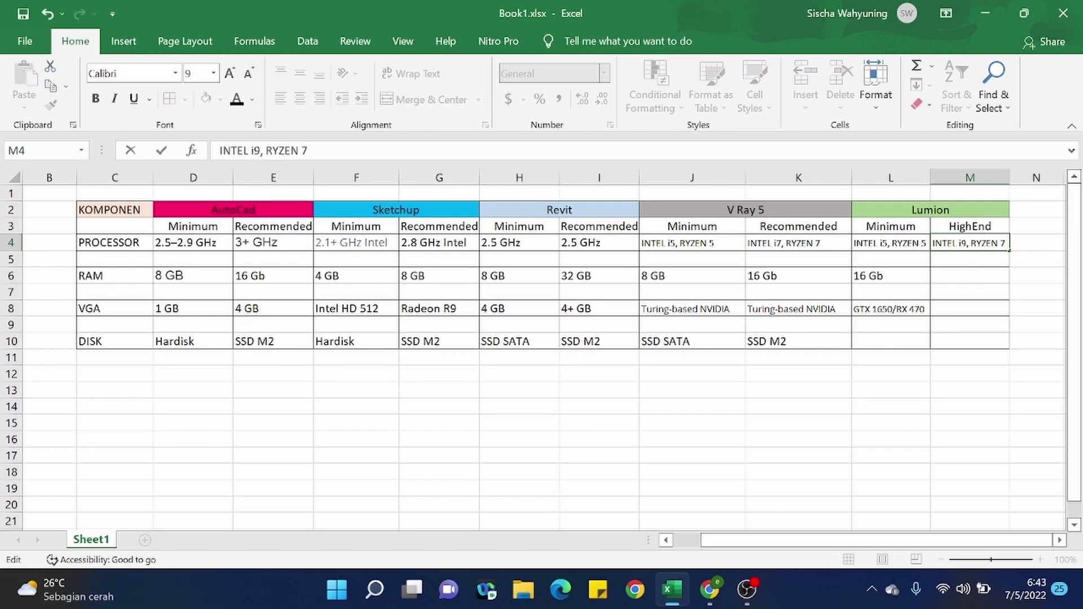
pyautogui.press('BackSpace')
pyautogui.write('9')
pyautogui.moveTo(959, 373); pyautogui.dragTo(902, 373)
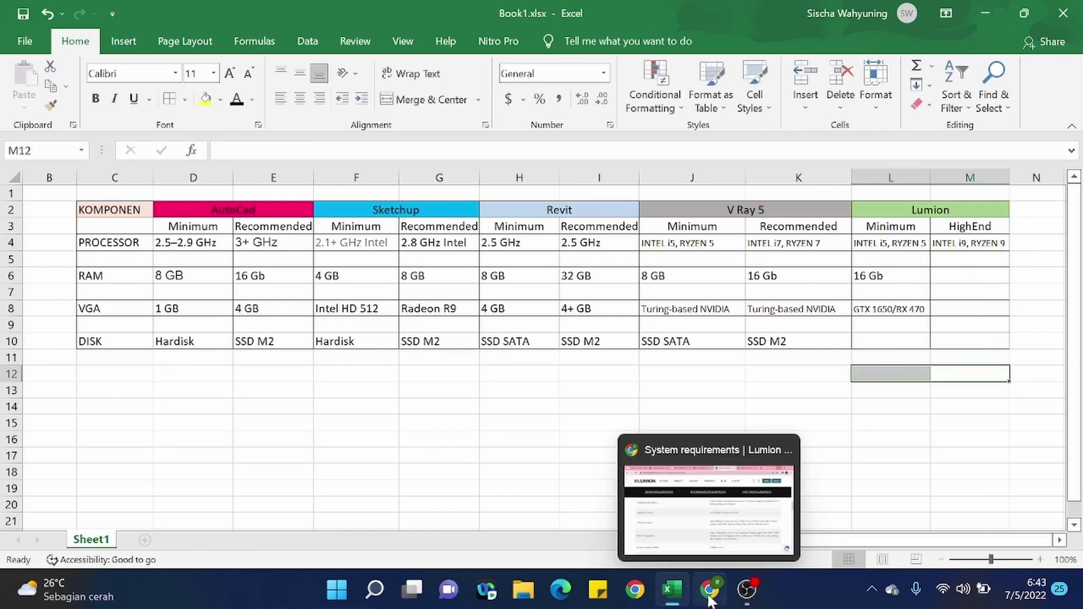
# - Enter SSD M2 as Lumion's minimum disk
pyautogui.click(905, 341)
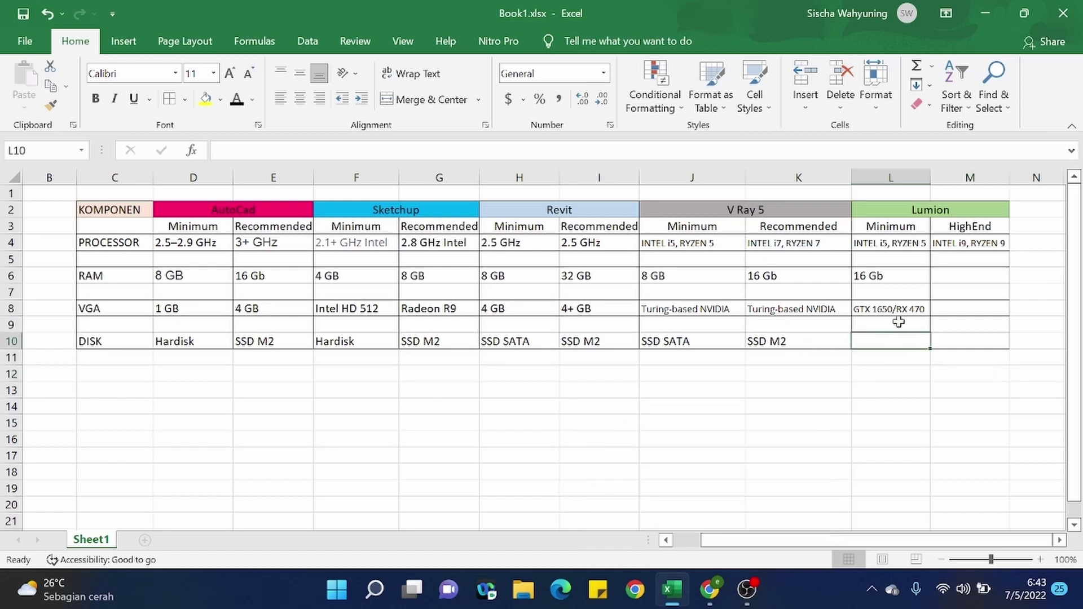
pyautogui.write('SSD')
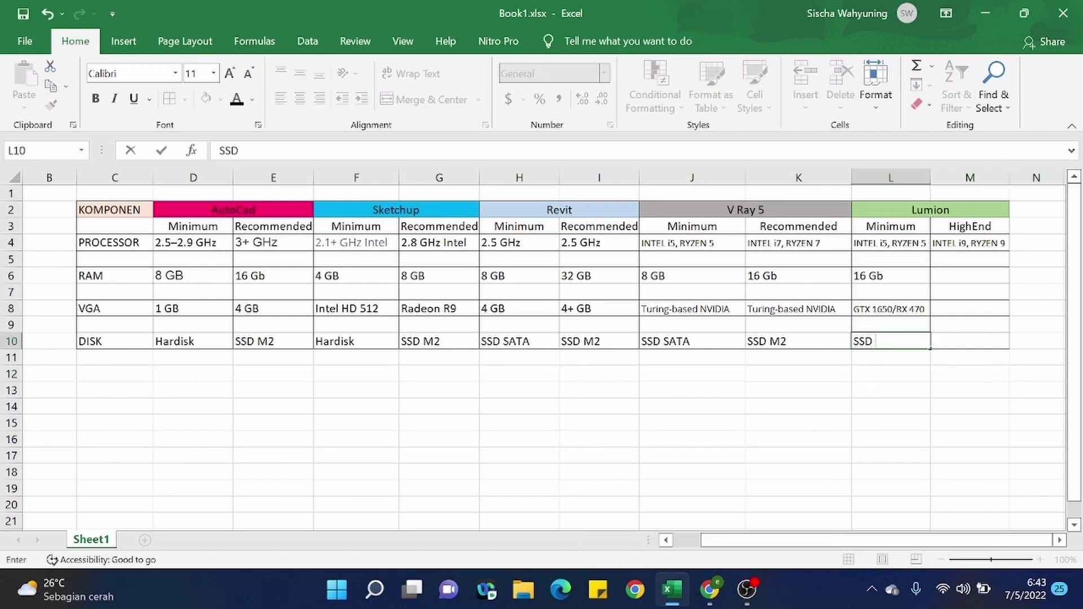
pyautogui.write(' M2')
pyautogui.click(903, 405)
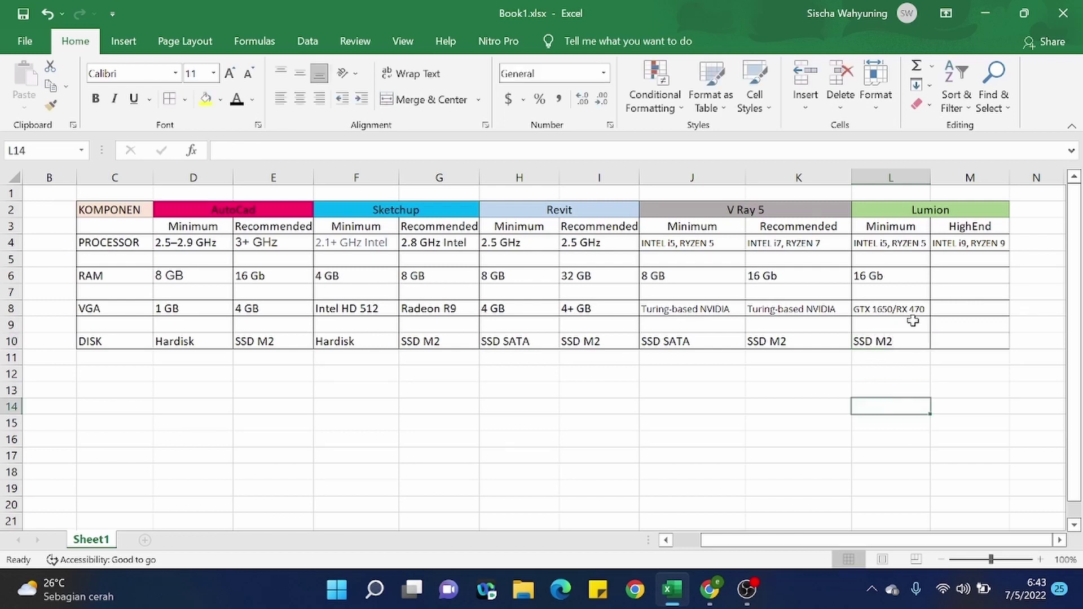
# - Switch to Chrome to examine the graphics card row of Lumion's high-end requirements, and return to the Excel workbook
pyautogui.click(990, 341)
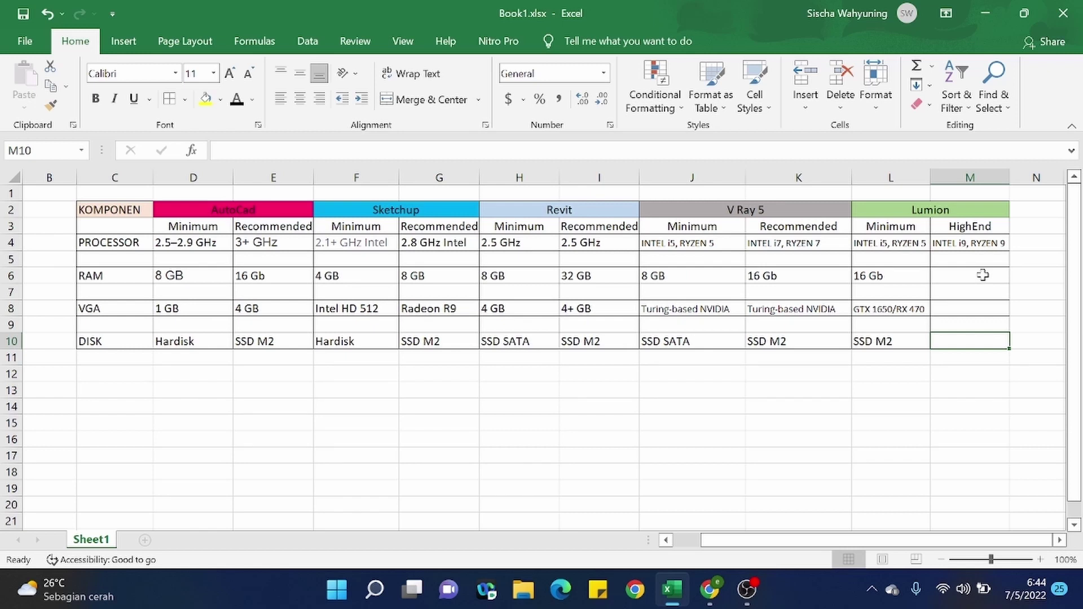
pyautogui.click(710, 589)
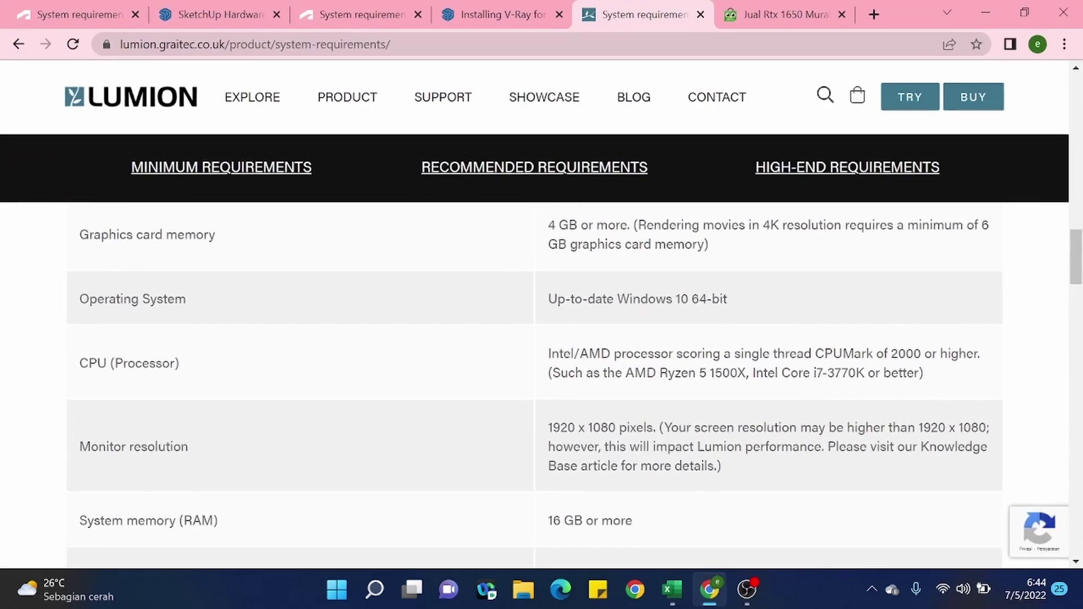
pyautogui.scroll(-15, 709, 427)
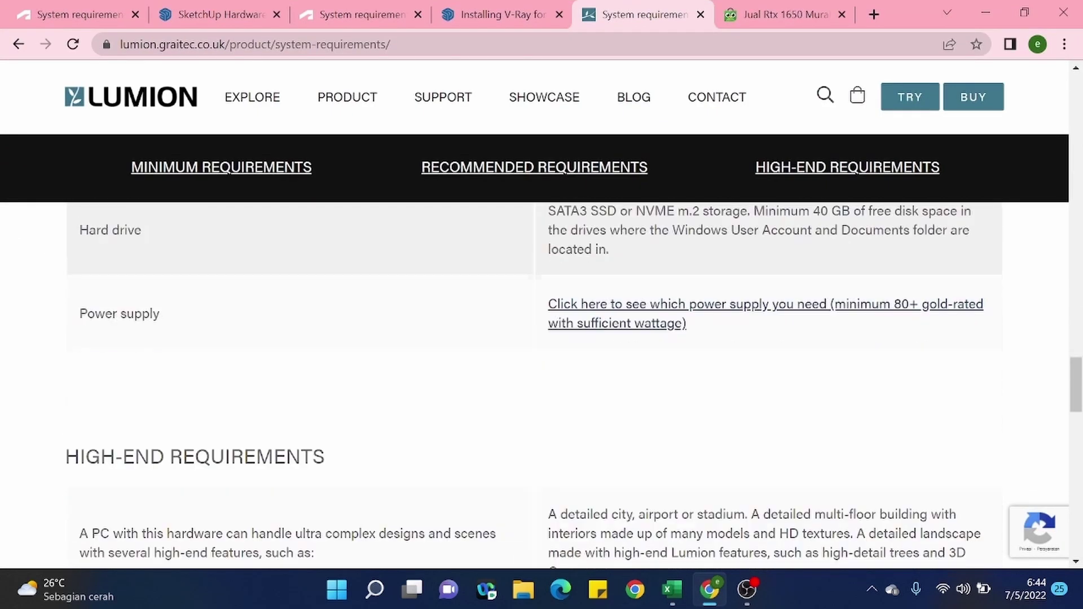
pyautogui.scroll(-5, 709, 427)
pyautogui.scroll(2, 710, 424)
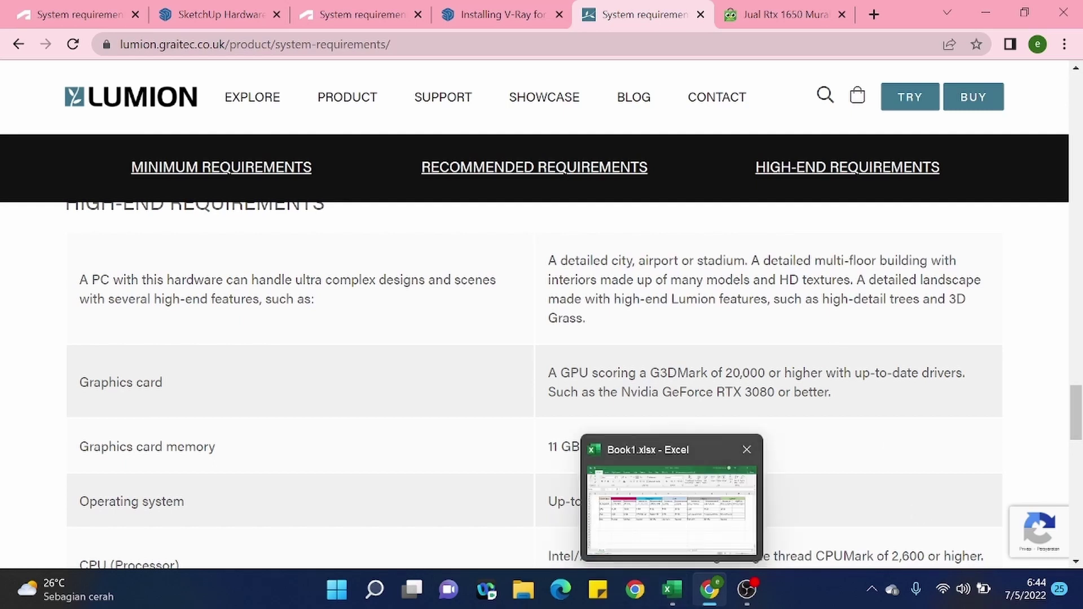
pyautogui.click(685, 603)
pyautogui.click(736, 421)
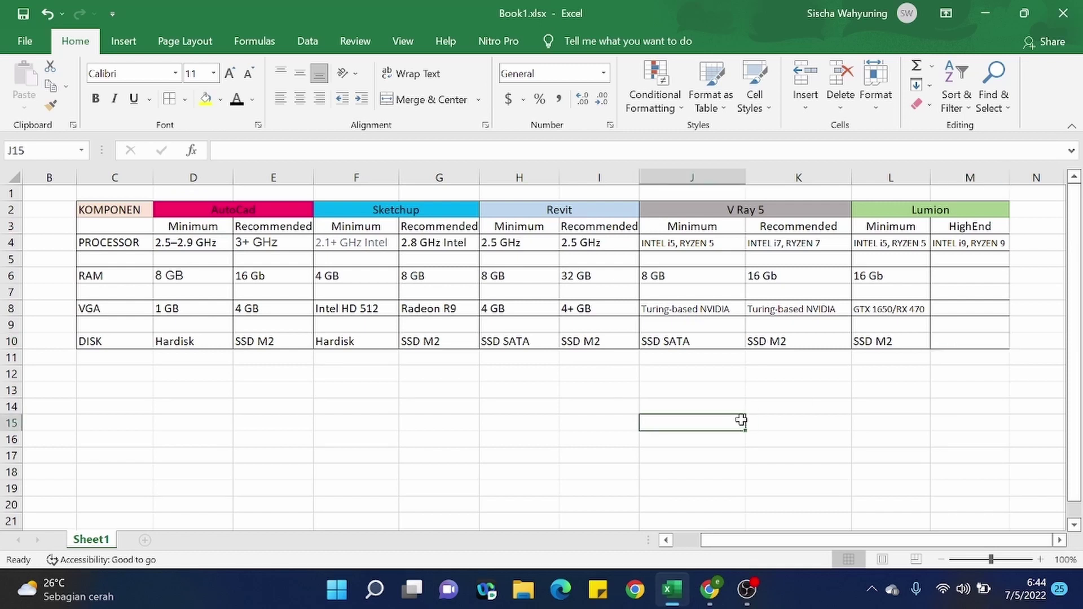
# - Enter RTX 3080 as Lumion's HighEnd VGA and SSD M2 as its HighEnd disk
pyautogui.click(955, 312)
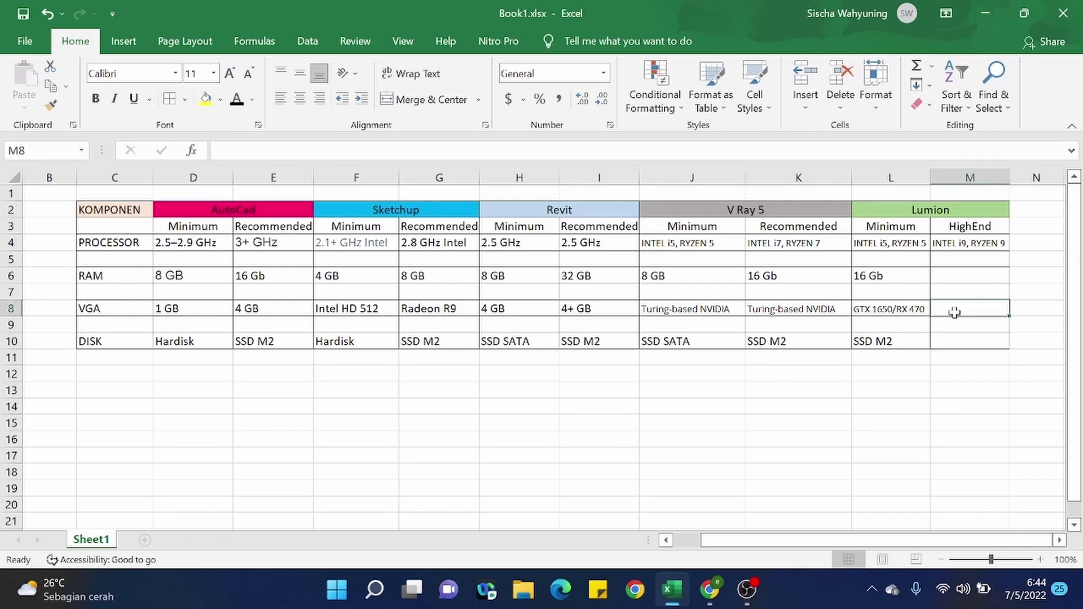
pyautogui.write('RTX')
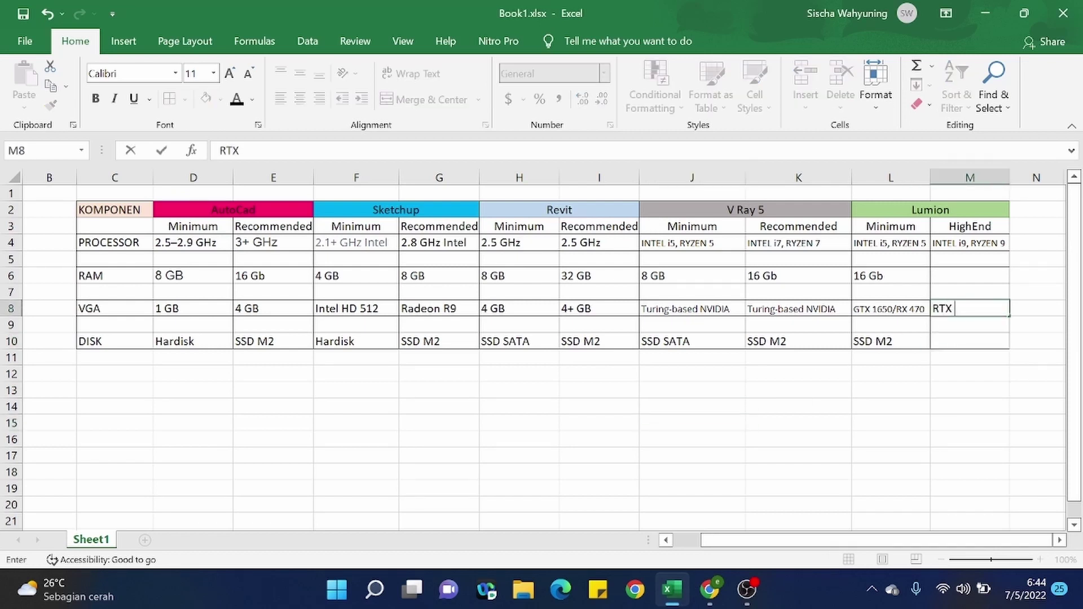
pyautogui.write(' 3080')
pyautogui.click(1020, 422)
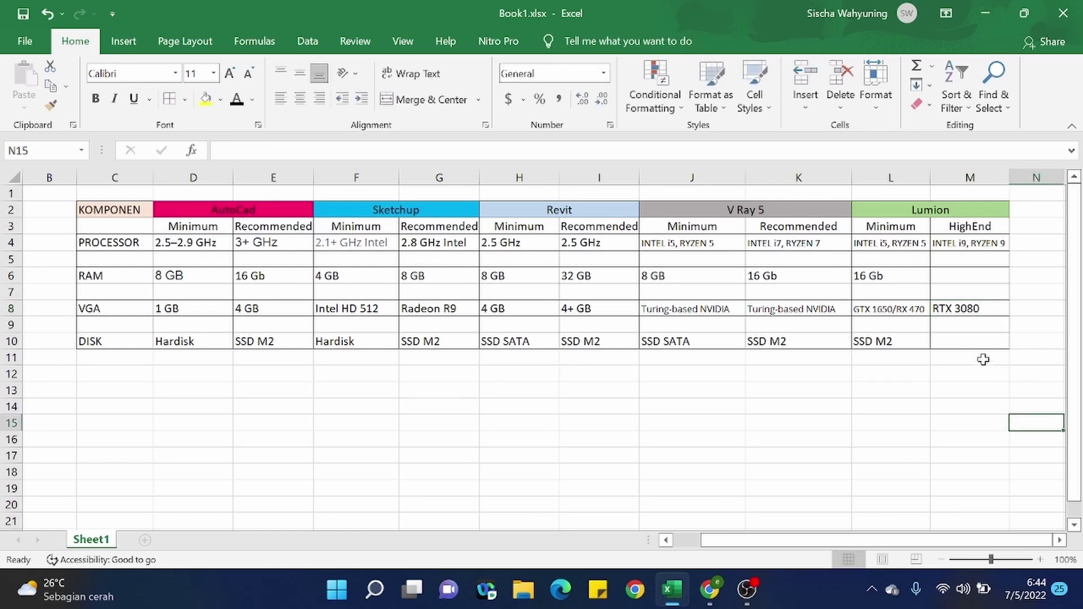
pyautogui.click(950, 342)
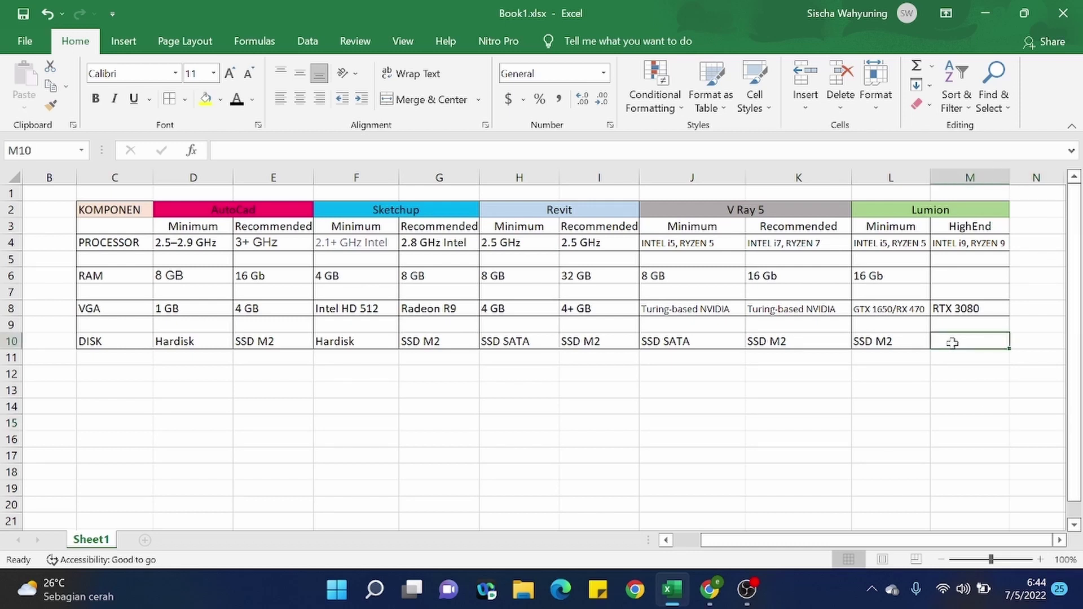
pyautogui.write('SSD M2')
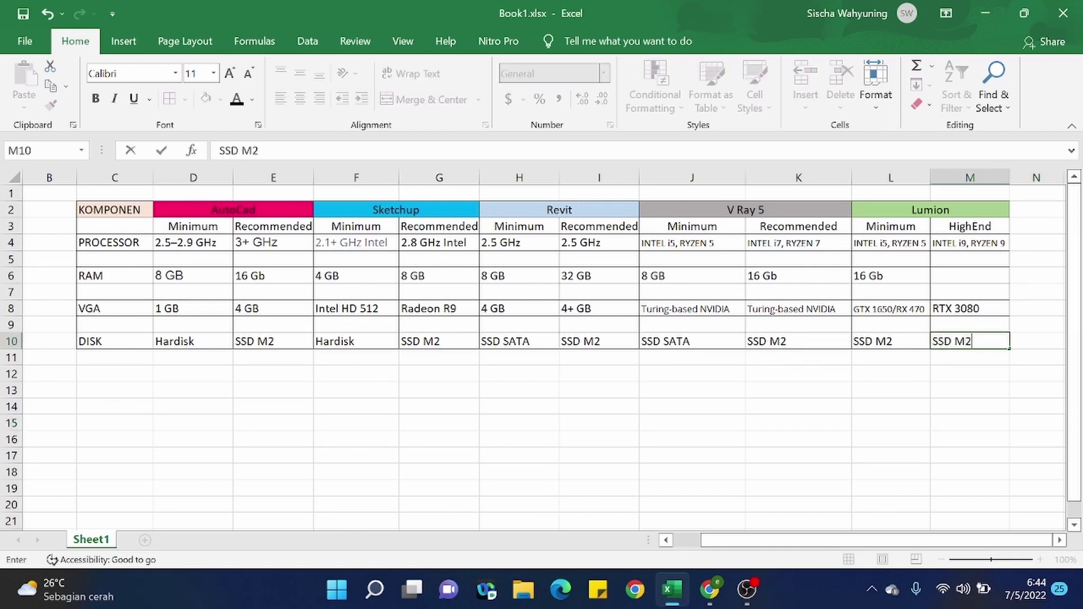
# - Examine the processor, RAM and hard drive rows of Lumion's high-end requirements in Chrome and return to the Excel workbook
pyautogui.click(710, 590)
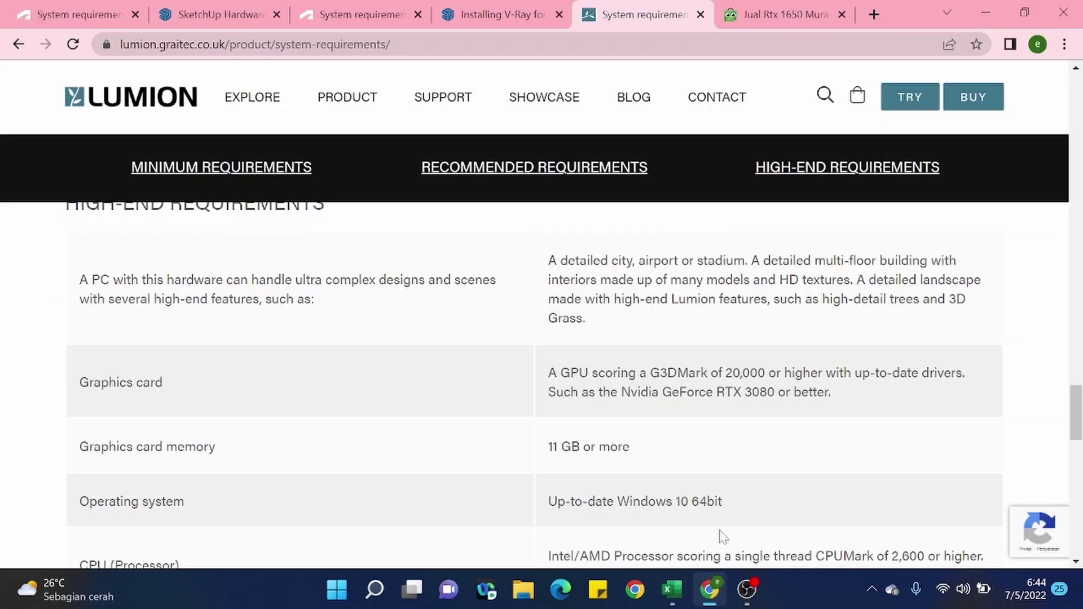
pyautogui.scroll(-3, 715, 492)
pyautogui.scroll(-1, 716, 492)
pyautogui.scroll(-1, 714, 490)
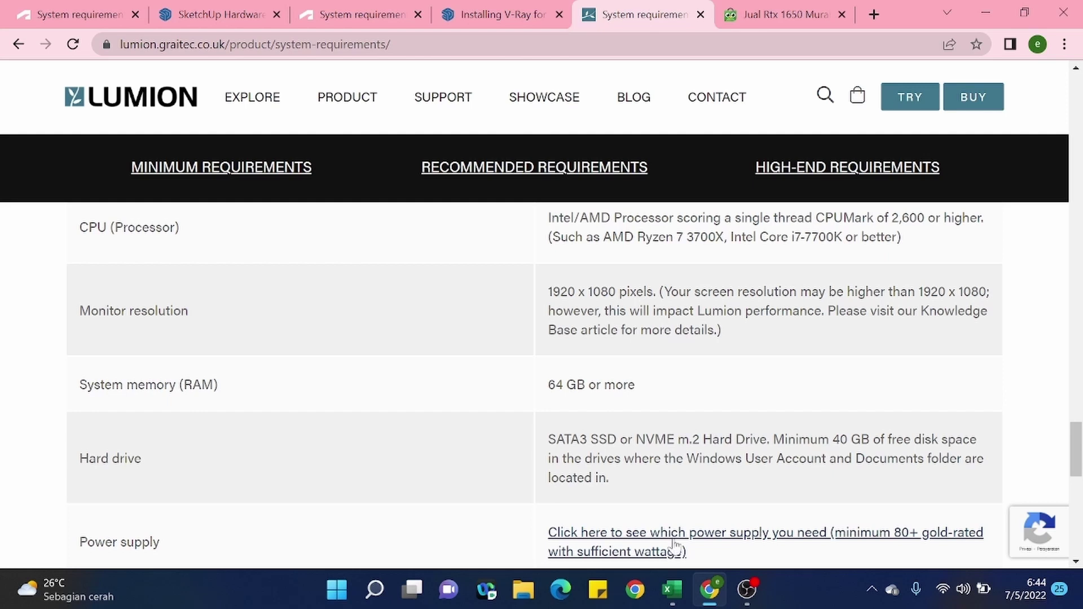
pyautogui.moveTo(645, 439); pyautogui.dragTo(700, 439)
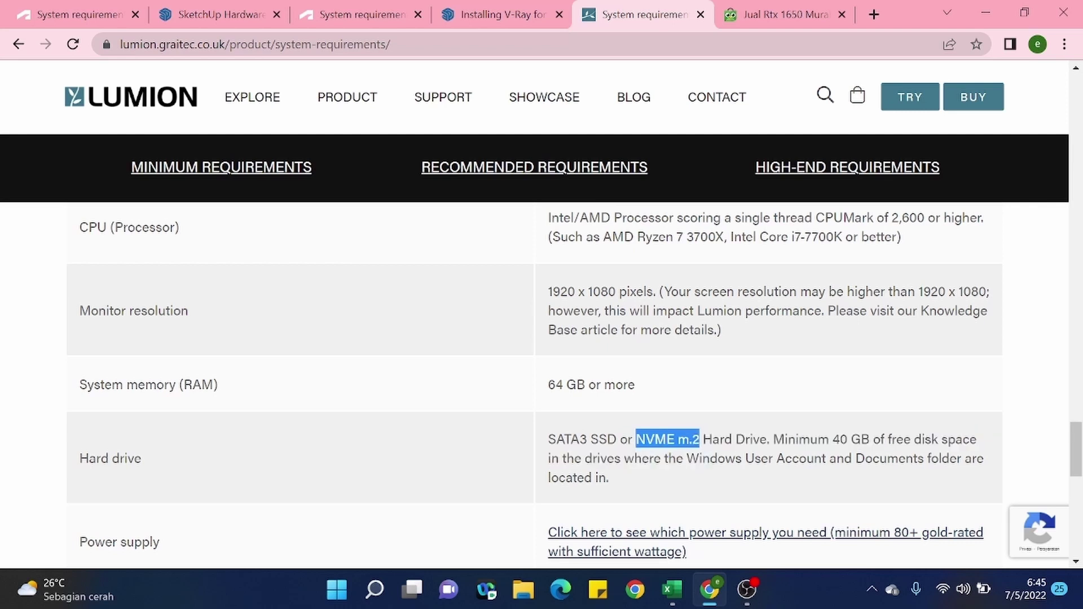
pyautogui.click(700, 439)
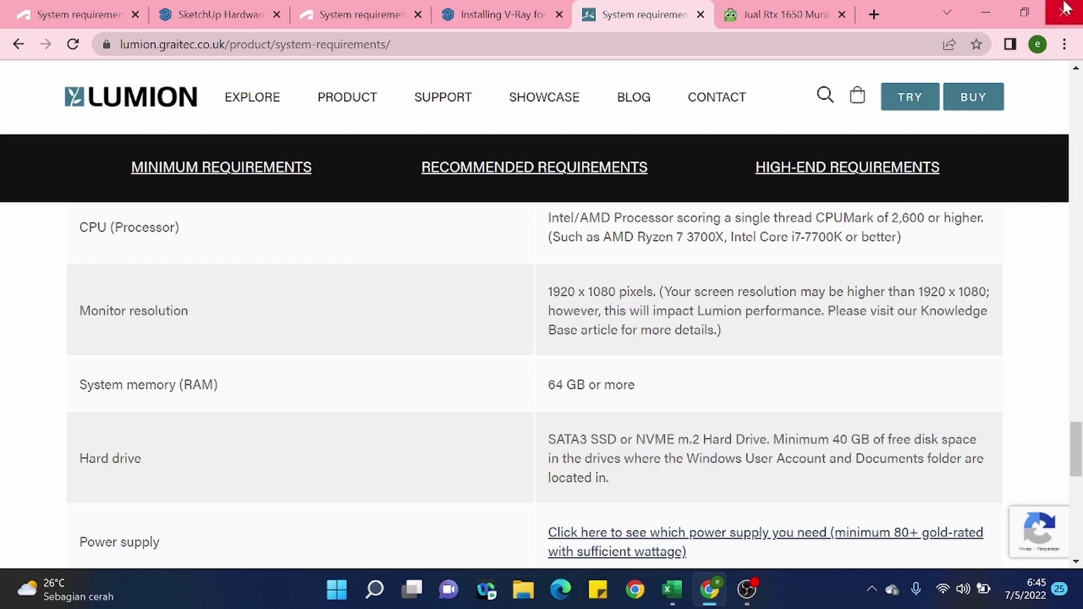
pyautogui.click(987, 10)
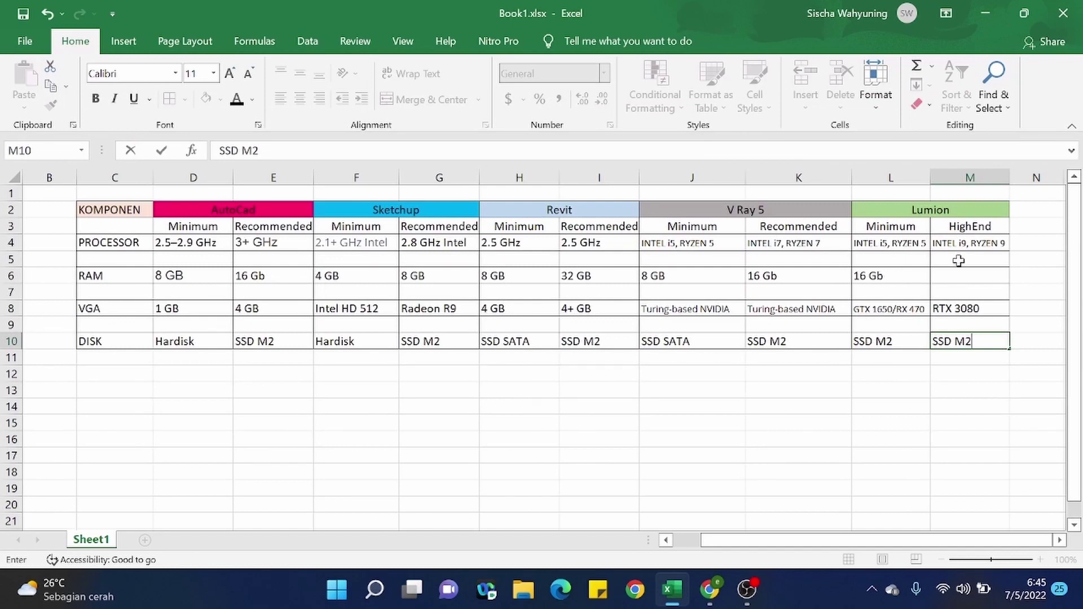
pyautogui.click(709, 590)
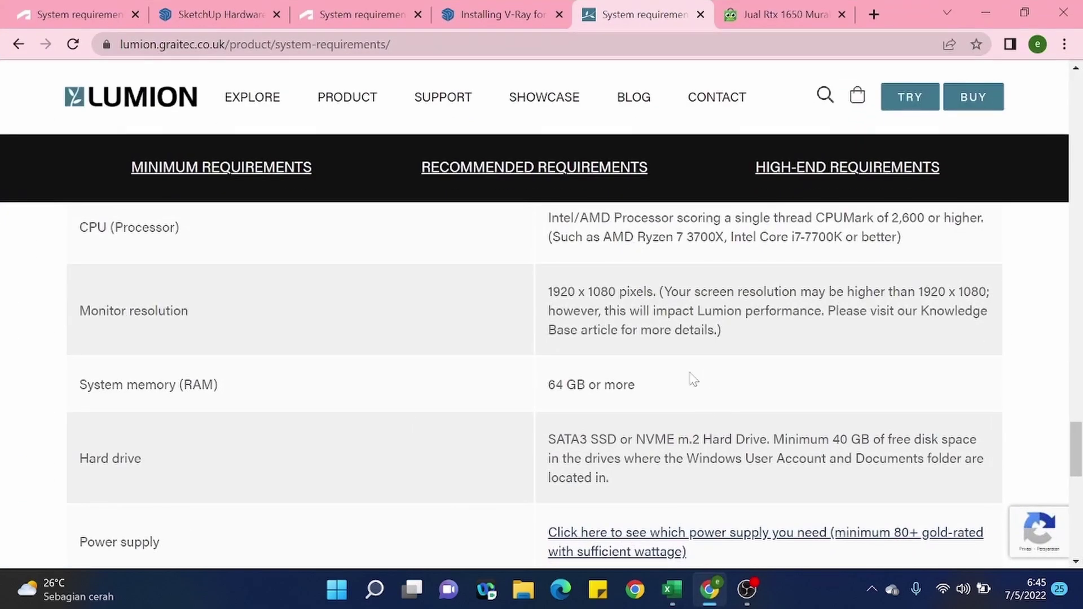
pyautogui.click(986, 11)
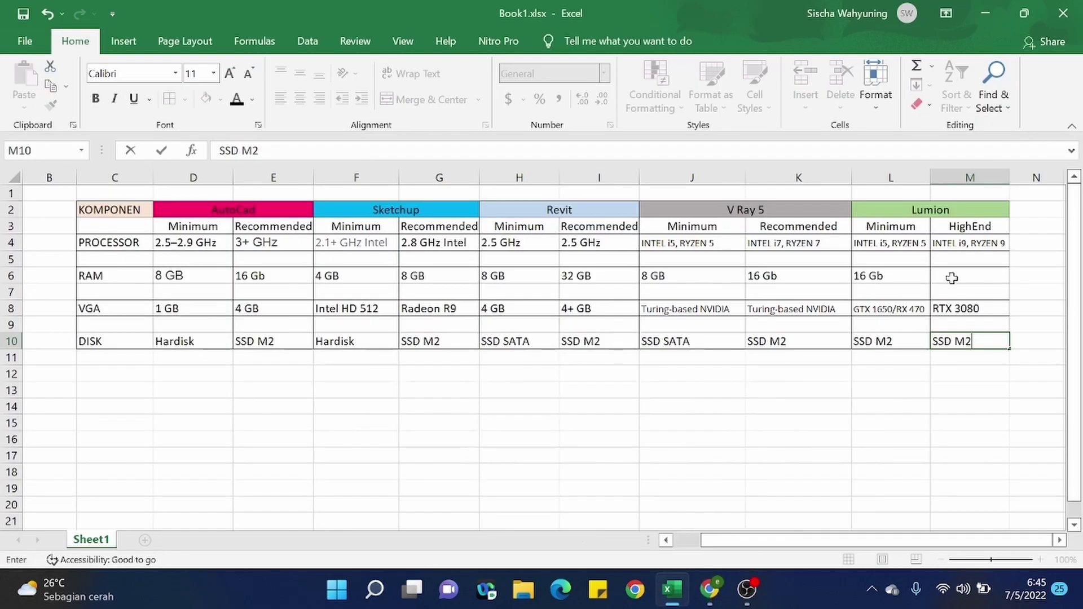
# - Enter 64 GB as Lumion's HighEnd RAM
pyautogui.click(952, 277)
pyautogui.write('6')
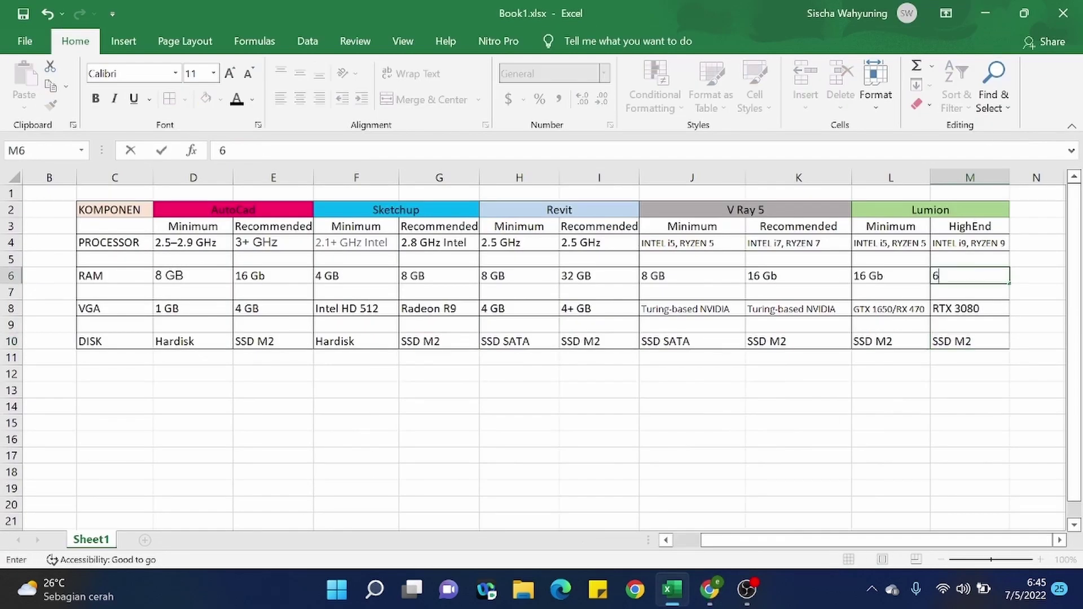
pyautogui.write('4 GB')
pyautogui.click(801, 405)
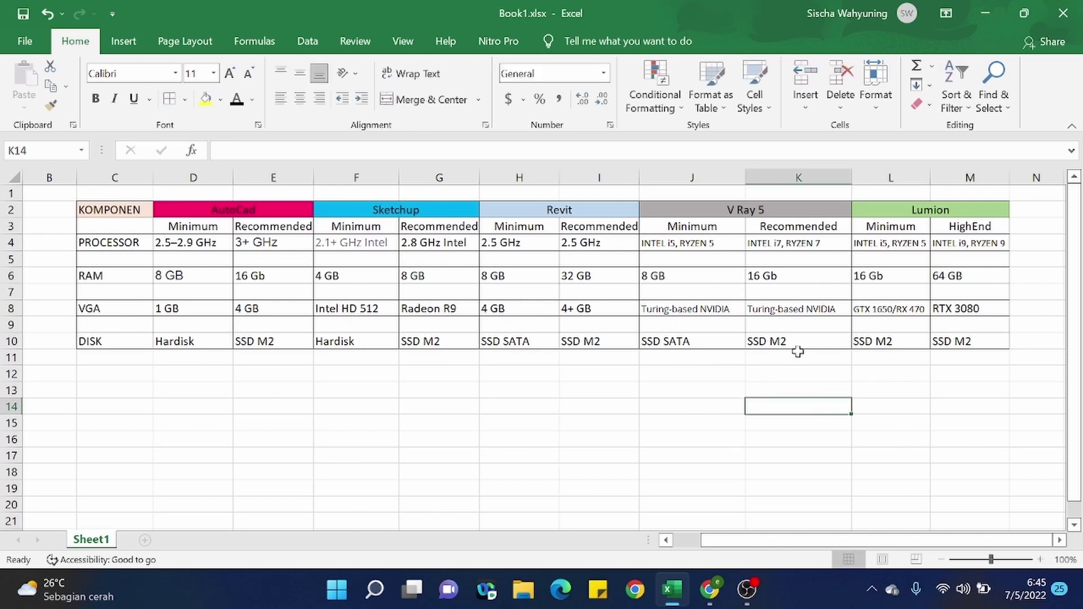
pyautogui.scroll(-3, 396, 415)
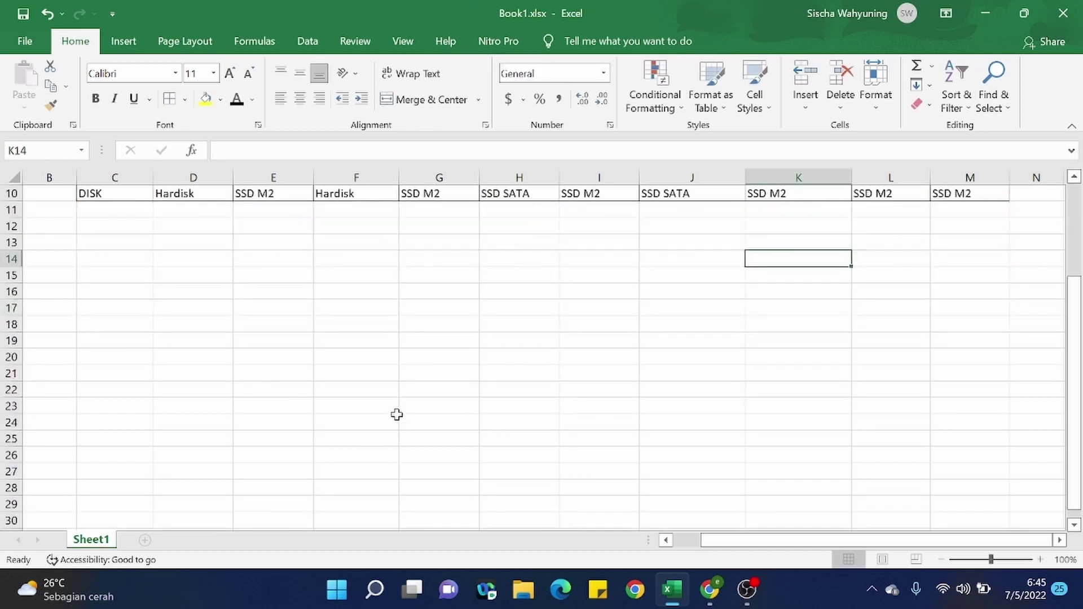
pyautogui.scroll(3, 397, 415)
pyautogui.click(357, 420)
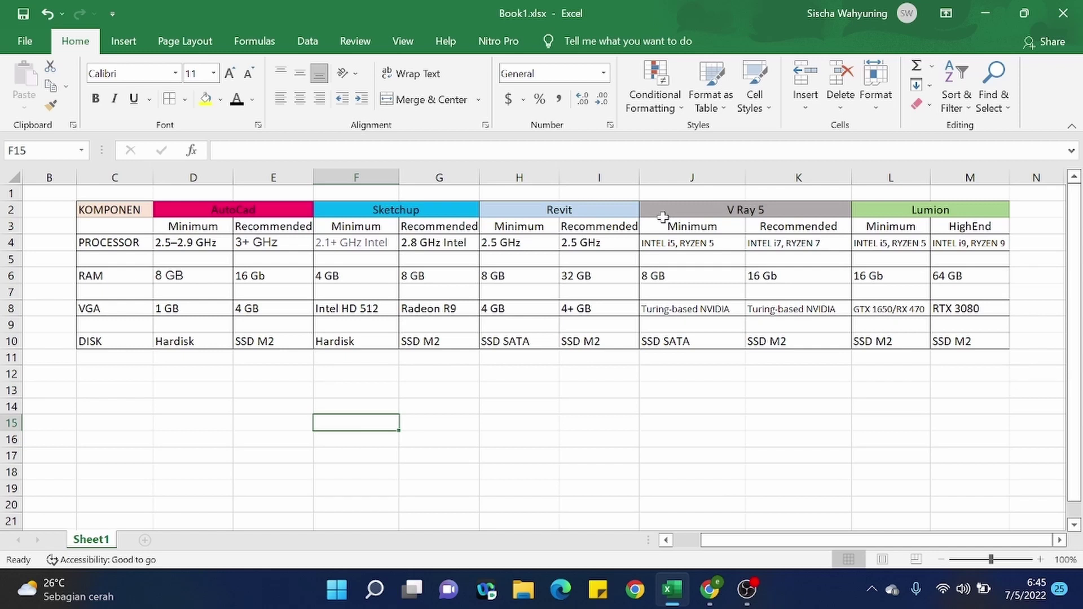
# - Set the font colour of Sketchup's minimum processor entry to black
pyautogui.click(367, 247)
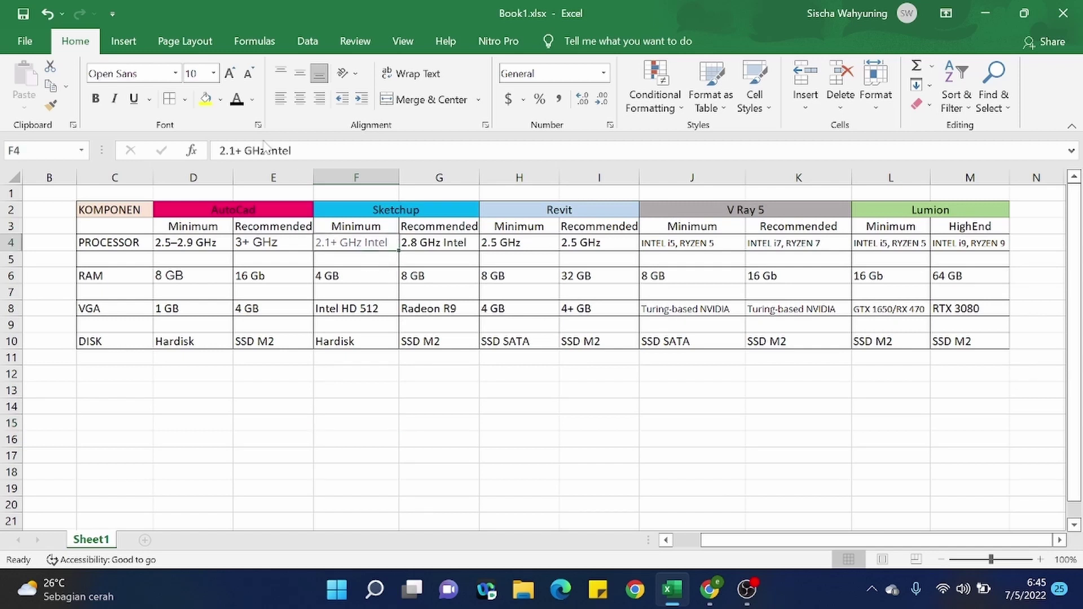
pyautogui.click(240, 101)
pyautogui.click(350, 423)
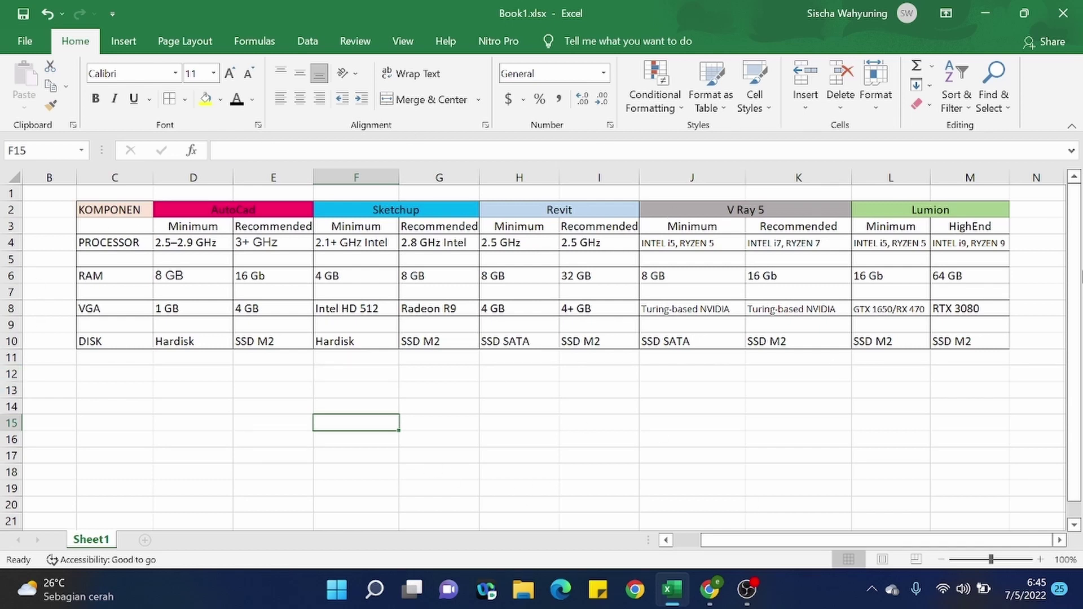
pyautogui.click(303, 387)
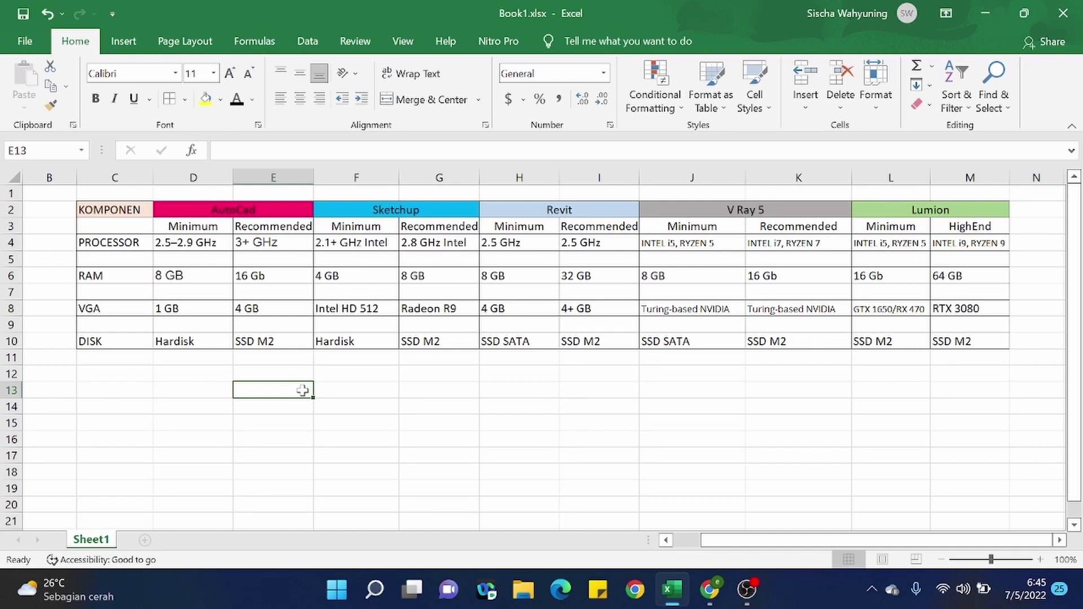
pyautogui.moveTo(209, 241); pyautogui.dragTo(217, 326)
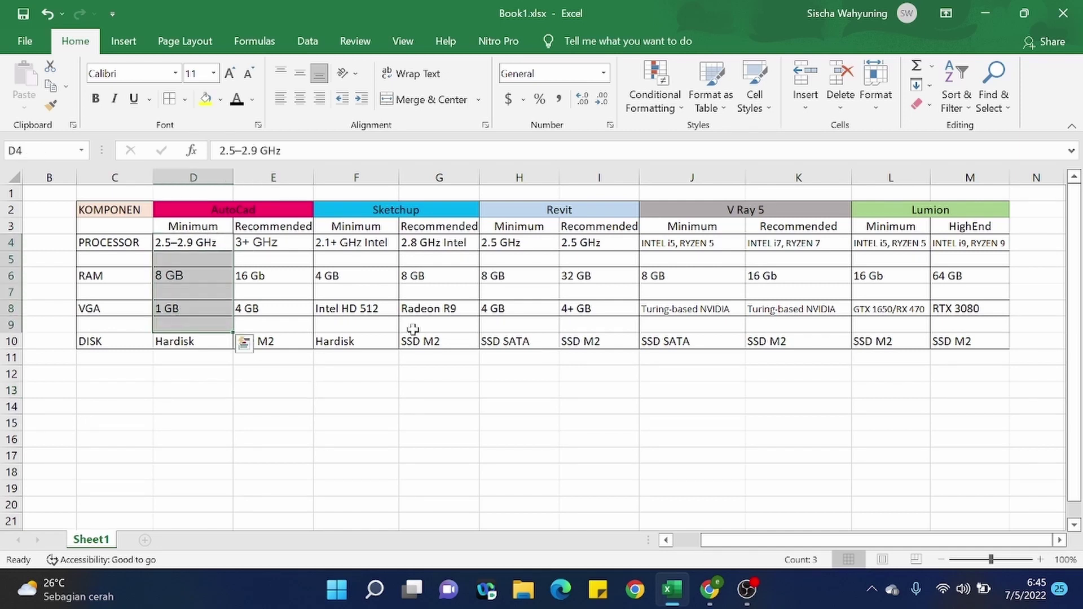
pyautogui.moveTo(778, 231); pyautogui.dragTo(768, 330)
pyautogui.click(762, 353)
pyautogui.click(563, 402)
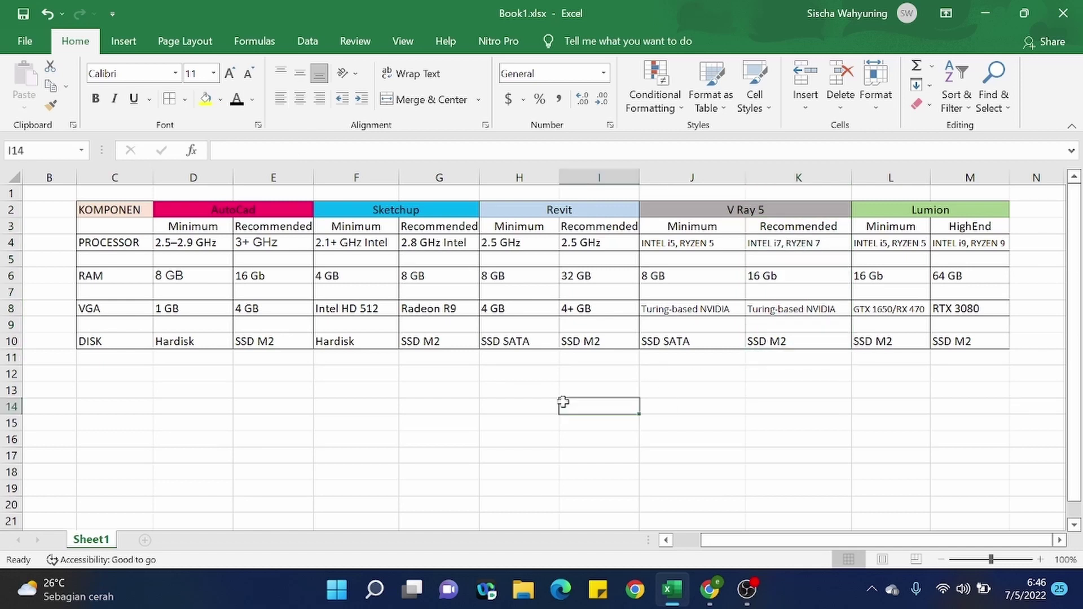
# - Fill Lumion's minimum processor, RAM, VGA and disk entries with yellow
pyautogui.click(890, 248)
pyautogui.click(909, 337)
pyautogui.click(894, 248)
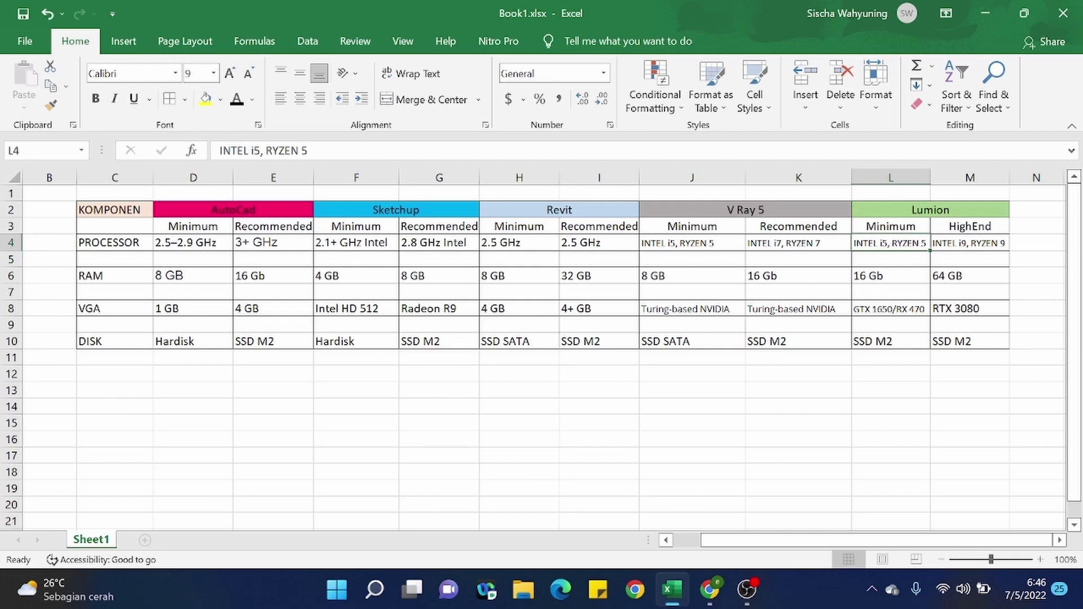
pyautogui.click(206, 100)
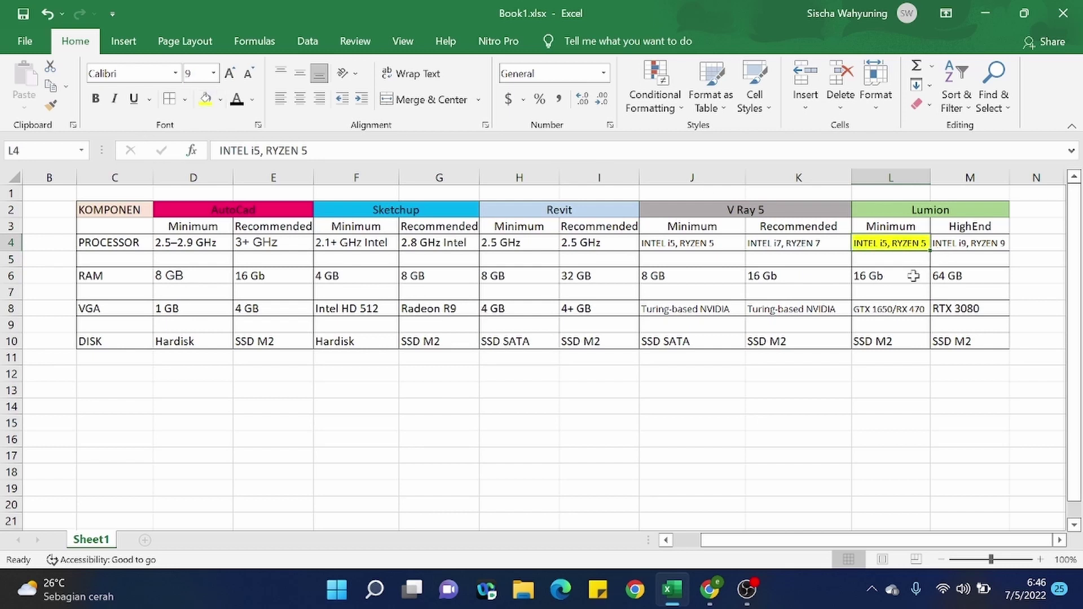
pyautogui.click(897, 273)
pyautogui.click(206, 100)
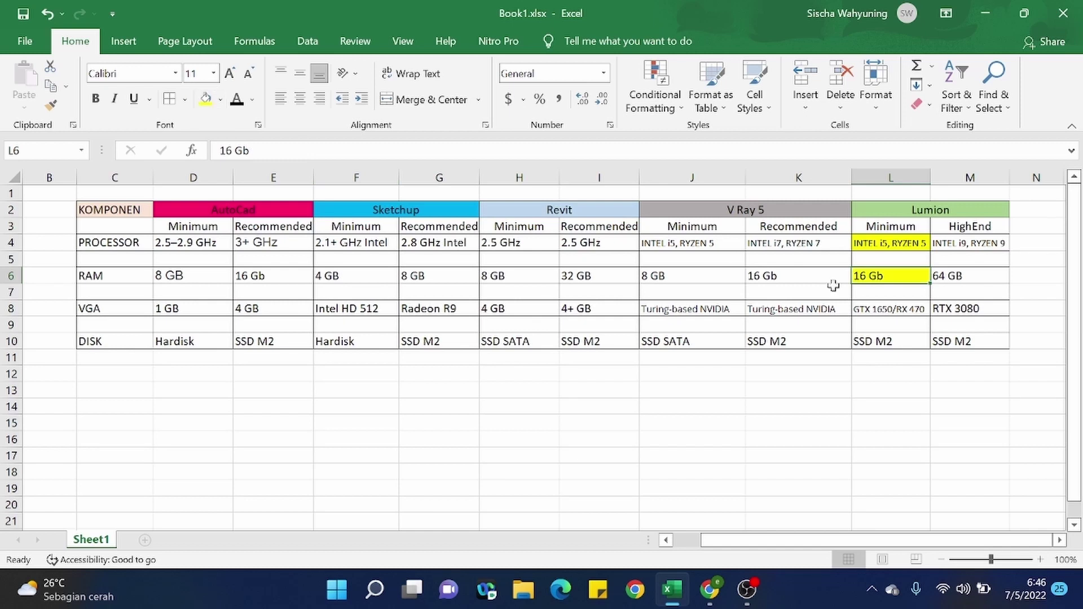
pyautogui.click(867, 305)
pyautogui.click(206, 100)
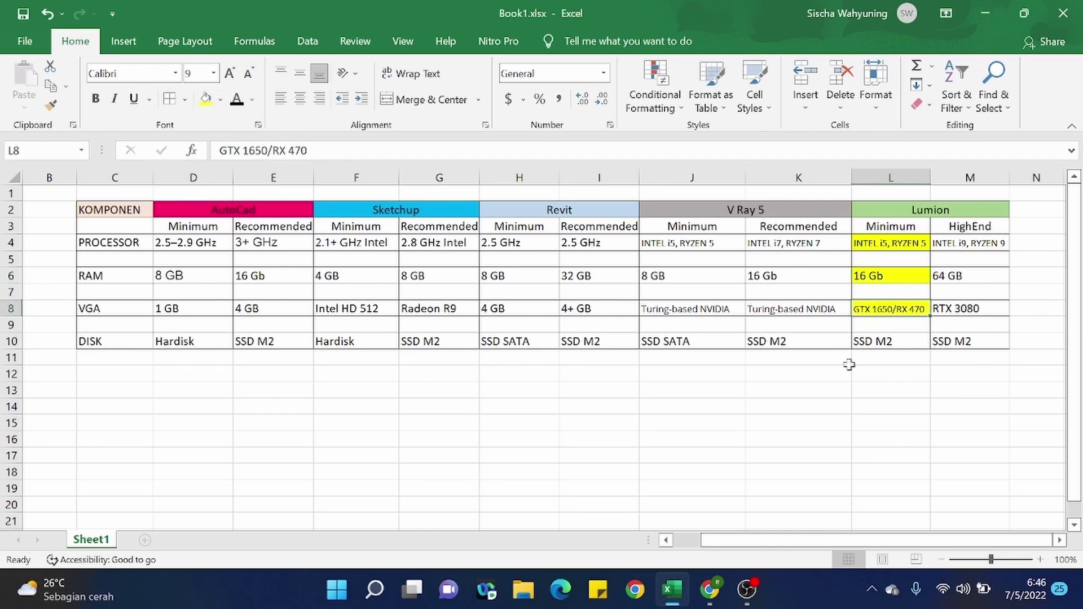
pyautogui.click(898, 345)
pyautogui.click(206, 100)
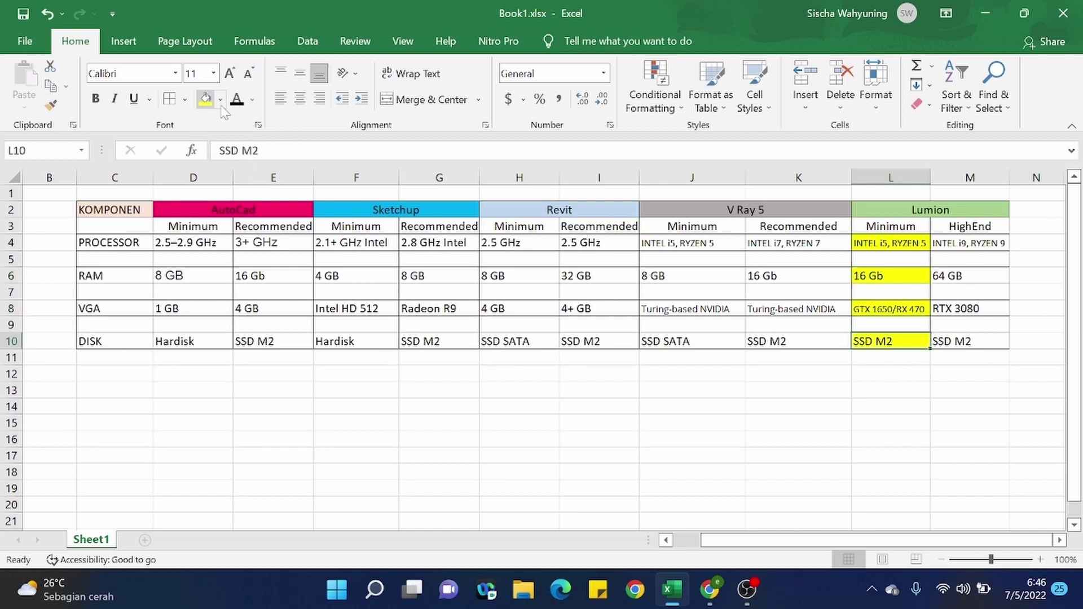
pyautogui.click(806, 422)
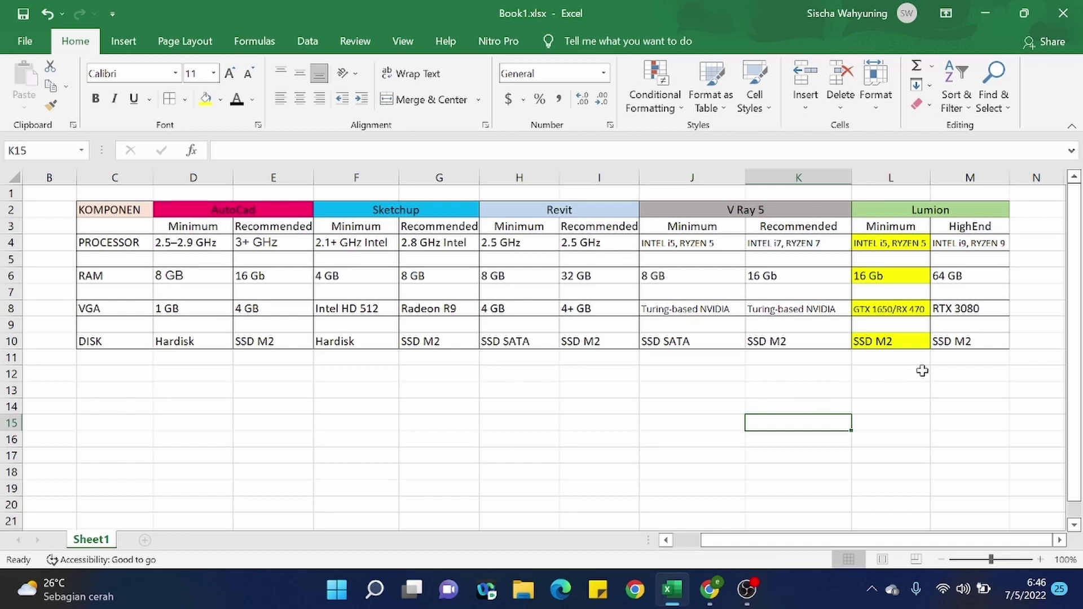
# - Review Lumion's HighEnd entries and its Minimum entries from processor to disk
pyautogui.click(971, 246)
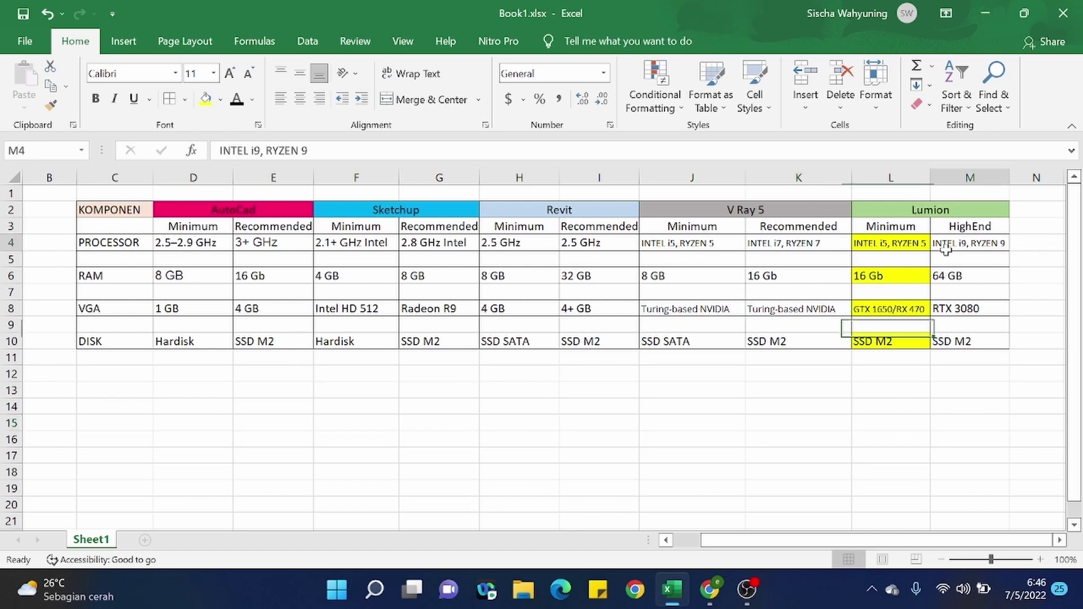
pyautogui.click(966, 277)
pyautogui.click(967, 311)
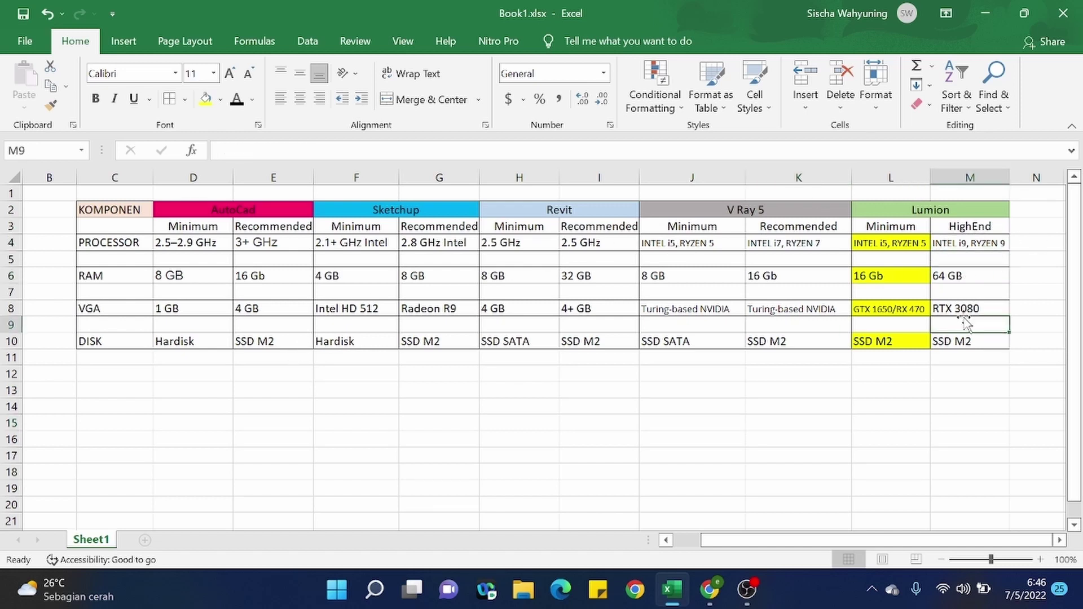
pyautogui.click(967, 342)
pyautogui.click(890, 241)
pyautogui.click(901, 280)
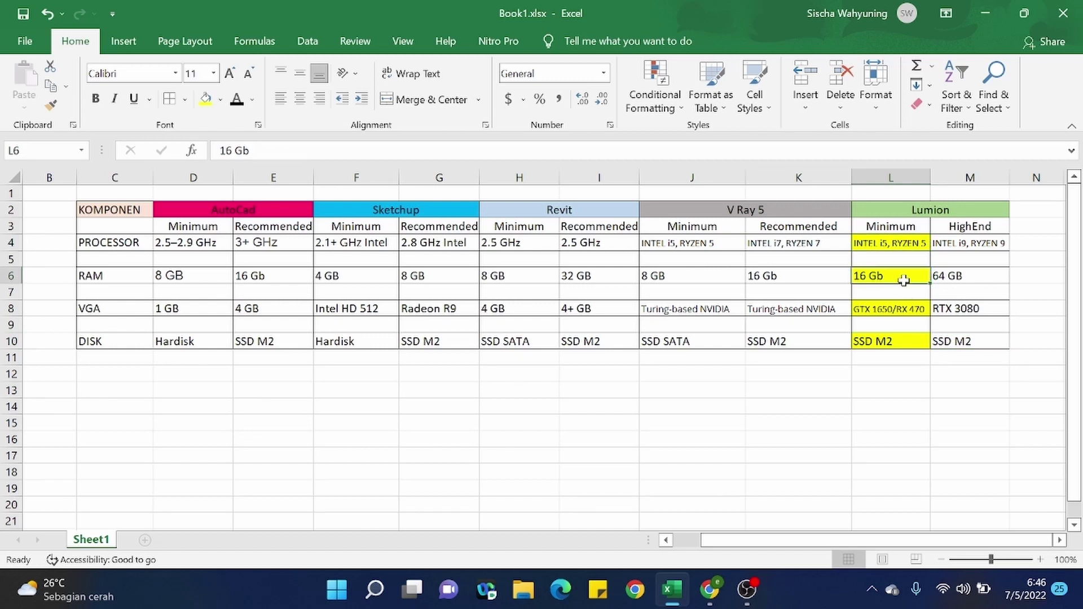
pyautogui.click(900, 310)
pyautogui.click(913, 340)
# - Fill Lumion's HighEnd processor, RAM, VGA and disk entries with light orange
pyautogui.click(969, 243)
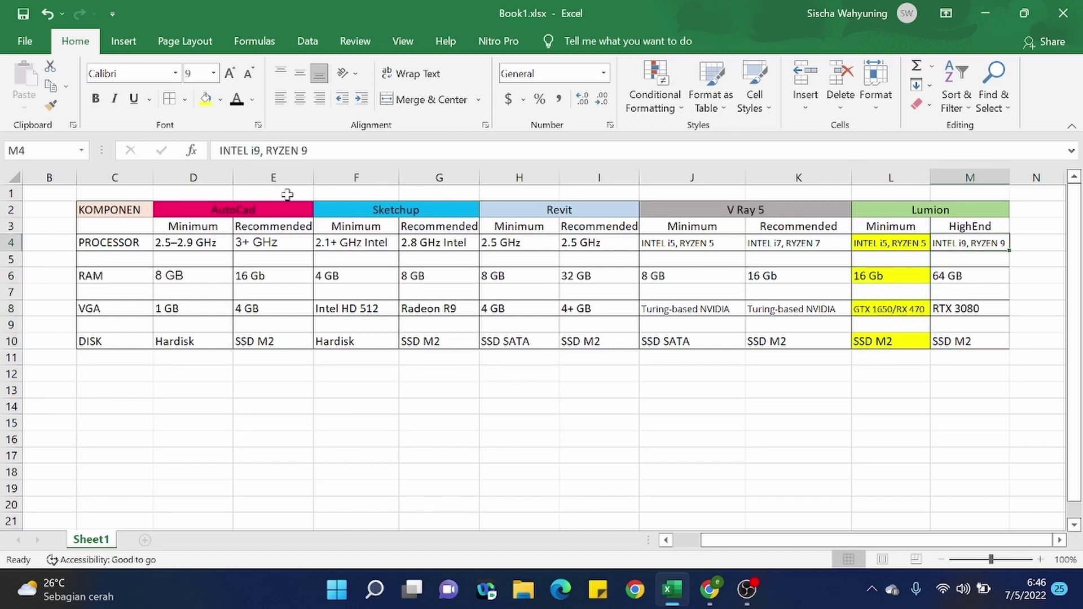
pyautogui.click(220, 101)
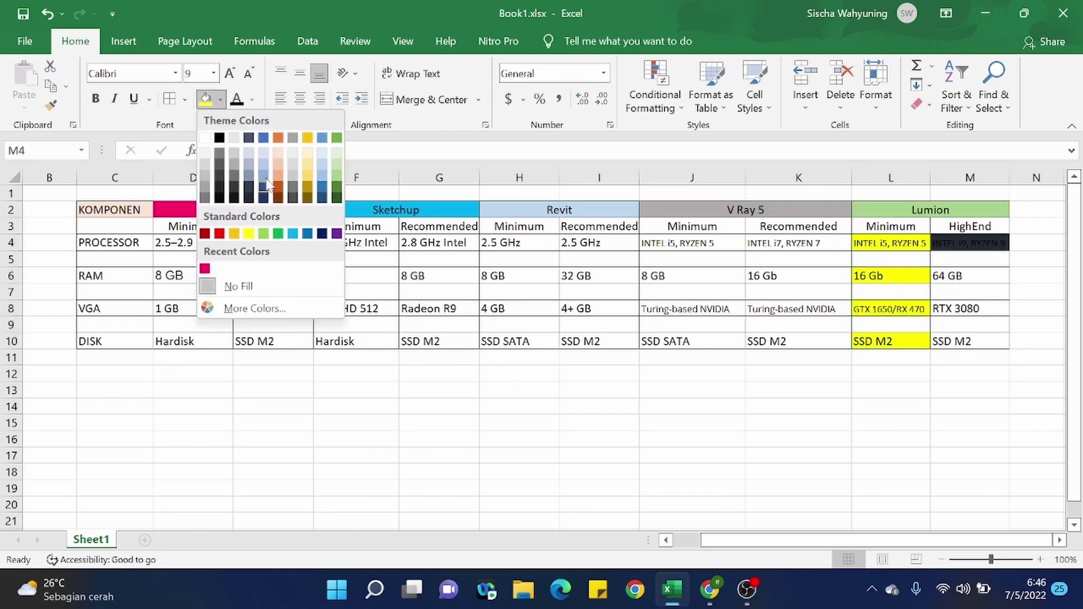
pyautogui.click(277, 168)
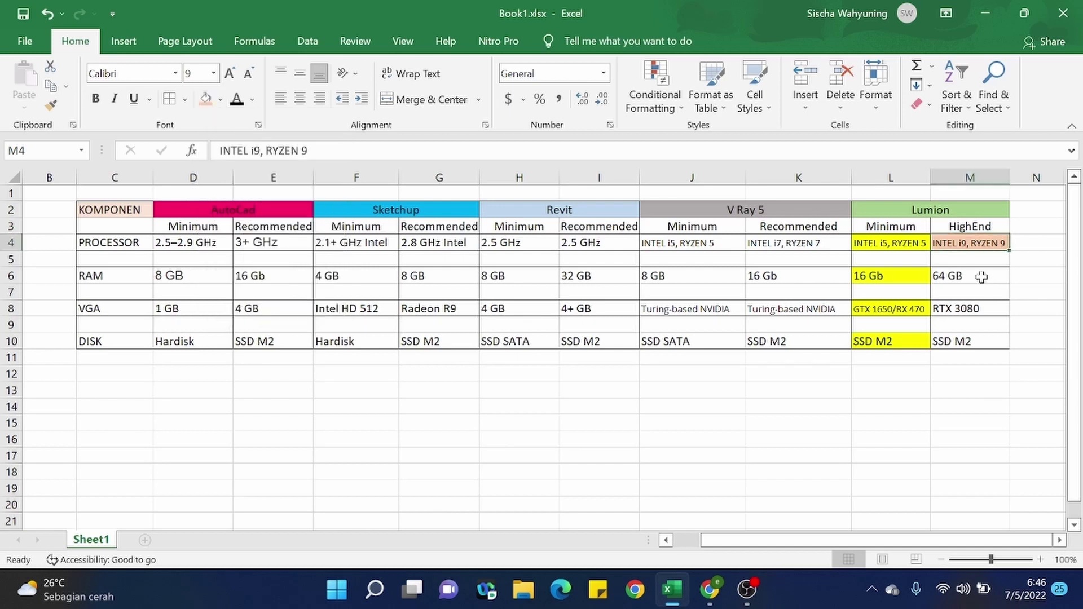
pyautogui.click(983, 277)
pyautogui.click(206, 99)
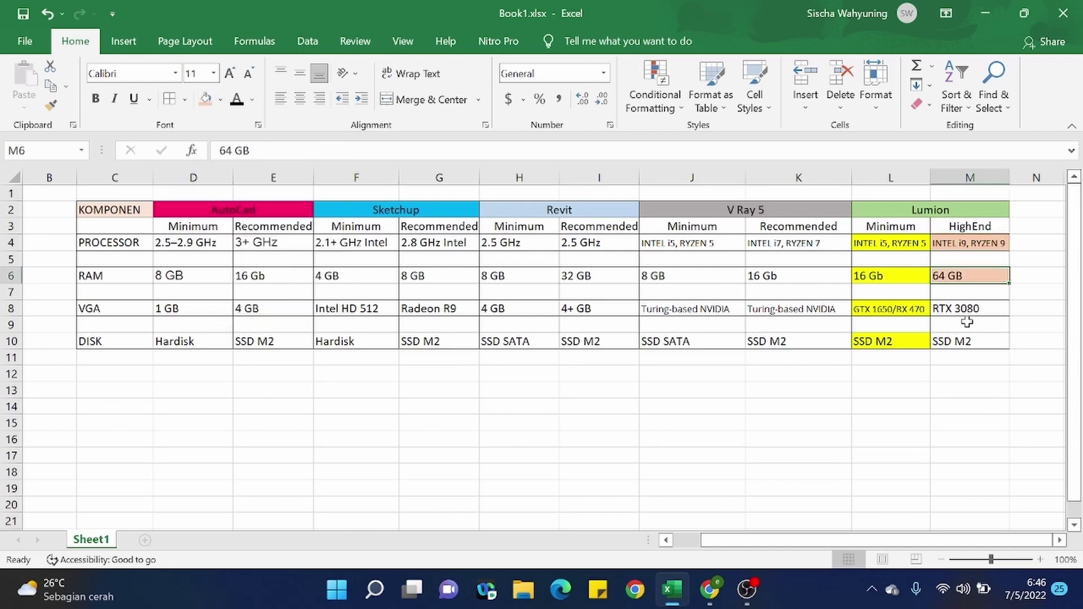
pyautogui.click(965, 310)
pyautogui.click(206, 99)
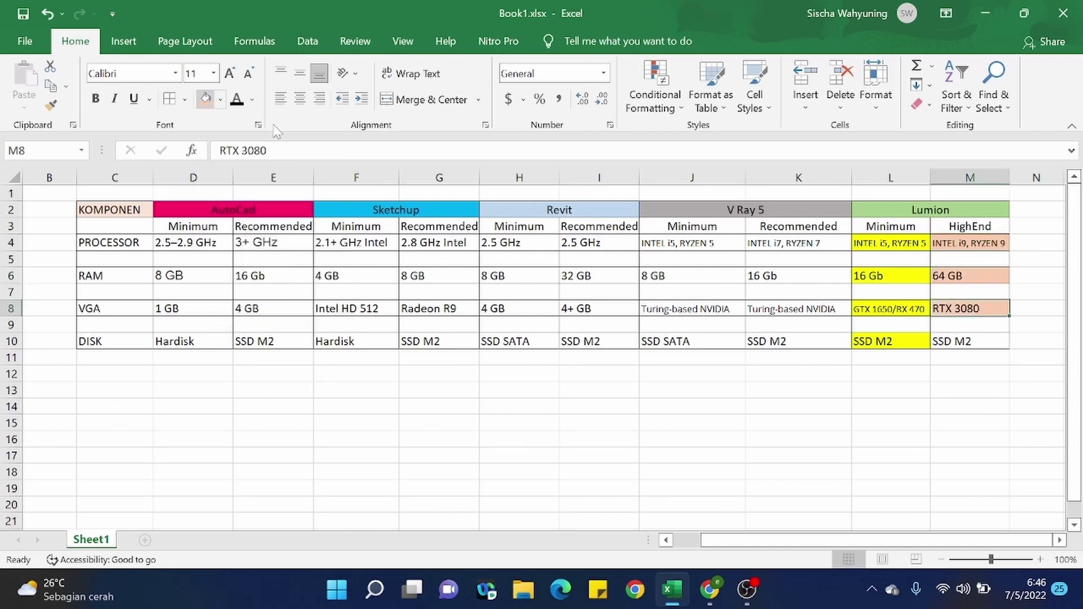
pyautogui.click(959, 345)
pyautogui.click(205, 99)
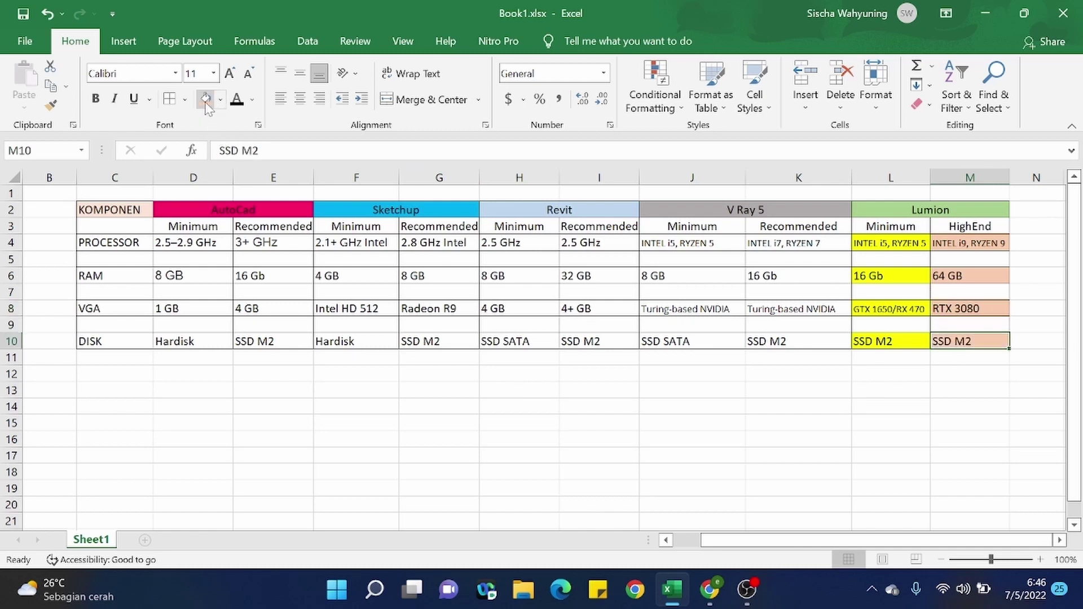
pyautogui.click(880, 473)
pyautogui.click(891, 452)
pyautogui.click(900, 384)
pyautogui.click(378, 372)
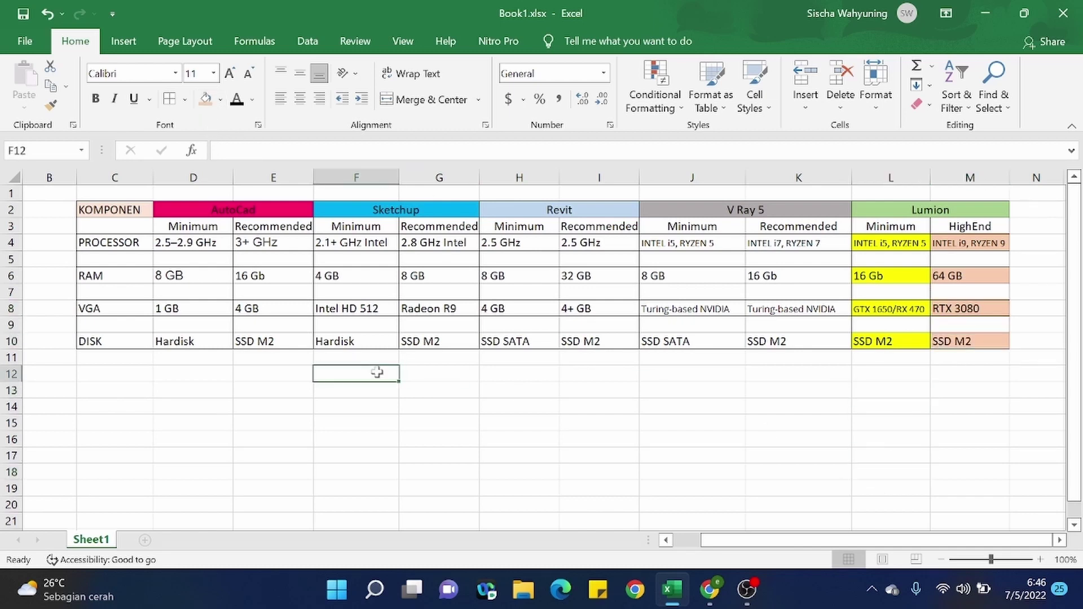
pyautogui.click(351, 423)
pyautogui.click(351, 436)
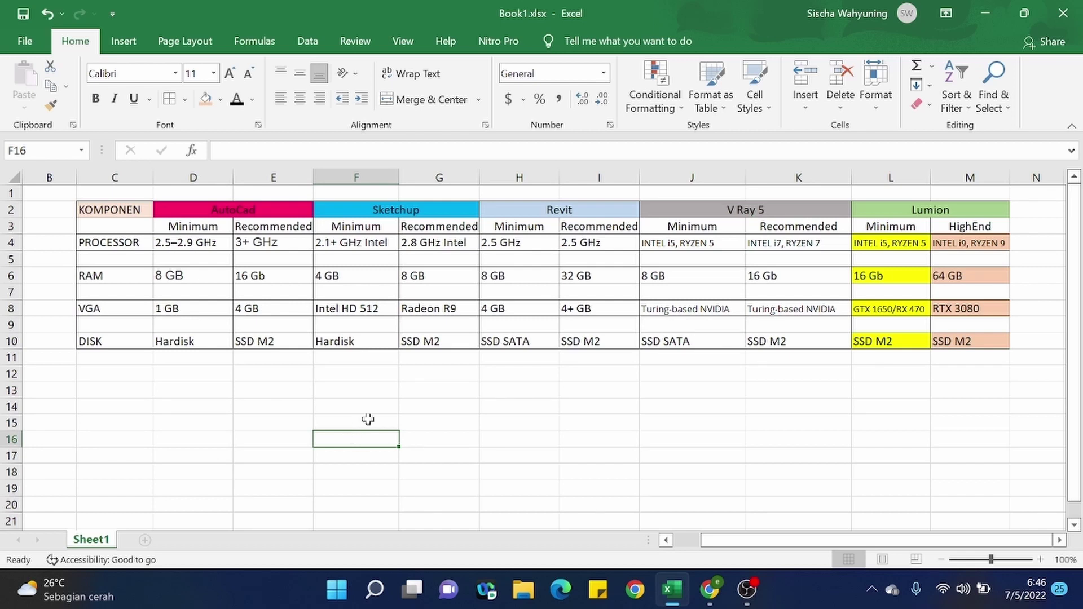
pyautogui.scroll(-1, 379, 435)
pyautogui.scroll(1, 379, 437)
# - Examine Lumion's minimum processor, RAM, VGA and disk entries and compare its minimum processor with the HighEnd one
pyautogui.click(872, 247)
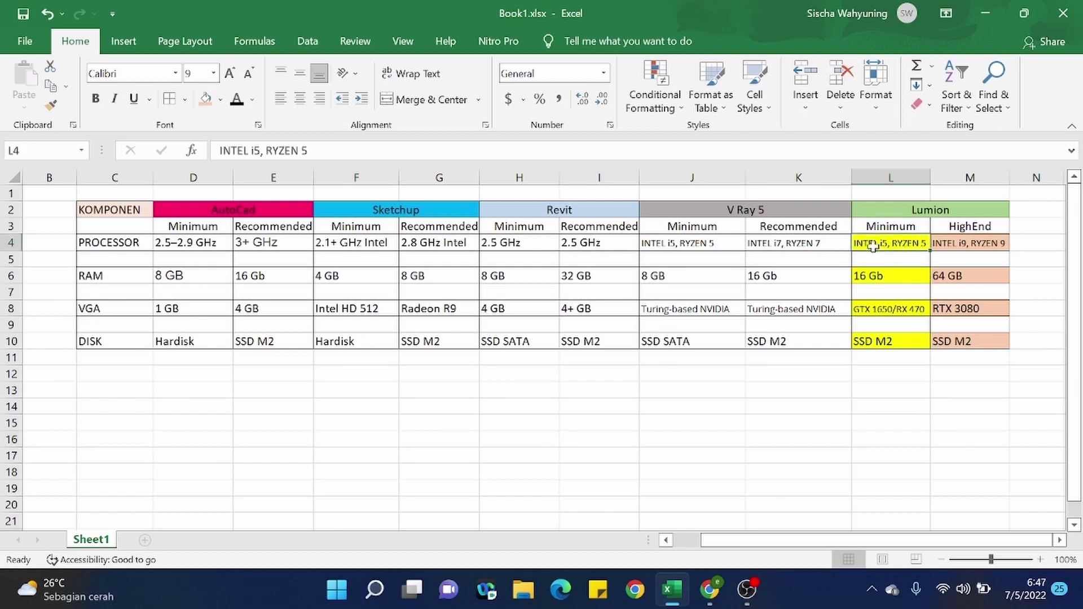
pyautogui.click(878, 275)
pyautogui.click(894, 317)
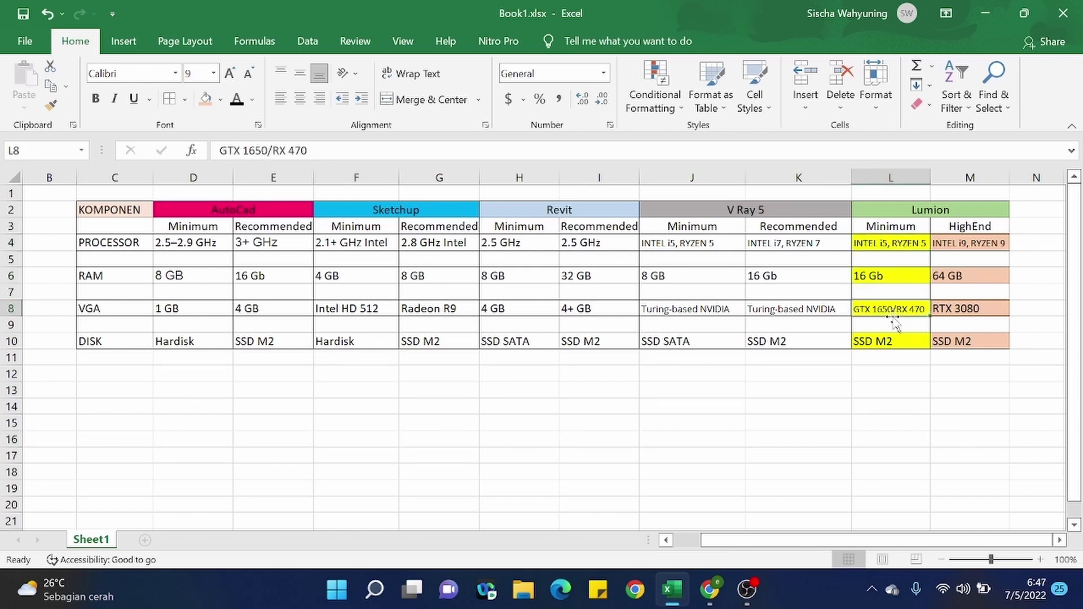
pyautogui.click(884, 342)
pyautogui.click(885, 306)
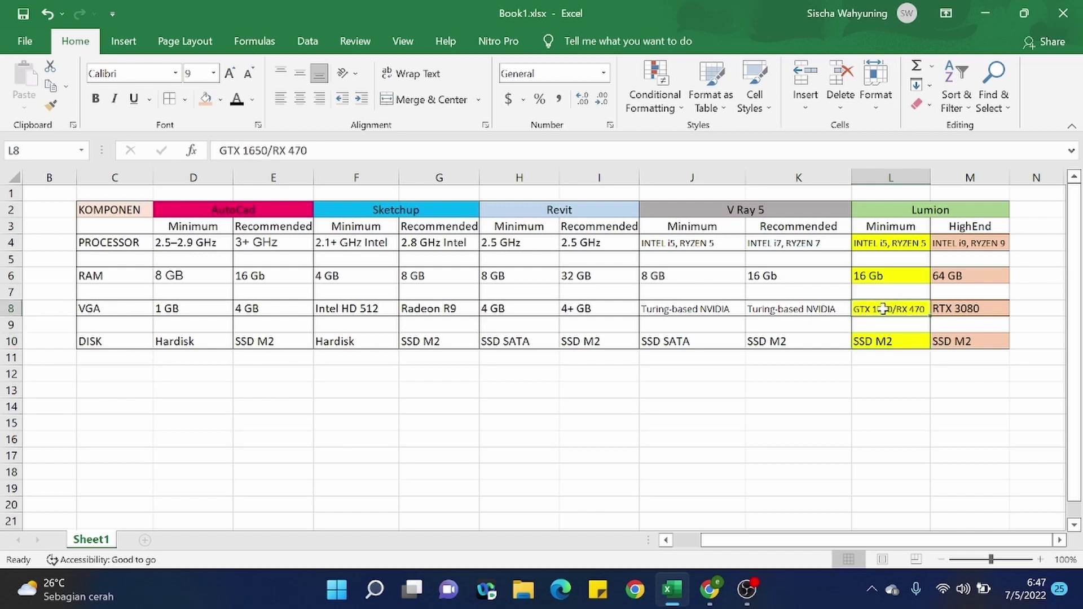
pyautogui.click(887, 273)
pyautogui.click(890, 245)
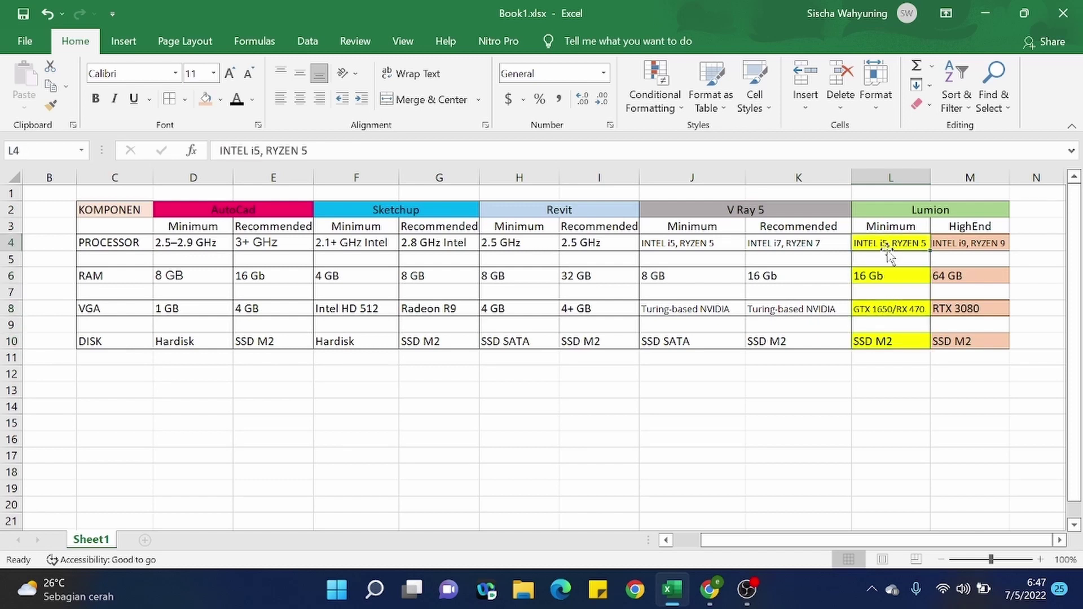
pyautogui.click(843, 387)
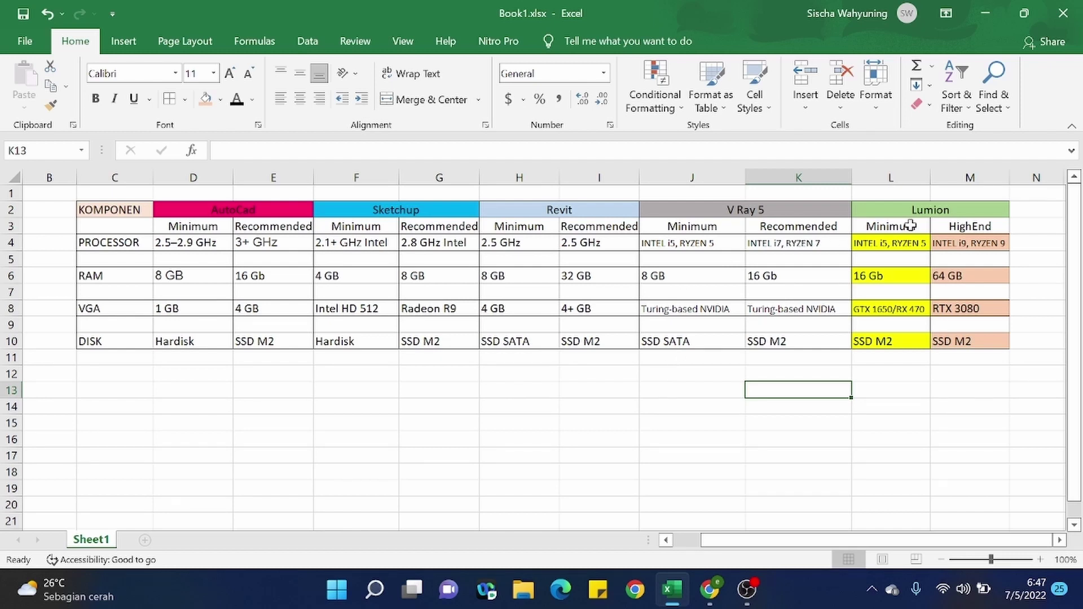
pyautogui.click(898, 246)
pyautogui.click(959, 243)
pyautogui.click(867, 248)
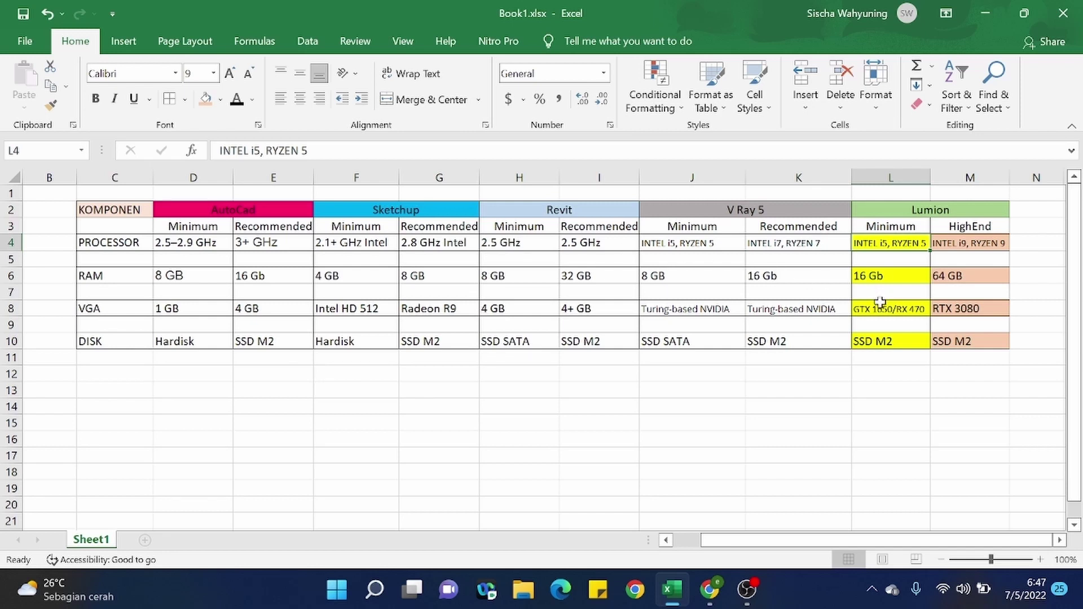
pyautogui.click(433, 312)
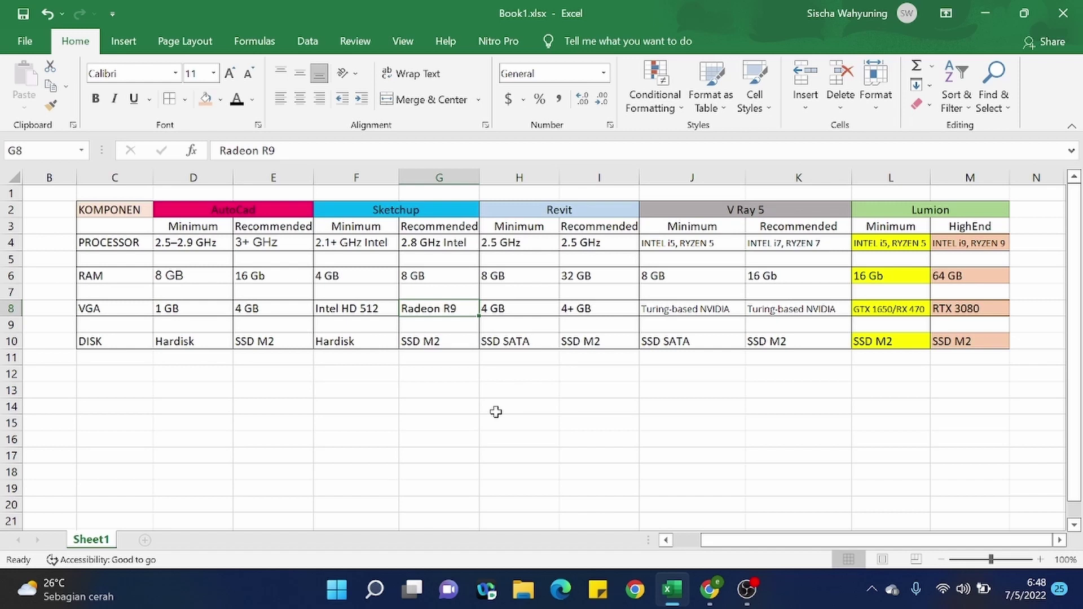
pyautogui.click(384, 337)
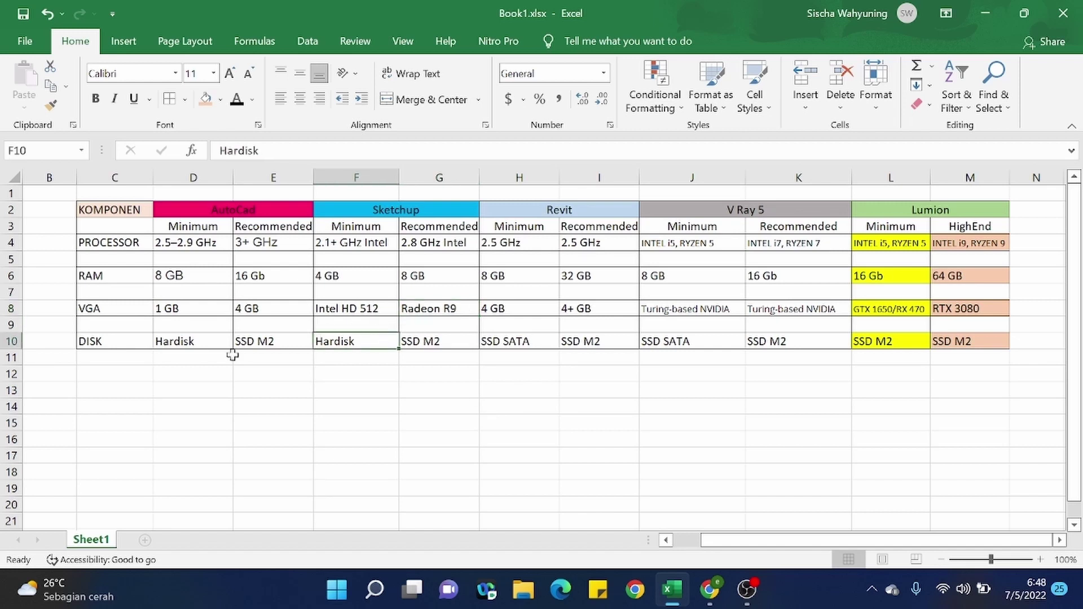
pyautogui.click(191, 345)
pyautogui.click(196, 411)
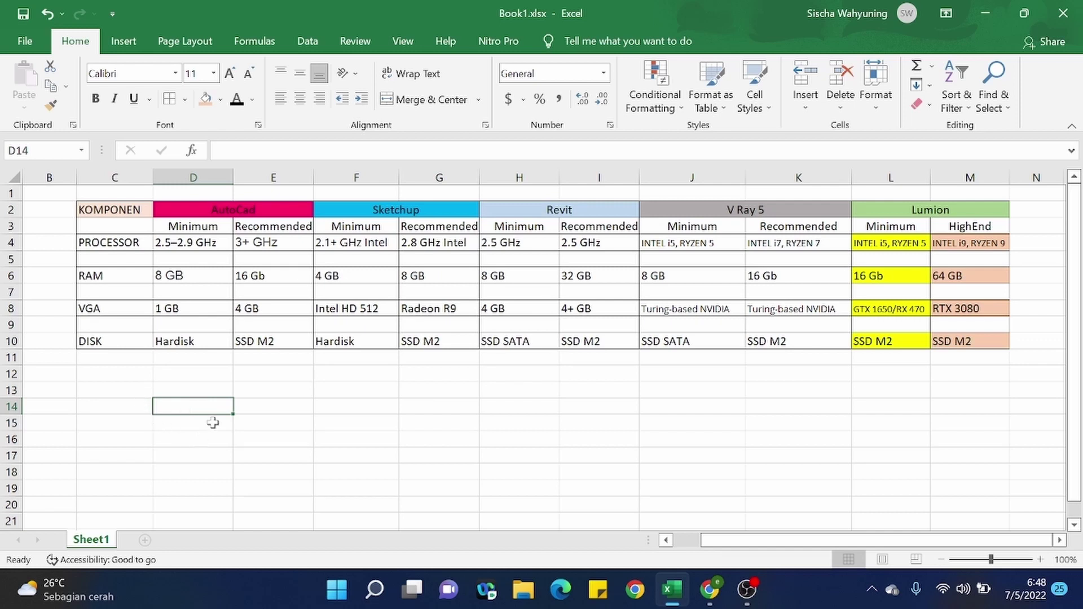
pyautogui.click(255, 428)
pyautogui.click(317, 406)
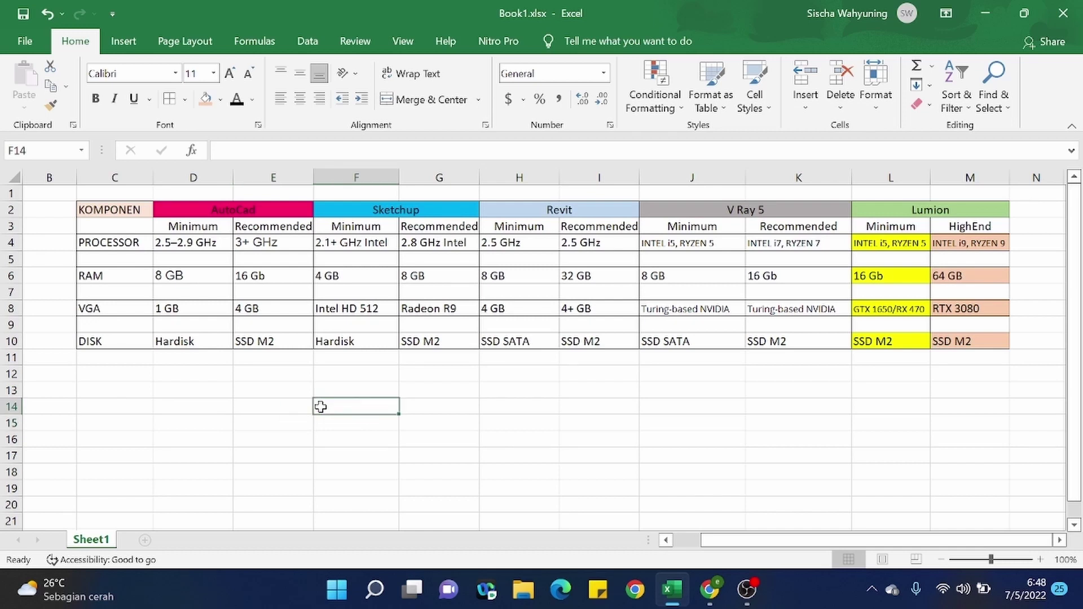
pyautogui.click(267, 388)
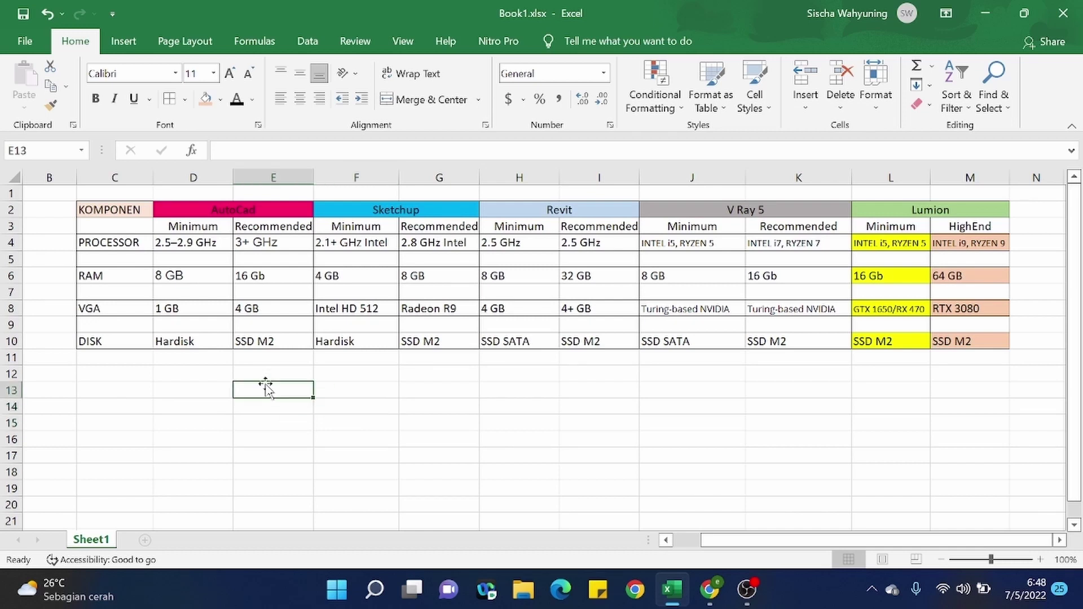
pyautogui.click(195, 408)
pyautogui.click(257, 422)
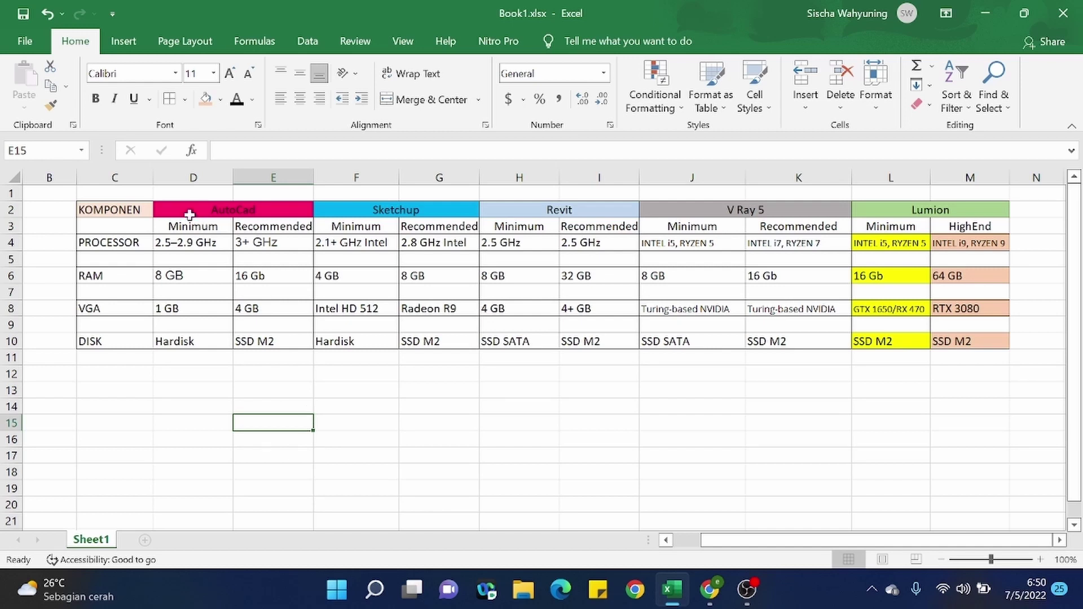
pyautogui.moveTo(511, 229); pyautogui.dragTo(516, 313)
pyautogui.click(582, 245)
pyautogui.click(656, 443)
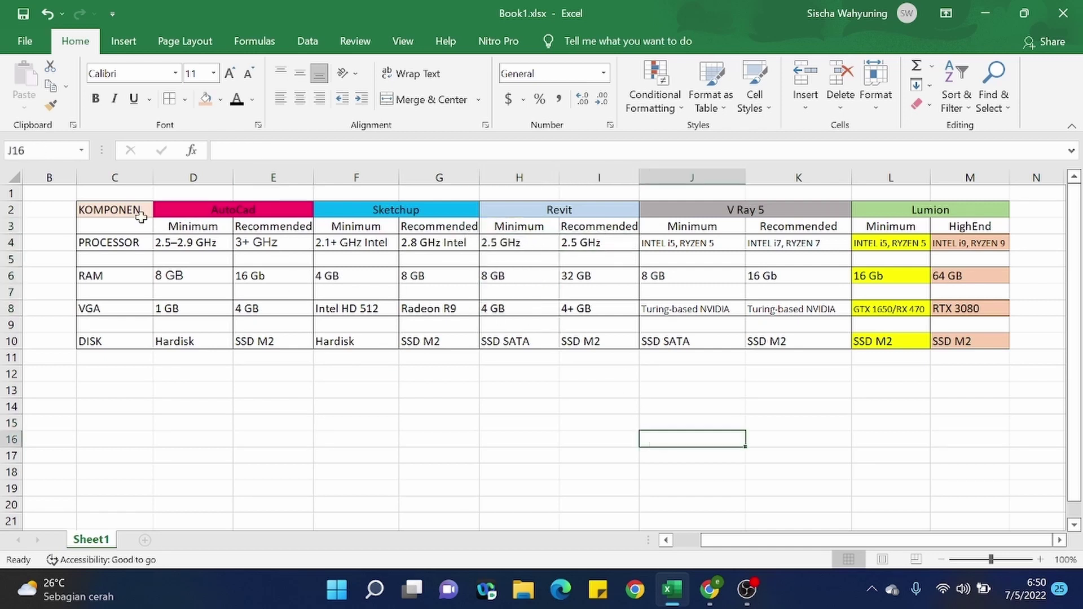
pyautogui.click(217, 211)
pyautogui.click(418, 204)
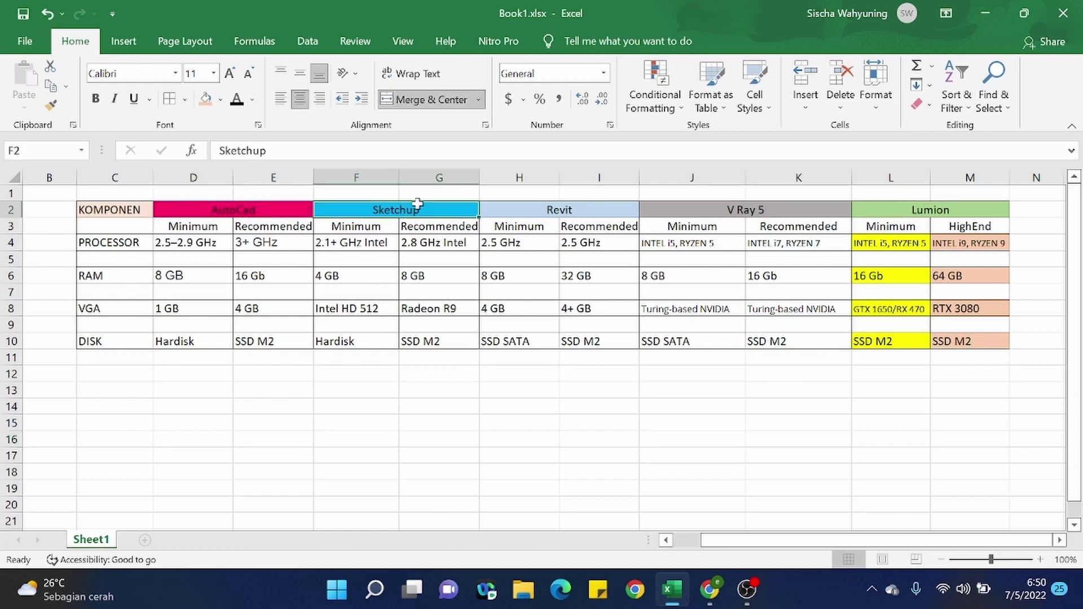
pyautogui.click(574, 212)
pyautogui.click(677, 208)
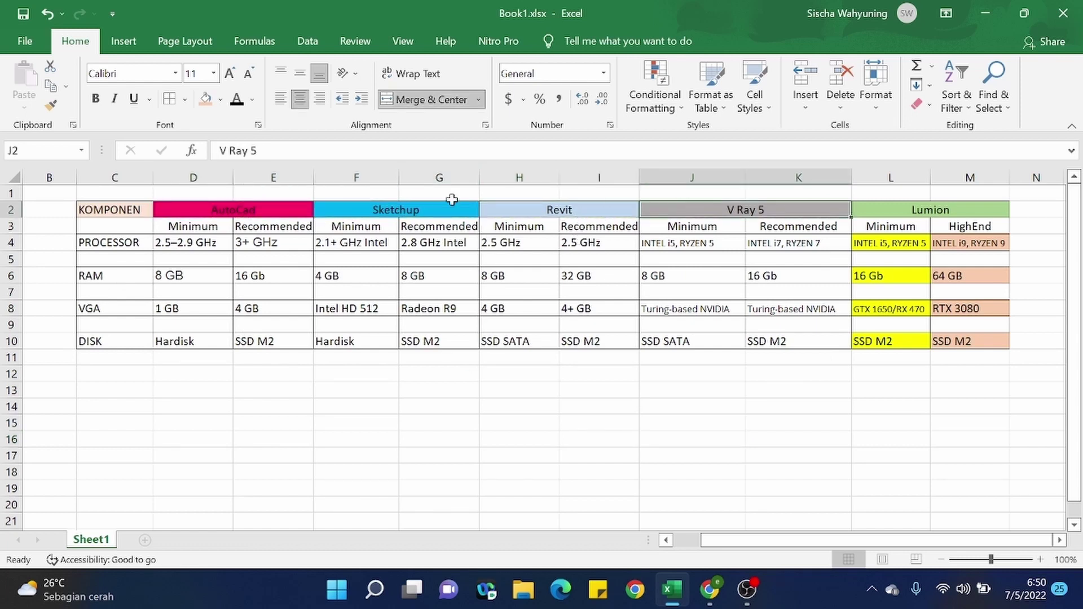
# - Compare Lumion's minimum and HighEnd requirements with the AutoCad, Sketchup, Revit and V Ray 5 columns
pyautogui.click(874, 205)
pyautogui.moveTo(874, 205); pyautogui.dragTo(903, 338)
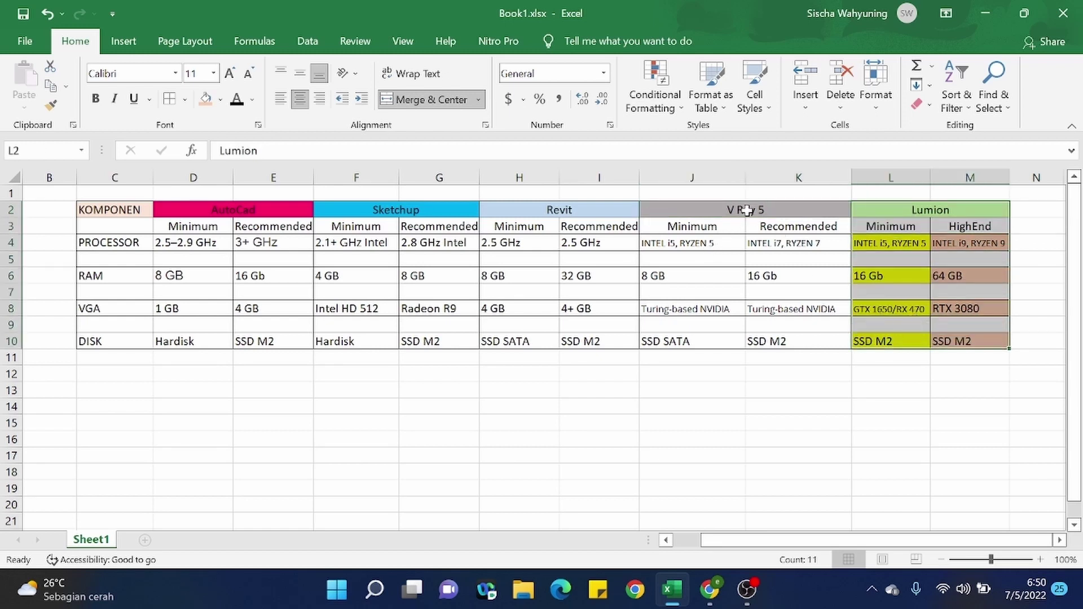
pyautogui.click(876, 233)
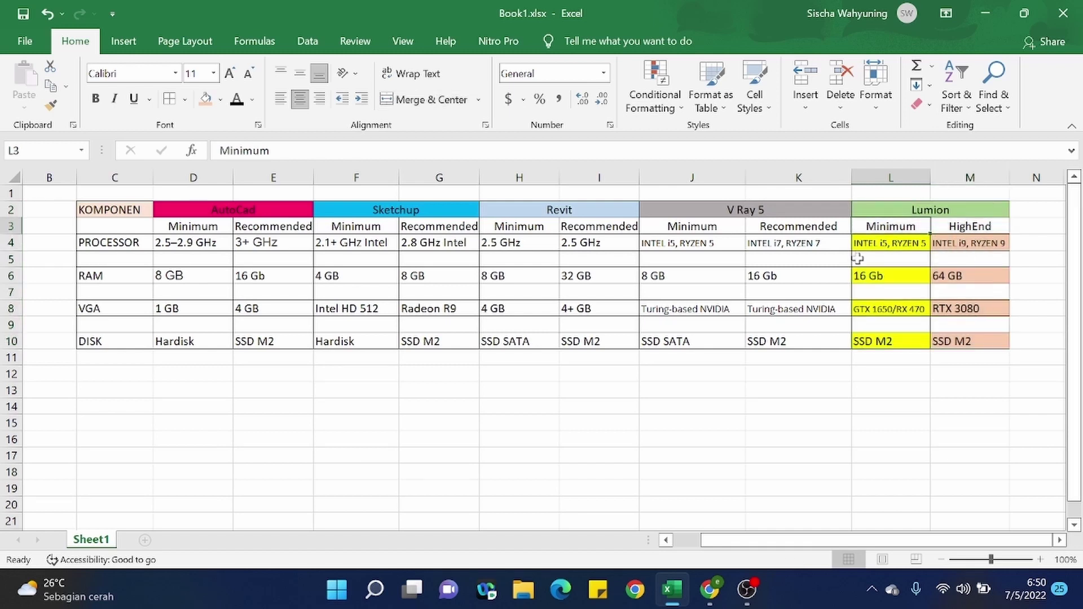
pyautogui.click(889, 210)
pyautogui.moveTo(890, 221); pyautogui.dragTo(897, 342)
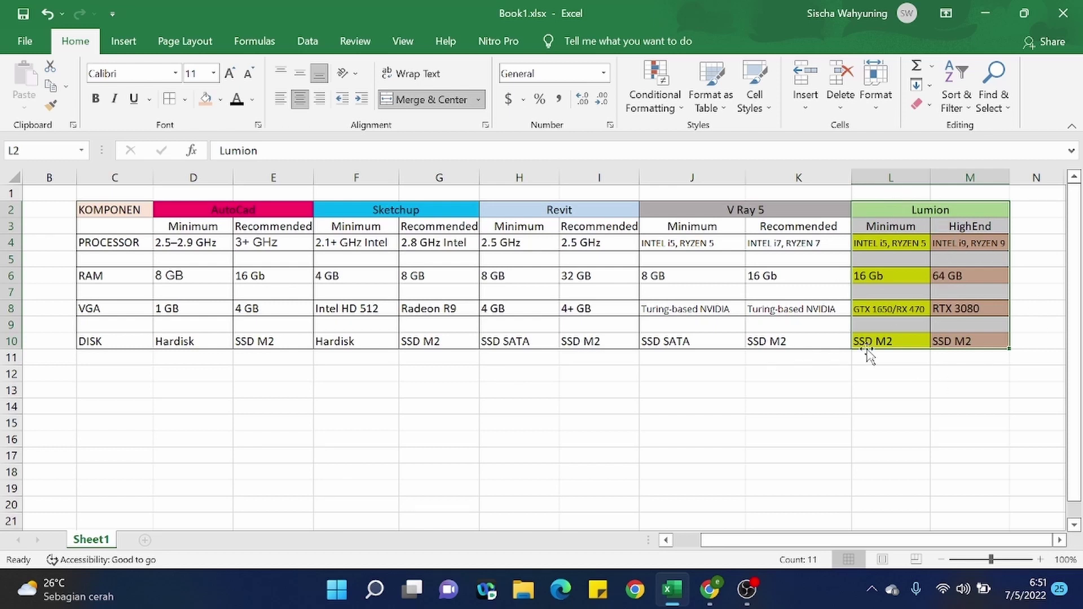
pyautogui.moveTo(191, 206); pyautogui.dragTo(725, 345)
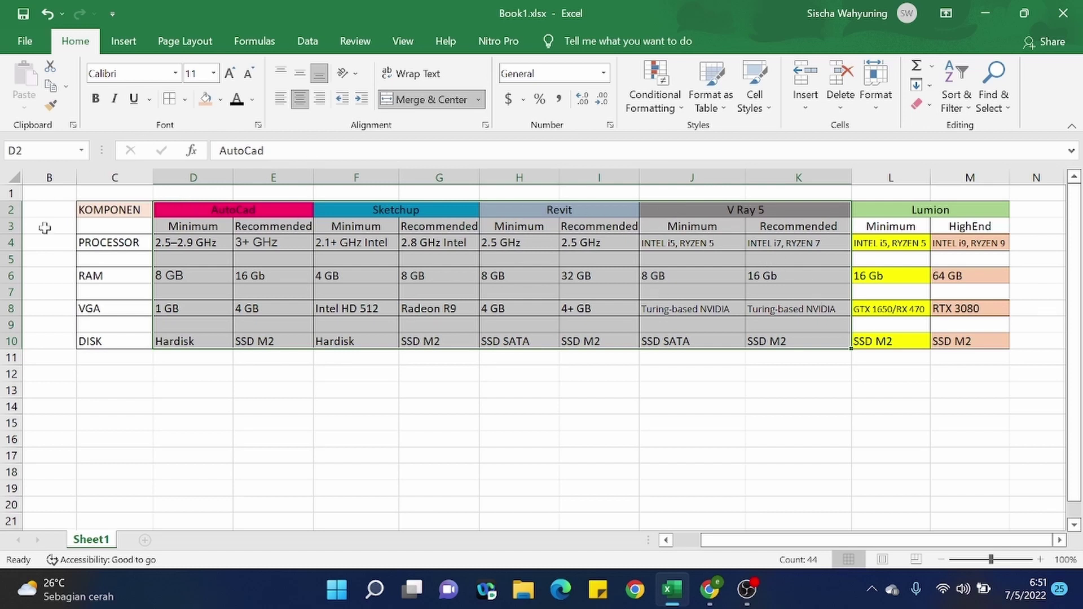
pyautogui.click(420, 385)
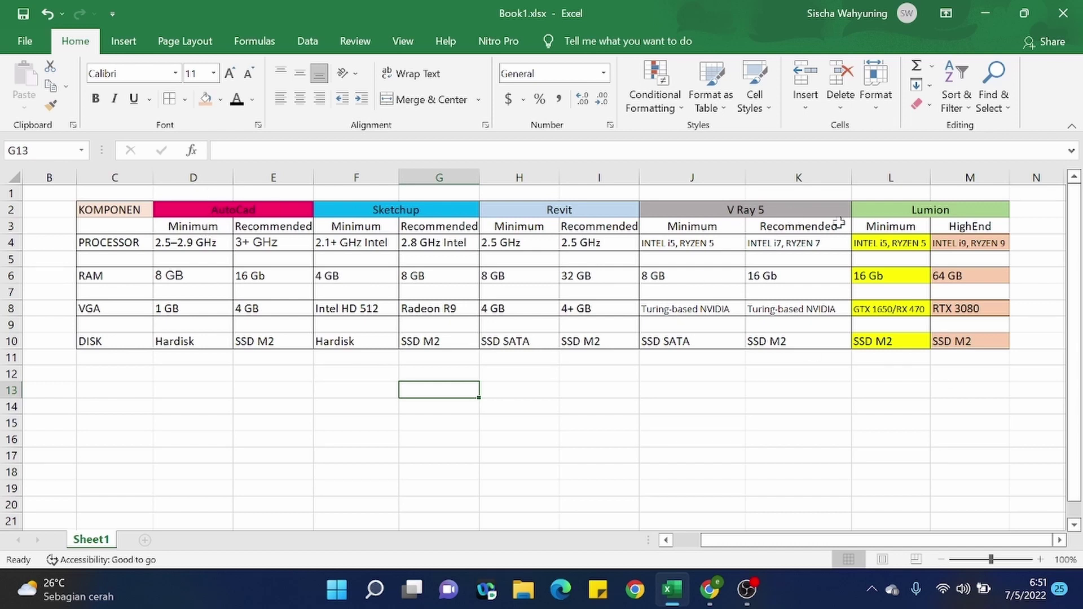
pyautogui.moveTo(828, 225); pyautogui.dragTo(193, 340)
pyautogui.moveTo(287, 423); pyautogui.dragTo(356, 408)
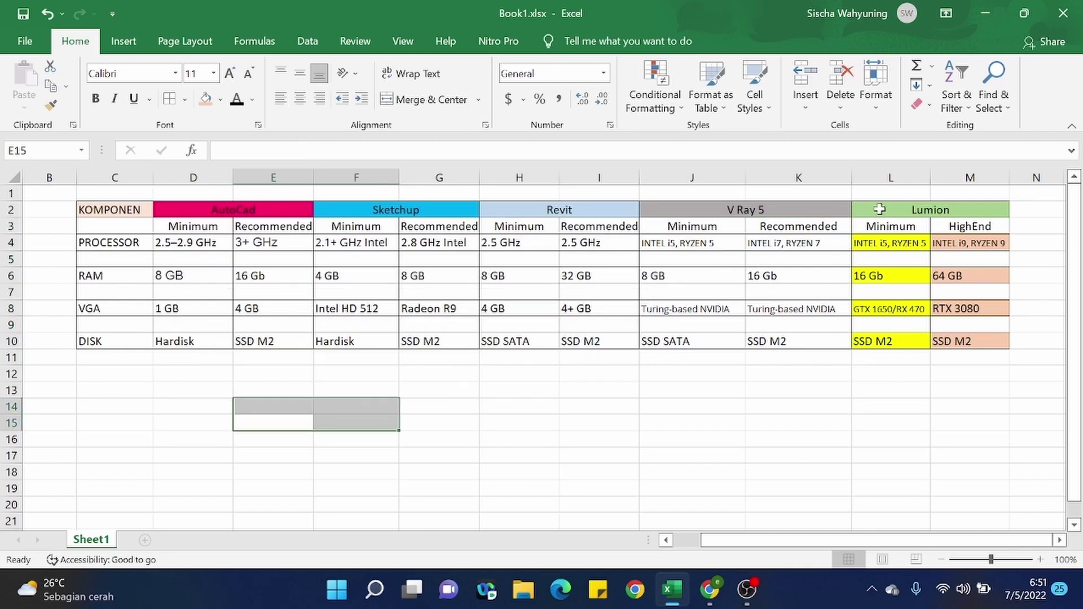
pyautogui.moveTo(876, 213); pyautogui.dragTo(981, 342)
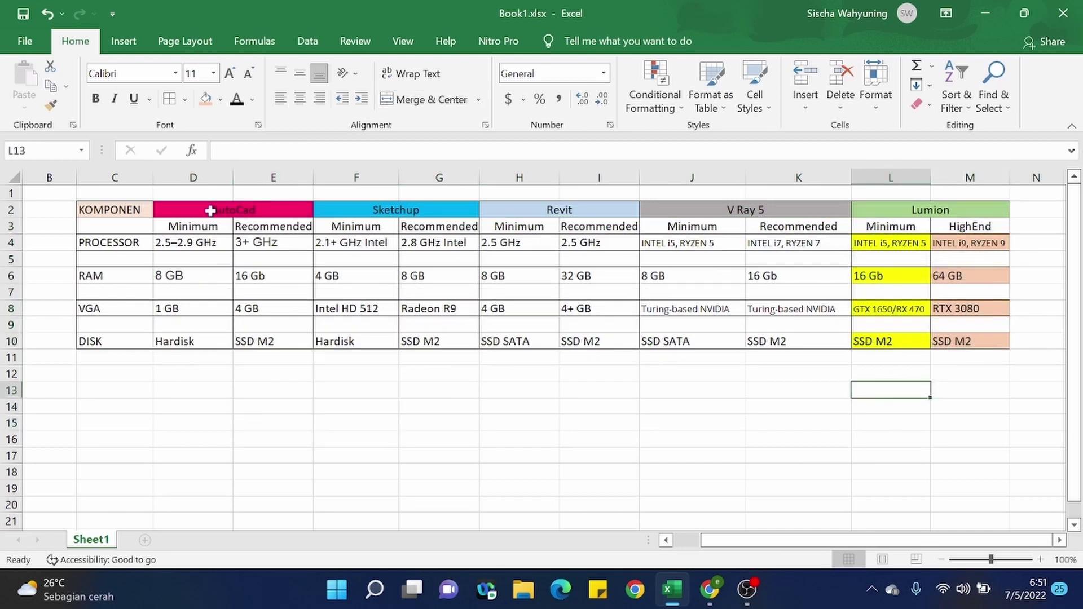
pyautogui.moveTo(225, 212); pyautogui.dragTo(767, 341)
pyautogui.click(755, 373)
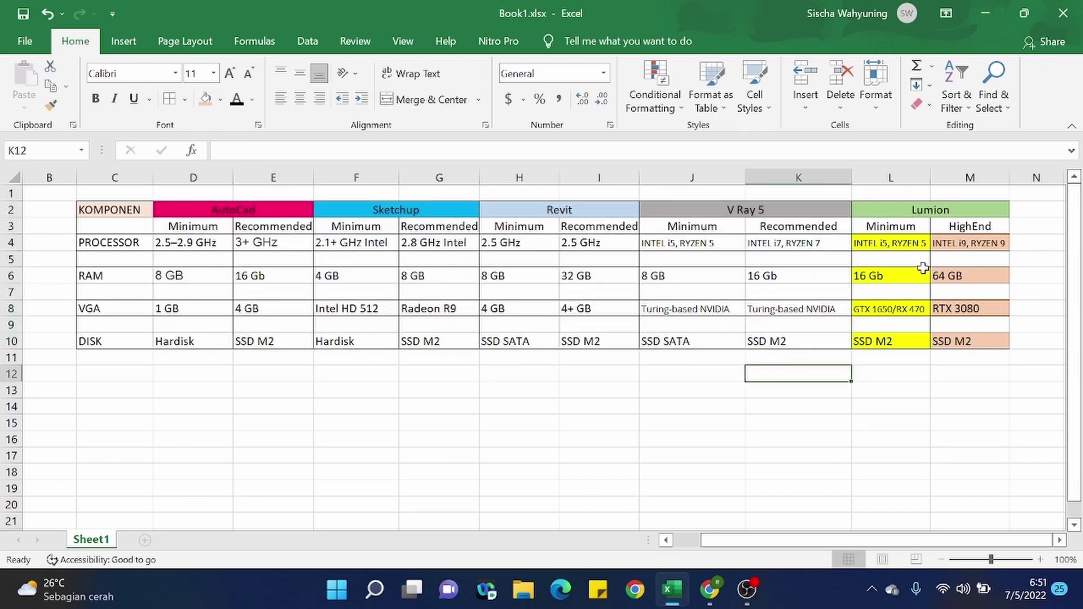
pyautogui.click(476, 314)
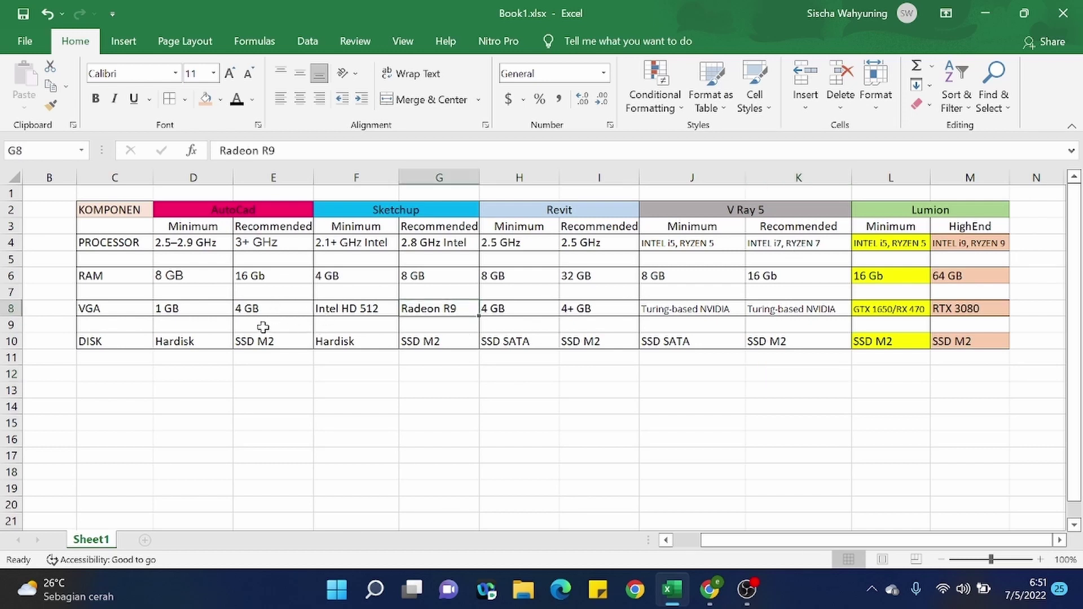
pyautogui.click(204, 247)
pyautogui.click(426, 244)
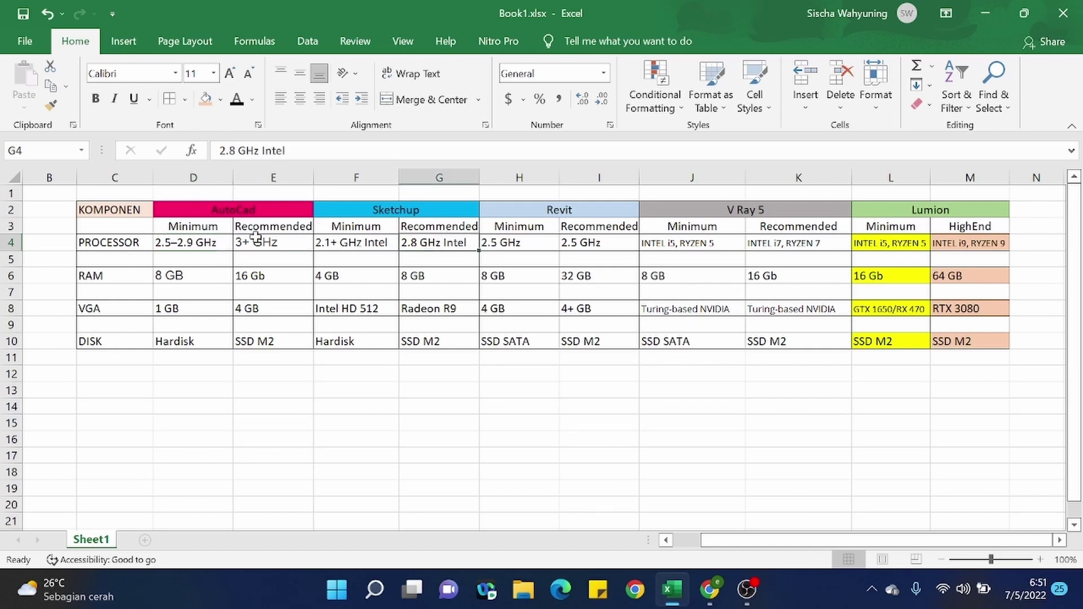
# - Fill AutoCad's minimum processor and RAM entries and Revit's minimum VGA and disk entries with light orange
pyautogui.click(167, 247)
pyautogui.click(205, 101)
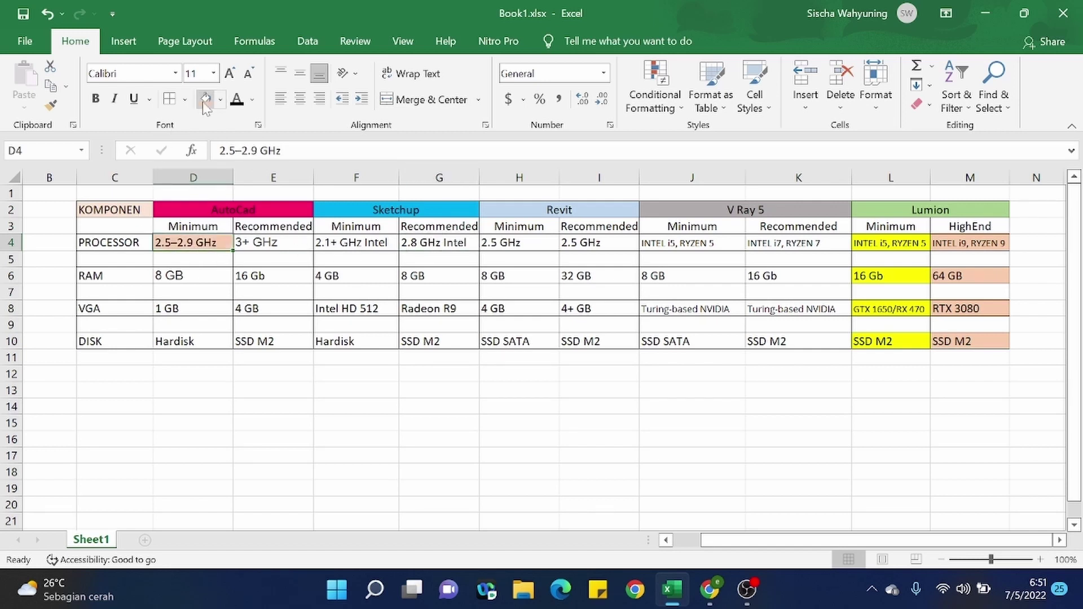
pyautogui.click(191, 276)
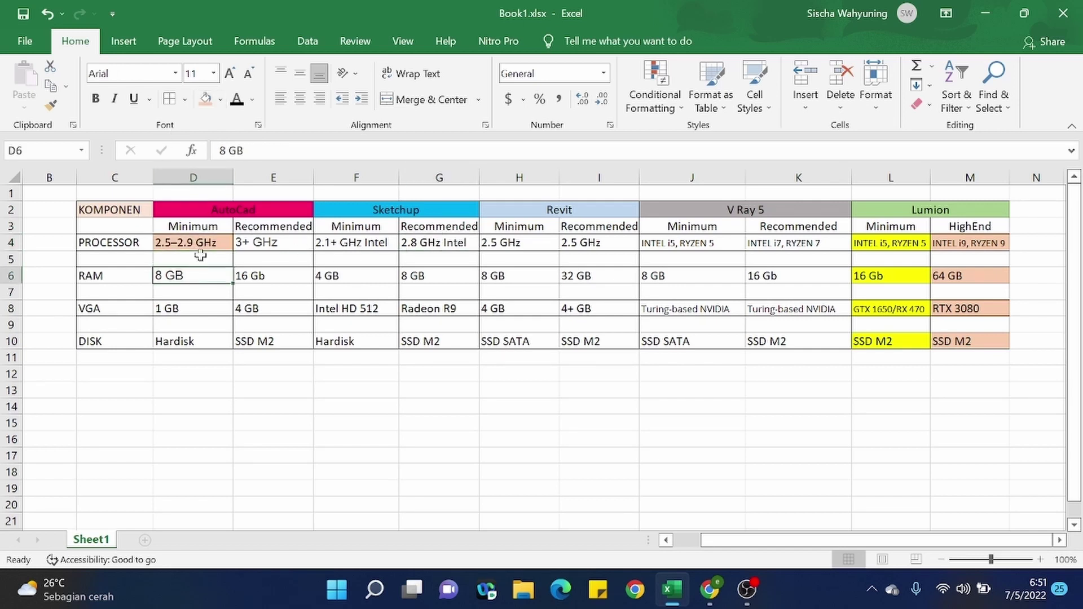
pyautogui.click(205, 100)
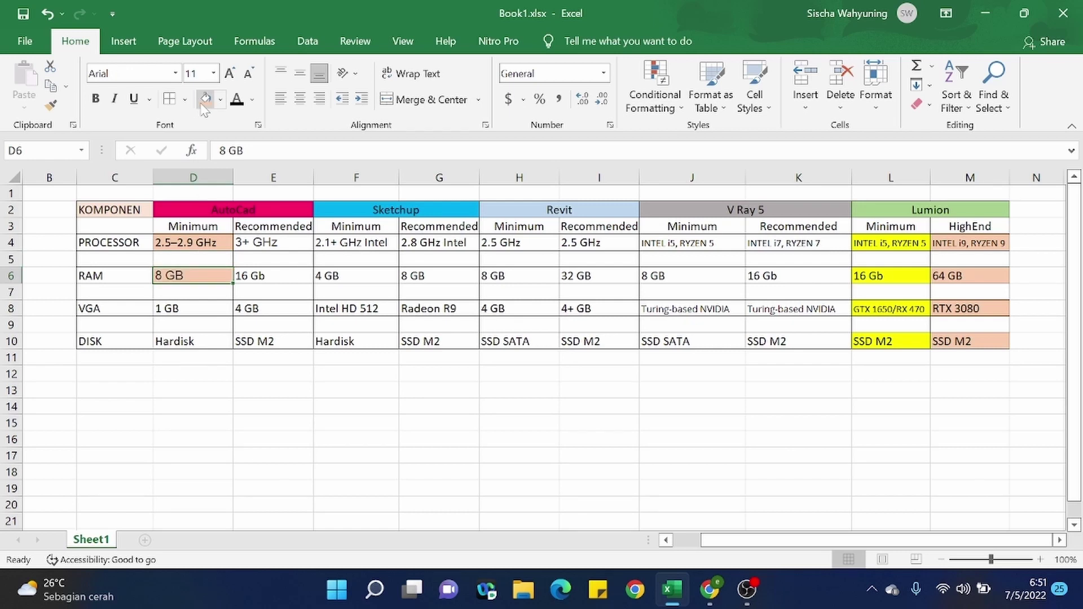
pyautogui.click(515, 309)
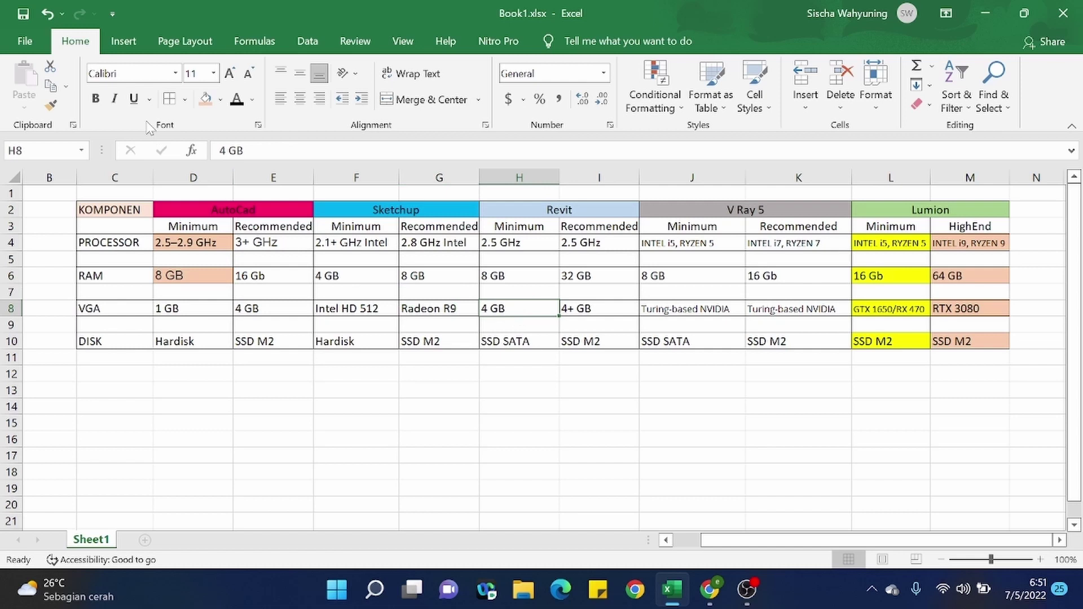
pyautogui.click(203, 100)
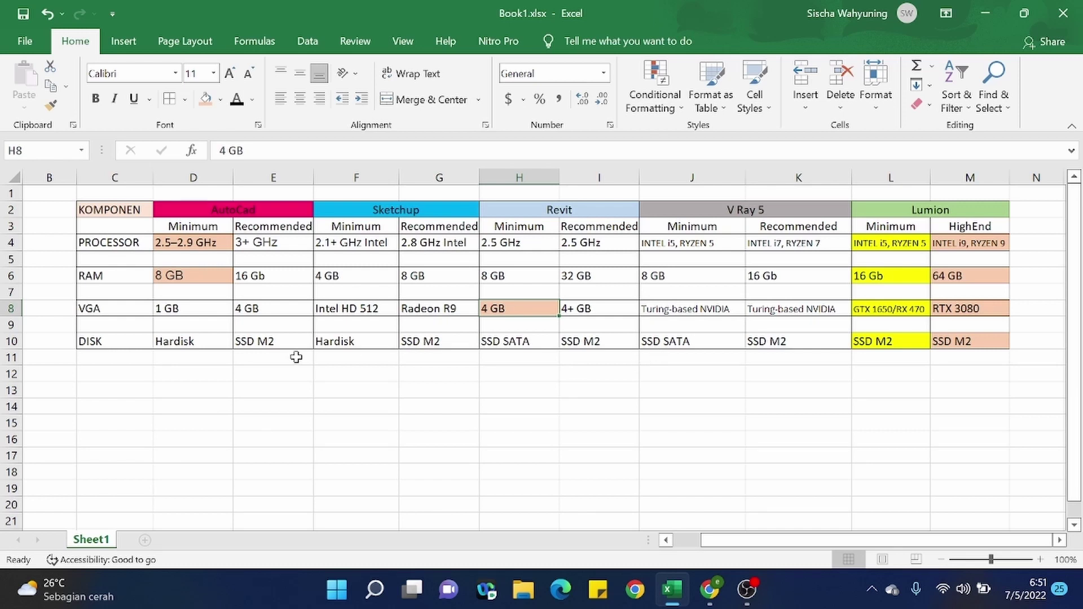
pyautogui.click(500, 342)
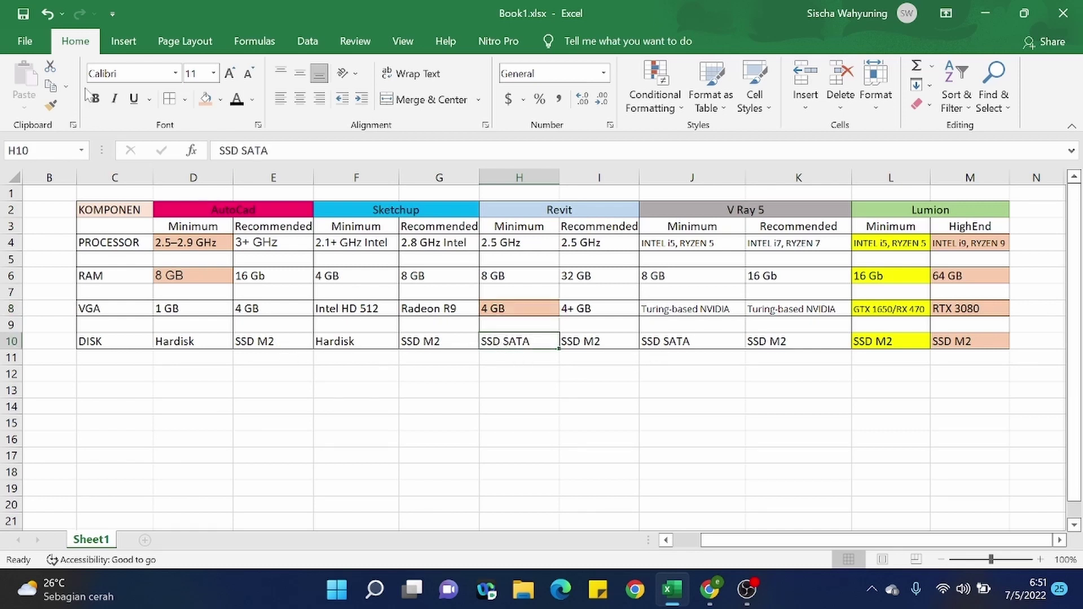
pyautogui.click(206, 99)
pyautogui.moveTo(428, 438); pyautogui.dragTo(392, 436)
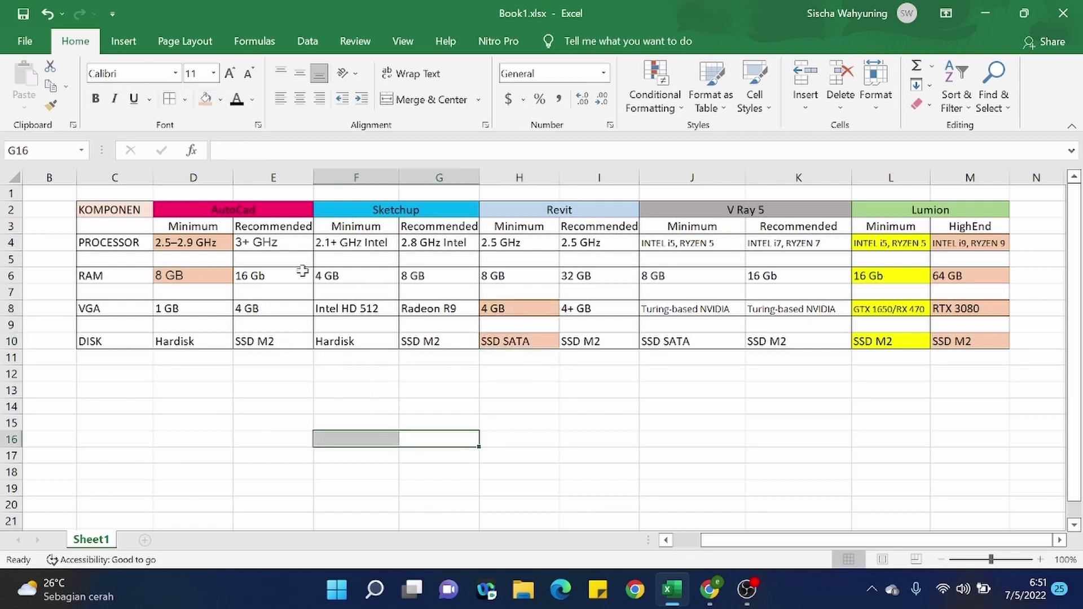
# - Recolour AutoCad's minimum processor and RAM and Revit's minimum VGA and disk entries with a light green fill
pyautogui.click(186, 244)
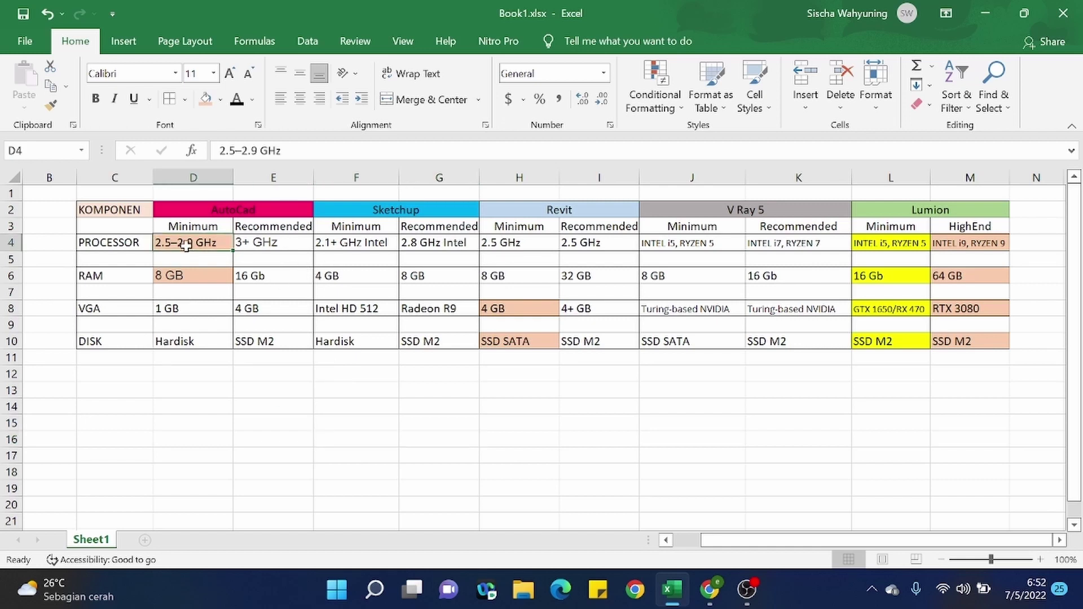
pyautogui.click(187, 274)
pyautogui.click(191, 245)
pyautogui.click(222, 103)
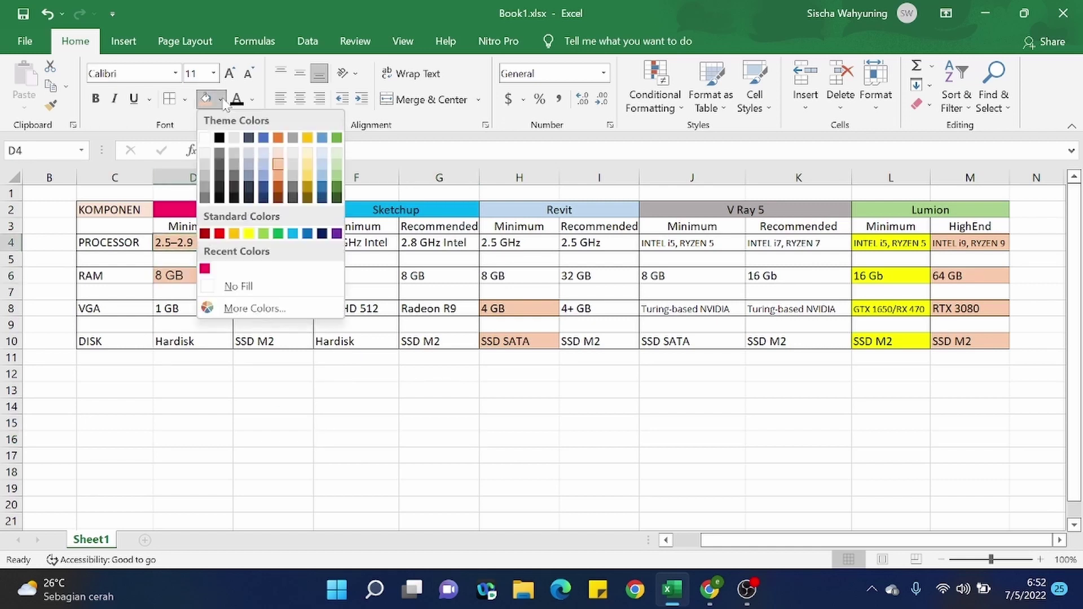
pyautogui.click(231, 285)
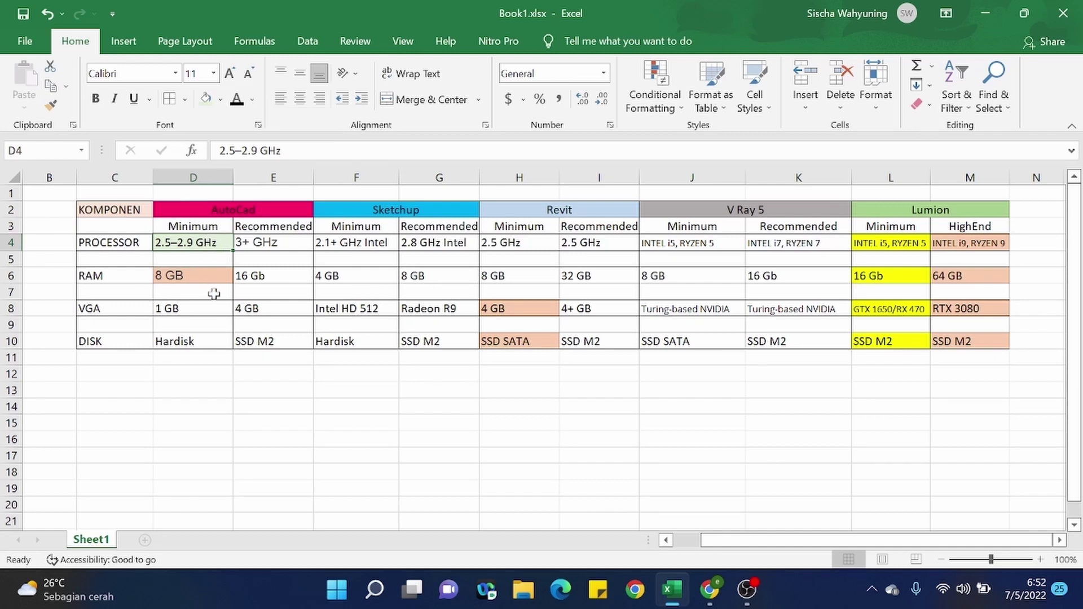
pyautogui.click(212, 279)
pyautogui.click(206, 99)
pyautogui.click(508, 309)
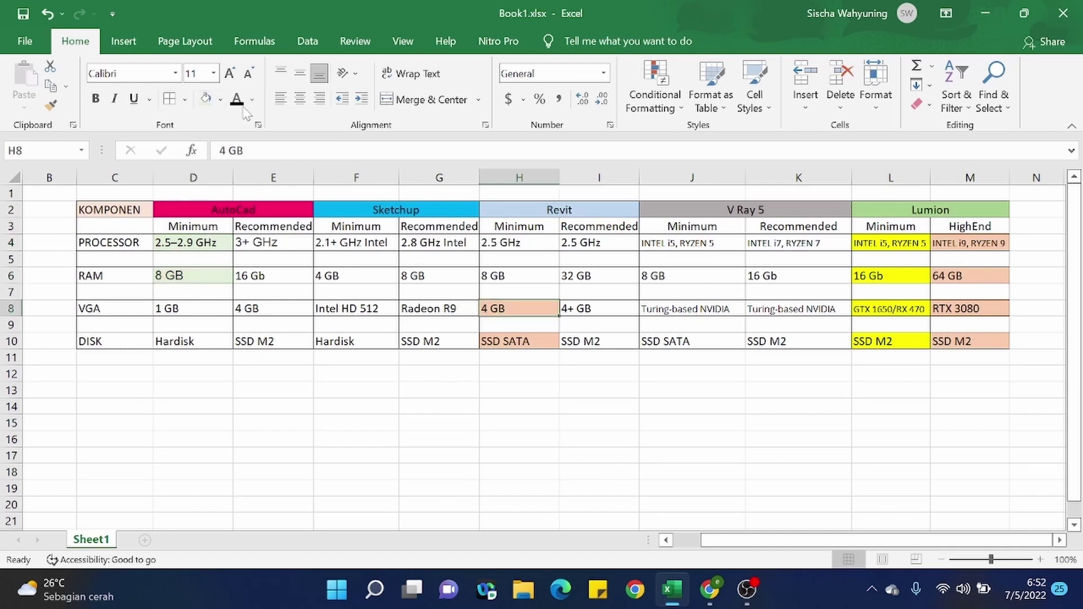
pyautogui.click(206, 98)
pyautogui.click(540, 344)
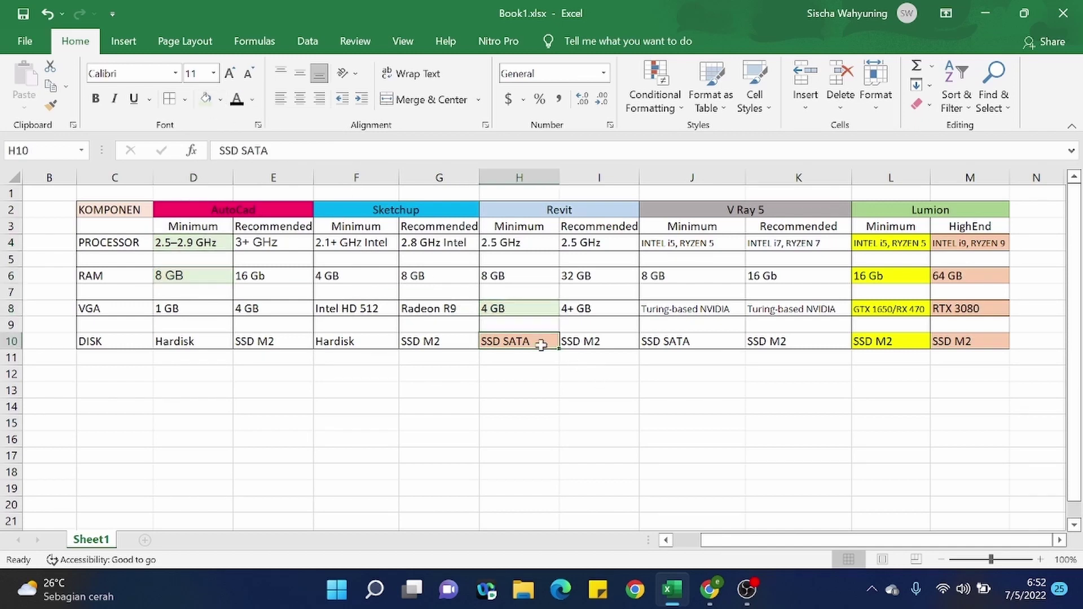
pyautogui.click(208, 97)
pyautogui.click(508, 459)
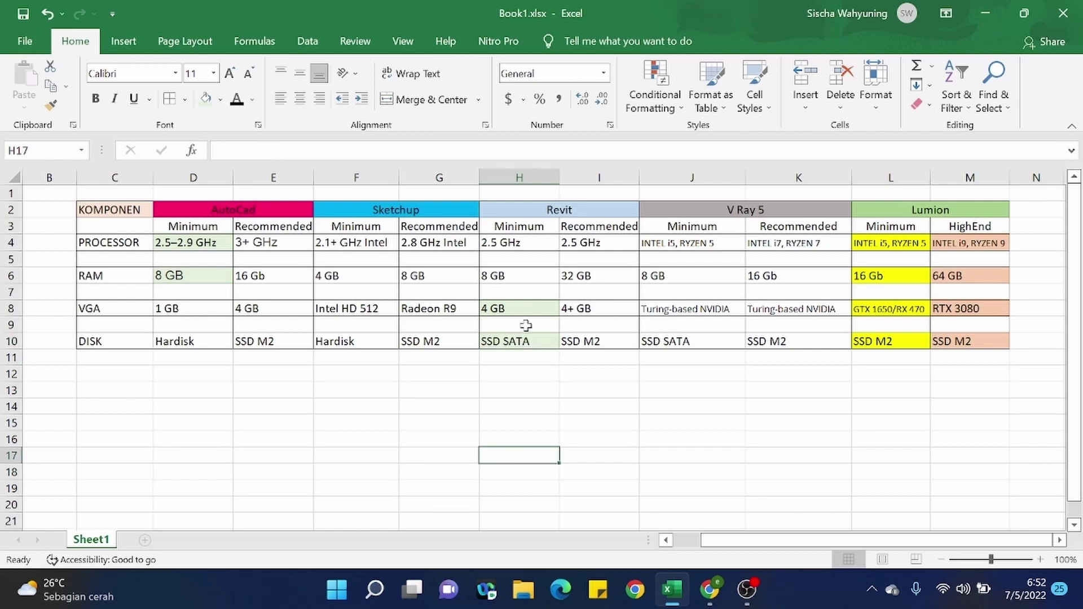
# - Fill Revit's recommended processor, RAM, VGA and disk entries with light blue
pyautogui.click(610, 244)
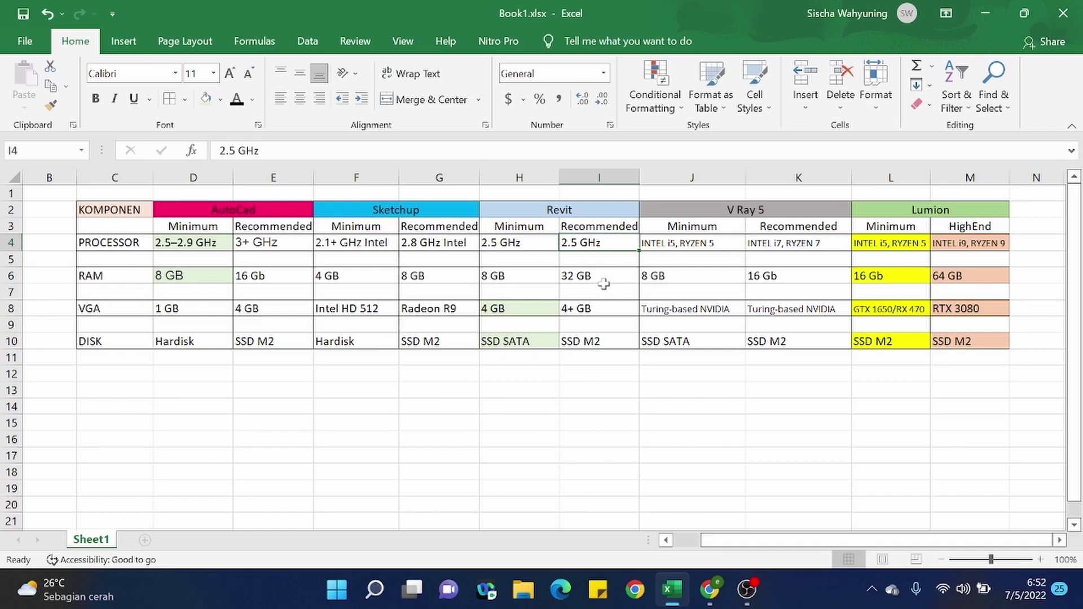
pyautogui.click(619, 272)
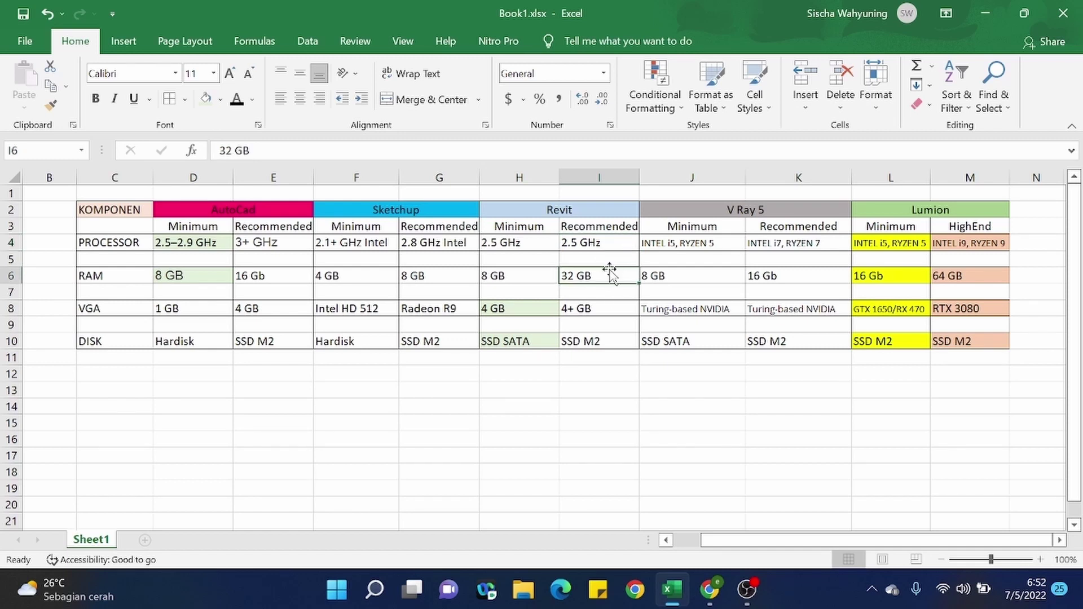
pyautogui.click(591, 242)
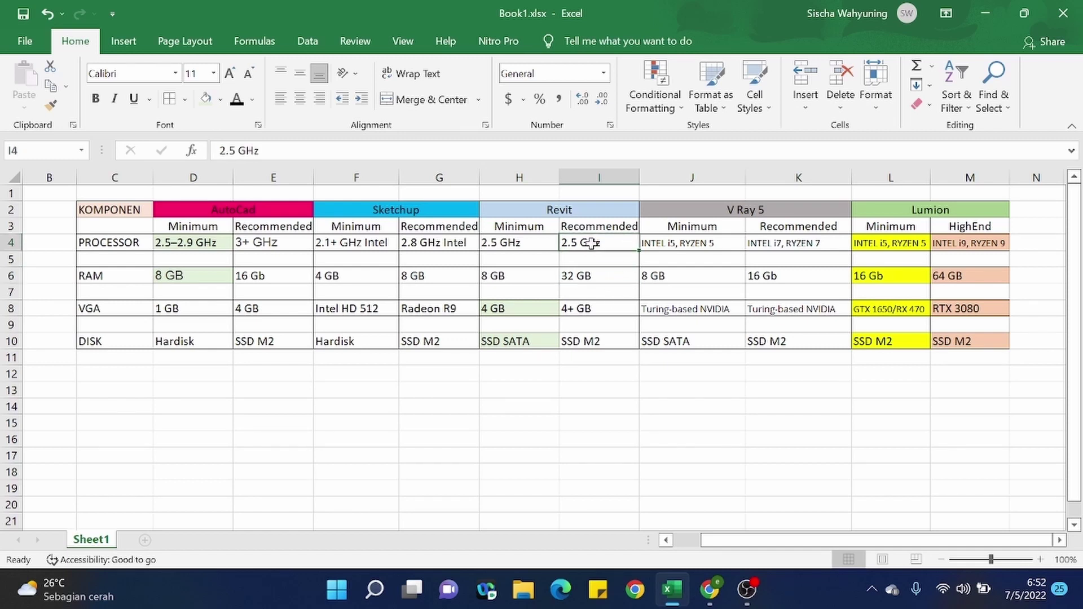
pyautogui.click(206, 99)
pyautogui.click(221, 100)
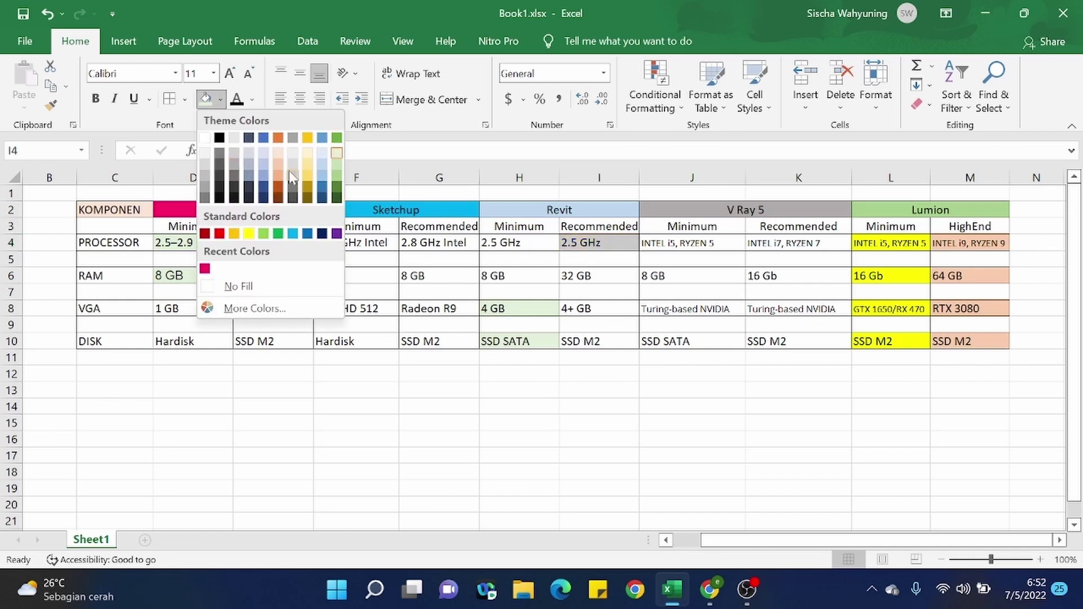
pyautogui.click(322, 163)
pyautogui.click(589, 276)
pyautogui.click(206, 99)
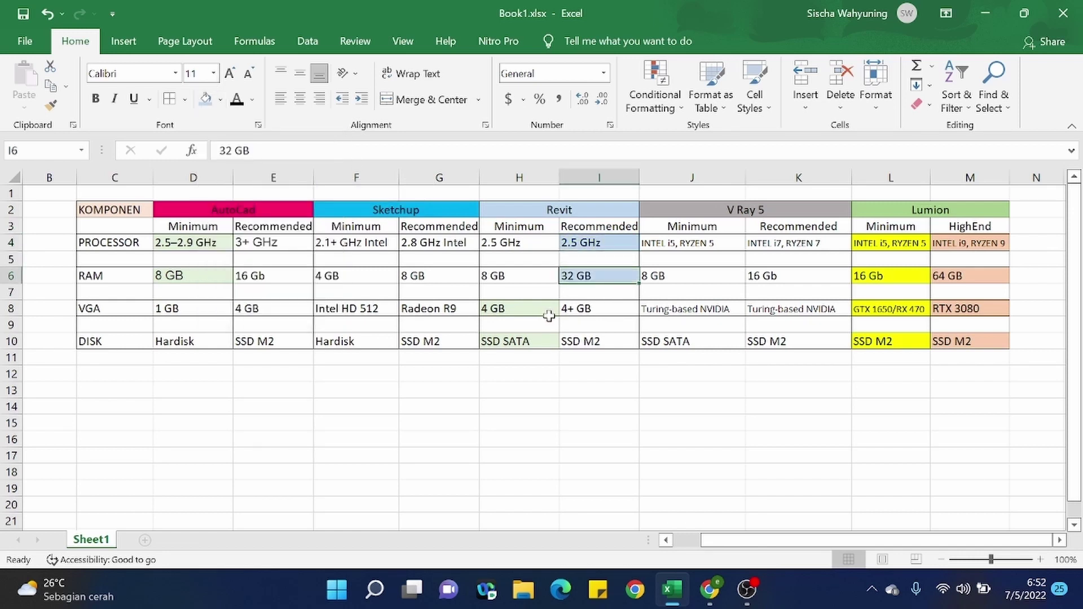
pyautogui.click(581, 313)
pyautogui.click(206, 99)
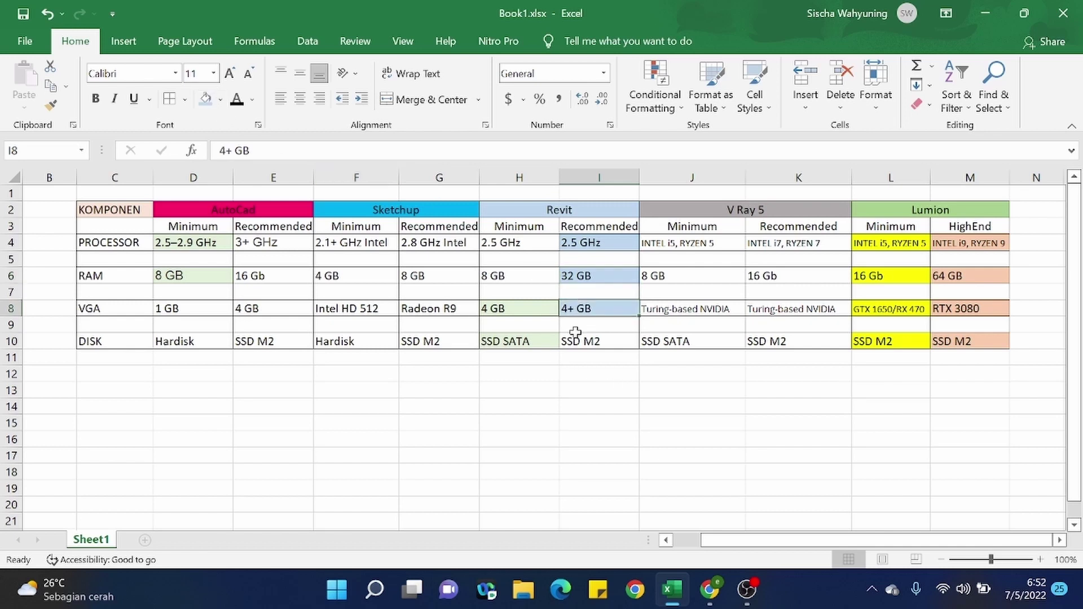
pyautogui.moveTo(581, 341); pyautogui.dragTo(581, 358)
# - Review Lumion's highlighted entries and compare them with Revit's minimum and recommended entries
pyautogui.click(891, 258)
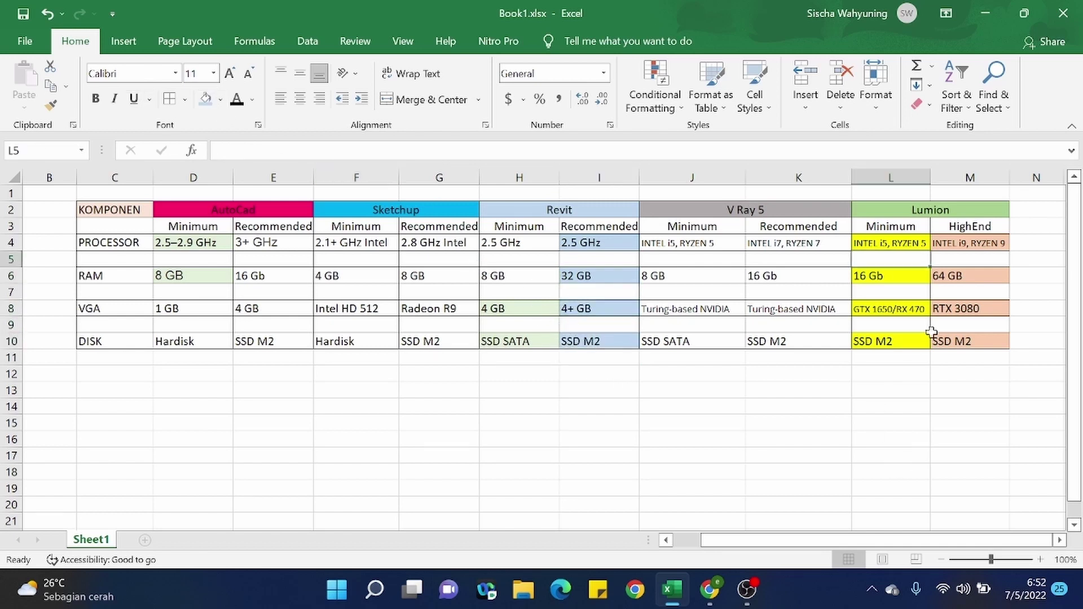
pyautogui.click(876, 308)
pyautogui.moveTo(957, 243); pyautogui.dragTo(892, 309)
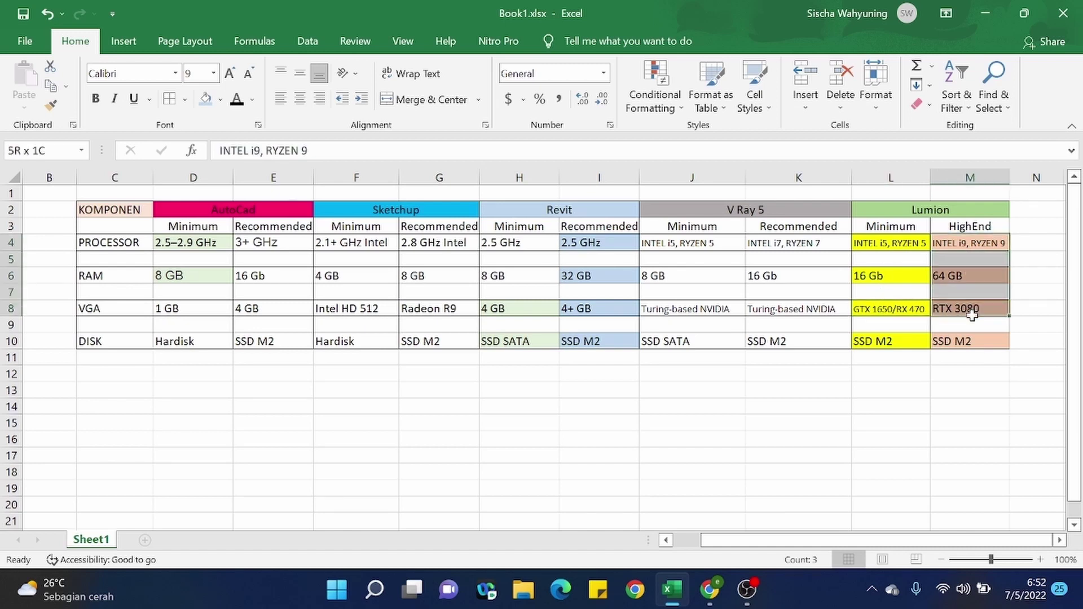
pyautogui.click(677, 392)
pyautogui.click(597, 413)
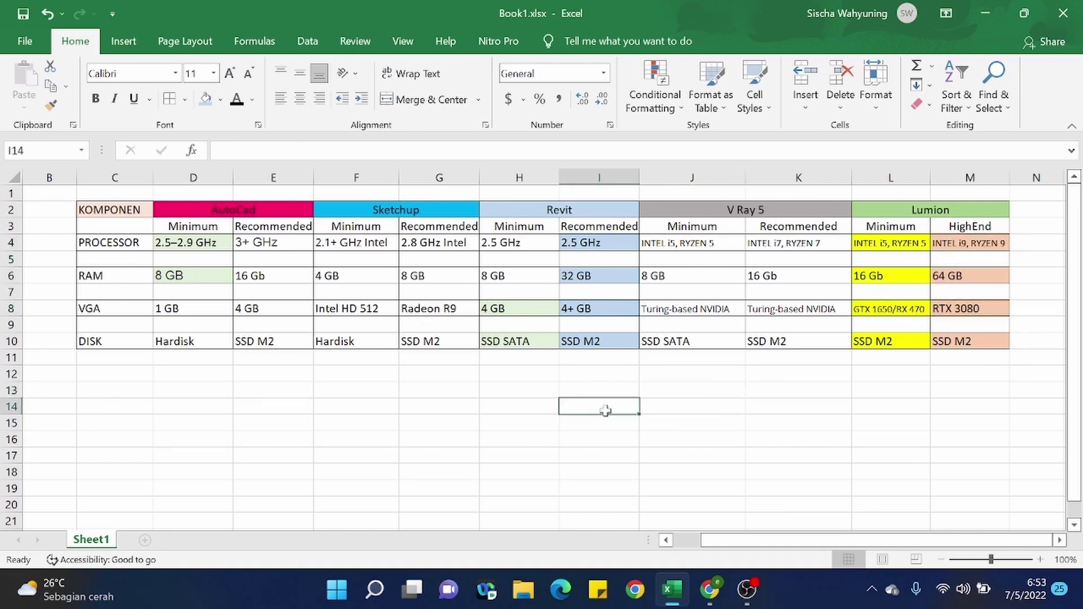
pyautogui.click(586, 238)
pyautogui.click(581, 274)
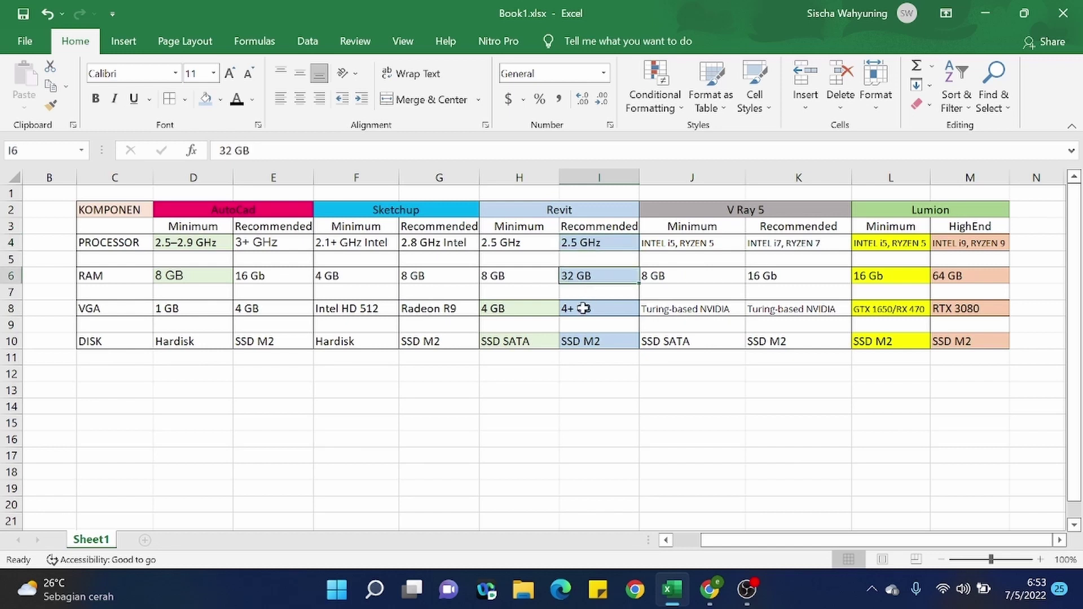
pyautogui.click(511, 214)
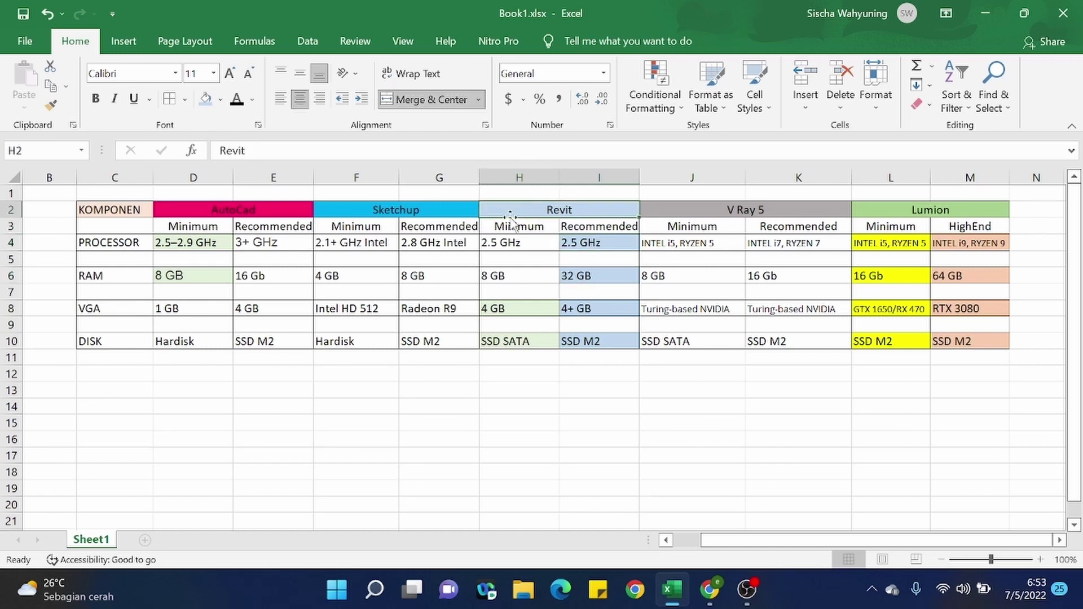
pyautogui.click(500, 247)
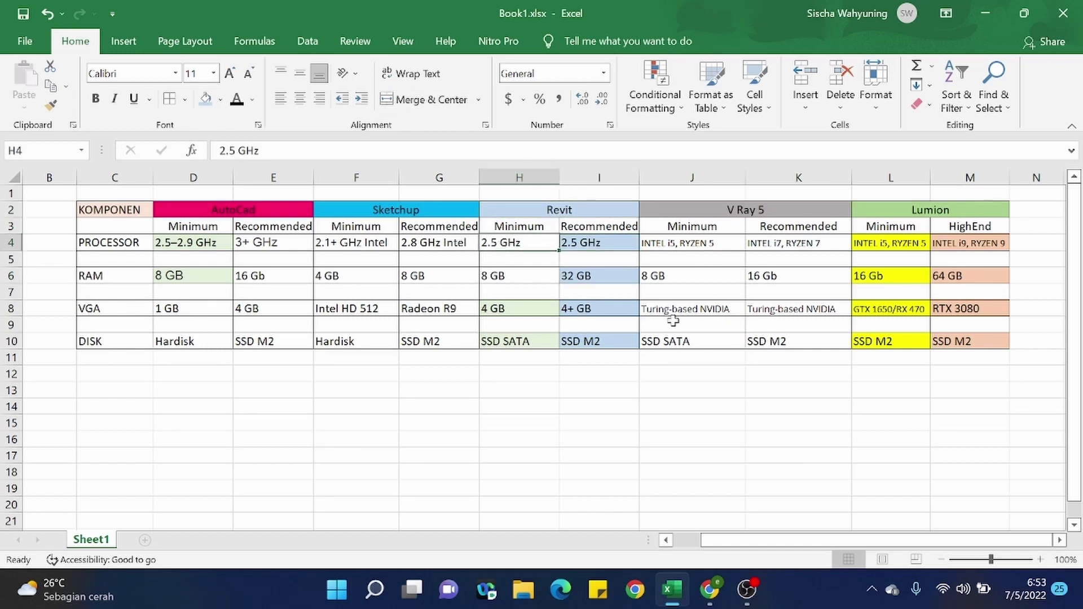
pyautogui.click(629, 312)
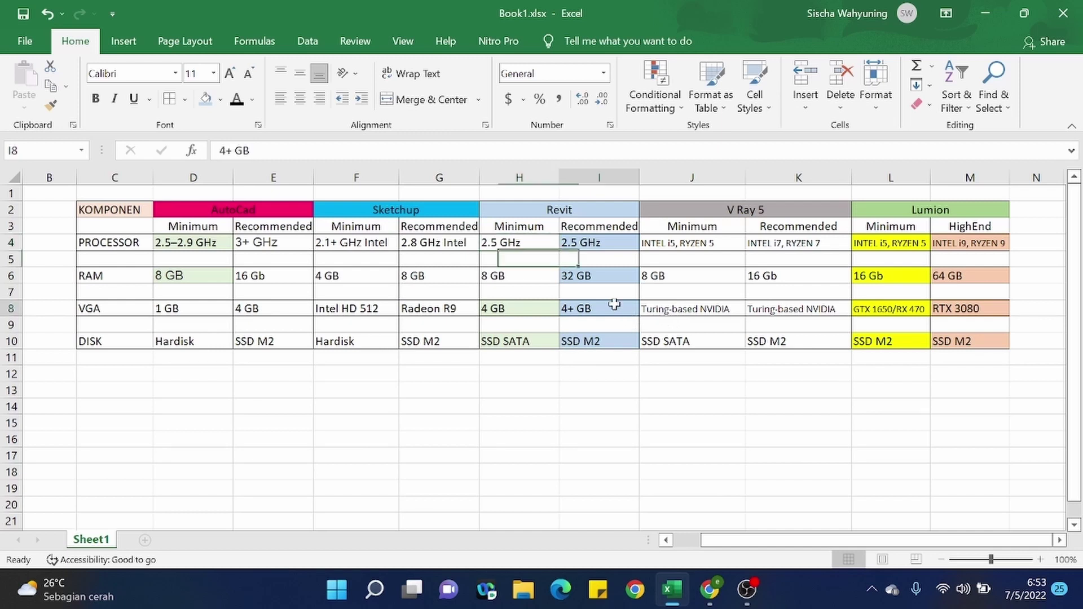
pyautogui.click(603, 341)
pyautogui.click(396, 440)
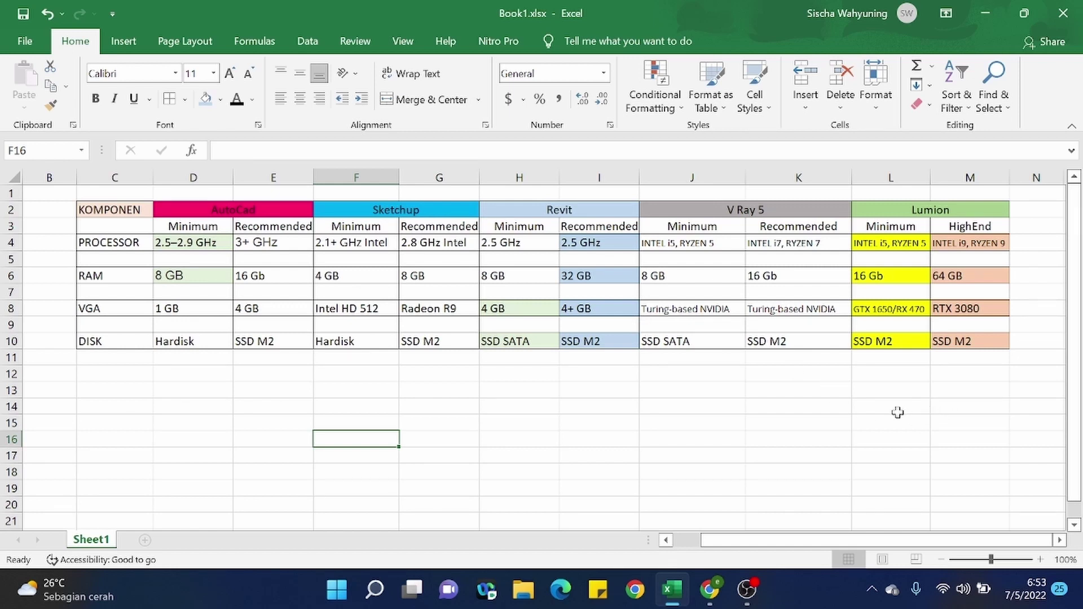
pyautogui.click(438, 423)
pyautogui.click(322, 423)
pyautogui.click(298, 423)
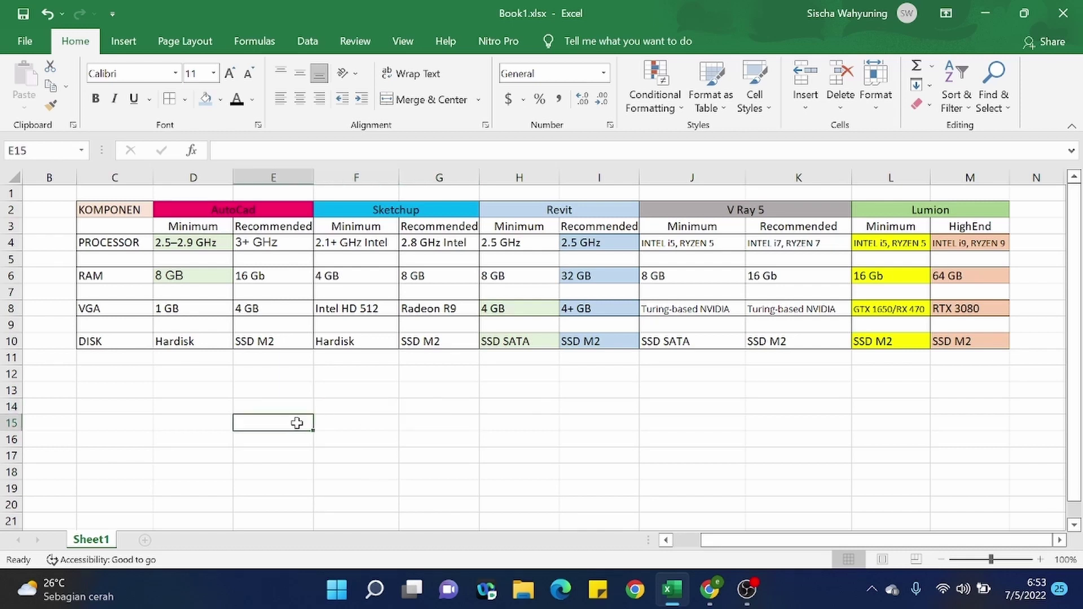
pyautogui.click(347, 441)
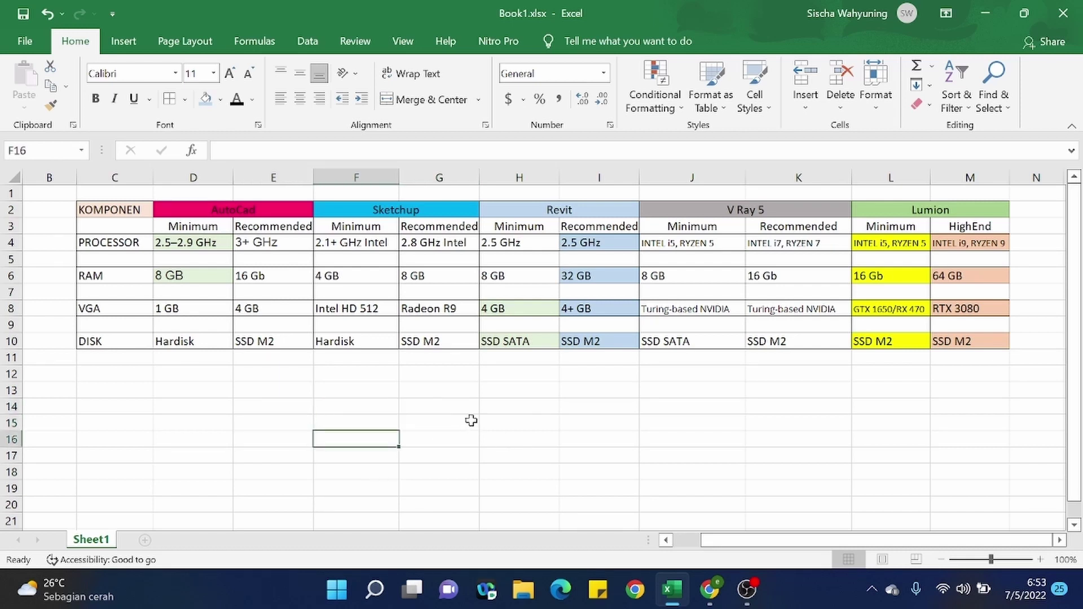